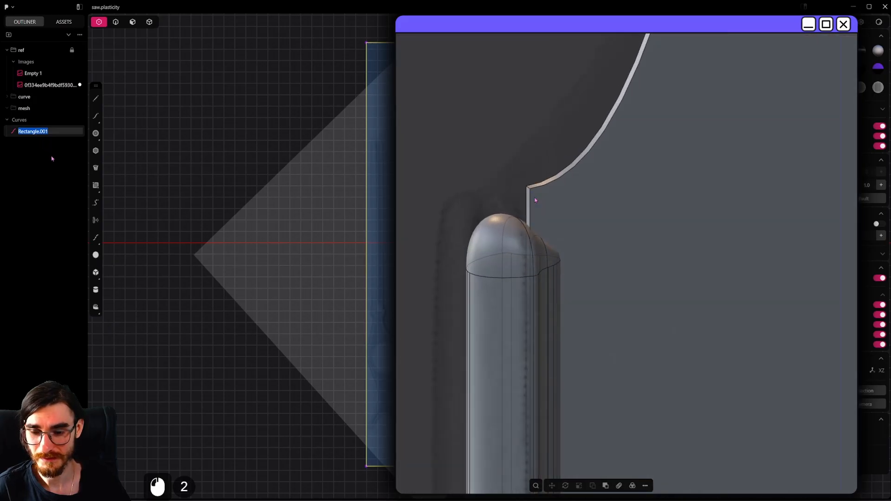
Step: Rename the rectangle curve as 35x10cm
type("35x")
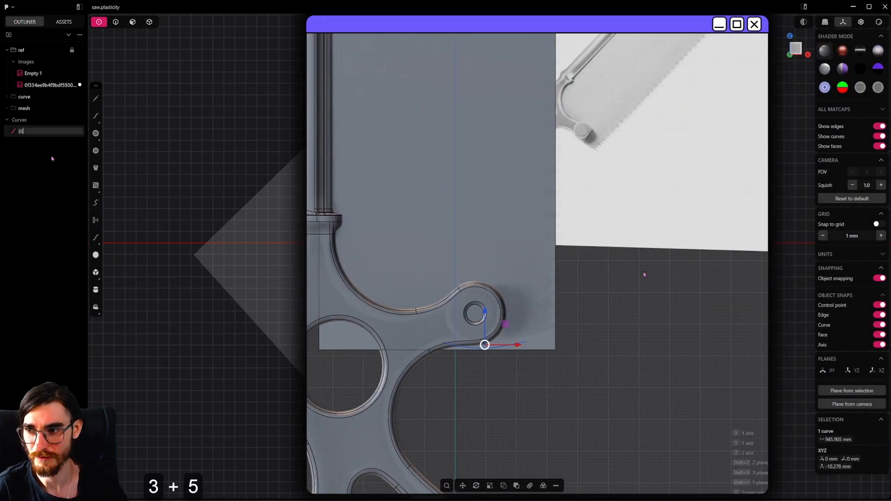
key("Return")
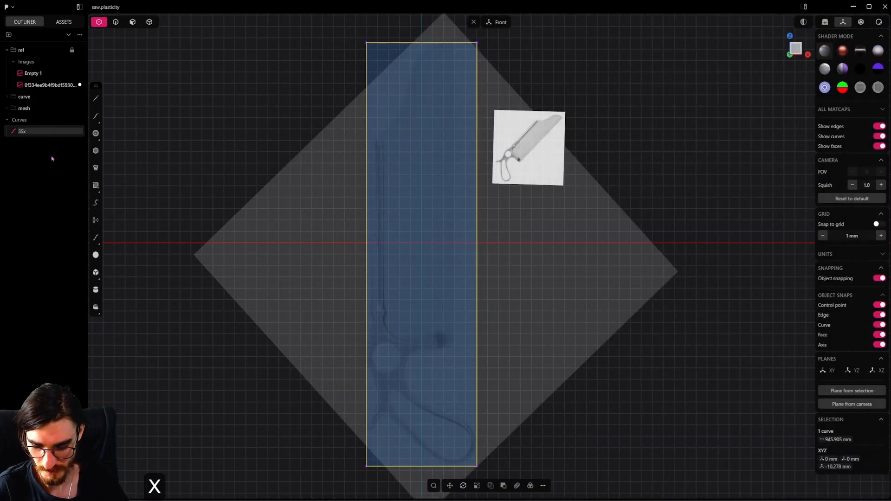
type("10cm")
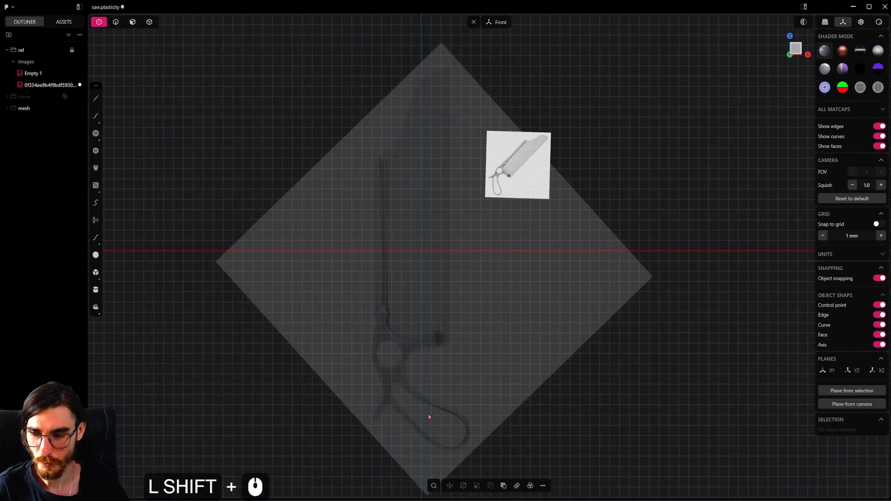
Step: Start a polyline over the saw reference image, tracing down the spine side and around the lower end of the handle
left_click(97, 101)
middle_click_drag(381, 314, 376, 245, "shift")
scroll(369, 93, "up", 1)
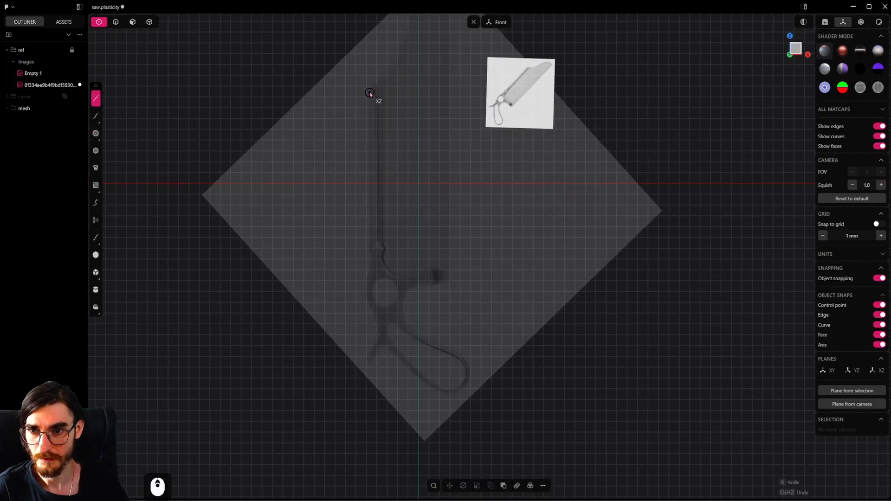
left_click(371, 82)
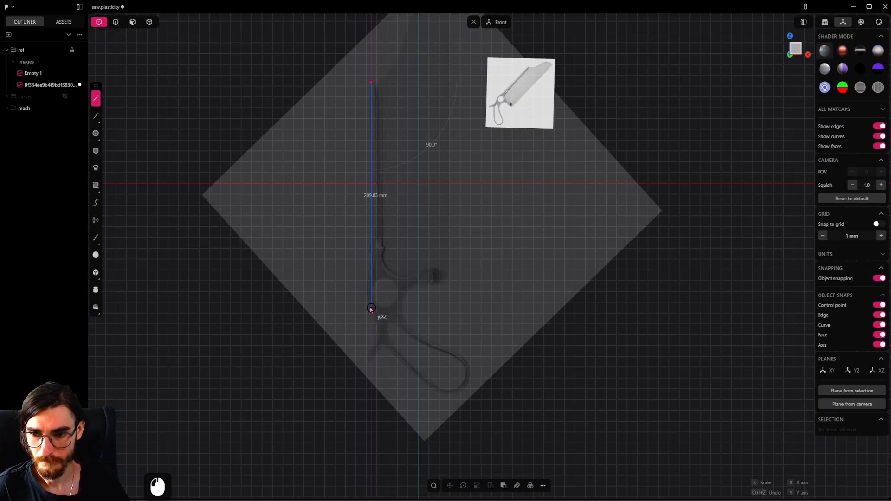
left_click(371, 316)
left_click(372, 359)
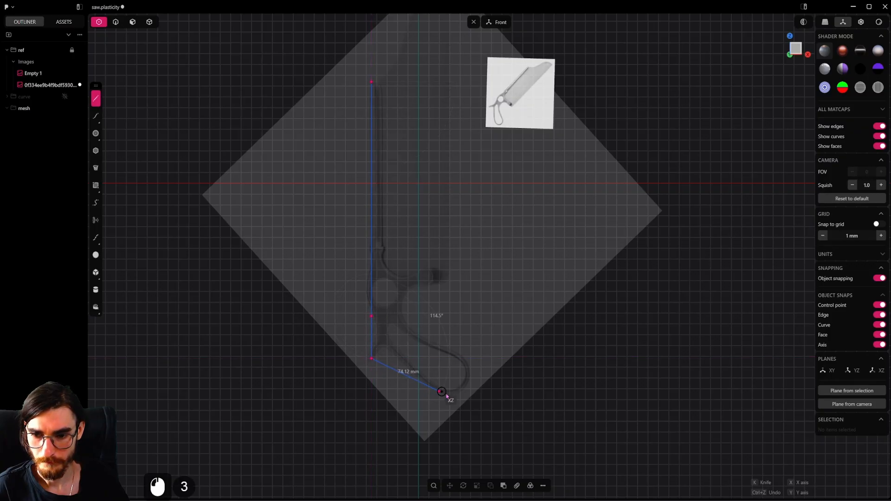
left_click(465, 396)
left_click(466, 355)
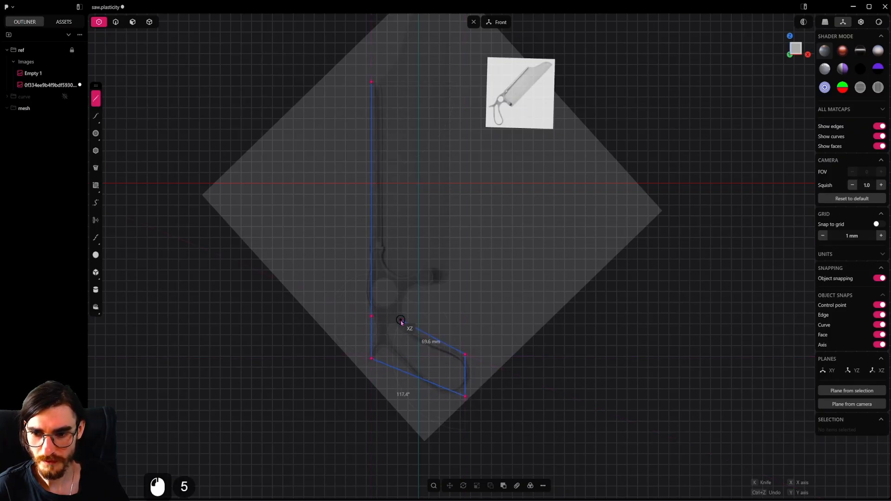
Step: Continue the polyline through the handle notch, blade edge and blade tip, closing the saw outline at about 957 mm total length
left_click(400, 319)
left_click(401, 287)
left_click(457, 288)
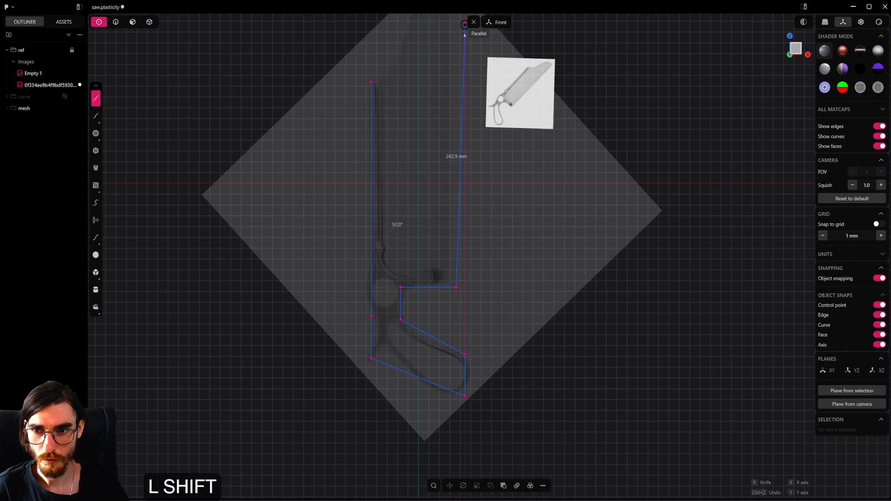
middle_click_drag(465, 34, 463, 215, "shift")
left_click(455, 170)
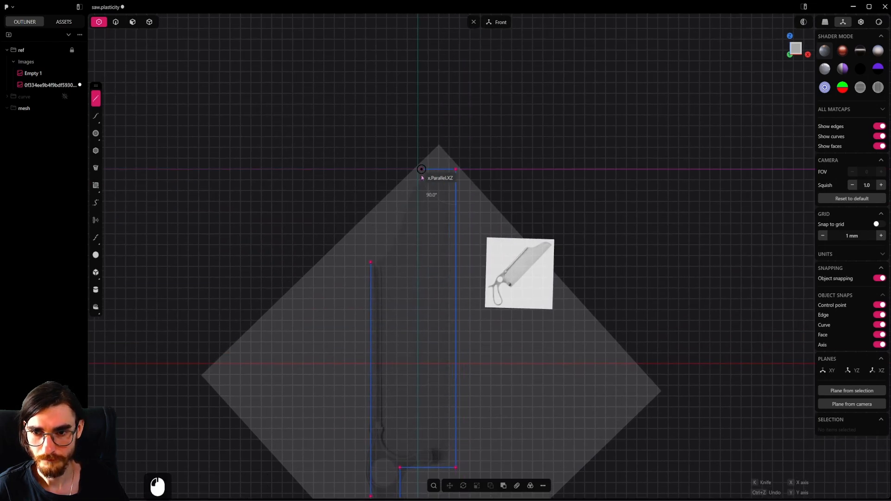
left_click(421, 170)
left_click(370, 262)
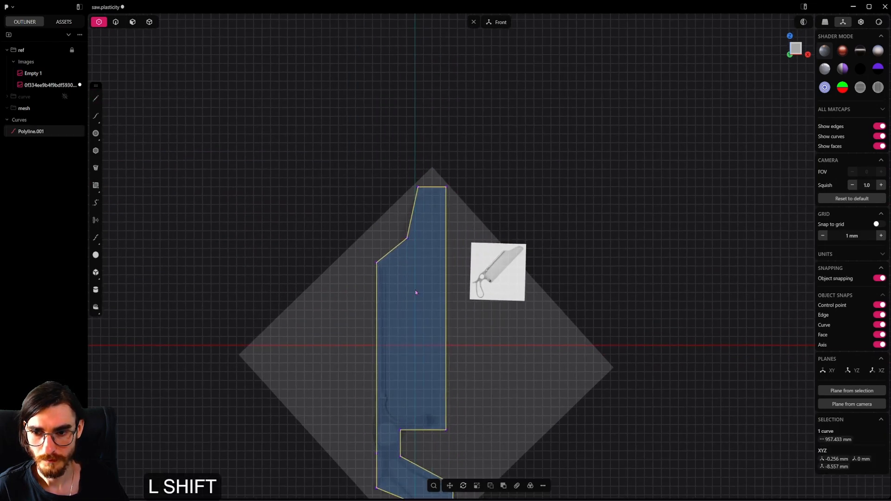
Step: Extrude the closed saw outline's region into a thin solid
middle_click_drag(415, 290, 429, 151, "shift")
left_click(134, 23)
left_click(439, 232)
key("e")
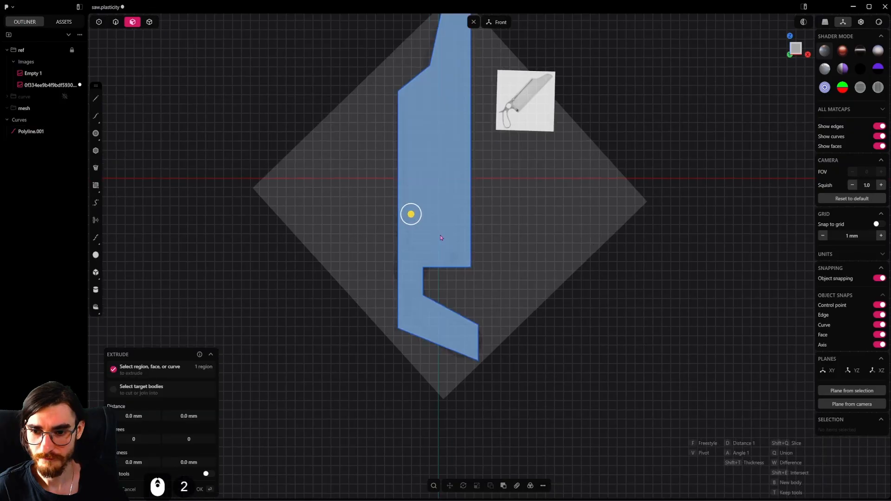
middle_click_drag(439, 232, 378, 269)
mouse_move(470, 174)
left_mouse_down()
mouse_move(455, 179)
mouse_move(464, 176)
left_mouse_up()
right_click(468, 265)
middle_click_drag(468, 265, 433, 292, "alt")
scroll(433, 291, "up", 3)
key("4")
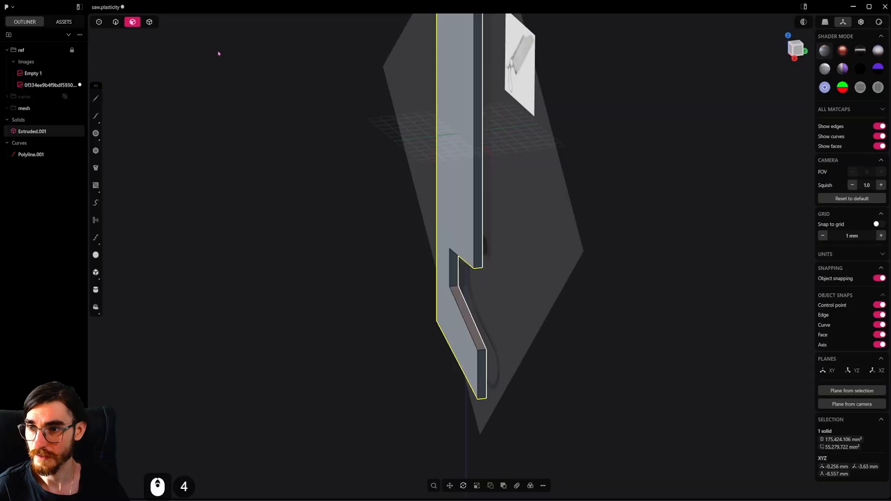
Step: Thicken the saw solid to about 13.7 mm by pulling its front face outward
key("ctrl+z")
mouse_move(505, 137)
left_mouse_down()
mouse_move(487, 140)
mouse_move(538, 126)
mouse_move(515, 128)
left_mouse_up()
right_click(515, 128)
middle_click_drag(413, 260, 660, 290)
scroll(660, 290, "down", 4)
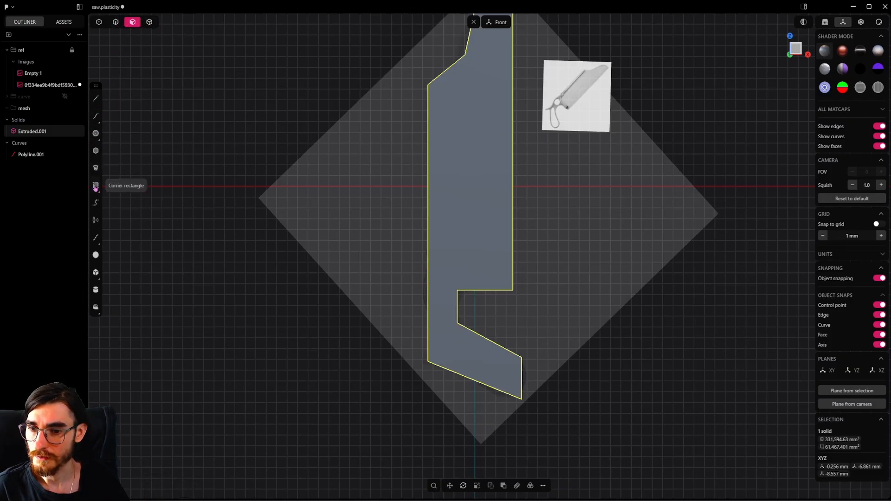
Step: Offset the saw's front face boundary inward by 14.65 mm with round gap fill
left_click(460, 342)
scroll(510, 356, "up", 15)
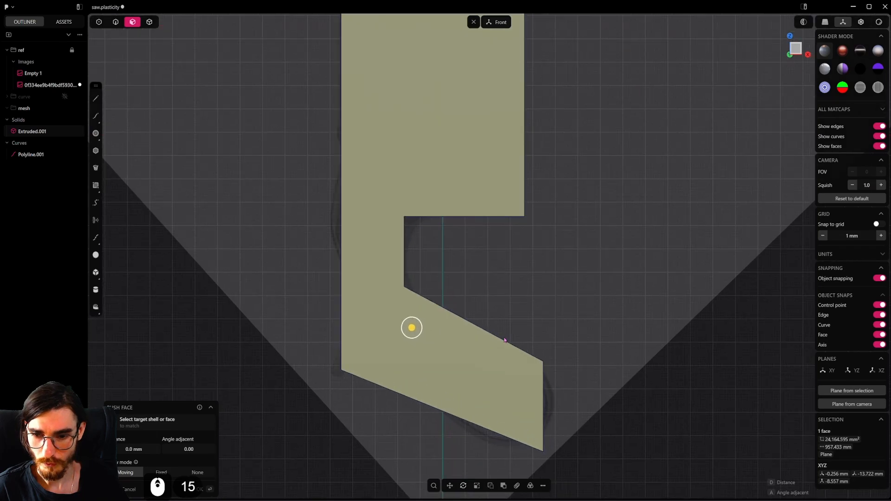
key("o")
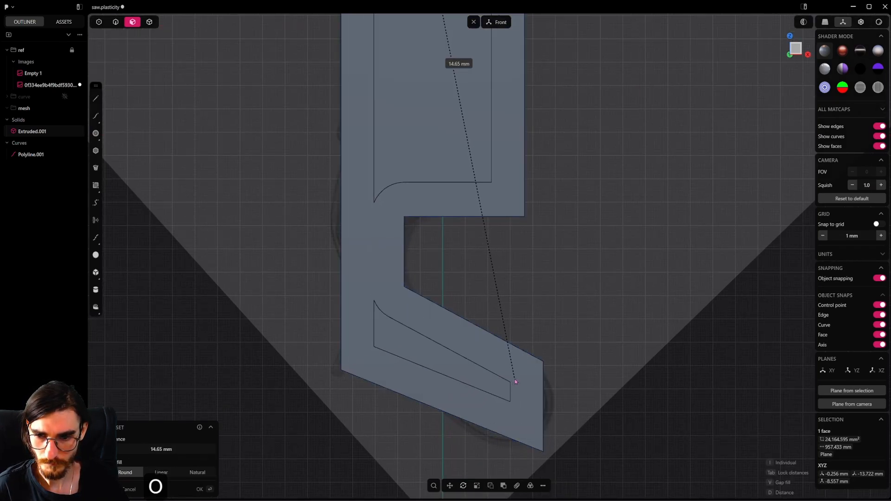
left_click(515, 382)
Step: Push the small offset face in the handle back through the solid to cut an opening
left_click(464, 375)
scroll(462, 377, "down", 9)
middle_click_drag(462, 377, 400, 398)
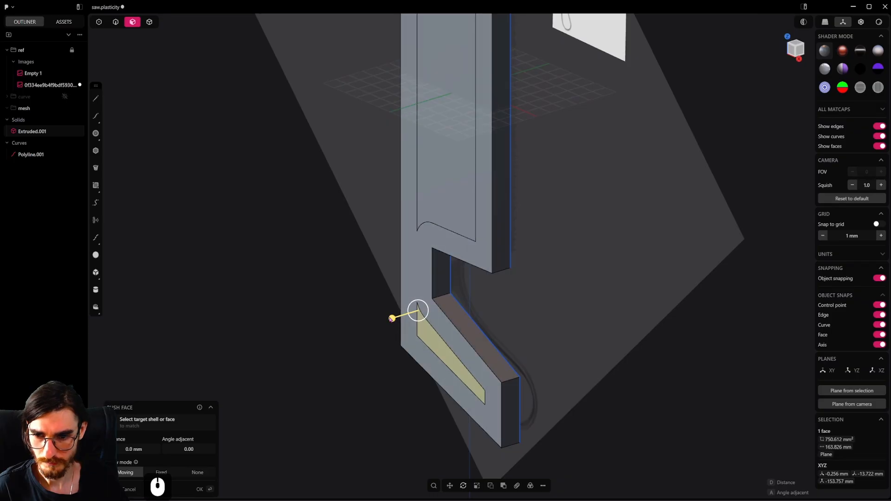
left_click_drag(391, 320, 483, 291)
right_click(483, 291)
Step: Enlarge the handle opening by pushing its lower wall -8.77 mm and its upper wall -8.14 mm
left_click(448, 361)
middle_click_drag(447, 361, 499, 322)
scroll(498, 322, "up", 3)
key("4")
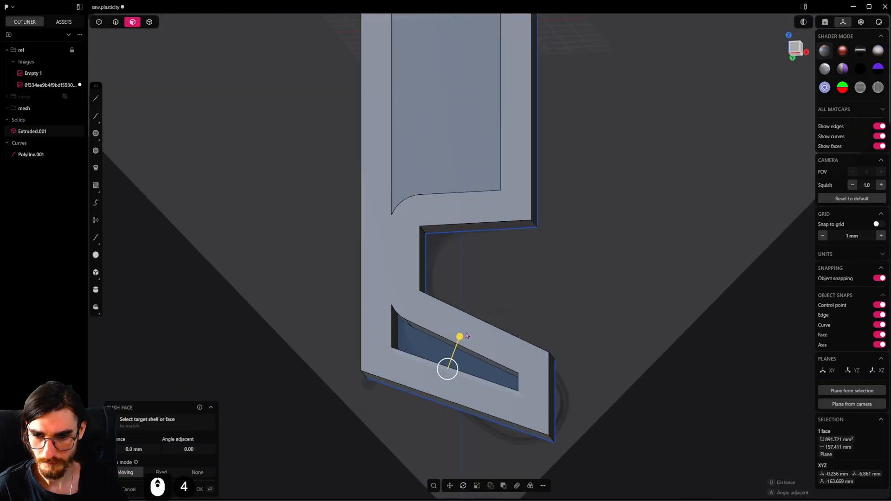
left_click_drag(466, 335, 480, 361)
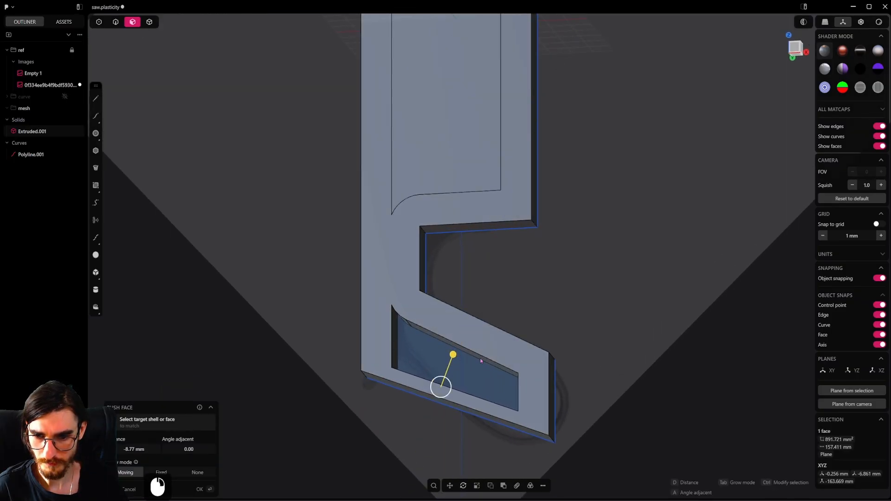
middle_click_drag(481, 360, 485, 351)
right_click(486, 351)
left_click(485, 351)
left_click_drag(454, 378, 463, 365)
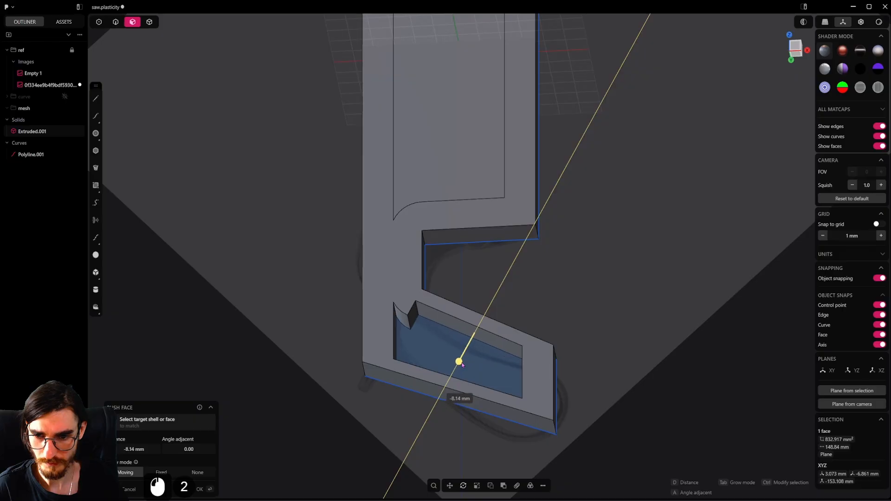
right_click(462, 364)
Step: Push the curved face at the inner corner of the handle opening by 22.57 mm to leave a straight slanted wall
left_click(403, 318)
left_click_drag(384, 346, 399, 374)
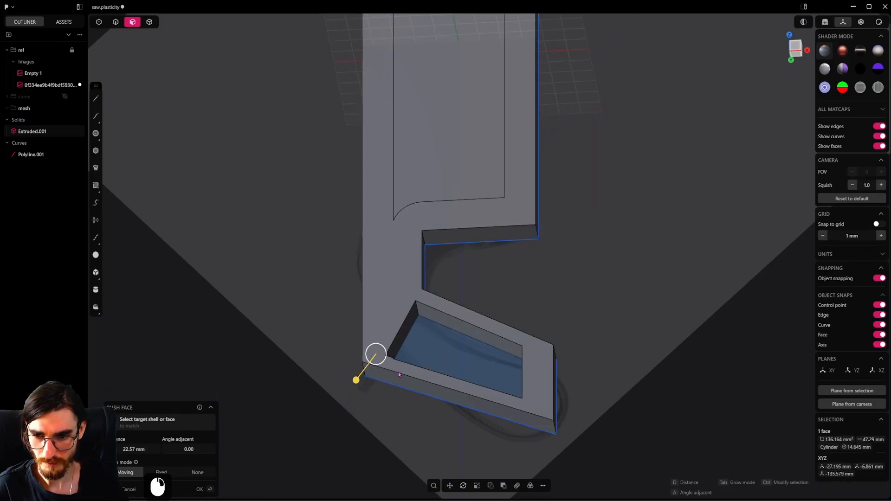
middle_click_drag(400, 374, 605, 342, "alt")
right_click(605, 343)
scroll(583, 327, "down", 6)
scroll(549, 369, "up", 5)
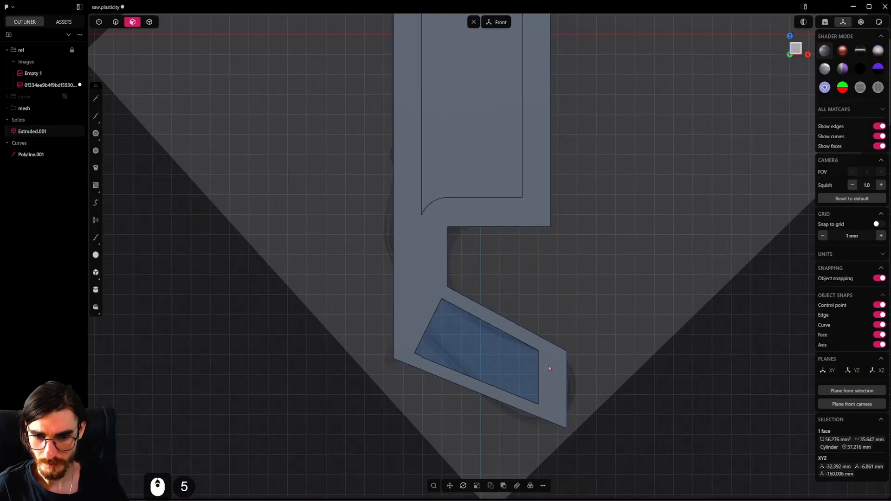
Step: Push the handle opening's outer end wall and its slanted inner wall outward to lengthen the opening
middle_click_drag(550, 368, 612, 386)
left_click(527, 382)
left_click_drag(510, 386, 526, 386)
middle_click_drag(588, 369, 403, 313, "alt")
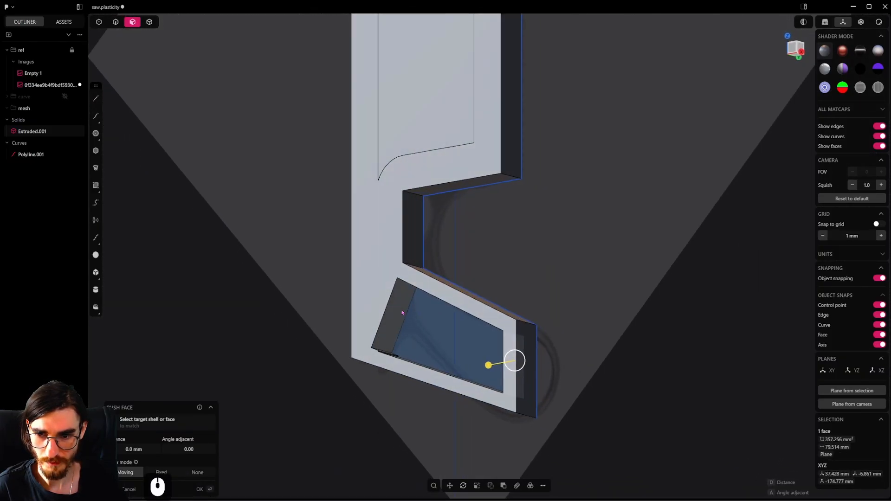
left_click(402, 312)
left_click_drag(424, 320, 413, 315)
middle_click_drag(432, 325, 372, 367, "alt")
scroll(371, 366, "down", 2)
left_click(354, 316)
Step: Select the whole saw solid and save the file
scroll(357, 313, "down", 4)
middle_click_drag(416, 153, 417, 235, "shift")
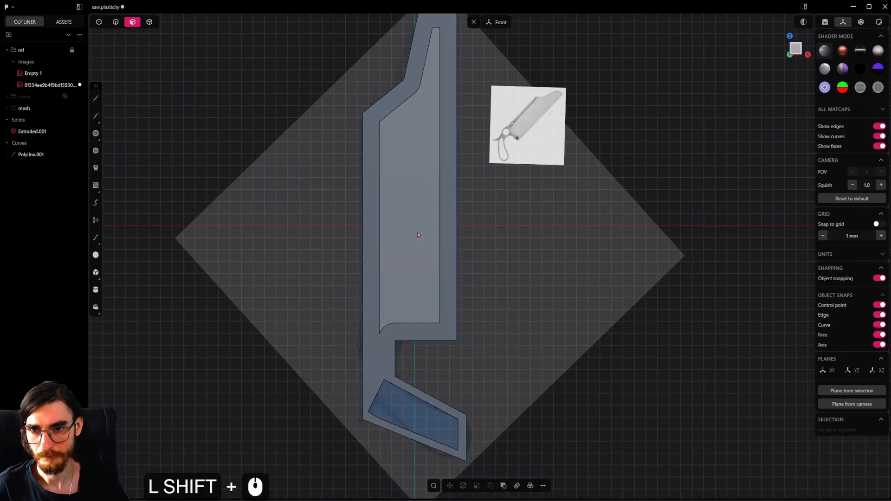
scroll(448, 262, "down", 7)
key("4")
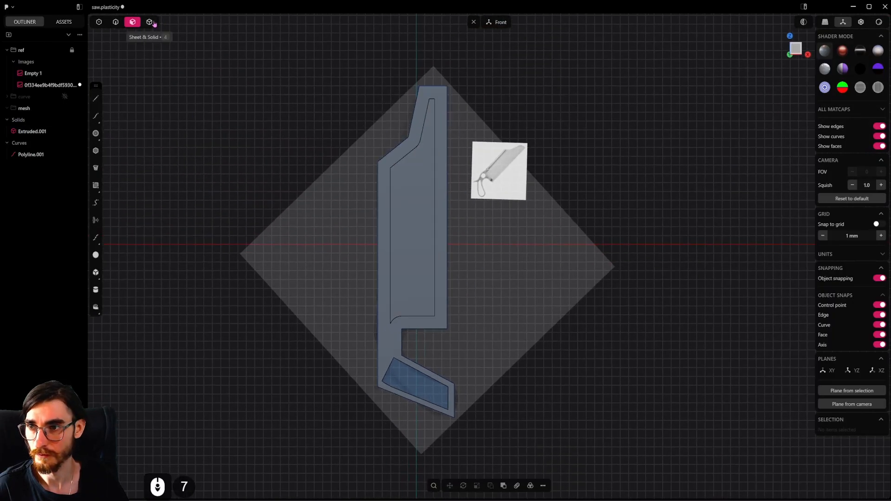
left_click(413, 188)
key("ctrl+s")
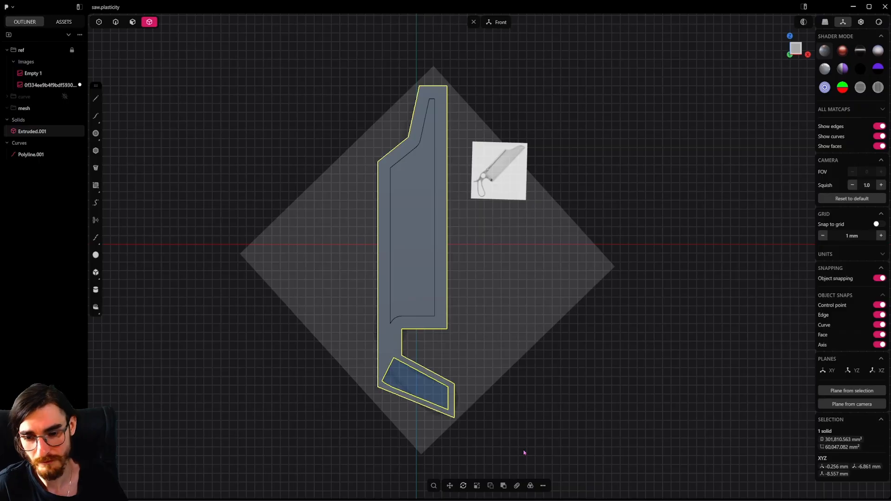
Step: Switch to Blender, connect the Plasticity bridge to localhost:8980 and refresh it to import the saw model
left_click(476, 500)
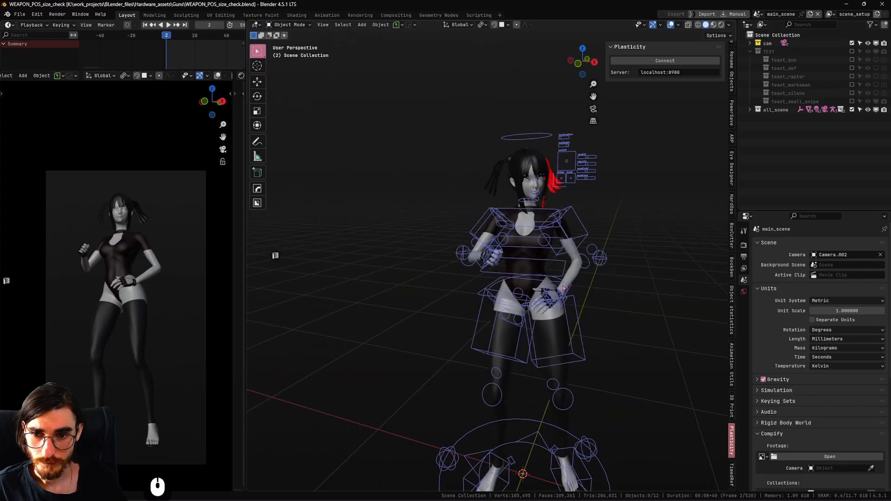
mouse_move(481, 260)
middle_mouse_down("shift")
mouse_move(468, 274)
mouse_move(480, 260)
mouse_move(490, 266)
middle_mouse_up("shift")
scroll(480, 260, "down", 3)
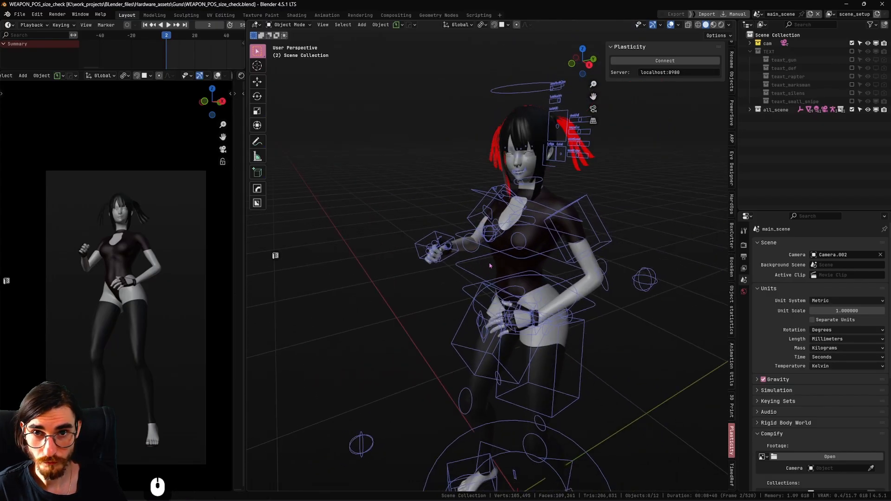
left_click(671, 61)
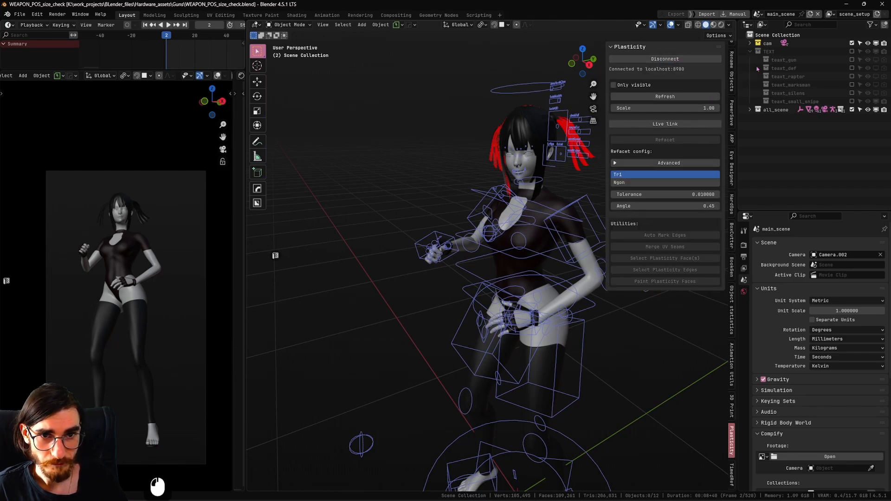
left_click(669, 98)
scroll(509, 431, "down", 4)
left_click_drag(508, 431, 516, 352, "shift")
scroll(516, 351, "up", 5)
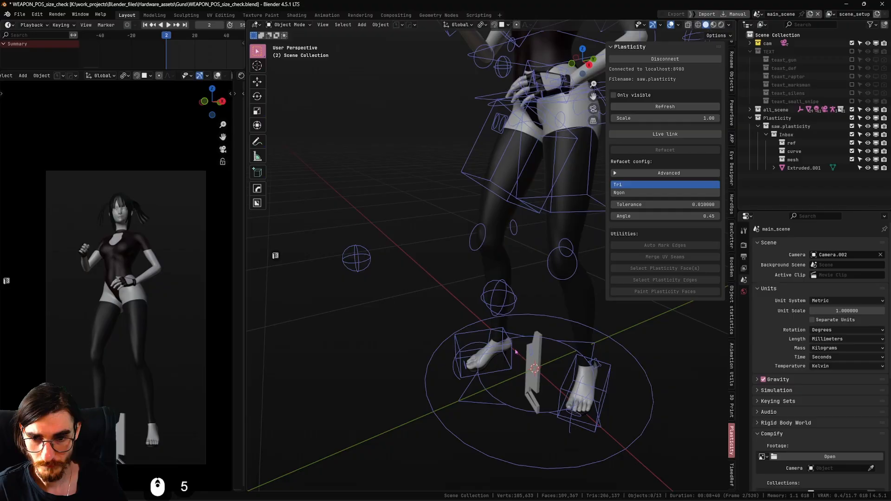
Step: Move the imported saw from the floor up to the character's torso, by about 54 mm in X and 461 mm in Z
left_click(537, 373)
middle_click_drag(515, 381, 575, 392)
middle_click_drag(566, 395, 585, 398, "alt")
middle_click_drag(442, 485, 509, 405, "shift")
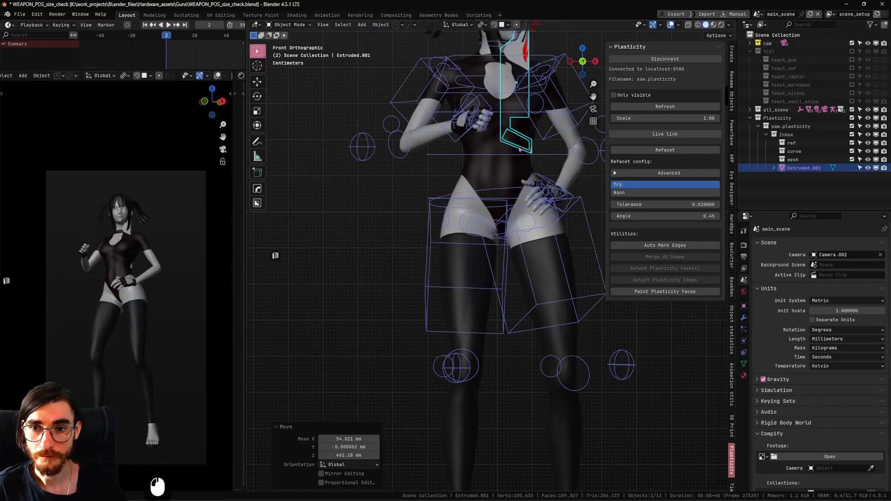
Step: Move the saw forward to the depth of the raised hand, by about -20 mm in X, -320 mm in Y and 26 mm in Z
middle_click_drag(615, 140, 511, 191)
key("g")
left_click(335, 167)
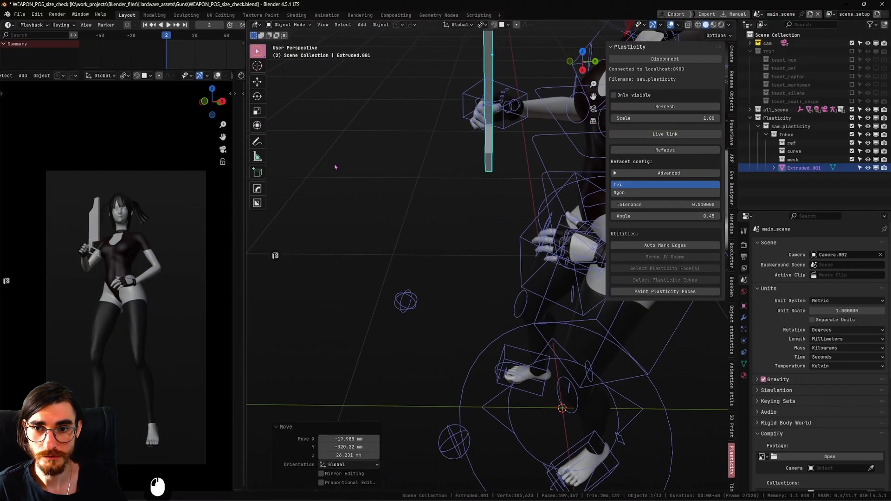
Step: Limit transforms to origins and move the saw's origin -158.4 mm in Z into the handle opening
middle_click_drag(394, 233, 506, 265)
scroll(527, 260, "down", 4)
scroll(566, 246, "up", 4)
scroll(510, 255, "up", 3)
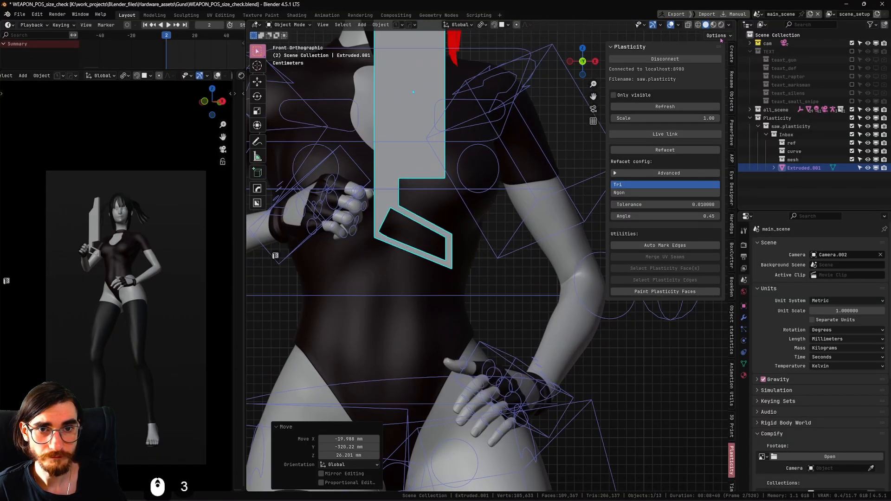
left_click(719, 37)
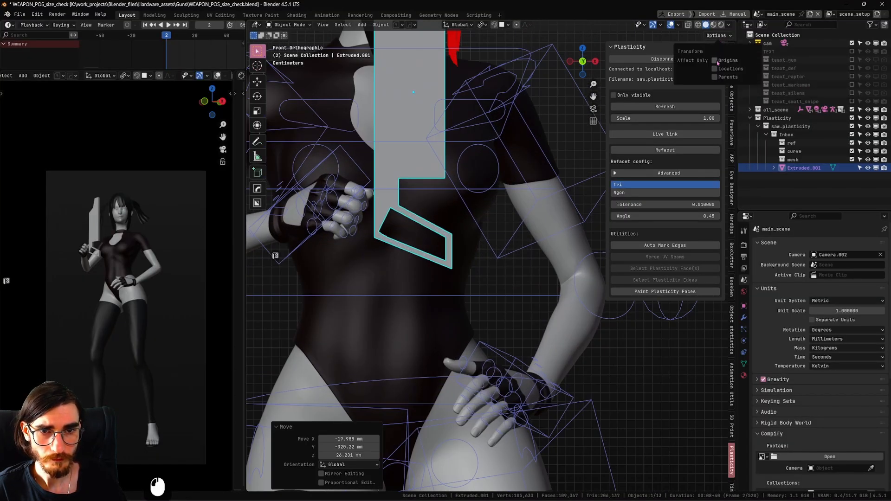
key("g")
key("z")
left_click(439, 263)
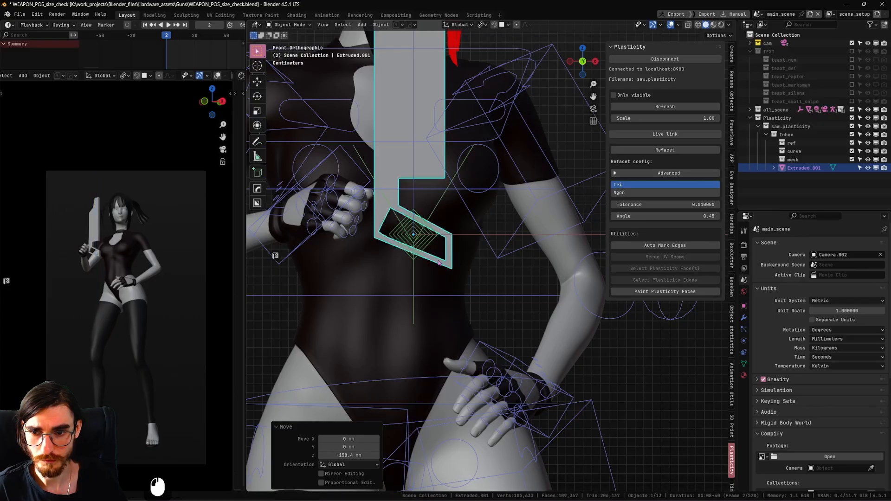
Step: Rotate the saw about 90.6° in the front view and fit its handle into the grip of the raised hand
key("g")
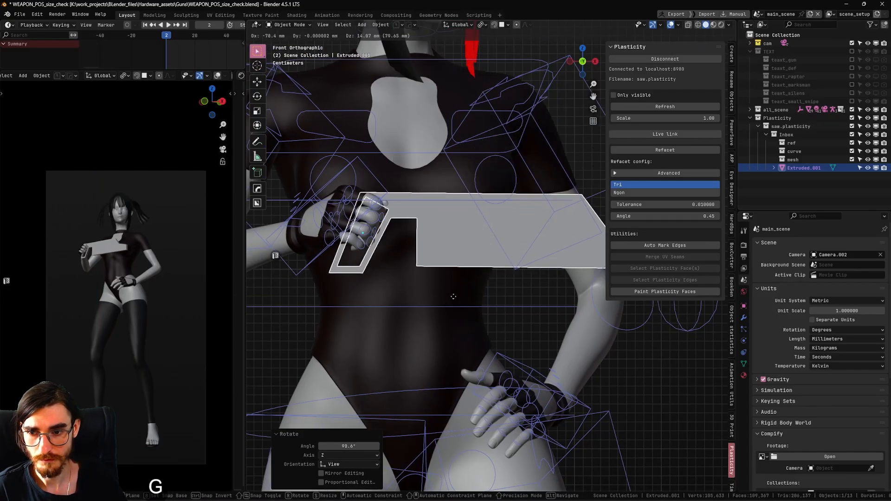
key("g")
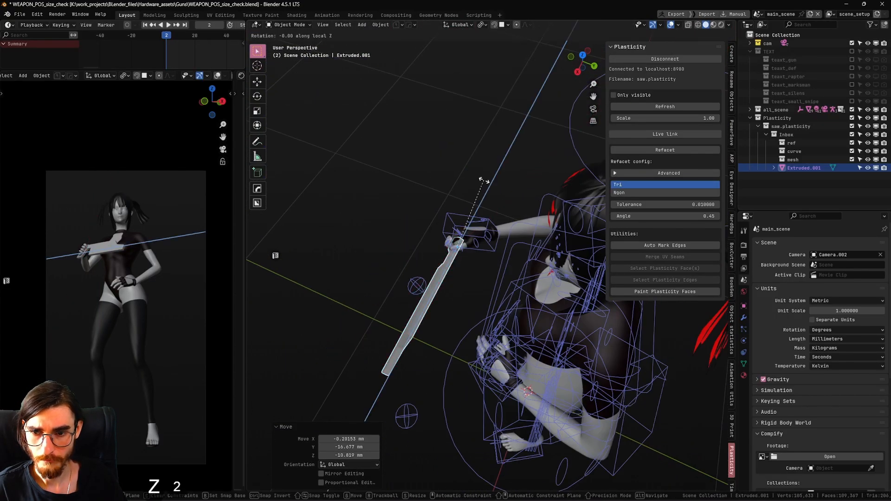
key("x")
key("x")
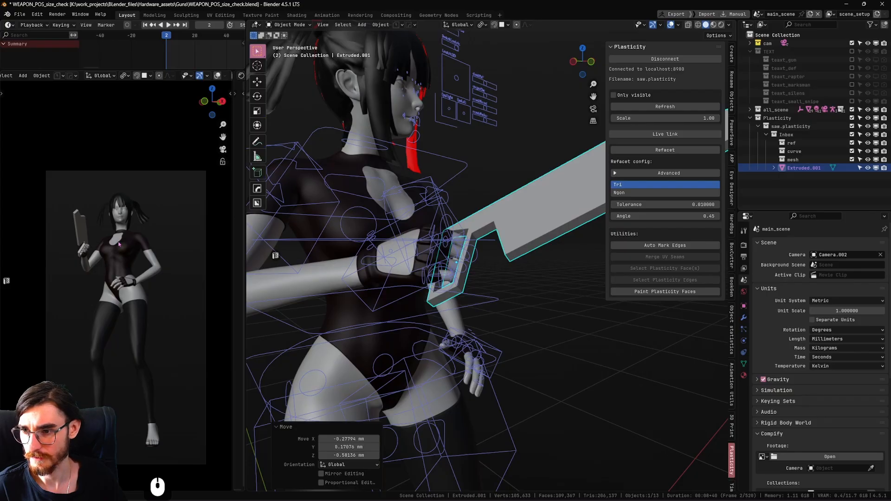
Step: Scale the saw up uniformly around its handle by a factor of about 1.184
scroll(504, 245, "down", 7)
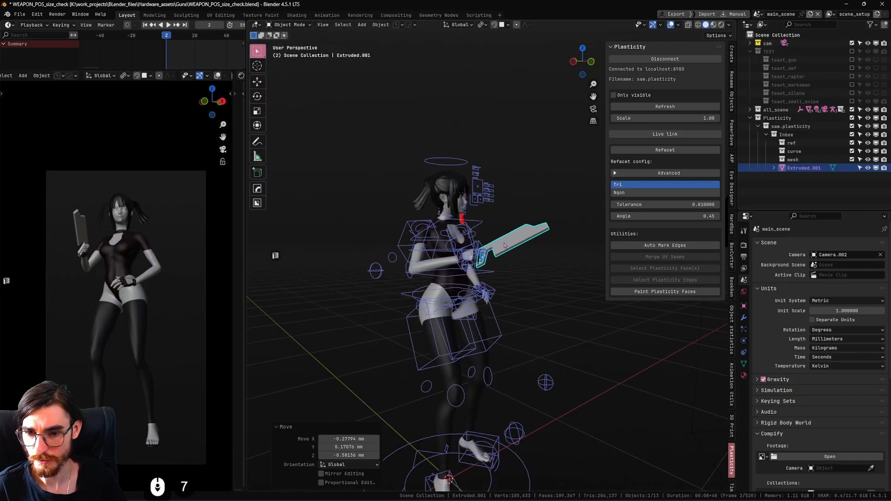
middle_click_drag(504, 244, 422, 280)
scroll(542, 281, "up", 6)
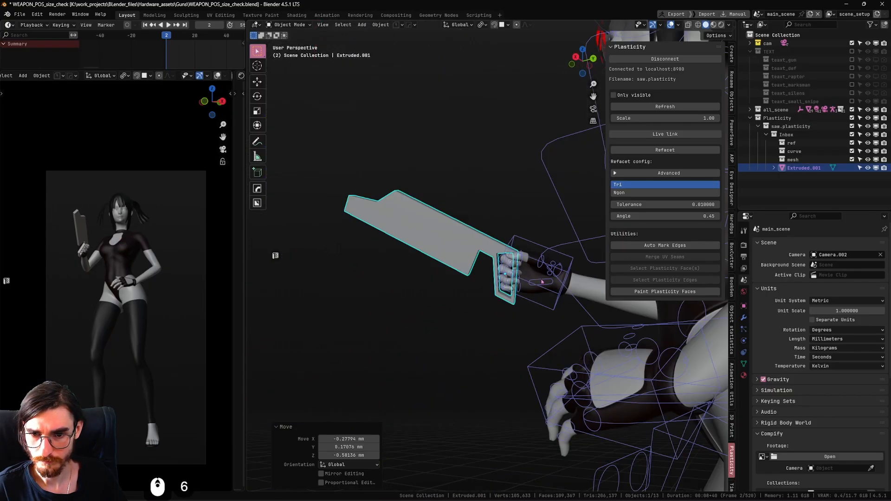
key("s")
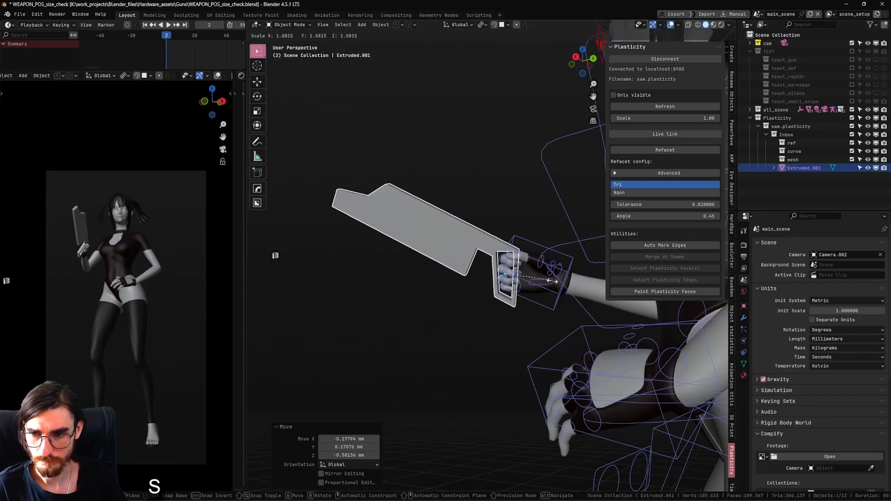
key("shift")
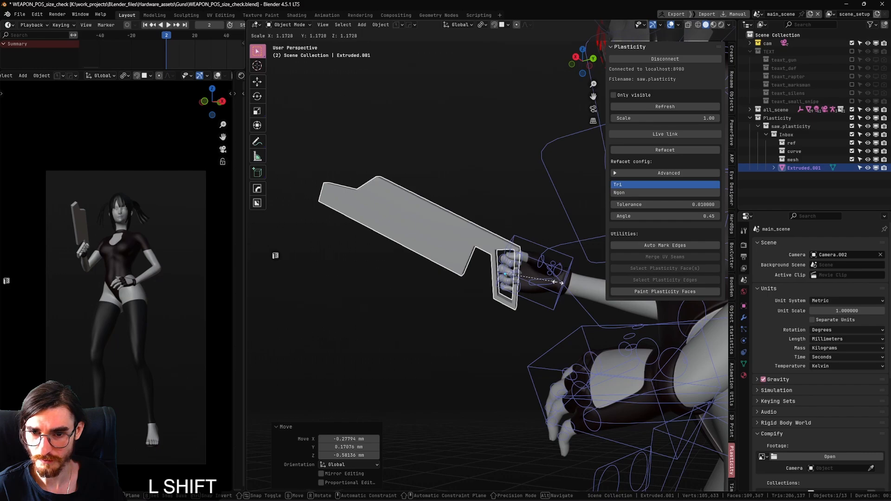
left_click(565, 284, "shift")
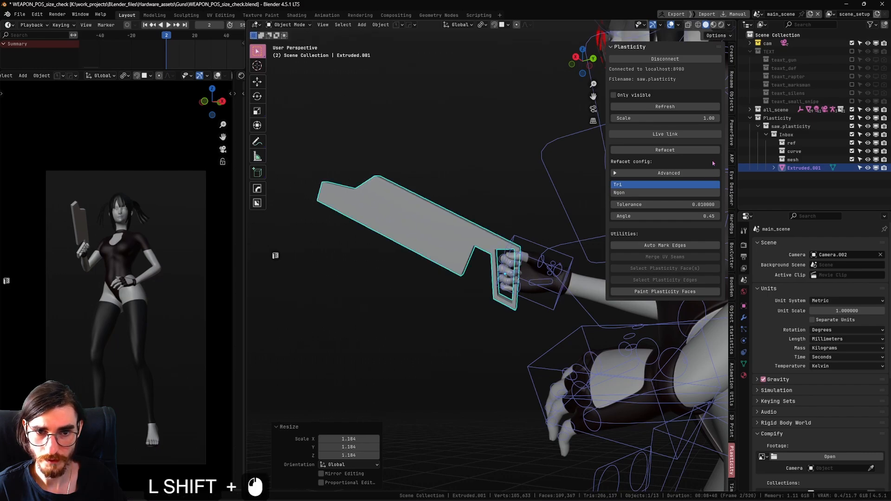
Step: Display the saw's transform values, including its scale and dimensions
left_click(732, 54)
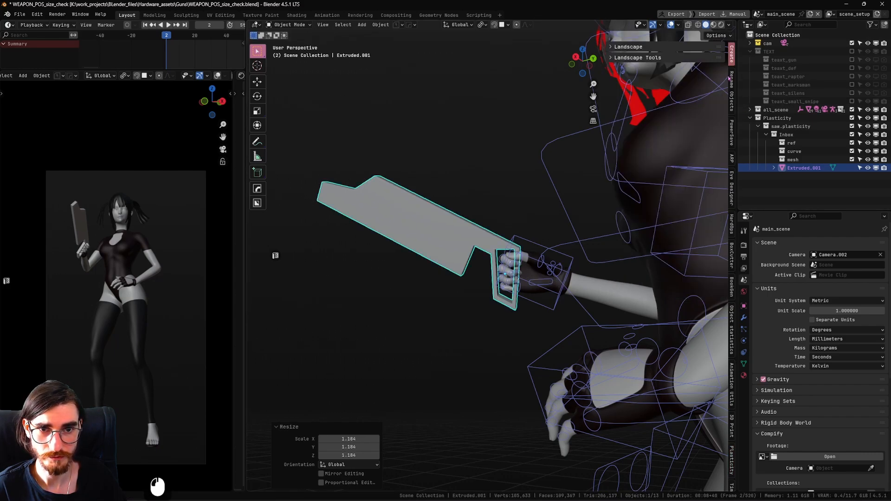
left_click(732, 157)
left_click(733, 205)
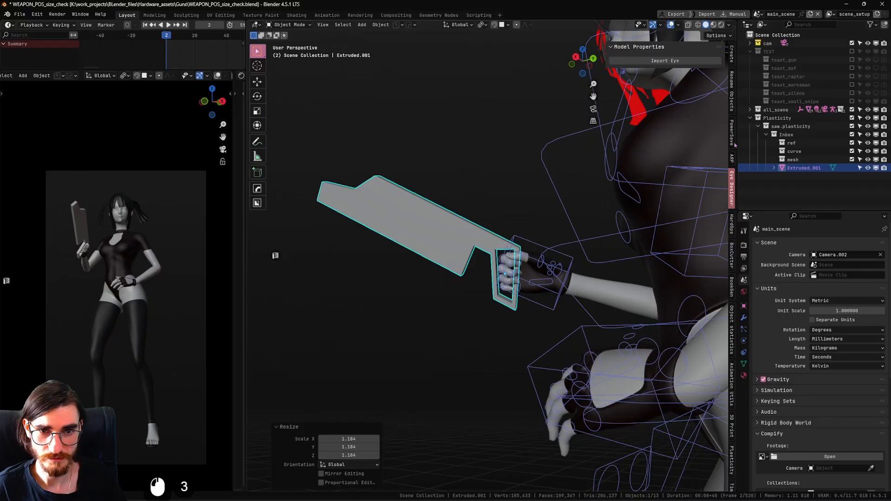
scroll(734, 145, "down", 6)
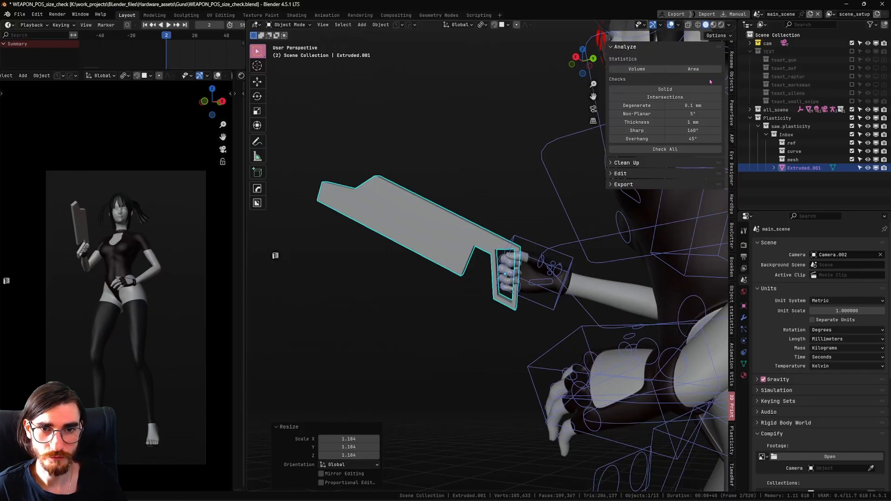
scroll(732, 63, "up", 6)
left_click(732, 55)
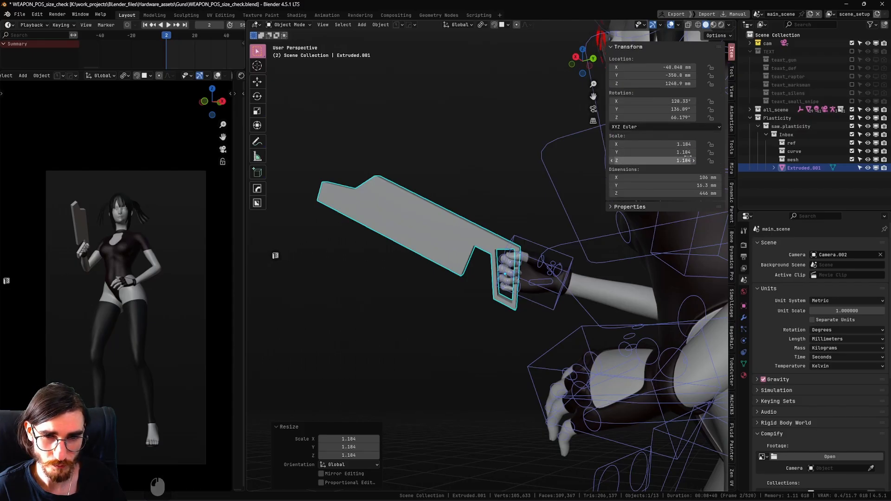
Step: Fine-tune the saw's uniform scale around the grip, starting with a factor of about 1.007
key("s")
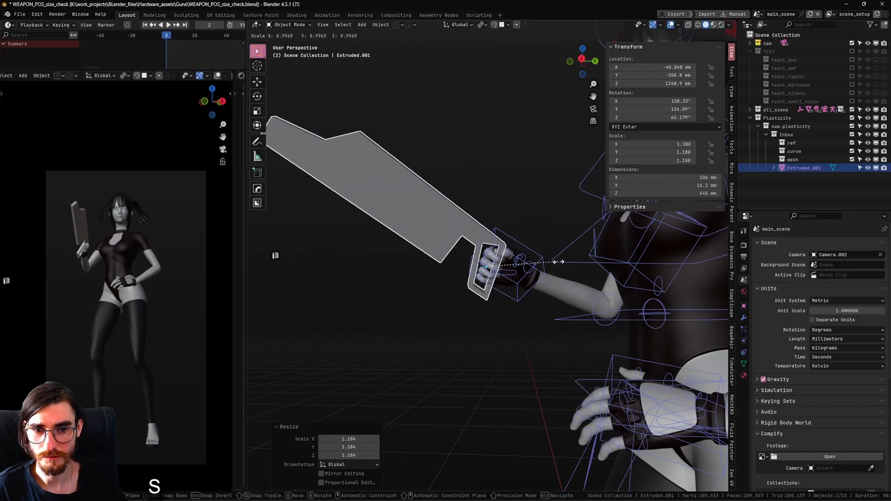
left_click(559, 261)
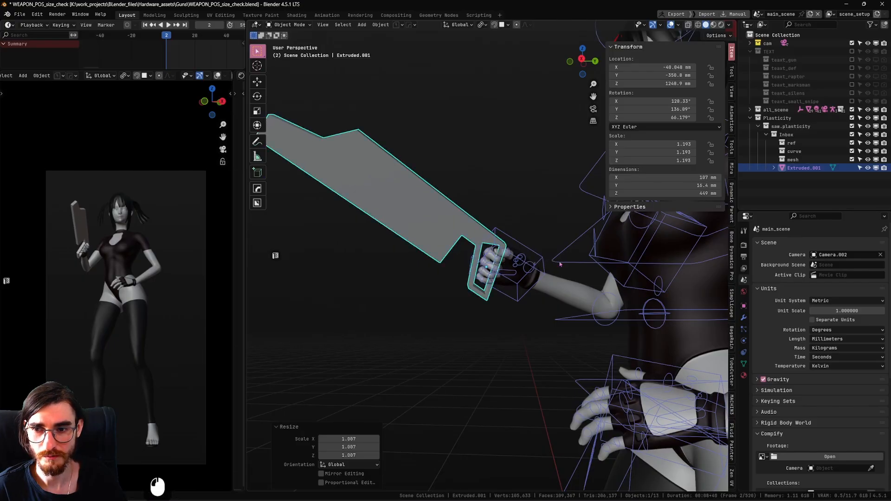
middle_click_drag(559, 261, 509, 247)
key("s")
key("shift")
left_click(526, 268)
Step: Clear the saw's scale to 1.000 and compare its original size with the enlarged one in the hand
key("alt+s")
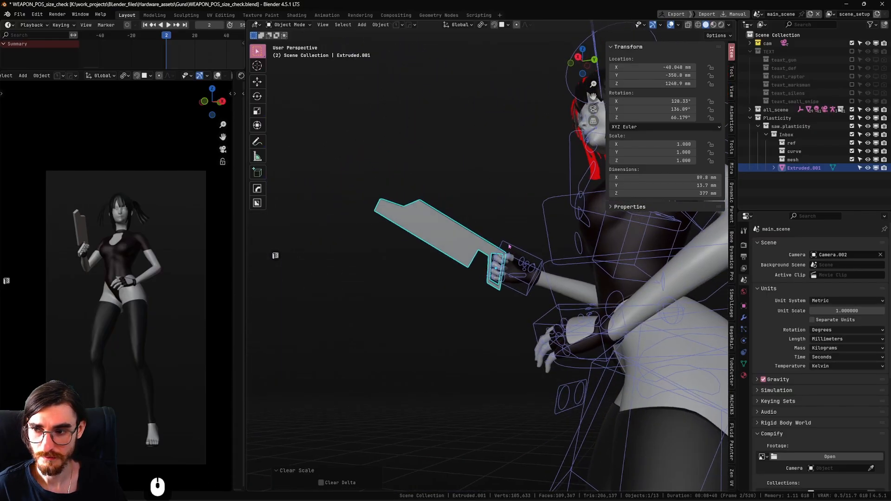
key("ctrl+z")
key("ctrl+shift+z")
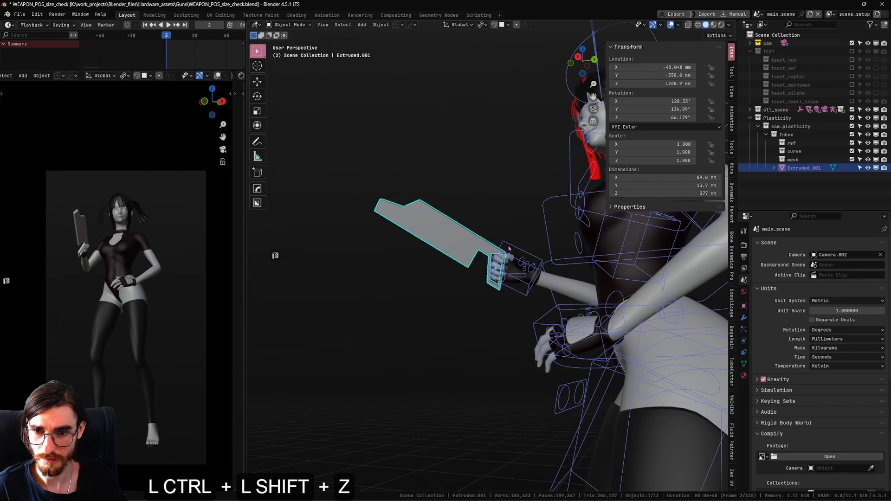
key("ctrl+z")
key("ctrl+shift+z")
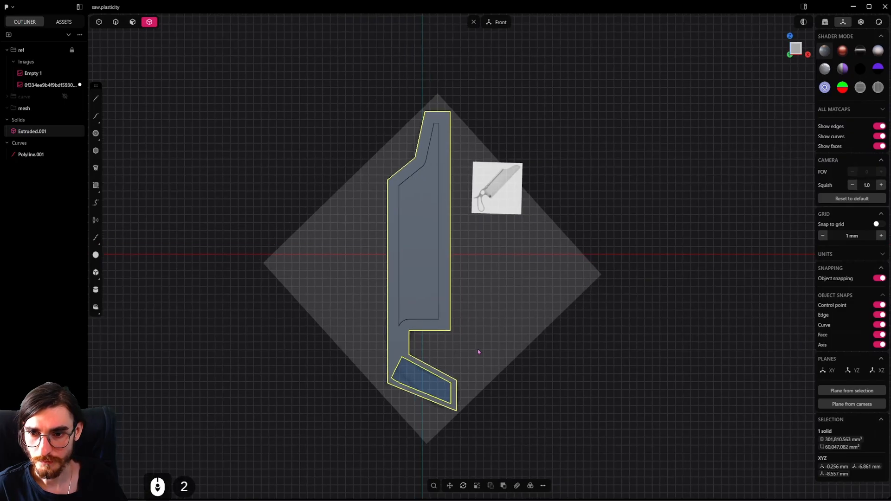
Step: Switch to Plasticity and scale the saw solid up uniformly by a factor of about 1.11
key("s")
key("shift")
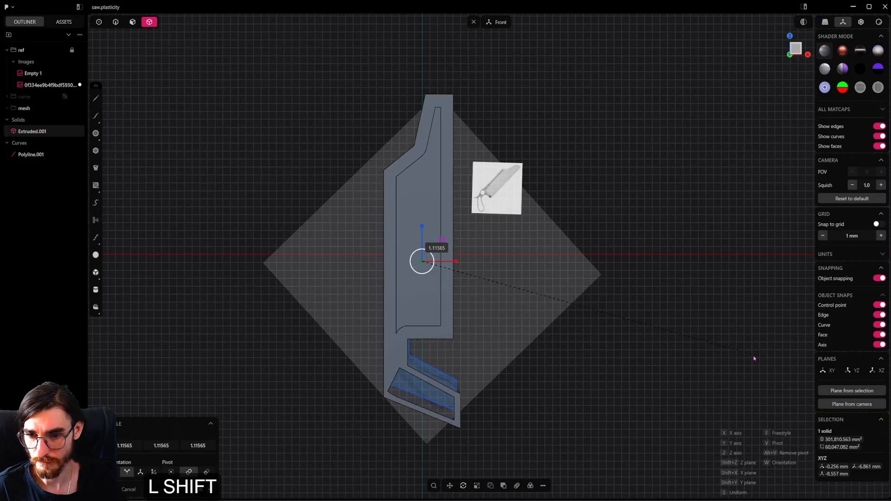
left_click(664, 373, "shift")
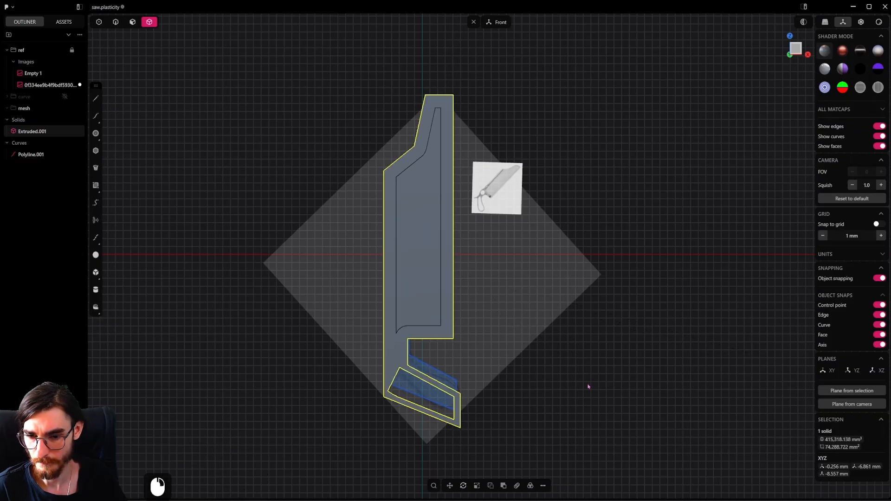
Step: Switch to Blender and examine how the enlarged saw fits the character's hand from several angles
left_click(474, 500)
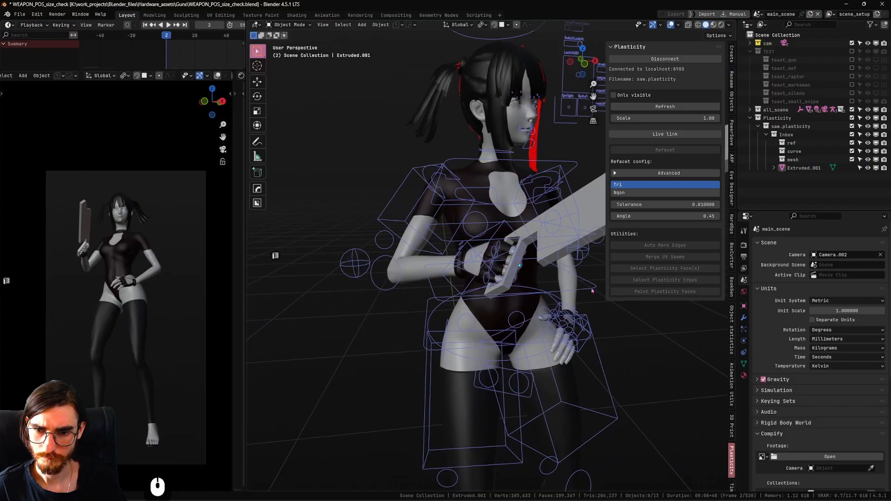
middle_click_drag(571, 284, 464, 290)
left_click(462, 242)
middle_click_drag(461, 242, 377, 181)
Step: Switch back to Plasticity, show the curve group and scale the guide rectangle by about 1.14 to enclose the saw's full length
key("alt+Tab")
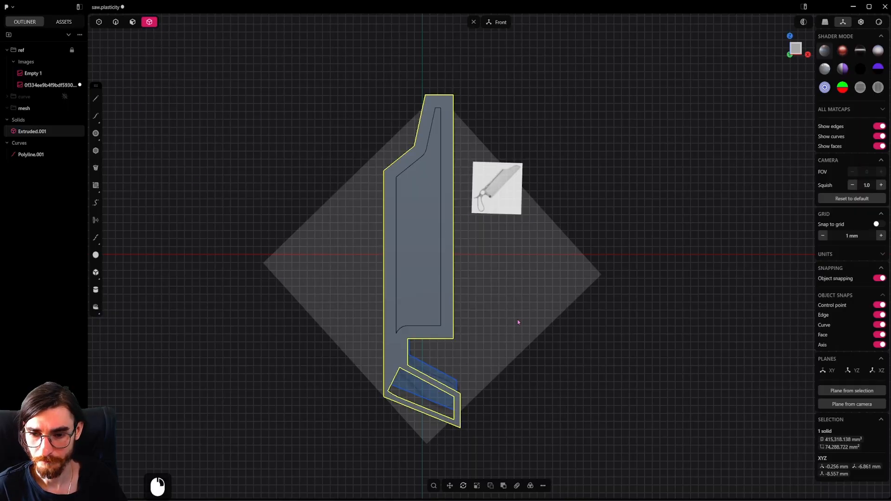
scroll(451, 402, "up", 4)
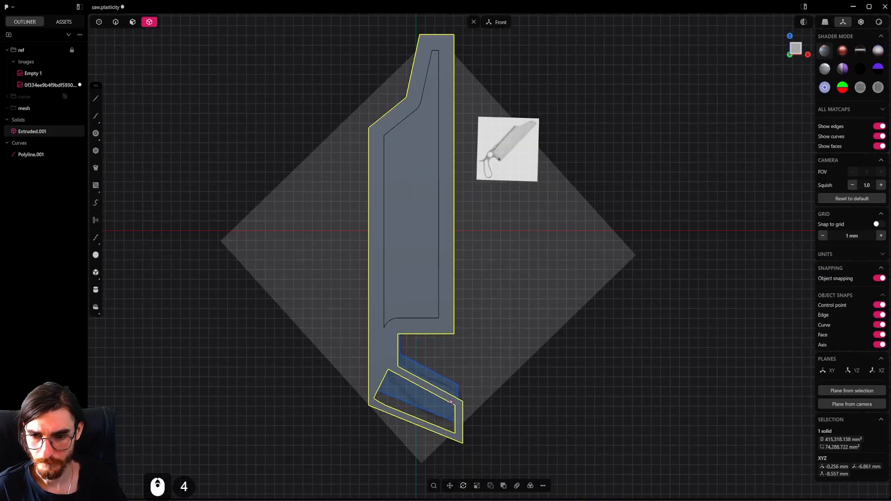
left_click(65, 97)
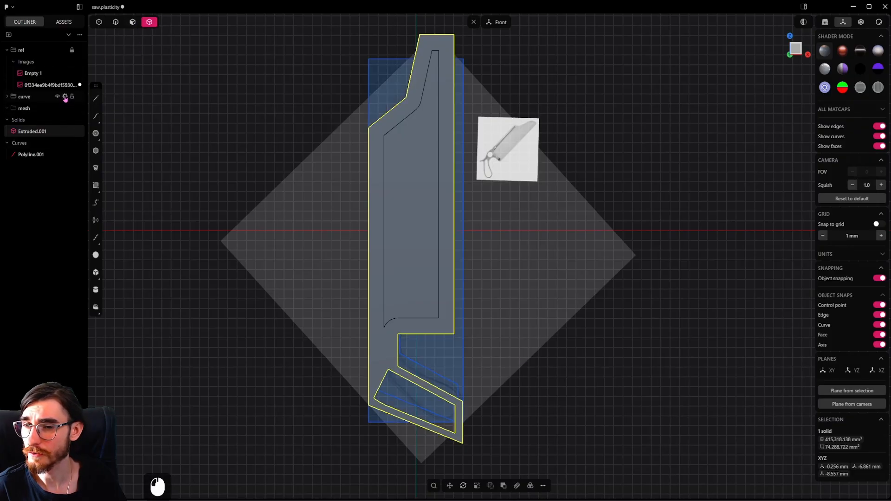
left_click(116, 22)
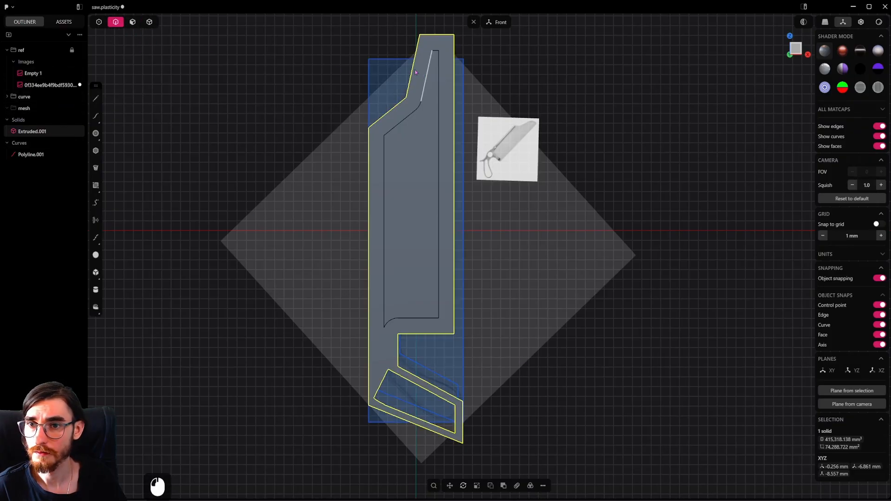
left_click(399, 61)
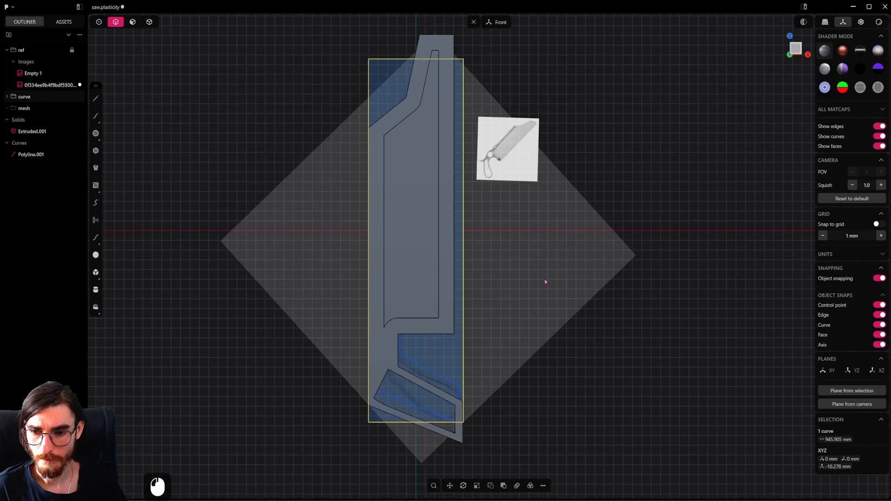
key("s")
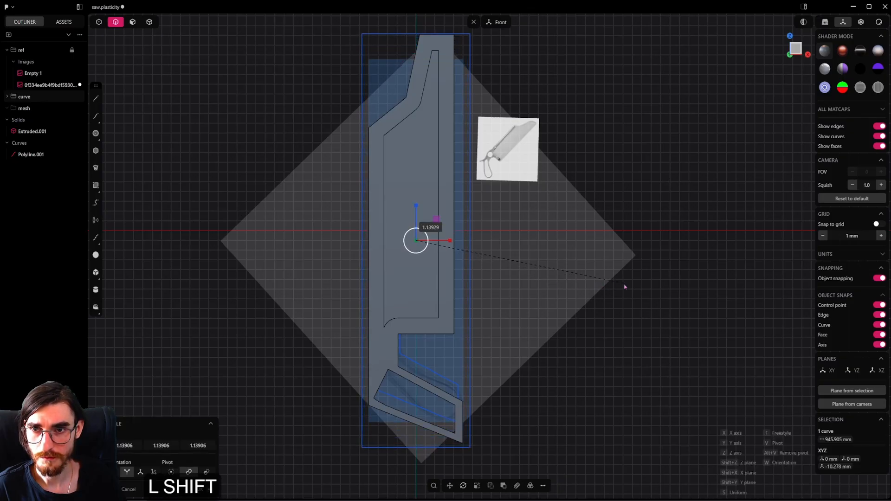
left_click(608, 296, "shift")
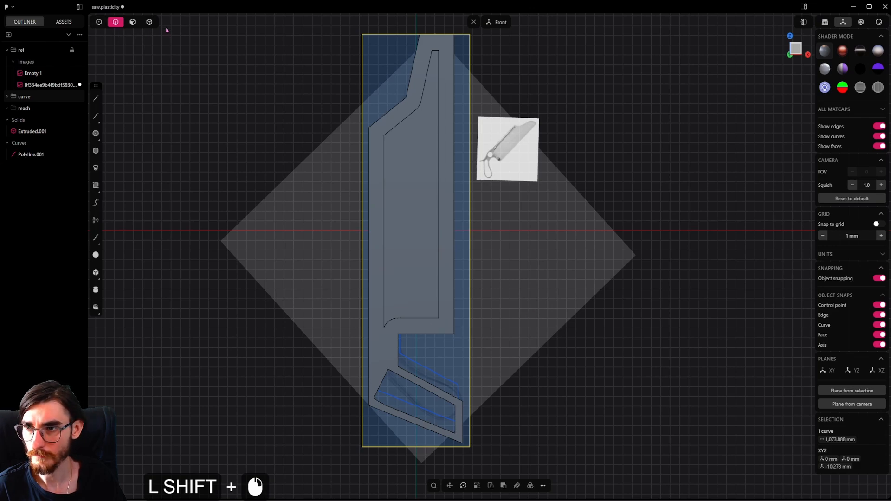
Step: Move the saw solid about 196 mm in X, clear of the guide rectangle
left_click(152, 23)
left_click(405, 237)
key("g")
key("g")
left_click(590, 244)
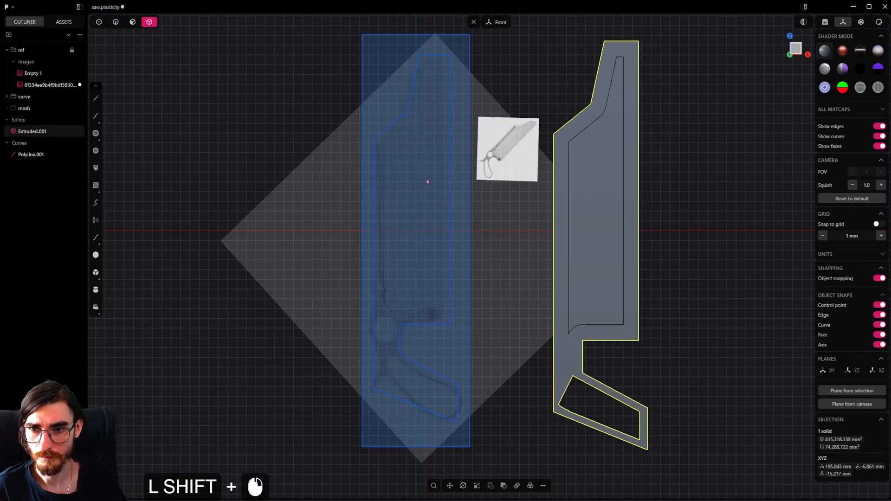
Step: Delete the old traced saw outline curve inside the guide rectangle
key("2")
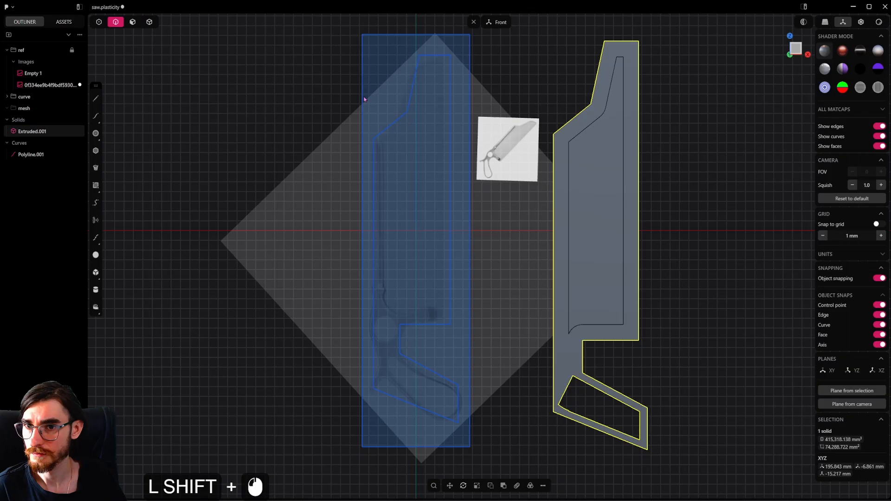
left_click(409, 115)
key("shift+x")
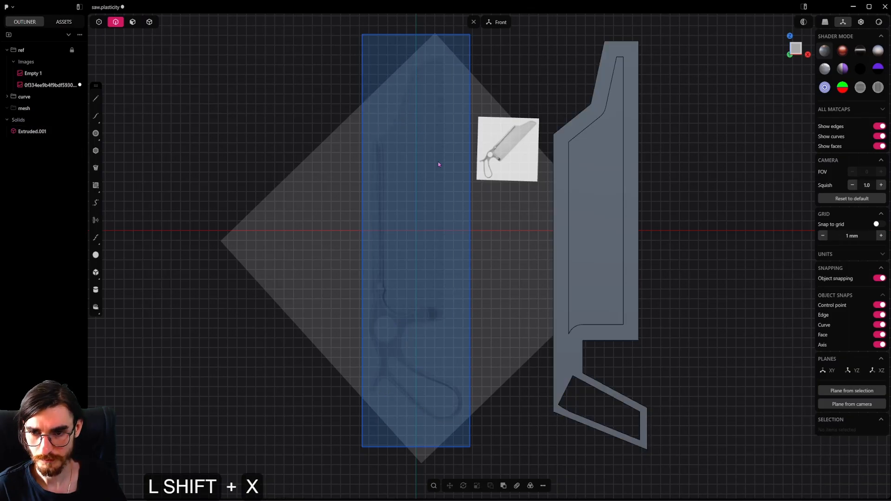
Step: Scale the large saw reference image by about 1.13 and nudge it slightly down to fit the guide rectangle
left_click(149, 22, "shift")
left_click(355, 238, "shift")
key("shift+s")
key("shift+s")
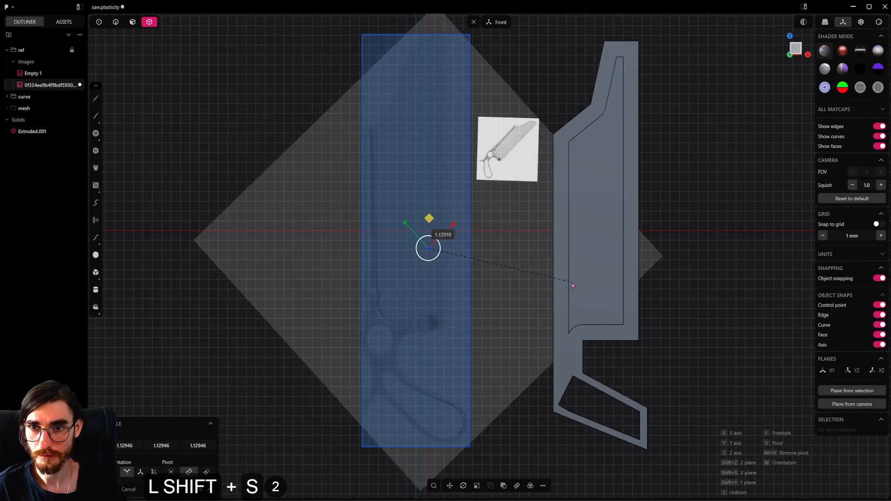
left_click(572, 282, "shift")
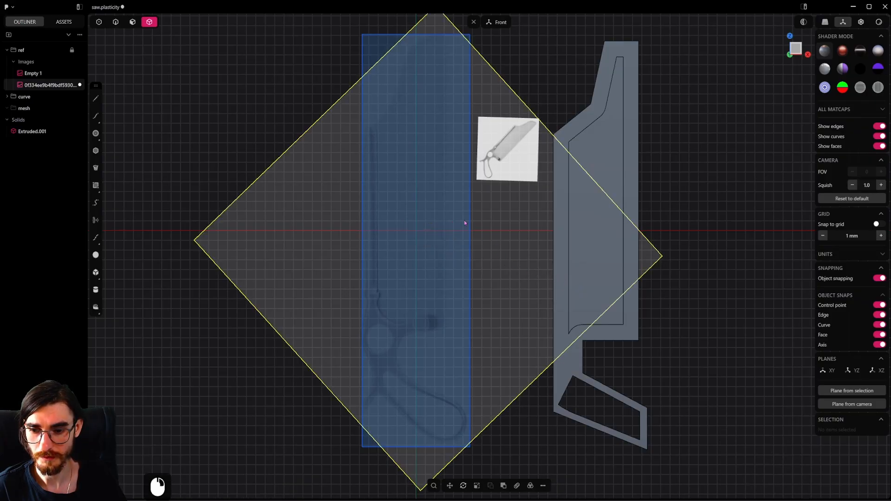
key("g")
key("z")
left_click(531, 412, "shift")
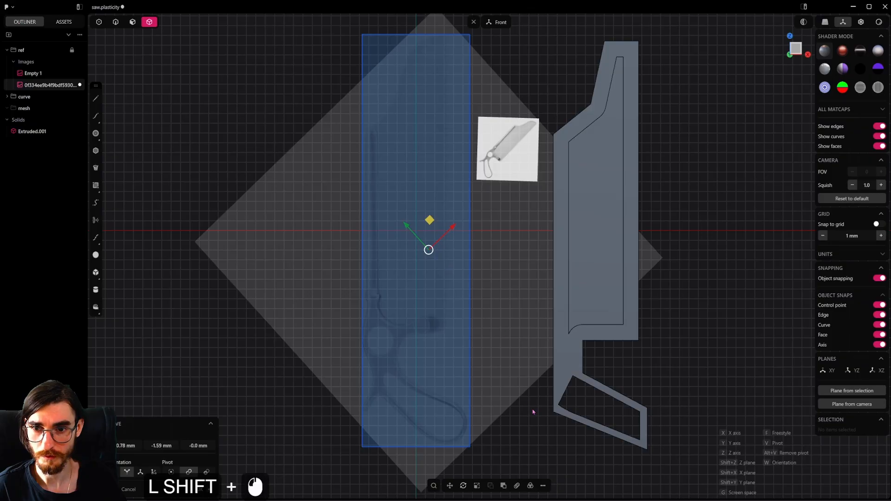
Step: Delete the blockout saw solid and save the file
left_click(596, 301)
key("Delete")
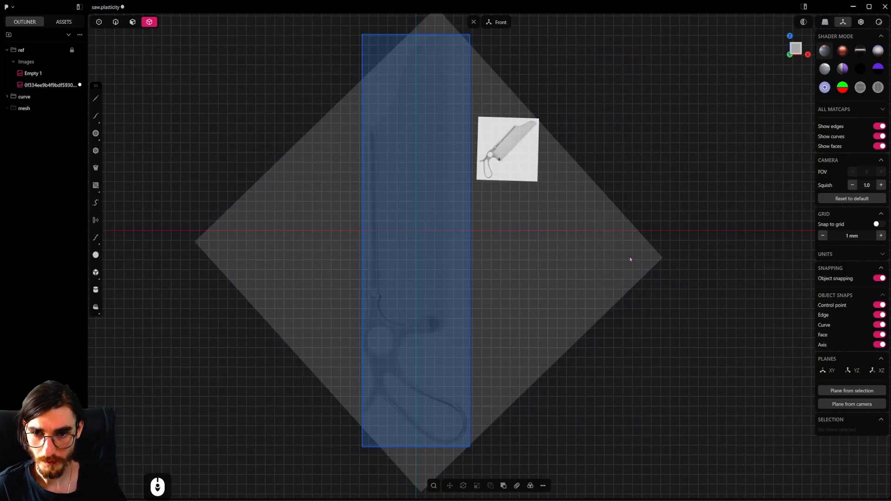
scroll(599, 242, "down", 3)
middle_click_drag(564, 217, 569, 243, "shift")
key("ctrl+s")
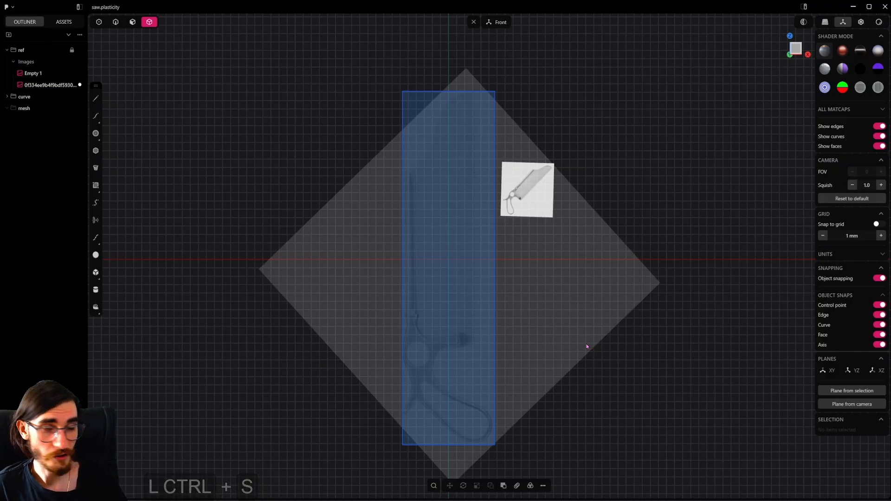
Step: Hide the 35x10cm guide rectangle curve so only the saw reference image remains in the front view
scroll(497, 349, "up", 2)
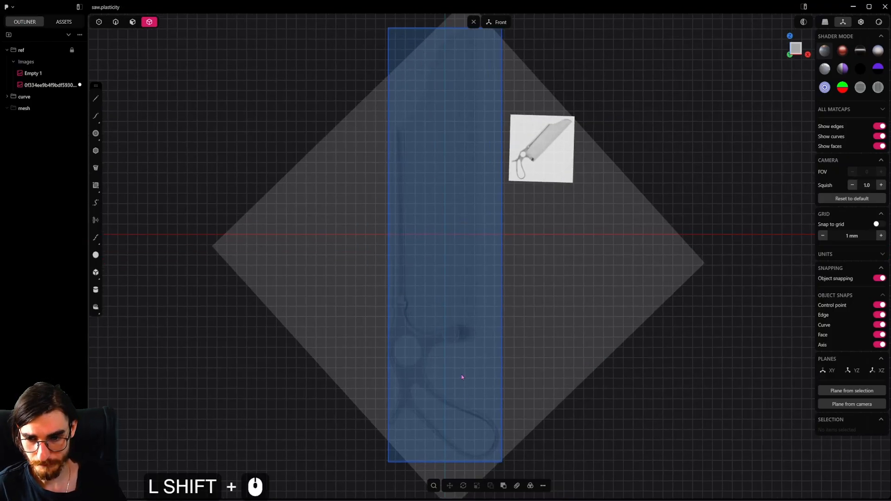
middle_click_drag(461, 374, 451, 326, "shift")
middle_click_drag(378, 78, 365, 152, "shift")
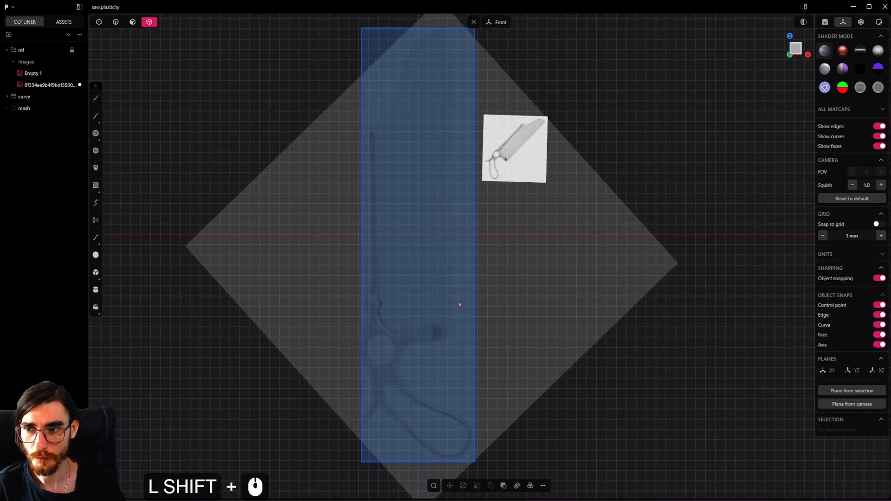
middle_click_drag(459, 302, 447, 190, "shift")
left_click(96, 135)
scroll(439, 328, "up", 14)
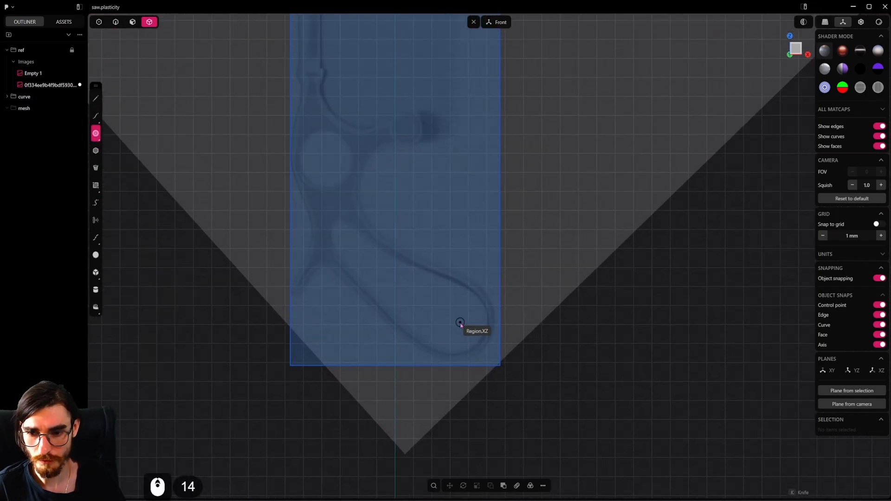
middle_click_drag(436, 298, 433, 377, "shift")
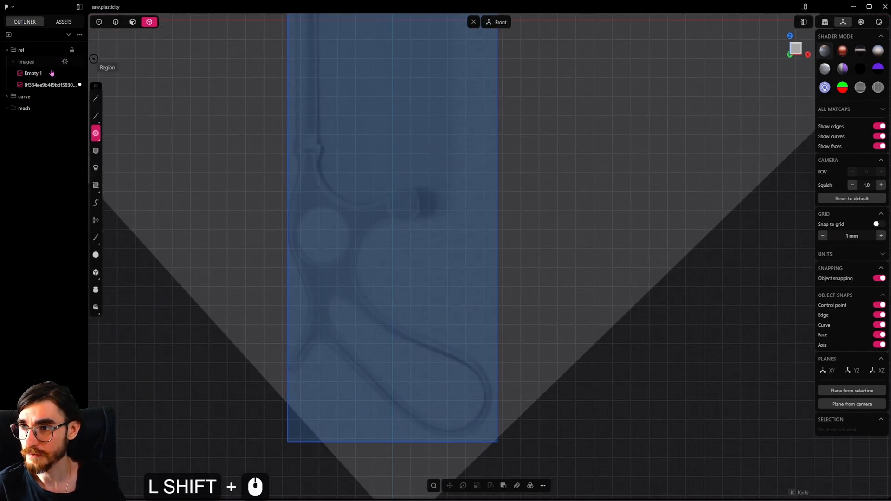
left_click(7, 96)
left_click(13, 109)
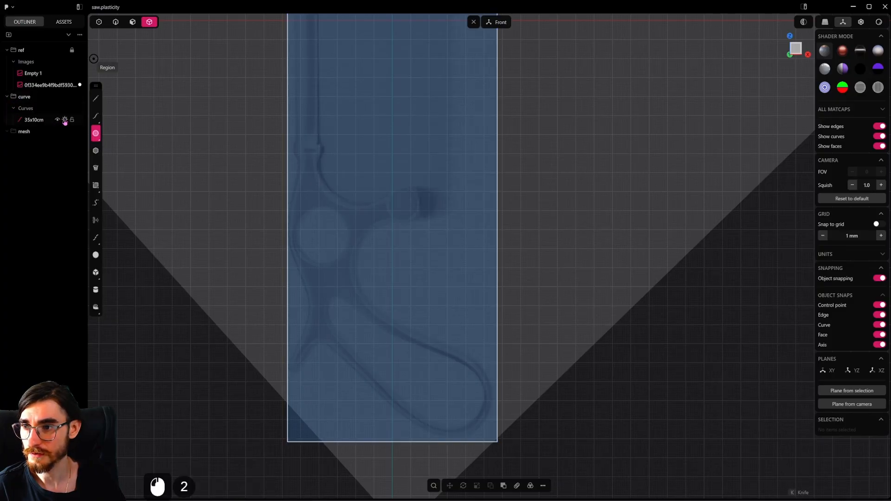
key("Escape")
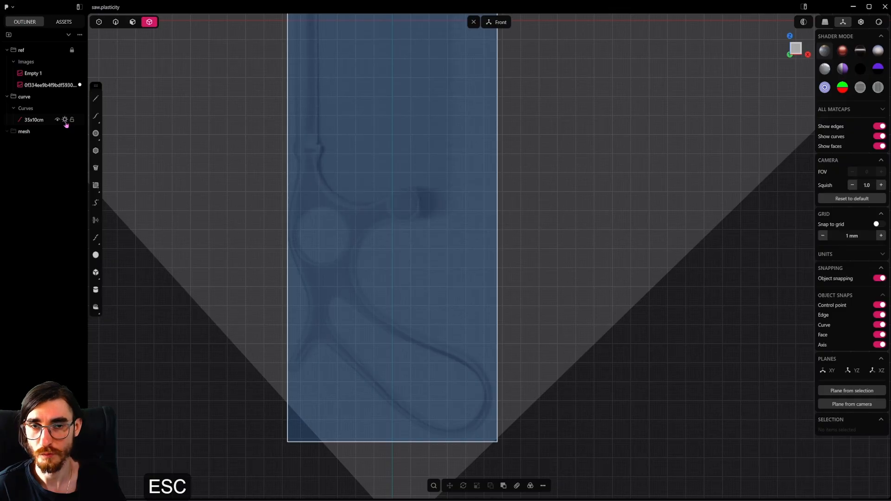
left_click(65, 120)
Step: Draw a center circle with a radius of about 23 mm in the rounded lower end of the handle loop
left_click(95, 134)
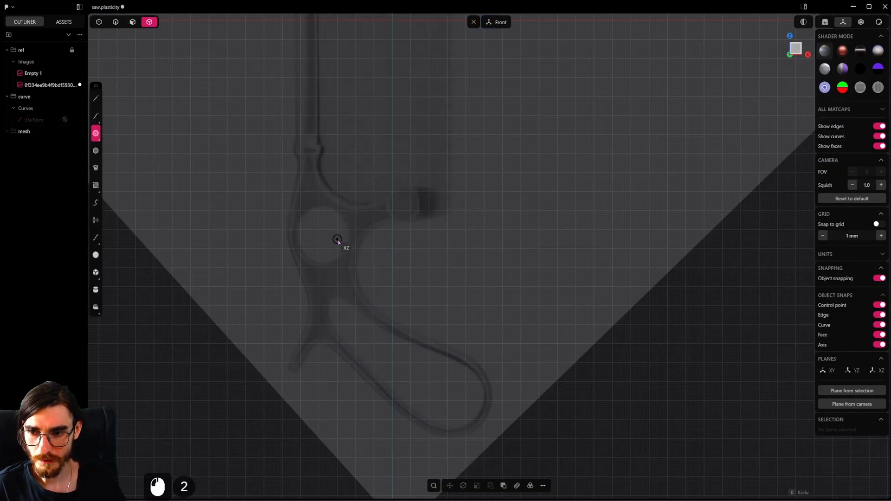
left_click(447, 394)
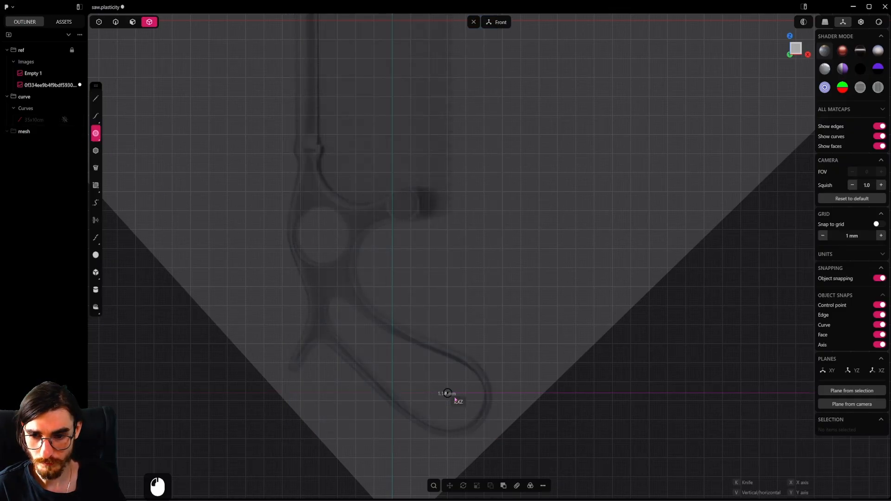
left_click(489, 393)
Step: Draw a center circle with a radius of about 15.3 mm over the handle's round pivot disc
middle_click_drag(396, 342, 434, 372, "shift")
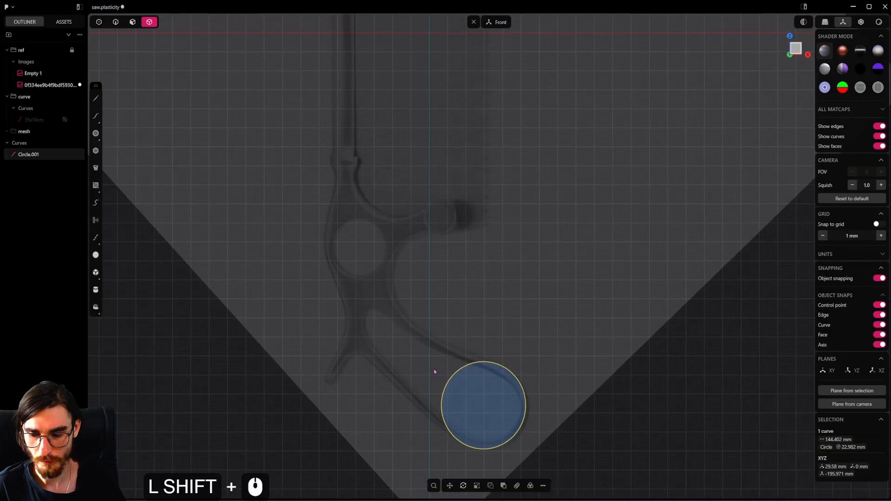
left_click(96, 133)
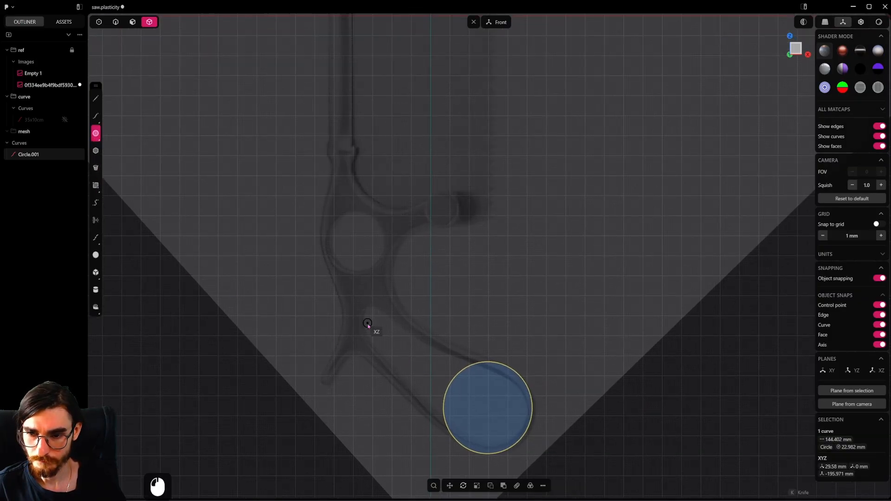
left_click(357, 242)
left_click(386, 239)
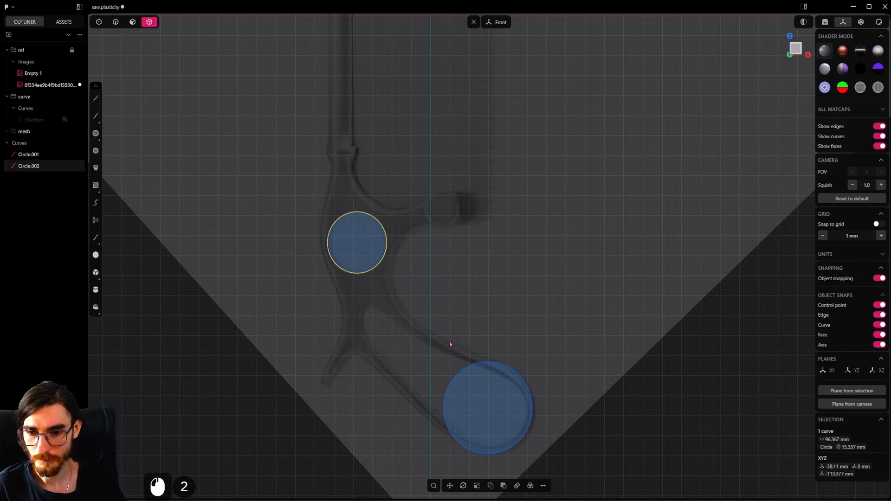
Step: Scale the handle loop's lower circle down to a radius of about 19.8 mm to fit the loop's inner edge
middle_click_drag(316, 234, 302, 189, "shift")
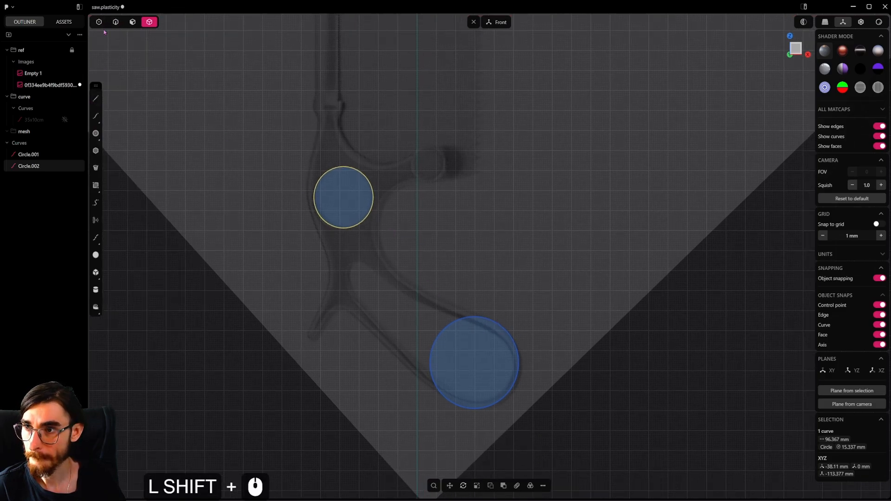
left_click(115, 22)
left_click(476, 318)
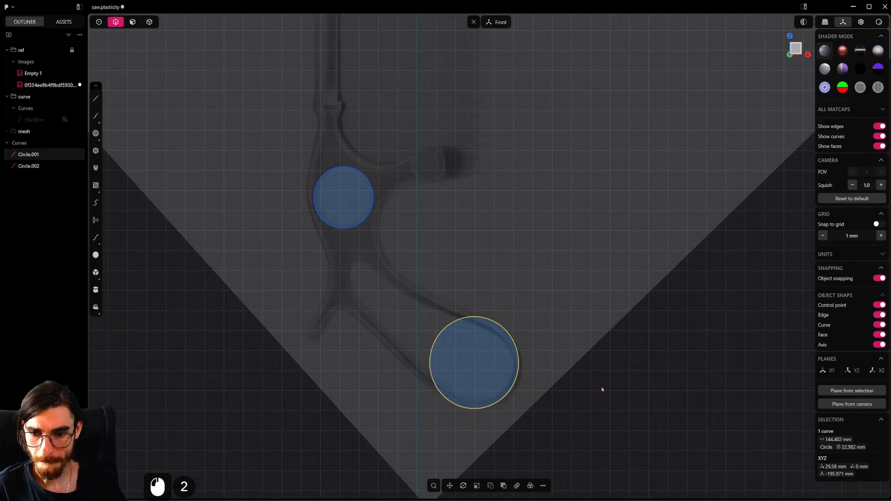
key("s")
left_click(599, 367)
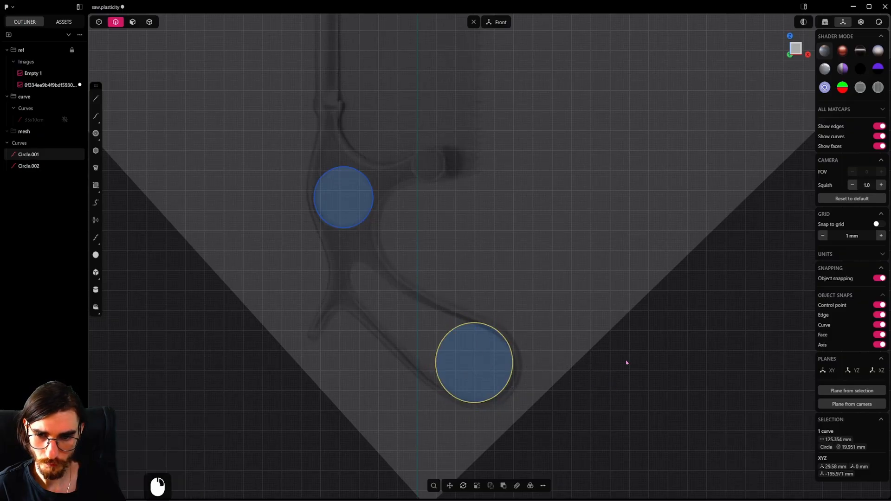
key("s")
left_click(588, 358, "shift")
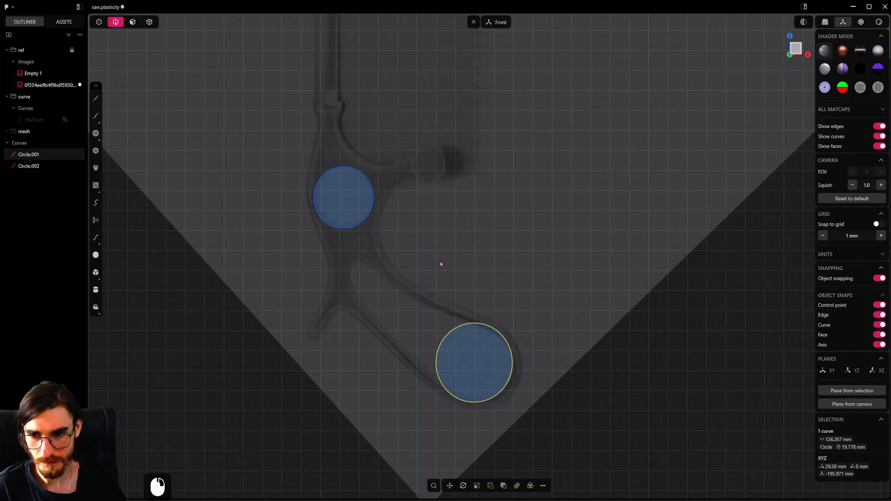
Step: Draw a small center circle with a radius of about 7.8 mm in the narrow upper end of the handle loop
left_click(96, 133)
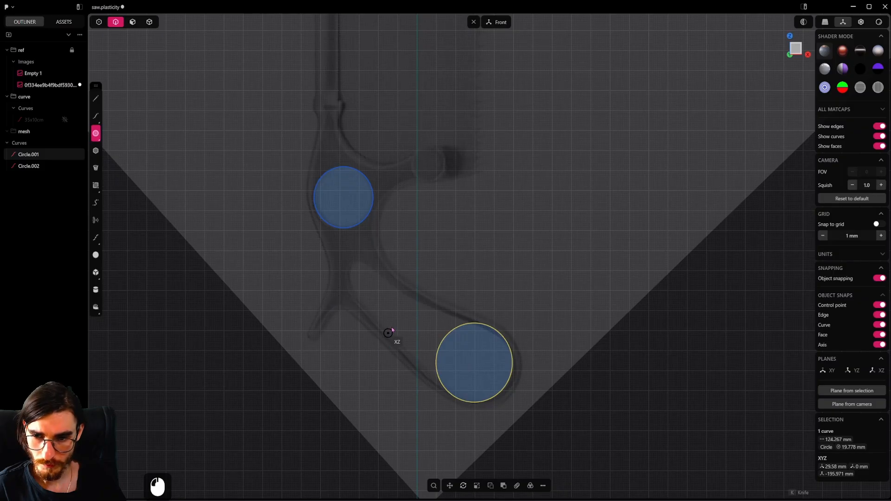
left_click(361, 278)
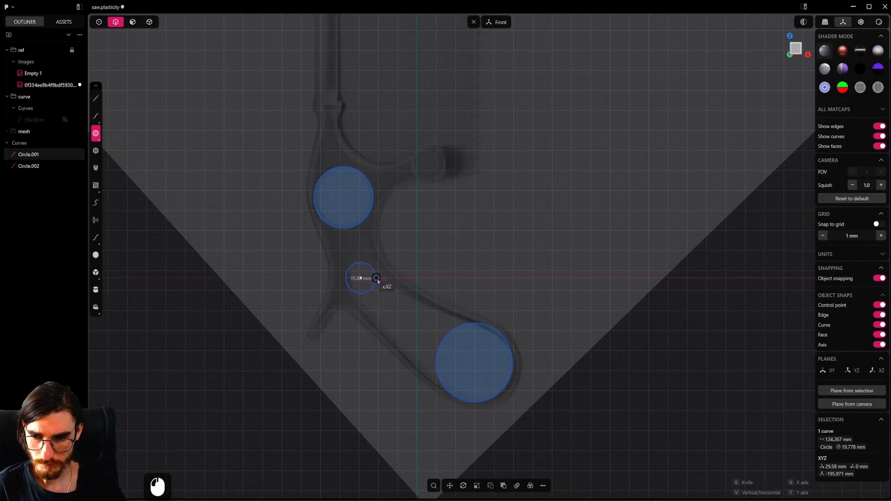
left_click(378, 278, "shift")
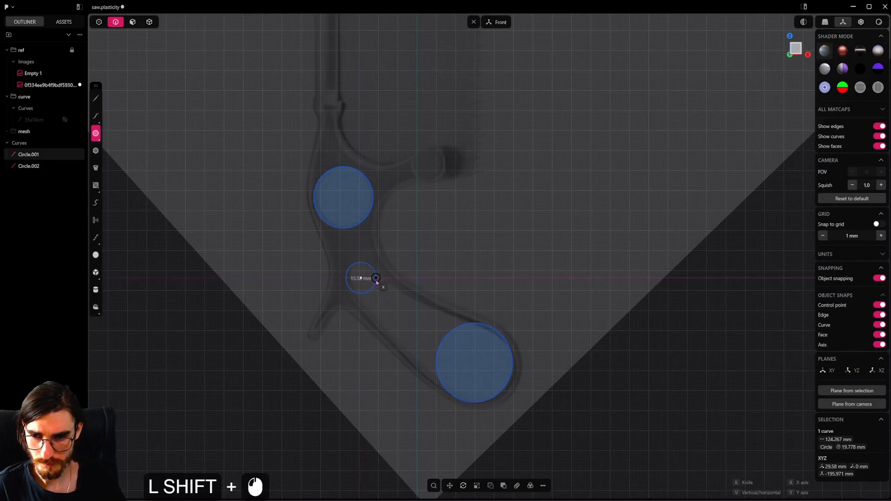
scroll(283, 230, "down", 1)
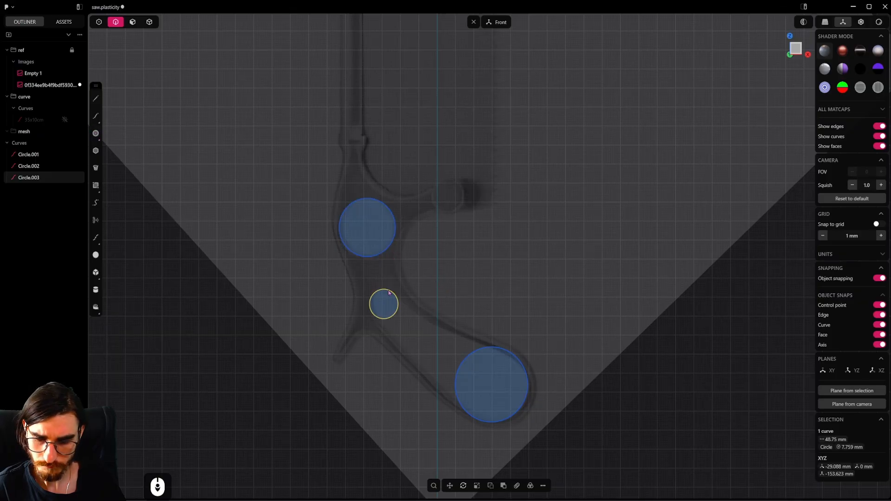
Step: Draw two center circles against the handle's outer concave edges, radius about 29.6 mm below the pivot disc and 27.5 mm above it
middle_click_drag(341, 163, 347, 194, "shift")
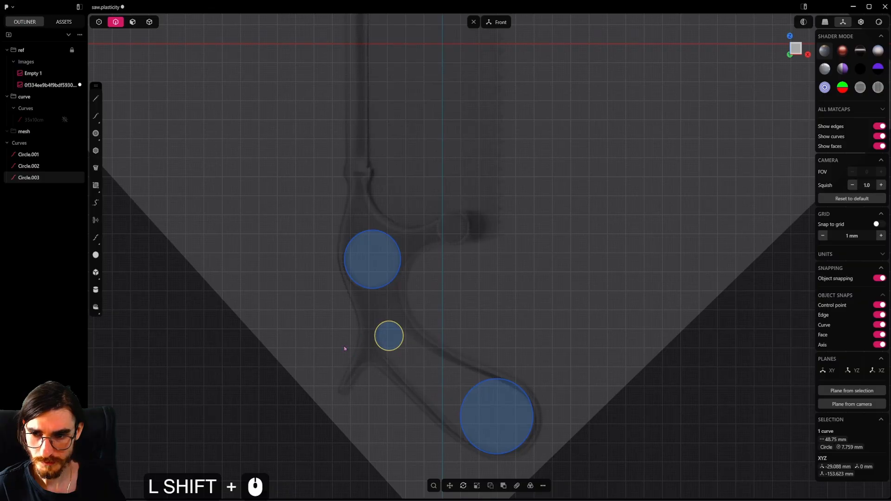
left_click(96, 133)
left_click(304, 330)
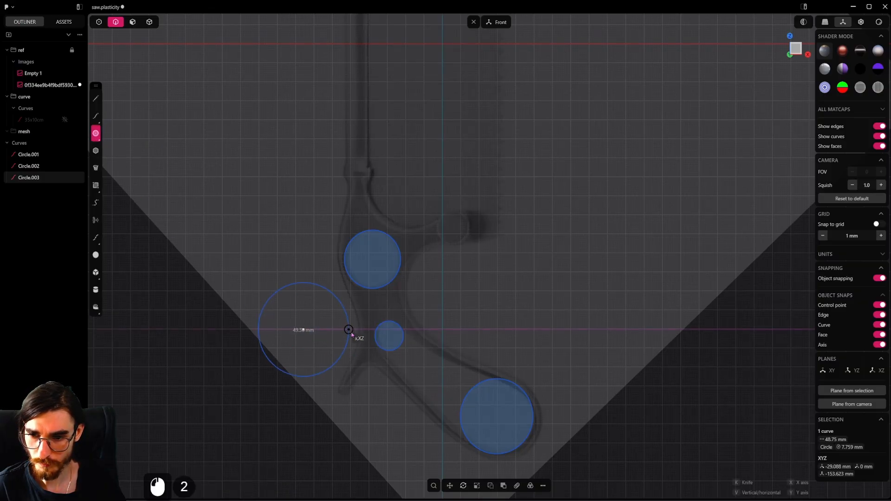
left_click(358, 328)
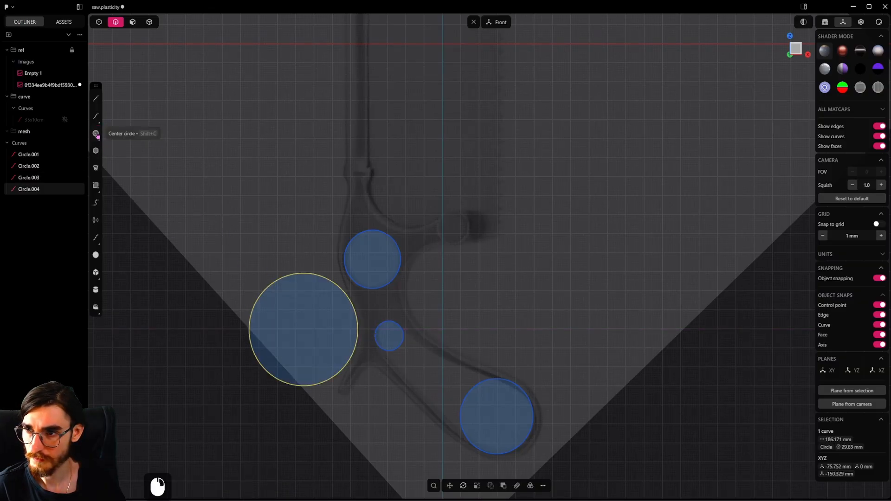
left_click(300, 184)
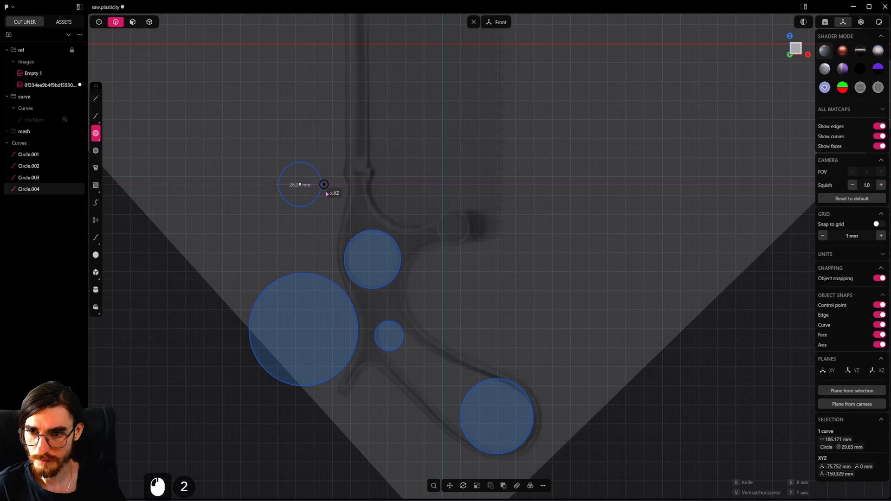
left_click(350, 190)
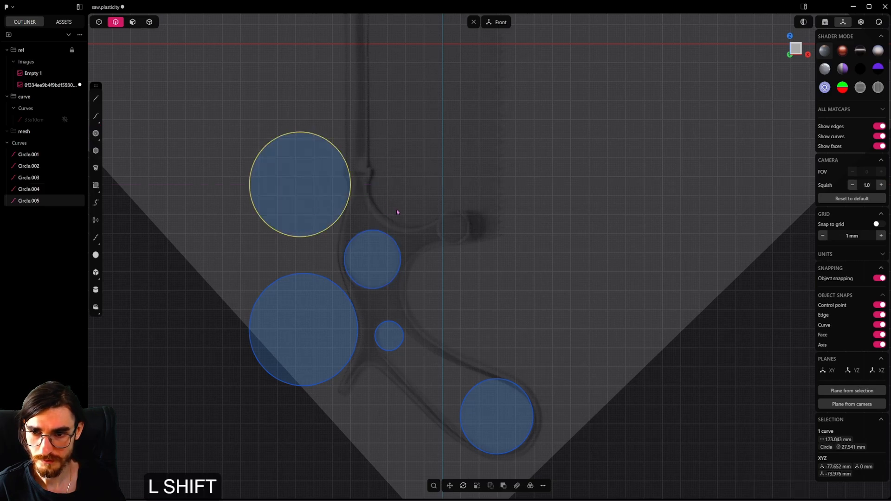
Step: Draw a center circle with a radius of about 31.3 mm in the curve between the blade neck and the side knob
middle_click_drag(388, 213, 341, 205, "shift")
left_click(95, 133)
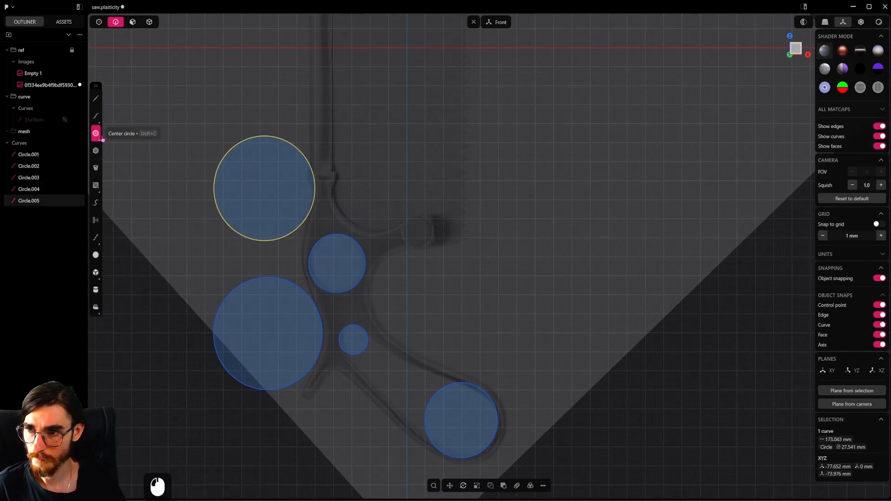
left_click(379, 166)
left_click(429, 166)
Step: Move the circle beside the blade neck and scale it to a radius of about 24 mm to fit the curve above the knob
key("g")
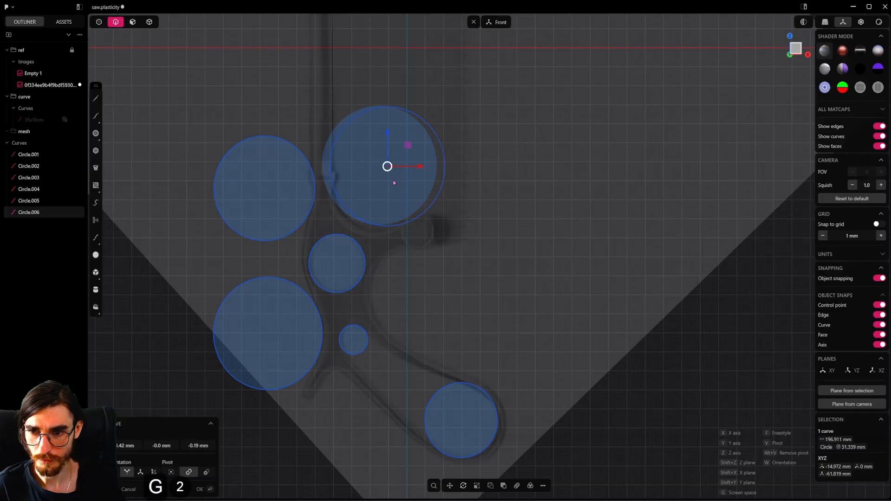
left_click(469, 225, "shift")
key("s")
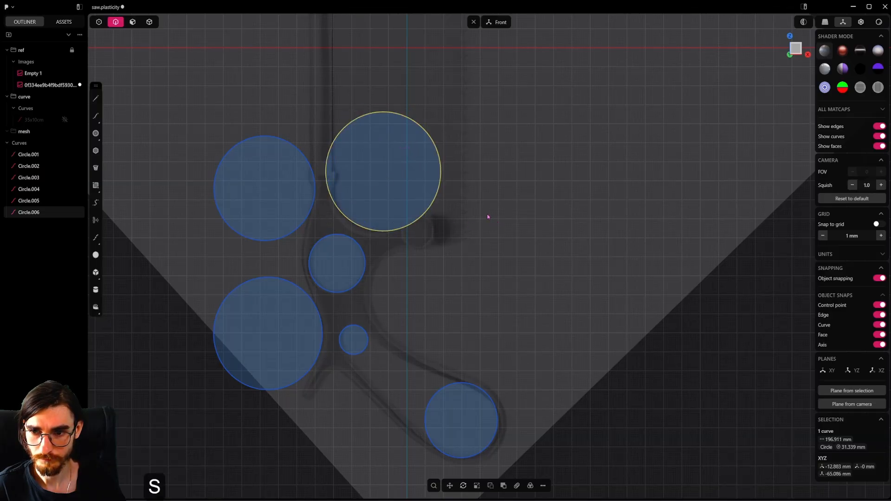
left_click(469, 203)
key("g")
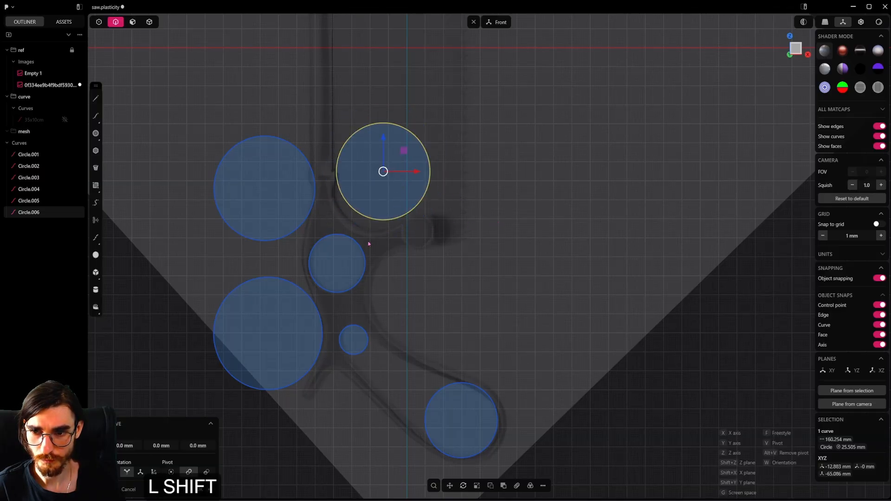
left_click(334, 280, "shift")
key("s")
key("s")
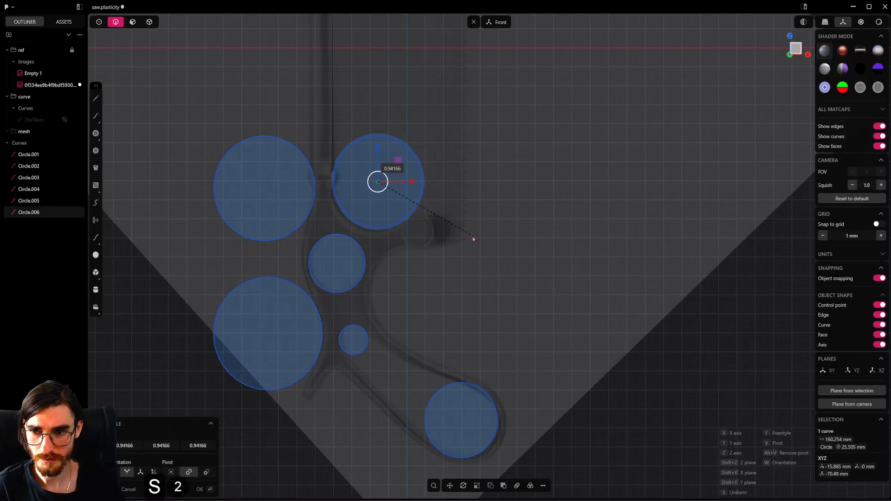
left_click(472, 237)
right_click(455, 225)
key("g")
left_click(411, 227, "shift")
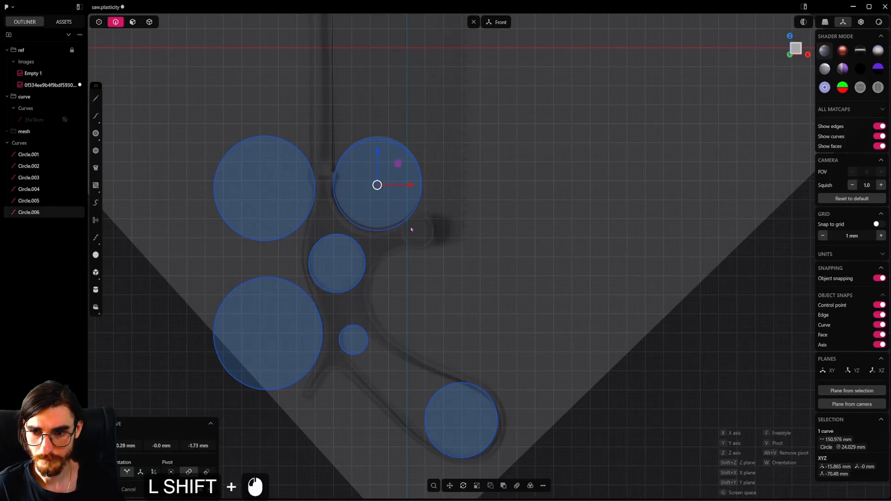
right_click(411, 227)
Step: Draw a center circle of about 23 mm radius in the finger curve below the knob and shift it about 2 mm in X and -2 mm in Z
left_click(96, 133)
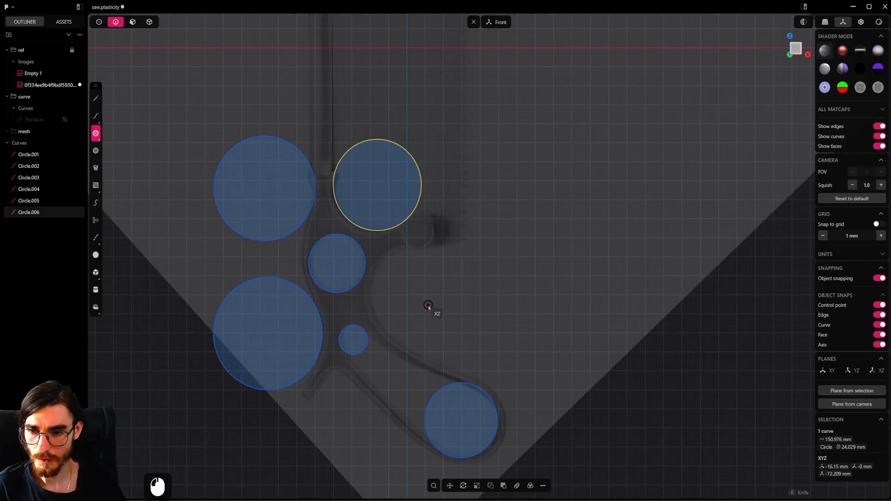
left_click(407, 290)
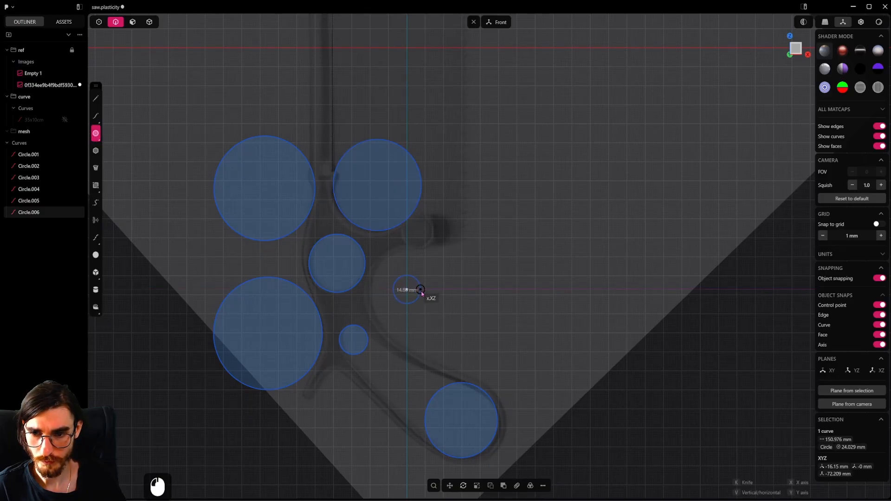
left_click(449, 291, "shift")
key("g")
key("shift")
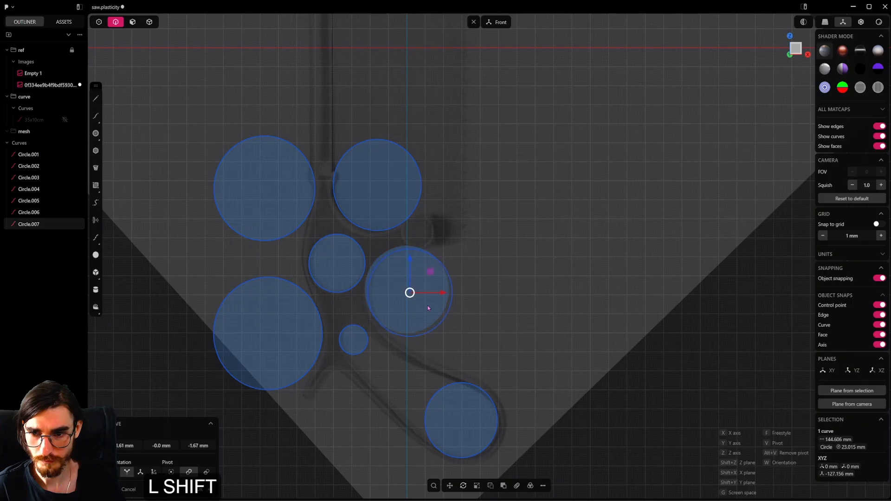
left_click(429, 307, "shift")
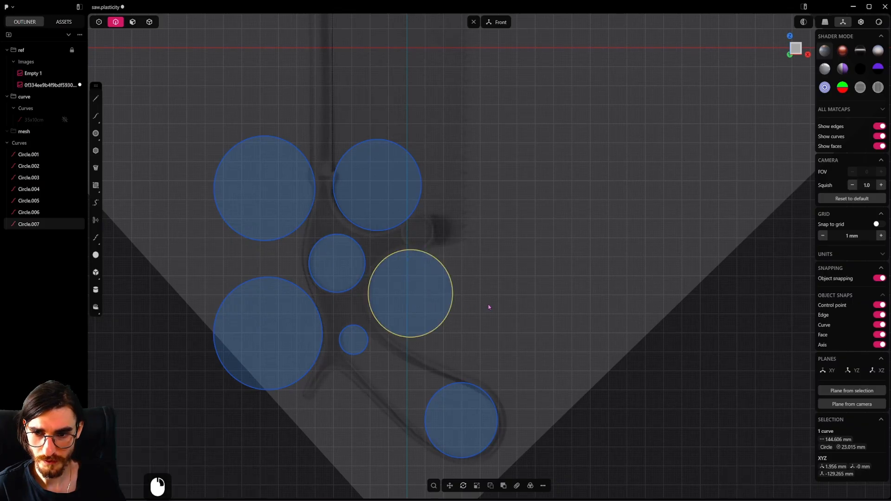
middle_click_drag(463, 358, 456, 308, "shift")
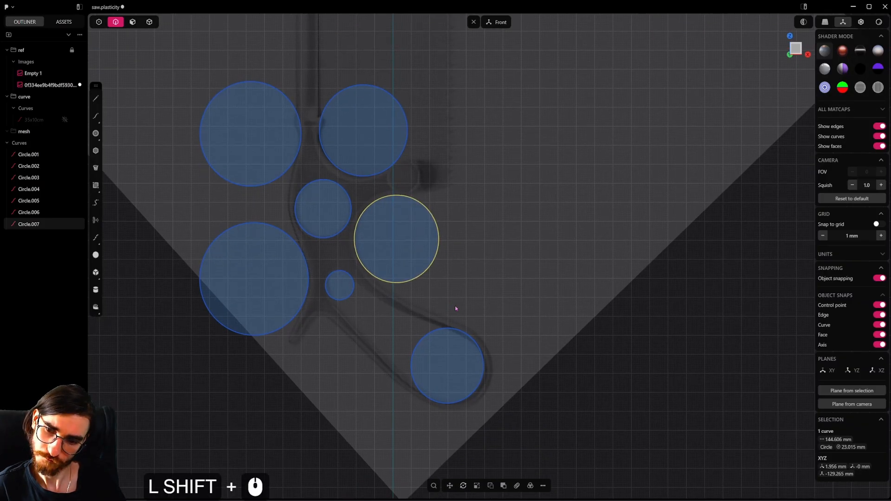
Step: Offset the circle at the lower end of the handle loop outward to a radius of about 24 mm
left_click(483, 358)
key("o")
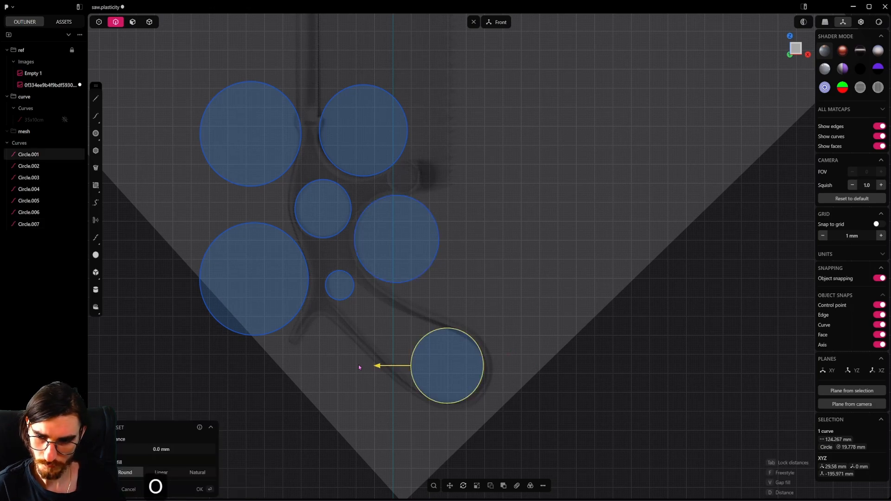
left_click_drag(377, 372, 299, 379, "shift")
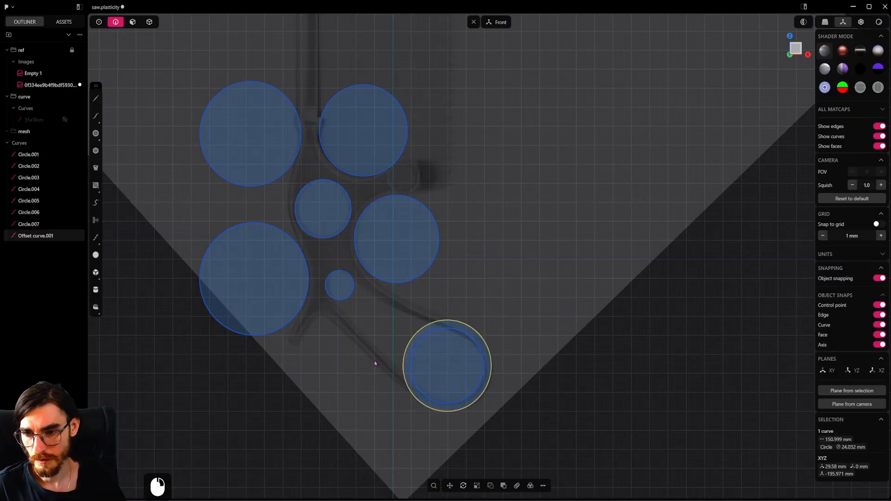
Step: Draw a center circle of about 5.8 mm radius in the fork below the loop and move it about -2.9 mm in Z
left_click(96, 133)
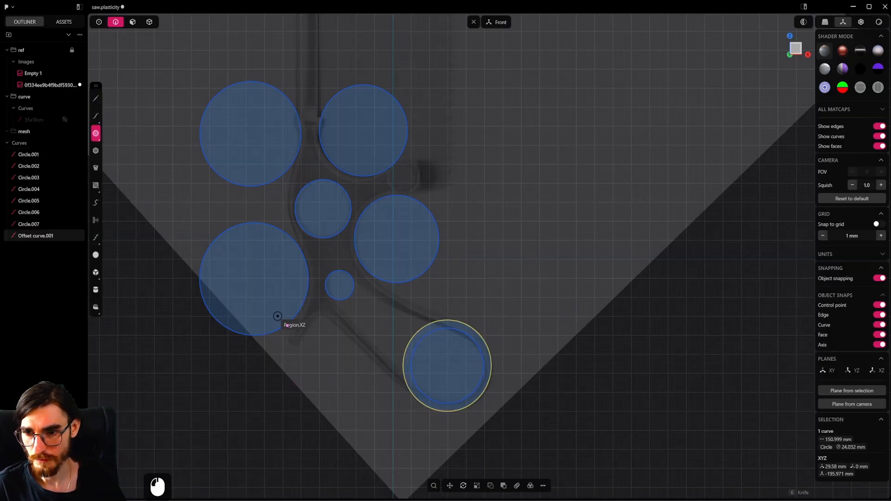
left_click(321, 328)
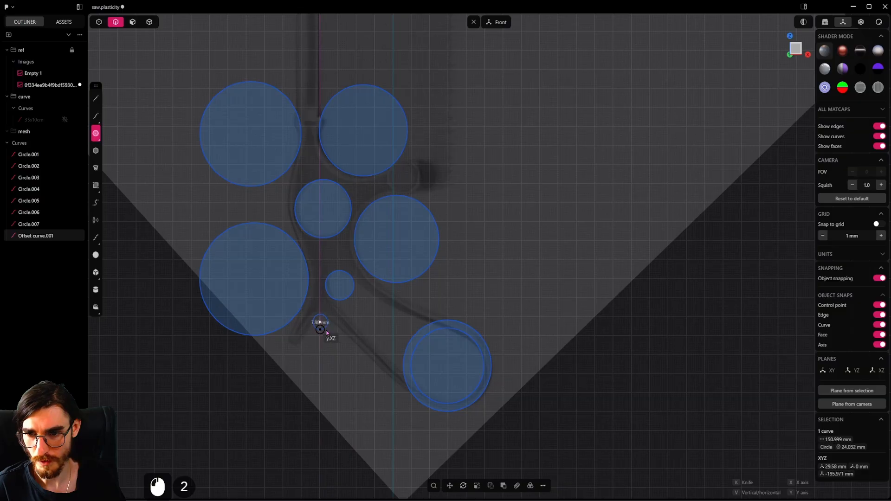
left_click(328, 330)
key("g")
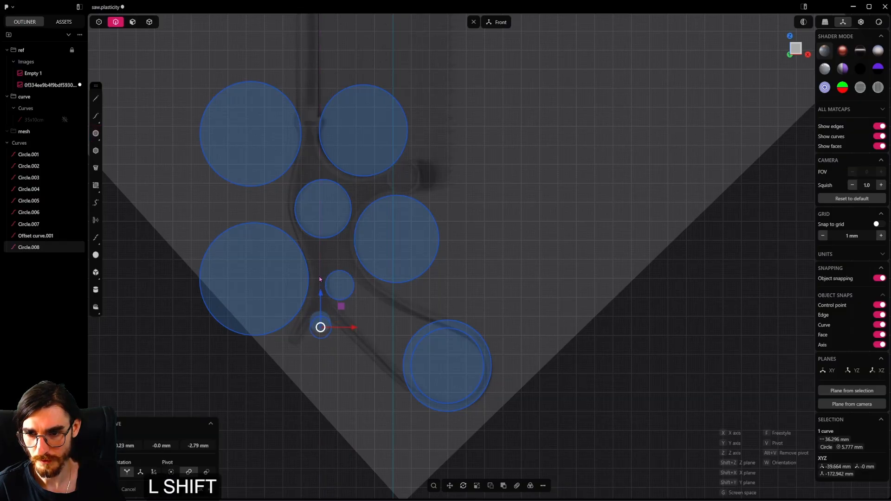
left_click(339, 367)
Step: Scale the large circle below the pivot disc to a radius of about 30.7 mm and shift it about -0.6 mm in X and -0.8 mm in Z
scroll(331, 344, "up", 5)
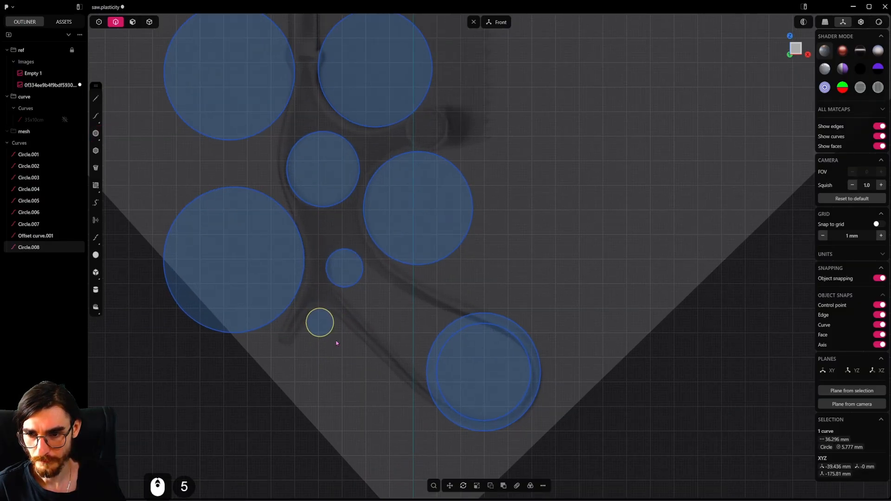
left_click(301, 287)
key("s")
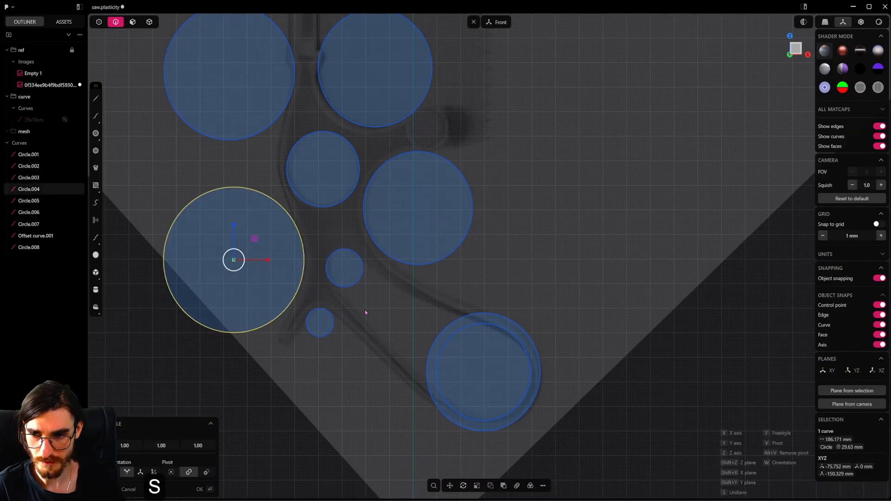
key("shift")
left_click(430, 309)
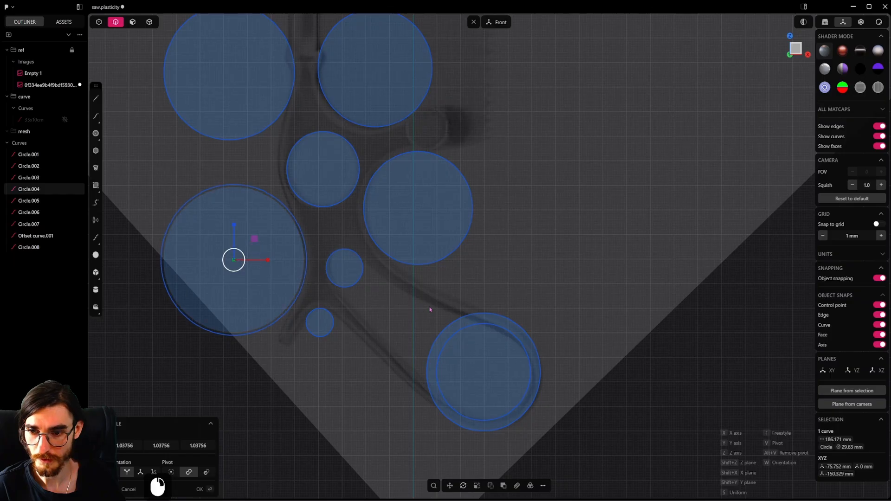
key("g")
key("shift")
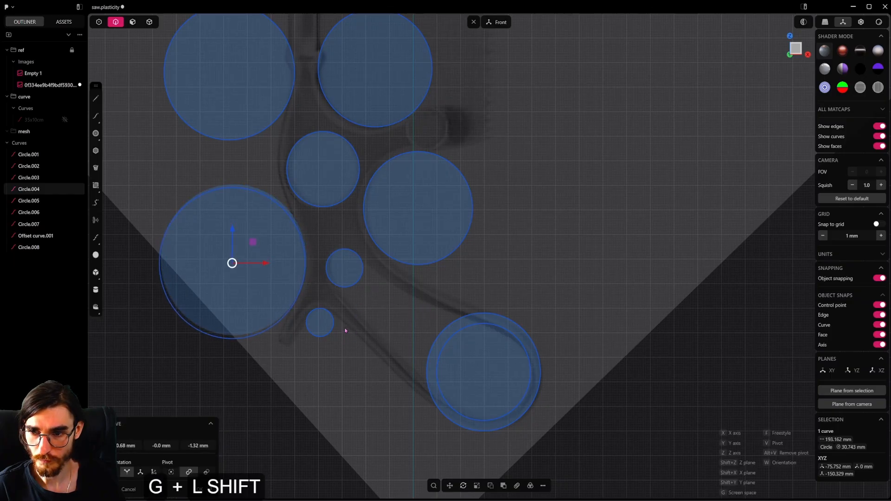
left_click(347, 317, "shift")
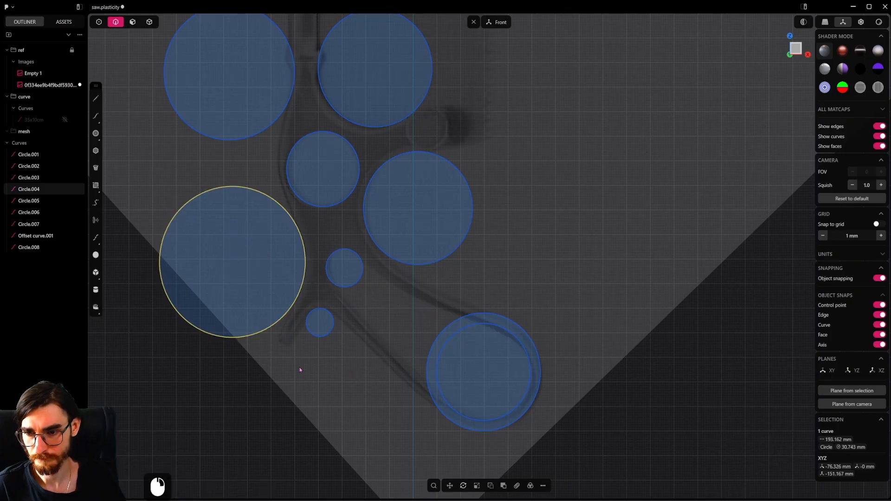
Step: Draw a center circle of about 3.2 mm radius at the tip of the handle's lower spur and shift it about 0.5 mm in X
left_click(95, 134)
scroll(269, 350, "up", 9)
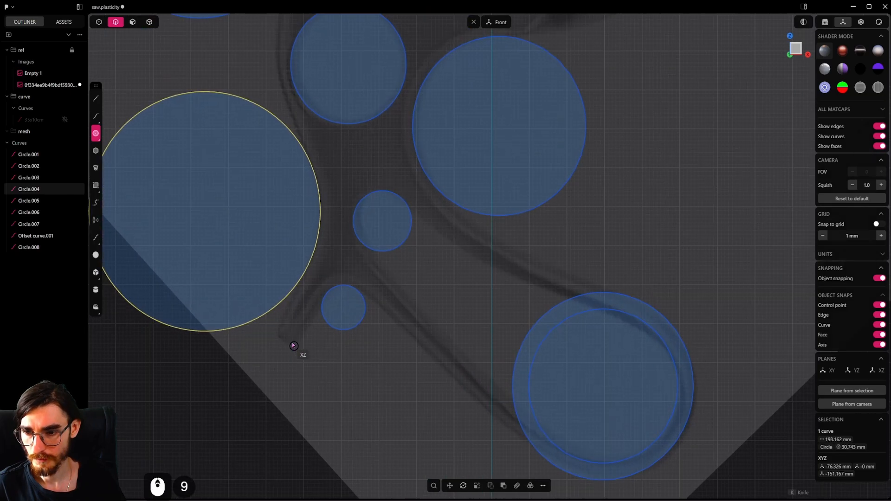
left_click(286, 333)
left_click(299, 335)
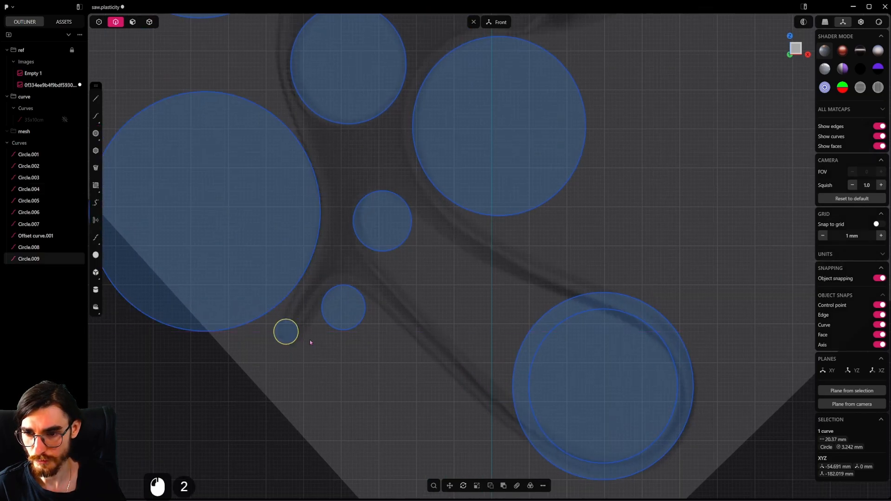
key("g")
left_click(311, 363)
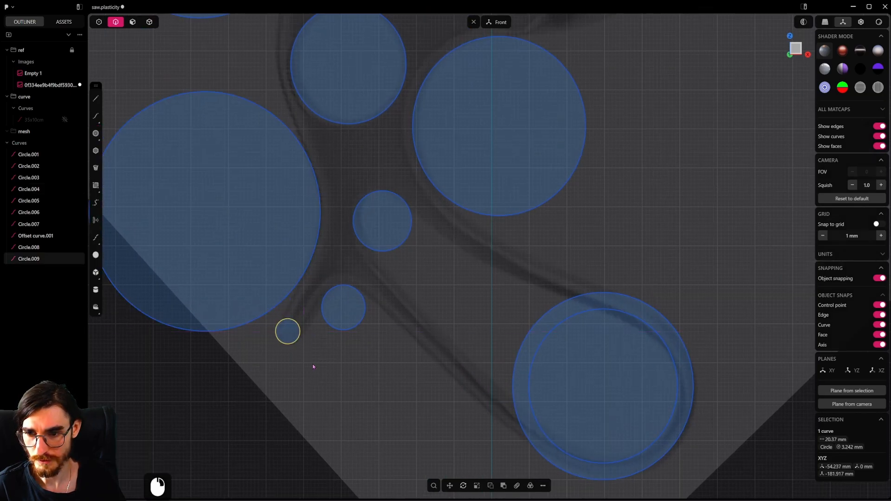
Step: Draw two cutting lines, about 17.4 mm and 13.4 mm long, across the large lower circle where it meets the handle's outer edge
scroll(312, 364, "down", 11)
scroll(325, 388, "down", 3)
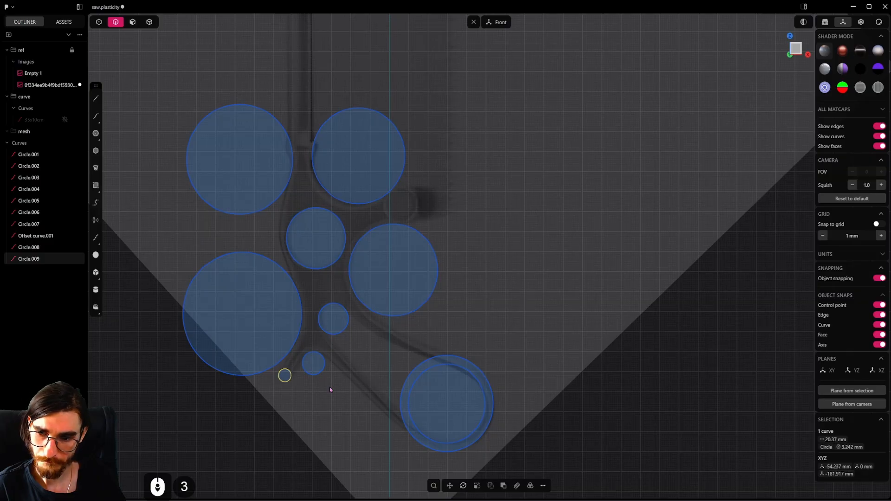
middle_click_drag(330, 389, 399, 416, "shift")
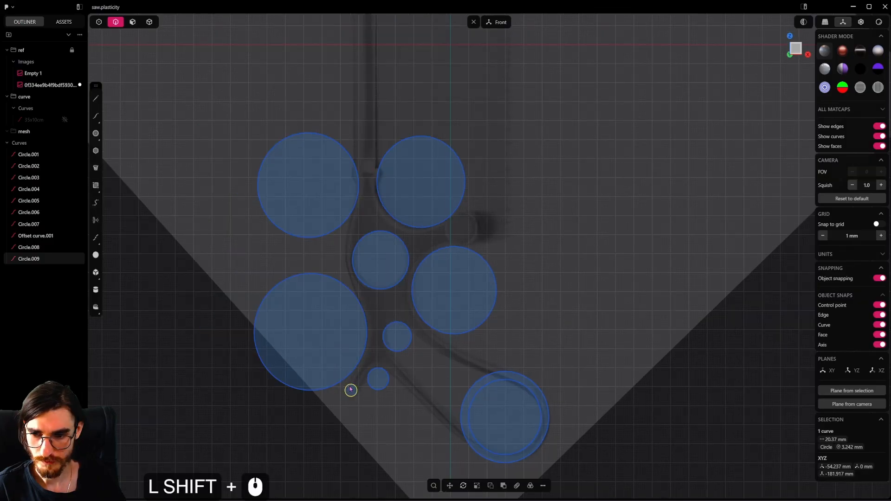
left_click(96, 105)
scroll(313, 353, "up", 14)
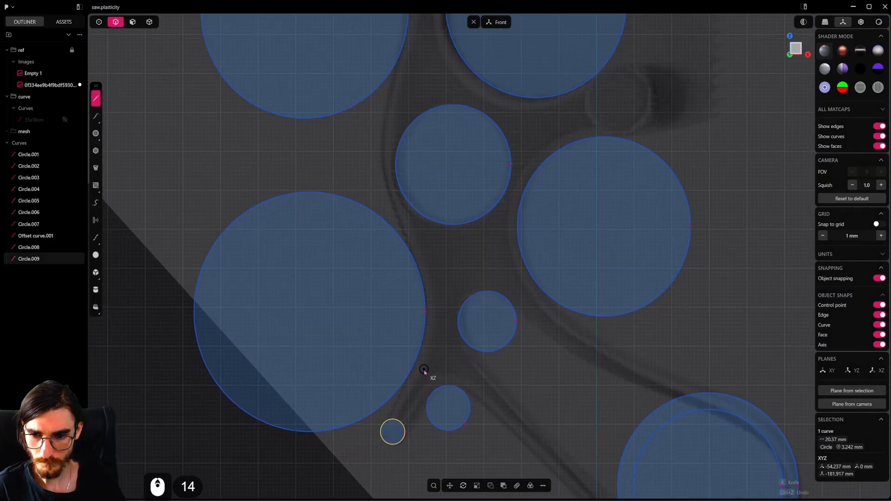
left_click(433, 354)
left_click(371, 352)
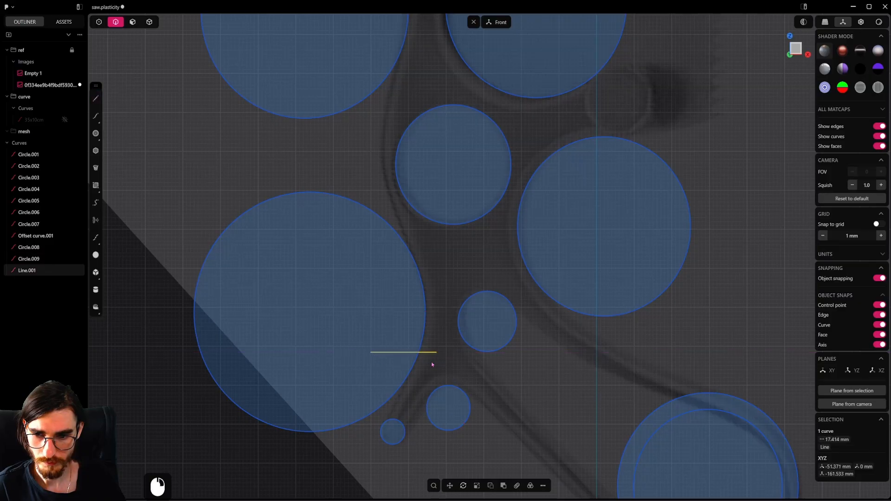
left_click(96, 98)
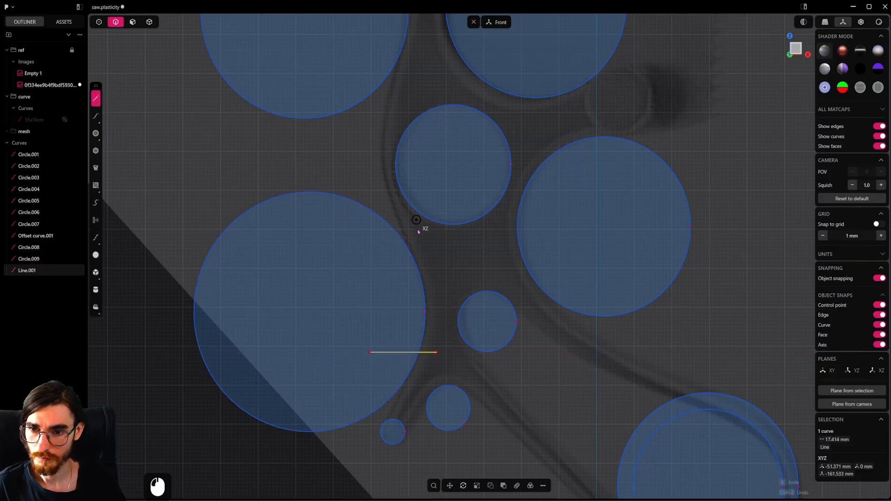
left_click(425, 254)
left_click(384, 283)
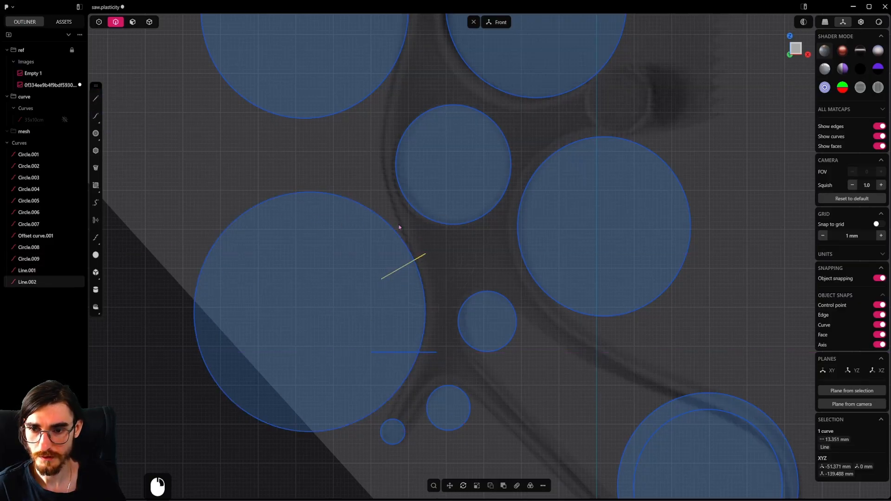
Step: Draw short cutting lines across the two circles flanking the blade neck and the upper edge of the circle below the knob
scroll(400, 228, "down", 1)
middle_click_drag(386, 166, 384, 273, "shift")
left_click(96, 98)
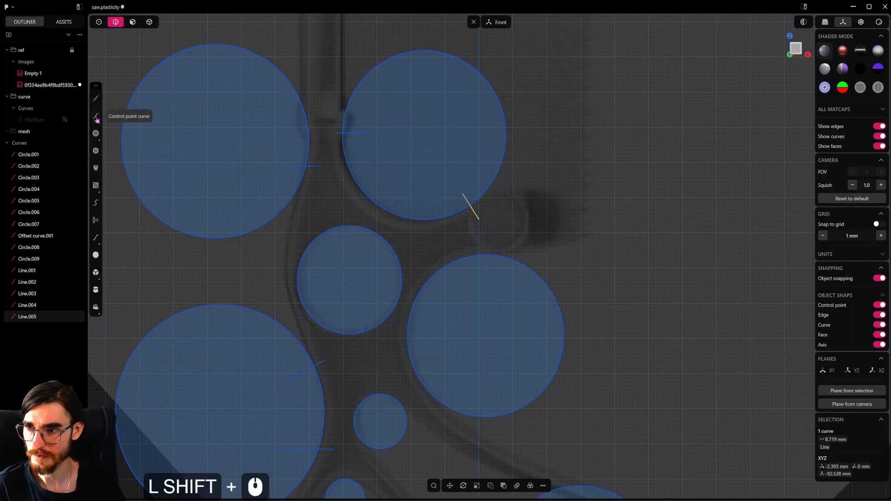
Step: Draw a center circle of about 7.3 mm radius over the side knob and move it to fit the knob's outline
left_click(96, 133)
left_click(493, 226)
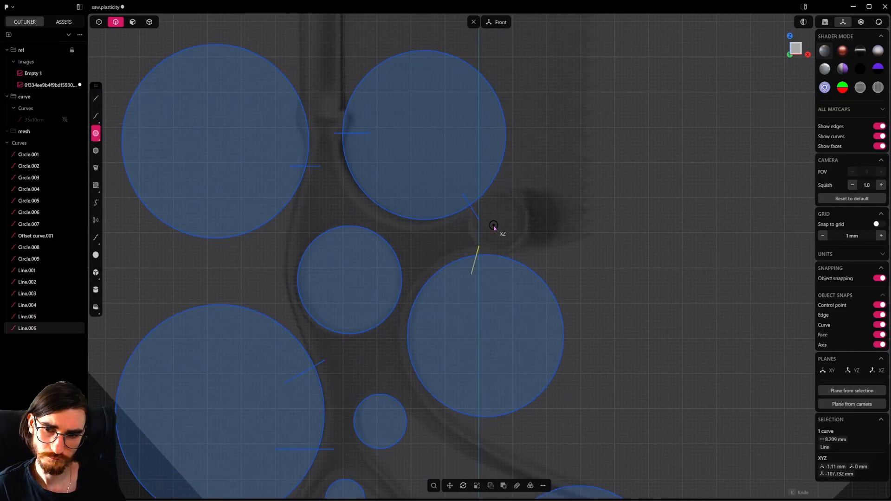
left_click(519, 226)
key("g")
left_click(541, 237)
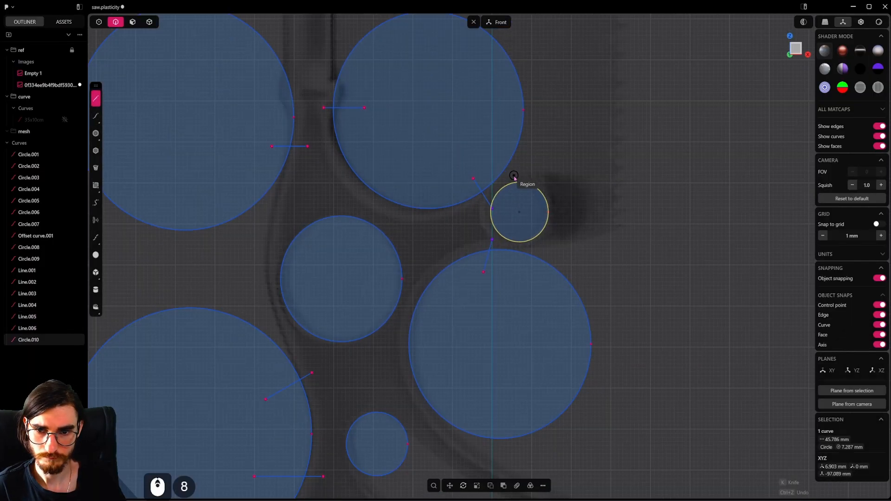
Step: Draw two short cutting lines across the upper and lower edges of the knob circle, the lower one about 6.7 mm long
left_click(528, 172)
left_click(521, 197)
left_click(95, 99)
left_click(529, 233)
left_click(546, 253)
Step: Draw two short cutting lines across the small circle at the upper end of the handle loop, one horizontal and one vertical
scroll(546, 254, "down", 4)
left_click(96, 99)
middle_click_drag(502, 320, 487, 266, "shift")
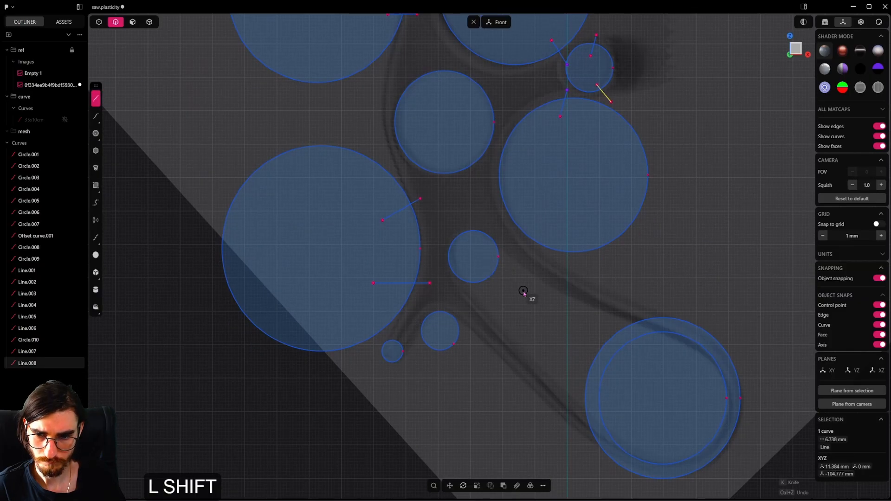
left_click(443, 268)
left_click(463, 268)
scroll(488, 229, "up", 4)
right_click(492, 232)
left_click(487, 225)
left_click(487, 250)
right_click(517, 255)
Step: Draw two cutting lines across both concentric circles at the lower end of the loop, the upper one about 15 mm long
middle_click_drag(605, 482, 443, 360, "shift")
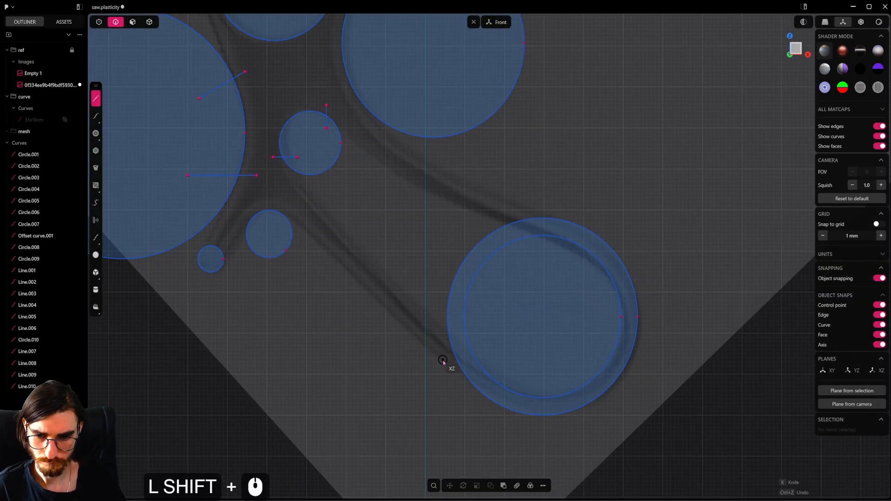
left_click(495, 419)
left_click(545, 379)
left_click(96, 99)
left_click(637, 284)
left_click(606, 327)
Step: Draw two short cutting lines across the top of the small fork circle, the slanted one about 5.2 mm long
middle_click_drag(580, 316, 781, 383, "shift")
left_click(97, 101)
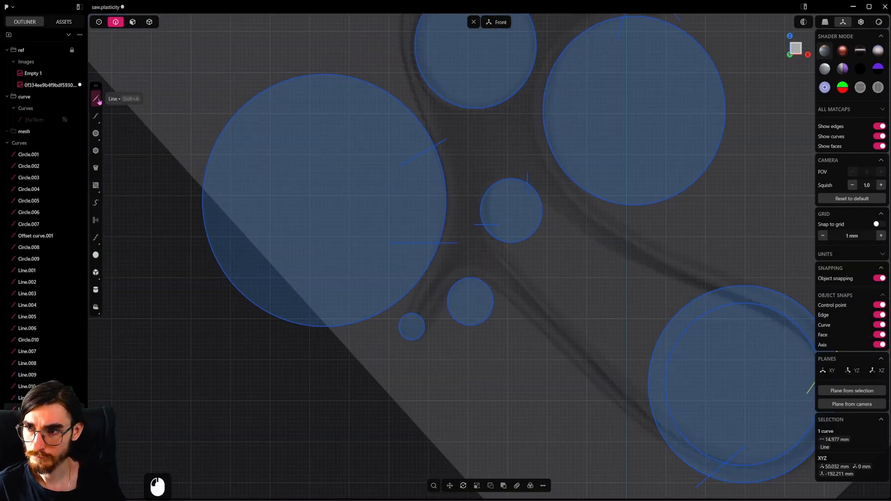
scroll(457, 265, "up", 4)
left_click(458, 313)
left_click(448, 282)
scroll(414, 344, "down", 4)
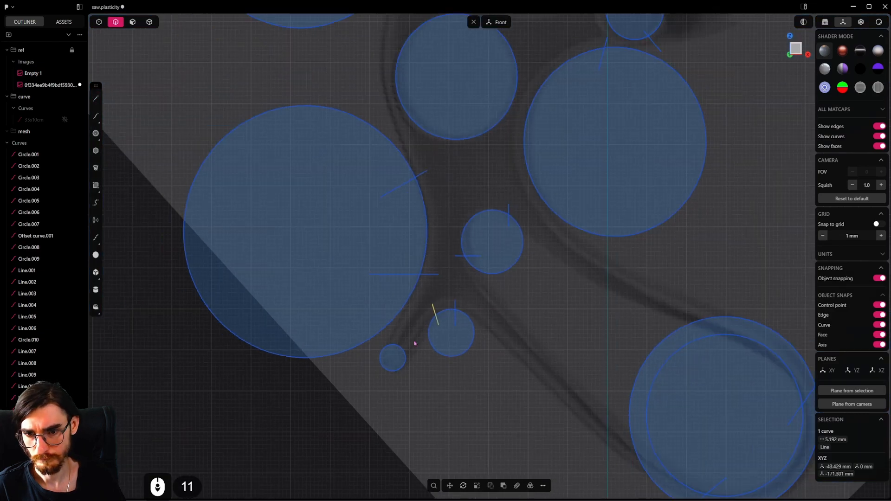
Step: Draw two short cutting lines across opposite sides of the spur-tip circle, the upper one about 6.8 mm long
left_click(96, 99)
scroll(391, 365, "up", 10)
left_click(408, 358)
left_click(430, 349)
left_click(96, 100)
left_click(363, 338)
left_click(397, 364)
scroll(423, 377, "down", 7)
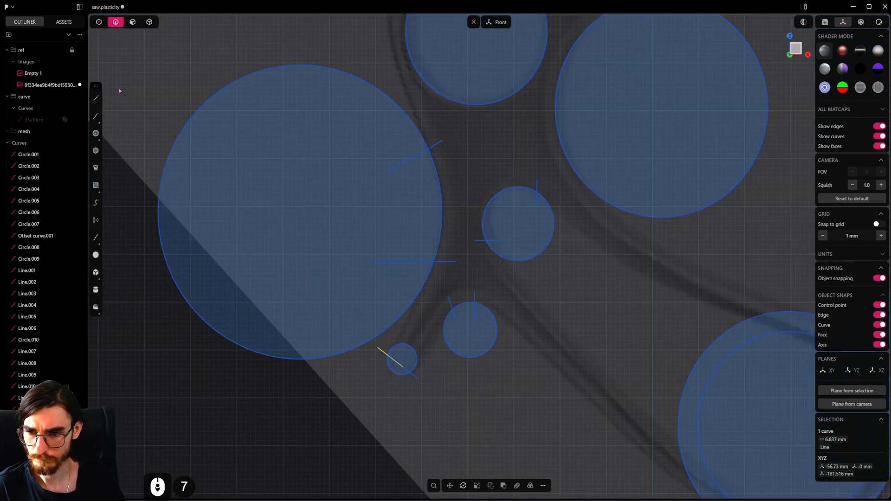
Step: Trim the spur-tip, fork, upper loop and large lower circles back to the arcs between their cutting lines
left_click(407, 371, "shift")
scroll(405, 368, "up", 2)
key("shift+c")
key("t")
left_click(416, 346)
left_click(443, 348)
left_click(400, 310)
middle_click_drag(469, 251, 490, 487, "shift")
Step: Duplicate the cutting line on the outer side of the blade neck upward and trim that circle to the arc between the lines
left_click(449, 259)
key("shift+d")
left_click(454, 267)
key("t")
left_click(438, 284)
key("shift+d")
key("ctrl+z")
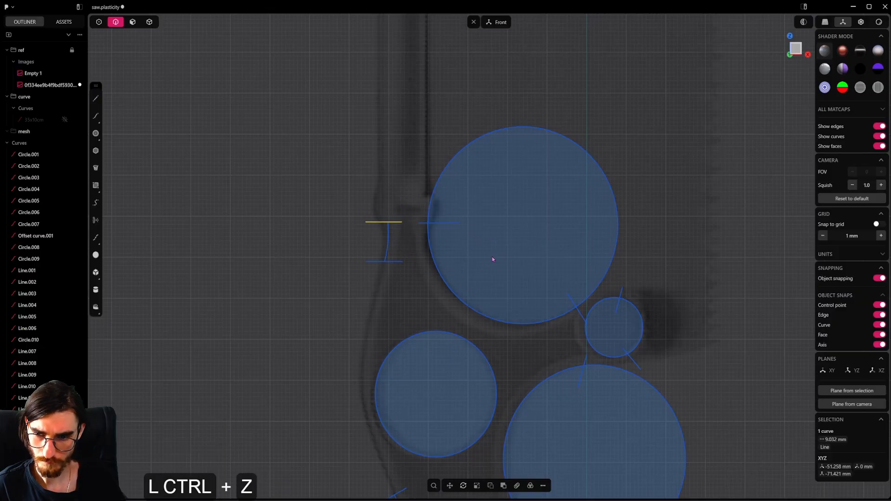
Step: Trim the circle above the knob, the knob circle and both circles at the loop's lower end to their arcs
key("t")
left_click(610, 266)
middle_click_drag(660, 304, 607, 217, "shift")
scroll(606, 217, "up", 4)
left_click(531, 223)
scroll(531, 224, "down", 5)
left_click(463, 384)
middle_click_drag(583, 488, 500, 370, "shift")
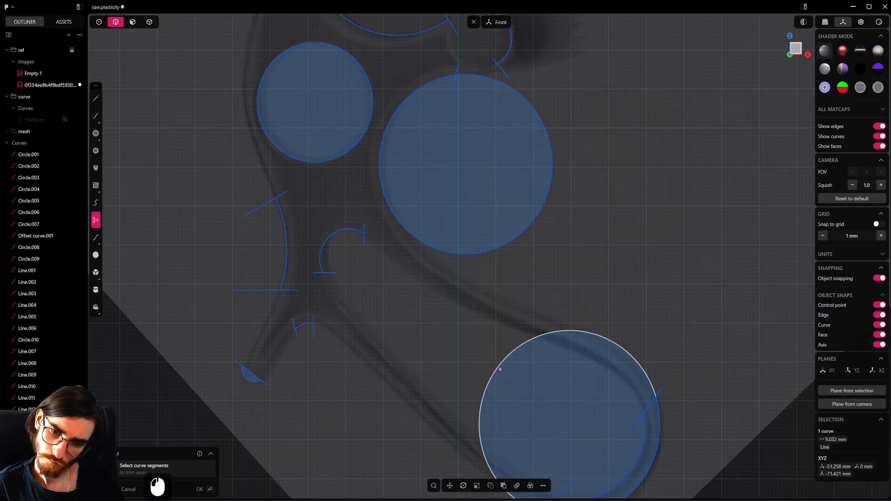
left_click(500, 369)
Step: Draw a cutting line about 8.4 mm long across the lower edge of the finger-curve circle and trim that circle to its arc
middle_click_drag(414, 337, 523, 423, "shift")
left_click(96, 99)
left_click(477, 332)
left_click(444, 348)
key("t")
left_click(476, 348)
Step: Select all the cutting lines around the handle and delete them, keeping only the arcs and the pivot circle
scroll(506, 266, "down", 11)
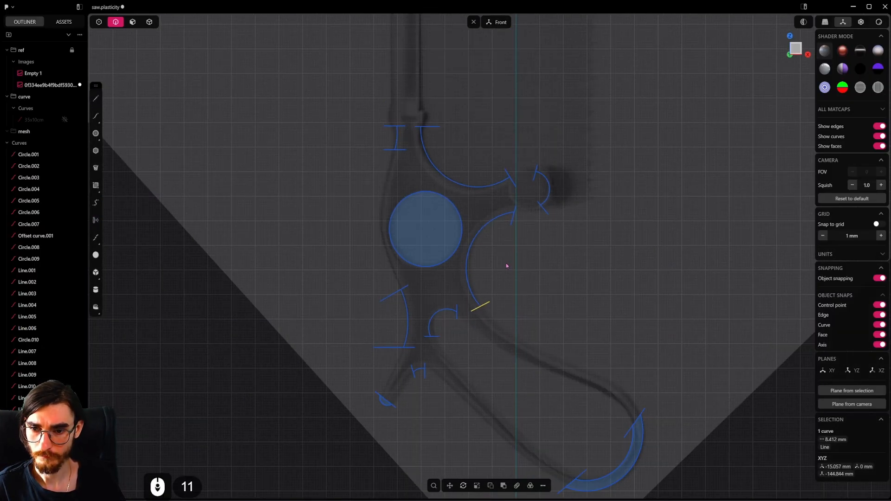
left_click(457, 313, "shift")
left_click(386, 401, "shift")
left_click(393, 293, "shift")
left_click(514, 216, "shift")
middle_click_drag(557, 259, 508, 168, "shift")
left_click(530, 383, "shift")
key("Delete")
scroll(530, 308, "down", 3)
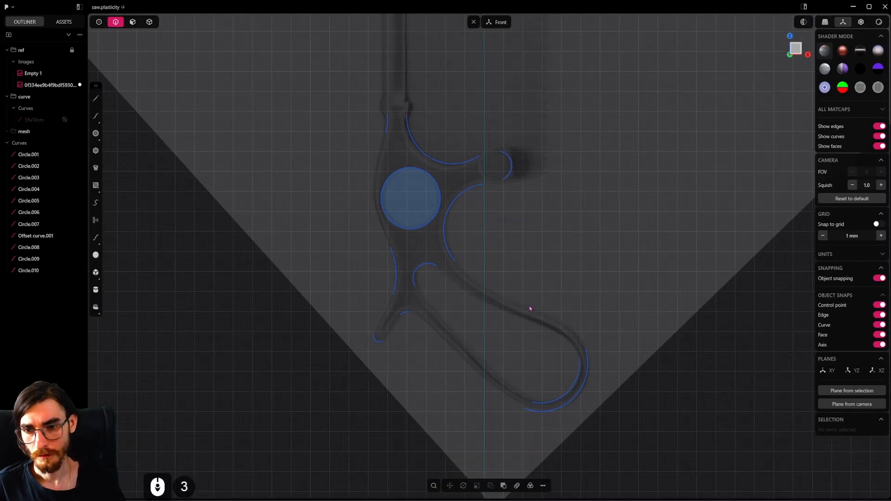
Step: Show the curve endpoints and examine the gaps between the arcs around the handle outline
middle_click_drag(455, 400, 461, 419, "shift")
scroll(509, 229, "down", 6)
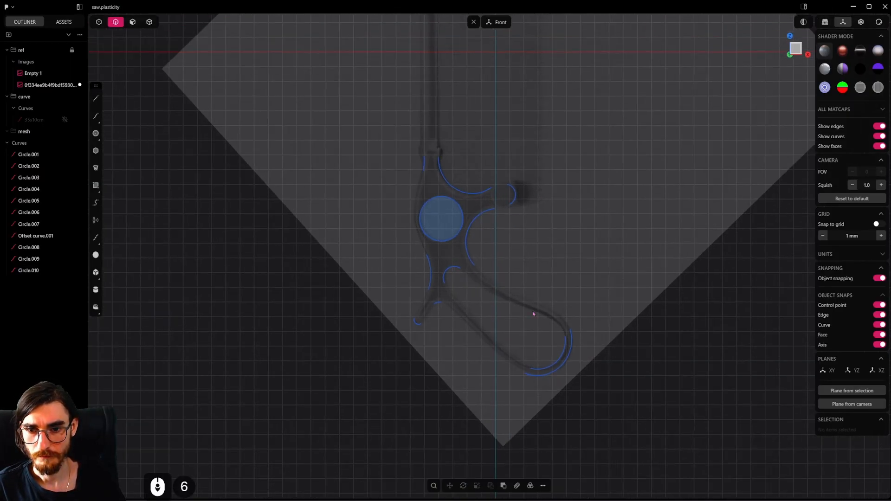
scroll(450, 97, "up", 5)
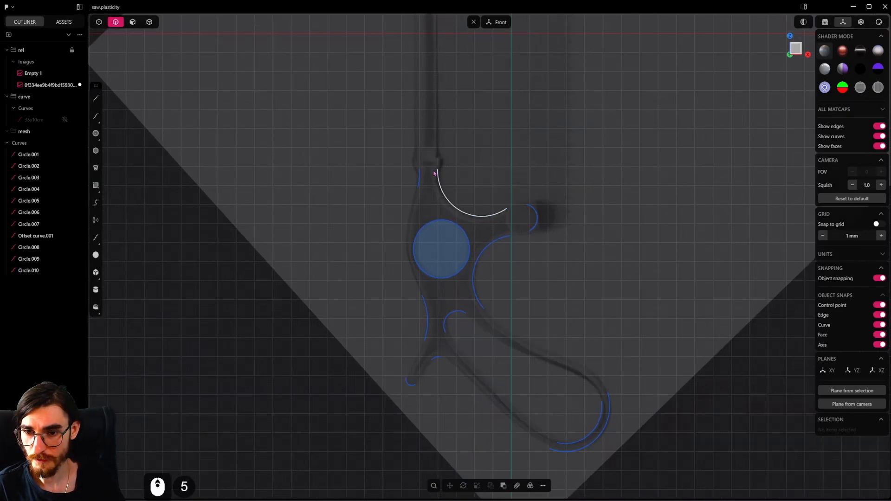
scroll(153, 148, "up", 2)
scroll(480, 183, "up", 2)
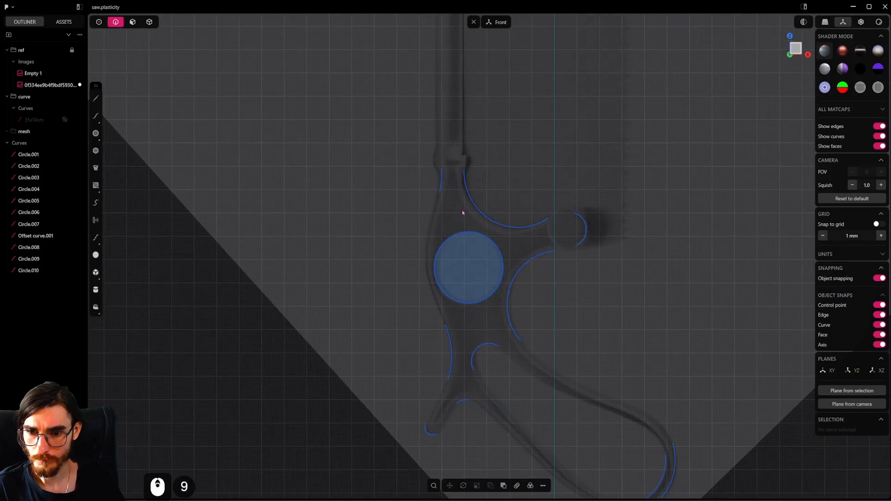
middle_click_drag(464, 213, 438, 185, "shift")
left_click(100, 24)
scroll(374, 163, "up", 4)
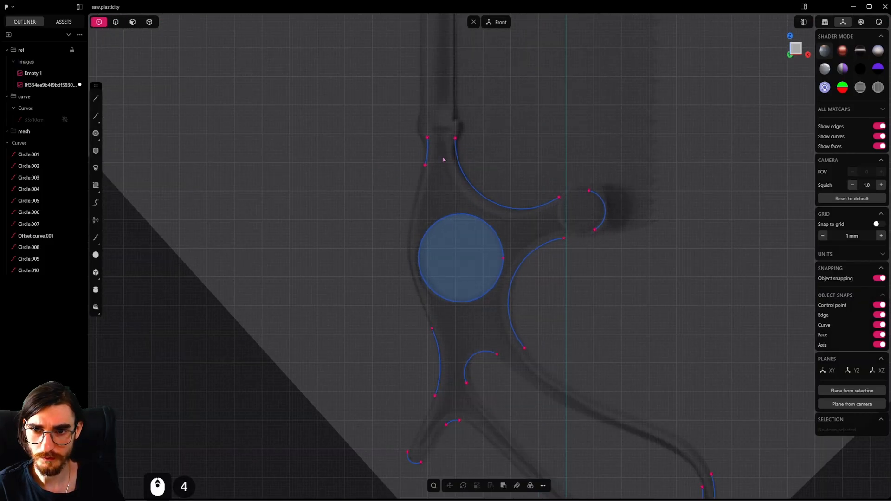
middle_click_drag(423, 128, 400, 122, "shift")
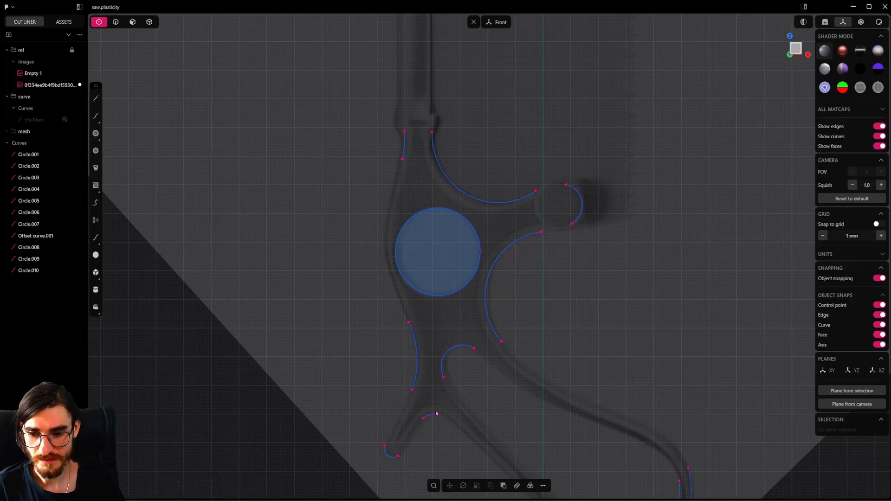
scroll(416, 342, "down", 2)
middle_click_drag(437, 336, 422, 324, "shift")
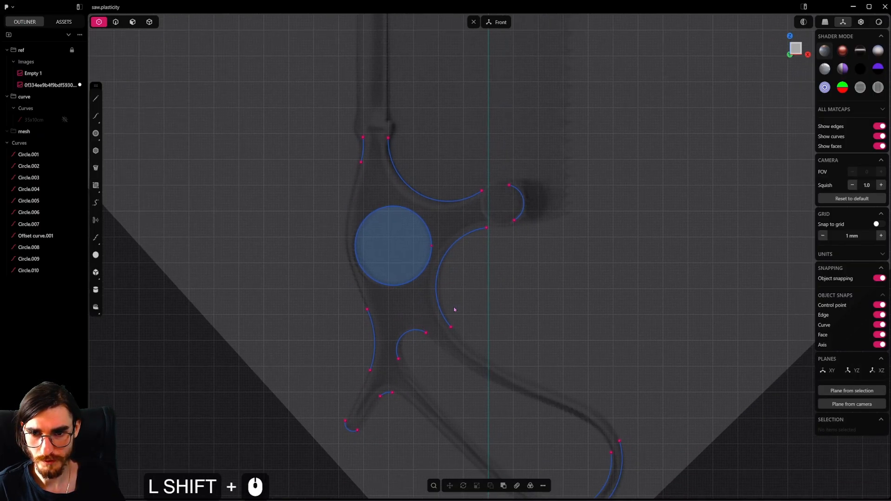
middle_click_drag(360, 158, 396, 167, "shift")
scroll(410, 165, "up", 4)
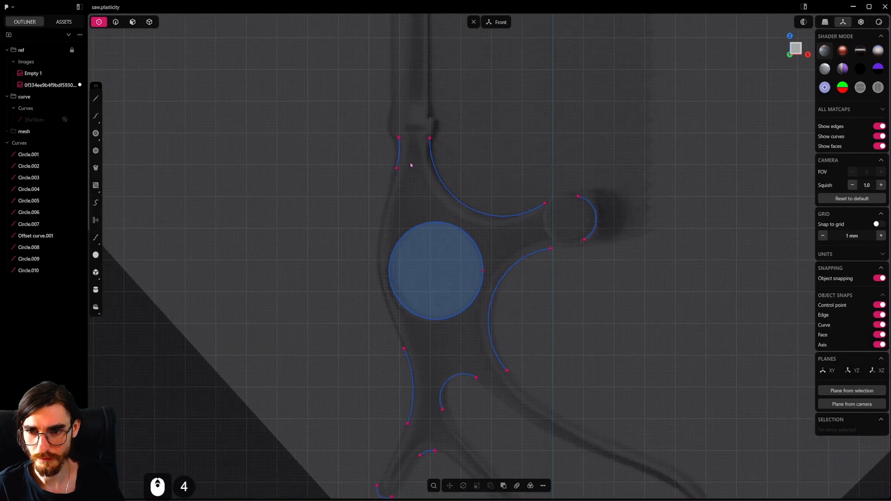
Step: Bridge the lower end of the outer neck arc to the upper end of the arc below the pivot with G2 continuity
left_click(397, 168)
left_click(404, 349, "shift")
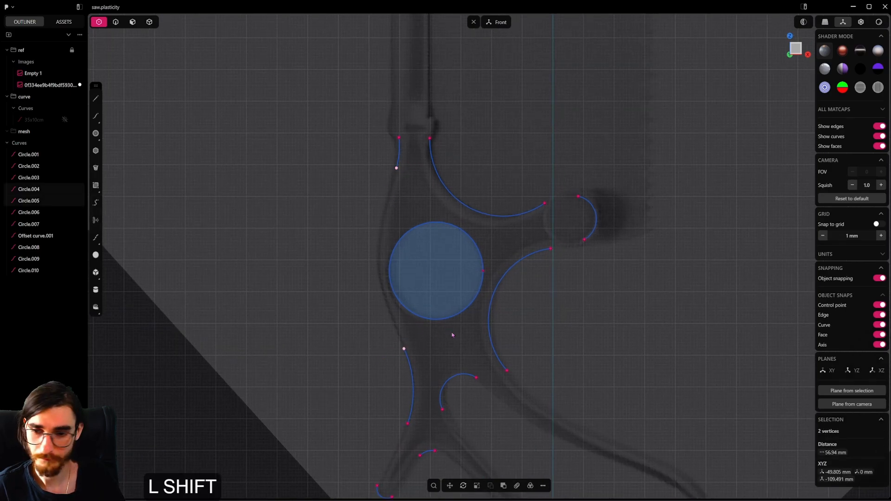
key("shift+b")
scroll(420, 200, "up", 8)
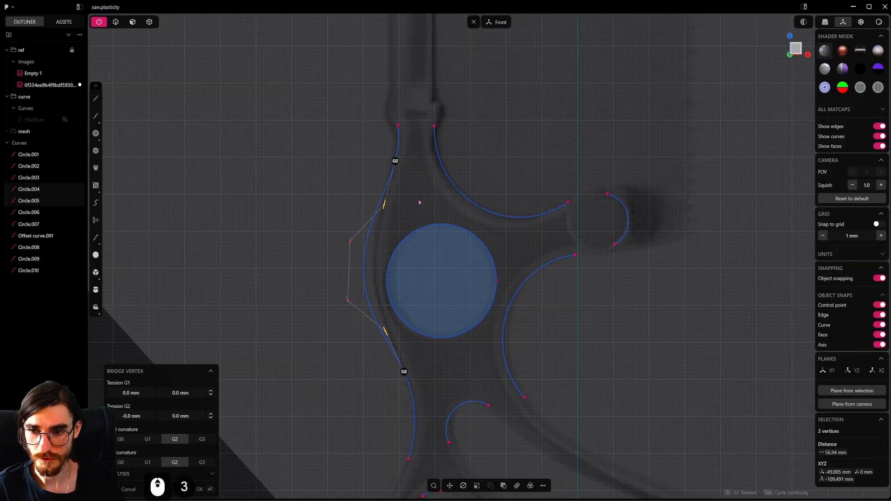
scroll(424, 379, "down", 6)
middle_click_drag(451, 402, 440, 324, "shift")
scroll(447, 349, "down", 5)
right_click(435, 335)
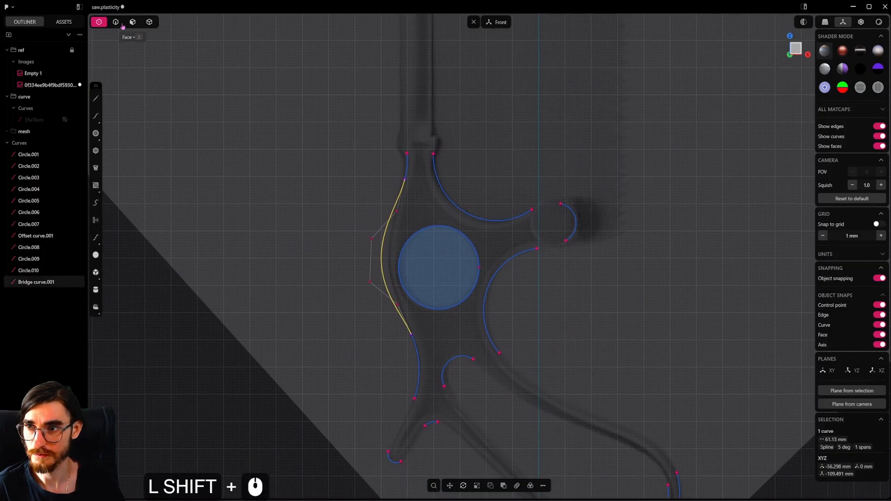
Step: Inspect how closely the new bridge curve beside the pivot circle follows the reference outline and its neighbouring arcs
left_click(120, 23)
left_click(251, 179)
scroll(386, 172, "up", 6)
scroll(388, 171, "up", 15)
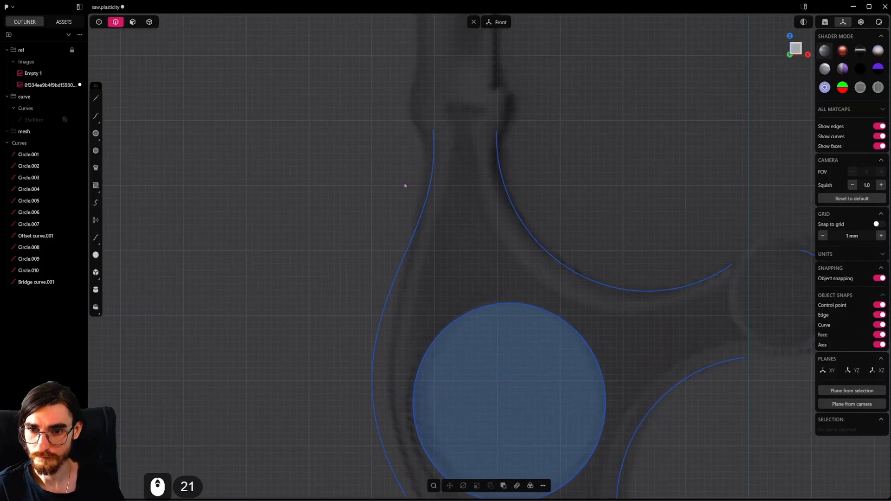
scroll(441, 168, "up", 19)
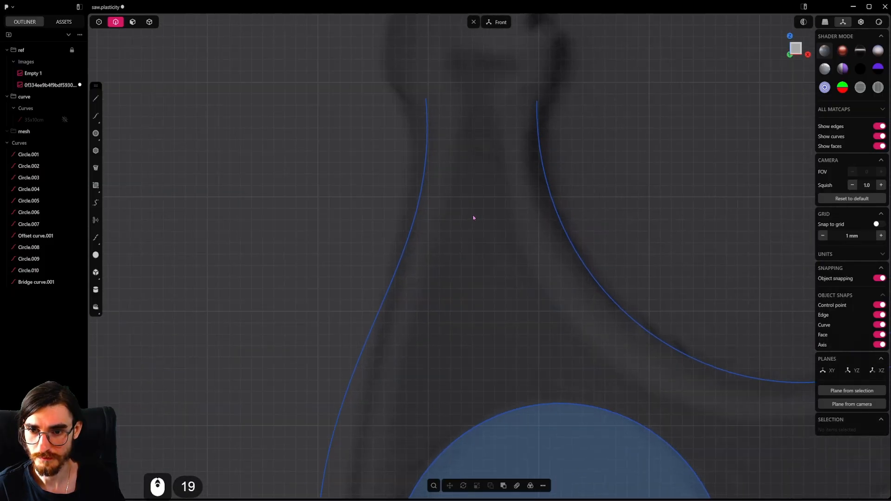
scroll(406, 194, "up", 20)
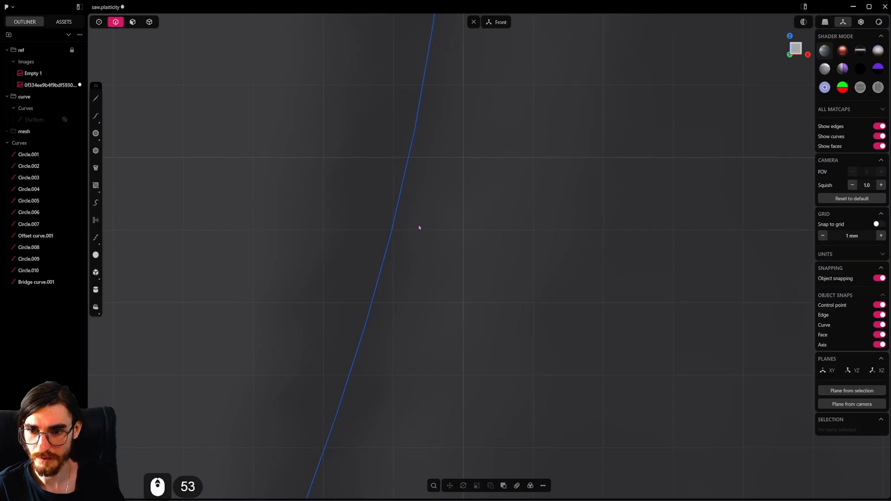
scroll(419, 228, "down", 20)
middle_click_drag(433, 314, 442, 209, "shift")
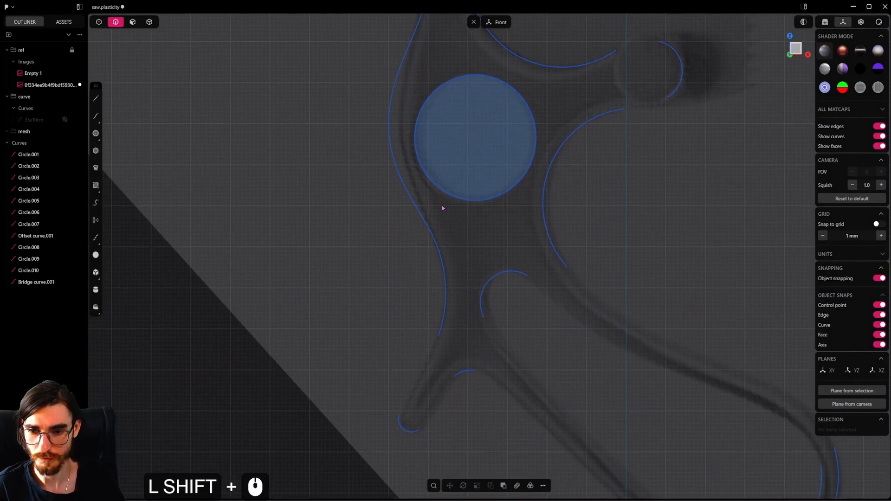
middle_click_drag(459, 340, 444, 292, "shift")
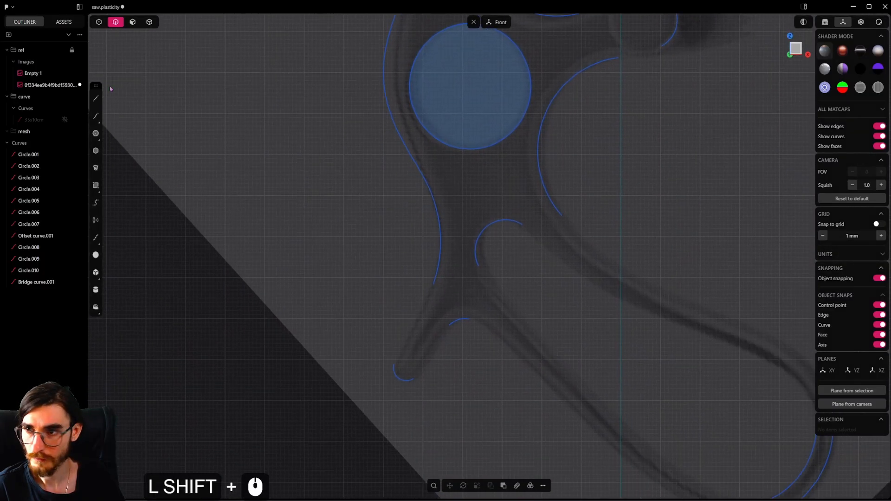
Step: Bridge the lower end of the arc below the pivot to the outer end of the spur's tip arc with G1 continuity
key("1")
scroll(447, 311, "up", 3)
left_click(450, 289)
left_click(404, 383, "shift")
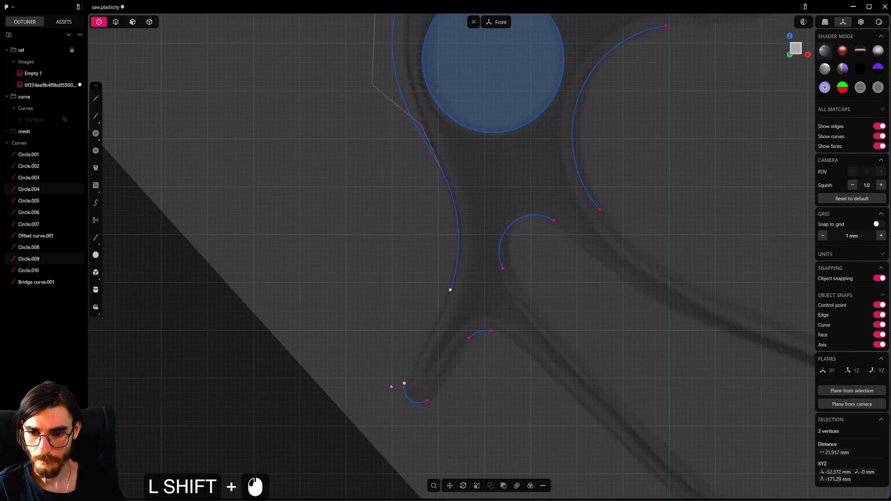
key("shift+b")
scroll(445, 369, "up", 3)
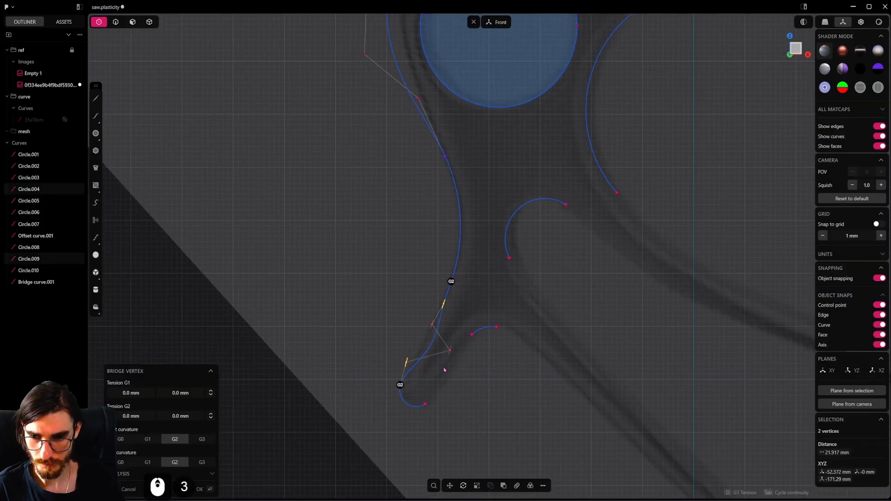
key("Tab")
key("Tab")
key("Tab")
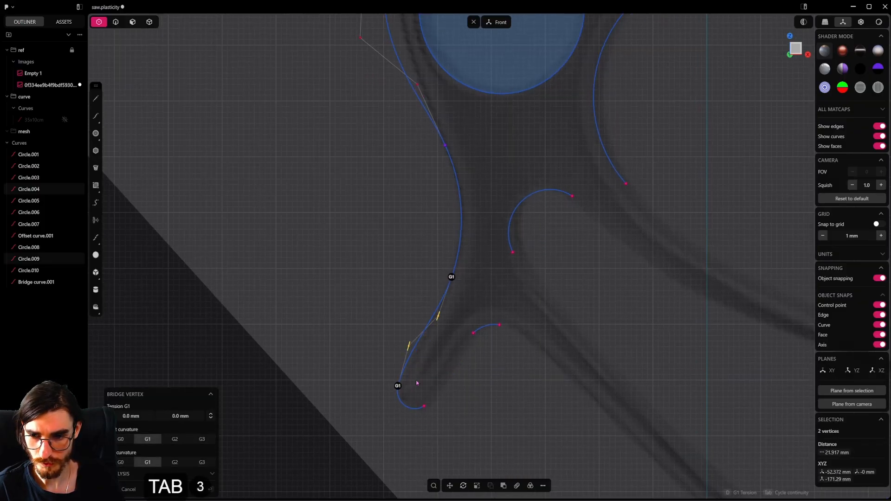
middle_click_drag(474, 397, 434, 395, "shift")
left_click(465, 388)
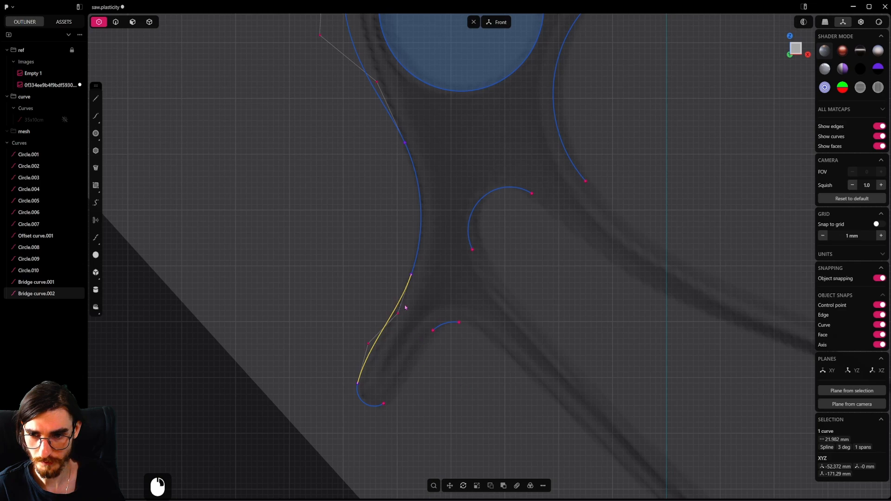
left_click(410, 368)
Step: Bridge the free end of the spur's tip arc to the near end of the notch arc with G2 continuity
scroll(409, 368, "up", 7)
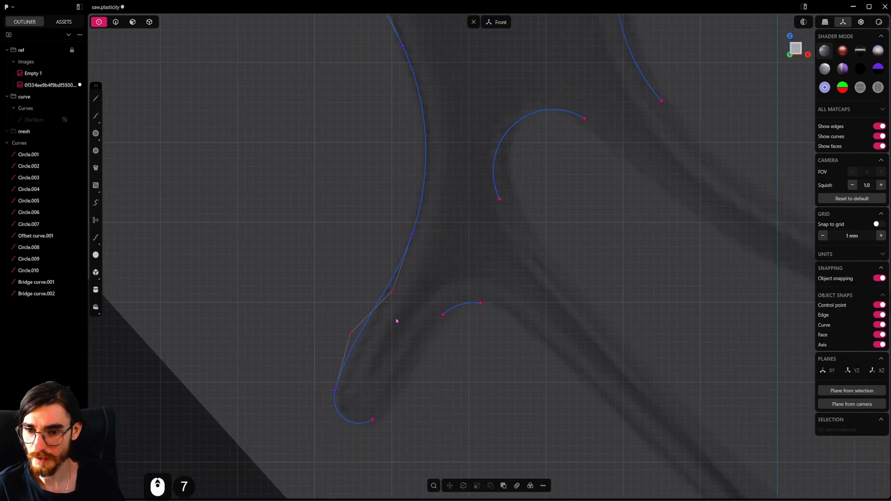
left_click(443, 315)
left_click(373, 419, "shift")
key("shift+b")
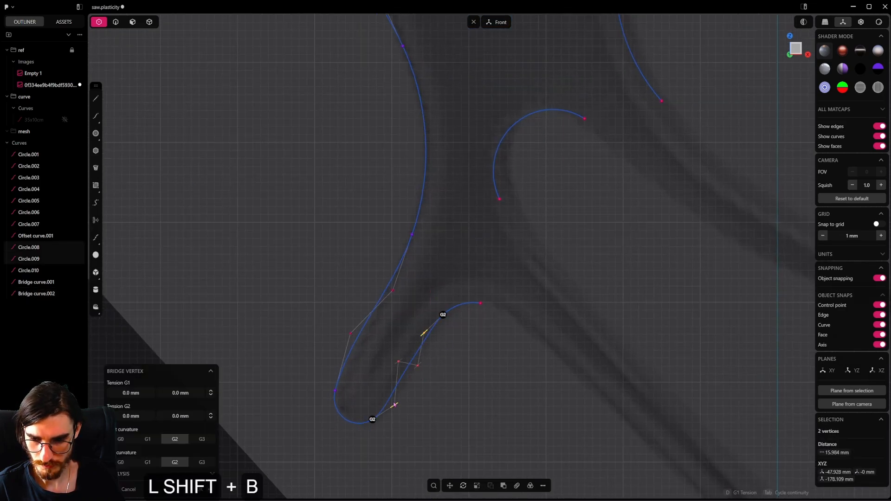
key("Tab")
key("Tab")
key("Tab")
key("Tab")
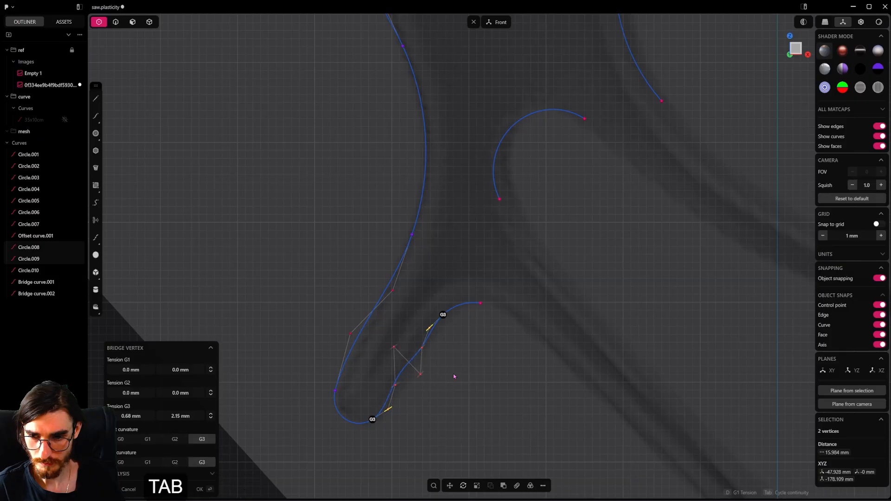
key("Tab")
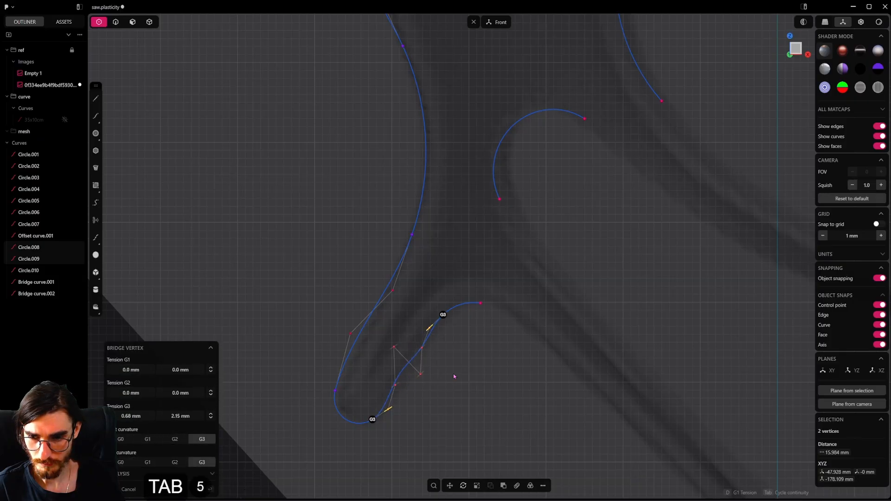
key("Tab")
key("Tab")
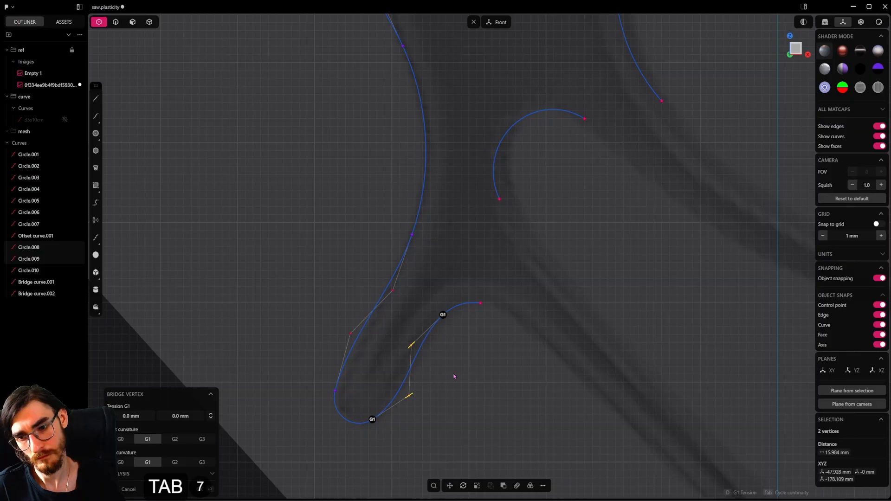
key("Tab")
right_click(455, 375)
scroll(453, 370, "down", 7)
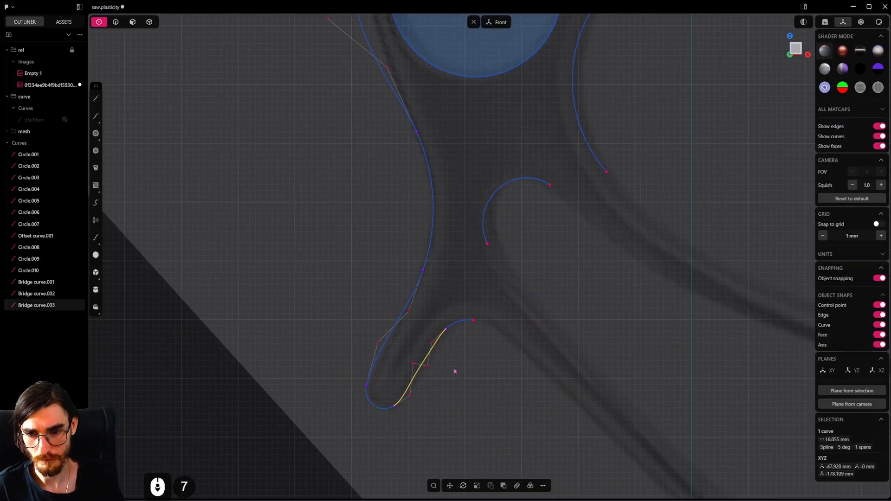
left_click(453, 370)
Step: Undo the last bridge curve and bridge the same ends of the tip and notch arcs with G1 continuity
scroll(452, 373, "up", 11)
key("ctrl+z")
key("shift+r")
right_click(417, 372)
Step: Bridge the notch arc's free end to the lower end of the outer loop arc with G1 continuity, adjusting the tension at the notch end
scroll(418, 371, "down", 10)
key("1")
left_click(460, 315)
middle_click_drag(464, 321, 274, 200, "shift")
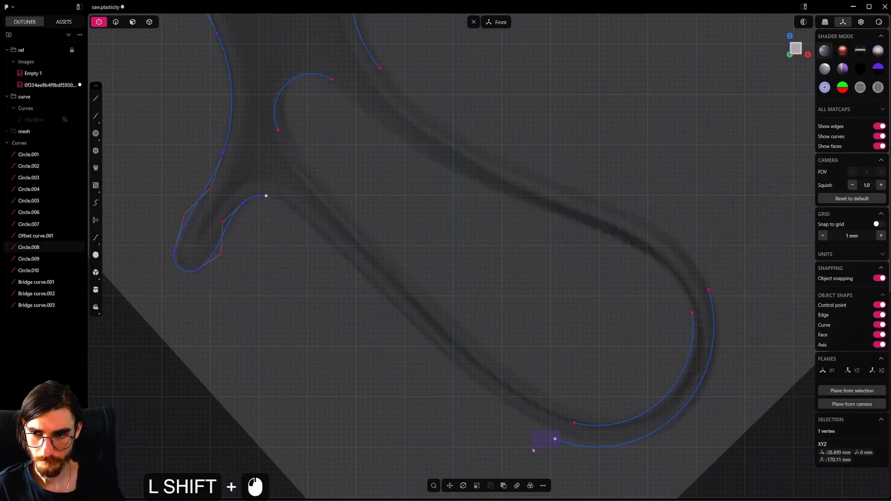
left_click(553, 438, "shift")
key("shift+r")
key("Tab")
key("Tab")
key("Tab")
left_click_drag(400, 219, 331, 208)
right_click(512, 302)
Step: Bridge the lower ends of the loop's two inner arcs with G1 continuity, adjusting the tension at both ends to follow the reference
scroll(466, 313, "up", 5)
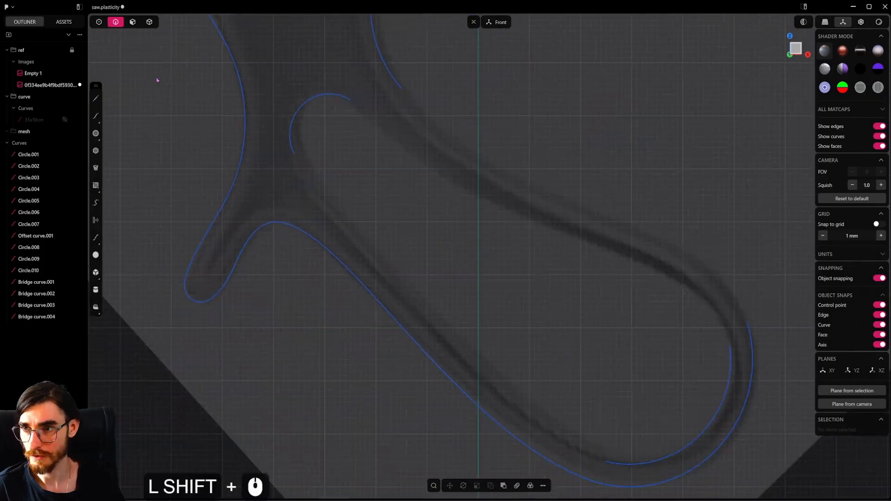
key("1")
left_click(294, 153)
left_click(606, 461, "shift")
key("shift+r")
key("Tab")
key("Tab")
key("Tab")
left_click_drag(452, 422, 577, 396)
left_click_drag(362, 299, 352, 222)
left_click_drag(561, 450, 558, 449)
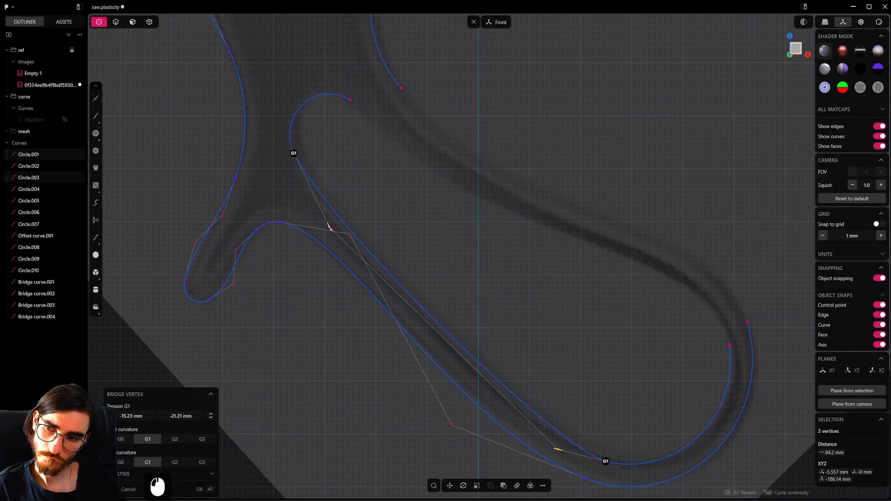
left_click_drag(330, 227, 325, 211)
right_click(439, 240)
Step: Delete the loop's two inner arcs together with the bridge curve joining them
left_click(117, 23)
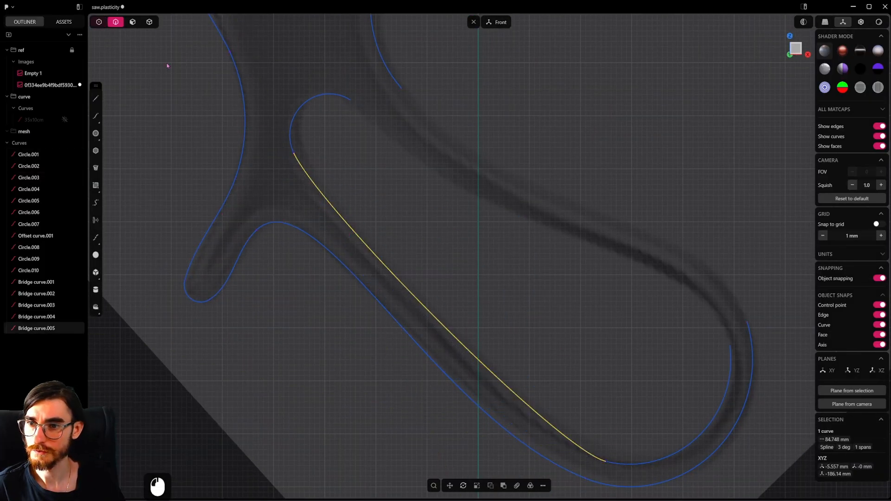
left_click(392, 232)
scroll(397, 236, "down", 4)
scroll(432, 261, "down", 4)
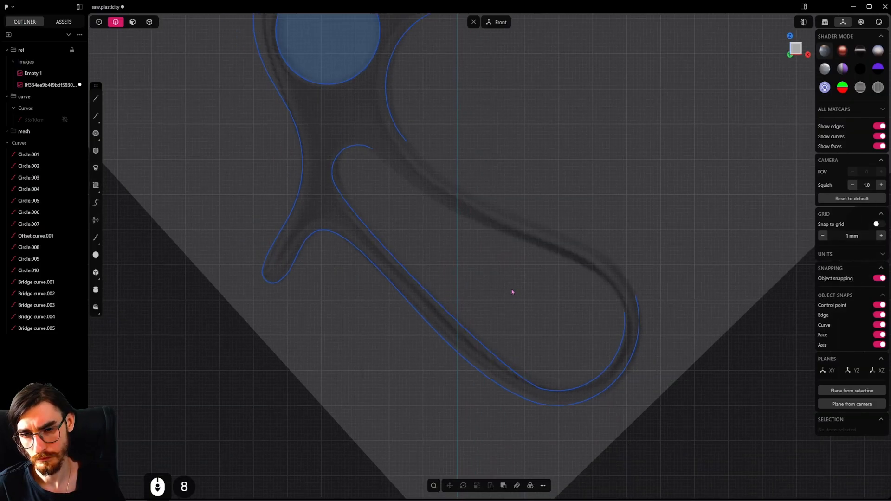
left_click(528, 381)
left_click(595, 382, "shift")
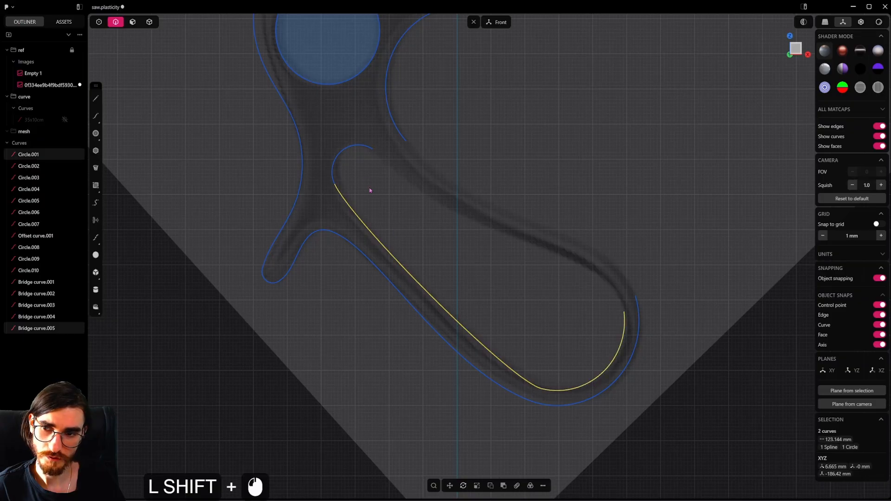
left_click(361, 149, "shift")
middle_click_drag(389, 222, 419, 291)
scroll(420, 291, "down", 2)
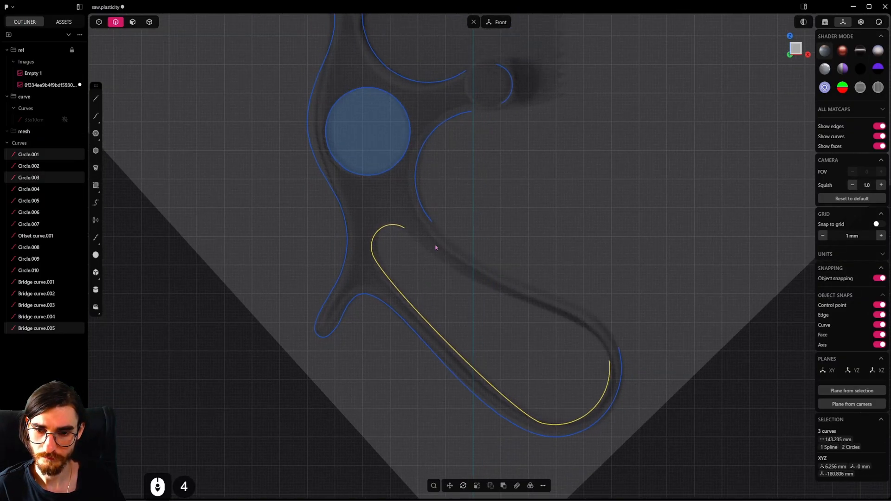
key("x")
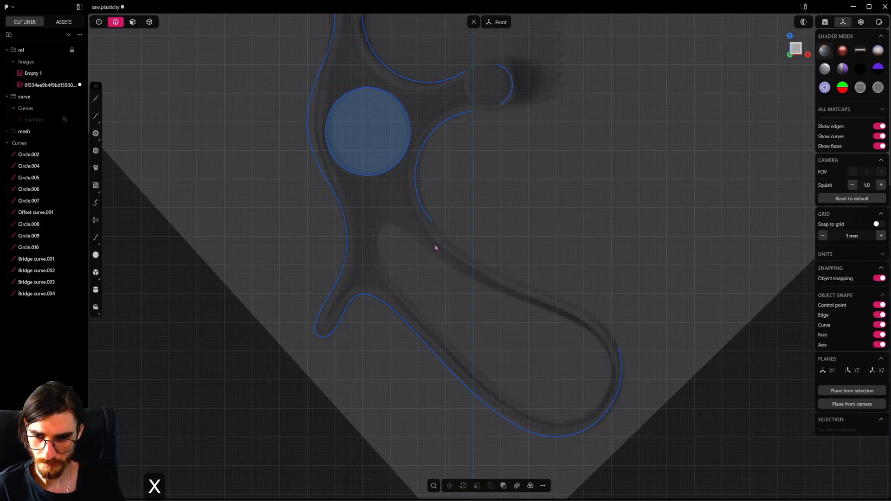
Step: Bridge the lower end of the arc below the finger hook to the loop arc's upper end with G1 continuity, adjusting tension at both ends
left_click(99, 22)
left_click(432, 221)
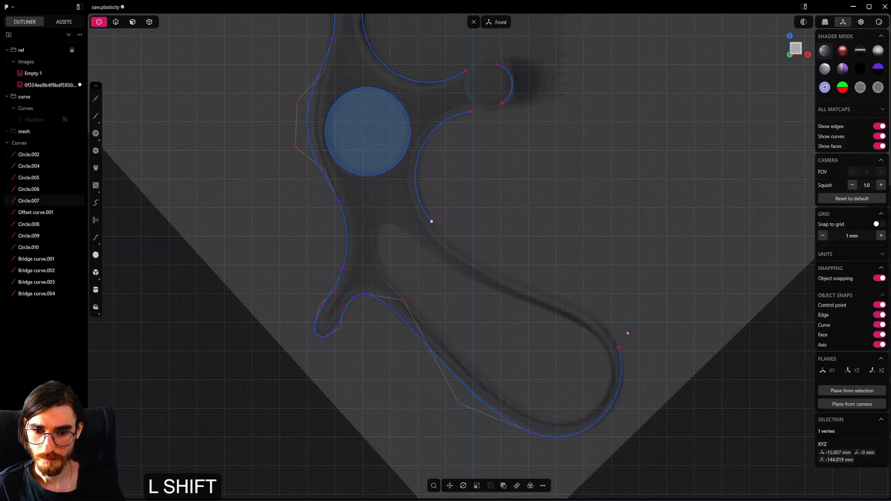
left_click(617, 348, "shift")
key("shift+b")
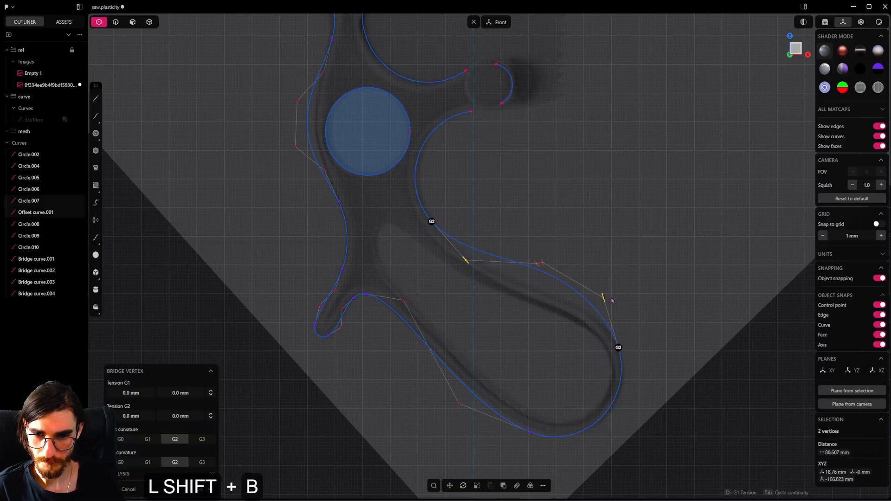
key("Tab")
key("Tab")
key("Tab")
scroll(612, 300, "up", 4)
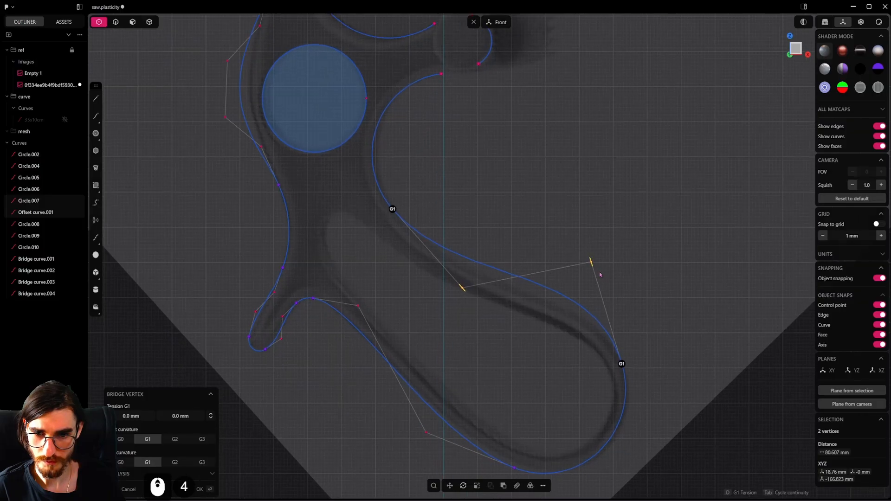
left_click_drag(464, 281, 480, 318)
left_click_drag(591, 263, 593, 266)
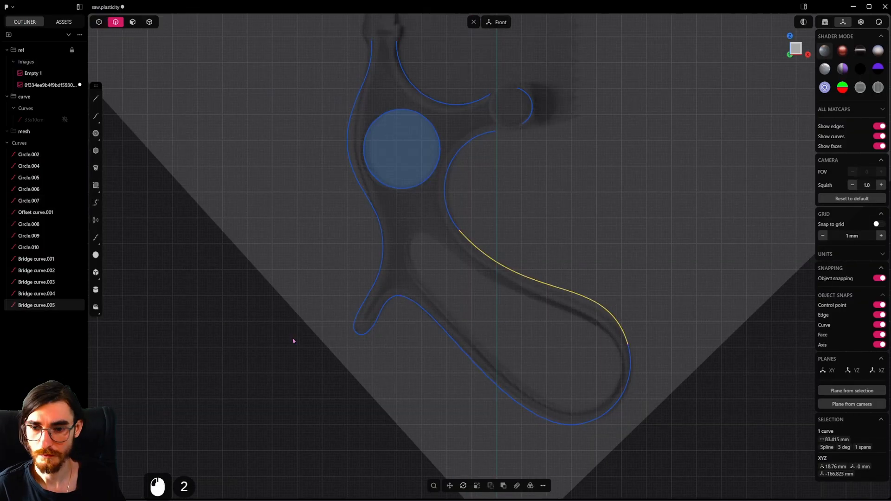
left_click(292, 342)
Step: Delete the bridge curve along the loop's underside and the short end piece of the adjoining outer loop arc
left_click(470, 362)
left_click(434, 419)
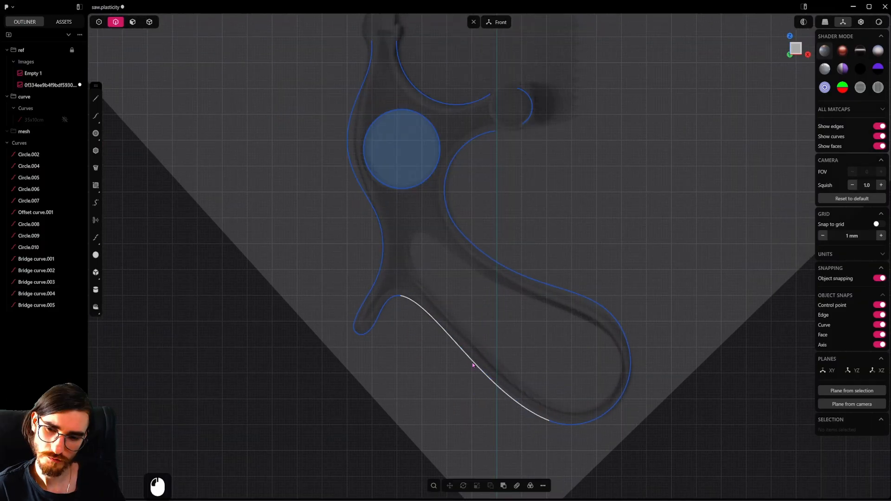
scroll(418, 371, "up", 2)
middle_click_drag(361, 375, 352, 375, "shift")
key("x")
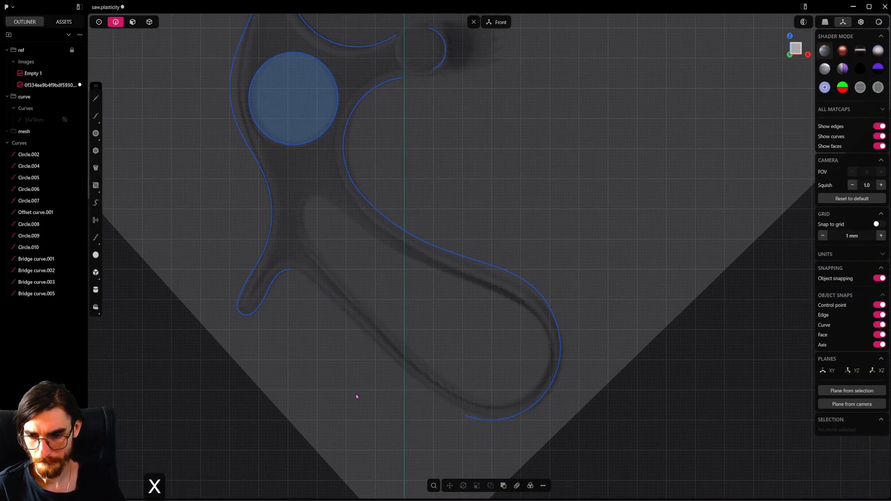
left_click(481, 425)
key("x")
Step: Bridge the shortened loop arc to the notch arc with G1 continuity, setting tensions to about -2.9 mm at the loop and -14.5 mm at the notch
left_click(99, 21)
left_click(495, 420)
left_click(292, 269, "shift")
key("shift+b")
key("Tab")
key("Tab")
key("Tab")
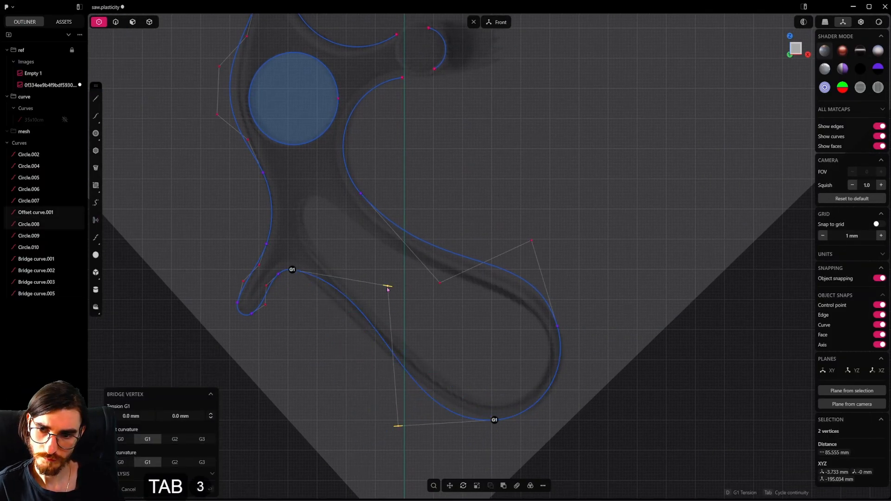
left_click_drag(387, 287, 352, 282)
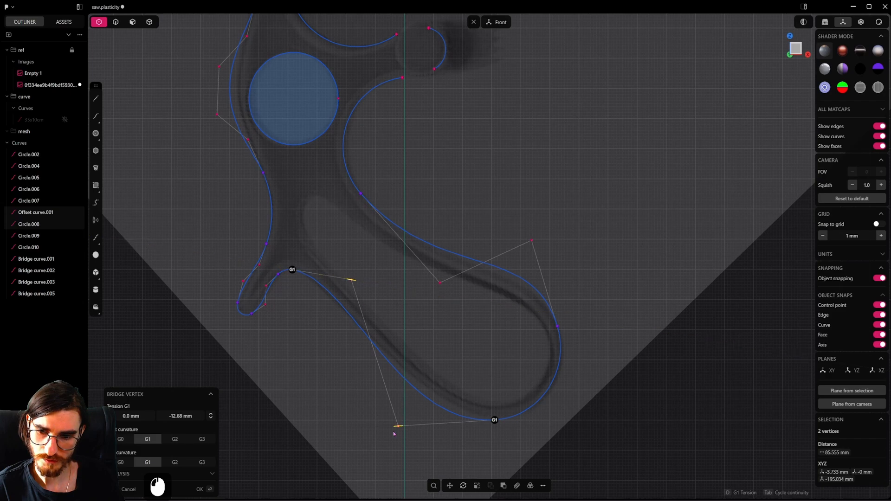
left_click_drag(397, 428, 404, 426)
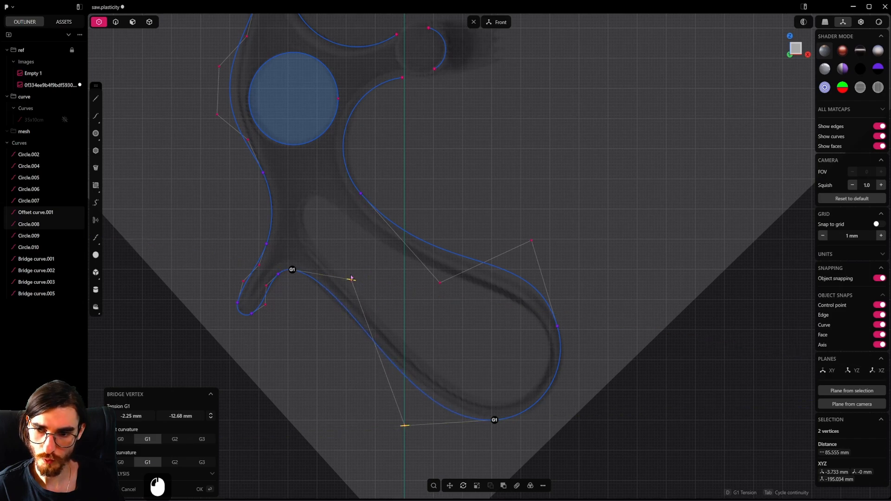
left_click_drag(353, 285, 346, 282)
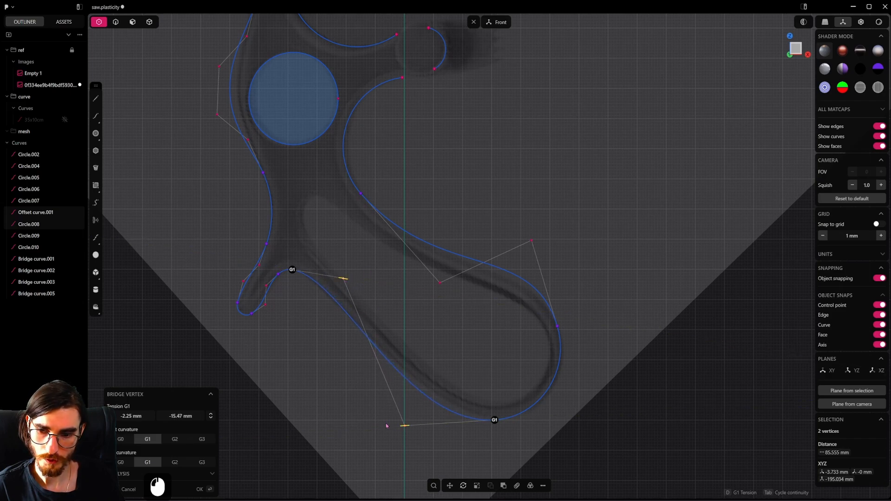
left_click_drag(408, 428, 411, 427)
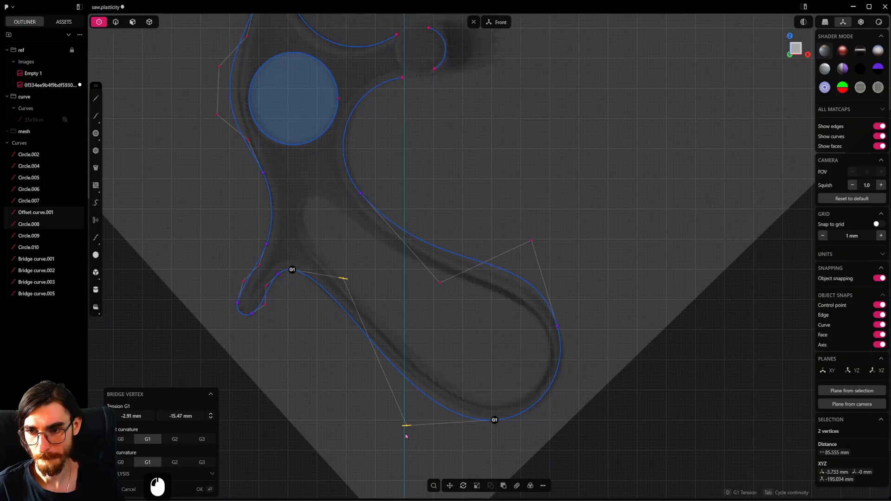
left_click_drag(343, 278, 345, 279)
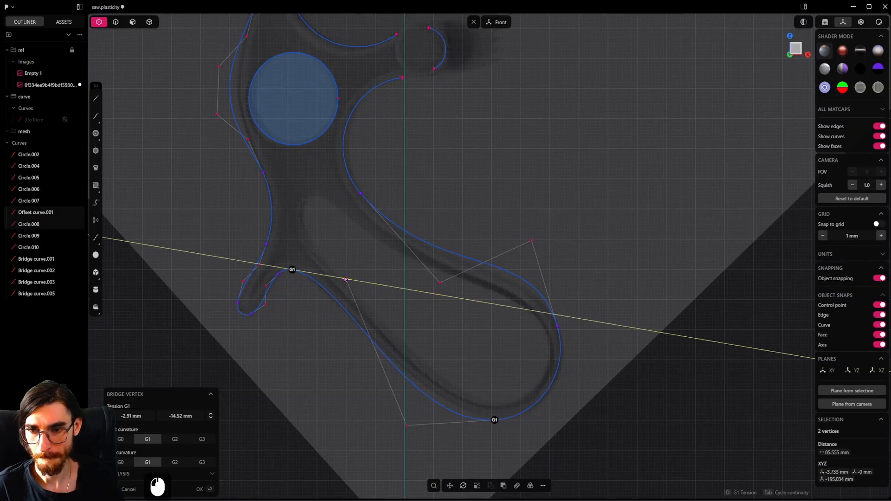
right_click(251, 218)
Step: Clear the curve selection and save the file
left_click(114, 22)
left_click(309, 389)
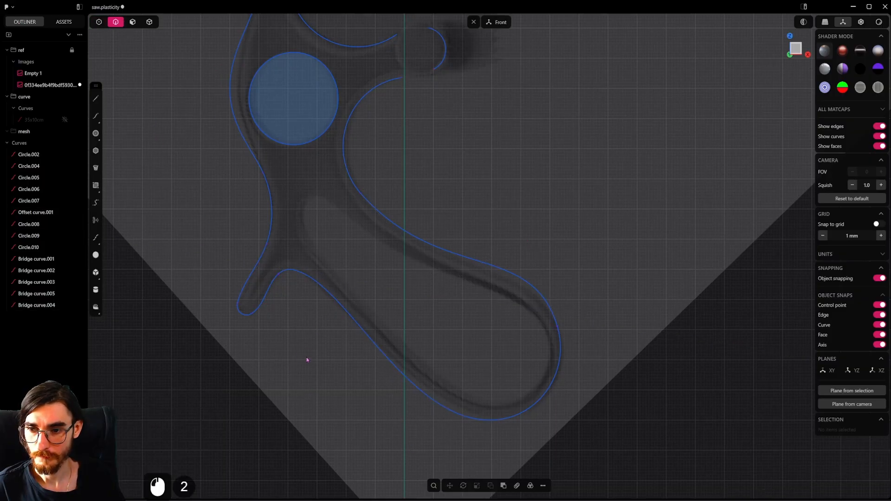
scroll(592, 325, "down", 6)
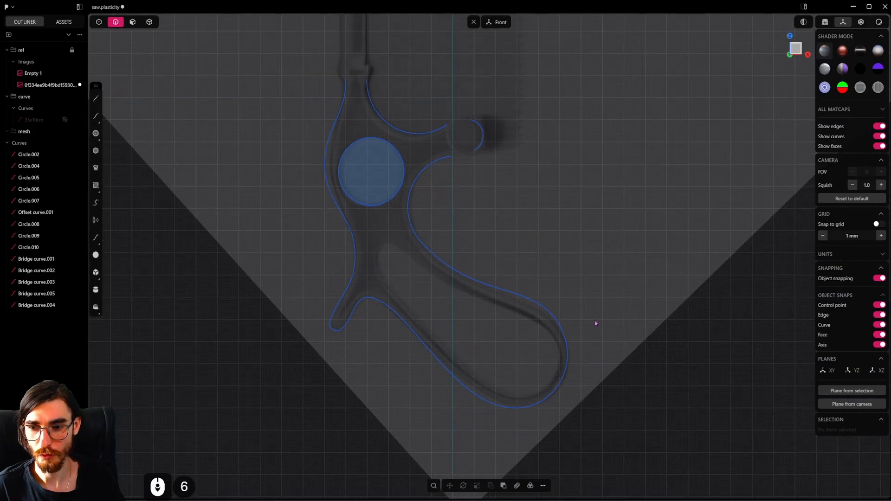
key("ctrl+s")
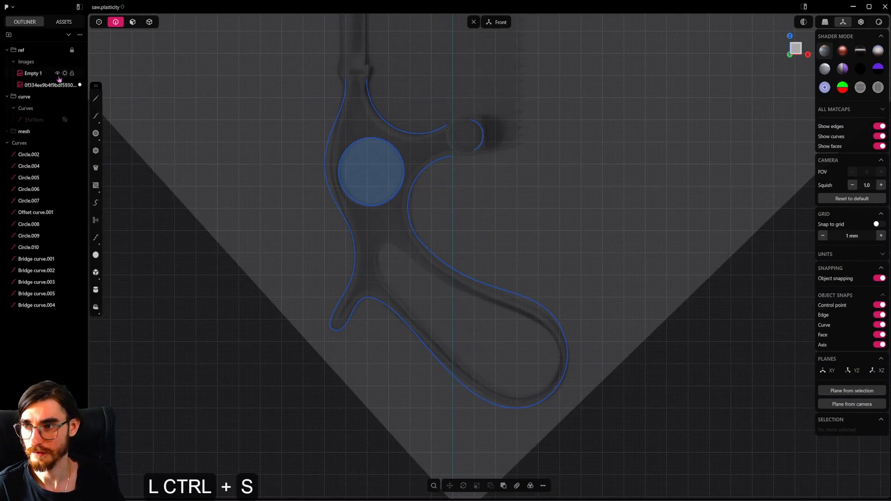
Step: Hide the saw reference image to check the bare handle outline, and show it again
left_click(57, 86)
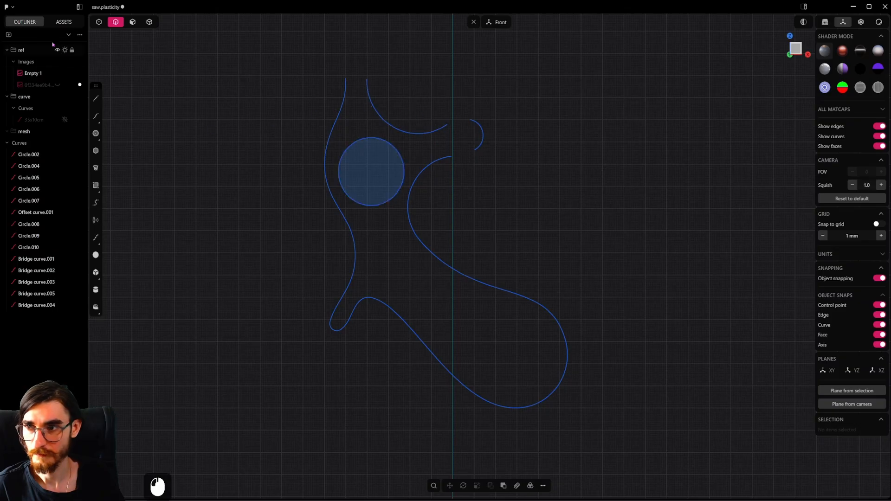
left_click(58, 85)
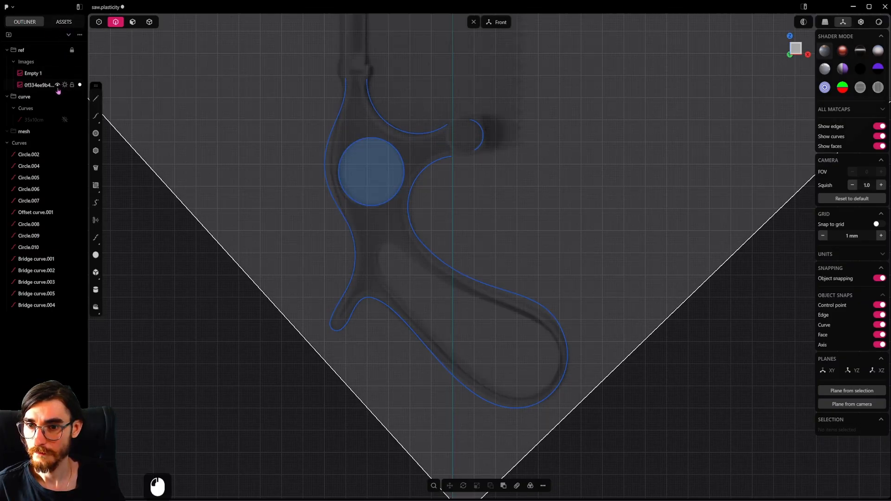
Step: Bridge the upper end of the finger hook's tip arc to the large arc above the hook with G1 continuity
scroll(399, 268, "up", 2)
middle_click_drag(400, 268, 420, 322, "shift")
scroll(473, 247, "up", 2)
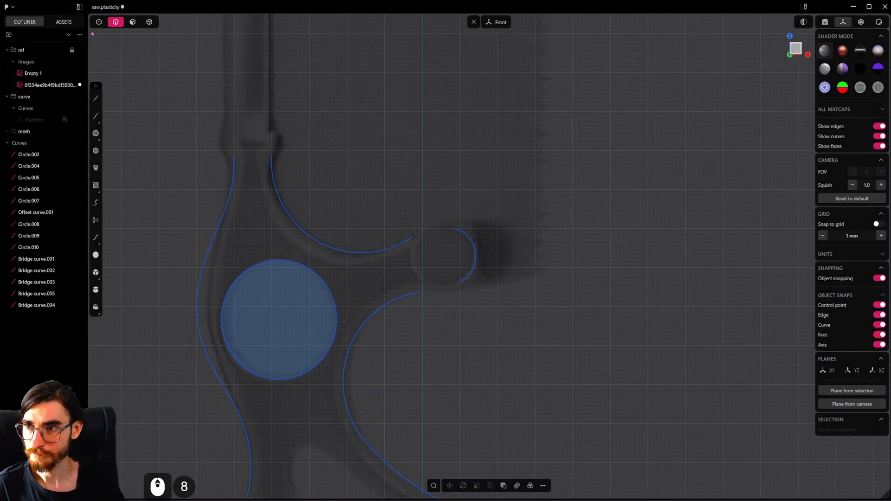
key("1")
scroll(394, 171, "up", 6)
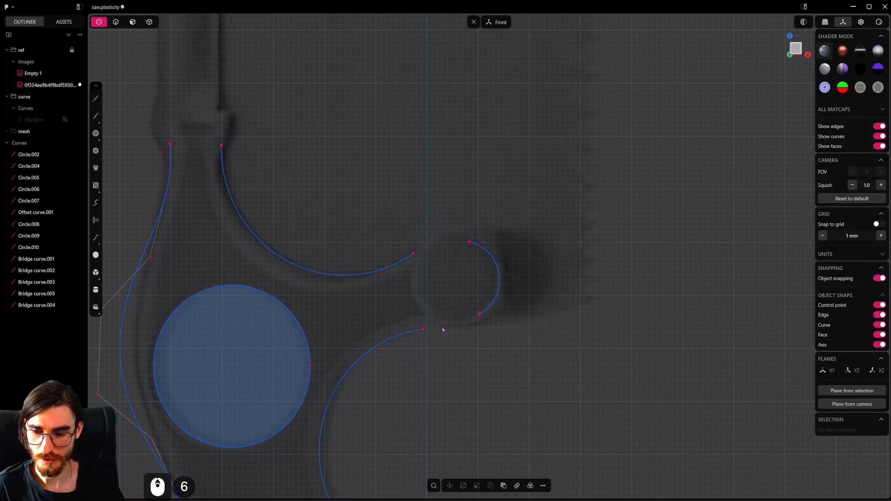
left_click_drag(472, 225, 408, 258)
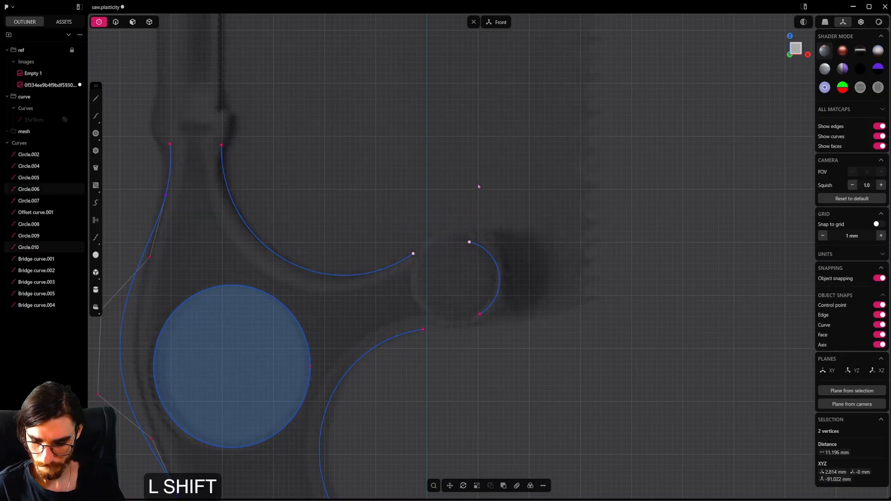
key("shift+b")
scroll(476, 207, "up", 3)
scroll(480, 225, "up", 2)
key("Tab")
key("Tab")
key("Tab")
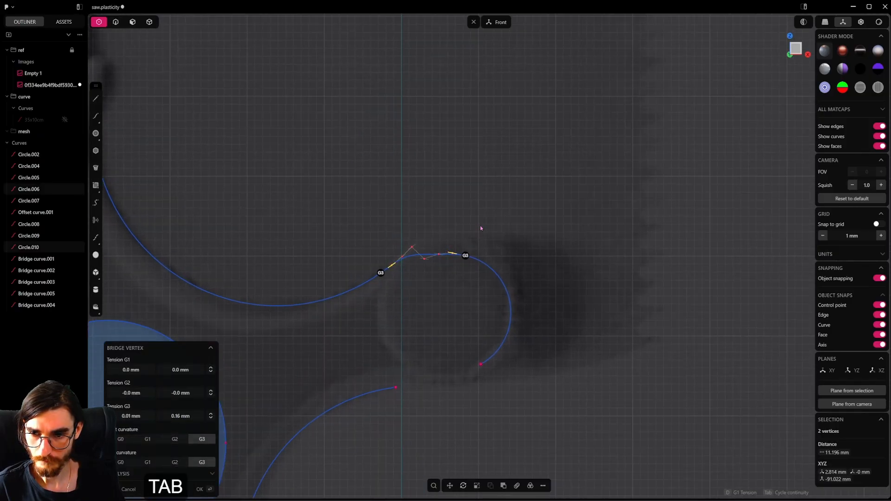
left_click(480, 228)
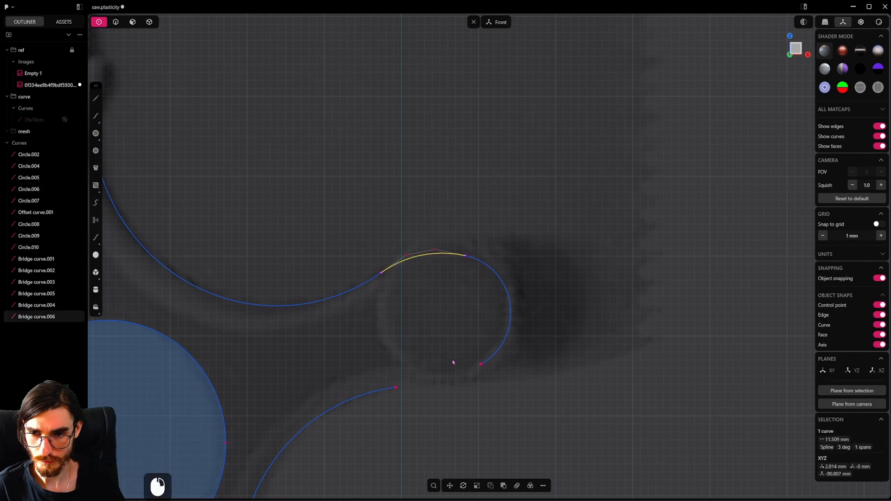
Step: Bridge the lower end of the hook's tip arc to the large arc below the hook with G1 continuity
left_click_drag(505, 416, 385, 344)
key("shift+b")
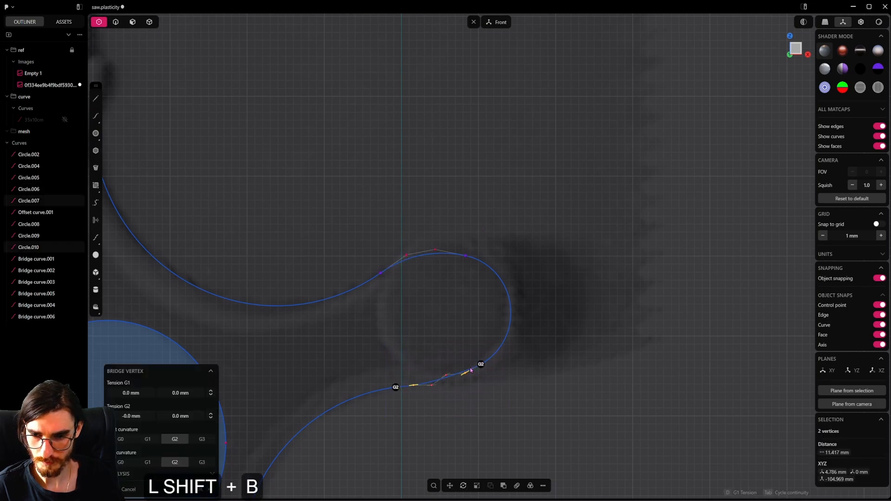
key("Tab")
key("Tab")
key("Tab")
left_click(484, 390)
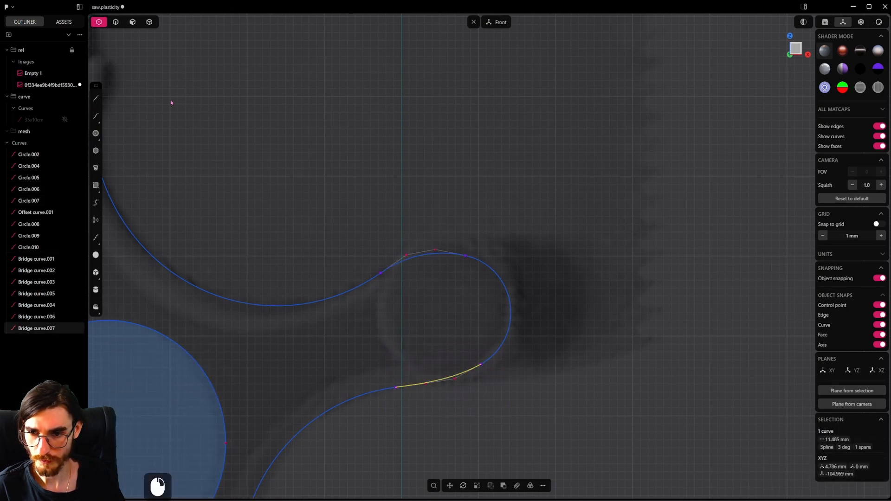
Step: Delete the hook's tip arc together with the two bridge curves joined to it
left_click(119, 27)
scroll(265, 179, "down", 19)
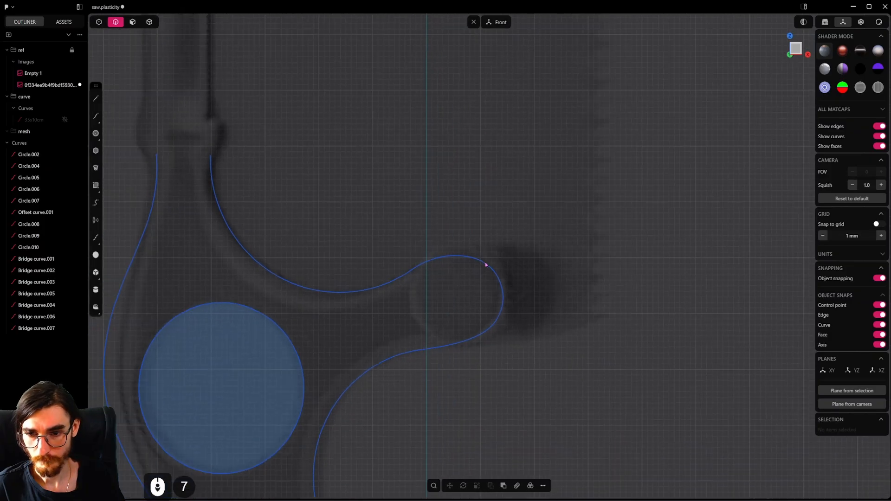
left_click(499, 327)
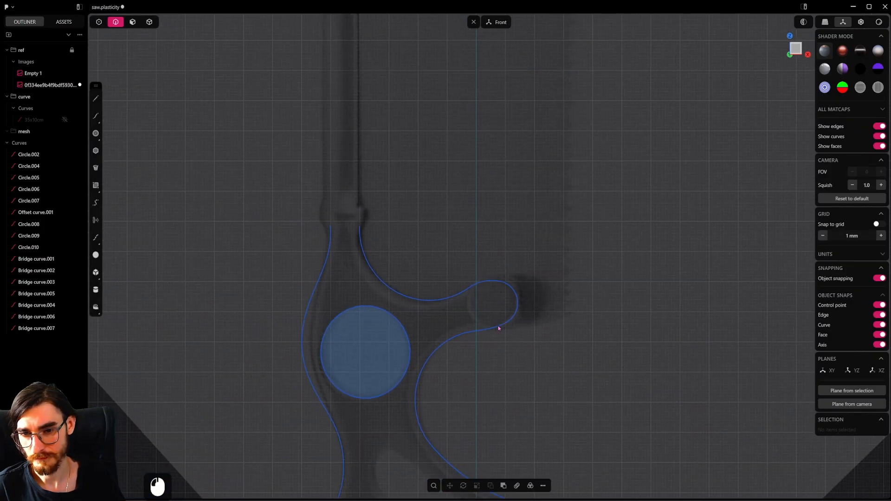
left_click(516, 312, "shift")
left_click(484, 282, "shift")
scroll(529, 334, "up", 6)
scroll(529, 333, "up", 2)
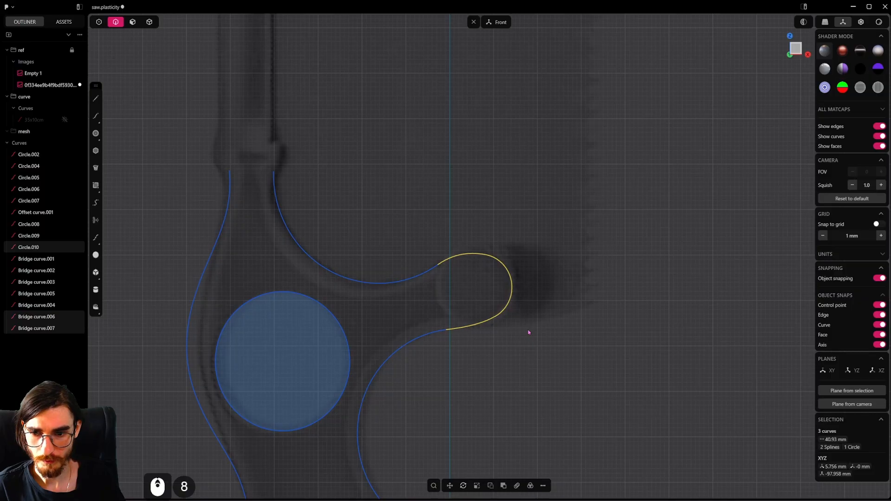
key("x")
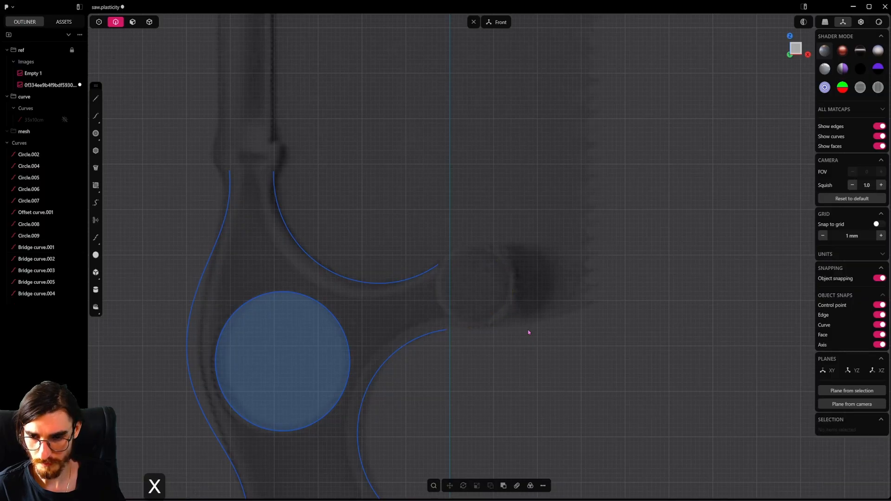
Step: Draw a slanted line about 21.5 mm long across the arcs above and below the hook, near their tip-side ends
left_click(378, 275)
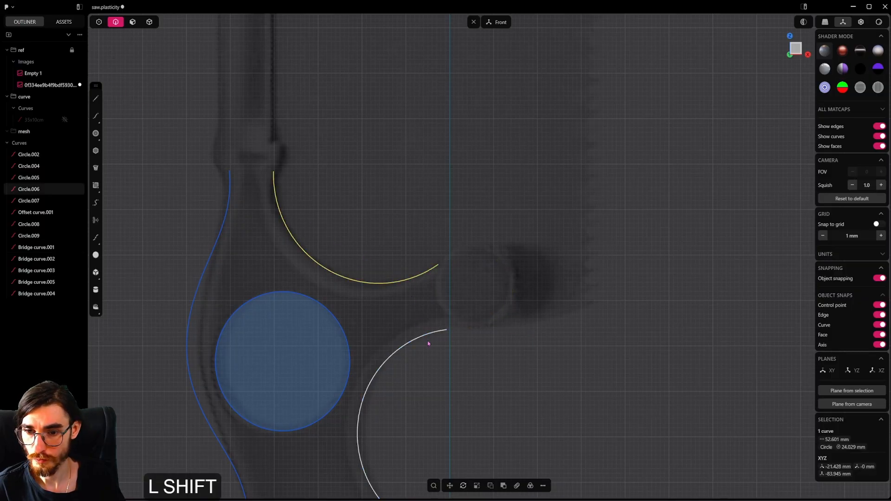
left_click(427, 343, "shift")
left_click(96, 98)
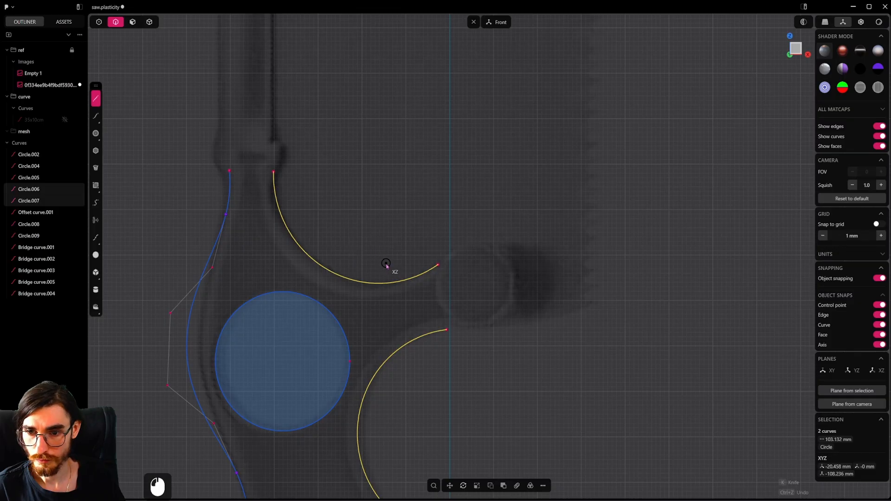
left_click(388, 265)
key("2")
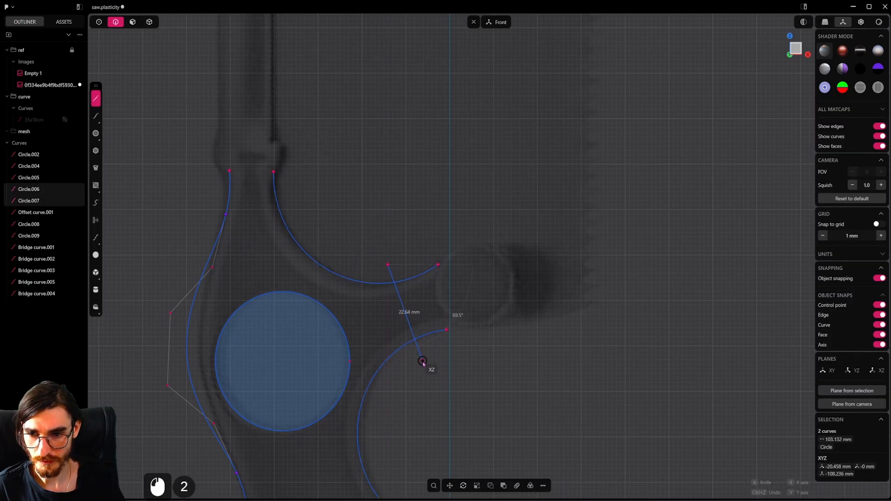
left_click(418, 358)
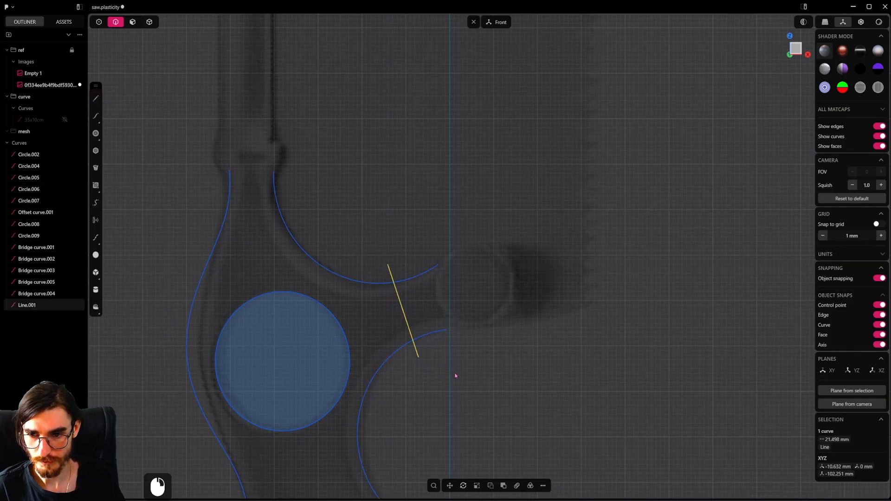
Step: Trim the two hook arcs on the tip side of the slanted line and delete the line
key("t")
left_click(429, 334)
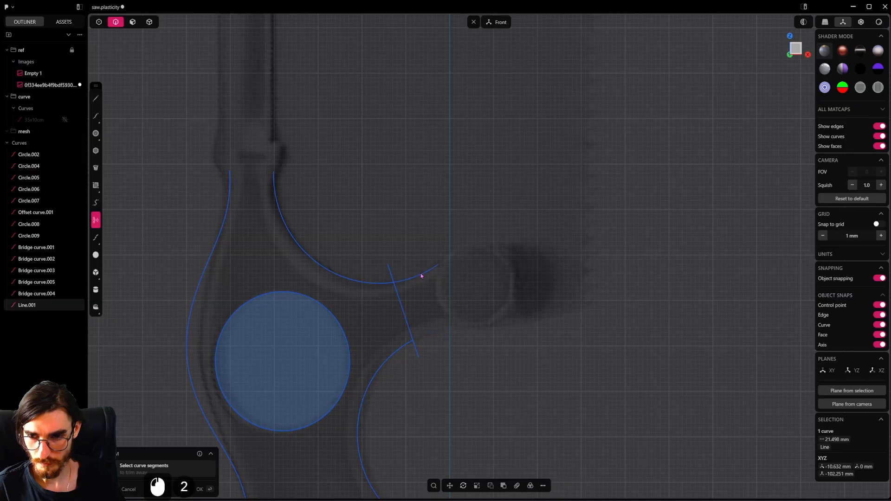
left_click(422, 274)
key("Escape")
left_click(396, 275)
key("x")
Step: Draw a center-point circle over the round tip of the finger hook on the reference
key("1")
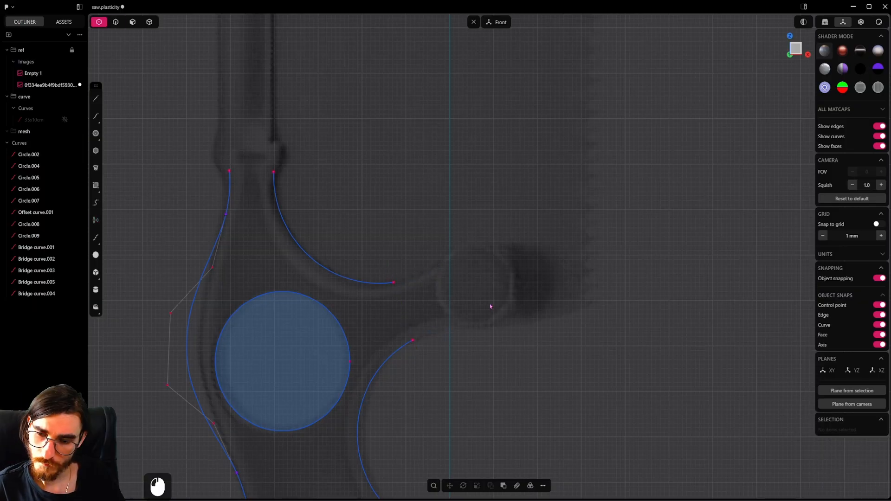
key("shift+c")
left_click(478, 285)
left_click(518, 285)
Step: Draw a line about 7.4 mm long across the hook tip circle's upper handle side and mirror it to the lower side
key("shift+a")
left_click(461, 268)
left_click(429, 260)
key("shift+alt+x")
left_click(478, 285)
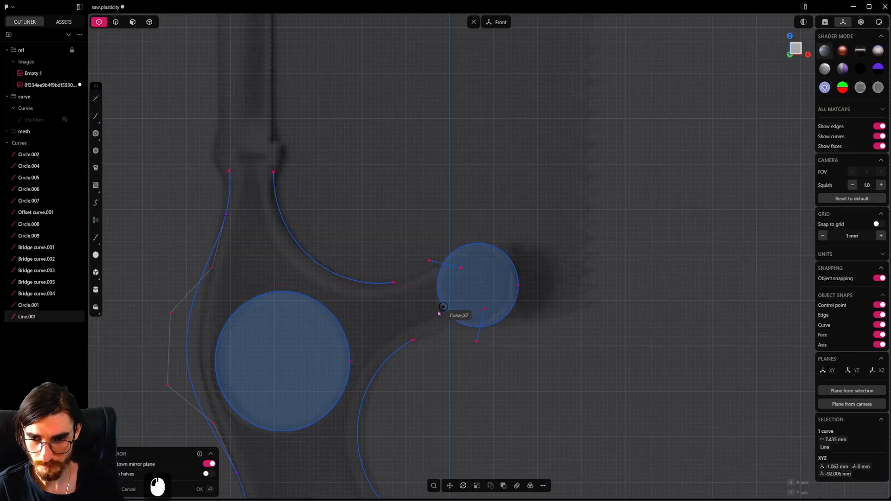
key("shift")
key("shift")
left_click(441, 304)
Step: Trim the tip circle's handle-side segment between the two short lines and delete both lines
key("2")
left_click(516, 286)
key("t")
left_click(441, 297)
key("x")
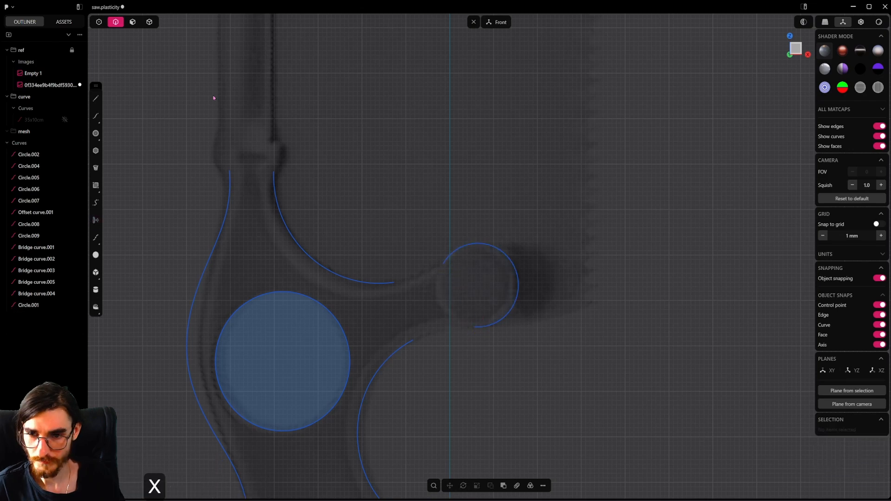
key("1")
left_click(394, 283)
left_click(444, 263, "shift")
key("shift+b")
Step: Draw a slanted line across both ends of the hook's tip arc, trim the arc's handle-side pieces, and delete the line
key("shift+a")
left_click(451, 242)
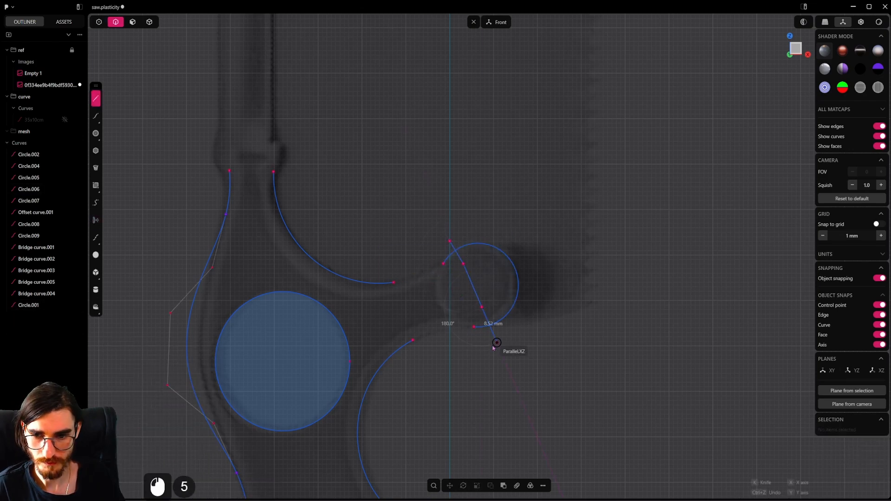
left_click(498, 343)
key("t")
left_click_drag(480, 330, 445, 256)
key("x")
Step: Join the tip arc to the hook arcs above and below with two bridge curves
key("1")
left_click_drag(465, 219, 356, 314)
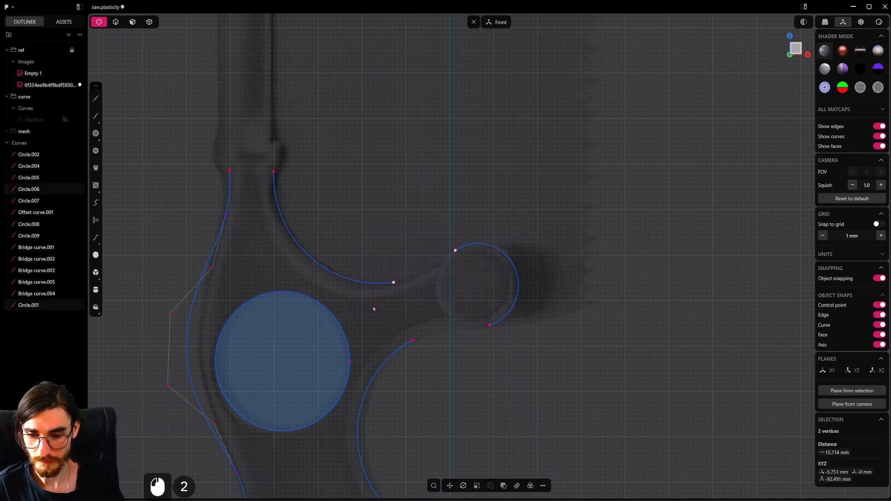
key("shift+b")
right_click(457, 323)
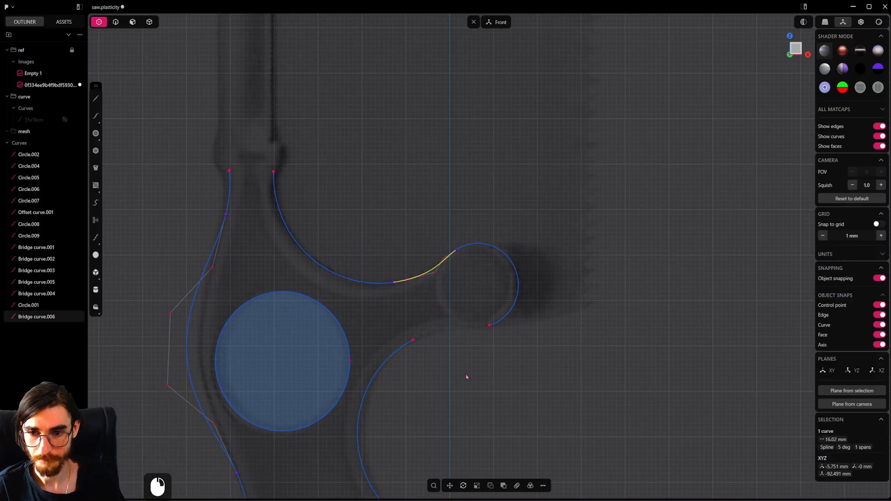
left_click(469, 375)
left_click_drag(527, 382, 416, 321)
key("shift+b")
right_click(561, 373)
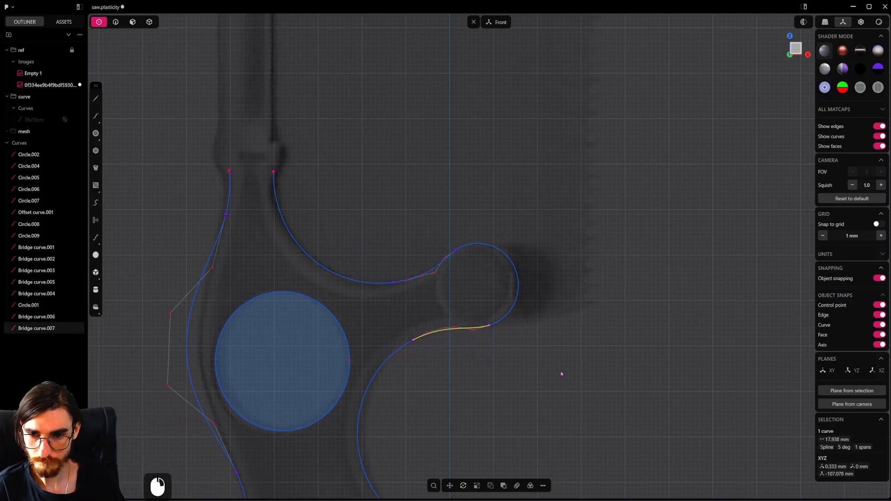
Step: Draw a horizontal line about 14 mm long from the hook-side arc's upper end across the open neck and past the opposite curve
left_click(116, 22)
left_click(523, 391)
scroll(523, 384, "down", 13)
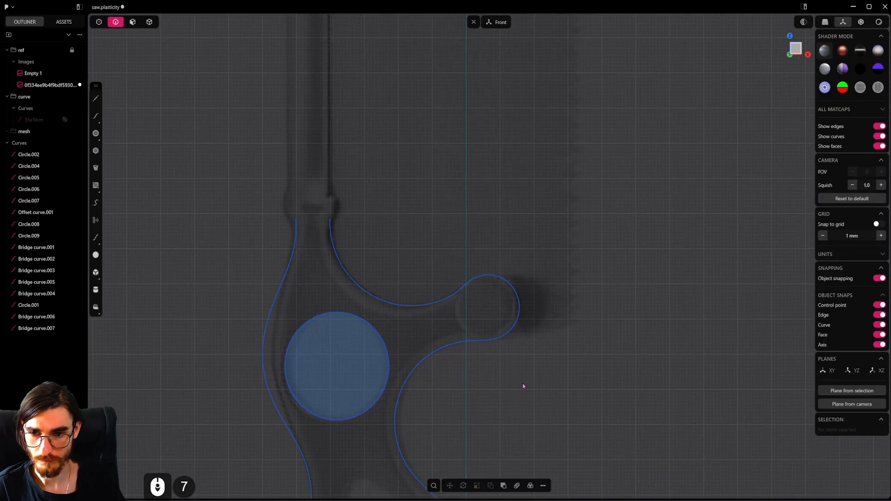
scroll(526, 316, "down", 6)
scroll(485, 283, "down", 6)
middle_click_drag(541, 377, 545, 299, "shift")
scroll(443, 174, "up", 10)
left_click(96, 98)
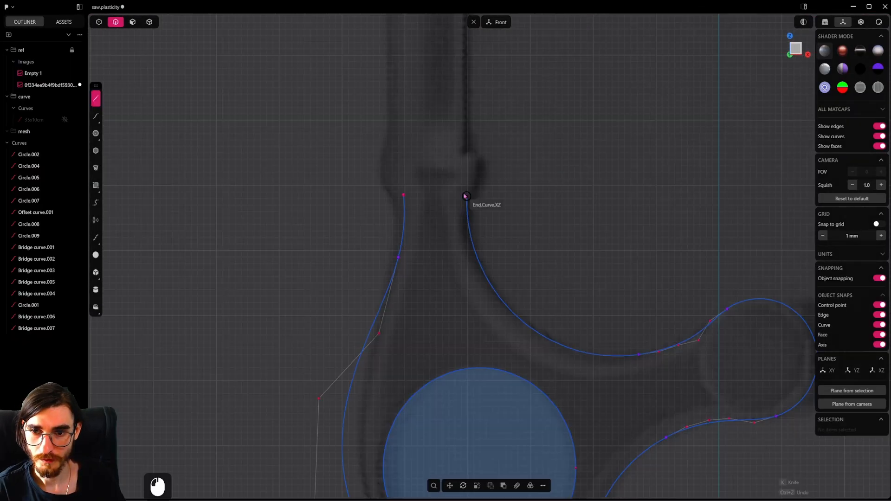
left_click(466, 196)
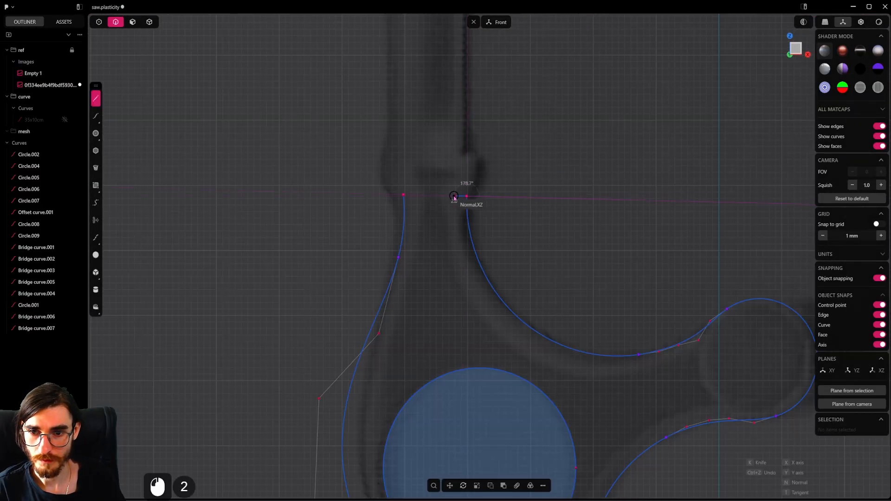
left_click(379, 205)
scroll(395, 184, "up", 15)
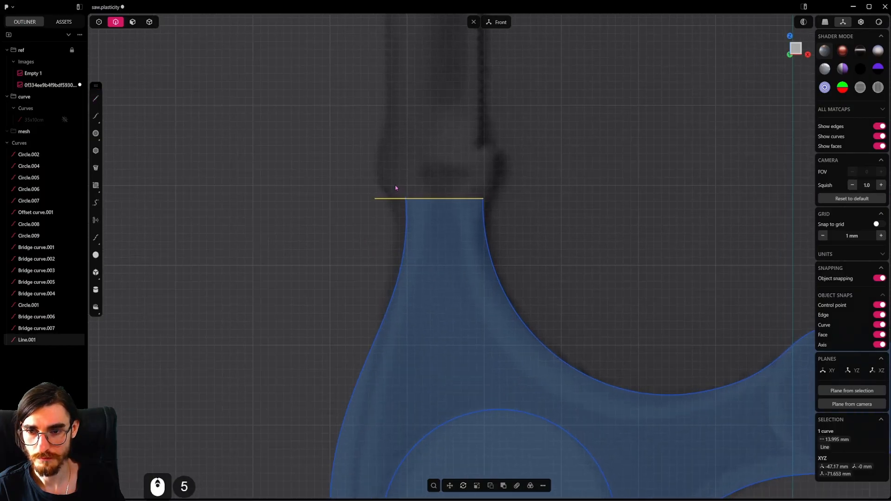
Step: Move the neck line's overhanging endpoint 3.94 mm along X, snapping to the end of the back-side handle curve
left_click(95, 22)
scroll(354, 209, "up", 9)
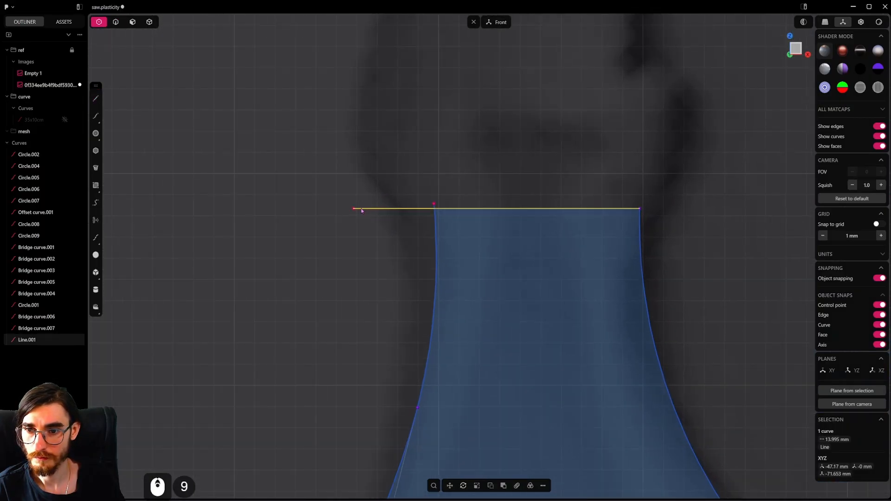
left_click(354, 208)
key("g")
key("x")
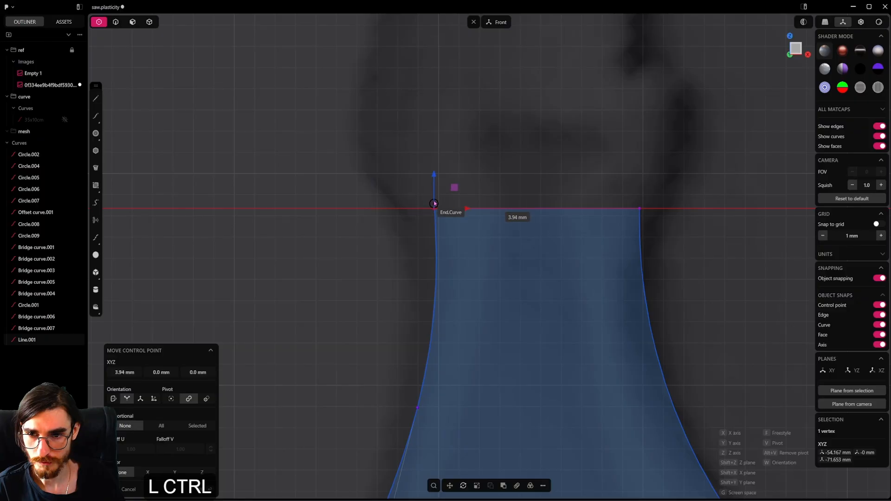
left_click(436, 210, "ctrl")
Step: Trim the short overshoot of the back-side handle curve above the neck line
scroll(439, 175, "up", 13)
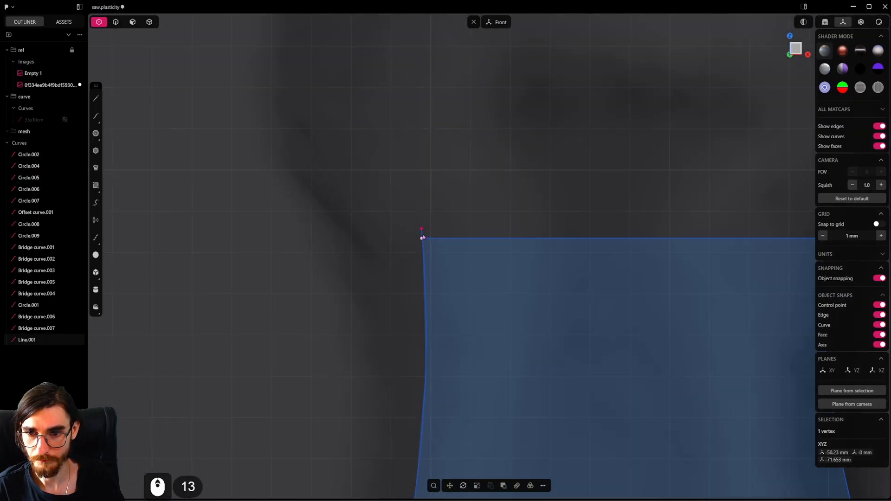
left_click(135, 121)
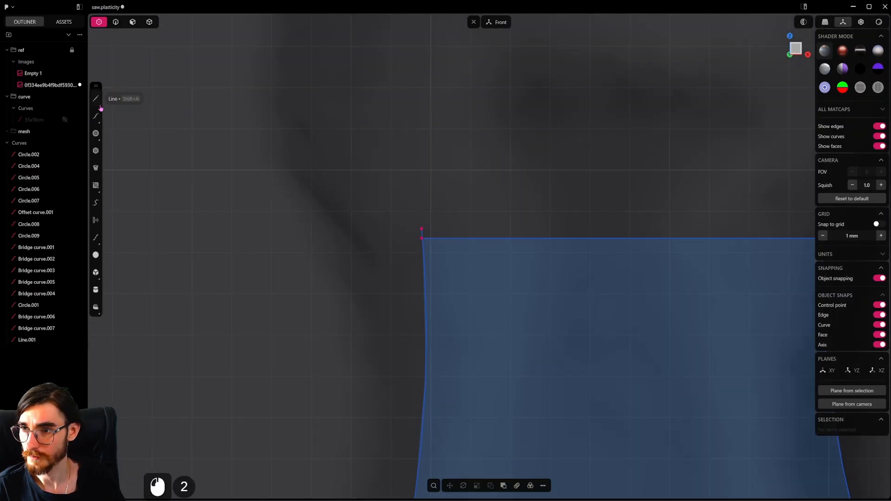
key("2")
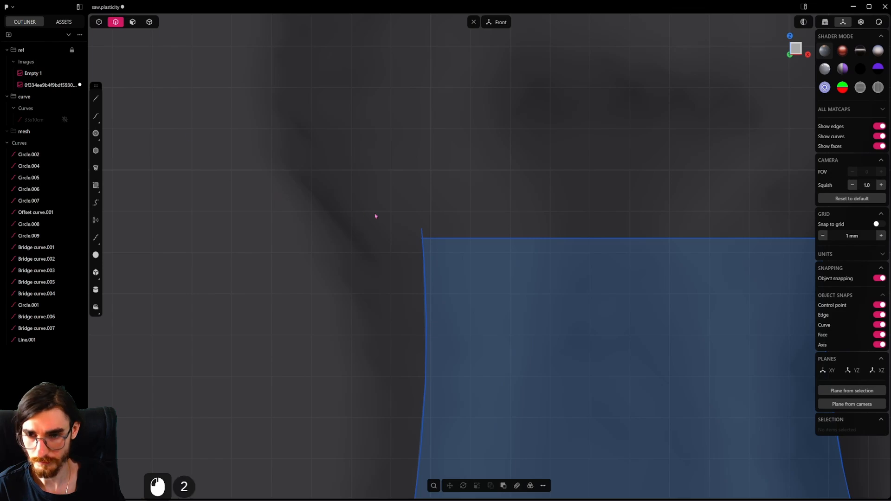
key("t")
scroll(422, 229, "up", 20)
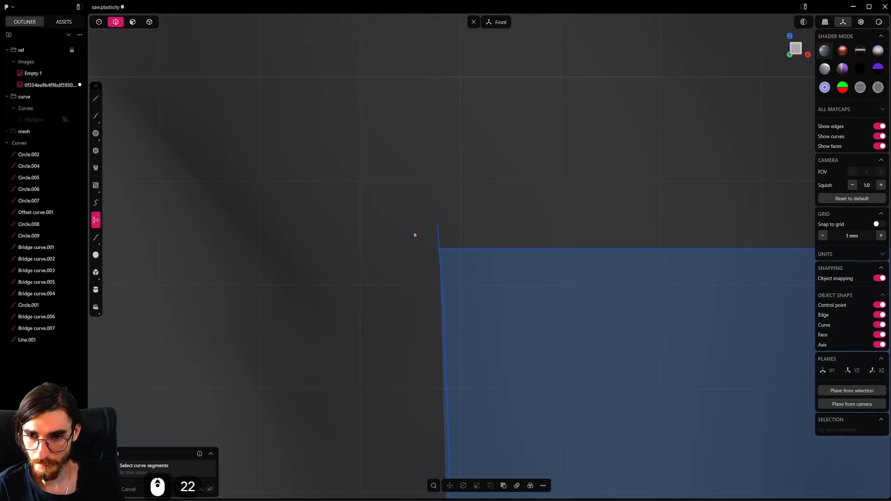
left_click(442, 255)
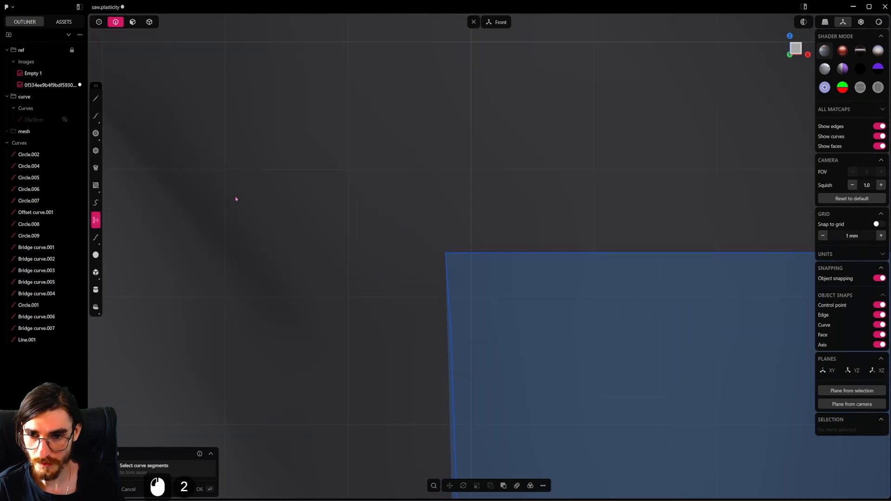
left_click(99, 22)
scroll(370, 225, "down", 15)
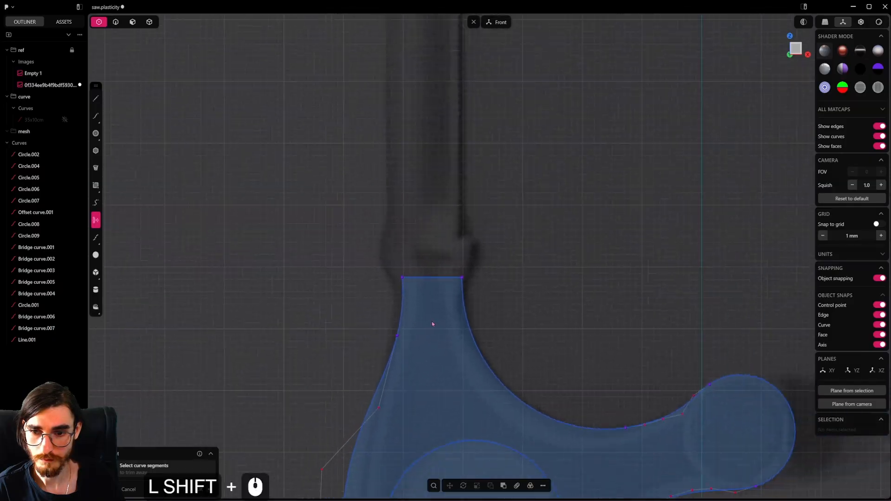
middle_click_drag(433, 322, 408, 148, "shift")
key("Escape")
Step: Select every handle outline curve except the inner circle and join them into one closed curve
key("2")
left_click_drag(593, 79, 339, 411)
left_click(412, 237, "ctrl")
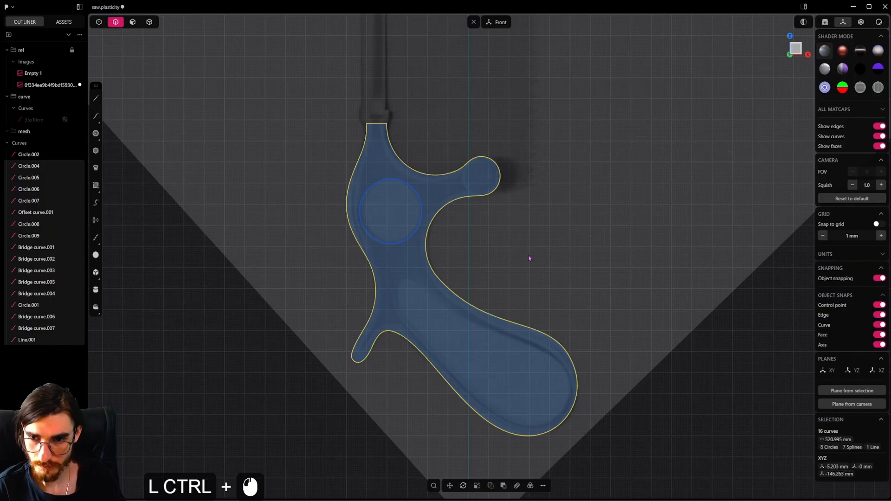
key("j")
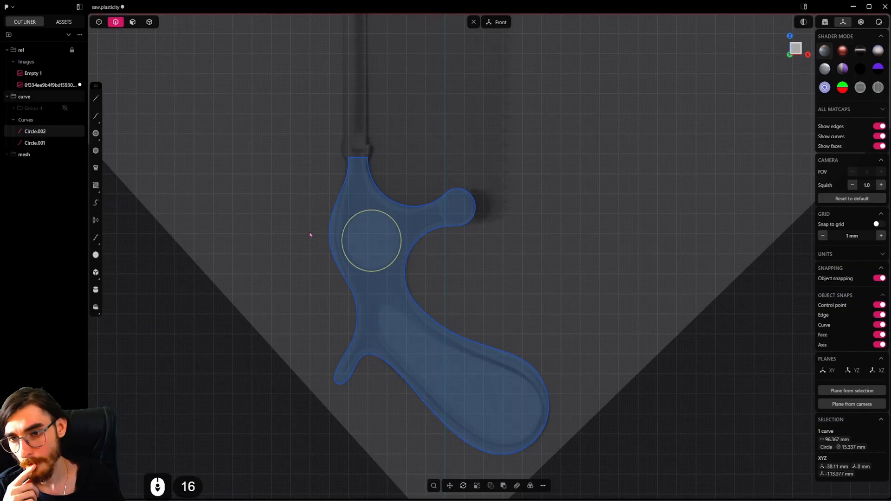
scroll(310, 235, "down", 4)
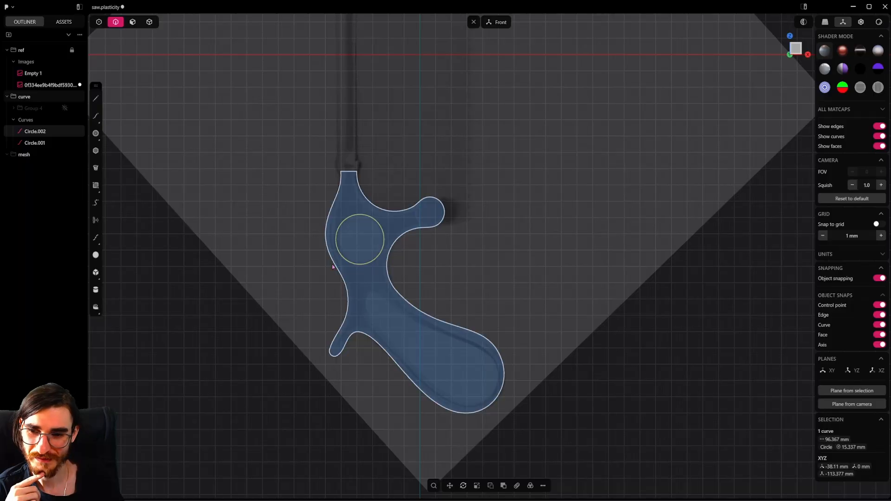
scroll(390, 255, "up", 5)
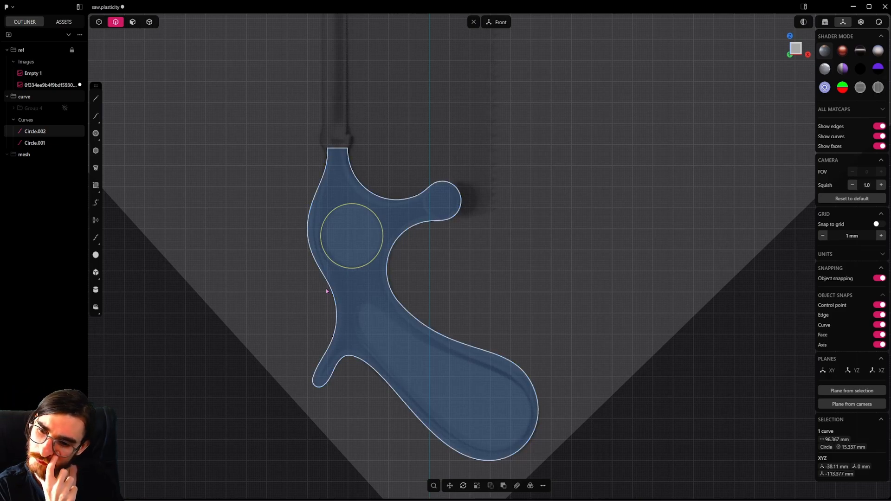
scroll(355, 269, "down", 5)
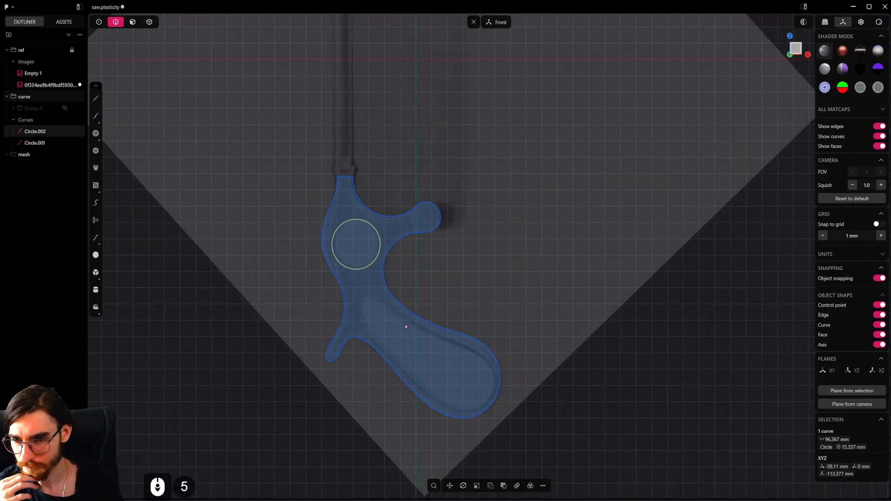
scroll(406, 326, "up", 4)
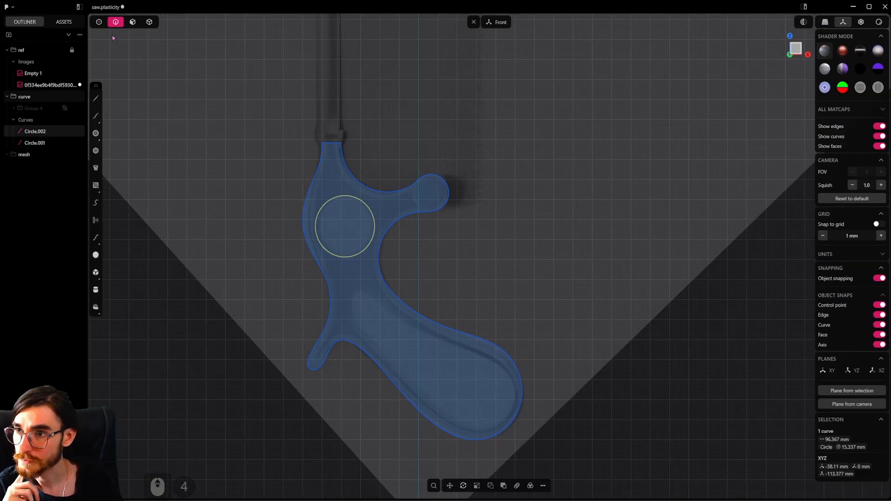
Step: Offset the joined handle outline inward by about 7.3 mm
double_click(484, 346)
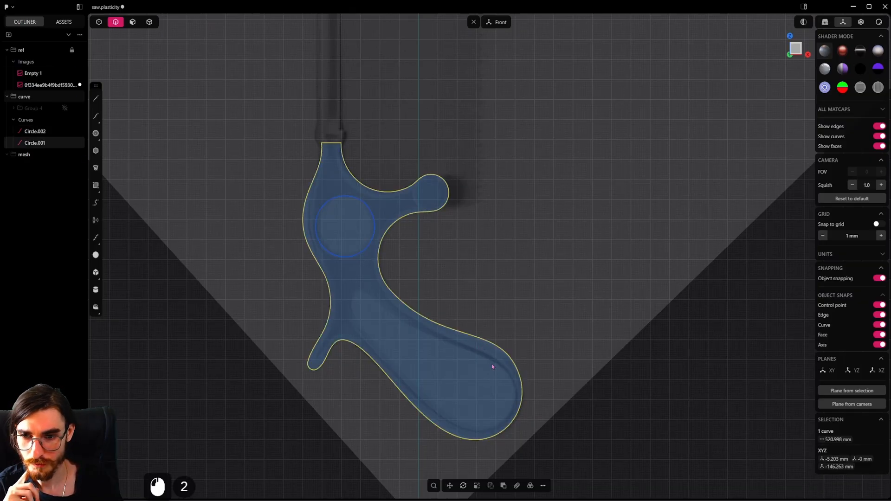
key("o")
left_click_drag(346, 361, 355, 368)
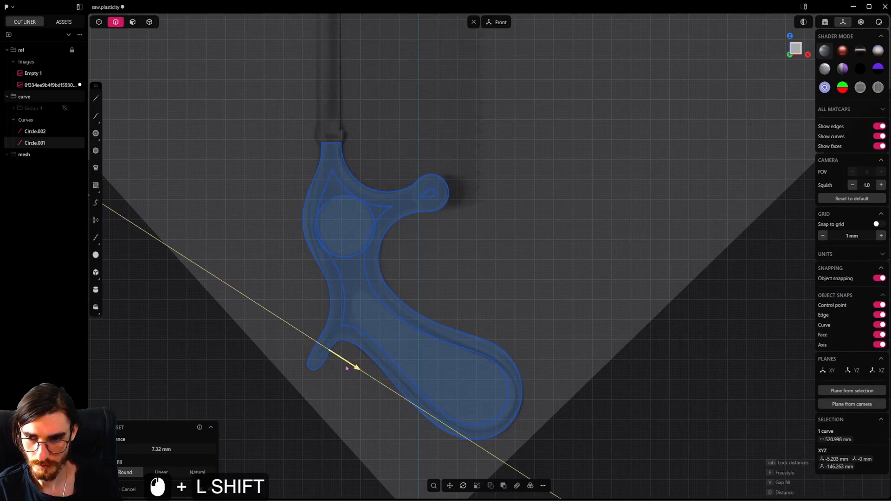
left_click_drag(346, 366, 347, 368, "shift")
right_click(356, 392)
Step: Draw a slanted line about 24.9 mm long across the inner offset curve where the grip begins, below the neck
scroll(348, 320, "up", 9)
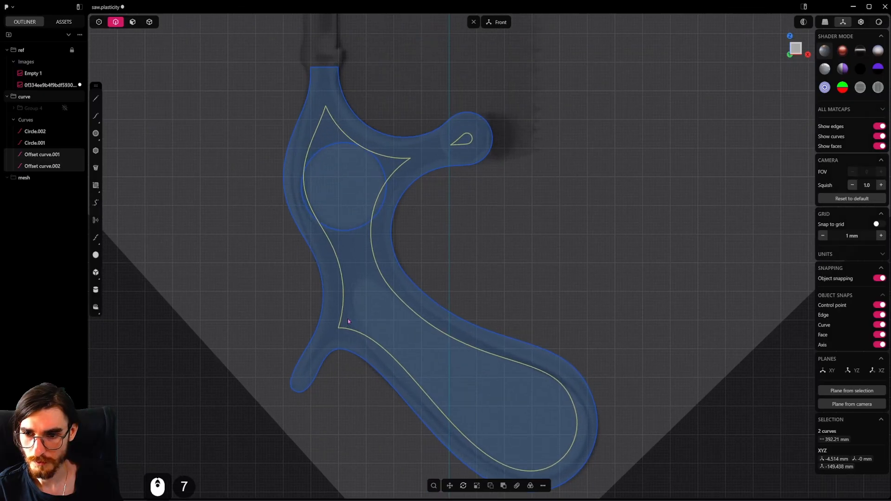
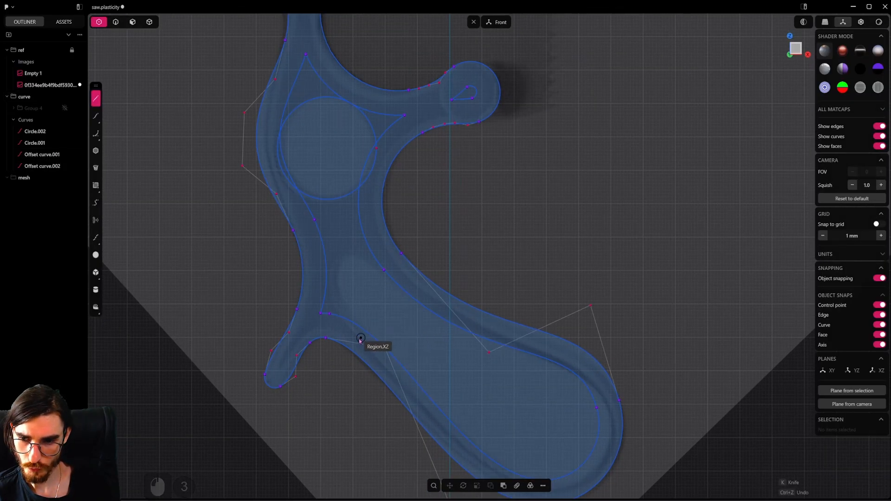
left_click(356, 339)
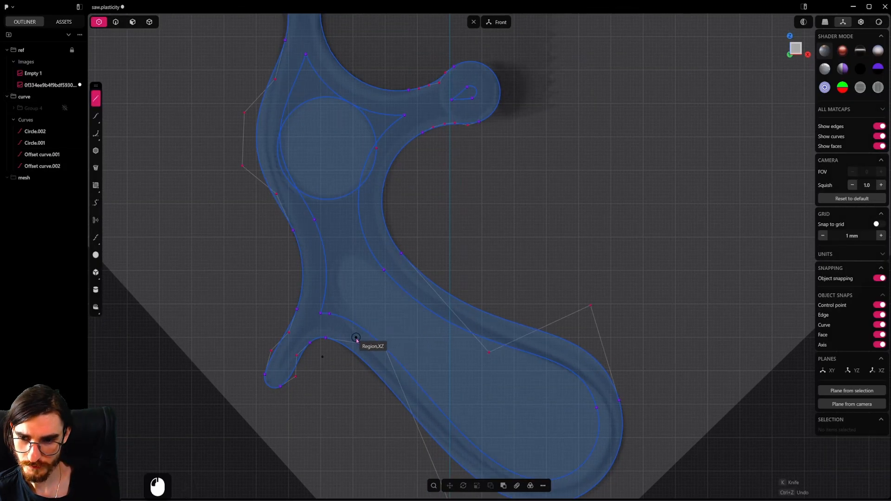
left_click(409, 276)
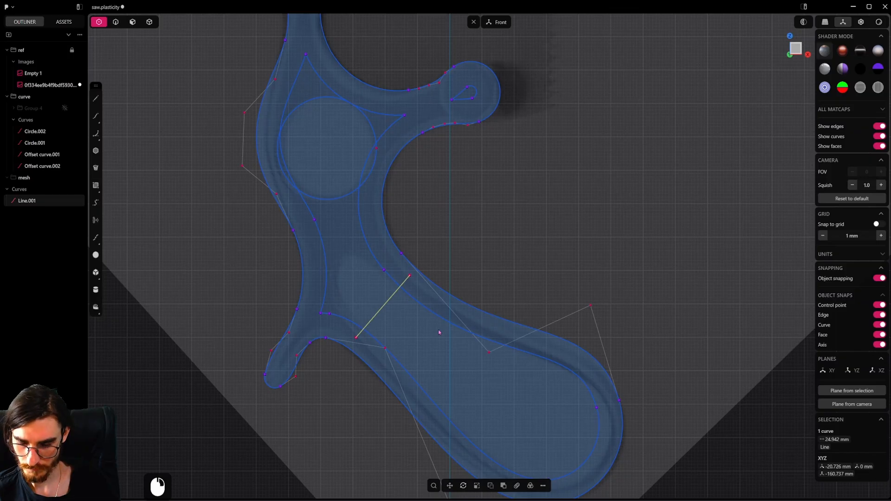
Step: Cut the large offset curve with the slanted line, then delete its upper part and the line
key("2")
left_click(420, 301)
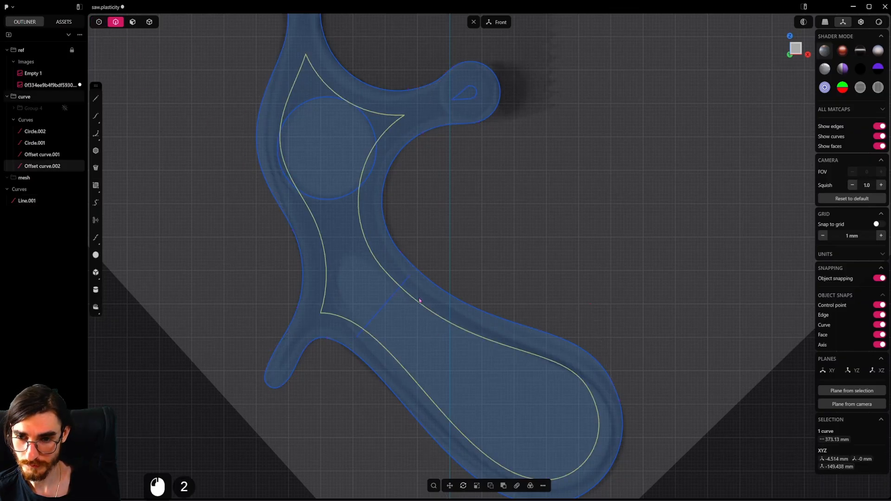
key("shift+c")
left_click(403, 327)
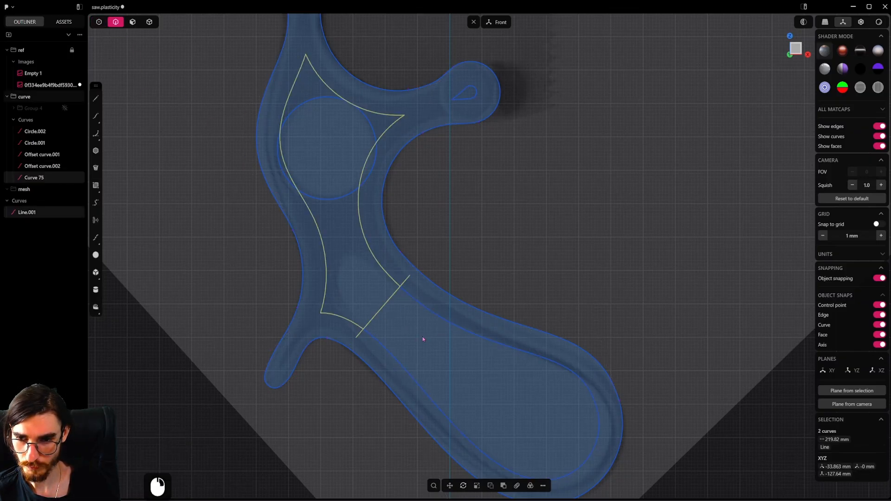
key("x")
Step: Draw a short slanted line about 6.6 mm long across the lower-left branch of the open grip offset curve, near its upper end
scroll(381, 272, "up", 3)
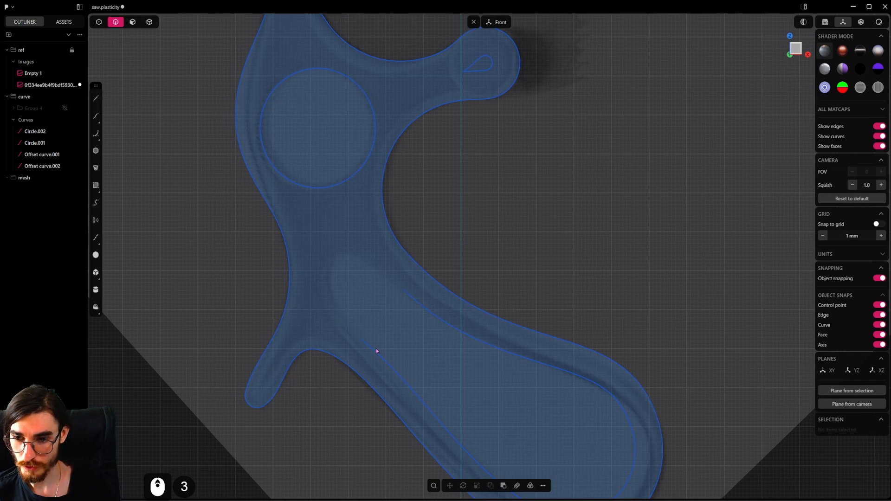
left_click(387, 367)
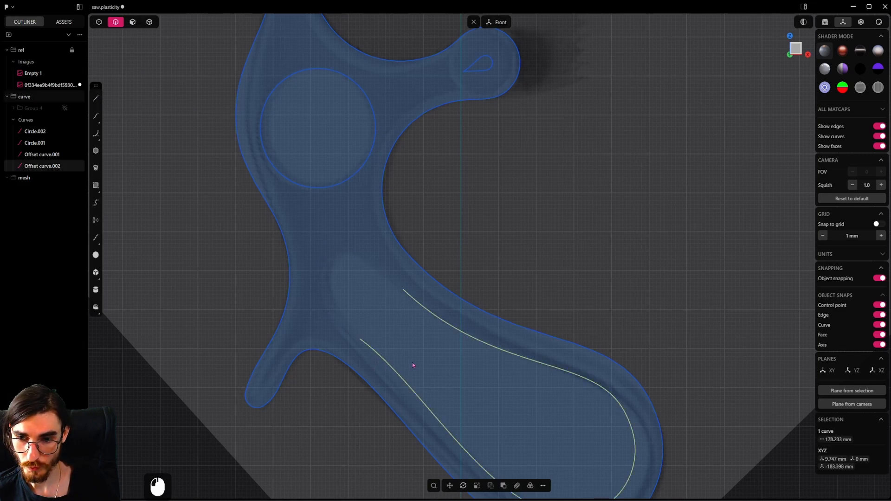
left_click(96, 98)
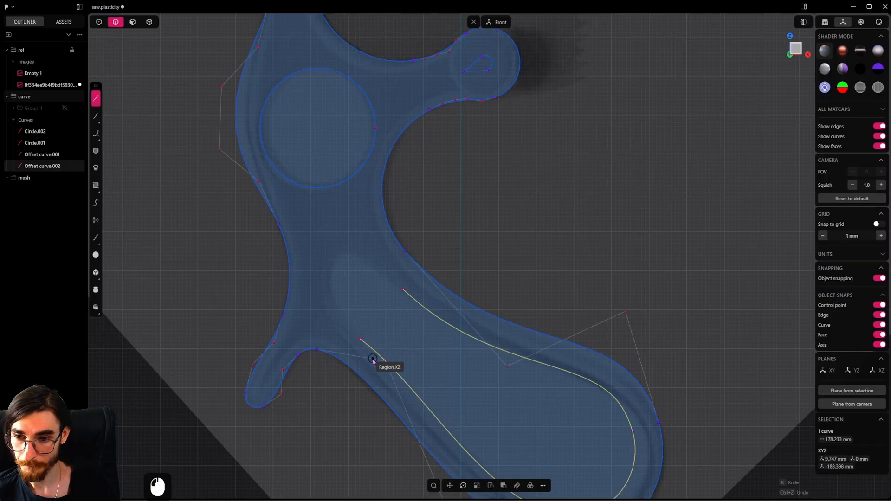
left_click(372, 360)
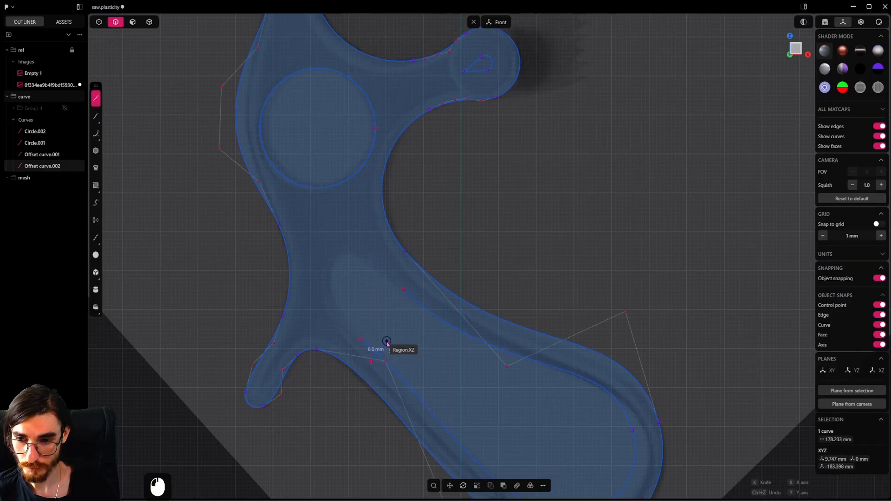
left_click(387, 342)
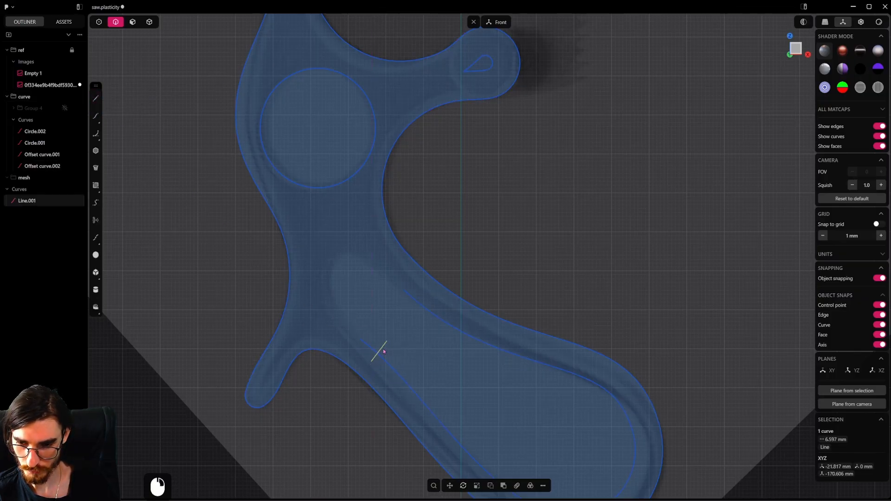
Step: Trim the offset curve's stub above the short slanted line, then delete the line
key("t")
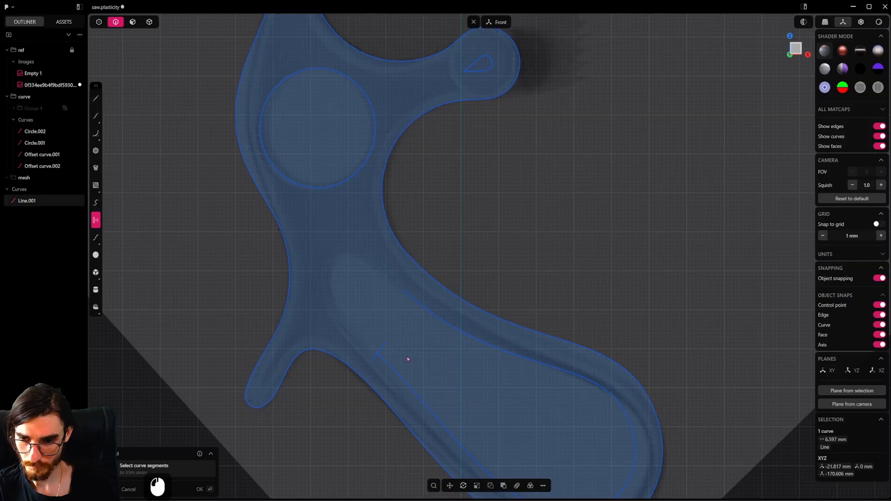
key("Escape")
left_click(378, 348)
key("x")
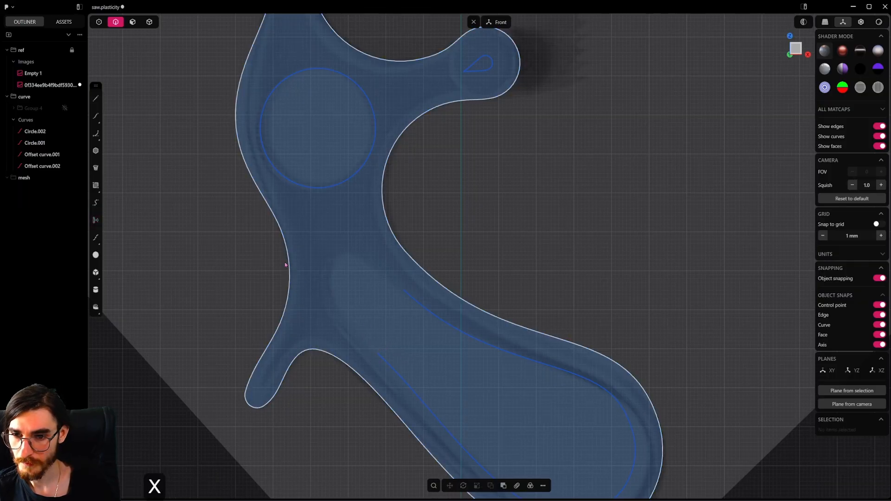
Step: Draw a control-point spline following the rounded upper end of the grip recess, connecting the two open ends of the offset curve
left_click(96, 115)
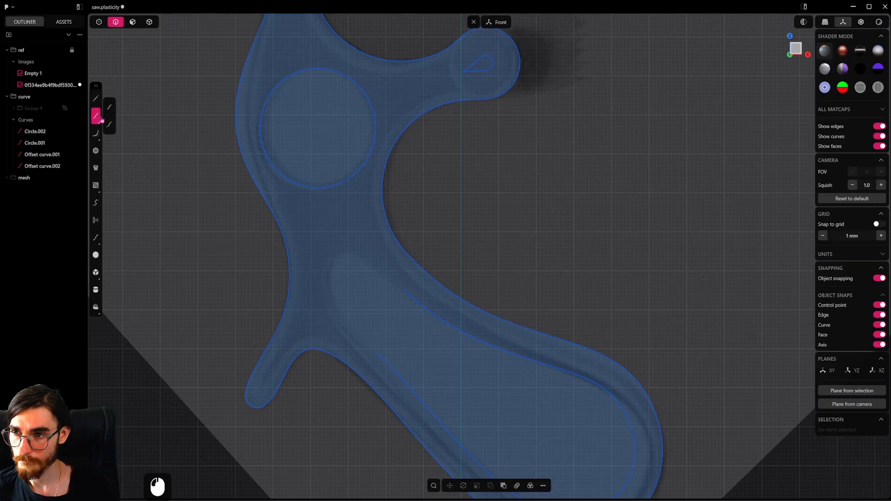
scroll(385, 362, "up", 3)
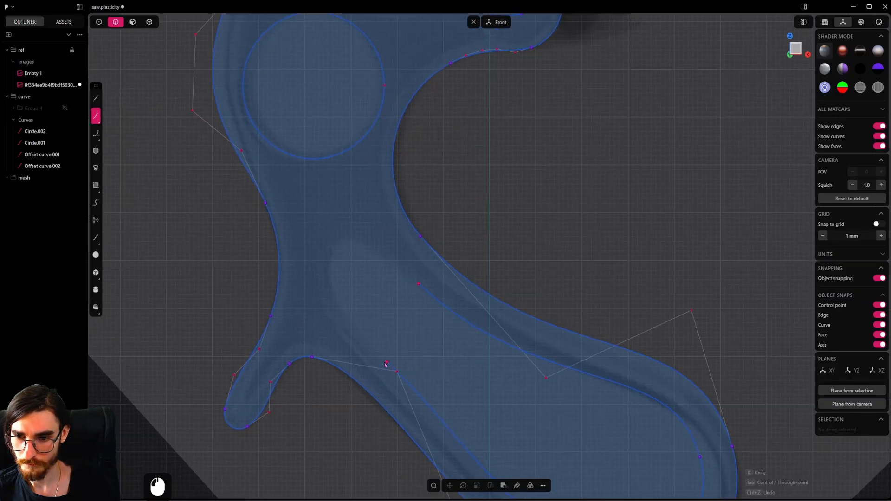
left_click(362, 338)
left_click(337, 302)
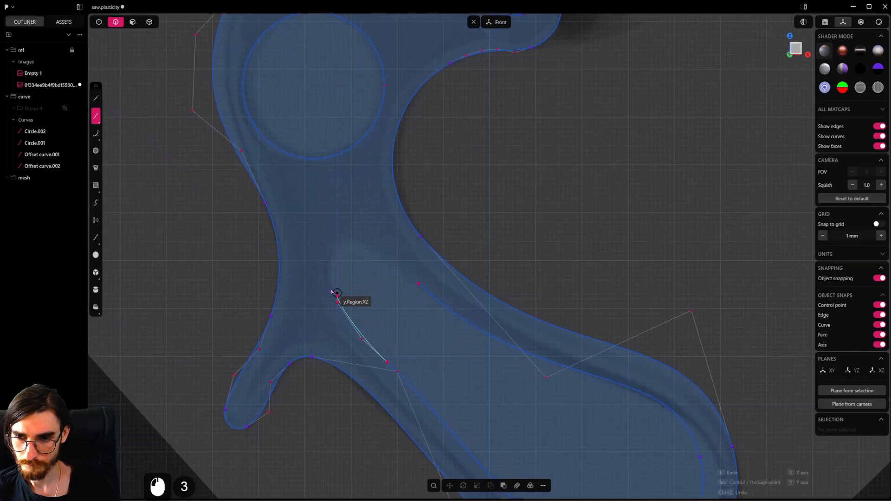
left_click(330, 273)
left_click(340, 248)
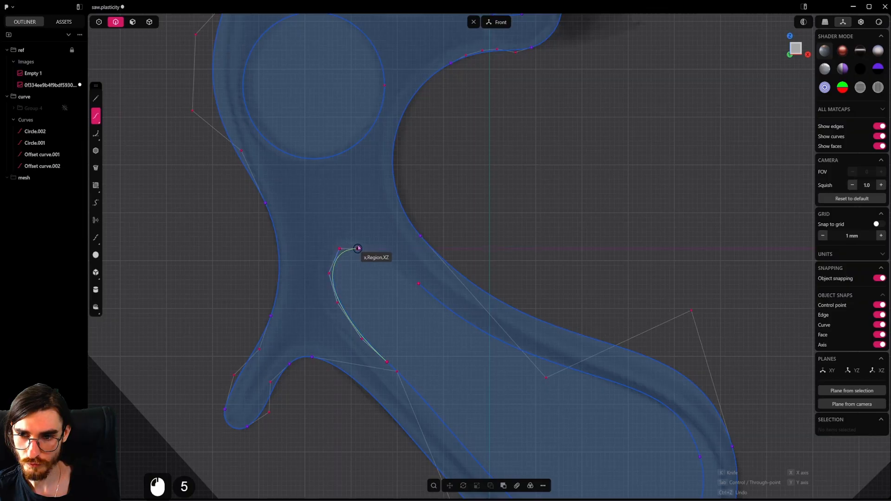
left_click(365, 249)
left_click(391, 261)
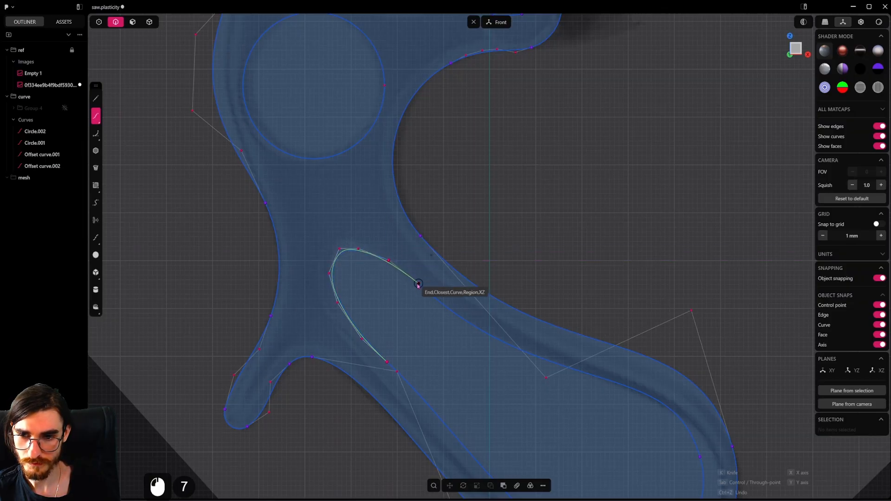
left_click(419, 283)
right_click(418, 283)
Step: Move three control points of the grip-end spline, two at its upper right and one at its lower left, outward to match the reference recess
left_click(99, 22)
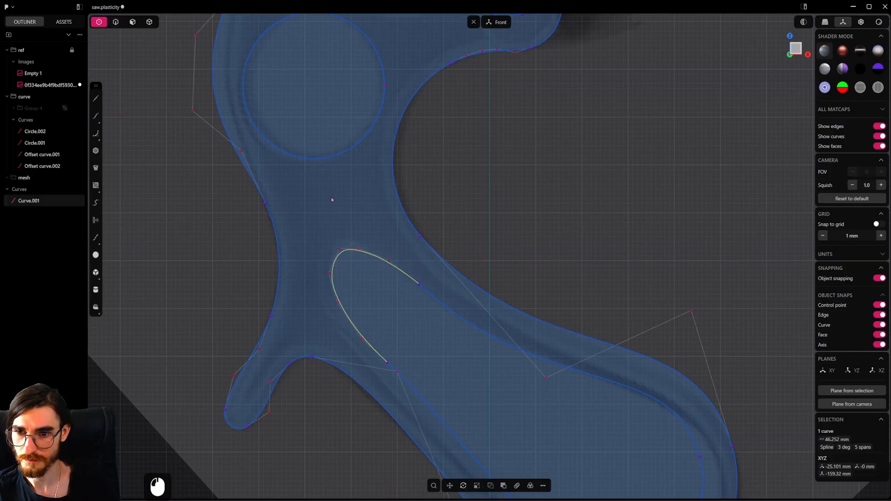
left_click(358, 248)
key("g")
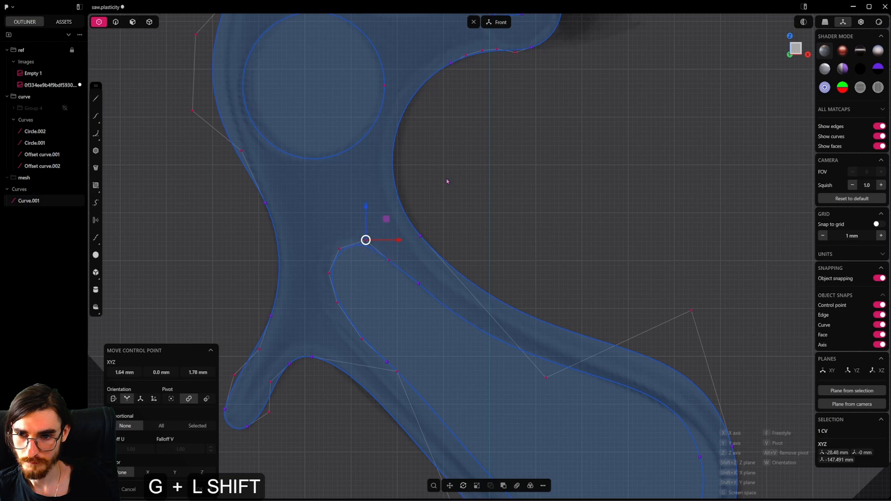
left_click(475, 193, "shift")
scroll(411, 243, "up", 2)
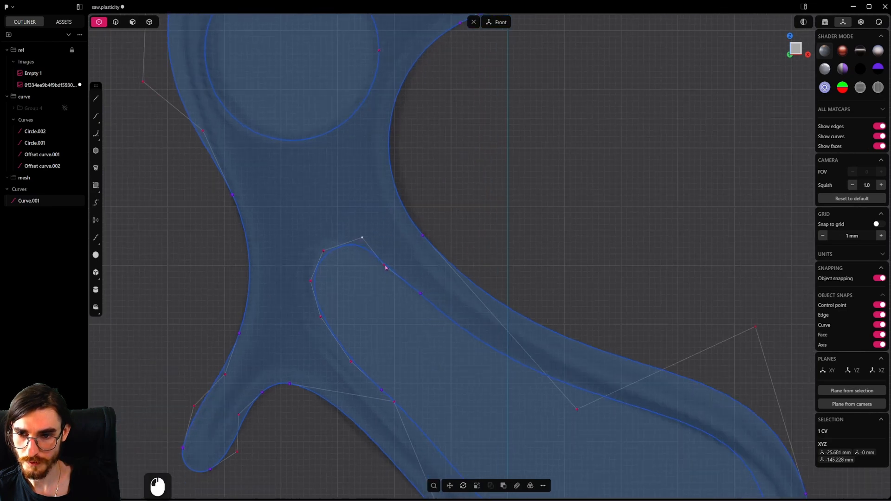
left_click(384, 263)
key("g")
left_click(455, 261, "shift")
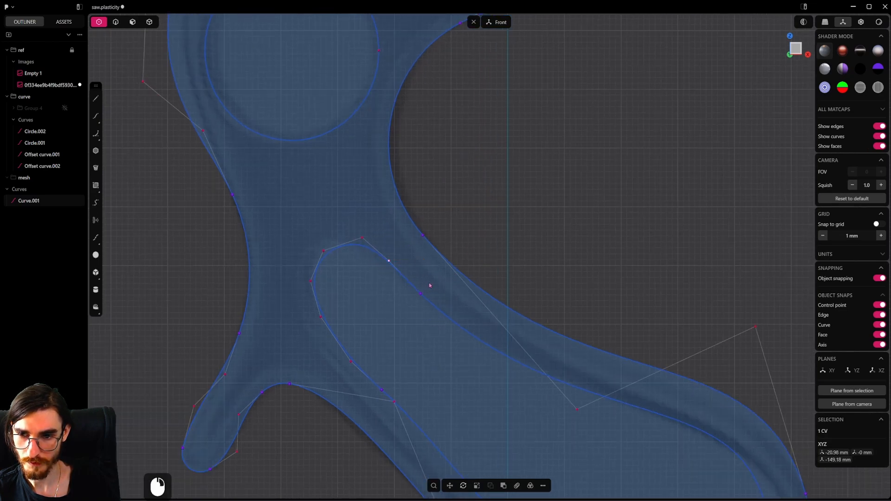
left_click(323, 319)
key("g")
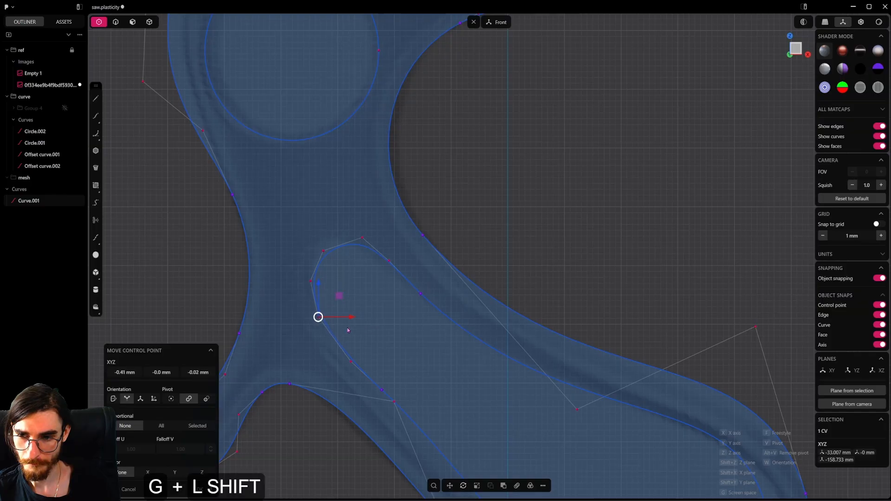
right_click(382, 329)
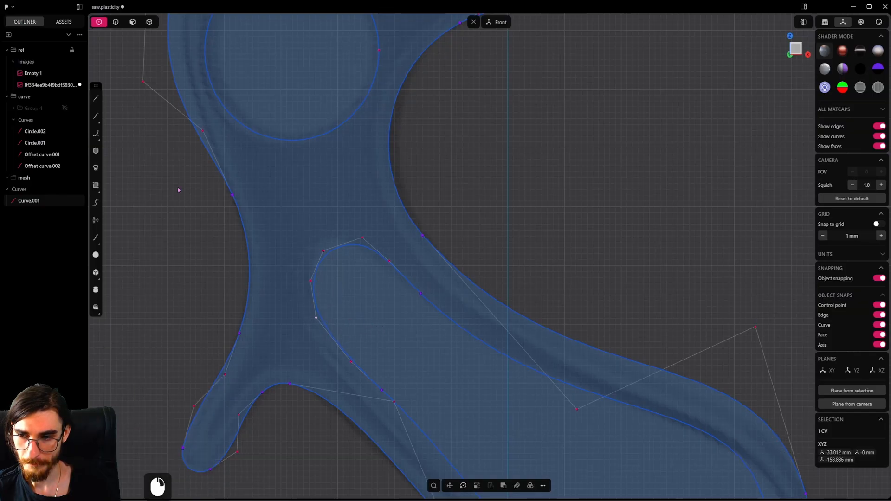
Step: Draw a slanted line about 23.8 mm long across both sides of the grip-end spline
left_click(116, 22)
left_click(411, 377)
scroll(417, 381, "down", 7)
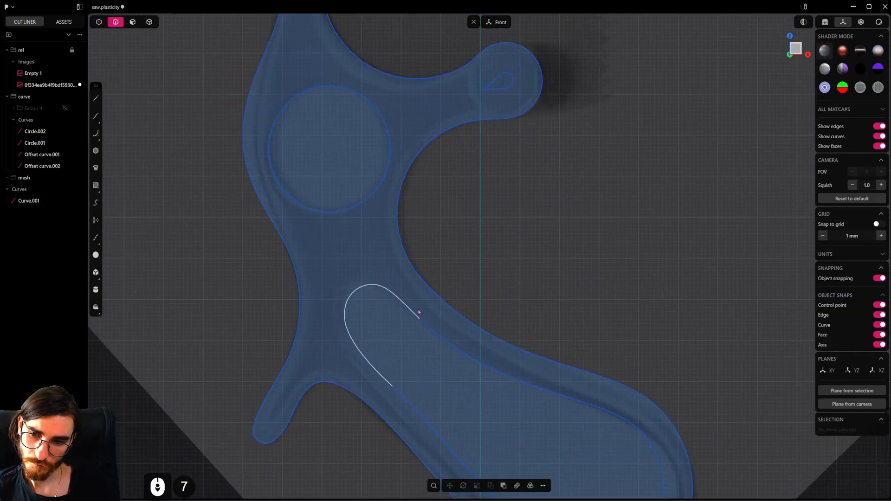
left_click(96, 98)
left_click(408, 305)
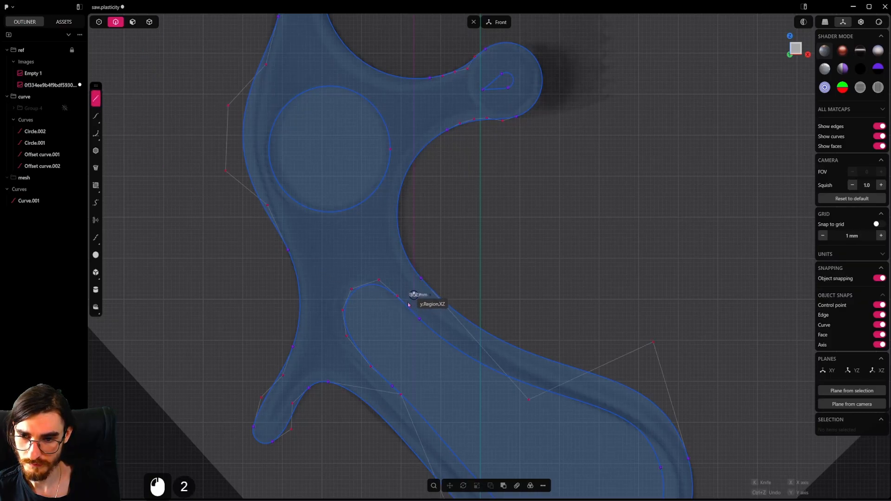
left_click(353, 367)
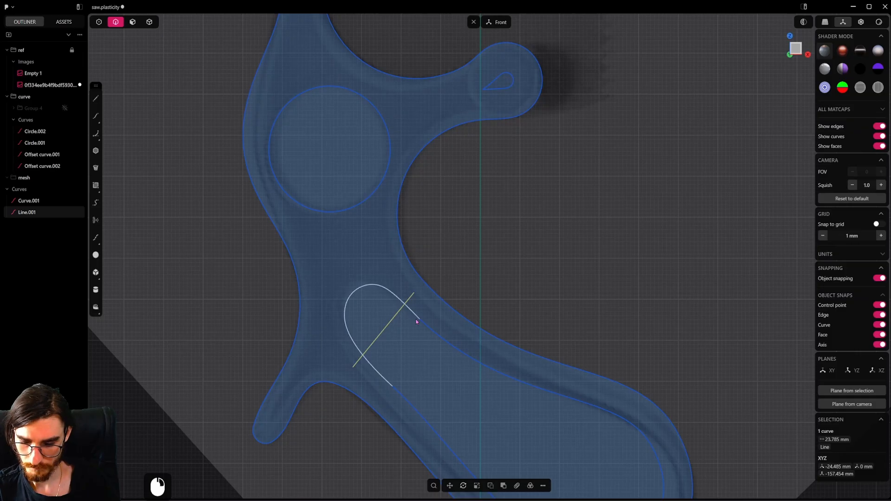
Step: Trim both spline ends below the slanted line, then delete the line
key("t")
left_click(377, 371)
key("Escape")
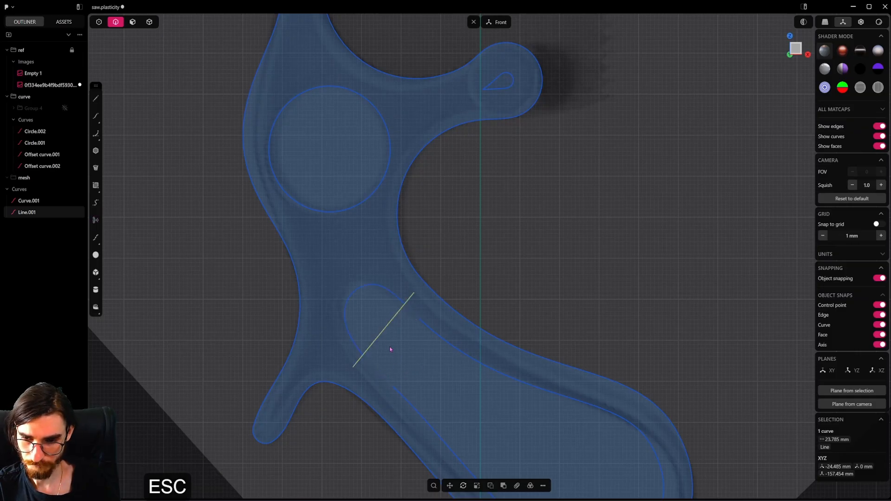
key("x")
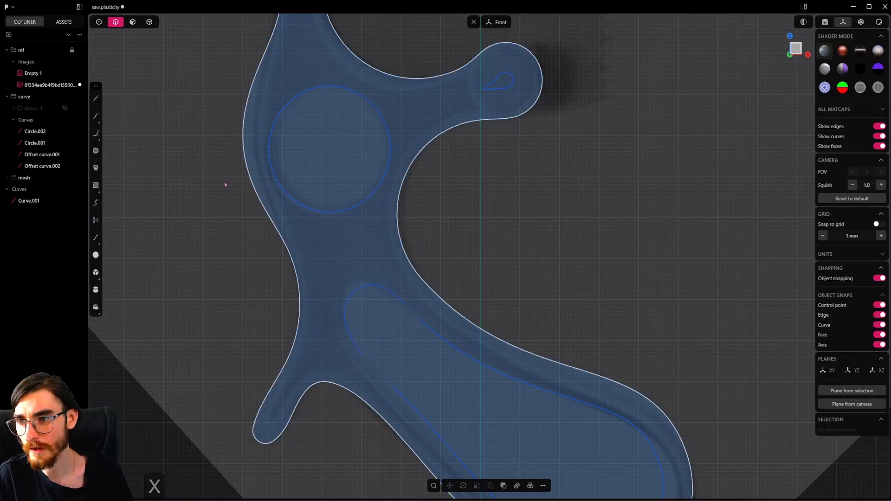
Step: Bridge the lower-left gap between the spline and the offset curve with G1 continuity at both ends
key("1")
scroll(374, 352, "up", 4)
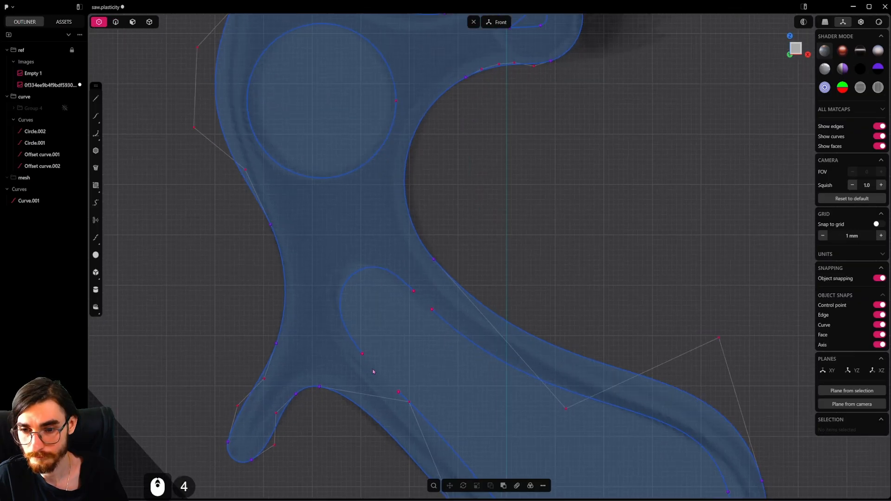
left_click(399, 393)
left_click(359, 351, "shift")
key("shift+b")
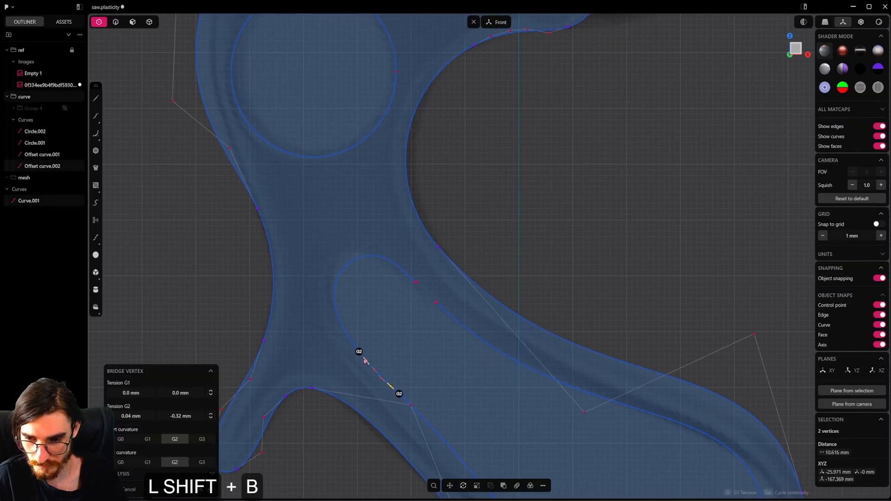
scroll(404, 369, "up", 9)
key("Tab")
key("Tab")
key("Tab")
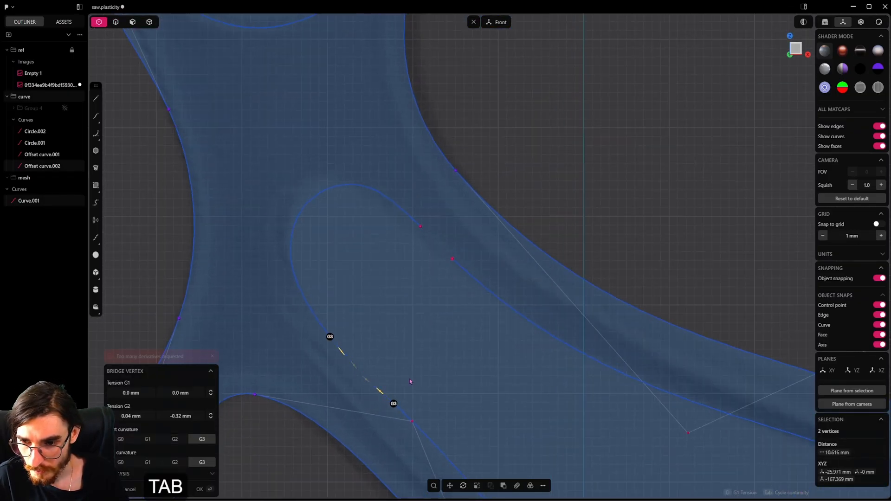
left_click(416, 314)
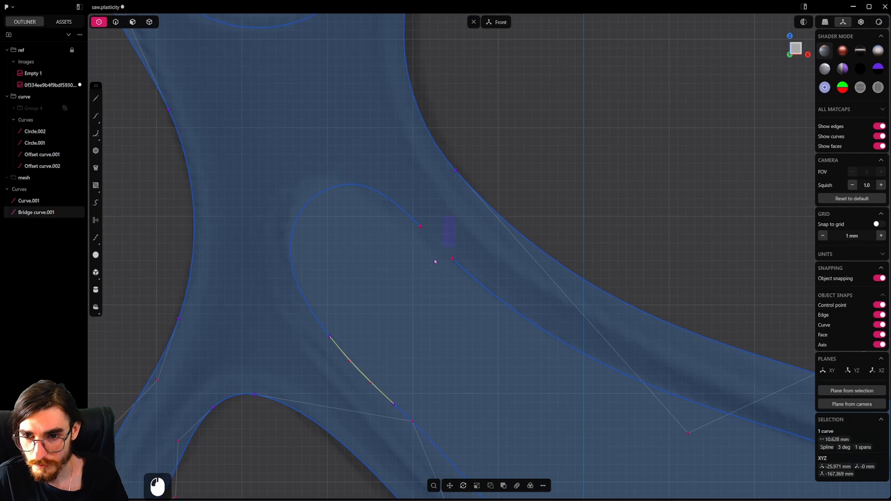
Step: Bridge the upper-right gap between the spline and the offset curve with G1 continuity at both ends
left_click_drag(434, 261, 409, 275)
key("shift+b")
key("Tab")
key("Tab")
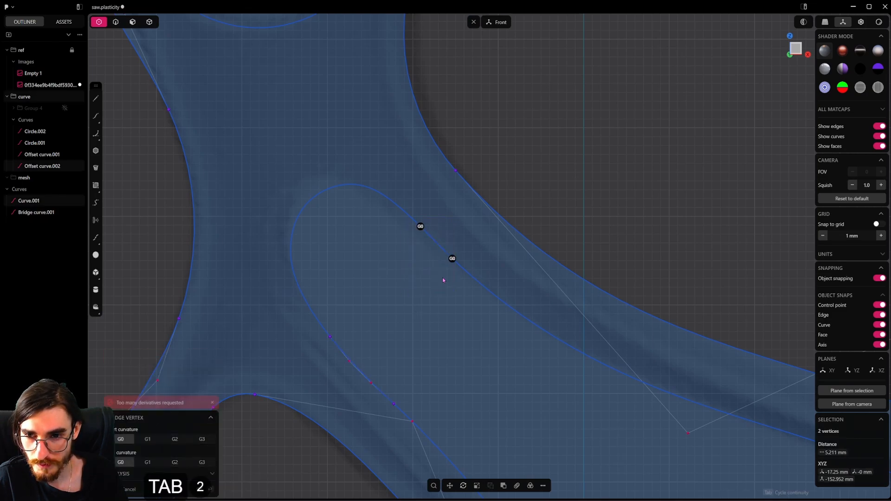
key("Tab")
left_click(444, 284)
Step: Select the grip offset curve, the end spline and both bridge curves, and join them into one closed curve
left_click(115, 22)
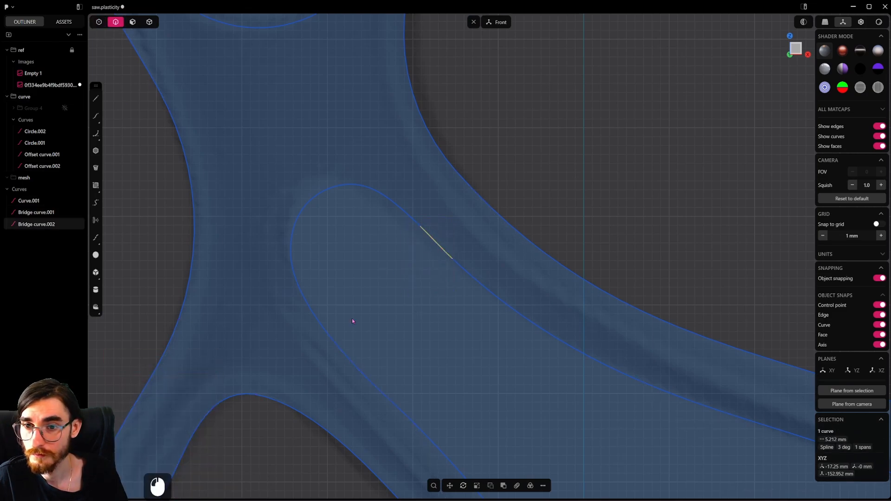
left_click(352, 319)
scroll(367, 330, "down", 6)
scroll(489, 354, "down", 11)
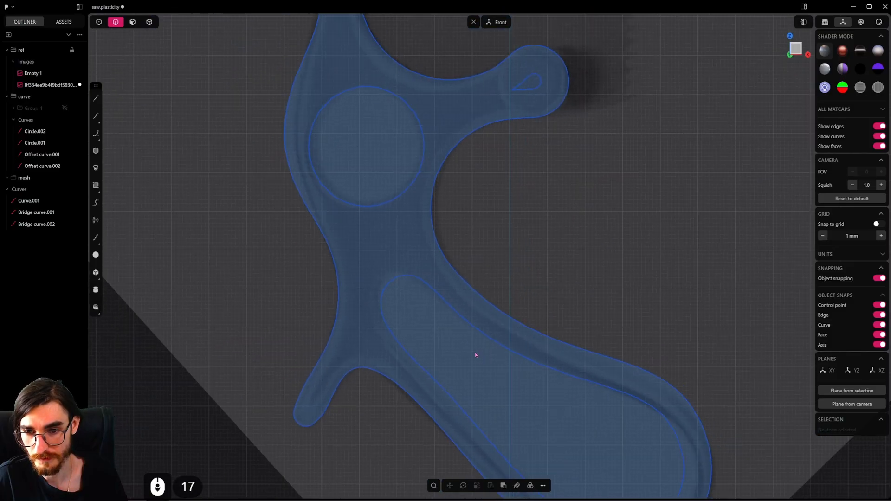
left_click(441, 299)
left_click(431, 295, "shift")
left_click(383, 301, "shift")
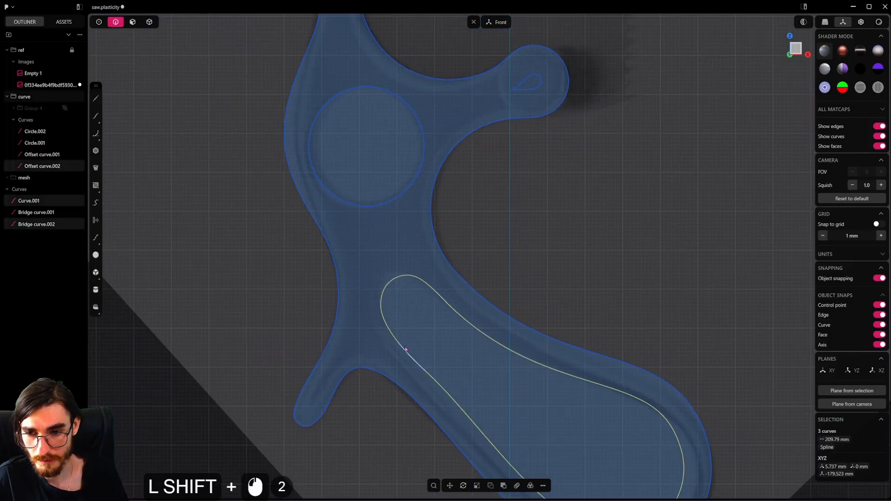
left_click(408, 363, "shift")
key("j")
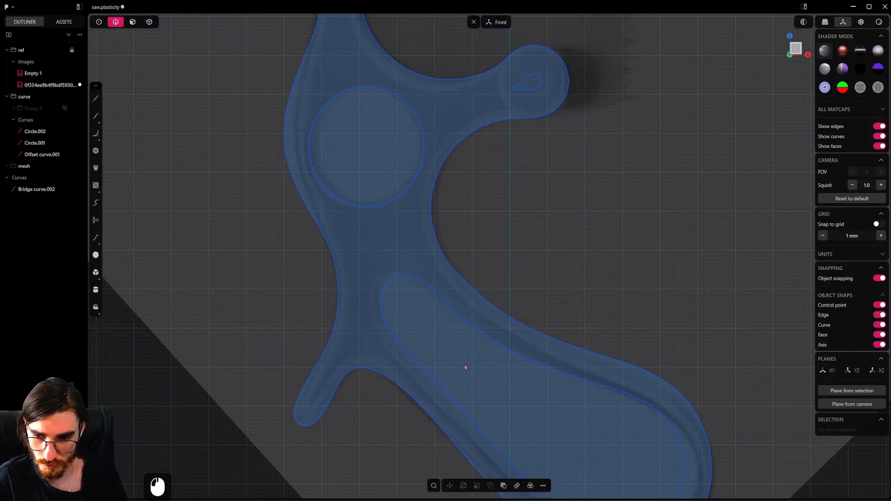
Step: Try enlarging the small teardrop-shaped offset curve inside the upper-right arm's round end, and delete that curve
scroll(466, 364, "down", 15)
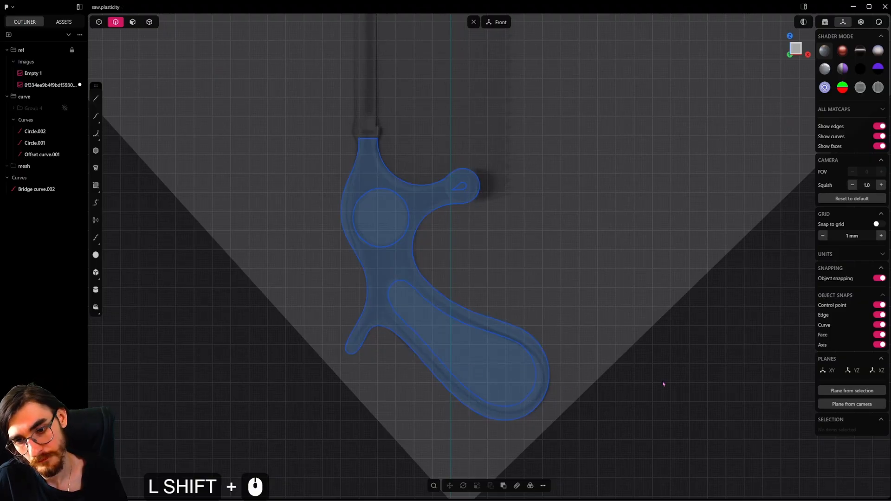
middle_click_drag(500, 283, 505, 312, "shift")
left_click(469, 216)
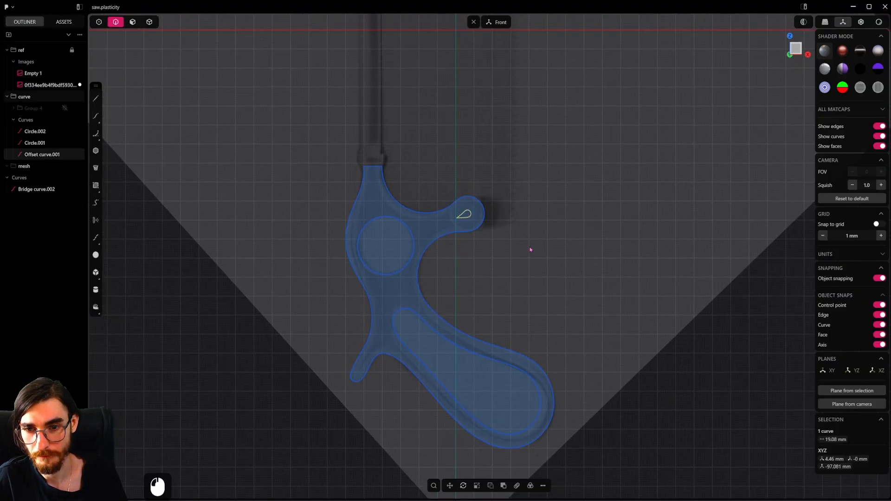
scroll(469, 207, "up", 20)
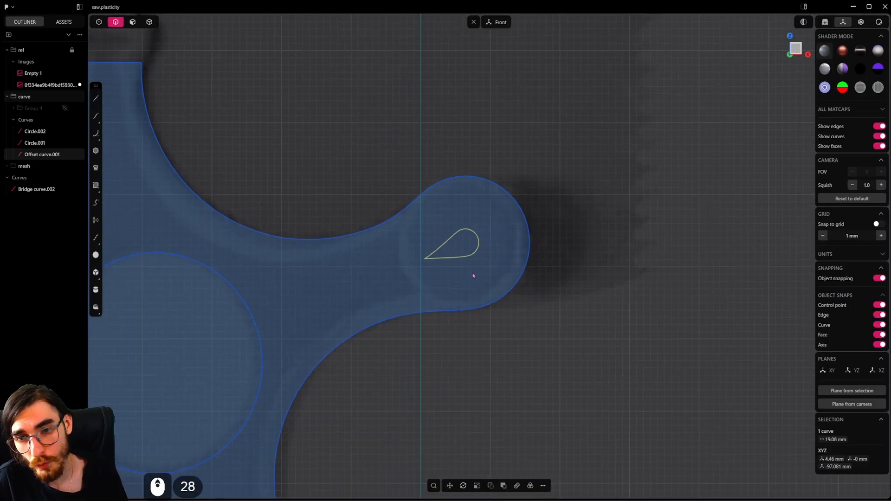
key("s")
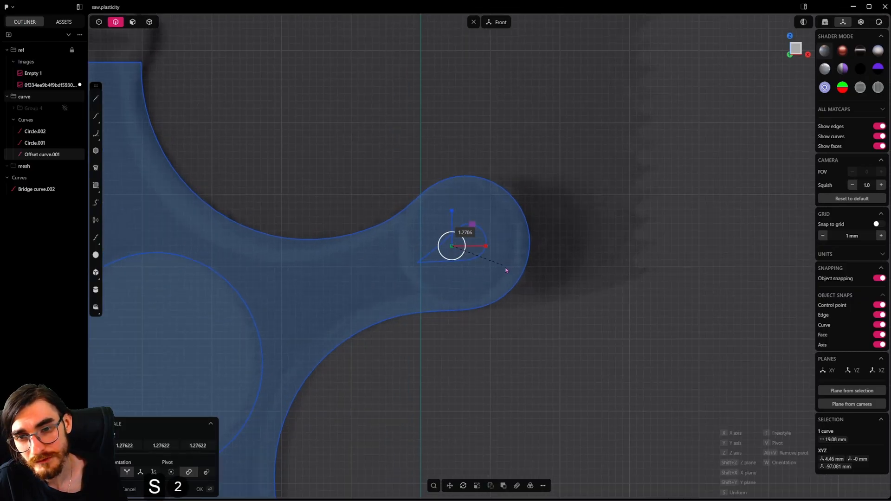
left_click(523, 277)
scroll(556, 292, "down", 12)
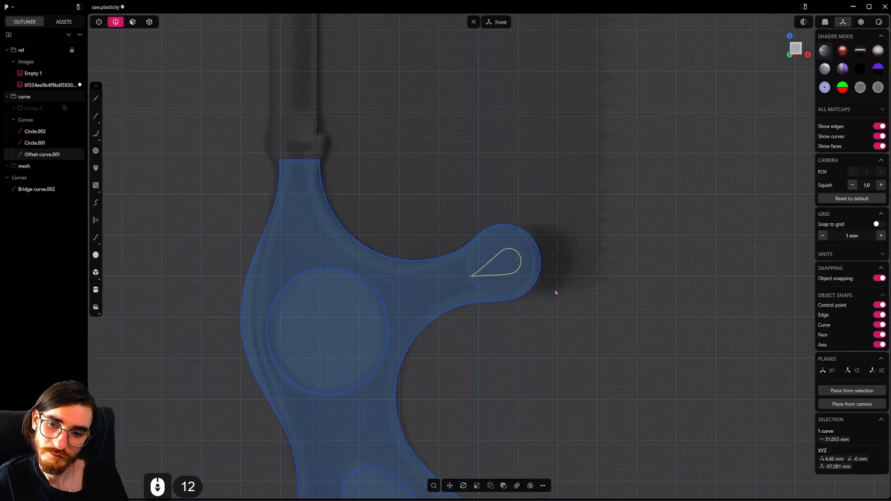
key("Delete")
Step: Draw a circle of about 3.5 mm radius concentric with the upper-right arm's round end
scroll(547, 293, "down", 6)
scroll(276, 198, "down", 2)
scroll(275, 199, "up", 4)
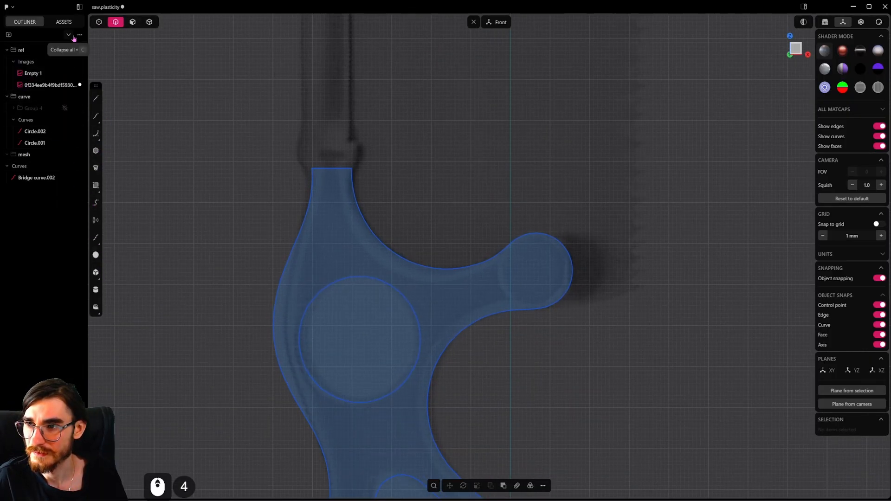
left_click(96, 133)
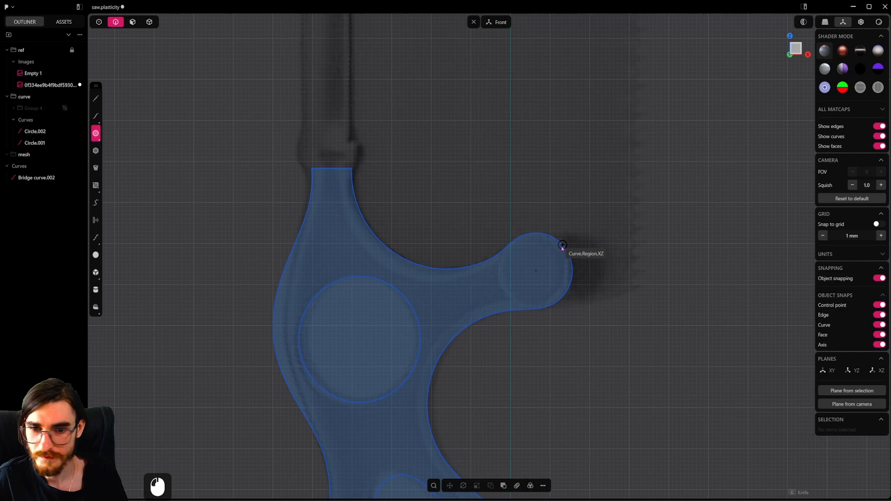
left_click(536, 271)
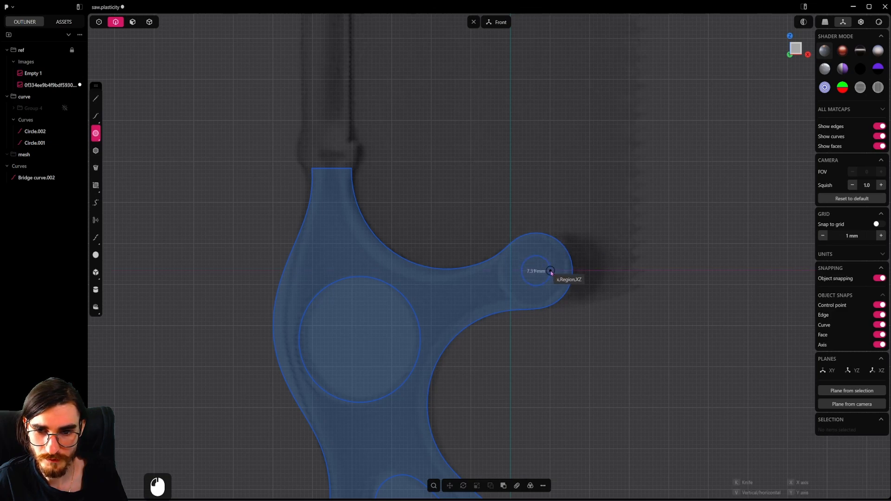
left_click(551, 271)
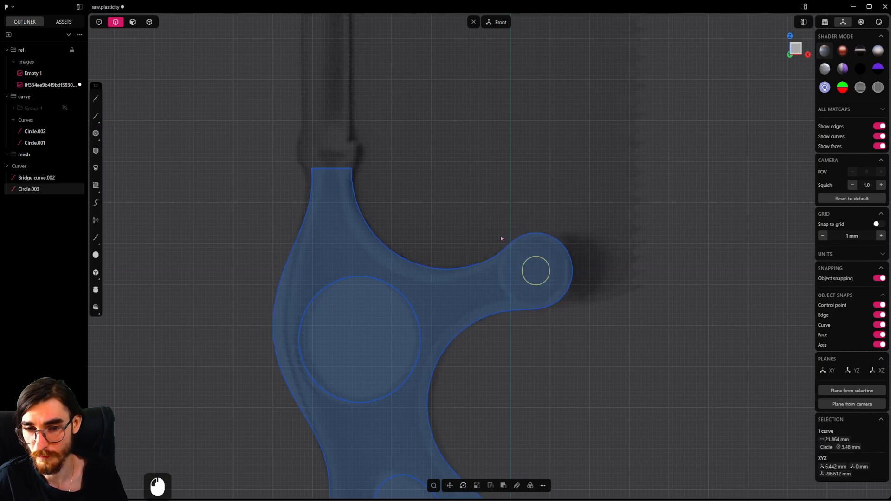
Step: Extrude the handle region 13.94 mm into a solid, leaving both circles and the inset grip area open
middle_click_drag(502, 238, 525, 321)
middle_click_drag(534, 332, 567, 325, "shift")
middle_click_drag(543, 377, 518, 325, "shift")
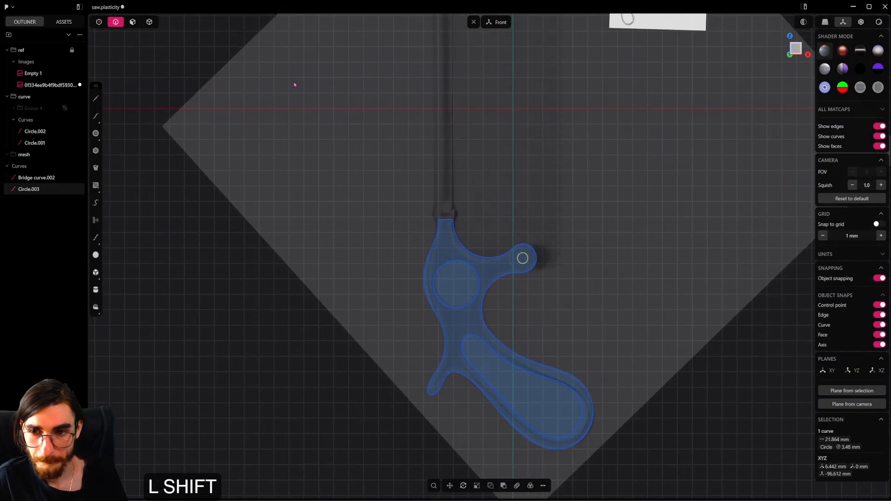
left_click(132, 21, "shift")
left_click(117, 22, "shift")
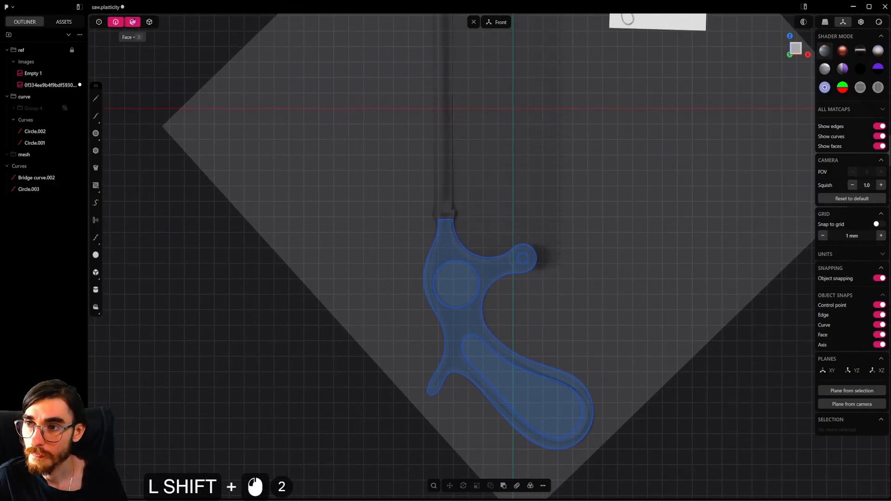
left_click(492, 267)
scroll(505, 319, "up", 5)
middle_click_drag(495, 307, 498, 342)
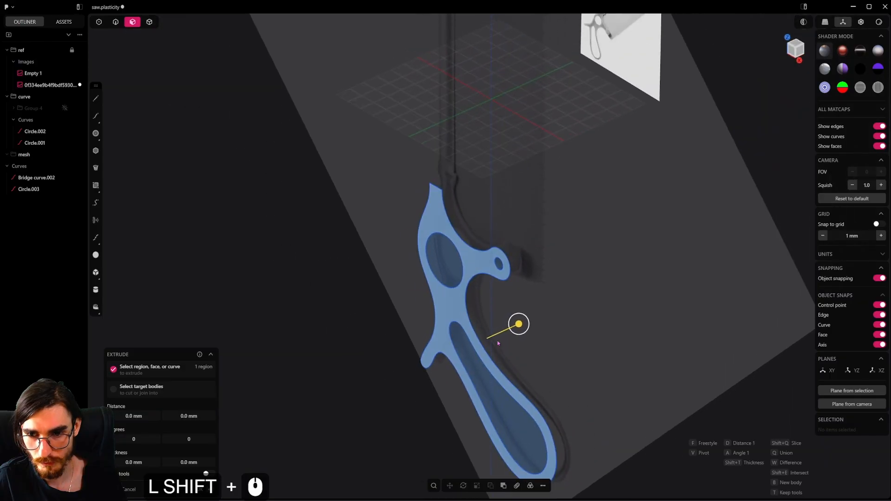
left_click_drag(519, 325, 372, 390)
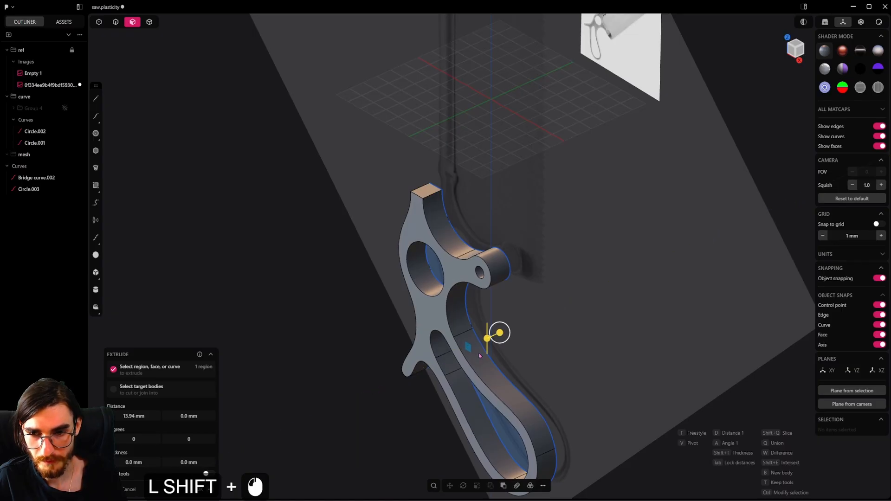
right_click(545, 340)
Step: Move the extruded handle solid 6.97 mm along Y so it is centred on the curve plane
middle_click_drag(545, 339, 483, 345, "alt")
scroll(483, 344, "down", 6)
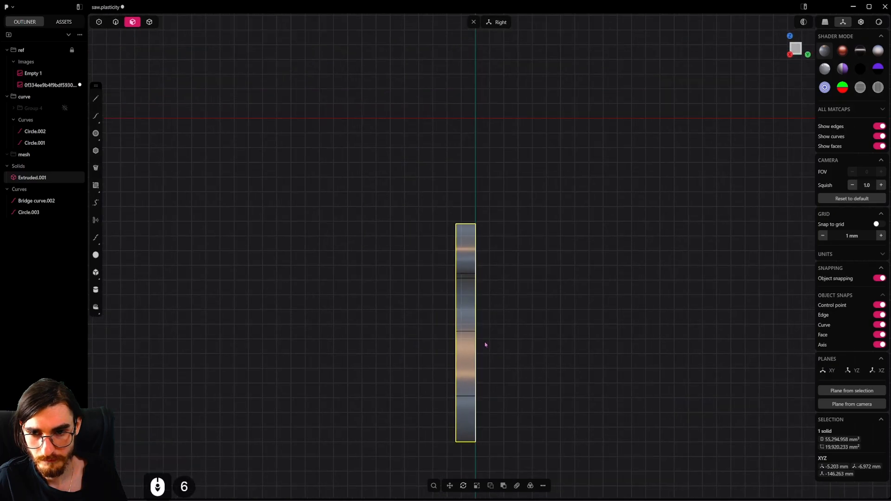
key("g")
key("y")
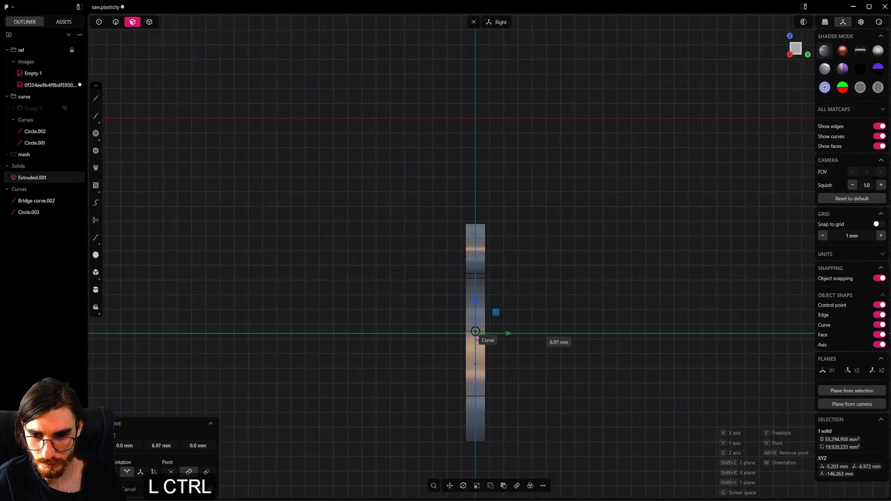
left_click(509, 349)
middle_click_drag(510, 349, 587, 354, "alt")
left_click(483, 299)
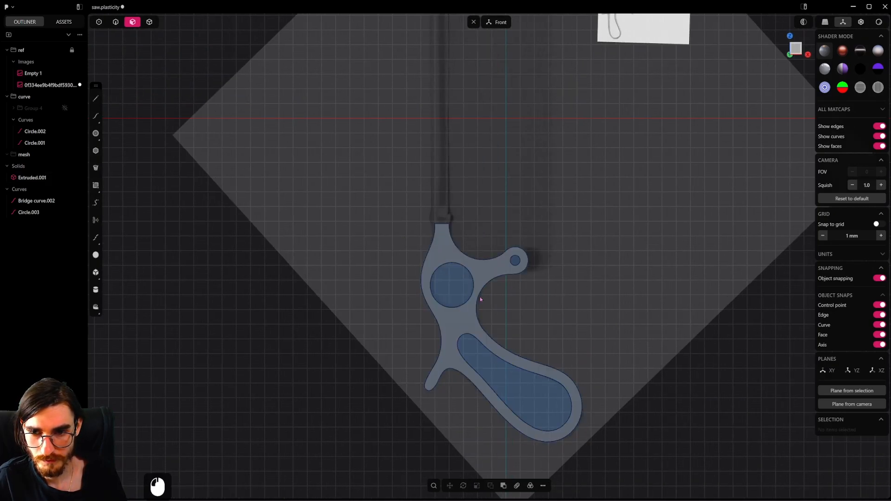
Step: Move the inset grip curve and the small arm circle into the curve group
scroll(480, 298, "up", 5)
left_click(25, 201)
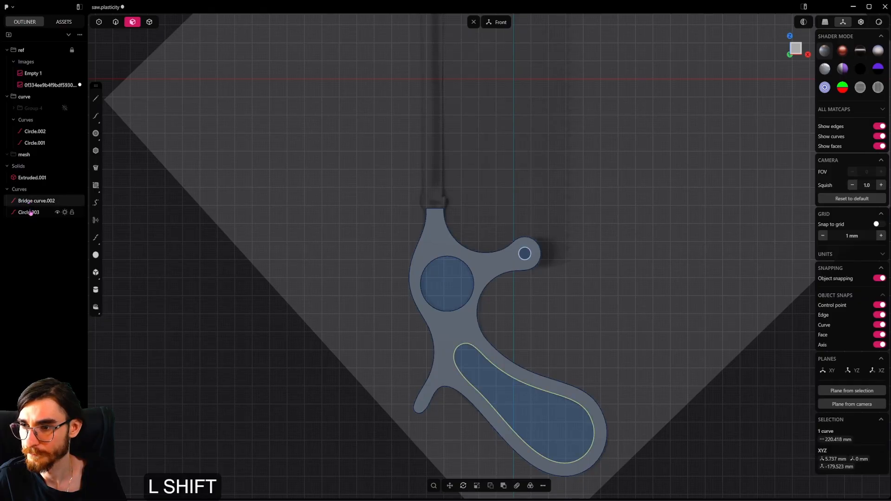
left_click(28, 212, "shift")
left_click_drag(26, 202, 47, 130)
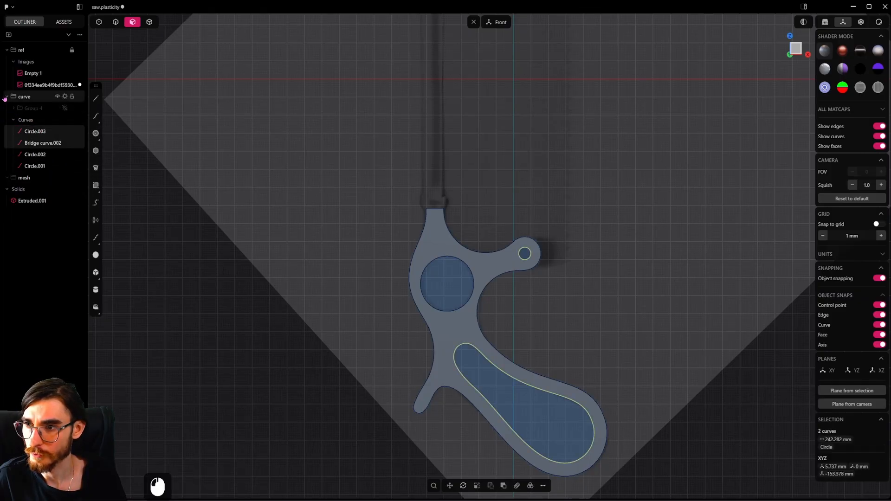
Step: Hide the curve group so only the extruded handle solid is shown over the reference
left_click(7, 97)
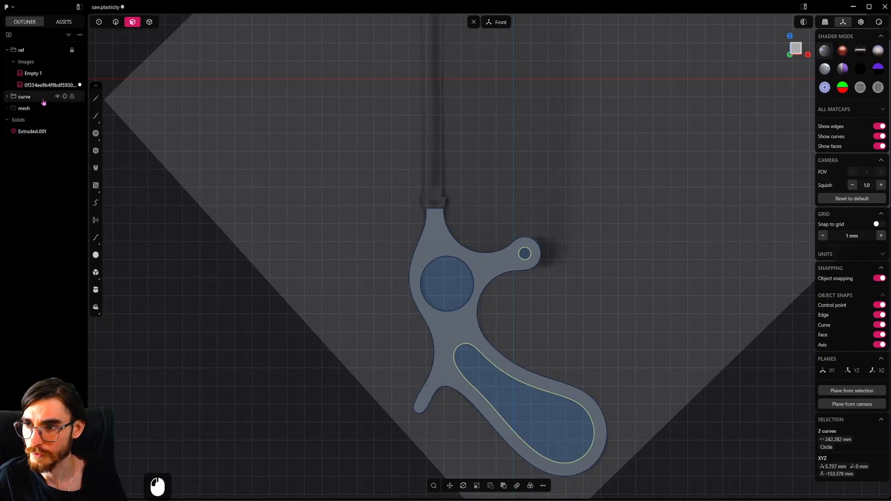
left_click(8, 97)
left_click(58, 97)
left_click(65, 97)
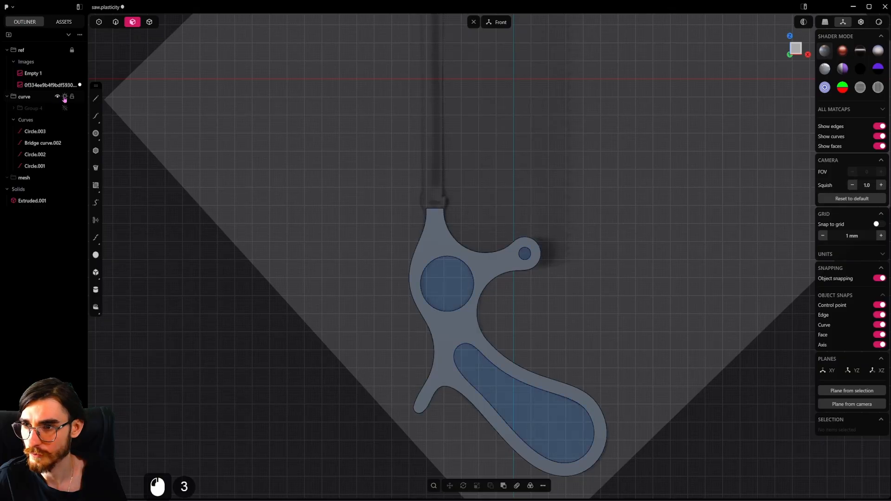
left_click(65, 97)
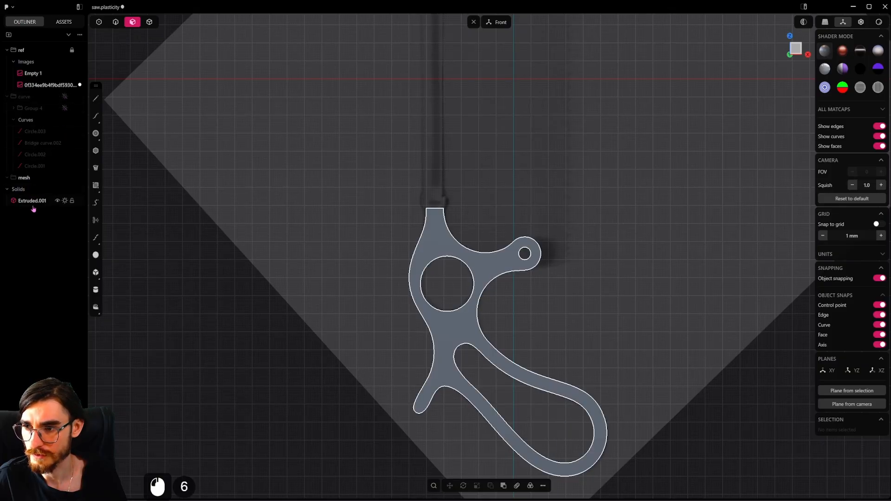
Step: Place the extruded handle solid in the mesh group and save the file
double_click(29, 203)
key("ctrl+s")
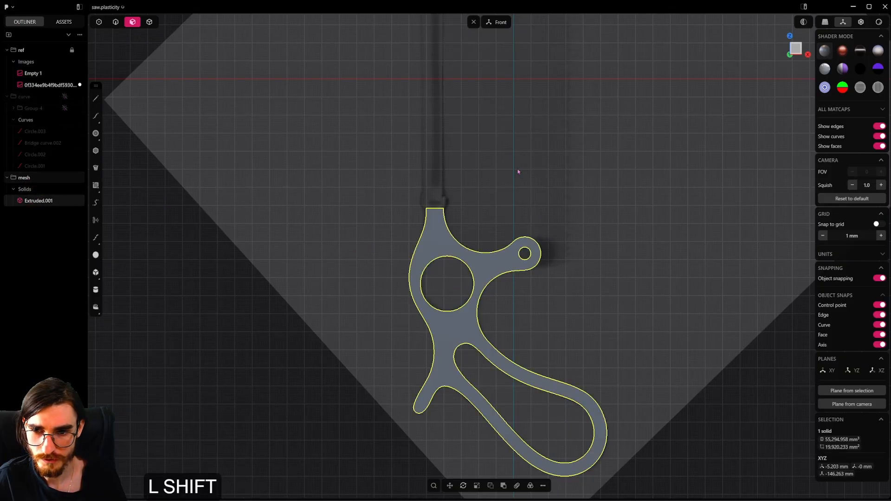
scroll(523, 259, "down", 6)
scroll(509, 278, "down", 3)
middle_click_drag(508, 278, 450, 308, "shift")
scroll(481, 233, "up", 10)
left_click(115, 23)
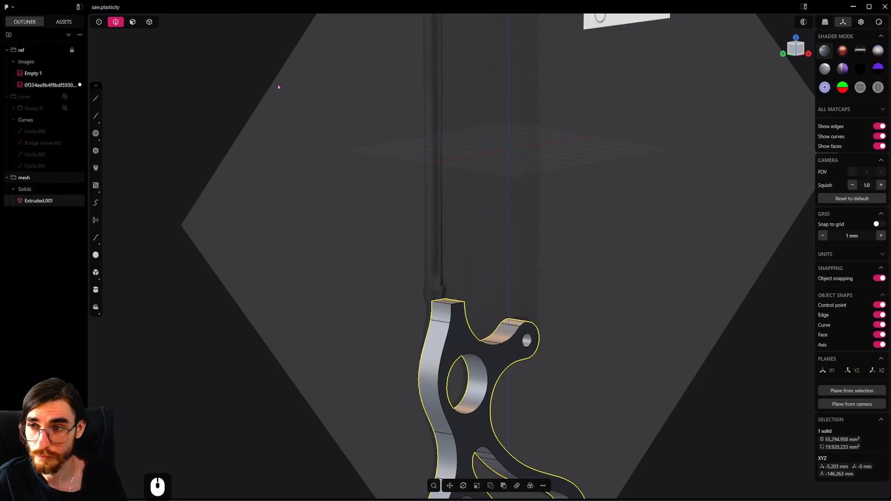
left_click(133, 20)
left_click(449, 304)
left_click(448, 302)
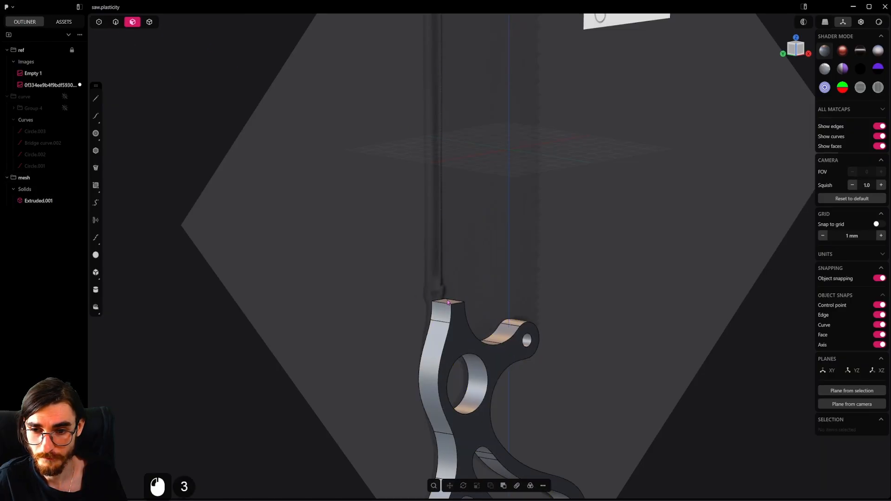
left_click(448, 302)
middle_click_drag(444, 304, 293, 351, "alt")
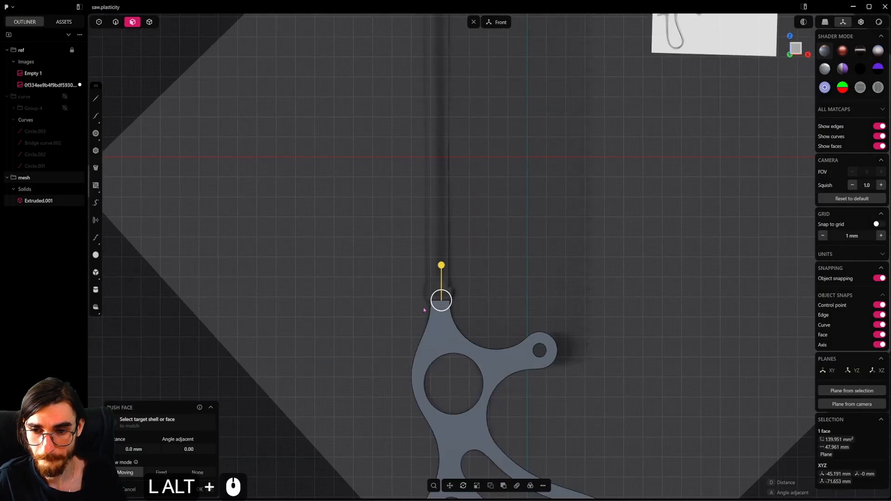
scroll(485, 309, "down", 2)
middle_click_drag(485, 308, 481, 336, "shift")
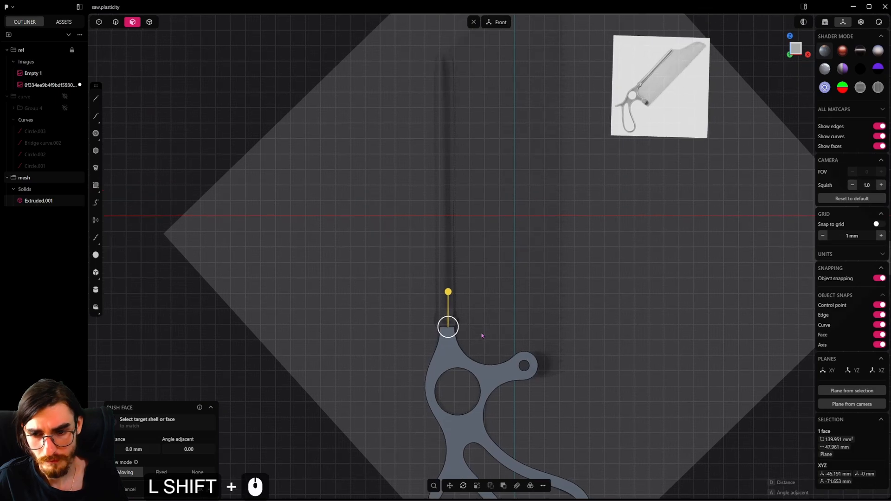
scroll(572, 208, "up", 19)
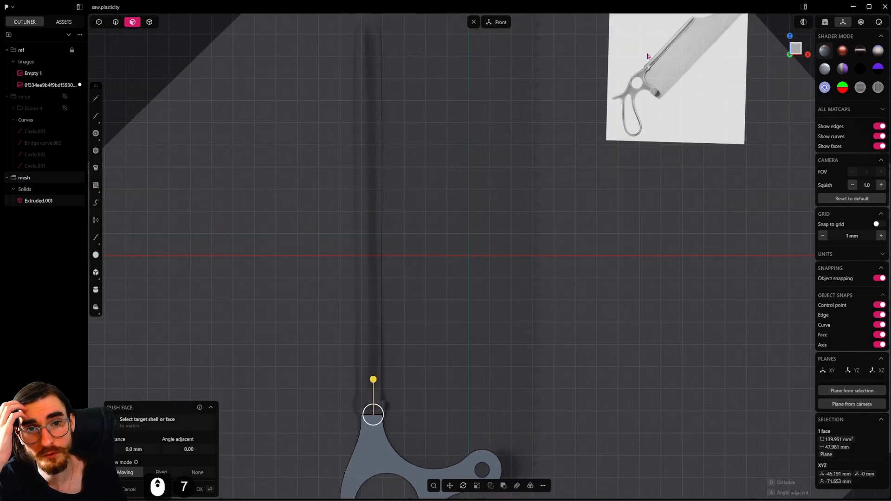
Step: Remove the extruded handle solid and show the curve group with its nested Group 4
left_click(151, 21)
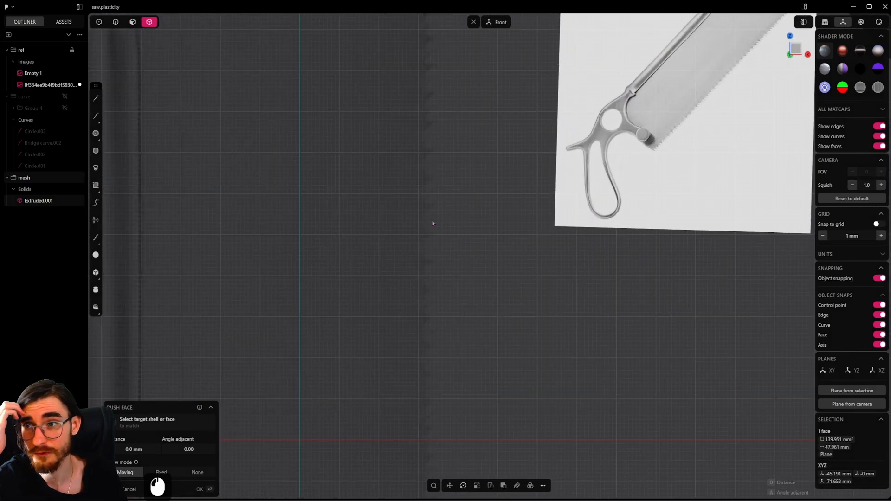
scroll(439, 213, "down", 18)
middle_click_drag(454, 276, 486, 258, "shift")
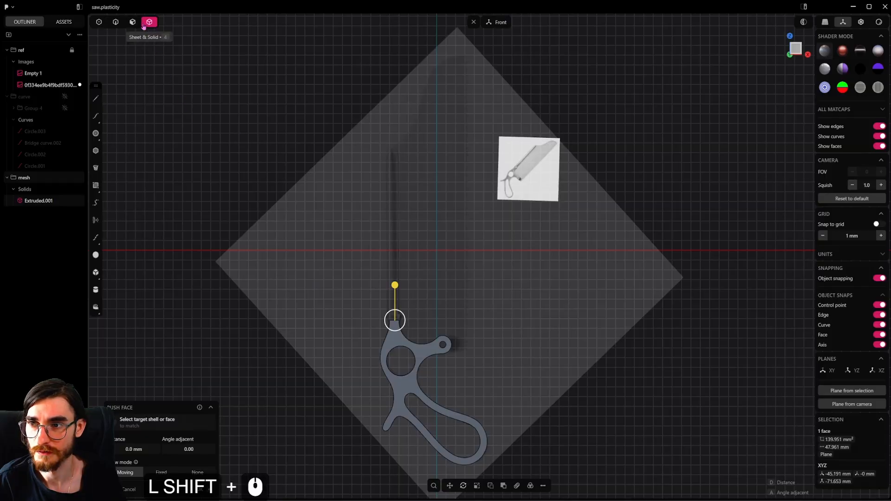
left_click(511, 175)
left_click(53, 85)
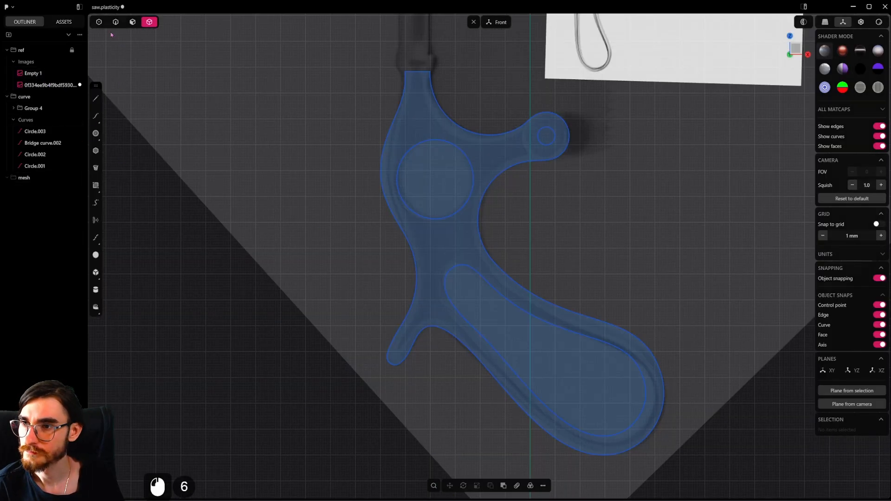
Step: Draw a slanted line about 20.6 mm long across the base of the handle's narrow lower-left prong
left_click(99, 22)
scroll(404, 348, "up", 8)
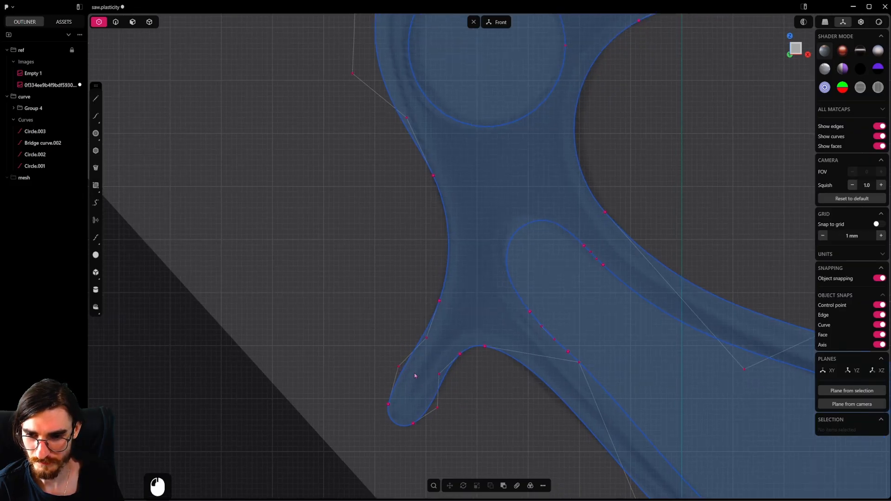
left_click(116, 22)
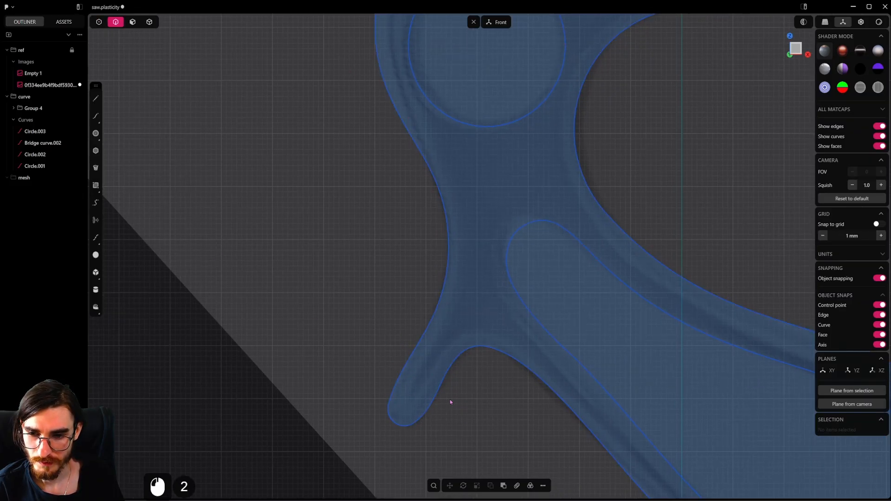
scroll(450, 402, "down", 2)
middle_click_drag(473, 410, 436, 382, "shift")
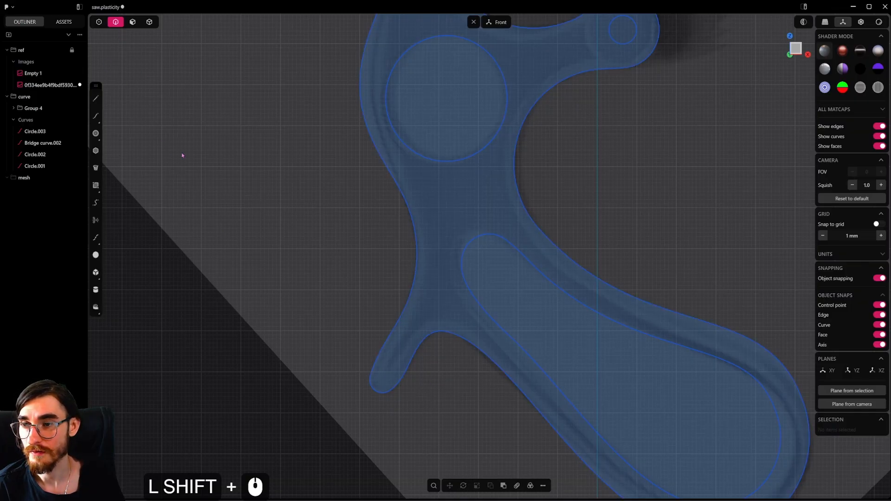
left_click(96, 98)
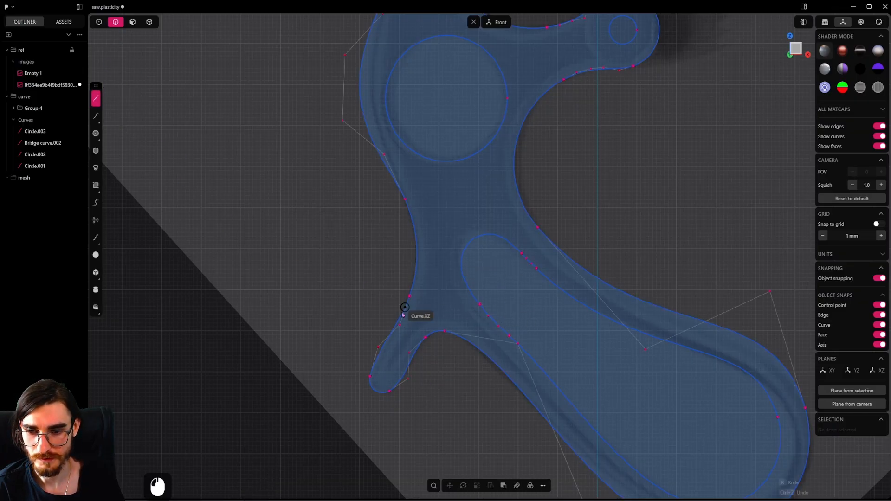
scroll(403, 316, "up", 2)
left_click(368, 295)
left_click(442, 363)
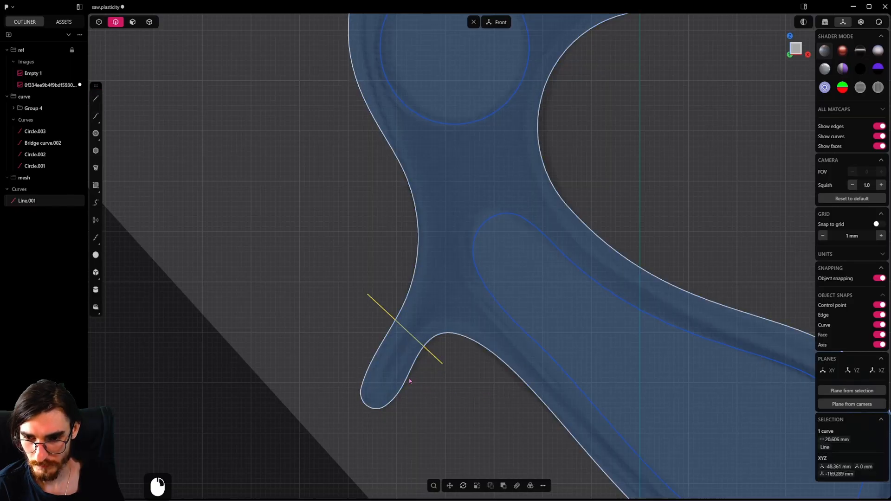
Step: Cut the handle outline with the slanted line across the narrow prong, and delete the severed prong tip curves and the cutting line
left_click(426, 353)
key("shift+c")
left_click(403, 337)
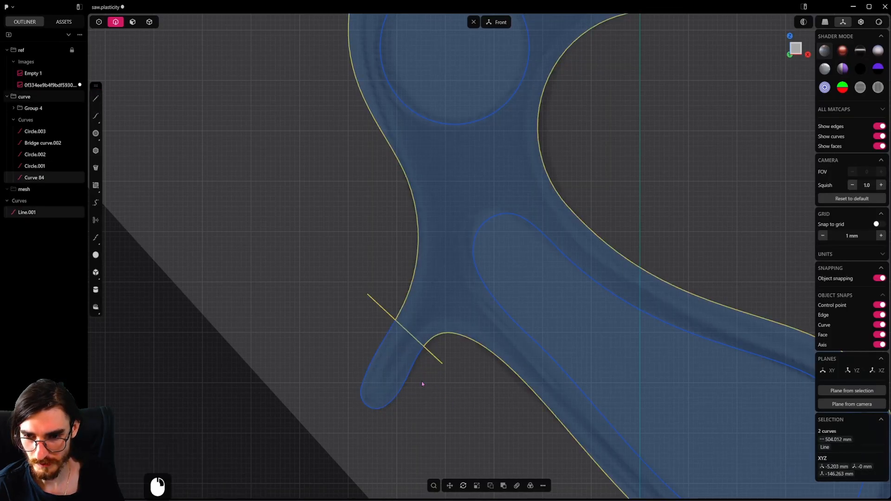
left_click(408, 377)
key("x")
left_click(408, 331)
key("x")
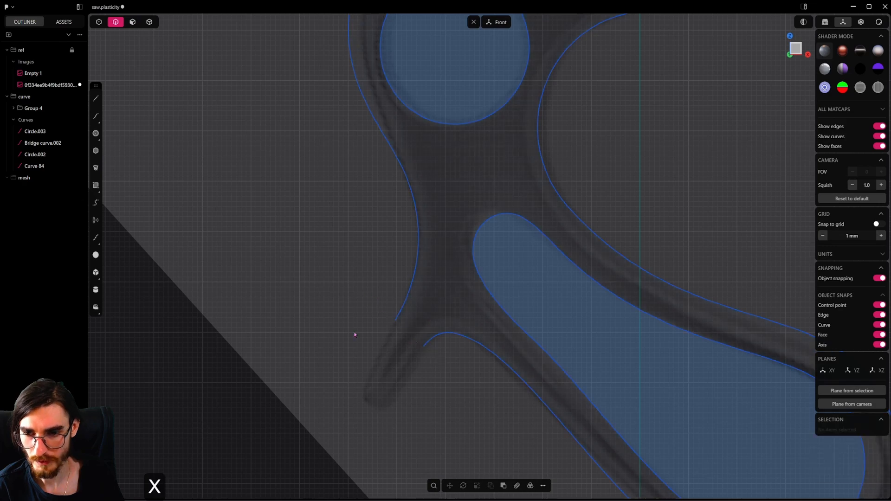
Step: Draw a control-point spline about 42 mm long around the prong, starting tangent to one open outline end and finishing at the other
left_click(95, 116)
scroll(401, 325, "up", 8)
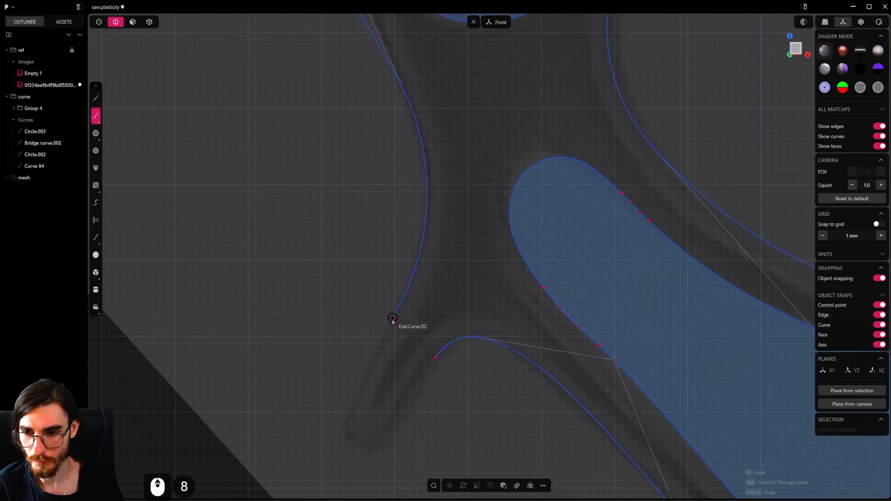
left_click(392, 319)
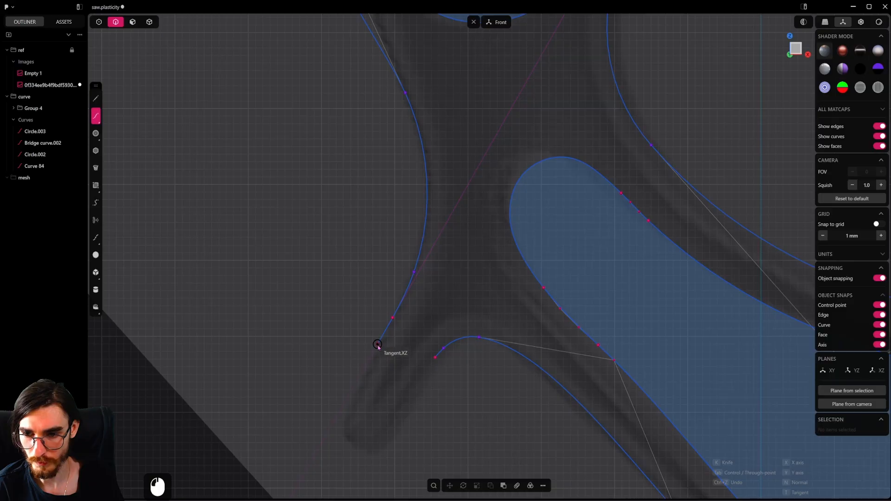
left_click(377, 346)
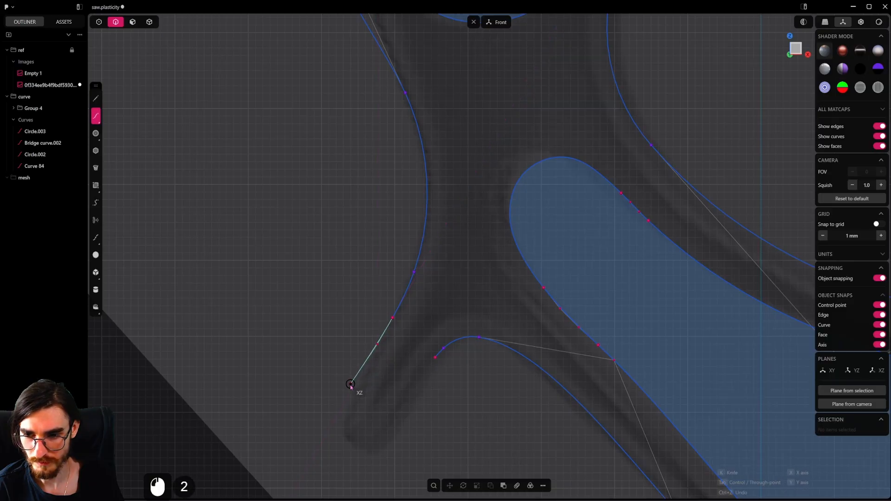
left_click(344, 385)
left_click(324, 408)
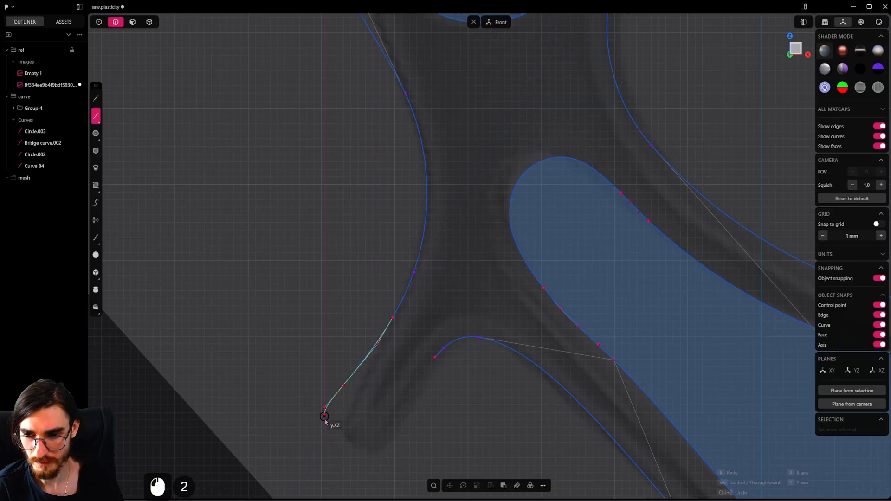
left_click(344, 459)
left_click(380, 459)
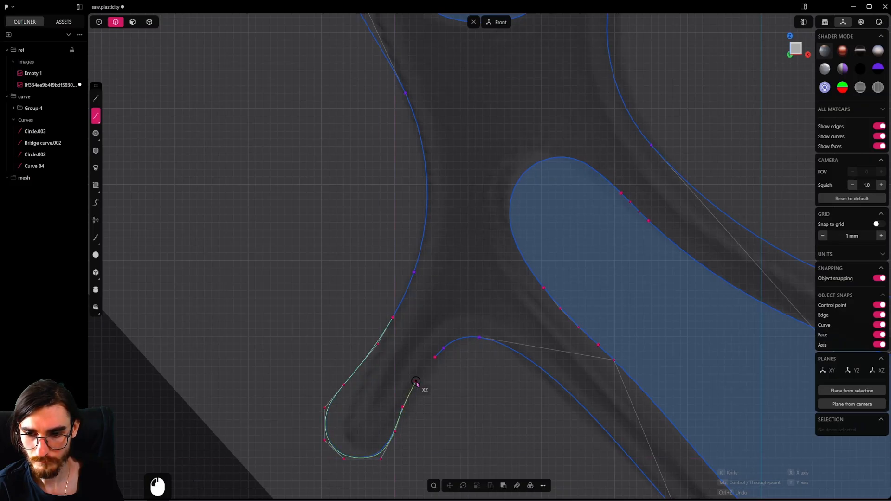
left_click(416, 381)
left_click(435, 357)
right_click(436, 359)
scroll(457, 381, "down", 10)
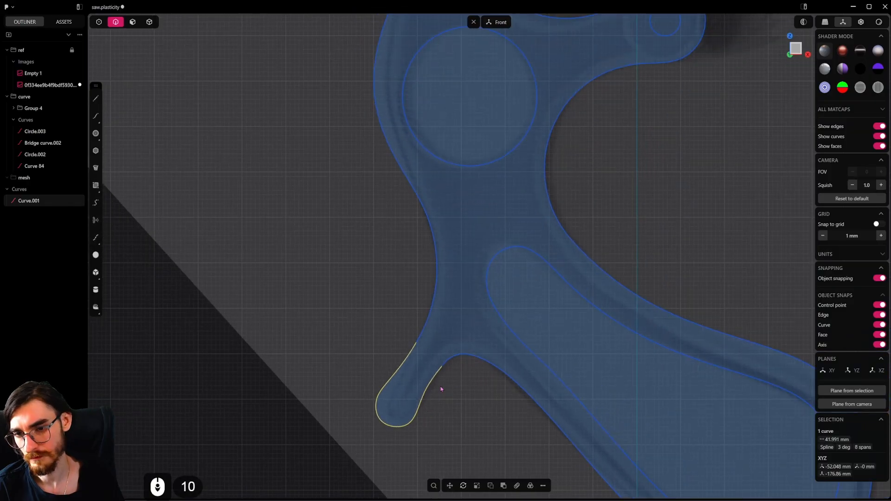
Step: Move the spline's lower-left control point at the prong tip about 0.2 mm in X and -0.5 mm in Z
left_click(99, 21)
scroll(370, 434, "up", 7)
left_click(403, 433)
key("g")
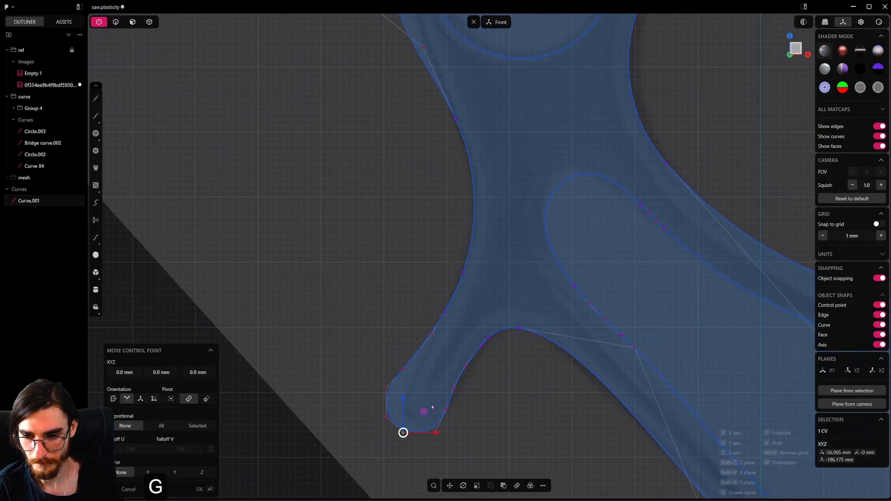
key("g")
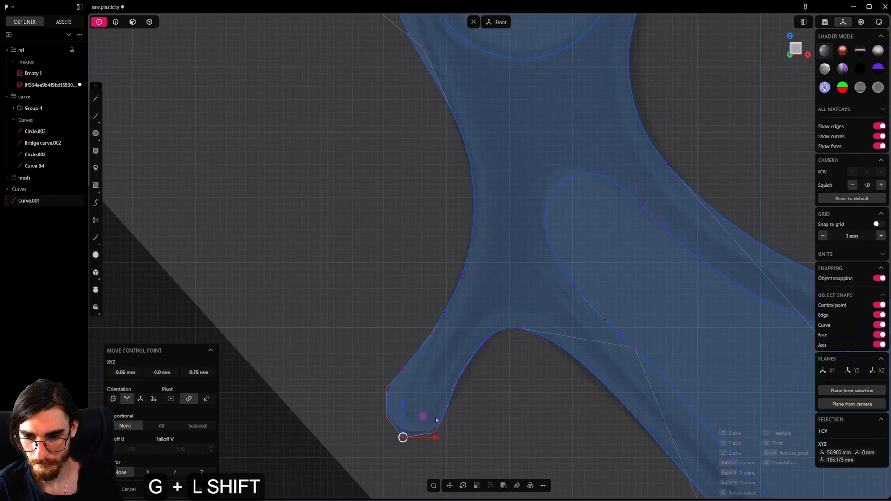
left_click(435, 420)
Step: Draw a circle of about 4.9 mm radius inside the rounded tip of the prong
scroll(485, 432, "up", 5)
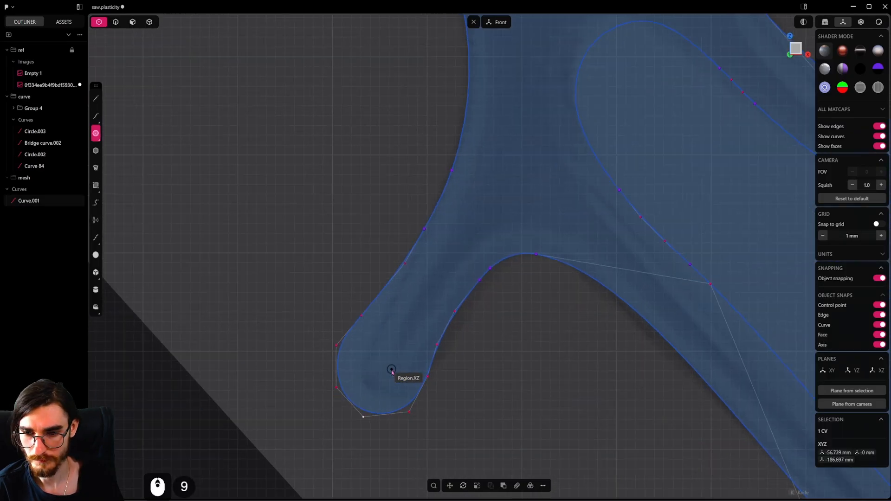
left_click(384, 366)
left_click(431, 367)
scroll(441, 390, "up", 5)
Step: Shift the spline's control points around the prong tip so the curve follows the circle more closely
key("1")
left_click(424, 373)
key("g")
left_click(400, 417)
key("g")
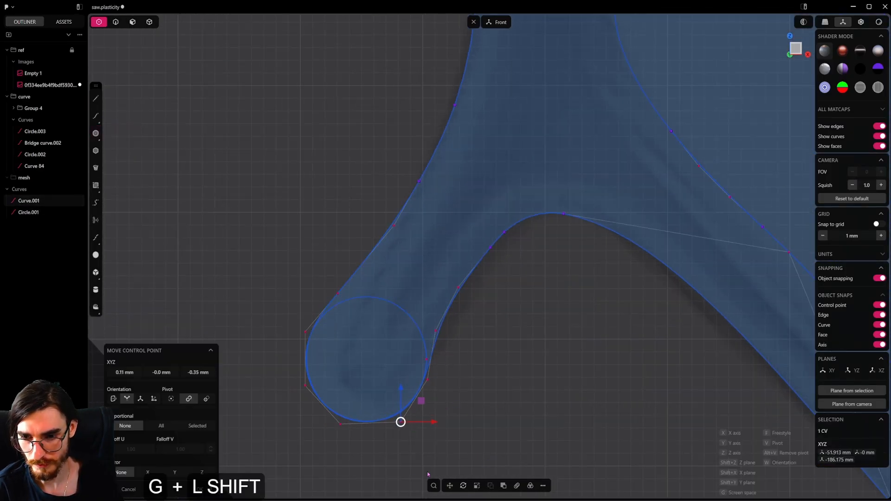
left_click(408, 473)
left_click(340, 424)
key("g")
left_click(304, 386)
key("g")
Step: Cut the circle with a slanted line across it and keep only its lower arc at the prong tip
key("2")
left_click(408, 320)
left_click(95, 98)
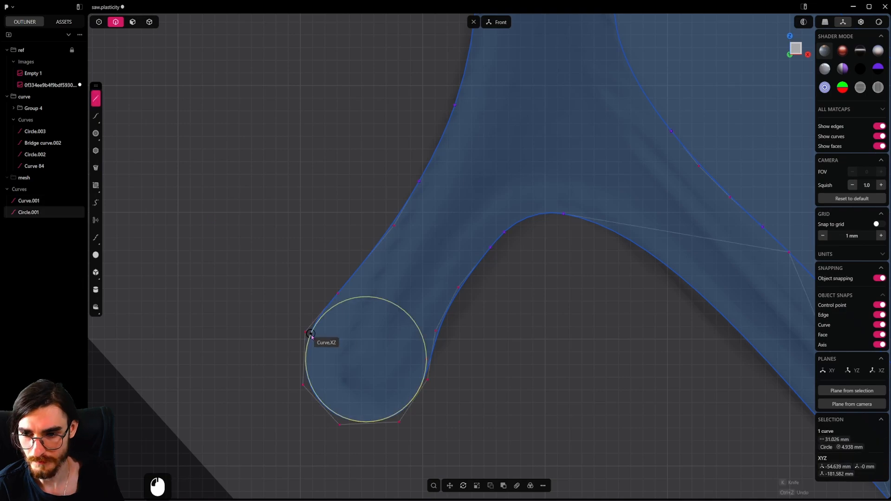
left_click(311, 335)
left_click(461, 393)
key("ctrl+z")
left_click(439, 345)
key("ctrl+z")
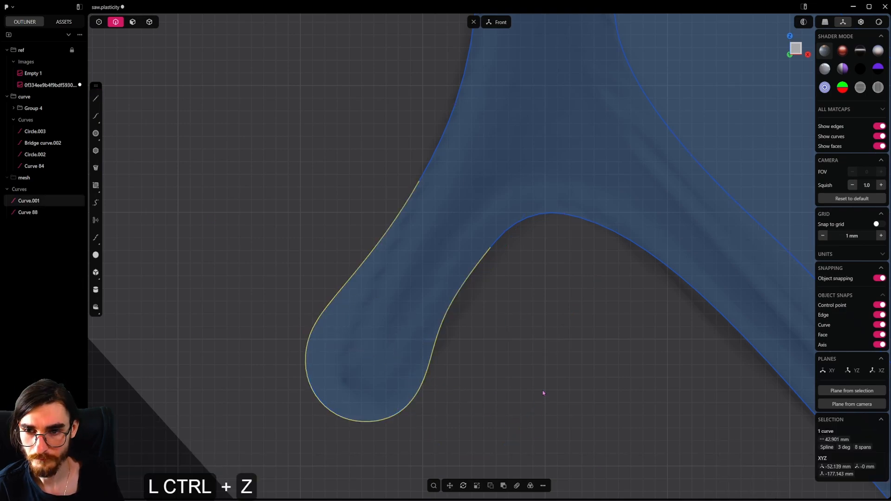
Step: Hide the prong spline and bridge the tip arc's left end to the upper open end of the handle outline
key("h")
key("1")
left_click(419, 181)
left_click(311, 334)
key("Tab")
key("Tab")
right_click(374, 331)
Step: Try to bridge the tip arc's right end to the outline's other open end, and delete that bridge curve
left_click(424, 378)
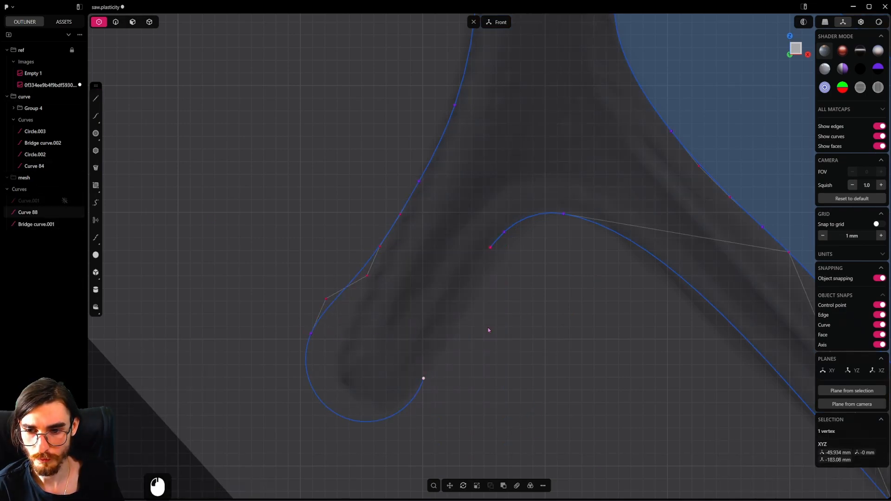
left_click(490, 247)
key("Tab")
key("Tab")
right_click(516, 349)
left_click(517, 349)
scroll(510, 348, "down", 5)
key("alt+h")
left_click(485, 337)
key("x")
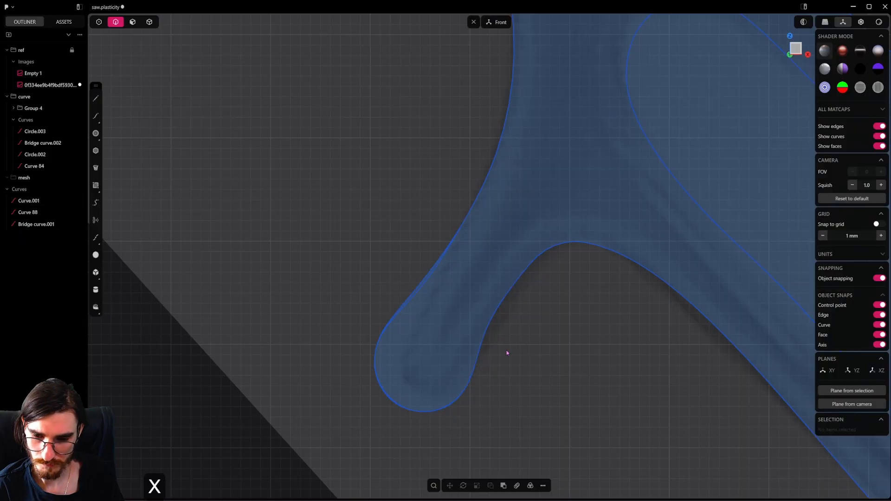
Step: With the spline hidden, bridge the tip arc's right end to the outline with G2 continuity and adjusted tension at both ends
key("h")
key("1")
left_click(470, 376)
left_click(525, 270)
key("shift+b")
scroll(512, 311, "up", 2)
left_click_drag(464, 327, 460, 339)
left_click_drag(510, 285, 513, 281)
left_click_drag(470, 359, 463, 370)
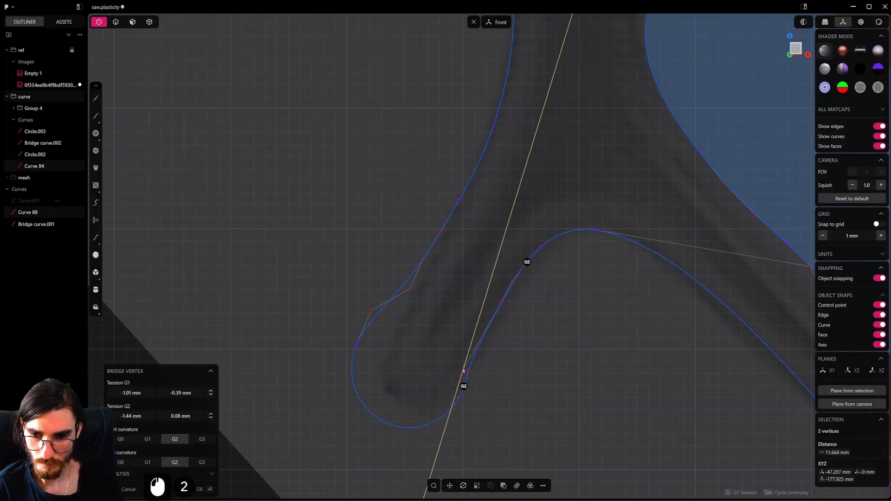
right_click(511, 367)
key("2")
left_click(574, 364)
Step: Extrude the closed handle region symmetrically, about 4.01 mm to each side of the sketch plane
scroll(574, 365, "down", 19)
middle_click_drag(574, 365, 517, 355, "shift")
scroll(517, 356, "down", 4)
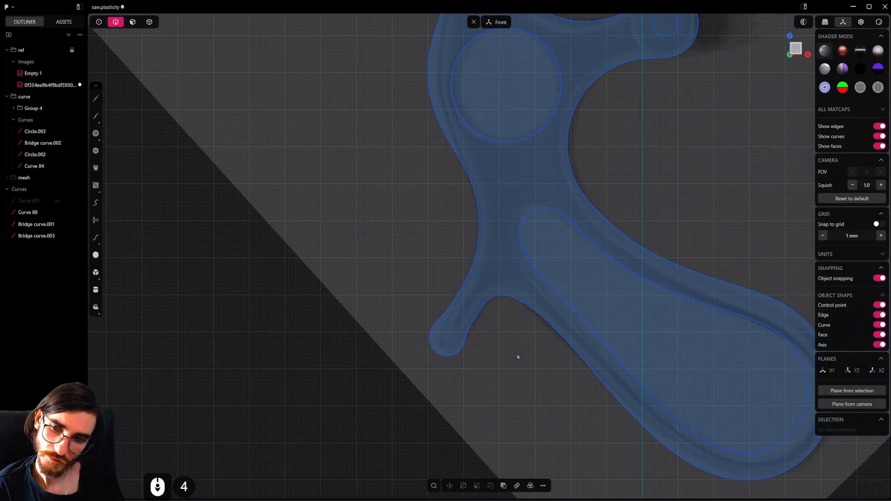
left_click(133, 23)
left_click(517, 255)
scroll(508, 309, "down", 2)
middle_click_drag(508, 310, 423, 365)
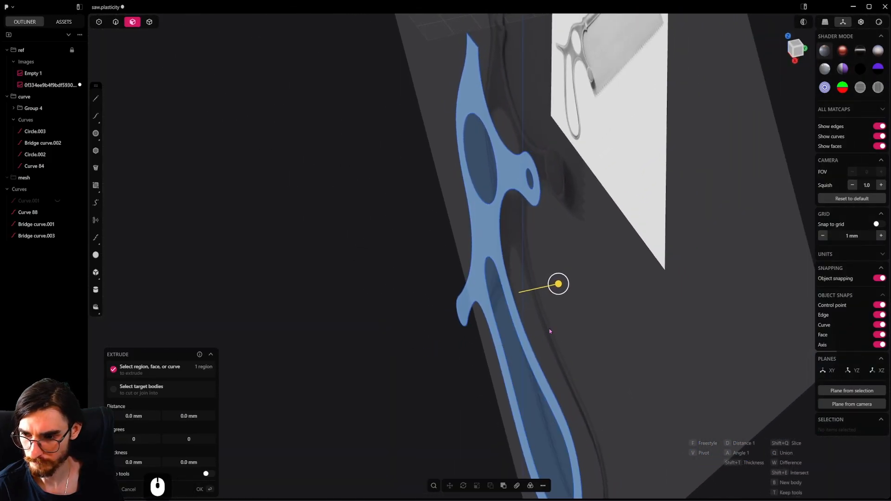
left_click_drag(558, 284, 555, 287)
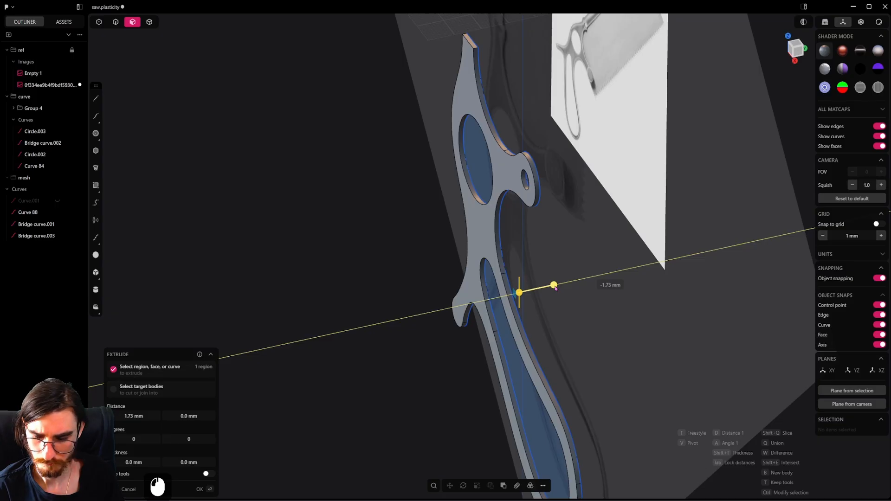
key("Tab")
key("shift")
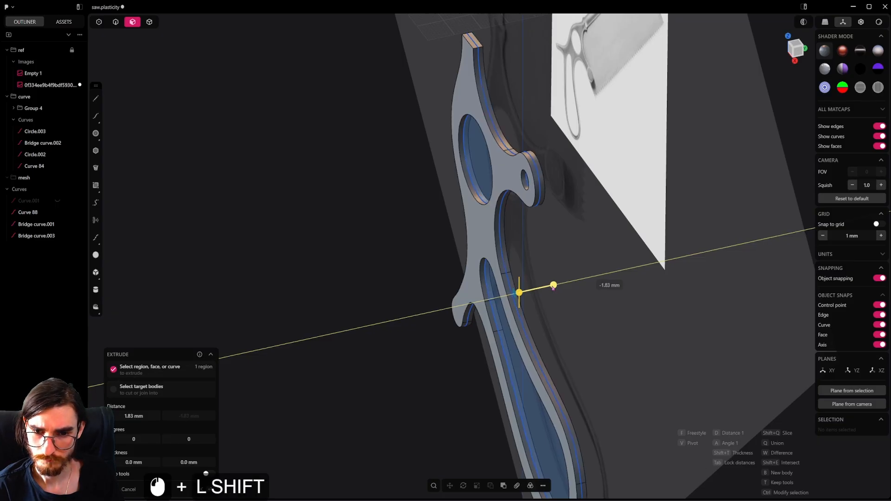
left_click_drag(553, 287, 546, 287, "shift")
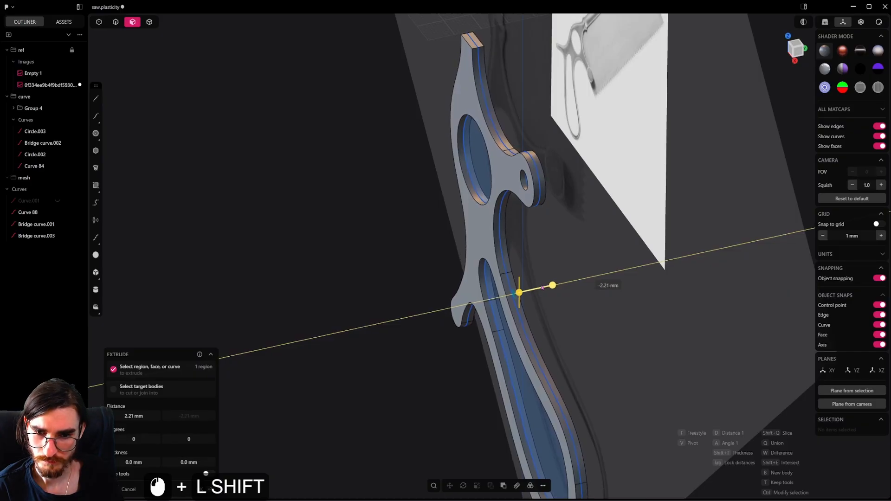
left_click_drag(539, 287, 491, 292, "shift")
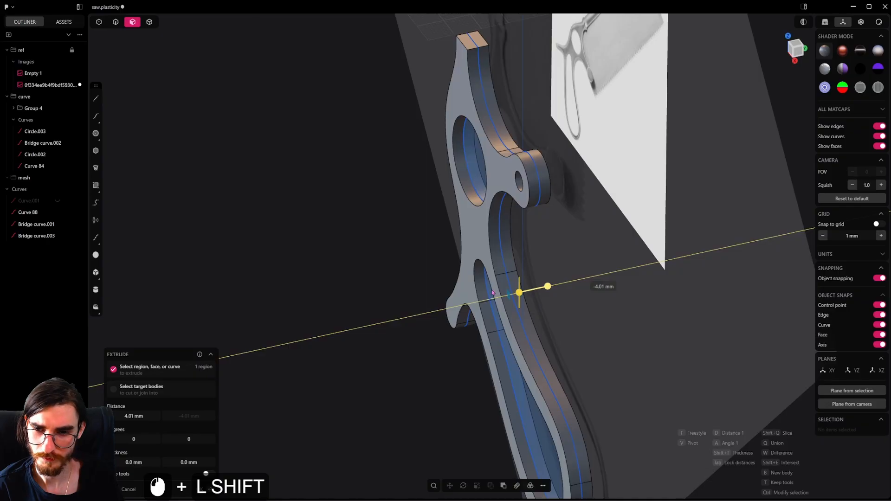
left_click_drag(493, 293, 493, 293, "shift")
right_click(493, 293)
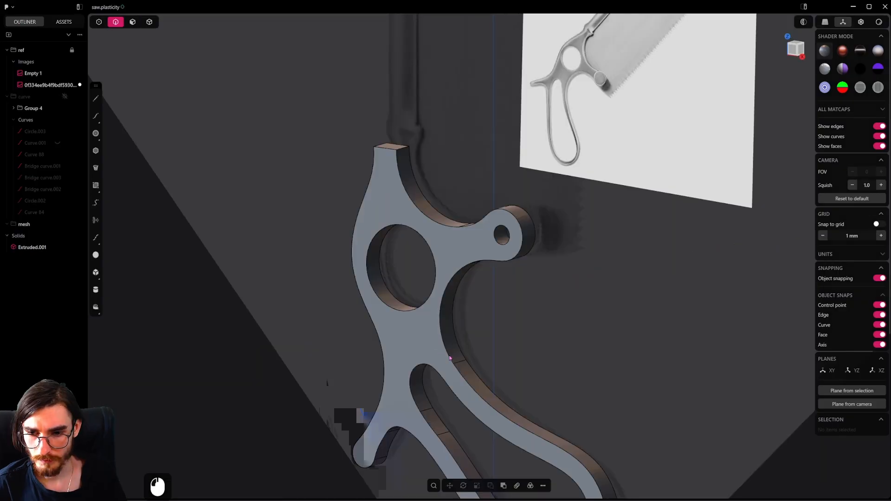
Step: Duplicate the outer edge loop of the handle's front face in place as a separate curve
left_click(453, 356)
key("b")
middle_click_drag(460, 333, 466, 297, "shift")
left_click(468, 315, "alt")
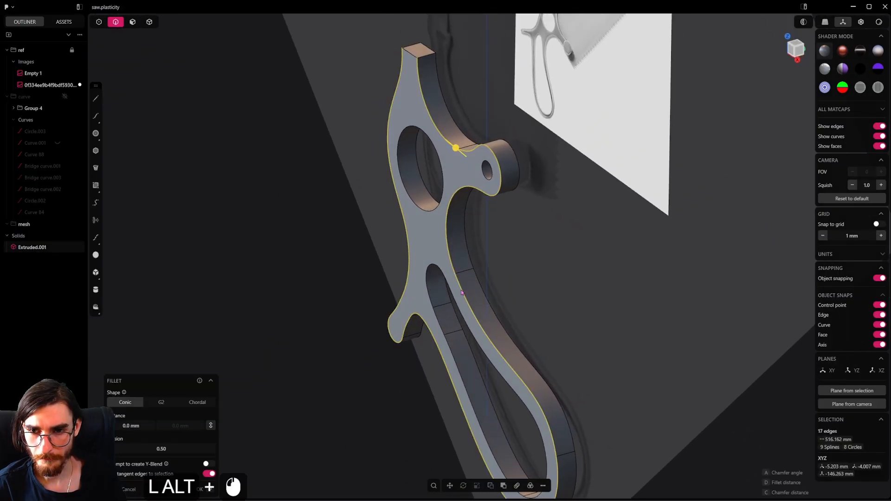
key("shift+d")
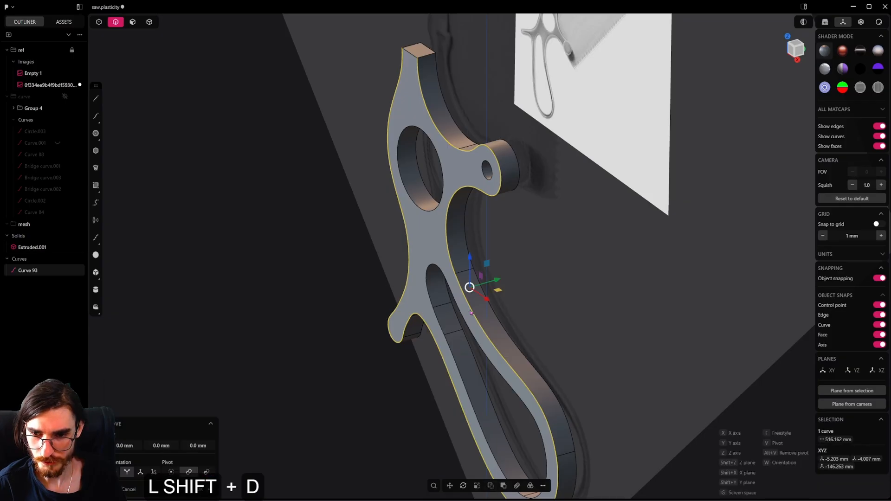
right_click(552, 300)
left_click(505, 292)
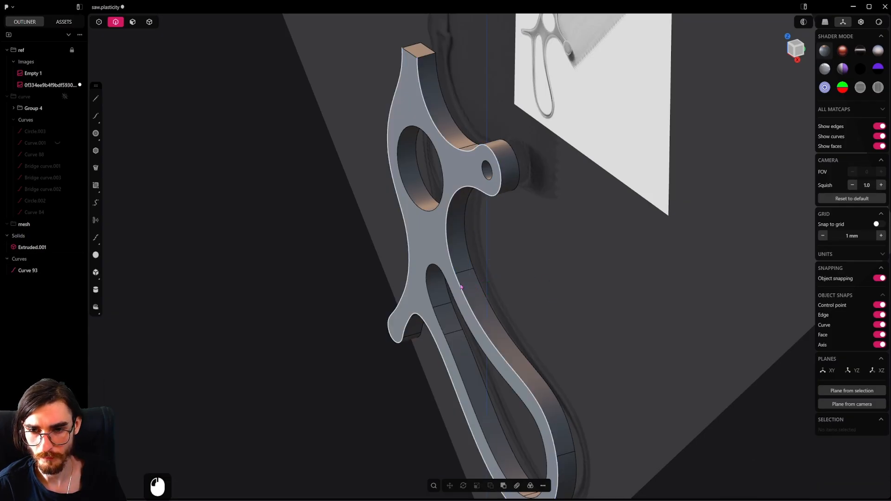
Step: Draw a shallow curved spline about 8.4 mm long across the handle's thickness at its outermost end, bowing inward at the midplane
left_click(95, 123)
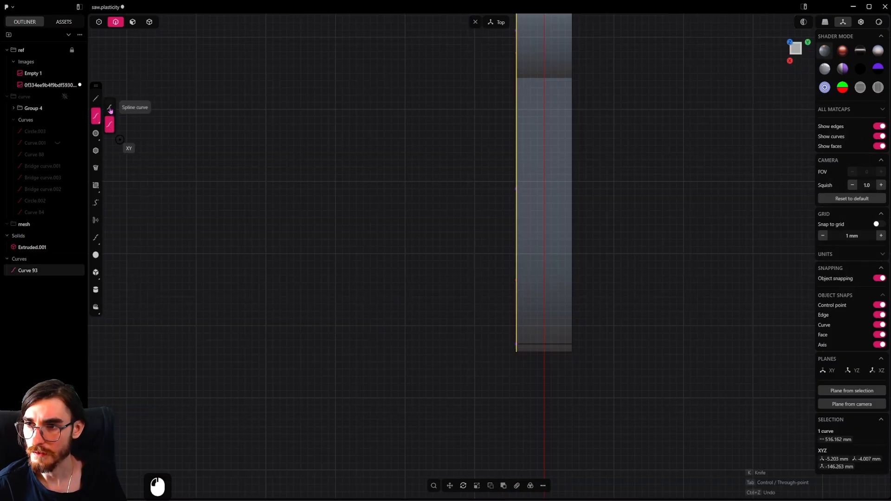
scroll(553, 352, "up", 3)
middle_click_drag(548, 353, 502, 352, "shift")
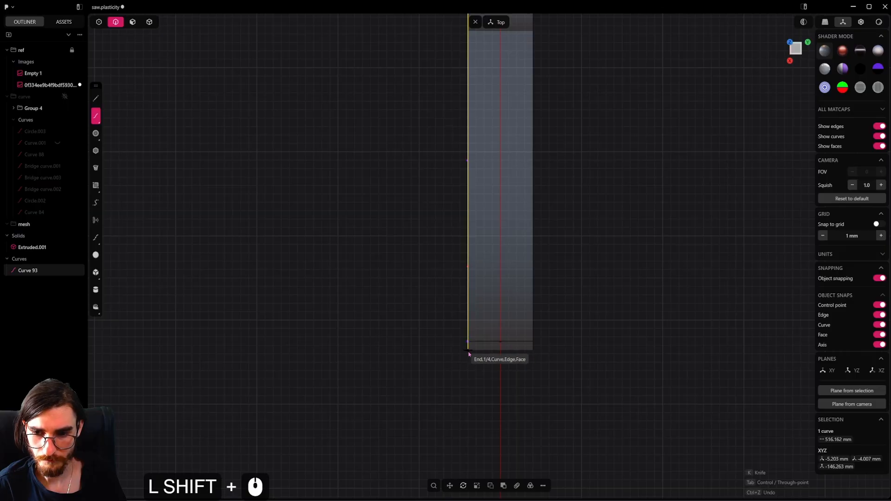
left_click(470, 361)
left_click(501, 342)
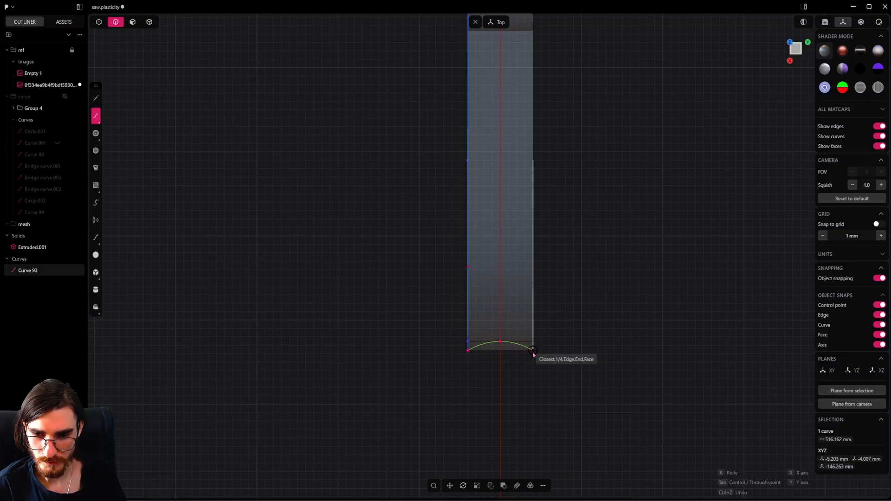
left_click(534, 354)
Step: Rotate the shallow profile curve half a turn in the top view so it bows outward from the handle
middle_click_drag(437, 371, 545, 350, "alt")
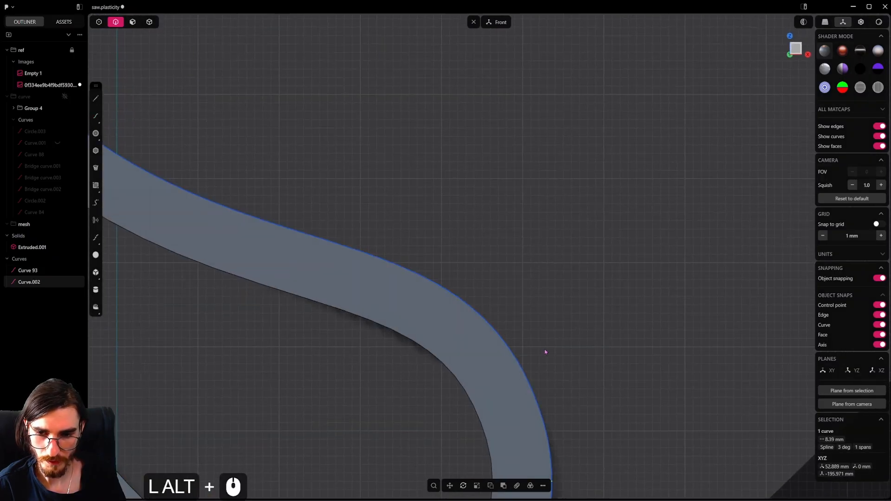
middle_click_drag(519, 281, 527, 353, "alt")
middle_click_drag(542, 377, 537, 322, "shift")
scroll(566, 349, "up", 4)
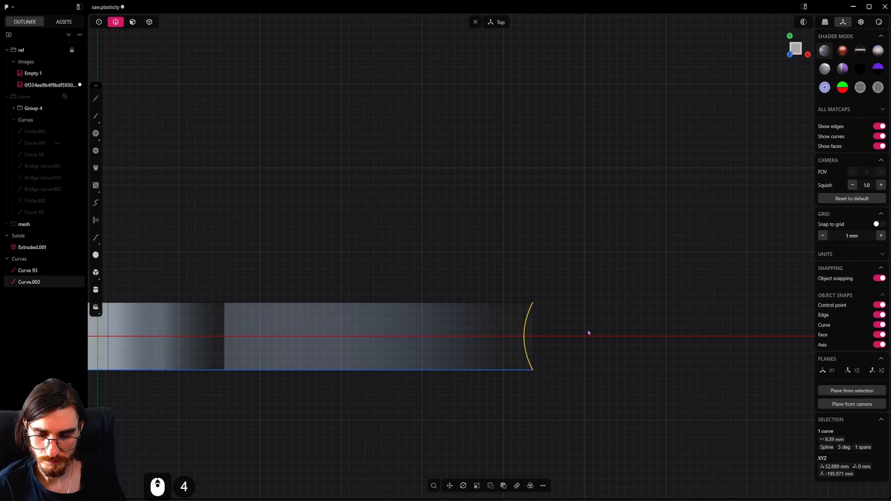
key("r")
key("r")
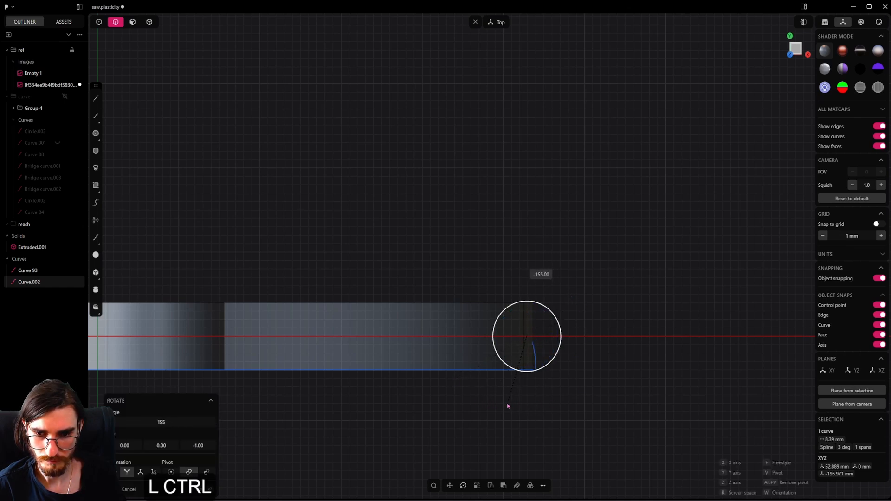
left_click(443, 410, "ctrl")
left_click(530, 363)
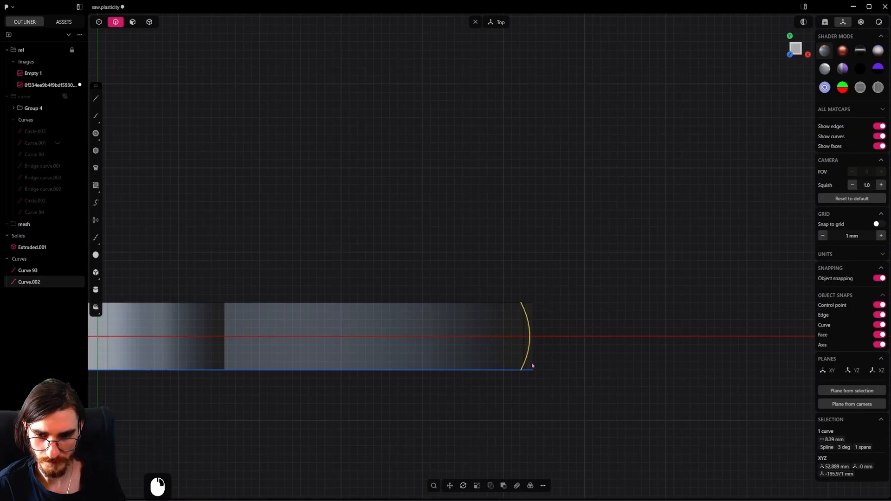
Step: Move the curved profile along X so that its endpoint snaps onto the outermost corner of the handle's front face
key("g")
key("y")
key("z")
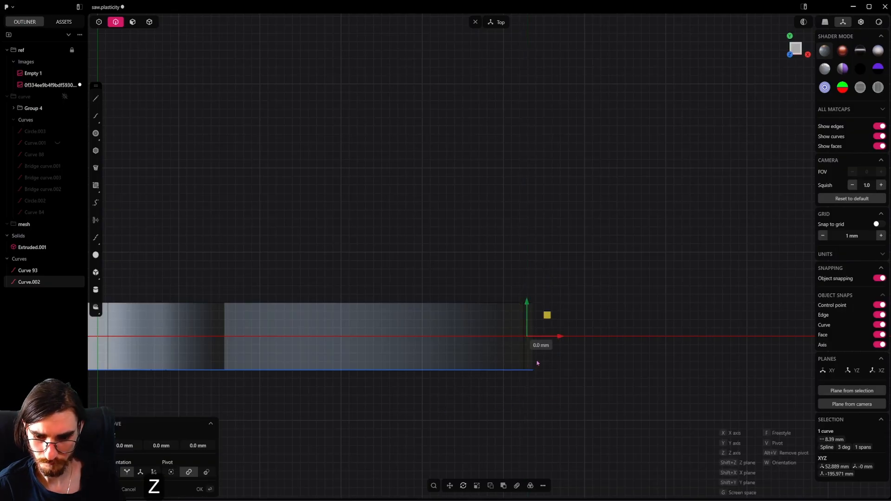
key("x")
left_click(558, 367)
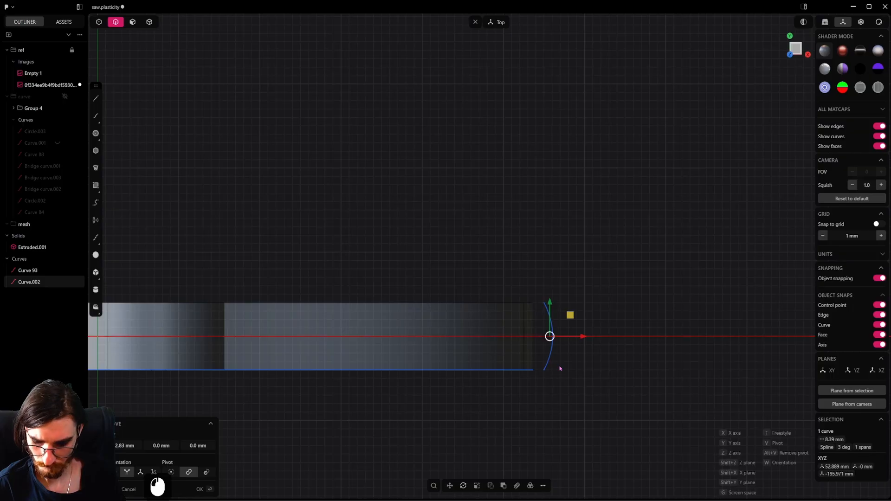
key("v")
left_click(544, 370)
scroll(551, 379, "up", 3)
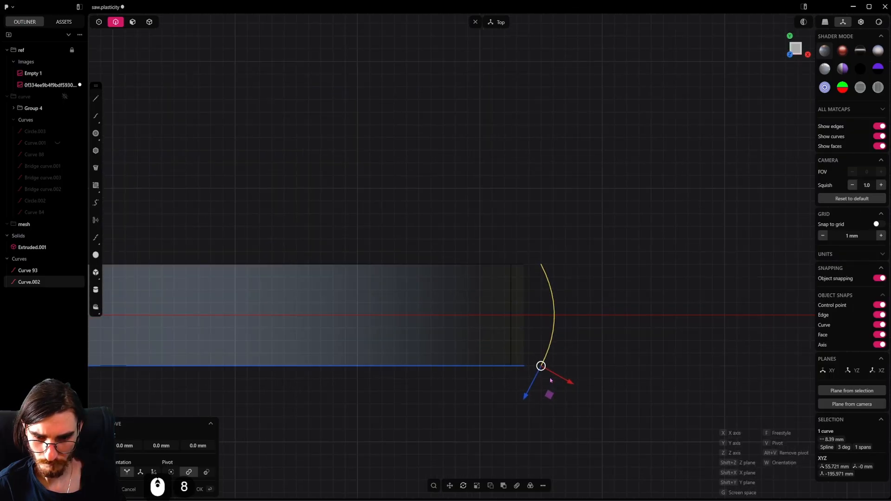
left_click(530, 369)
left_click(99, 22)
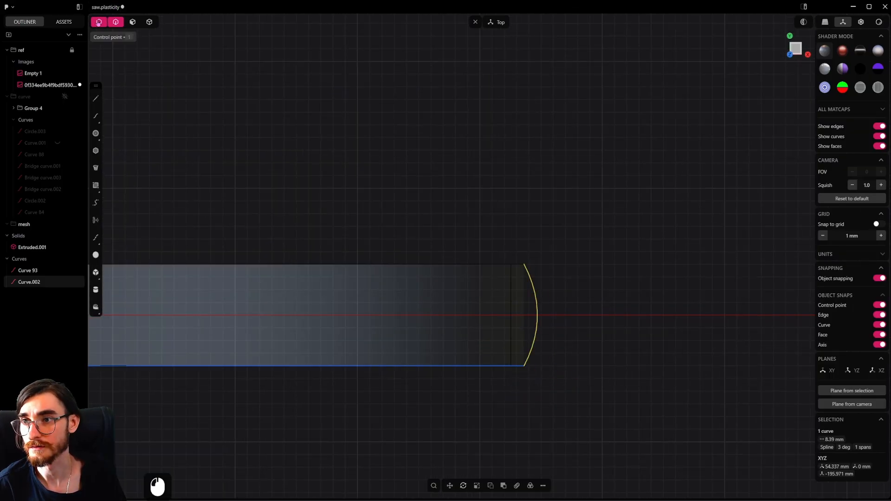
left_click(583, 352)
left_click(116, 21)
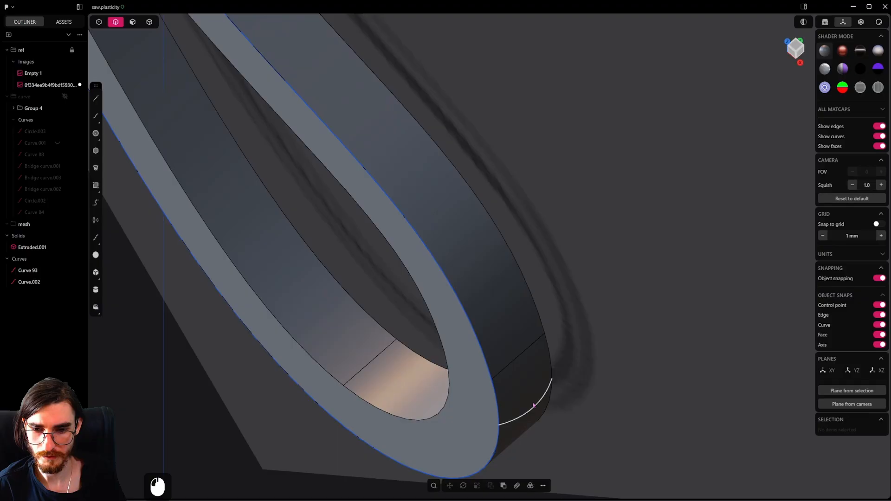
Step: Select the curved profile at the handle's outermost end and save the file
left_click(533, 404)
scroll(530, 396, "down", 4)
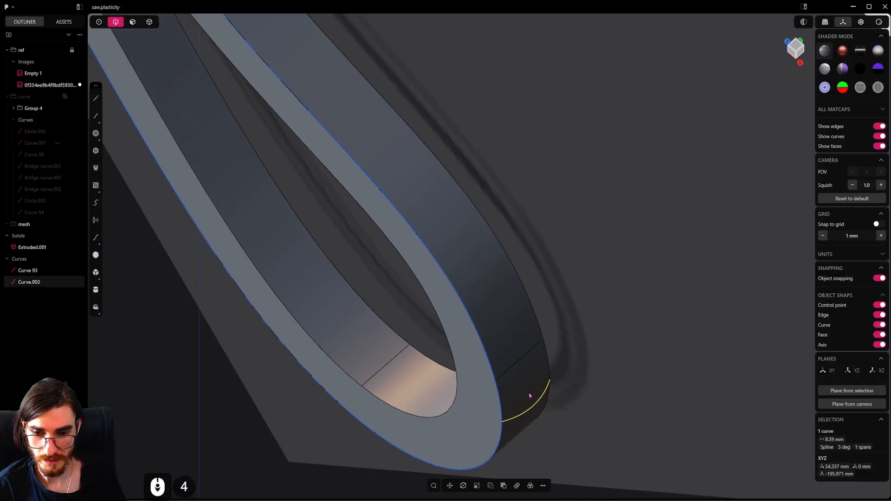
scroll(530, 396, "down", 8)
scroll(543, 339, "down", 6)
middle_click_drag(495, 378, 543, 330)
key("ctrl+s")
scroll(606, 338, "down", 6)
middle_click_drag(606, 338, 581, 426, "shift")
scroll(580, 425, "down", 2)
Step: Sweep the curved profile along the duplicated outer edge loop of the handle, with Normal alignment
scroll(594, 383, "up", 13)
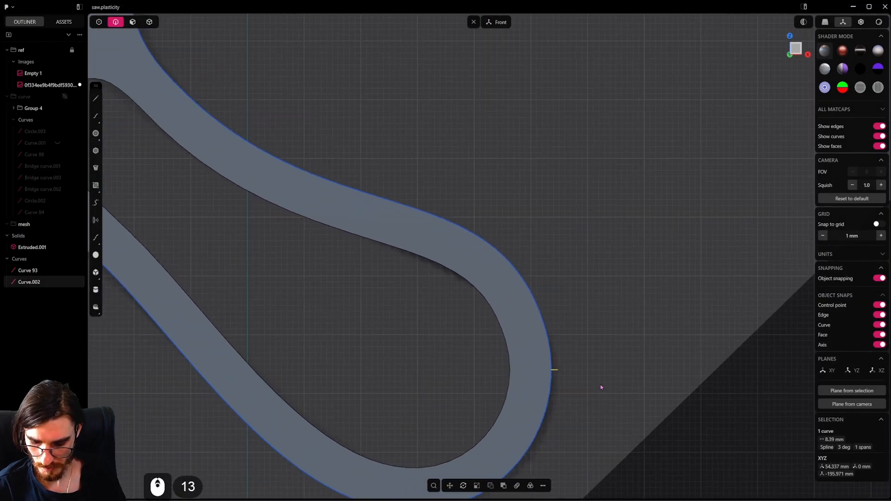
scroll(601, 387, "up", 1)
middle_click_drag(595, 388, 548, 409)
key("f")
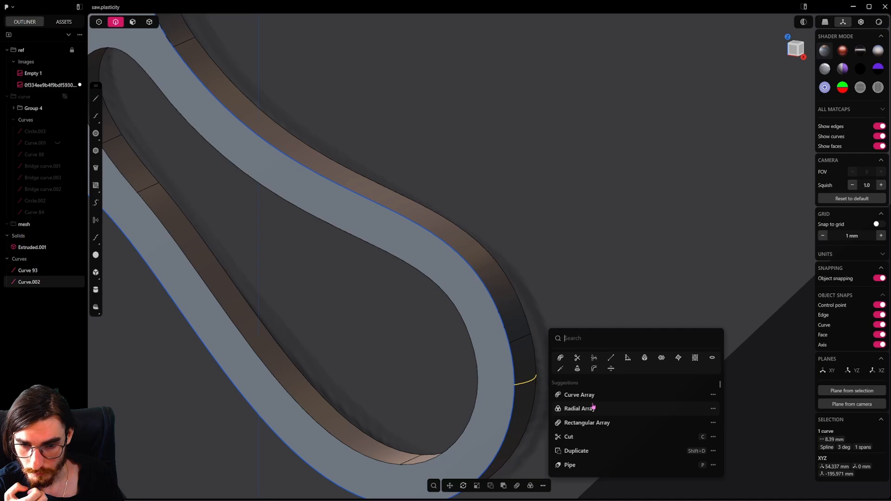
type("sw")
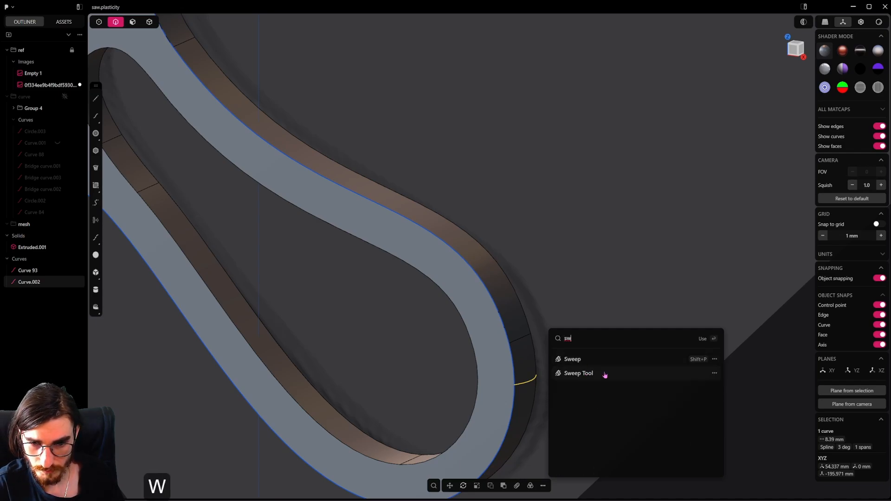
left_click(605, 375)
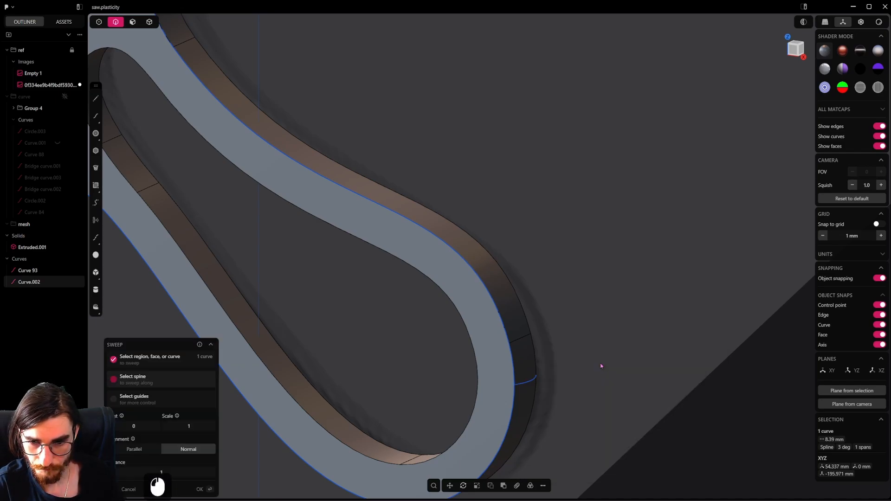
scroll(496, 383, "down", 6)
middle_click_drag(496, 383, 478, 344)
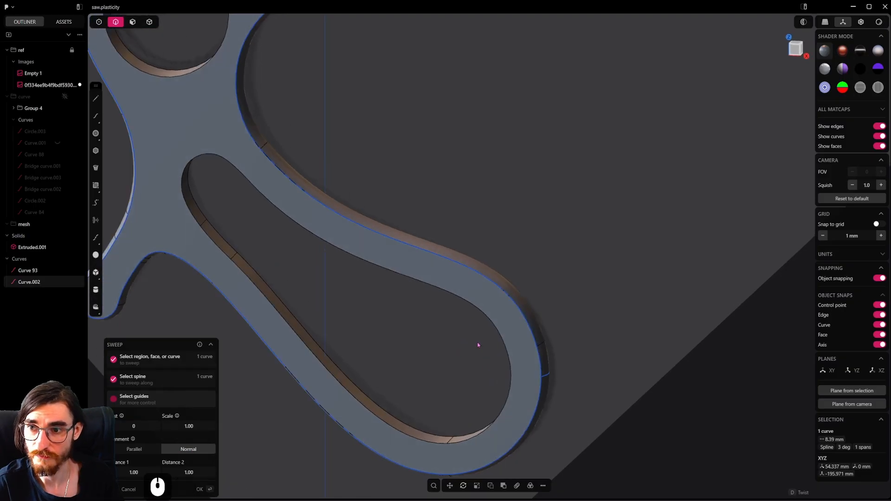
scroll(477, 344, "down", 3)
scroll(478, 310, "down", 4)
Step: Try to match the handle solid's outer side faces to the swept sheet with Match Face
middle_click_drag(347, 192, 505, 222, "shift")
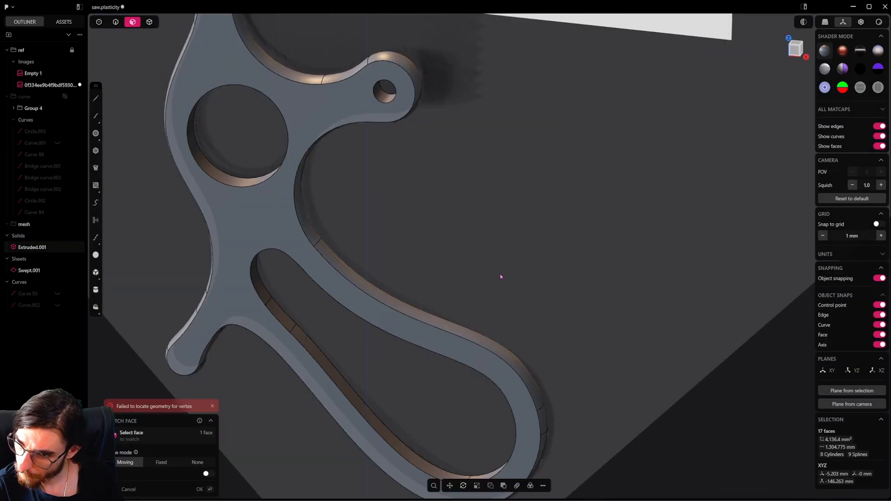
right_click(500, 275)
middle_click_drag(418, 299, 385, 255)
key("4")
middle_click_drag(283, 101, 356, 243, "shift")
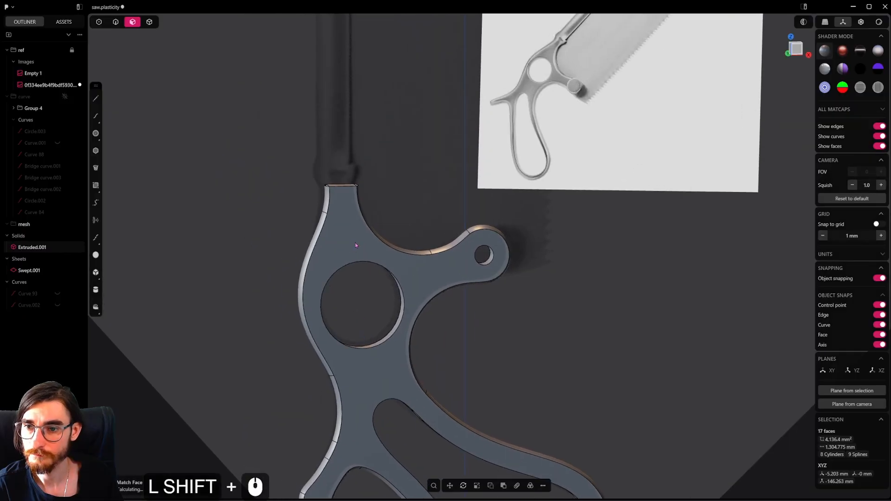
scroll(351, 208, "up", 15)
middle_click_drag(326, 190, 374, 268)
scroll(375, 268, "up", 6)
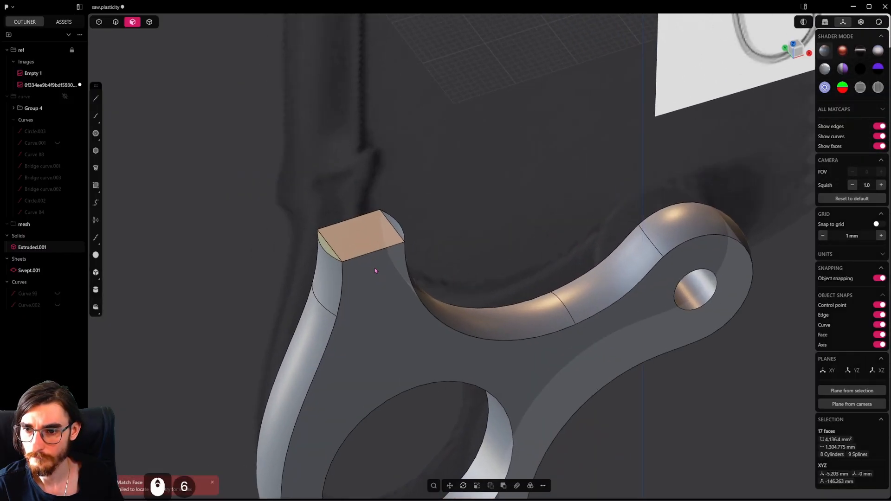
left_click(403, 216)
middle_click_drag(404, 216, 361, 269)
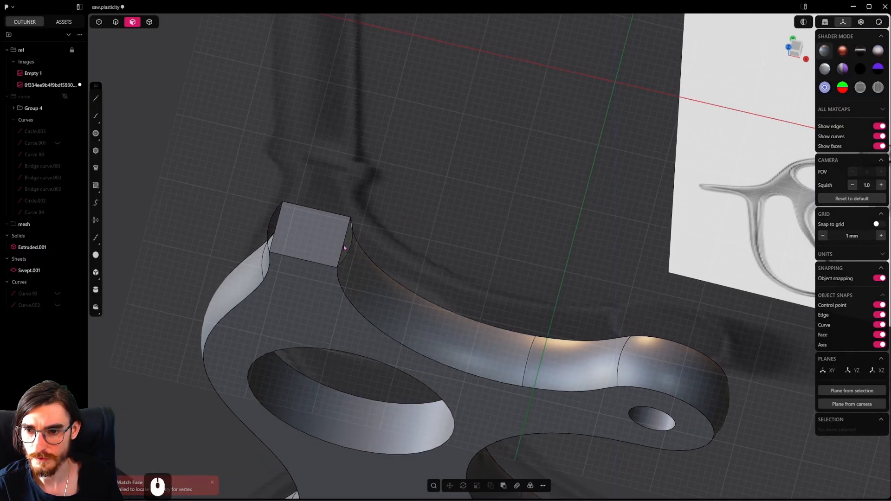
left_click(349, 241)
key("f")
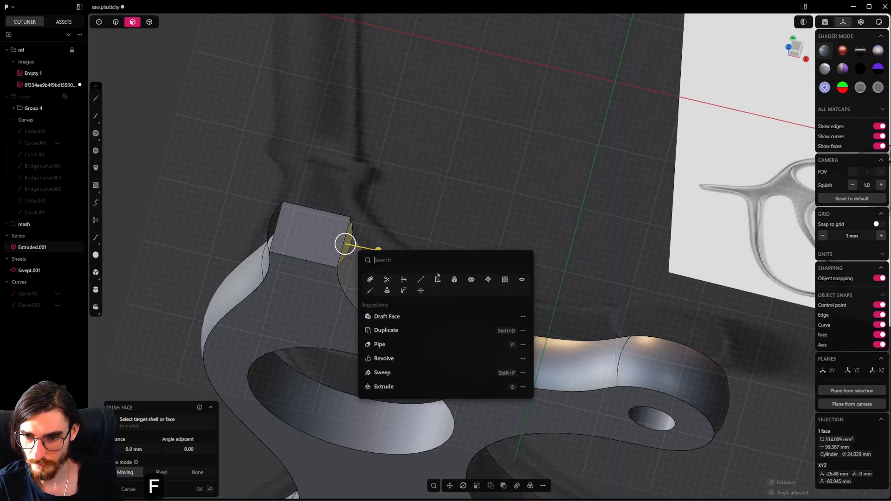
left_click(390, 286)
right_click(435, 240)
scroll(441, 243, "down", 2)
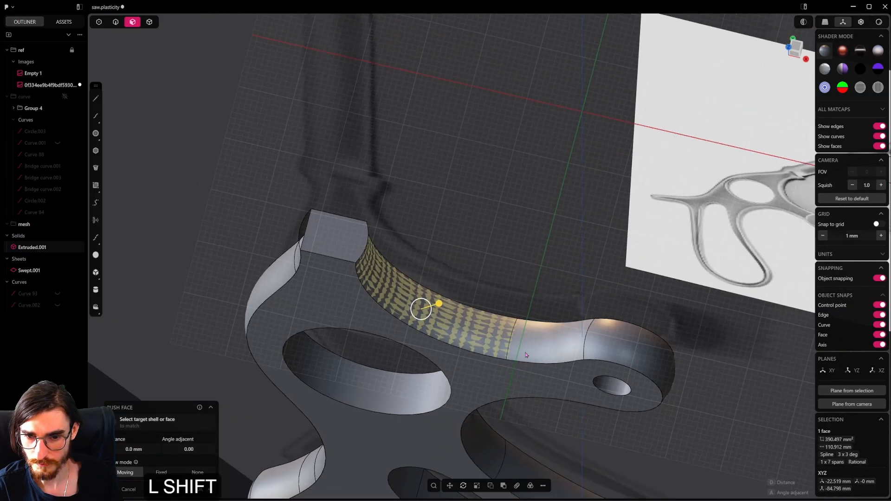
middle_click_drag(489, 320, 466, 258, "shift")
middle_click_drag(476, 269, 491, 205)
left_click(471, 212)
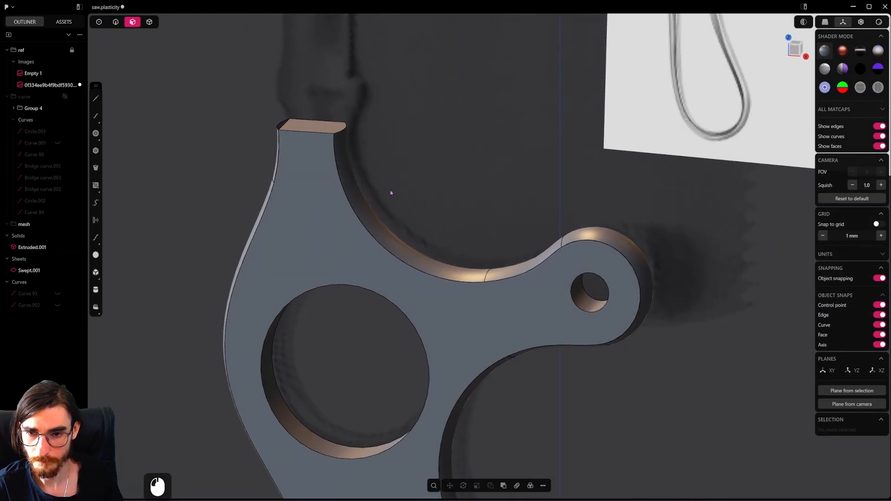
Step: Hide the swept sheet and undo the recent actions back to the selection of the handle's outer side faces
left_click(149, 22)
left_click(567, 242)
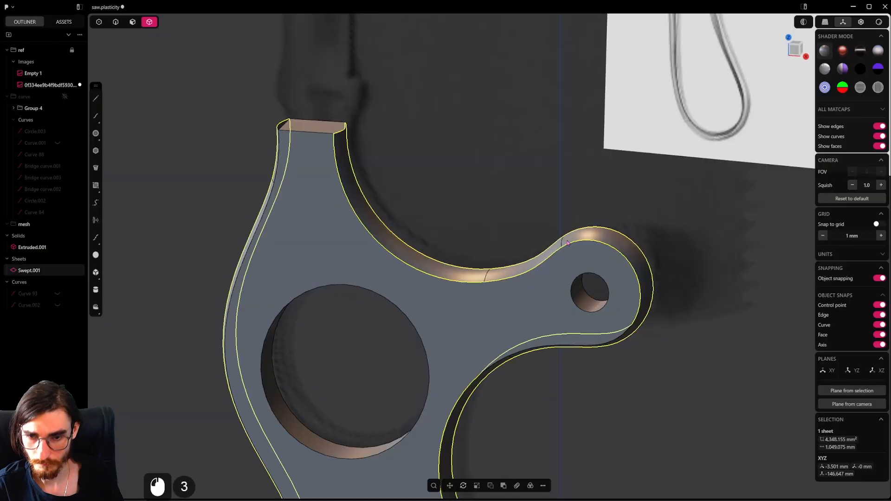
key("h")
middle_click_drag(533, 278, 501, 277)
key("ctrl+z")
key("ctrl+z")
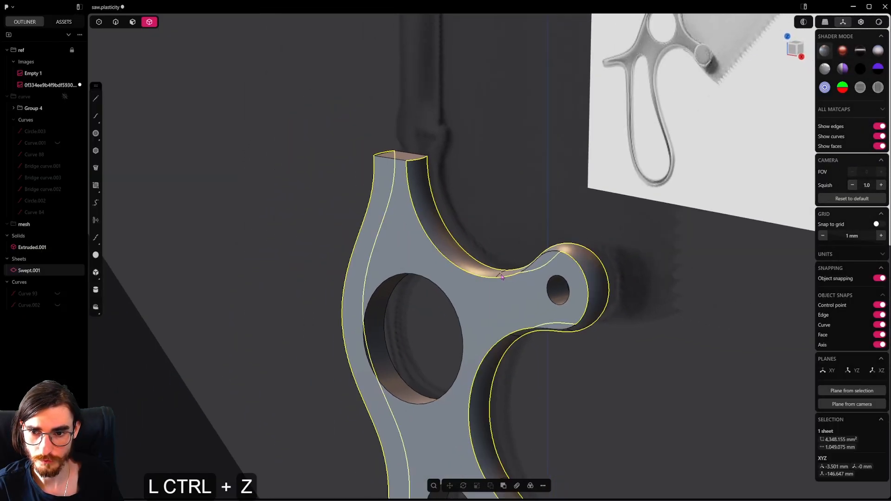
key("ctrl+z")
key("ctrl+z")
key("ctrl+z")
key("ctrl+z")
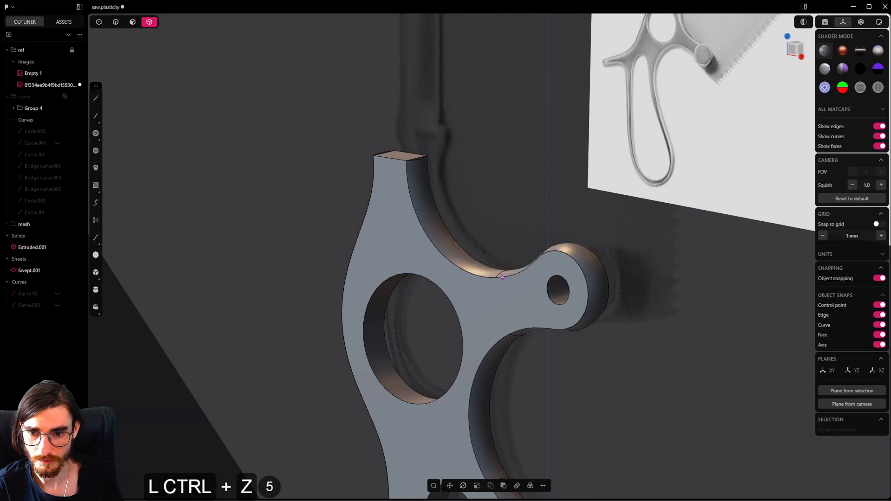
key("ctrl+z")
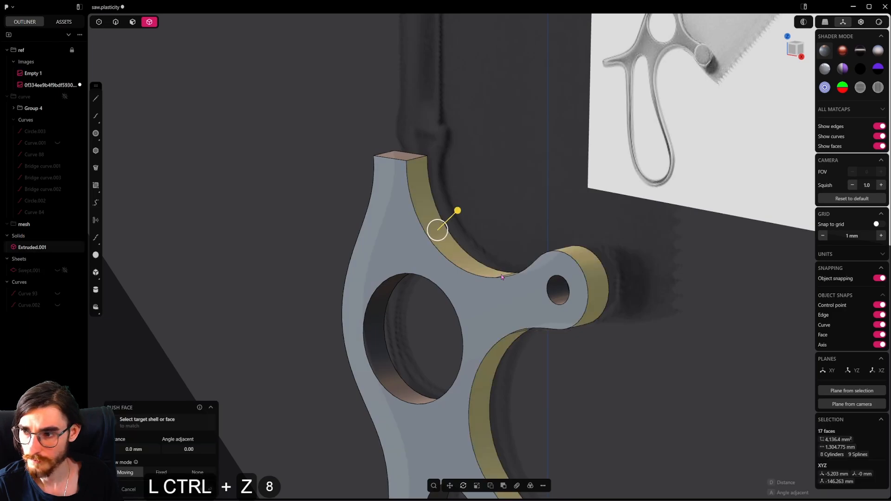
Step: Hide the swept sheet so that the handle solid's flat outer side faces are exposed
left_click(58, 271)
left_click(65, 273)
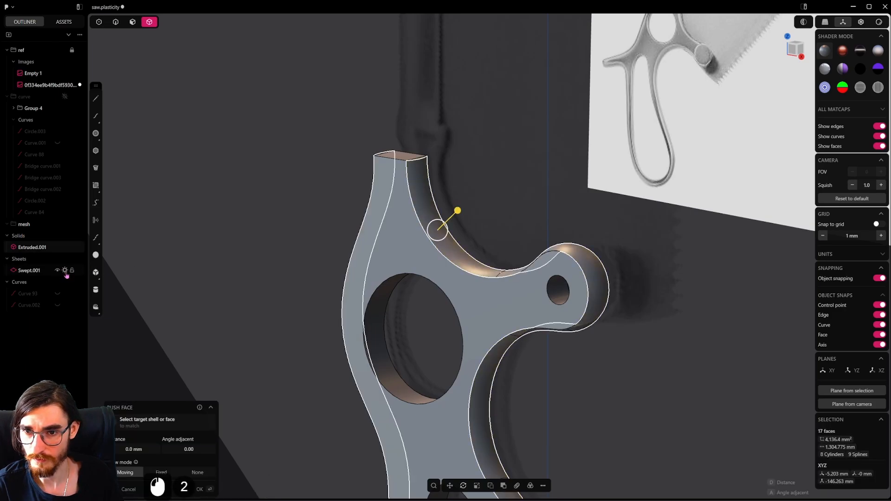
left_click(418, 204)
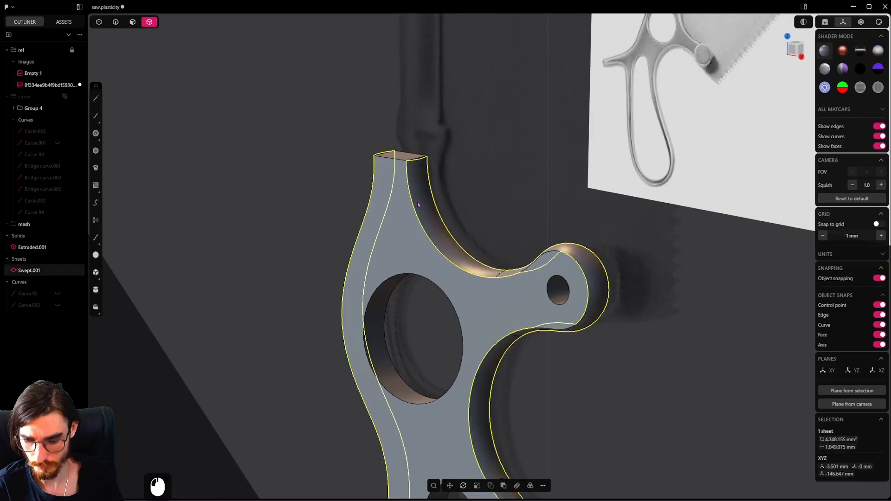
key("h")
double_click(418, 204)
middle_click_drag(417, 204, 388, 243)
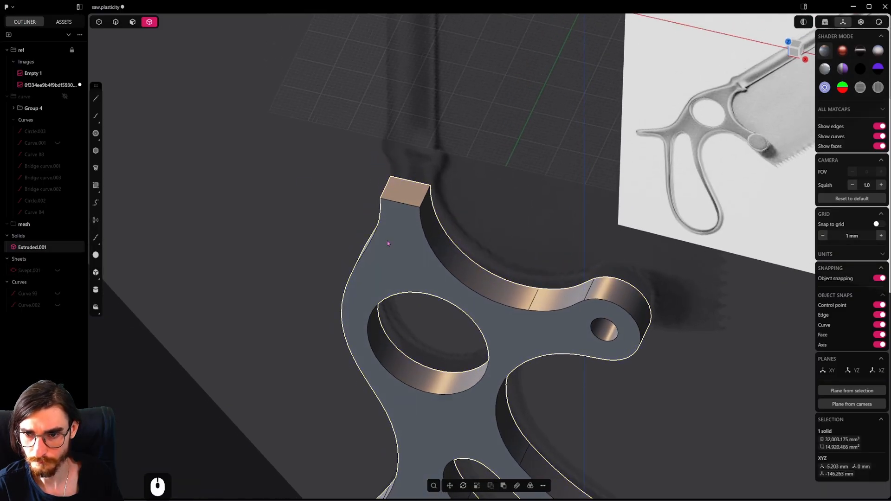
Step: Delete the loop of flat side faces around the handle's outer contour, keeping the neck's end face
left_click(132, 22)
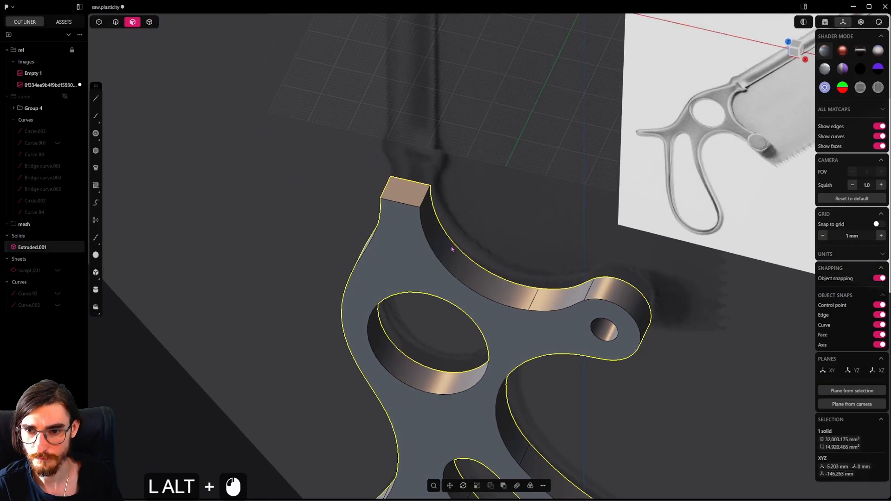
left_click(451, 248, "alt")
scroll(451, 249, "down", 7)
middle_click_drag(532, 397, 267, 165, "shift")
key("shift+x")
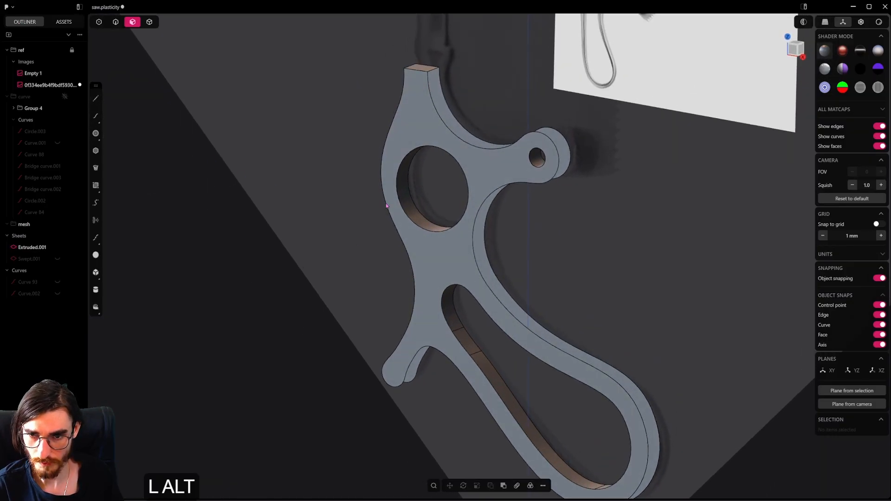
Step: Unhide all objects and join the open handle body with the swept sheet
key("alt+h")
left_click(149, 22)
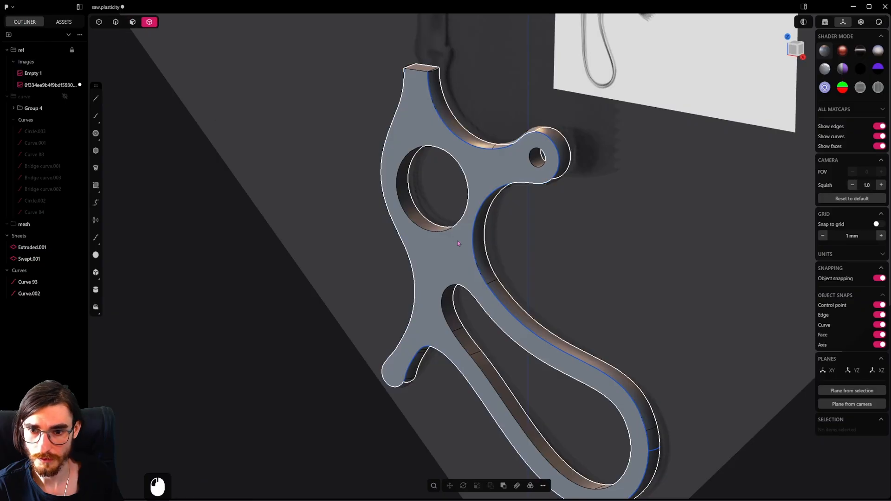
left_click(457, 242)
left_click(457, 269, "shift")
key("j")
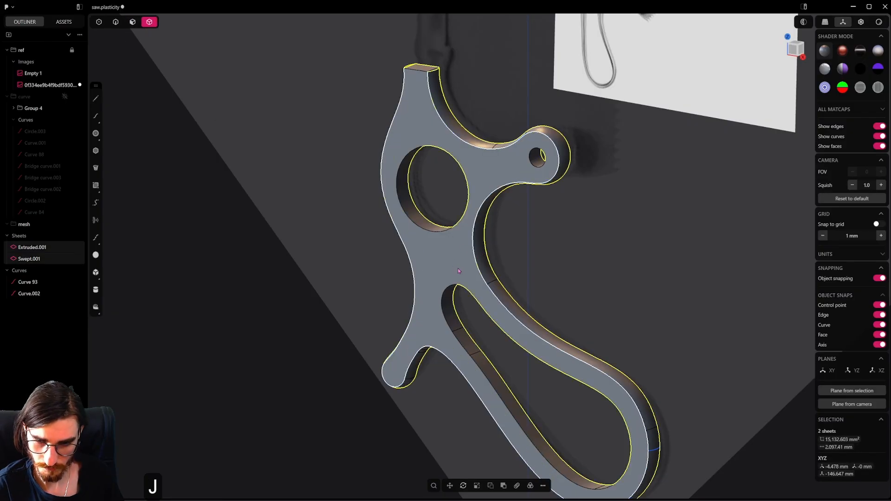
scroll(487, 256, "up", 3)
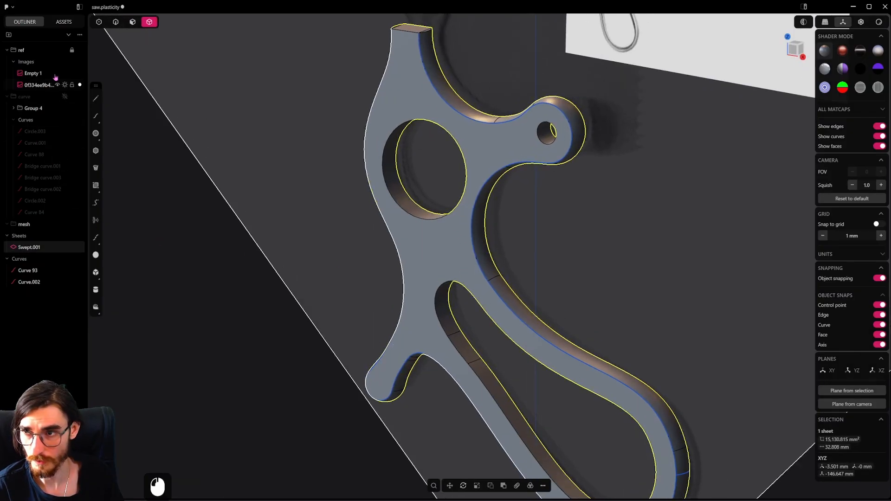
Step: Delete the duplicated outer edge loop curve that served as the sweep path
key("2")
left_click(502, 298)
middle_click_drag(501, 298, 613, 362, "shift")
key("x")
Step: Move the curved profile along X inward from the handle's outermost end, into the elongated grip opening
left_click(673, 430)
middle_click_drag(673, 430, 645, 363, "shift")
scroll(644, 363, "up", 5)
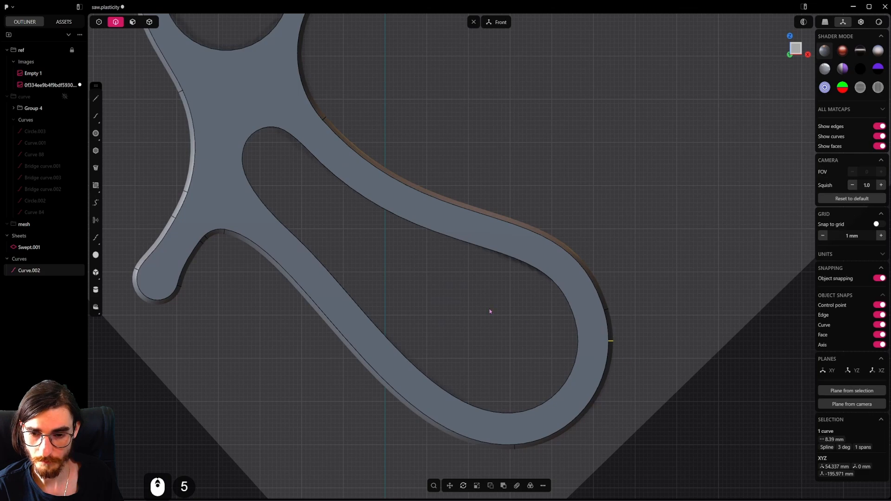
scroll(644, 348, "down", 3)
middle_click_drag(642, 342, 650, 383, "shift")
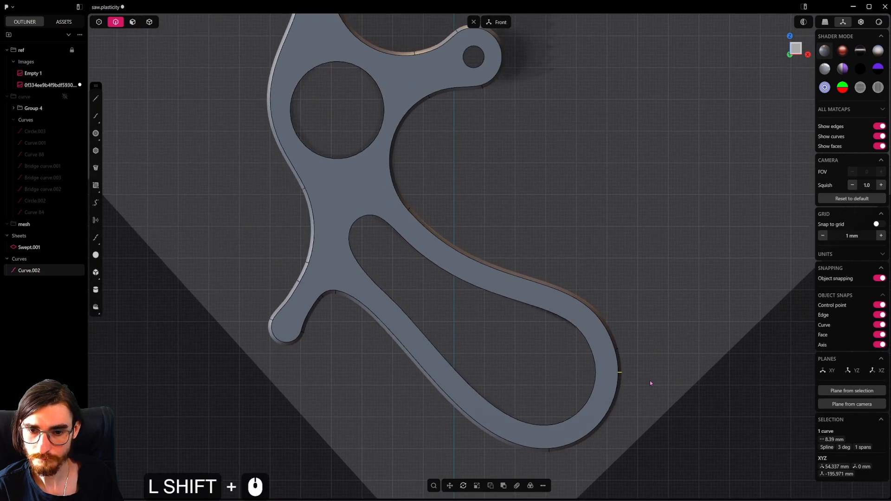
key("g")
key("y")
key("x")
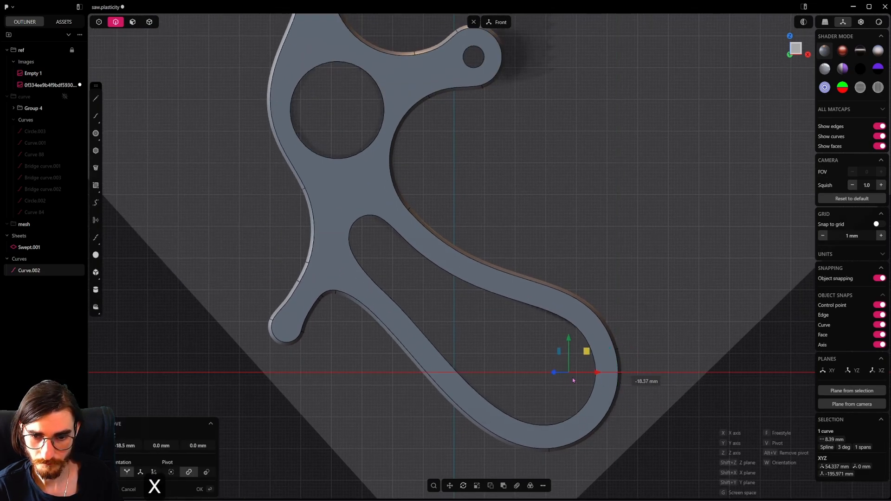
Step: Undo the last move and reposition the profile curve by its end point inside the handle opening, at about X 42 mm
middle_click_drag(600, 383, 631, 404)
key("ctrl+z")
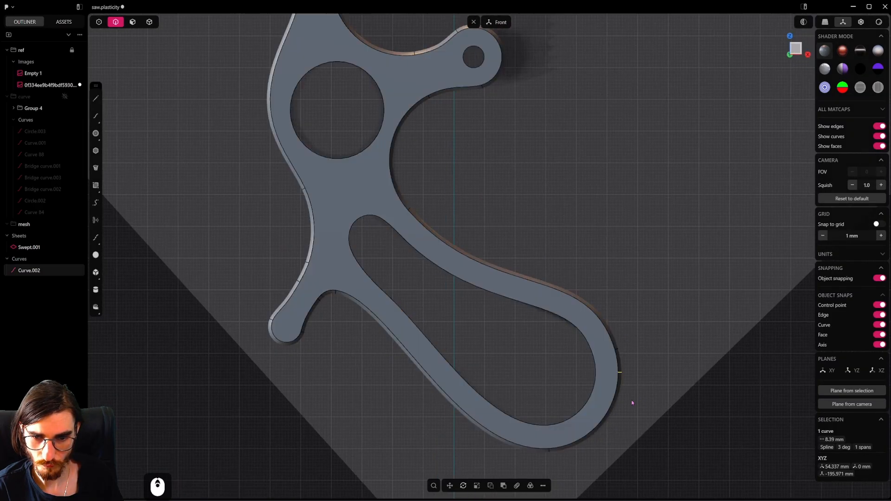
scroll(622, 370, "up", 16)
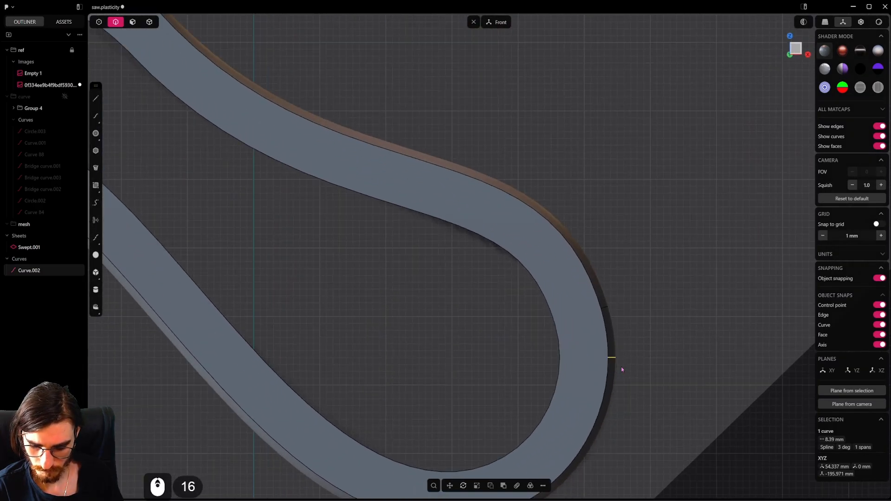
key("g")
key("v")
left_click(616, 358)
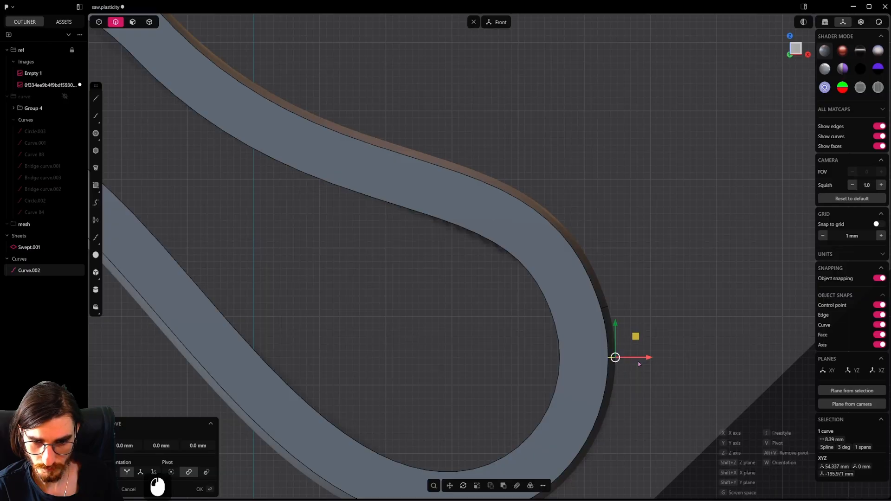
left_click(570, 361)
Step: Rotate the profile curve so it faces the opposite way inside the handle opening
key("r")
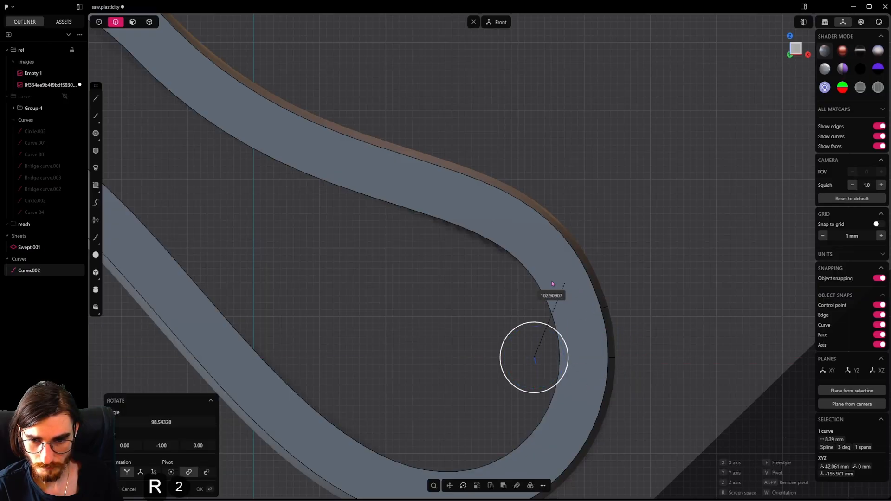
key("ctrl")
right_click(585, 354)
scroll(641, 339, "down", 9)
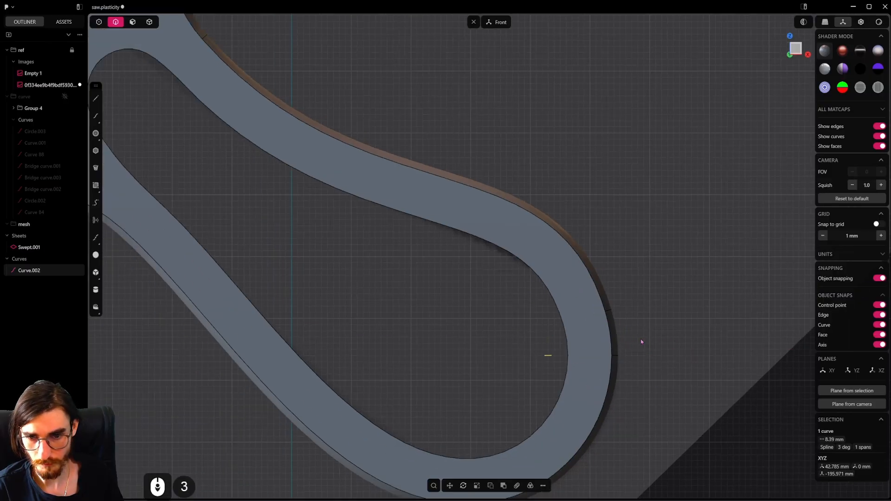
scroll(599, 372, "up", 7)
Step: Examine the swept body's outer edge loop and the cap on its neck end, comparing the shape with the reference saw image
middle_click_drag(598, 371, 572, 225, "shift")
scroll(587, 360, "down", 3)
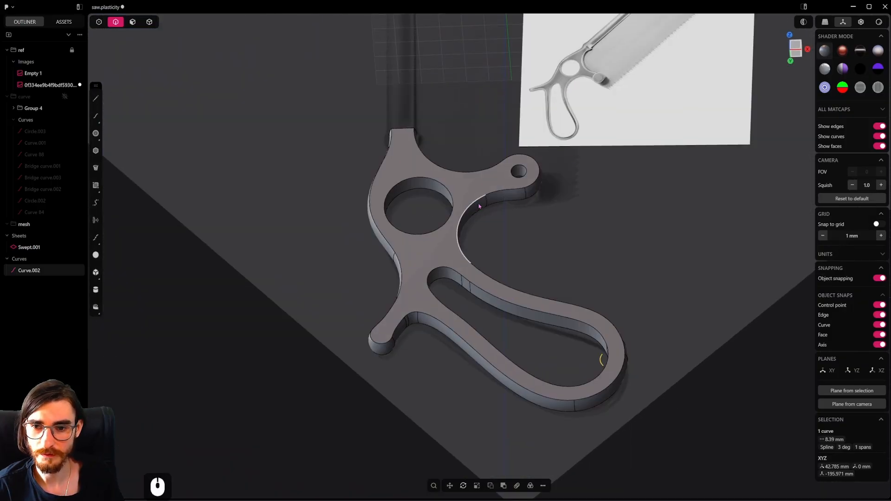
left_click(471, 176, "alt")
scroll(468, 179, "up", 18)
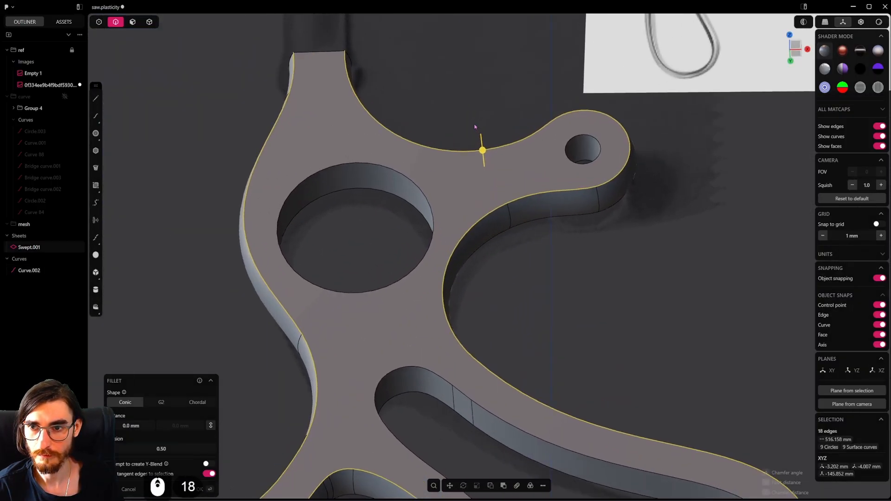
middle_click_drag(474, 127, 400, 204)
middle_click_drag(367, 102, 363, 188, "shift")
scroll(363, 189, "up", 6)
middle_click_drag(320, 38, 440, 207, "shift")
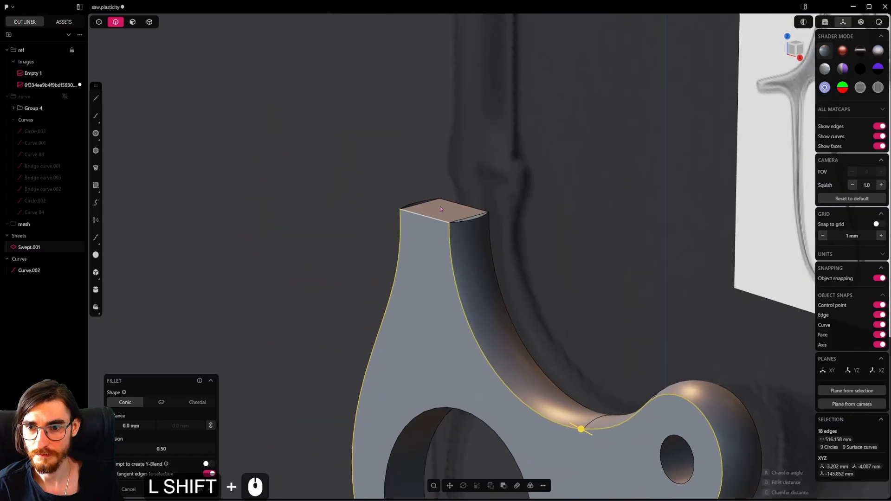
left_click(472, 220)
middle_click_drag(469, 251, 505, 255)
scroll(461, 235, "up", 7)
scroll(505, 255, "down", 20)
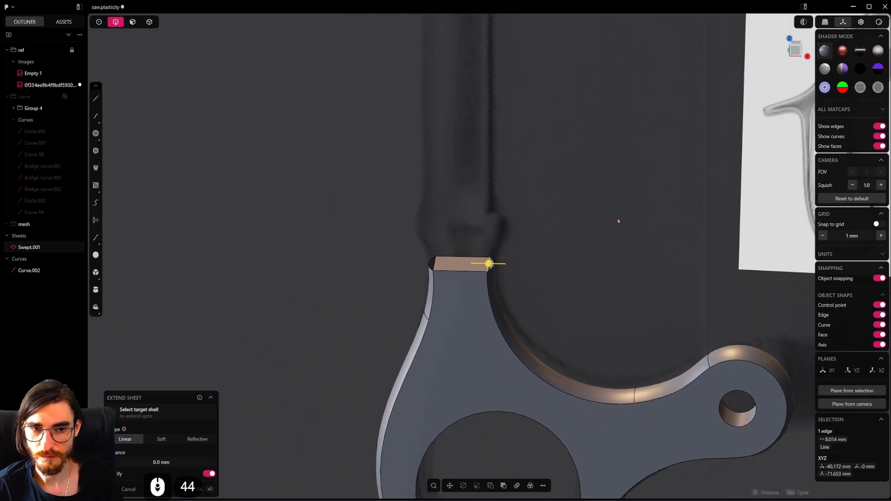
middle_click_drag(673, 192, 526, 316, "shift")
scroll(526, 316, "up", 11)
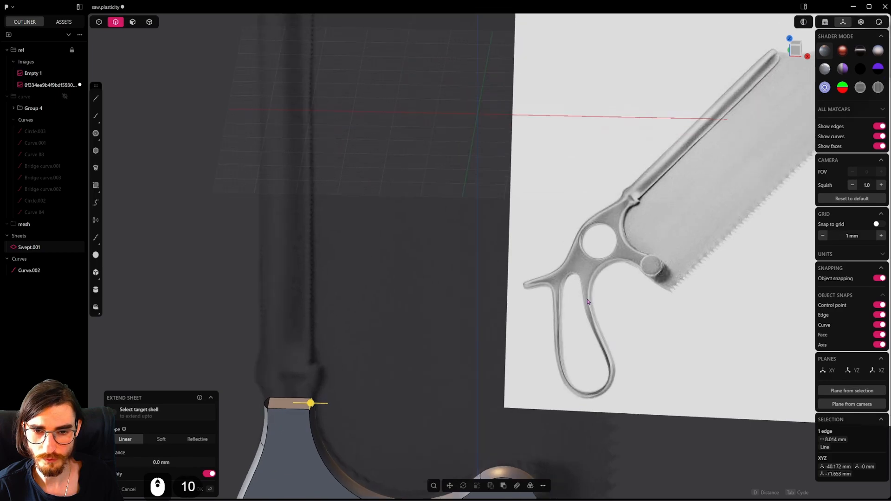
key("shift")
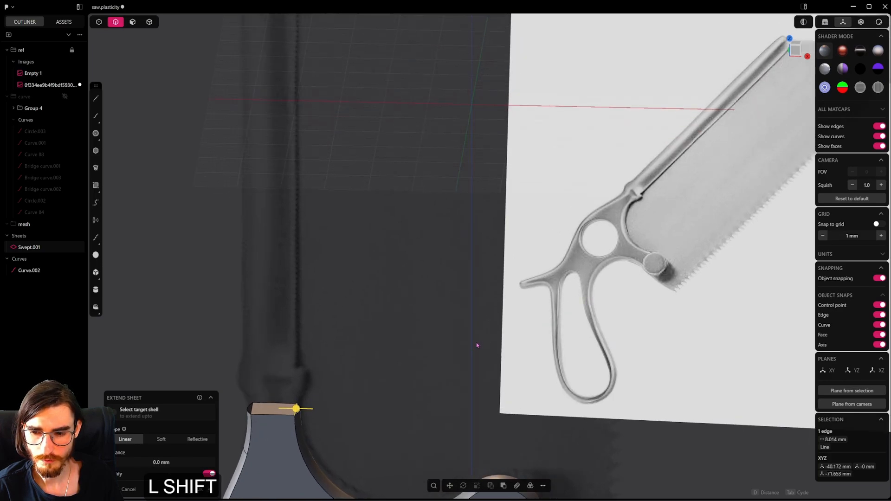
Step: Delete the flat cap face on the neck end of the swept body
middle_click_drag(373, 365, 532, 268, "shift")
scroll(438, 324, "up", 9)
middle_click_drag(438, 323, 390, 383)
scroll(436, 326, "down", 2)
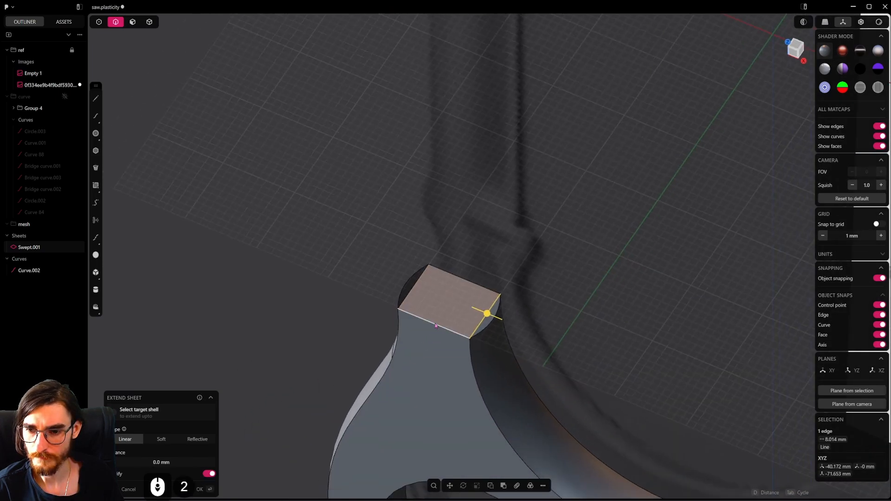
left_click(440, 307)
key("shift+x")
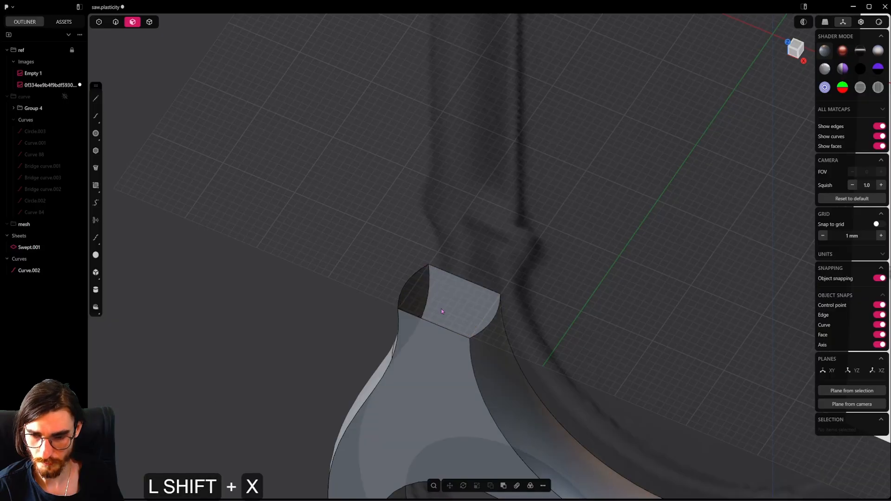
Step: Patch the open four-edge loop at the neck end to close the body, trying other continuity options, and save the file
left_click(116, 22)
left_click(474, 361, "alt")
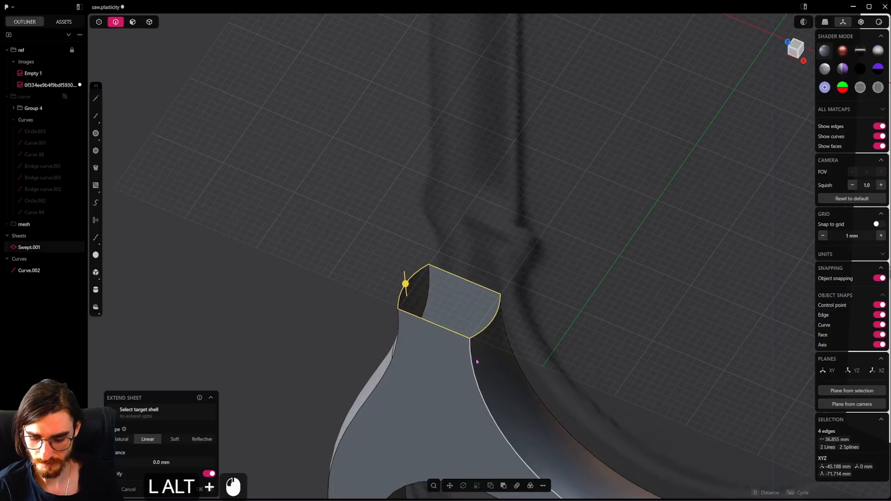
key("shift+j")
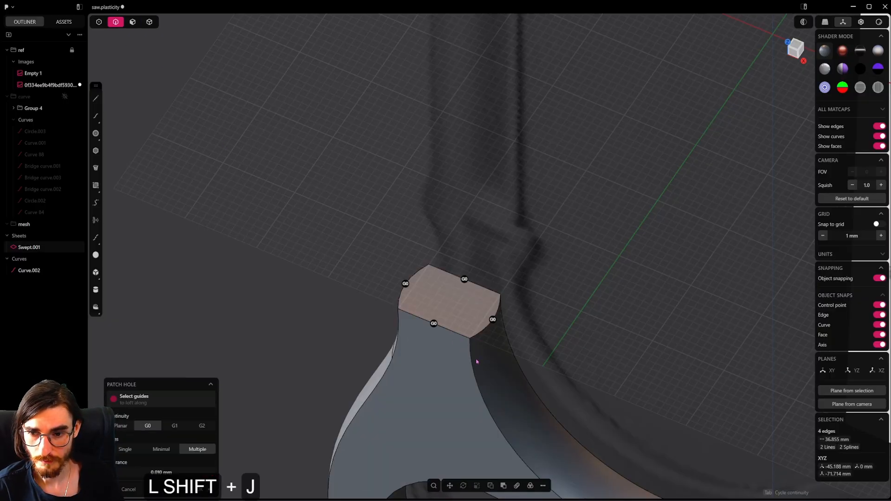
key("Tab")
key("Tab")
key("Tab")
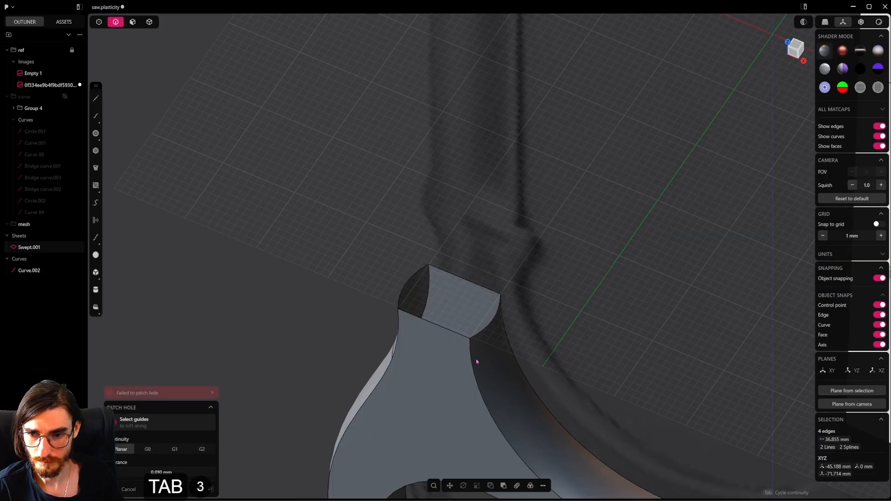
right_click(476, 361)
scroll(476, 359, "down", 7)
key("ctrl+s")
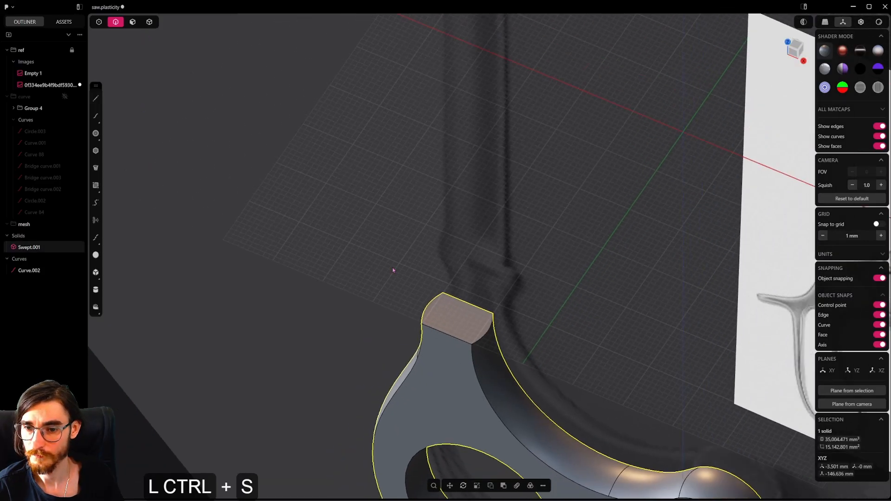
Step: Duplicate the edge loop of the long handle opening in place as a separate curve
scroll(475, 358, "down", 6)
middle_click_drag(476, 358, 526, 359, "alt")
scroll(528, 360, "down", 8)
middle_click_drag(545, 406, 410, 241, "shift")
middle_click_drag(473, 310, 478, 154, "shift")
middle_click_drag(603, 384, 556, 328, "shift")
scroll(624, 353, "up", 10)
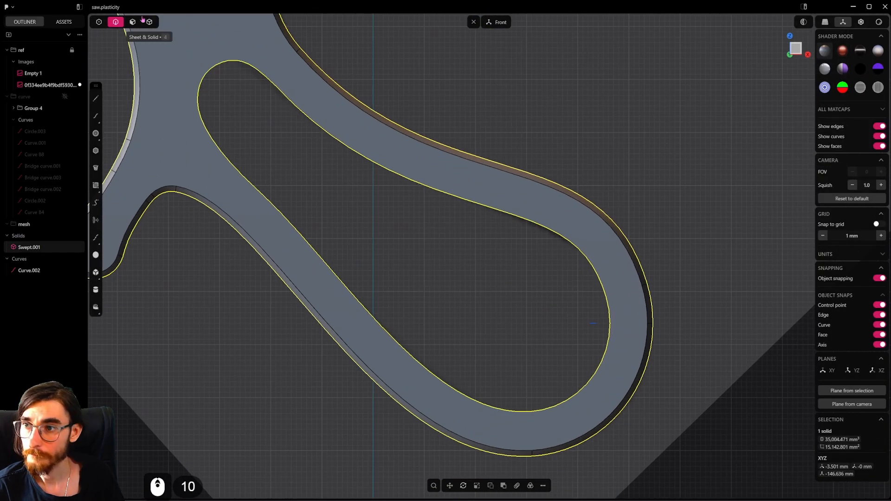
key("2")
left_click(609, 294)
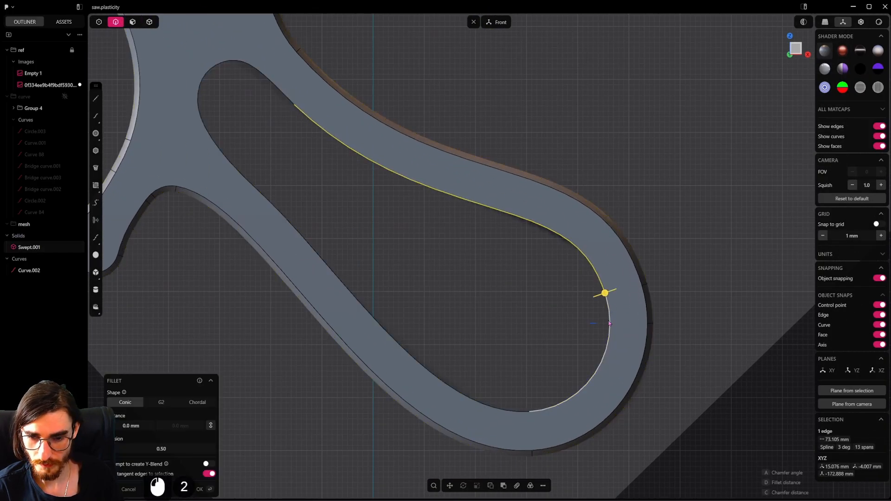
left_click(610, 338, "alt")
key("shift+d")
right_click(417, 213)
Step: Duplicate the edge of the large circular hole in place as a separate curve
middle_click_drag(416, 212, 599, 432, "shift")
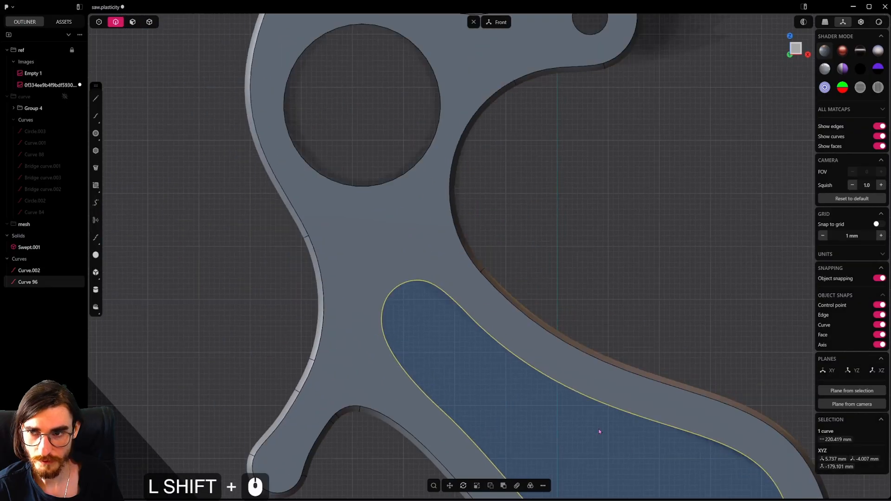
middle_click_drag(400, 172, 434, 265, "shift")
left_click(435, 268)
key("shift+d")
right_click(468, 321)
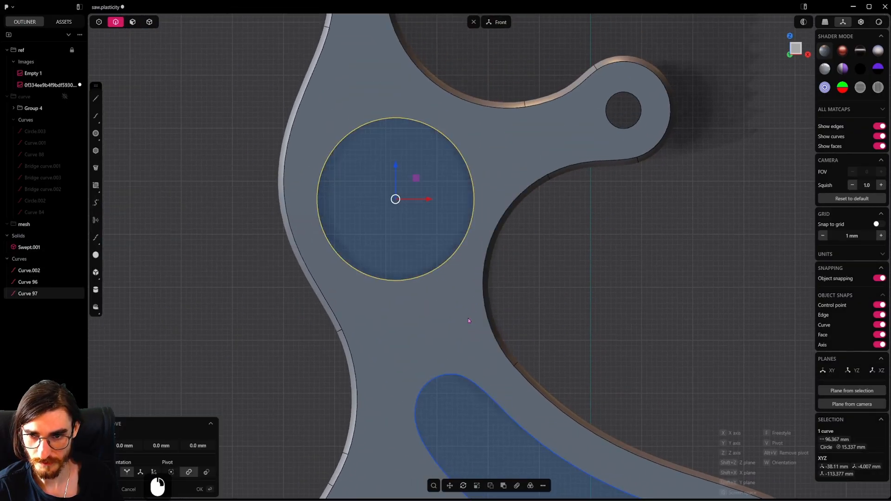
Step: Move the profile curve by its outer end point so that it touches the duplicated handle-opening curve
scroll(469, 321, "down", 10)
middle_click_drag(538, 395, 479, 255, "shift")
scroll(596, 360, "up", 5)
left_click(620, 373)
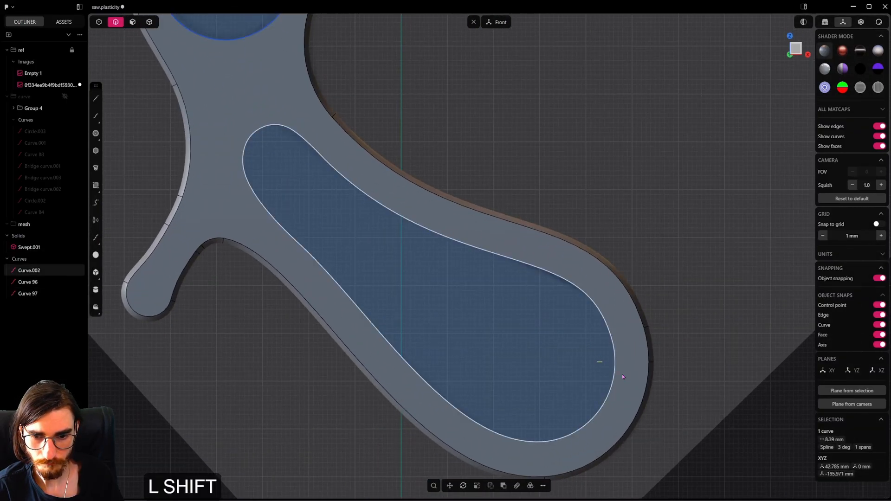
scroll(622, 375, "up", 15)
key("g")
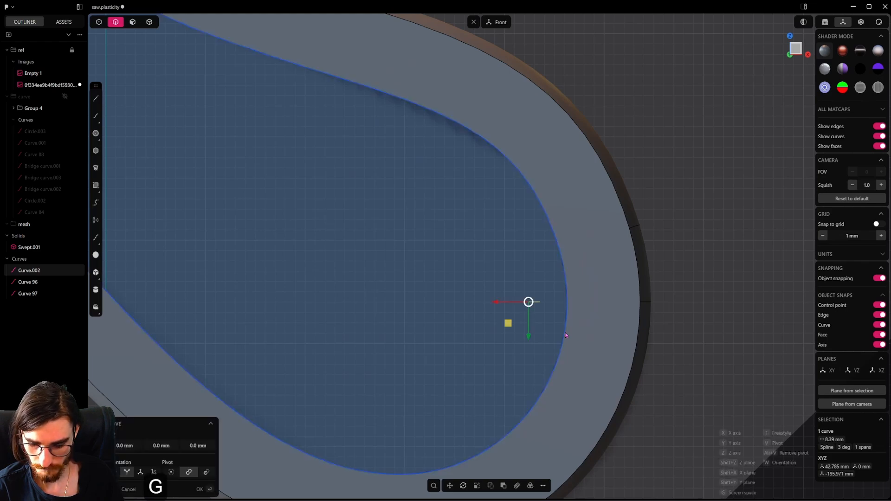
key("v")
left_click(538, 303)
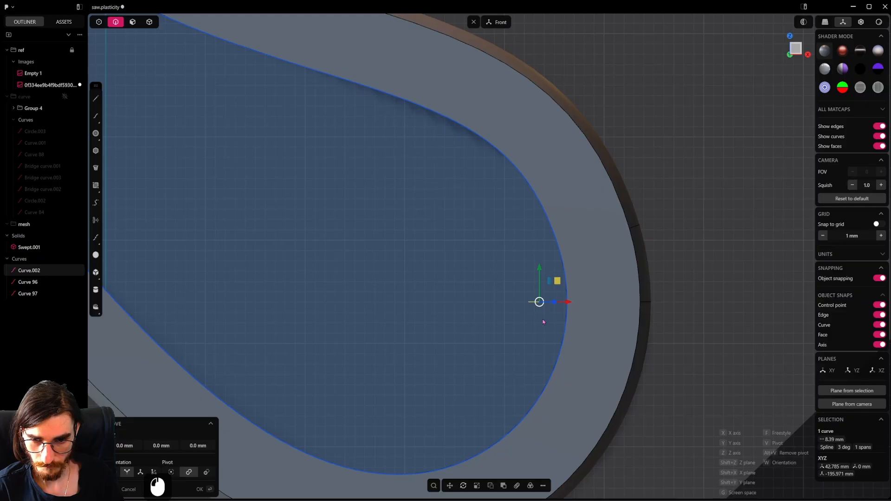
middle_click_drag(577, 321, 600, 347)
right_click(604, 348)
Step: Sweep the profile curve along the duplicated handle-opening curve
scroll(594, 340, "down", 6)
key("f")
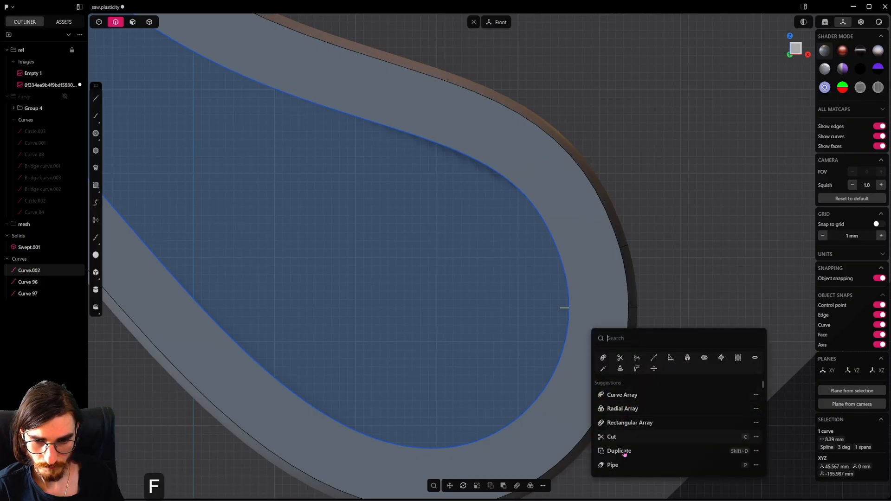
type("swe")
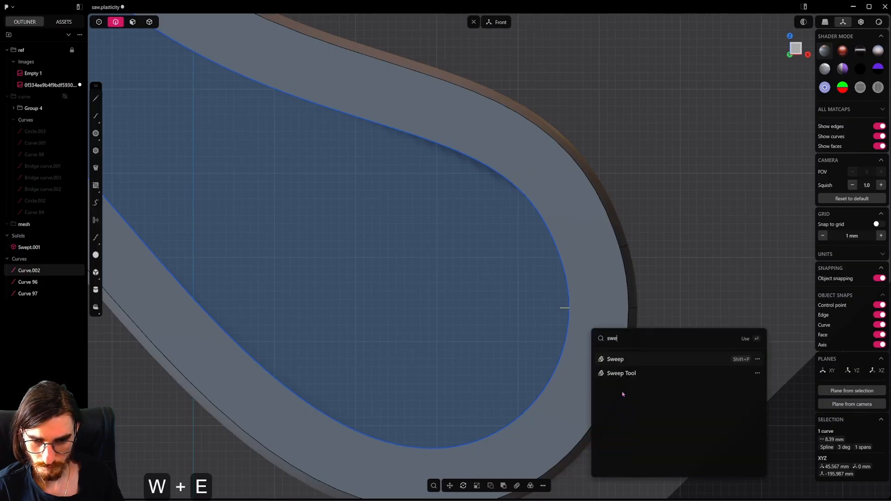
left_click(627, 366)
key("2")
left_click(589, 357)
Step: Hide the new sweep and the curves, and delete the inner wall faces of the handle opening
key("6")
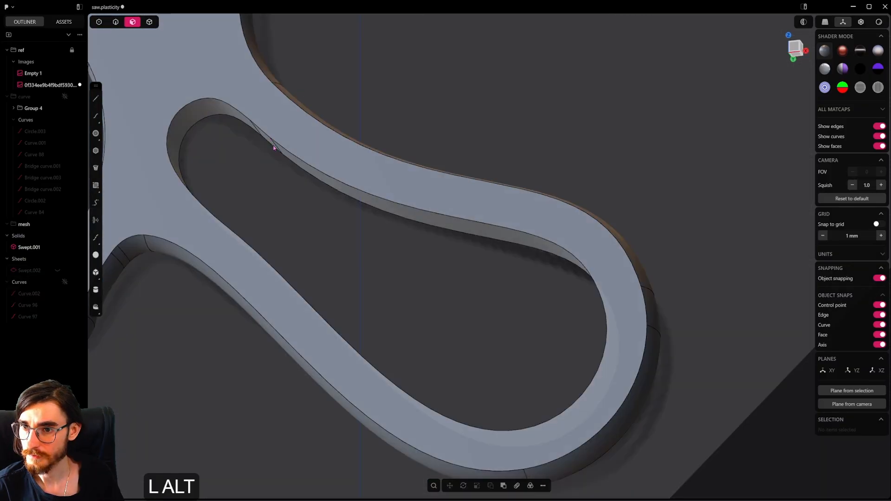
left_click(275, 143, "alt")
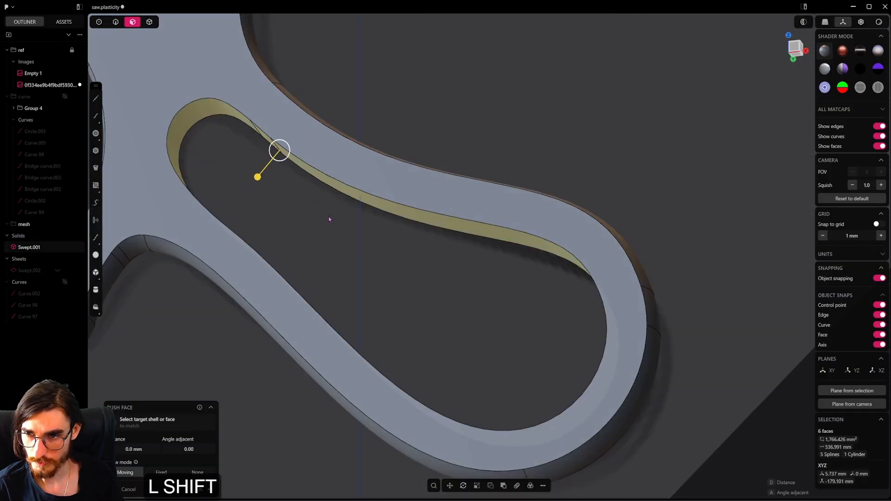
key("shift+x")
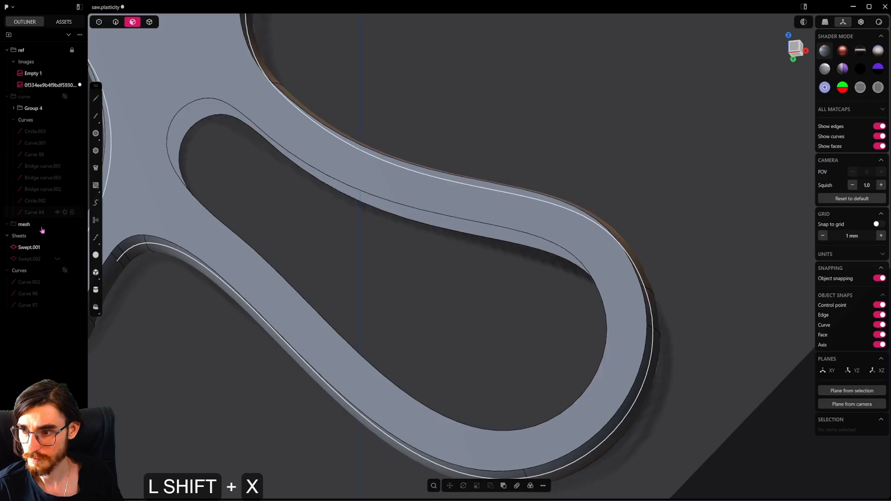
Step: Show the hidden swept sheet, join it with the main body sheet into one solid, and save the file
left_click(57, 258)
left_click(149, 22)
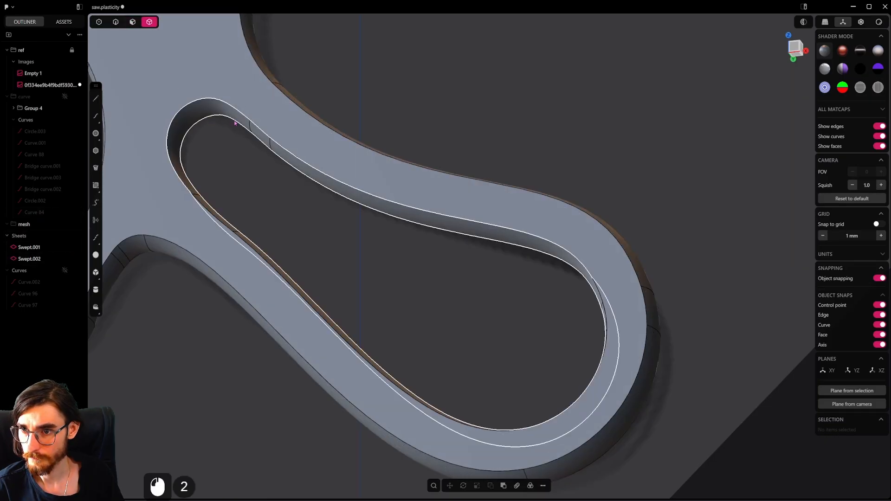
left_click(278, 114)
left_click(301, 125, "shift")
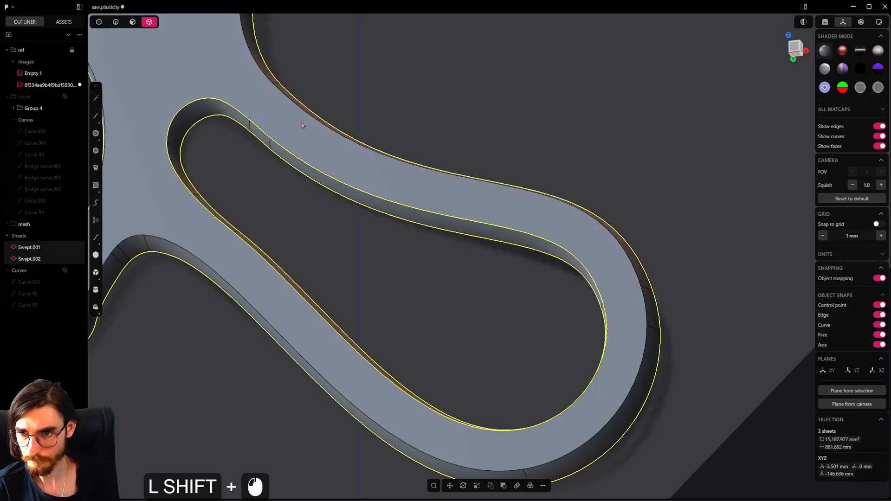
key("j")
key("ctrl+s")
scroll(361, 186, "down", 5)
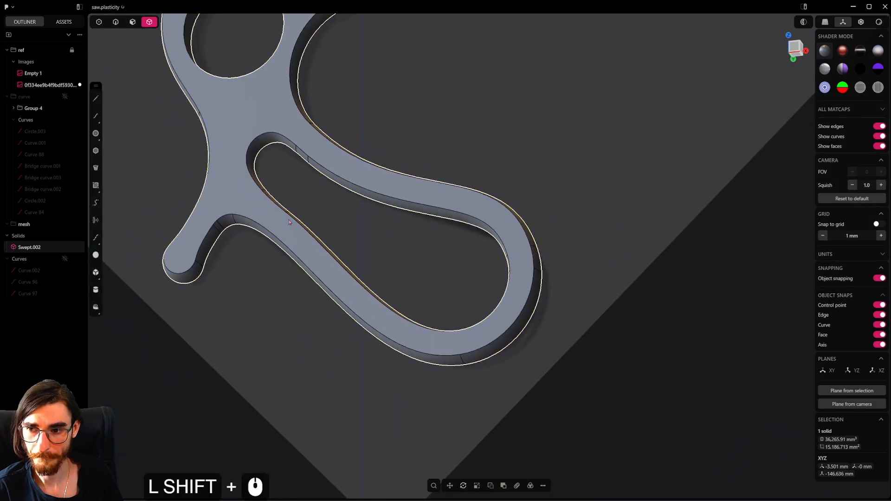
Step: Move the profile curve by its end point so that it snaps onto the edge circle of the round opening
middle_click_drag(242, 101, 438, 243, "shift")
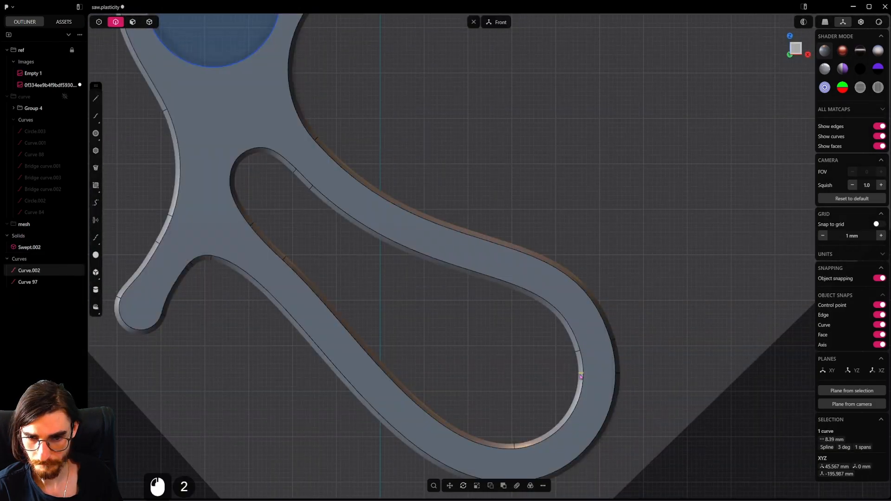
key("g")
key("g")
middle_click_drag(253, 113, 370, 290, "shift")
scroll(369, 291, "up", 4)
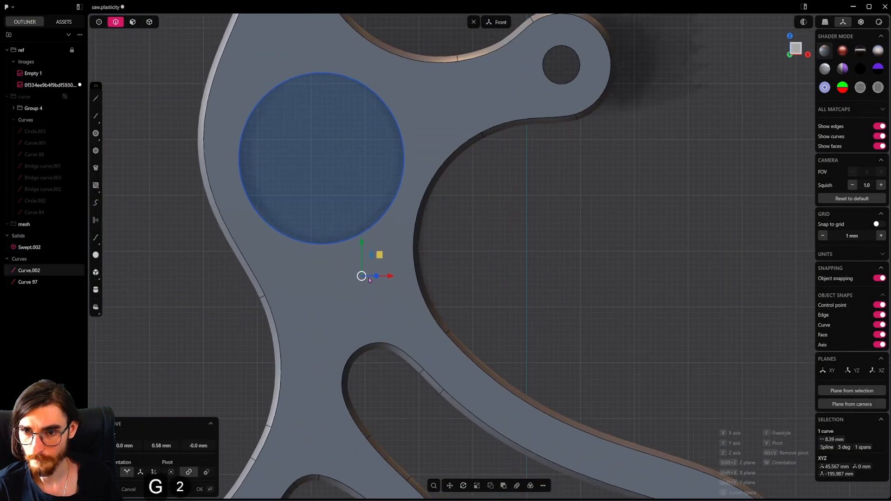
left_click(406, 164, "ctrl")
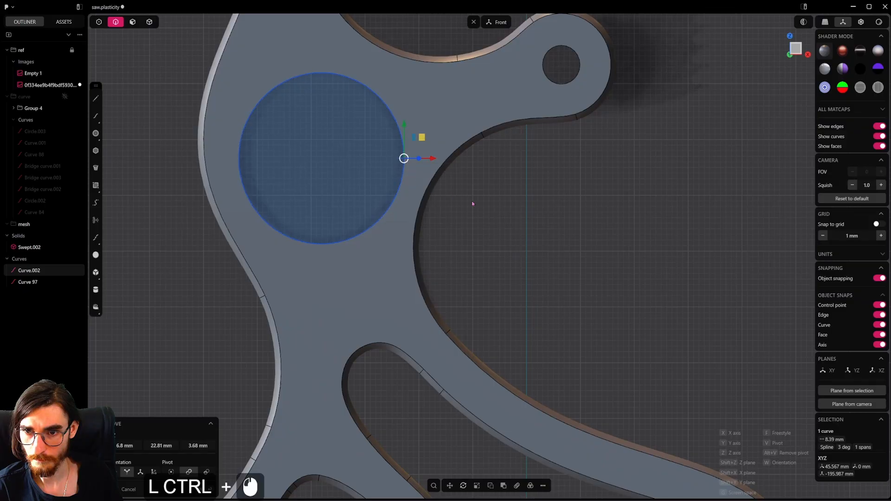
middle_click_drag(471, 202, 468, 299, "shift")
scroll(467, 300, "down", 3)
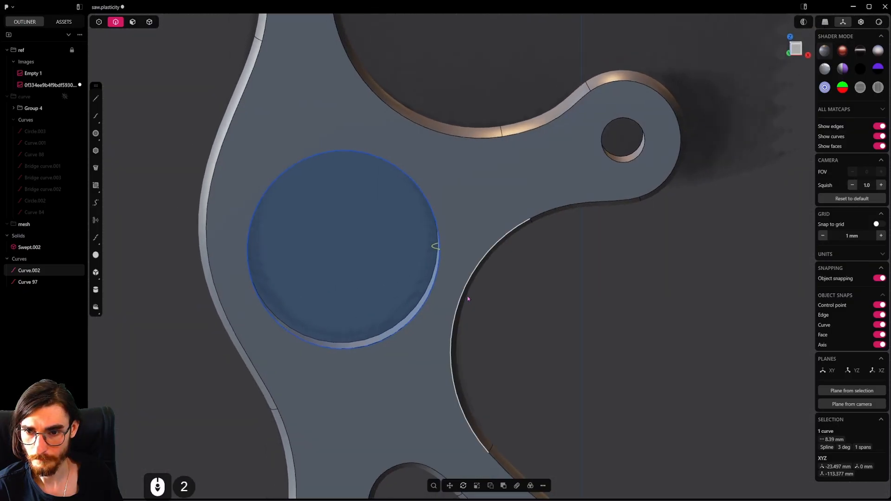
Step: Sweep the profile curve along the circle of the round opening with normal alignment
key("f")
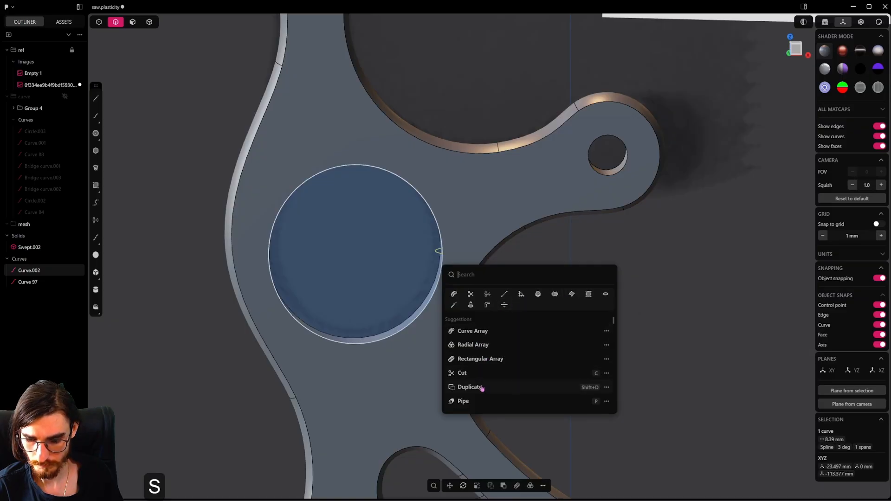
type("swe")
left_click(480, 299)
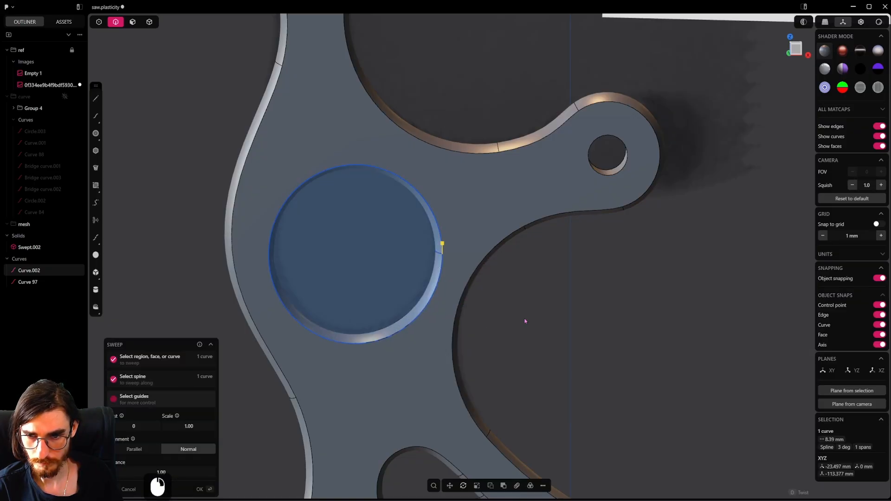
key("Return")
Step: Delete the profile curve and the duplicated circle
left_click(439, 256)
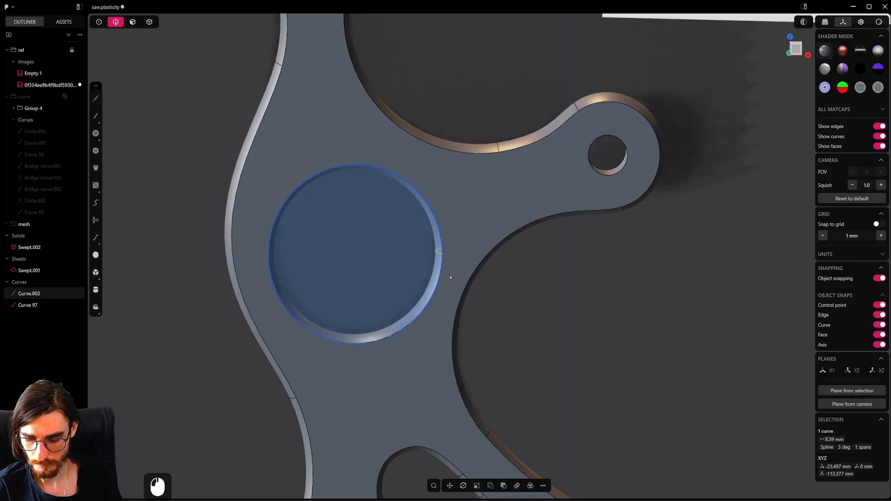
left_click(448, 276, "shift")
key("x")
Step: Match the solid's cylindrical wall in the round opening to the swept sheet, hiding the sheet temporarily to select the wall
middle_click_drag(449, 277, 470, 310, "shift")
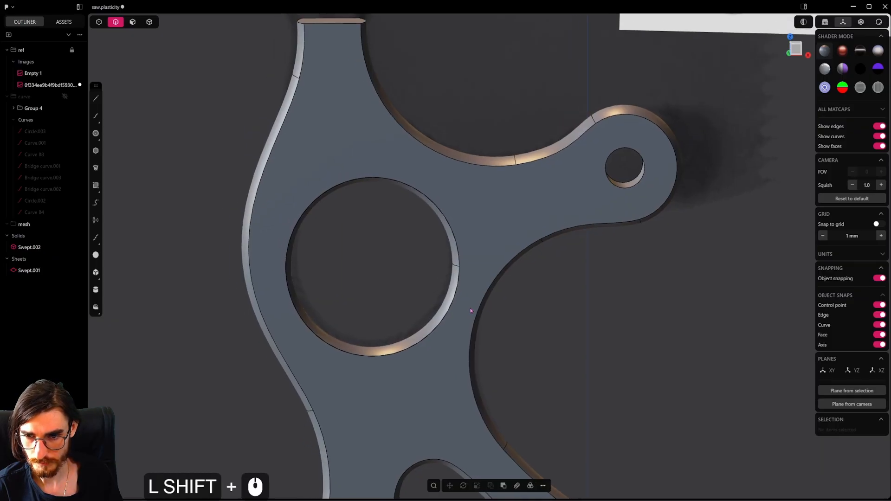
scroll(470, 311, "up", 4)
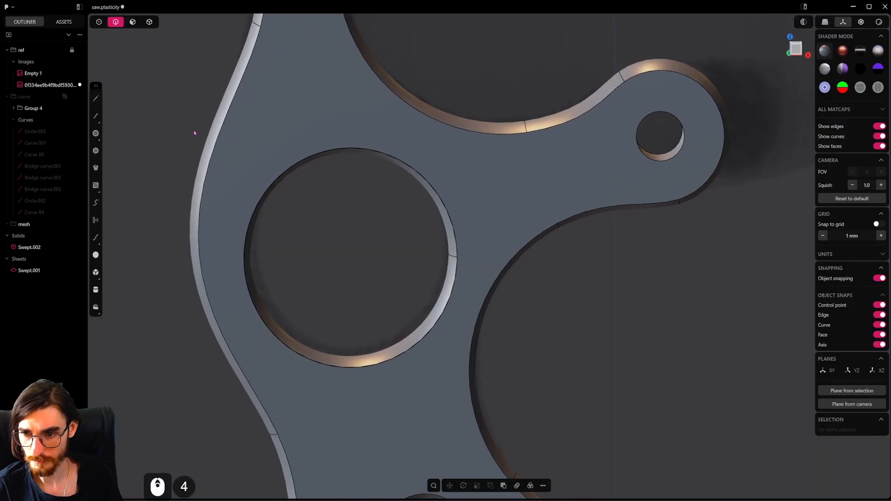
double_click(436, 215)
key("h")
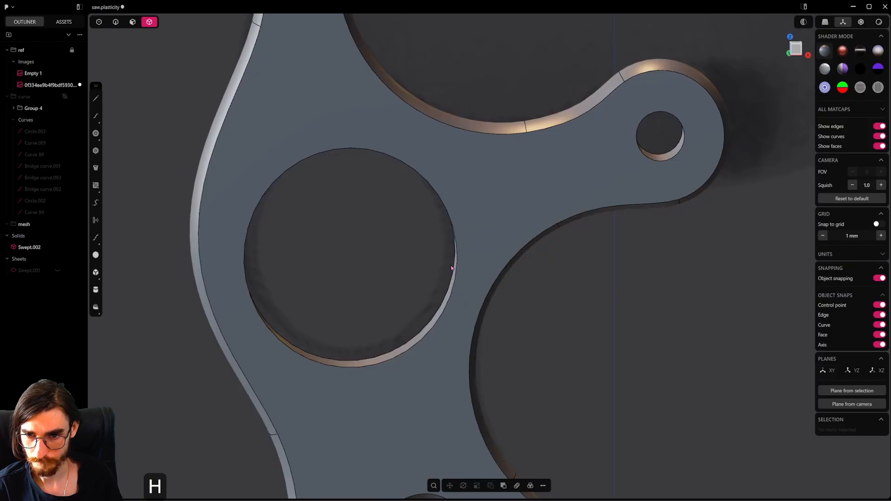
middle_click_drag(349, 315, 405, 361)
left_click(408, 362)
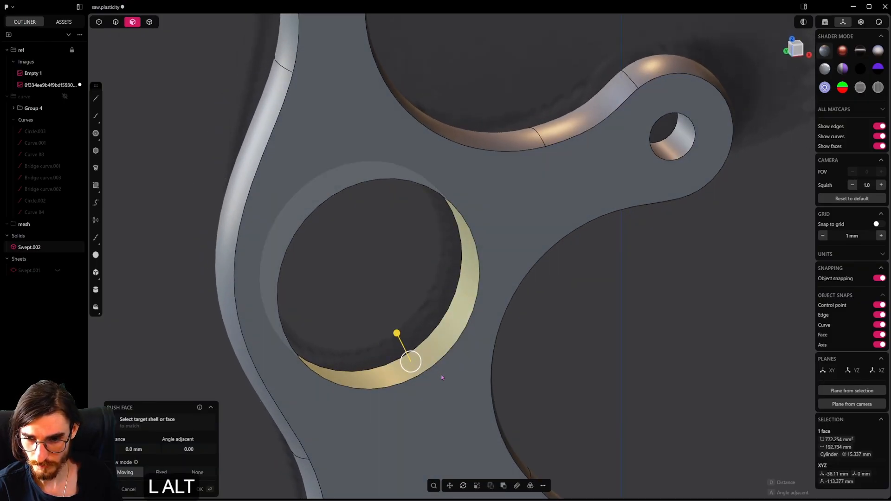
key("alt+h")
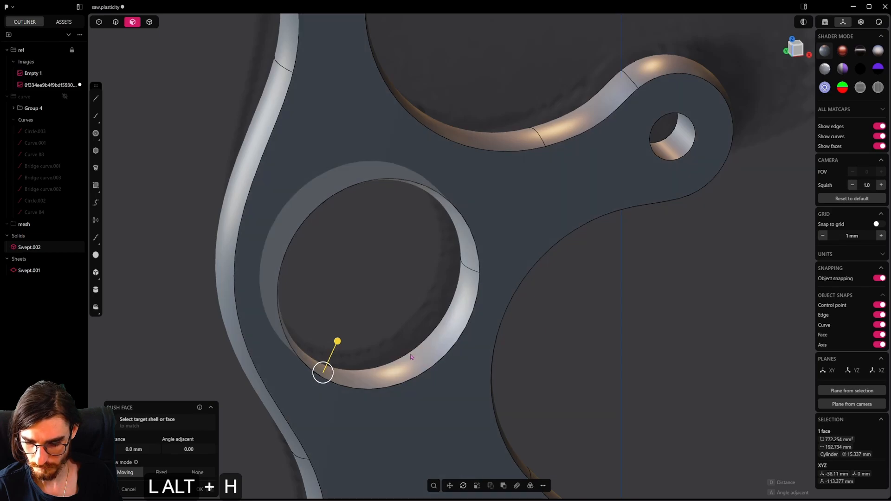
key("f")
left_click(506, 358)
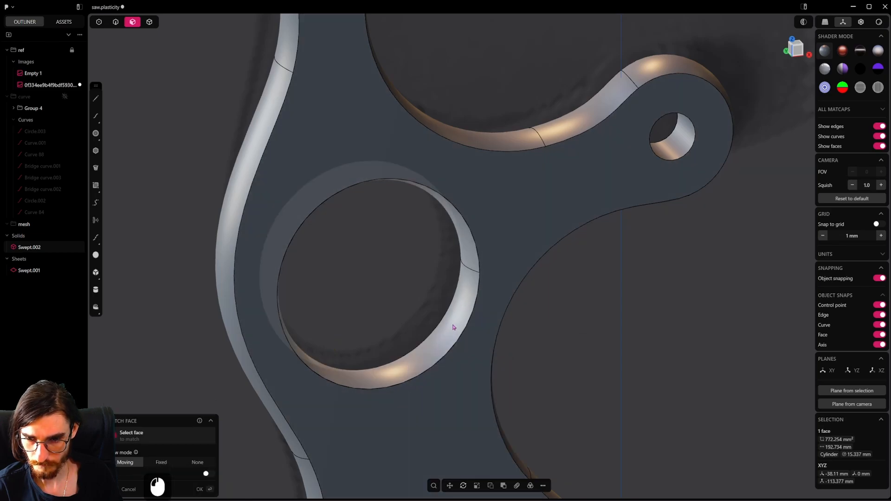
left_click(453, 328)
right_click(544, 363)
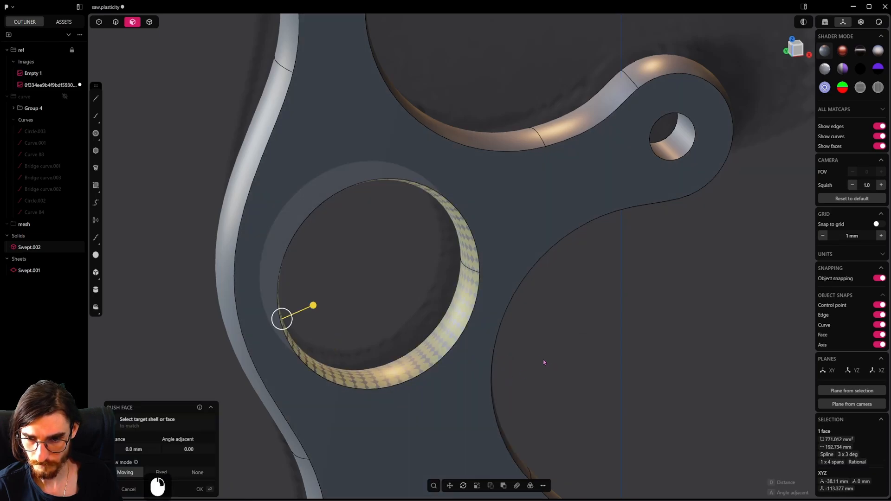
Step: Delete the leftover swept sheet in the round opening and save the file
left_click(146, 23)
left_click(538, 293)
left_click(475, 260)
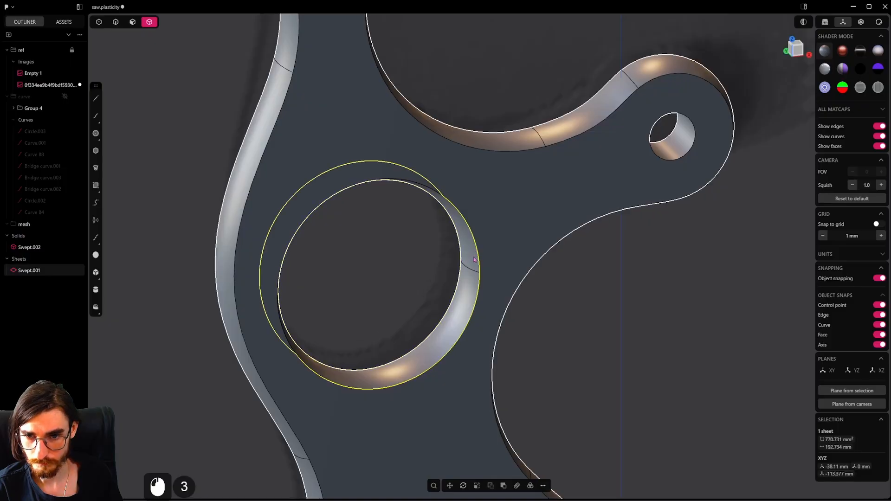
key("x")
scroll(475, 261, "down", 4)
middle_click_drag(464, 293, 406, 246)
scroll(417, 264, "down", 5)
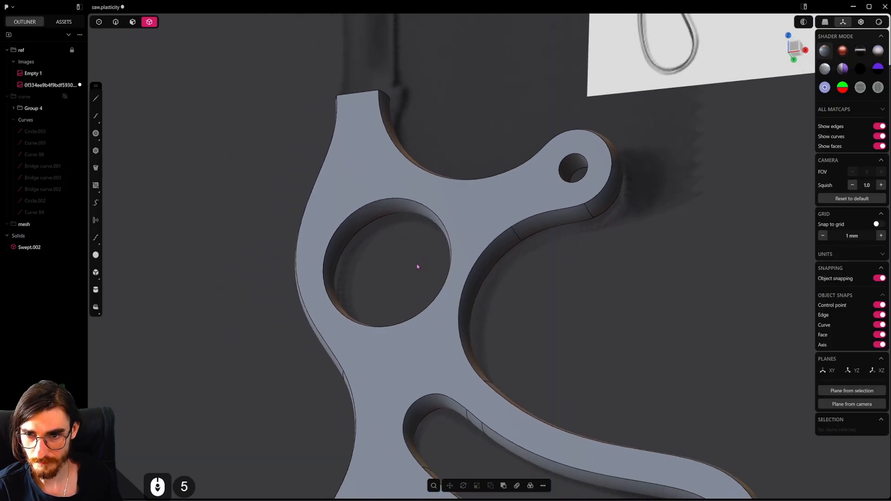
key("ctrl+s")
Step: Chamfer both rim edges of the small hole in the upper arm by about 0.81 mm
middle_click_drag(429, 274, 471, 278)
scroll(439, 366, "down", 3)
scroll(477, 334, "down", 4)
scroll(506, 301, "up", 6)
scroll(492, 264, "up", 6)
middle_click_drag(533, 239, 513, 304, "shift")
left_click(115, 22)
scroll(517, 303, "up", 5)
scroll(517, 302, "up", 4)
left_click(478, 241)
key("b")
middle_click_drag(478, 242, 495, 280)
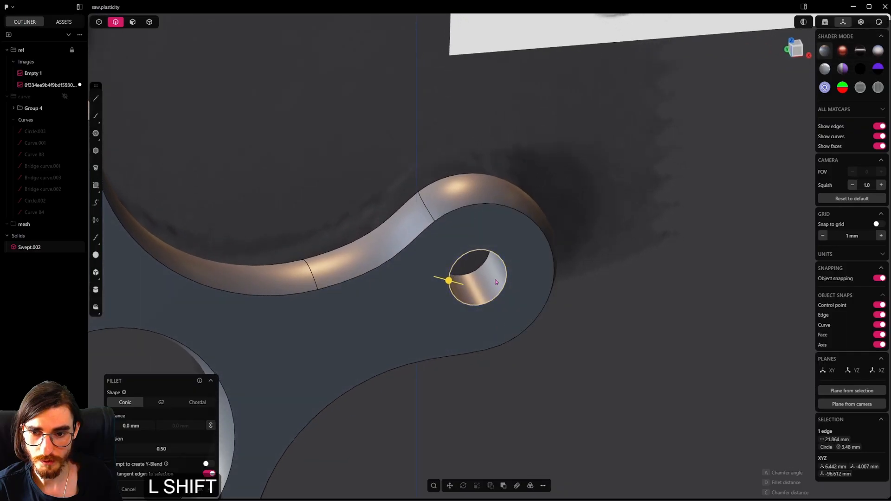
left_click_drag(483, 280, 504, 305, "shift")
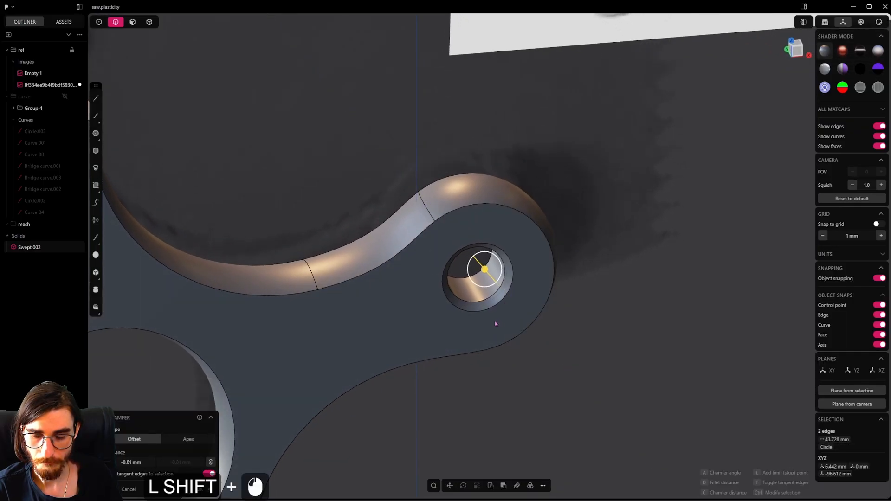
middle_click_drag(495, 322, 479, 298)
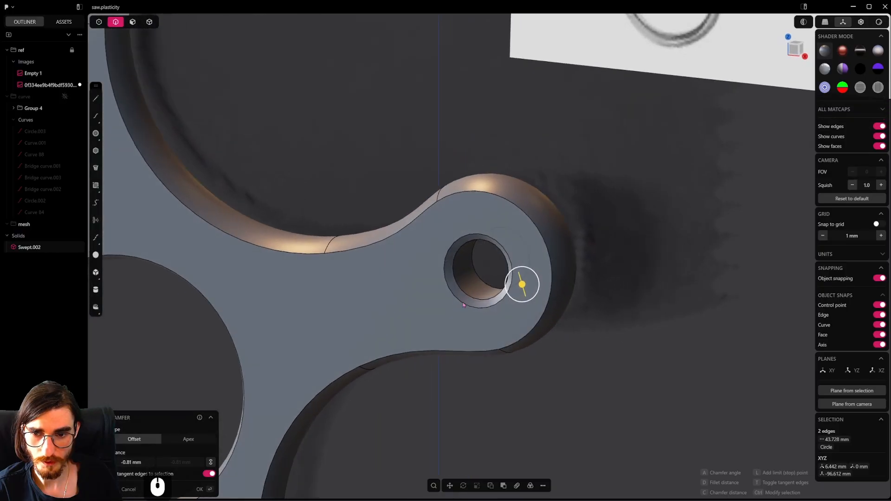
left_click(478, 298)
Step: Push the small hole's cylindrical wall inward by about 0.67 mm and save the file
left_click(132, 22)
left_click(470, 282)
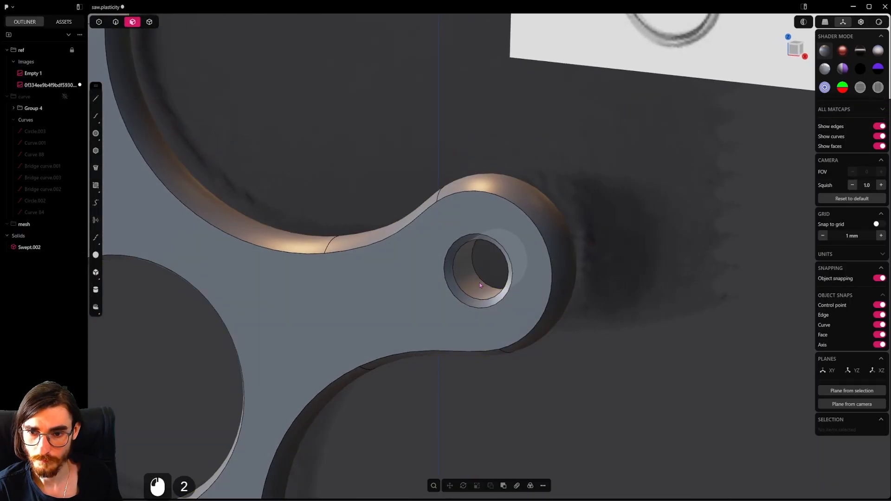
left_click(471, 282)
middle_click_drag(483, 293, 513, 308, "alt")
mouse_move(515, 297)
left_mouse_down("shift")
mouse_move(532, 240)
mouse_move(512, 283)
left_mouse_up("shift")
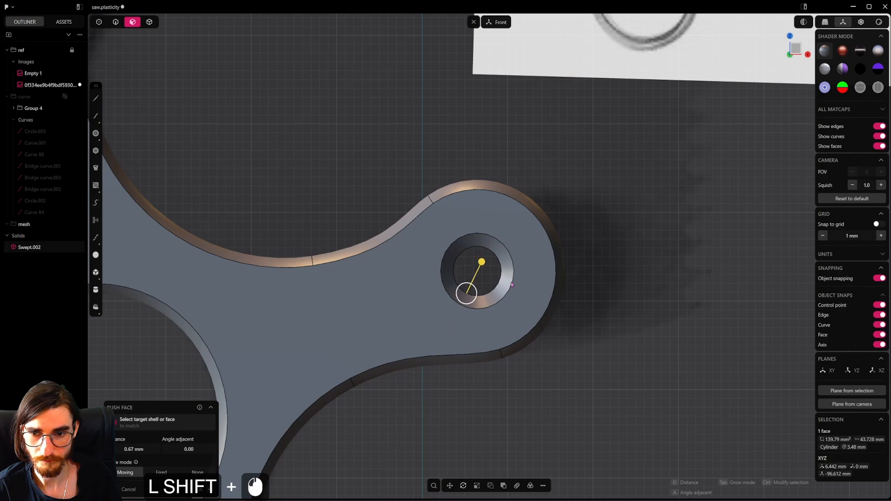
scroll(511, 284, "down", 10)
key("ctrl+s")
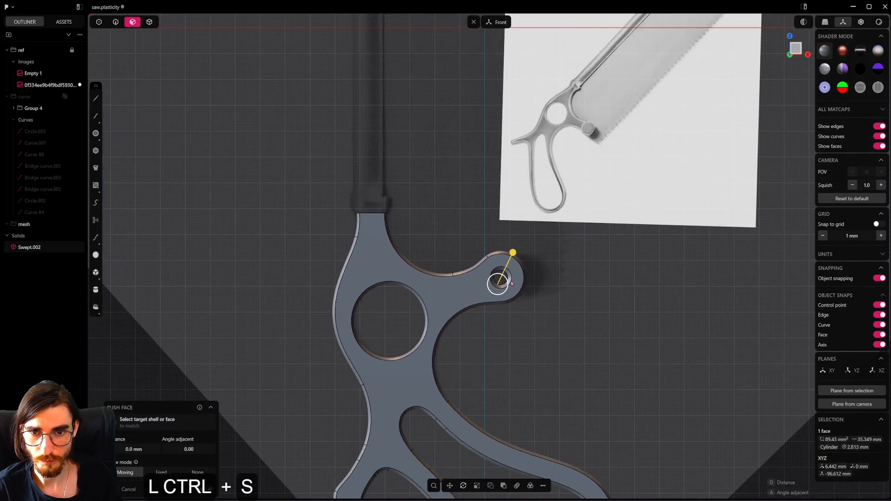
Step: Examine the reference photo's handle edges and shaft joint in comparison with the model
middle_click_drag(512, 284, 541, 269)
middle_click_drag(456, 253, 457, 271)
key("4")
scroll(426, 247, "up", 2)
key("5")
left_click(115, 23)
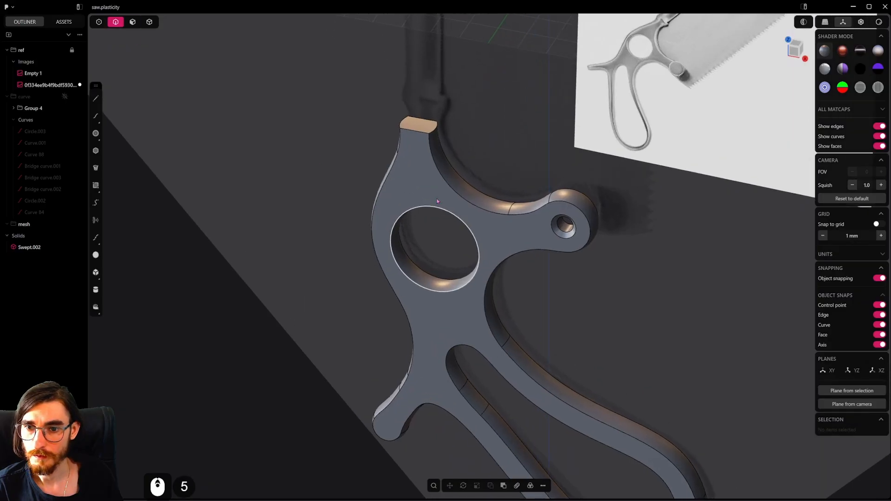
key("1")
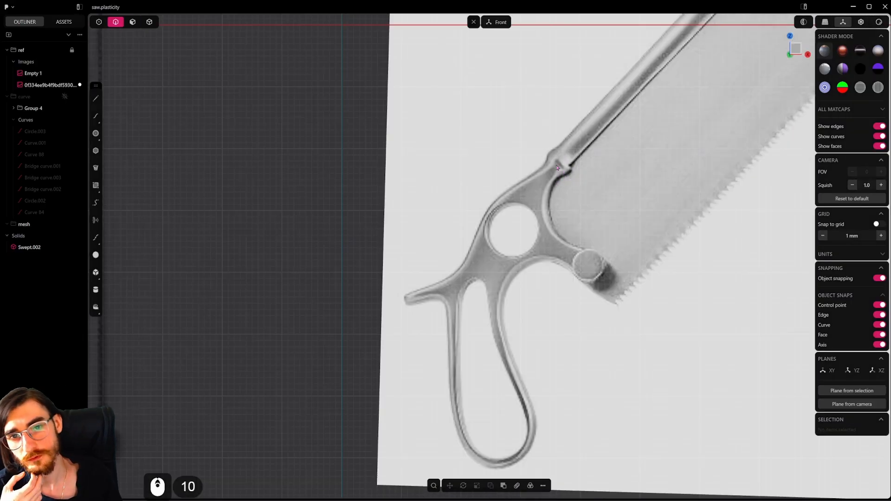
scroll(557, 168, "down", 16)
Step: Fillet the front edges of the round opening and the handle opening with a G2 shape of about 1.42 mm, and save
middle_click_drag(353, 352, 447, 155, "shift")
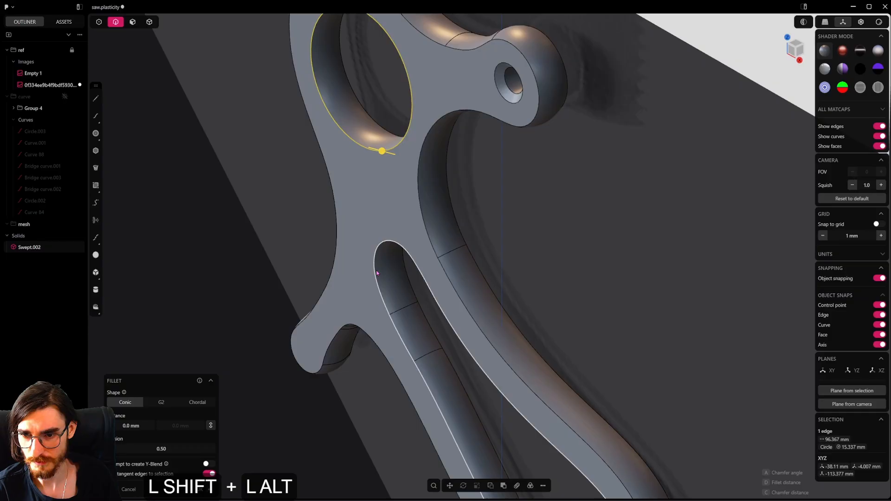
left_click(379, 278, "alt+shift")
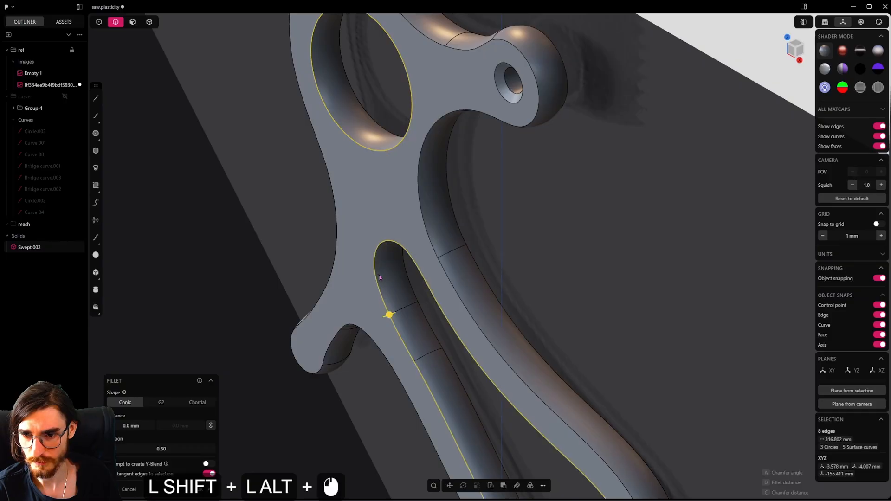
left_click_drag(389, 315, 312, 361, "shift")
left_click(158, 403)
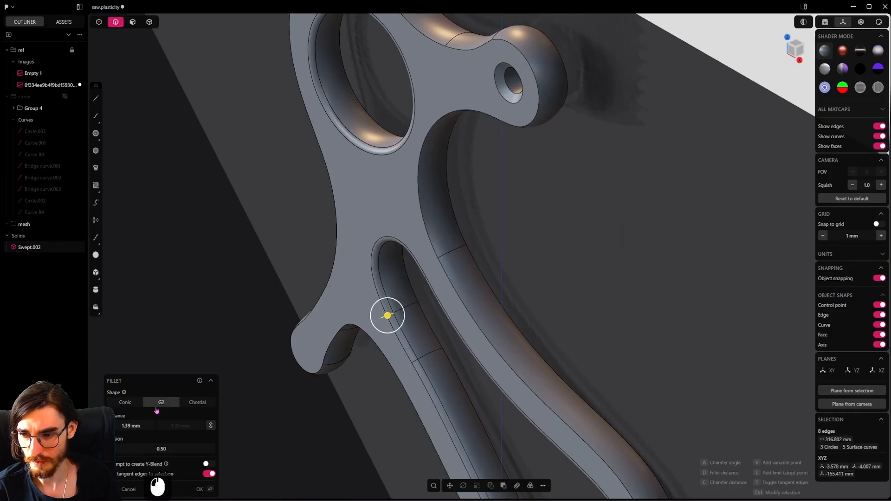
middle_click_drag(464, 297, 509, 290)
scroll(446, 297, "up", 4)
mouse_move(405, 291)
left_mouse_down("shift")
mouse_move(376, 303)
mouse_move(403, 301)
left_mouse_up("shift")
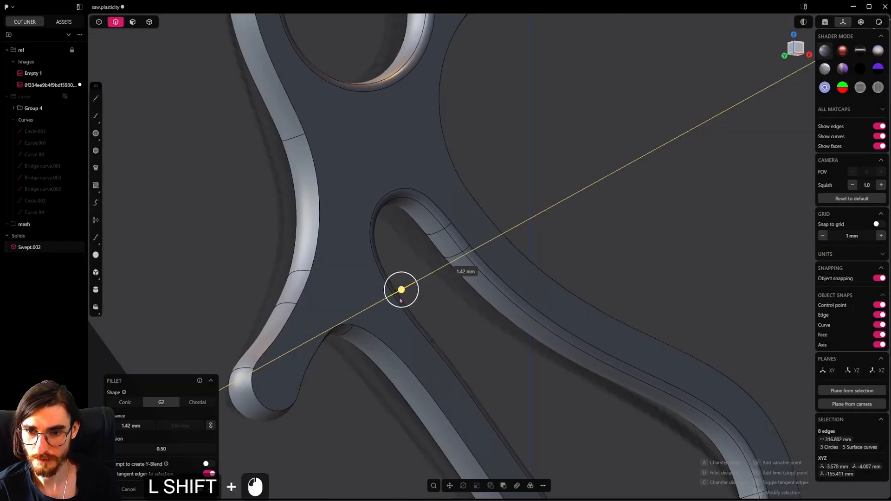
right_click(457, 305)
scroll(457, 305, "down", 8)
key("ctrl+s")
Step: Push the small hole's front chamfer face by about 0.36 mm and save the file
scroll(514, 208, "down", 7)
scroll(472, 263, "down", 4)
middle_click_drag(514, 208, 378, 267, "shift")
left_click_drag(473, 207, 478, 214, "shift")
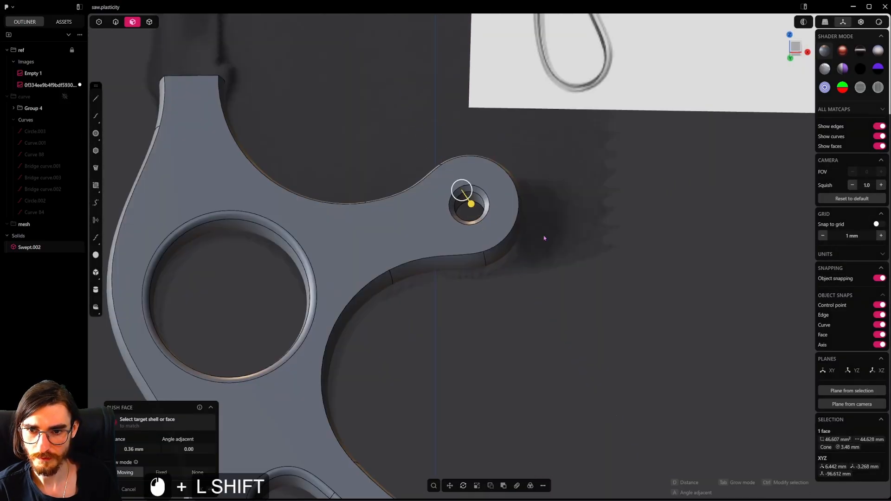
right_click(544, 236)
key("ctrl+s")
scroll(464, 223, "down", 7)
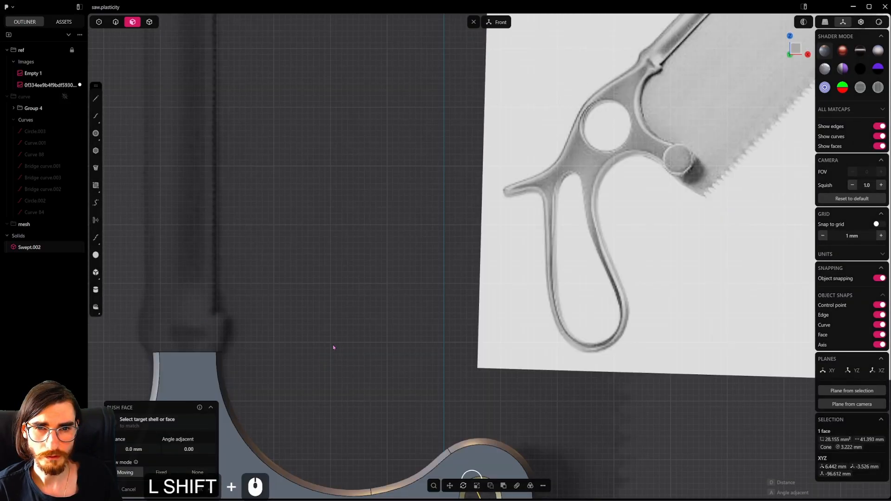
middle_click_drag(333, 348, 592, 218, "shift")
middle_click_drag(465, 186, 457, 310, "alt")
left_click(96, 133)
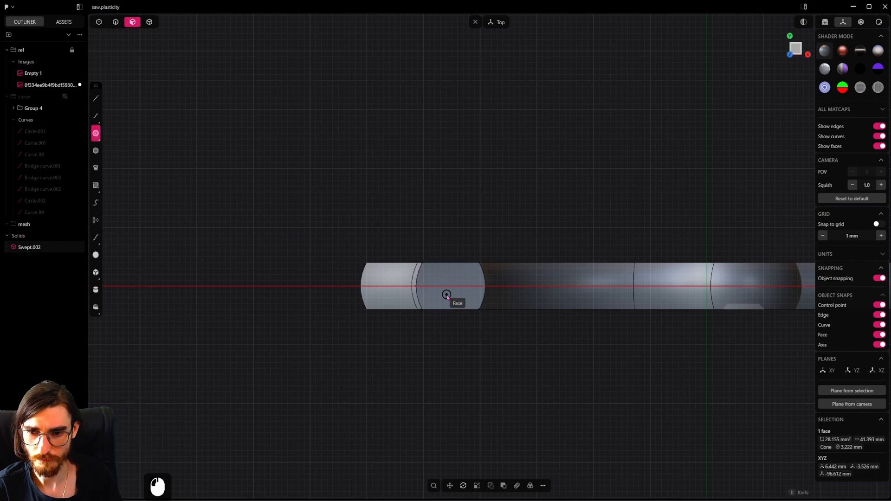
scroll(434, 285, "up", 10)
key("Escape")
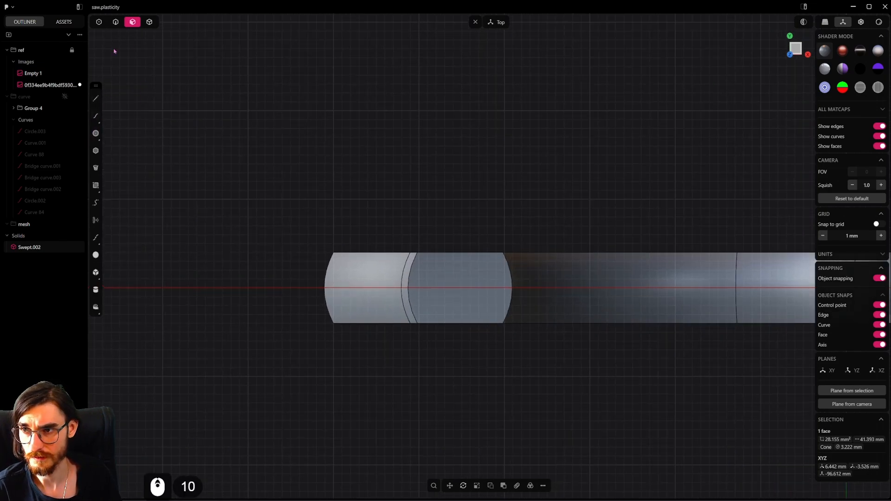
Step: Draw a centre line about 12.2 mm long along the X axis across the neck's end face
left_click(464, 294)
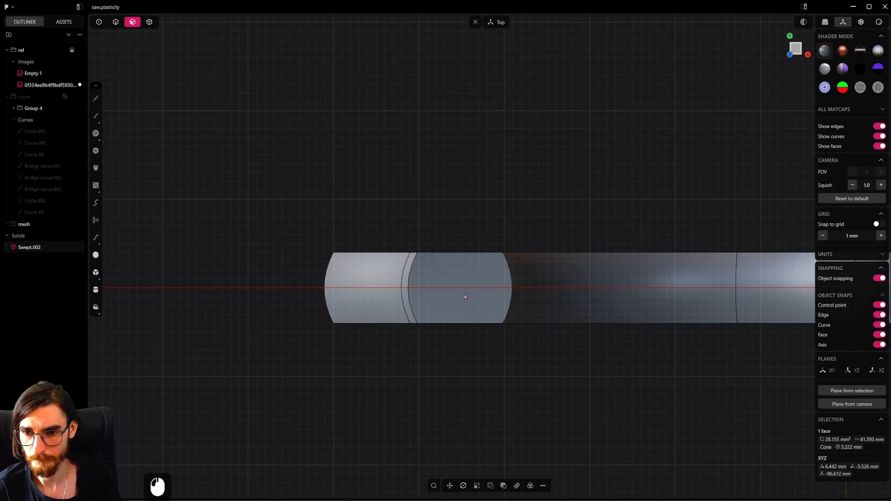
left_click(96, 134)
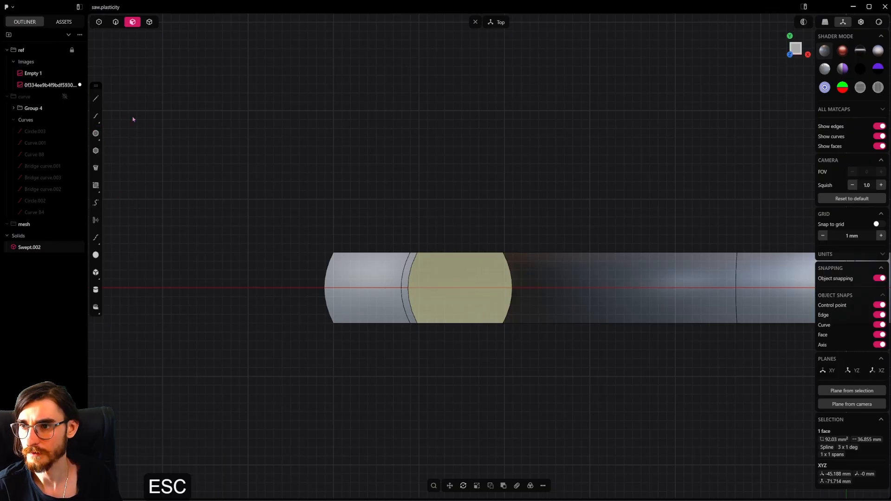
left_click(96, 99)
scroll(391, 291, "up", 4)
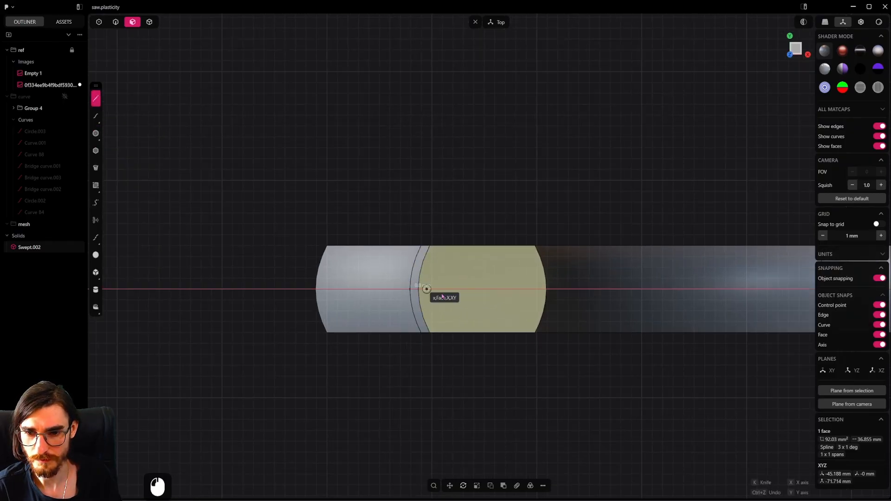
left_click(418, 291)
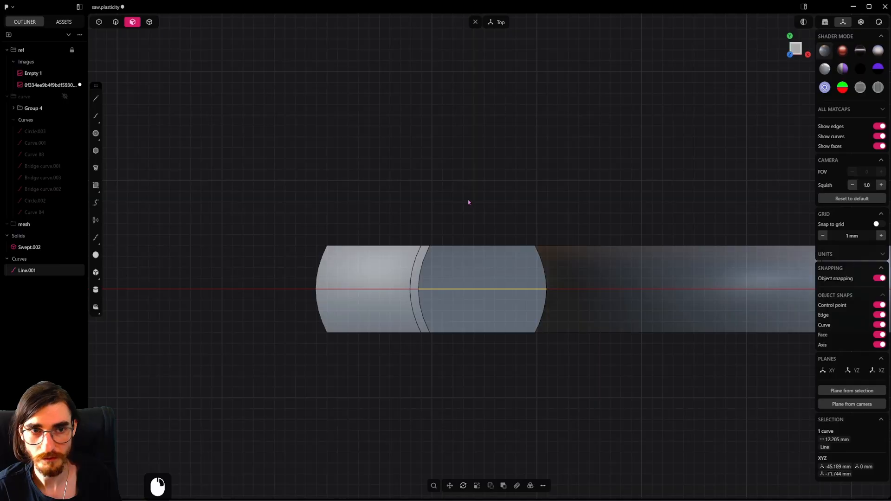
Step: Draw a circle of about 6.9 mm radius centred on the line's midpoint and move it up about 6 mm along Z
left_click(96, 133)
left_click(482, 290)
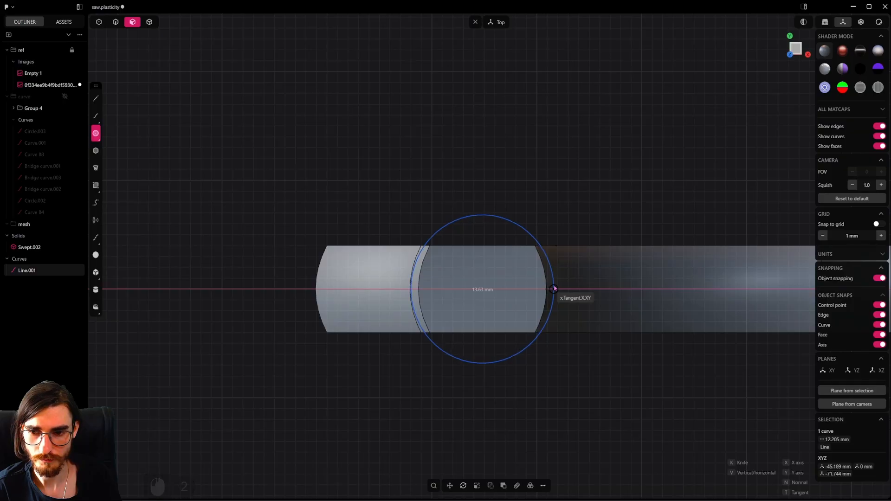
left_click(555, 289)
middle_click_drag(538, 311, 542, 358, "alt")
key("g")
key("z")
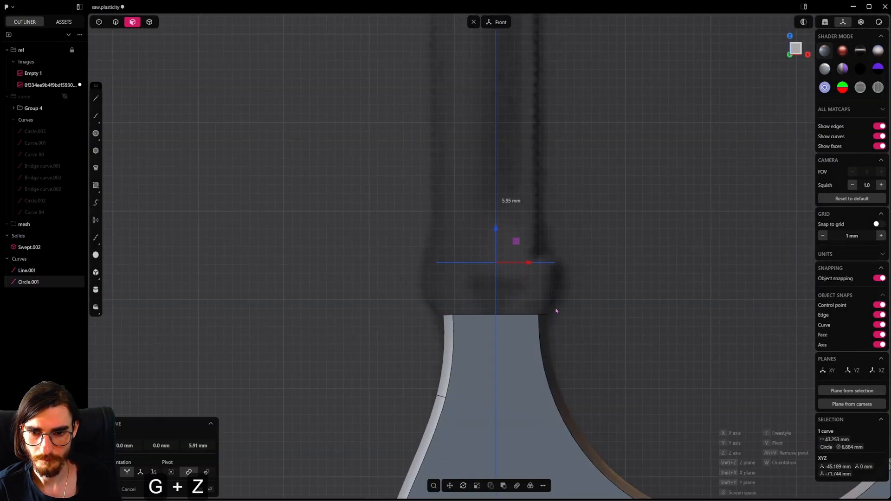
left_click(555, 310)
Step: Scale the circle up to about 8.3 mm radius and squash it along Y into an ellipse
key("s")
key("2")
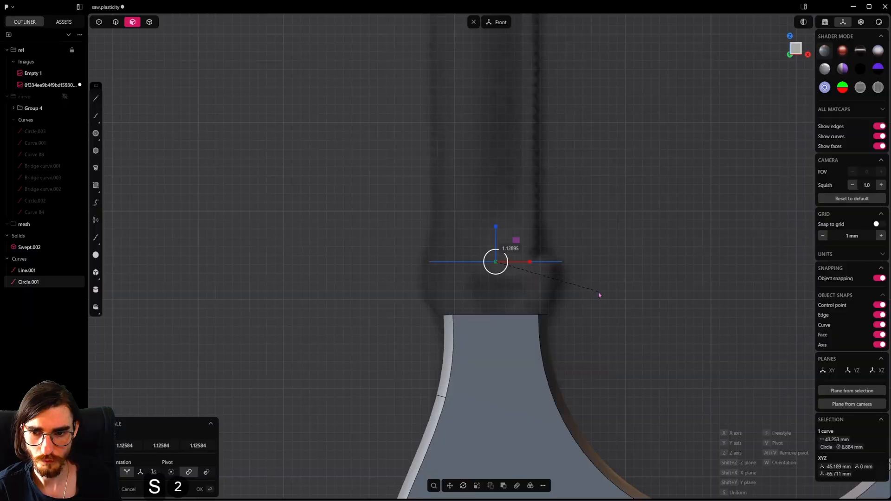
key("s")
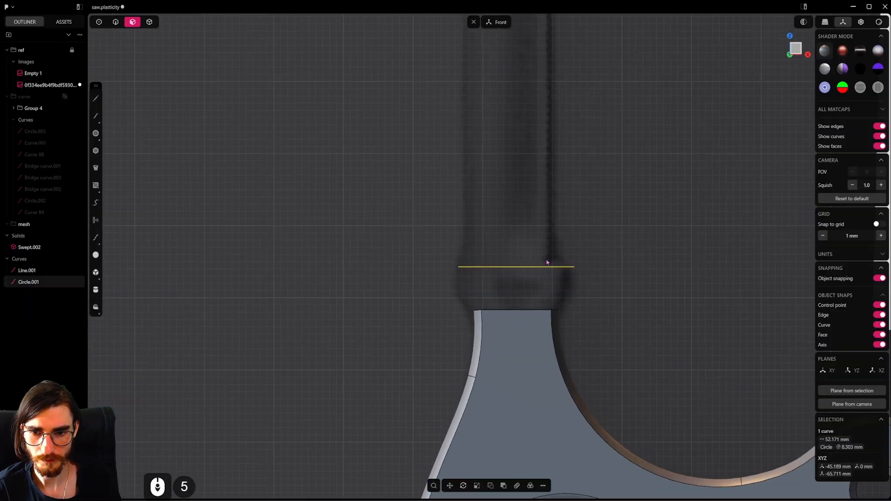
middle_click_drag(550, 261, 557, 316, "alt")
key("y")
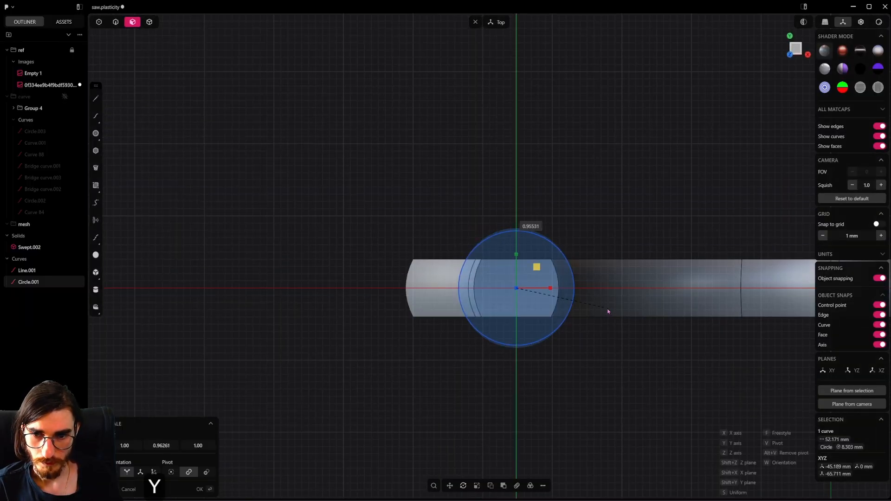
left_click(579, 302)
middle_click_drag(579, 342, 558, 300)
key("6")
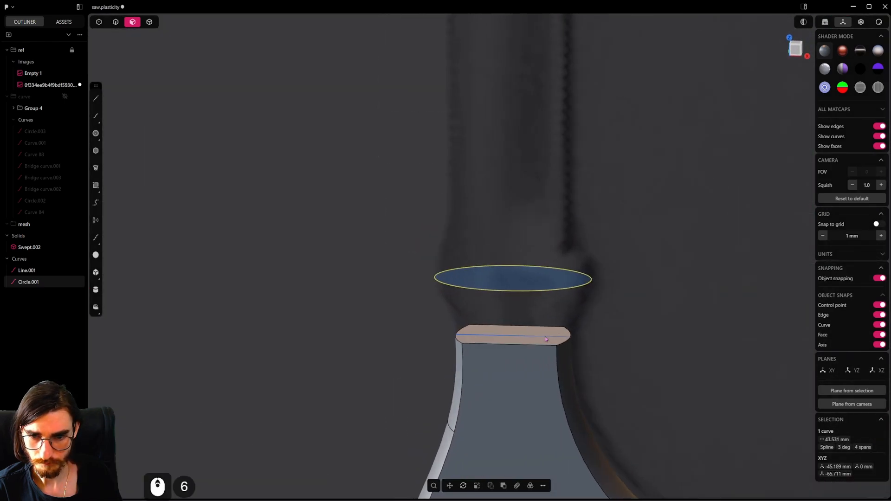
Step: Delete the centre line and the neck's end face to leave the handle open, and save the file
left_click(525, 335)
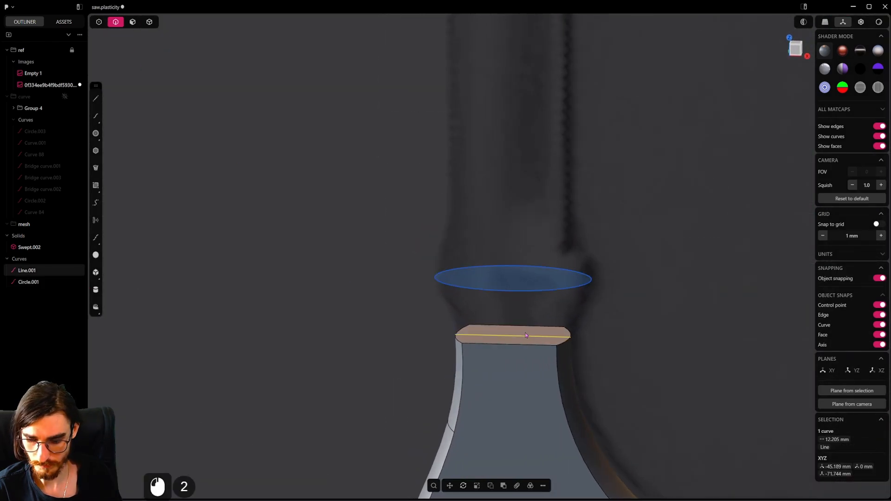
key("x")
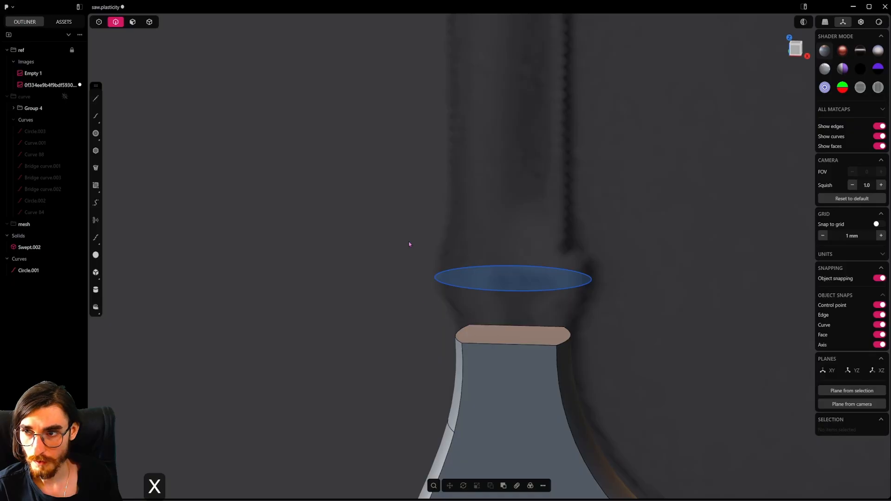
left_click(483, 343)
key("f")
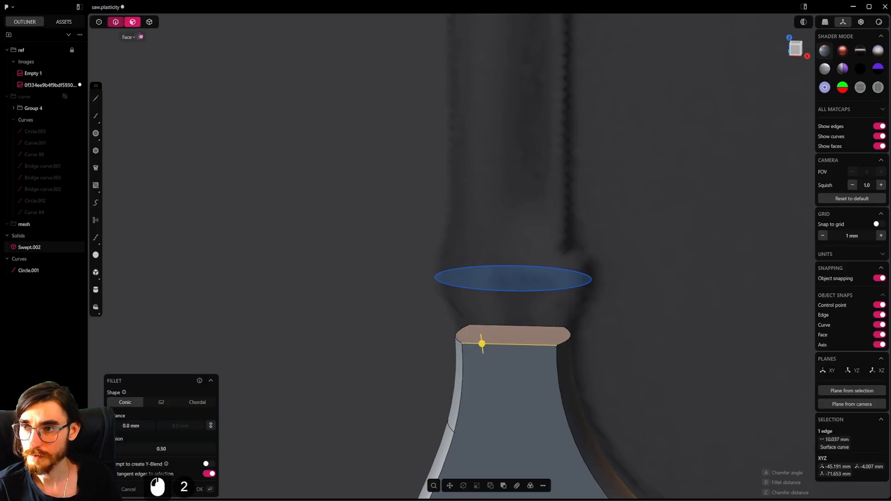
left_click(500, 336)
key("shift+x")
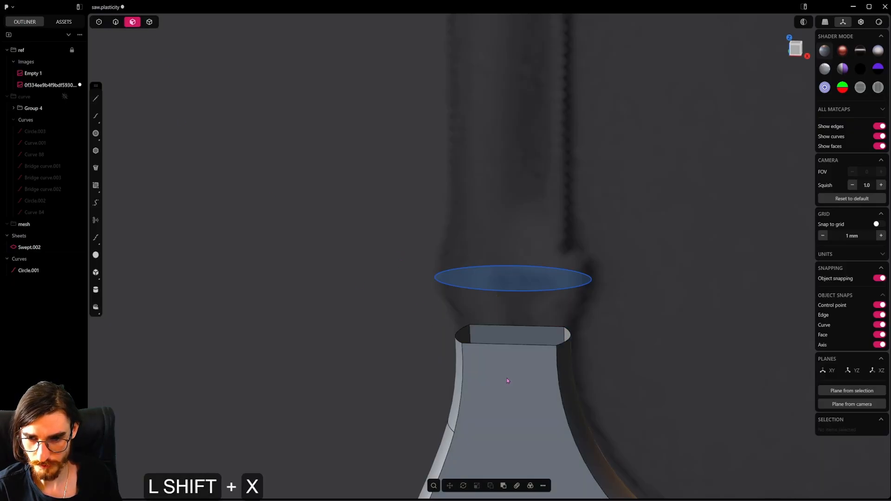
key("ctrl+s")
middle_click_drag(507, 381, 493, 361)
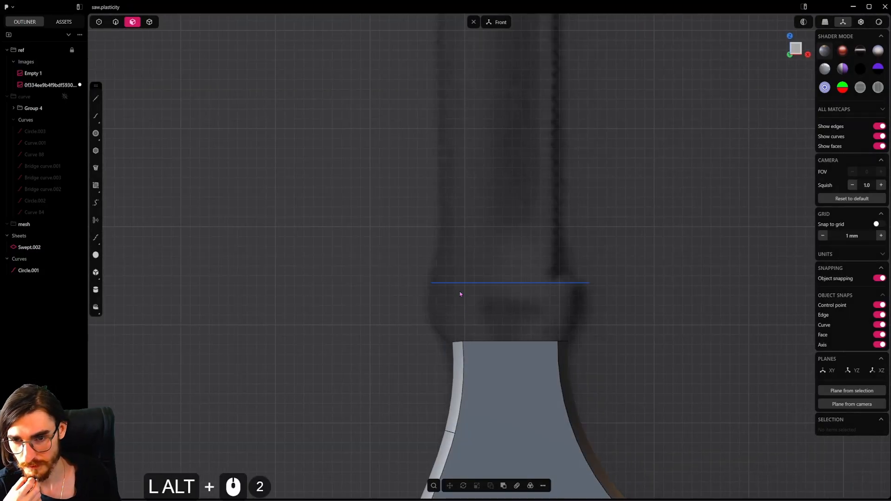
Step: Extrude the ellipse about 2 mm down toward the neck into a flat disc and delete its source curve
scroll(495, 365, "down", 6)
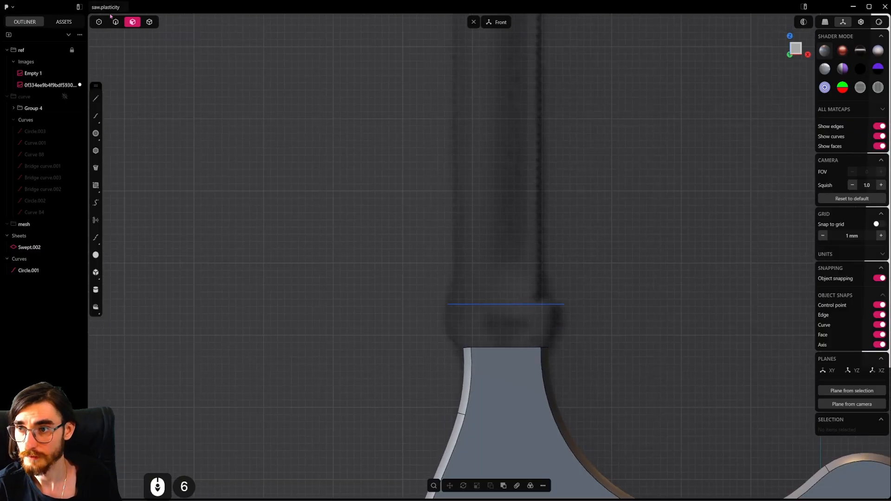
middle_click_drag(150, 54, 215, 93)
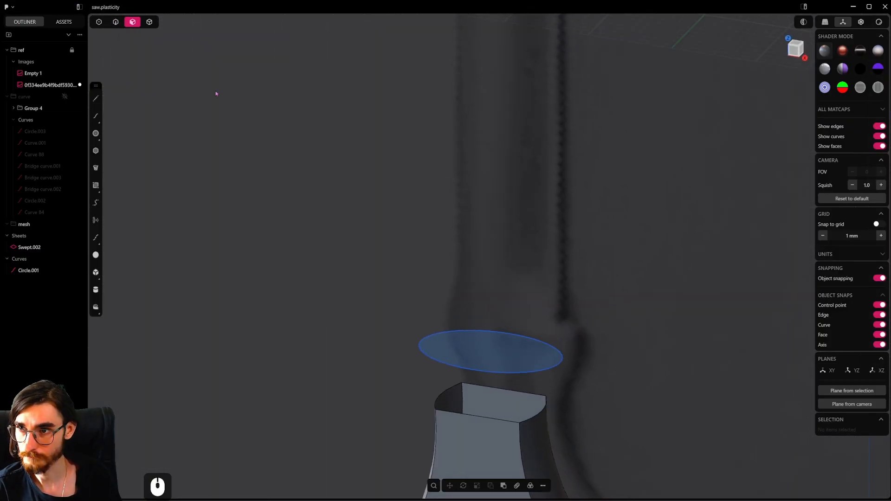
left_click(495, 356)
key("e")
middle_click_drag(483, 362, 464, 372, "alt")
middle_click_drag(742, 302, 640, 297, "shift")
scroll(365, 417, "down", 5)
middle_click_drag(381, 308, 539, 265, "shift")
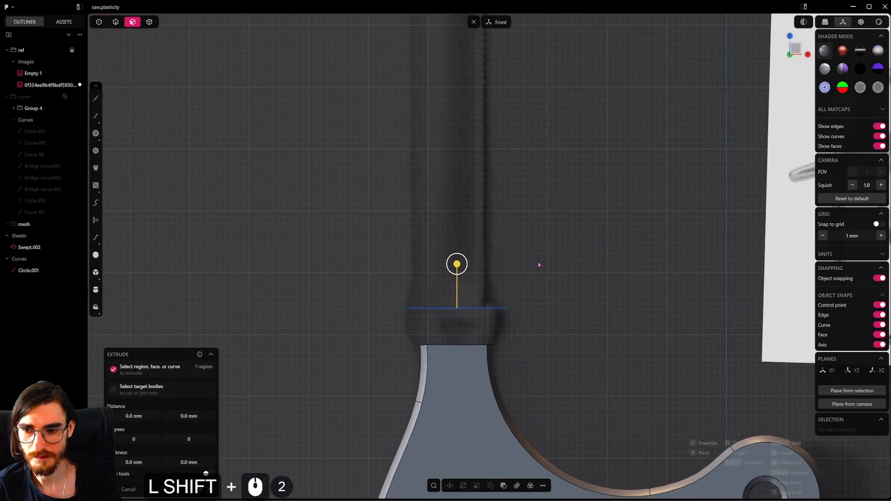
scroll(465, 272, "up", 8)
left_click_drag(464, 272, 460, 463)
right_click(464, 457)
middle_click_drag(507, 307, 416, 362)
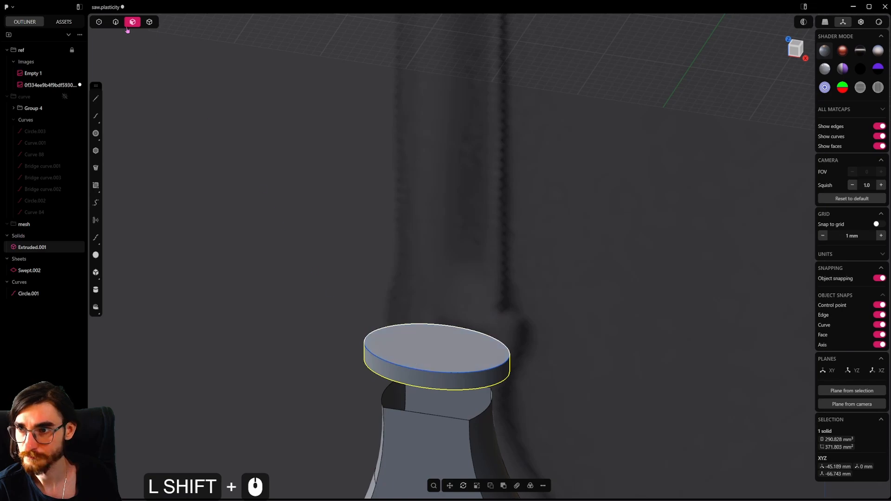
left_click(406, 369)
key("x")
Step: Cut the disc's side wall with a single U-direction isoparam in line with the neck's left front edge
scroll(429, 388, "down", 4)
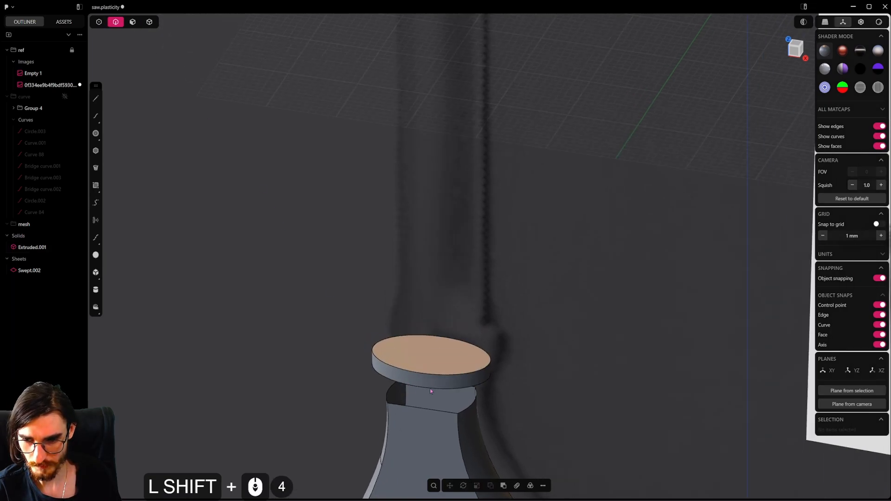
middle_click_drag(430, 388, 519, 369, "alt")
scroll(431, 327, "up", 10)
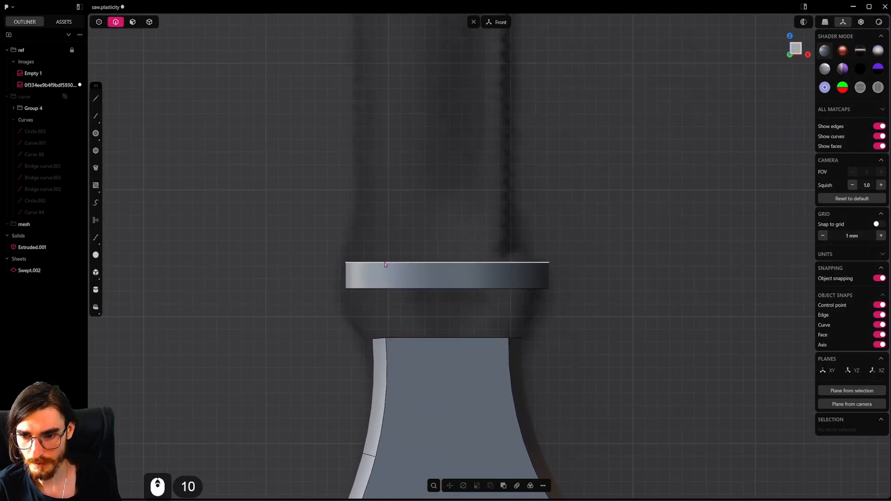
key("ctrl+r")
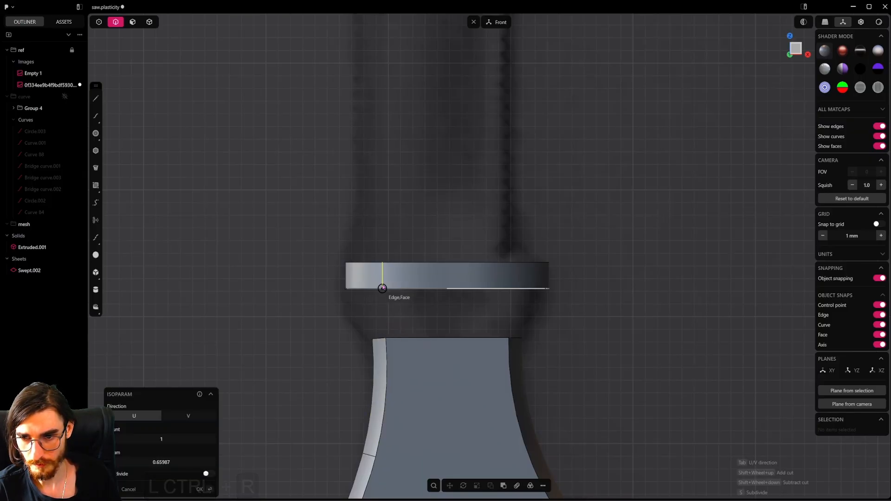
key("ctrl")
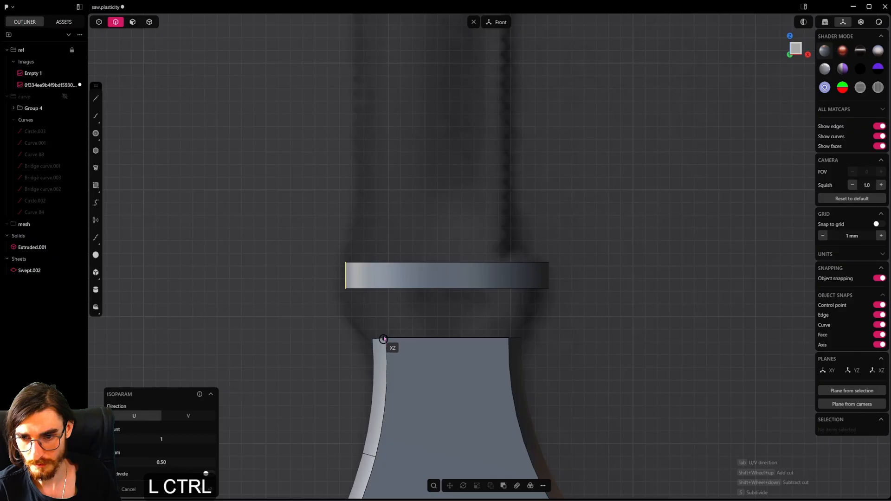
left_click(383, 289)
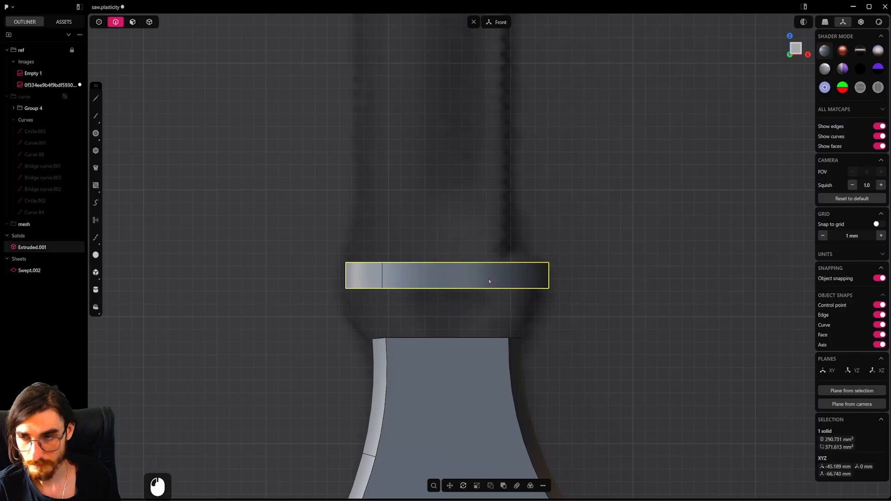
Step: Draw a line about 16.6 mm long across the disc's top face along its long axis
key("4")
key("shift+a")
middle_click_drag(488, 281, 483, 320)
middle_click_drag(389, 328, 418, 377, "alt")
left_click(388, 351)
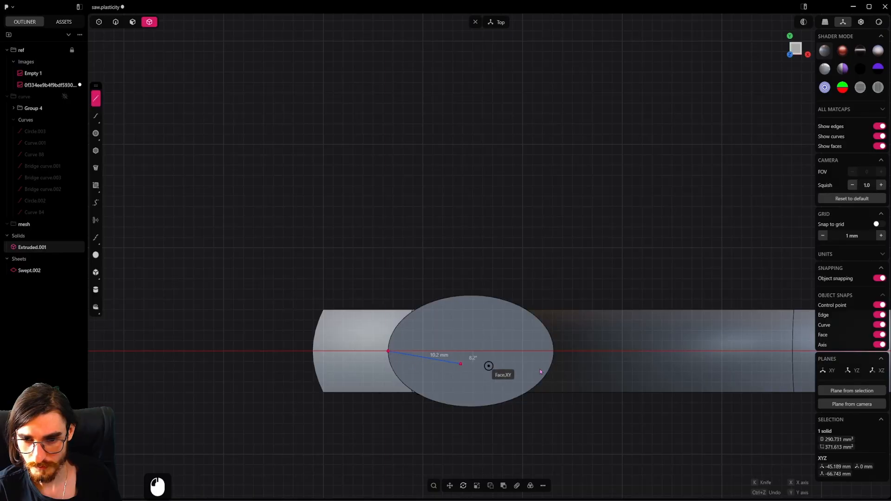
left_click(553, 351)
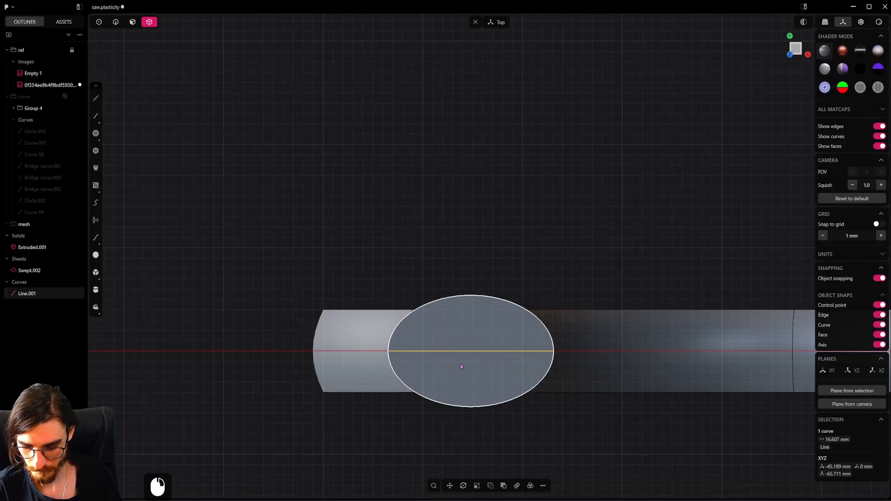
Step: Mirror the disc lengthwise about a plane through the line's midpoint, cutting at the plane, and union both halves
left_click(484, 409)
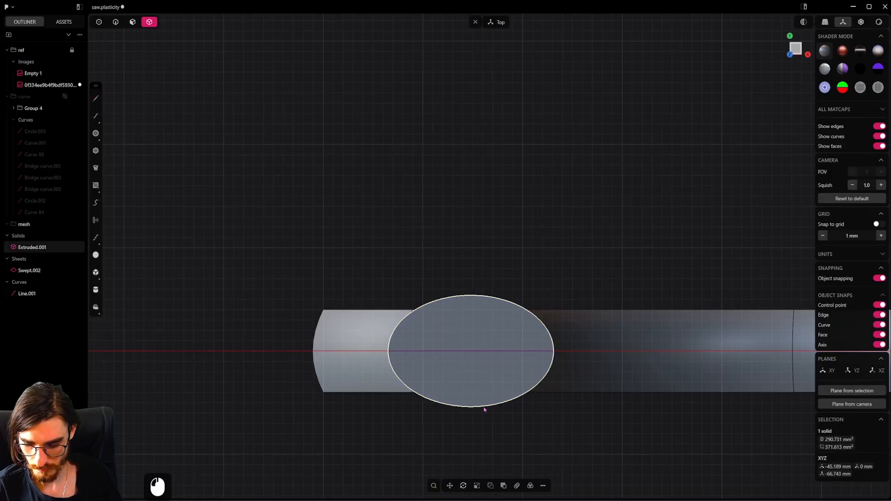
key("alt+x")
key("f")
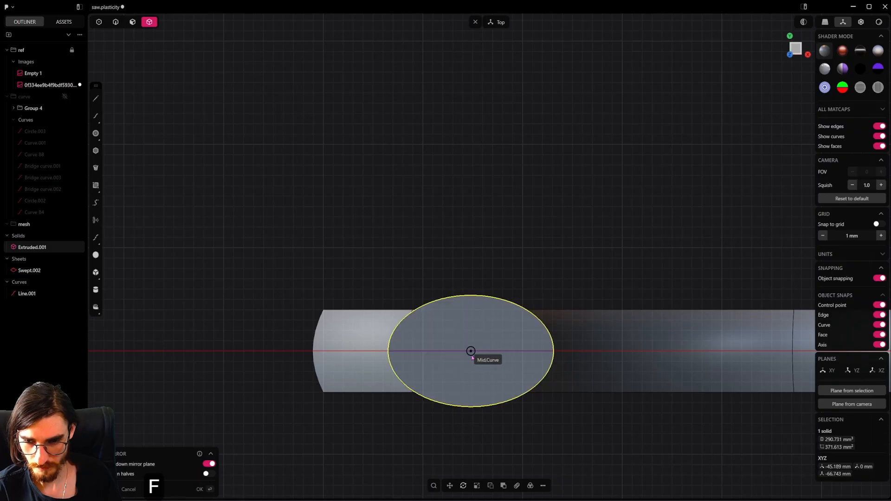
left_click(471, 352)
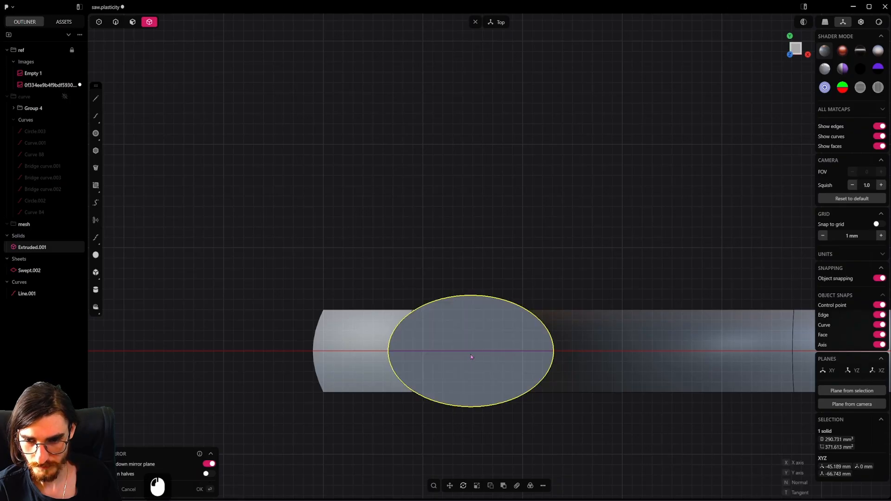
right_click(473, 410)
scroll(477, 384, "down", 5)
middle_click_drag(478, 376, 433, 336)
key("q")
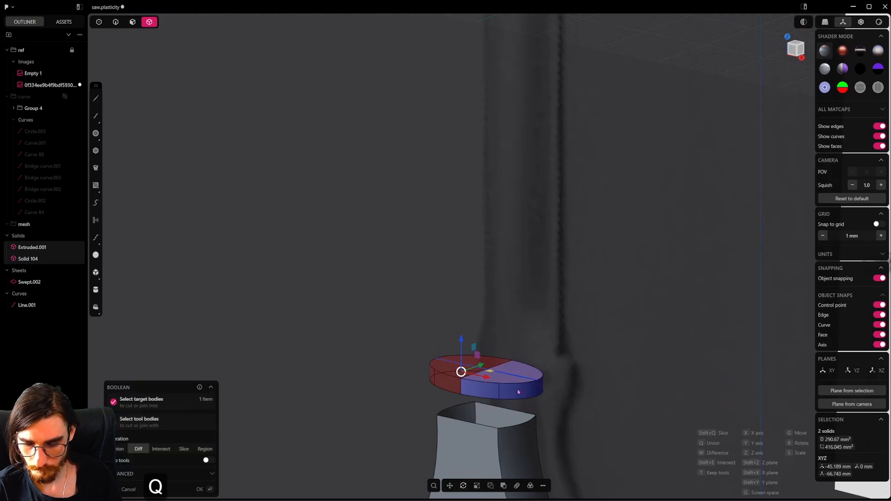
right_click(481, 382)
Step: Mirror the disc front to back about the vertical plane along its long-axis line and union both halves
middle_click_drag(482, 382, 482, 403)
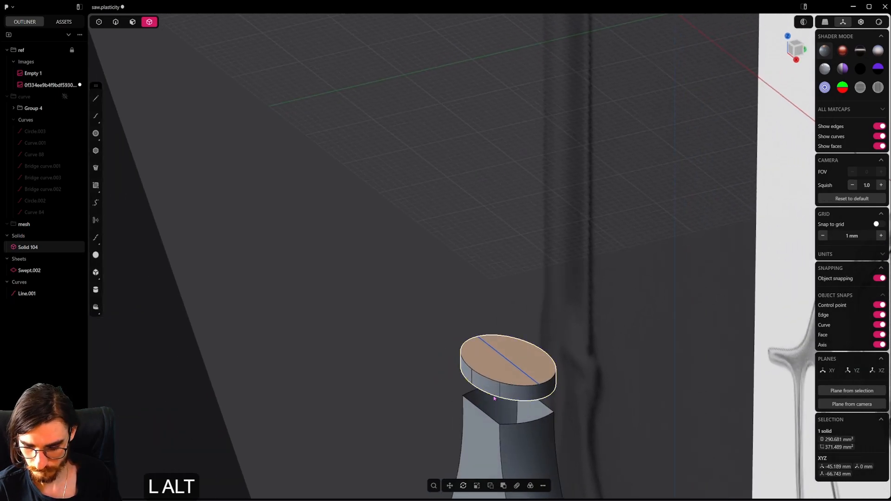
key("alt+x")
key("f")
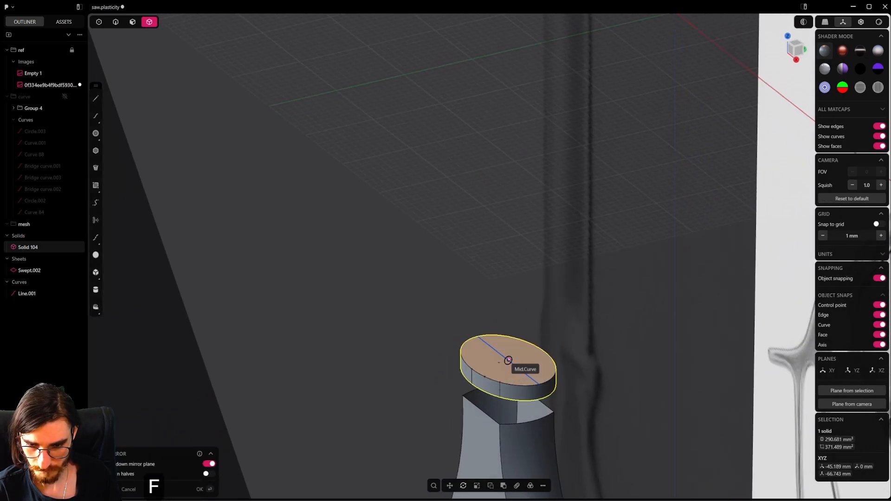
left_click(498, 362)
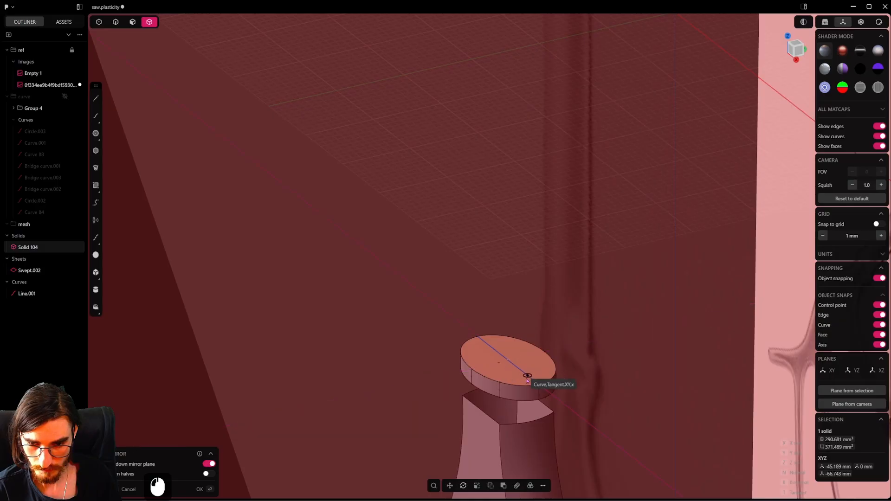
left_click(526, 382)
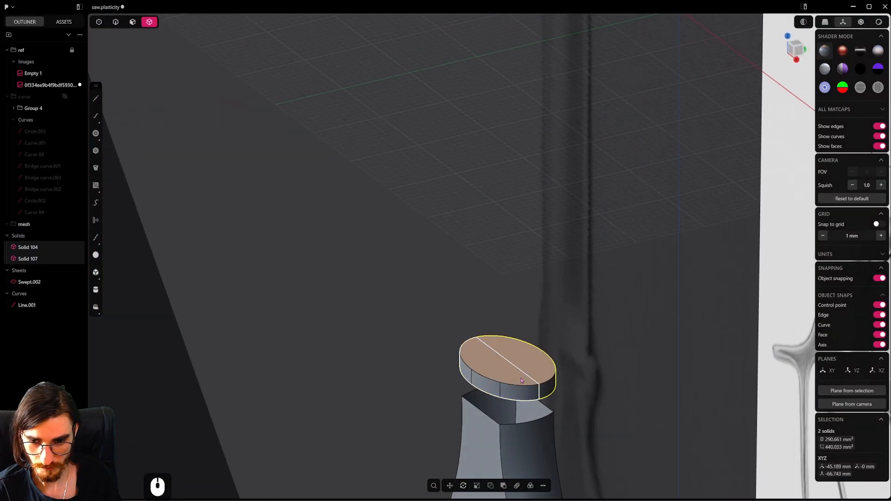
key("q")
key("q")
right_click(522, 381)
Step: Bridge the neck's left front edge to the disc's left front seam with G2 curvature at both ends
middle_click_drag(521, 381, 554, 232)
scroll(554, 232, "up", 3)
key("2")
left_click(442, 360)
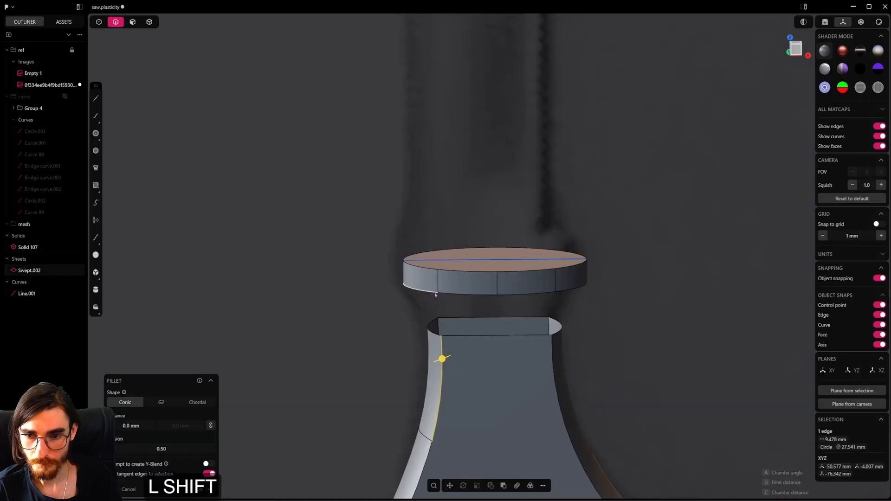
left_click(438, 288, "shift")
key("shift+b")
middle_click_drag(449, 313, 439, 339)
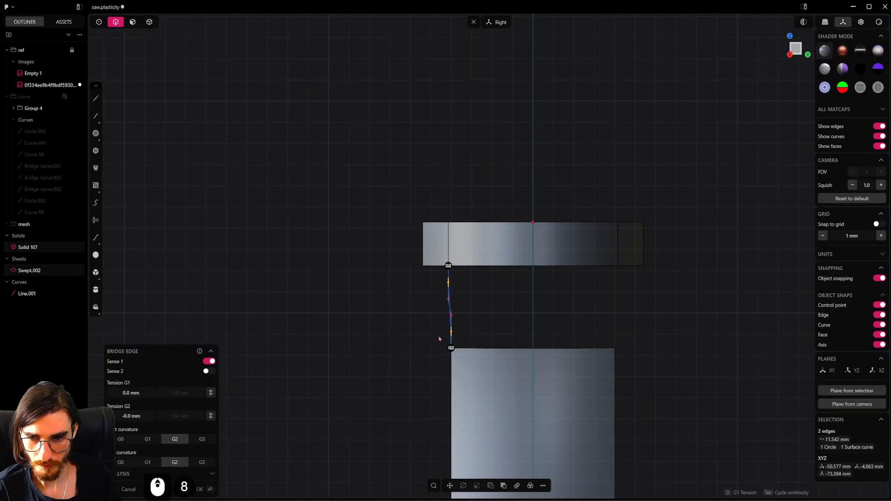
right_click(422, 310)
Step: Bridge the disc's right front seam to the neck's right front edge
middle_click_drag(422, 310, 514, 302)
left_click(476, 253)
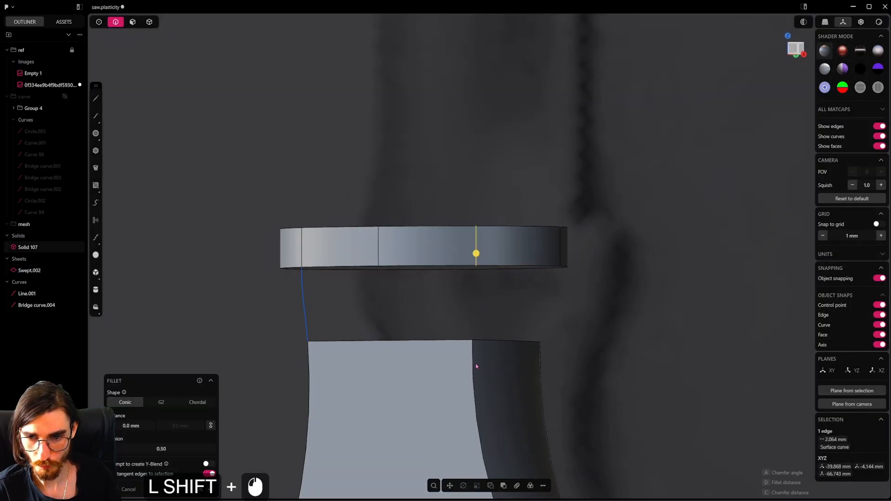
left_click(475, 366, "shift")
key("shift+b")
right_click(480, 380)
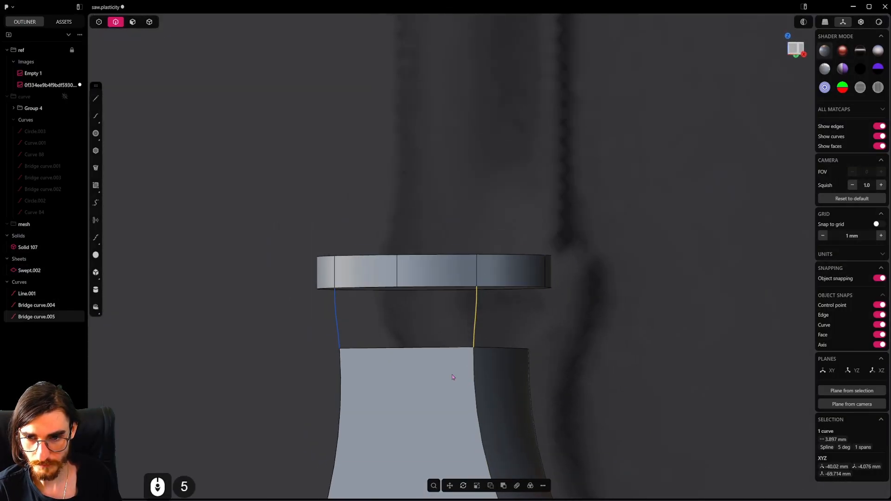
middle_click_drag(453, 378, 441, 312)
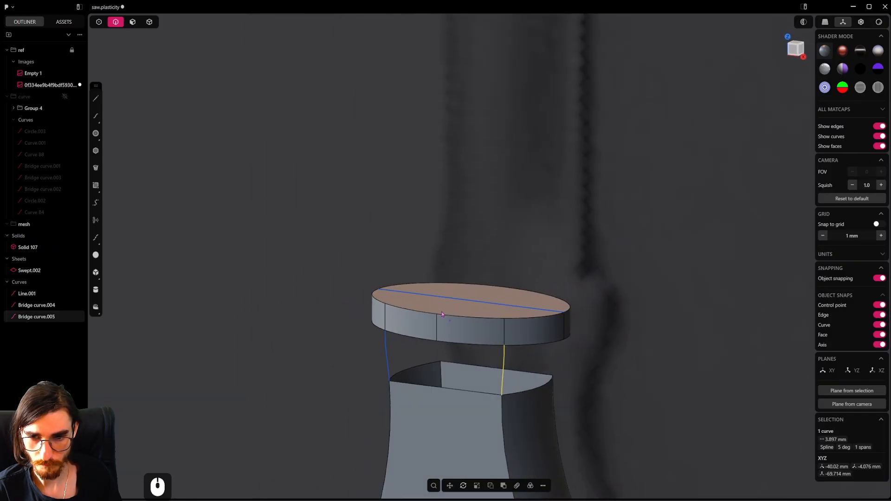
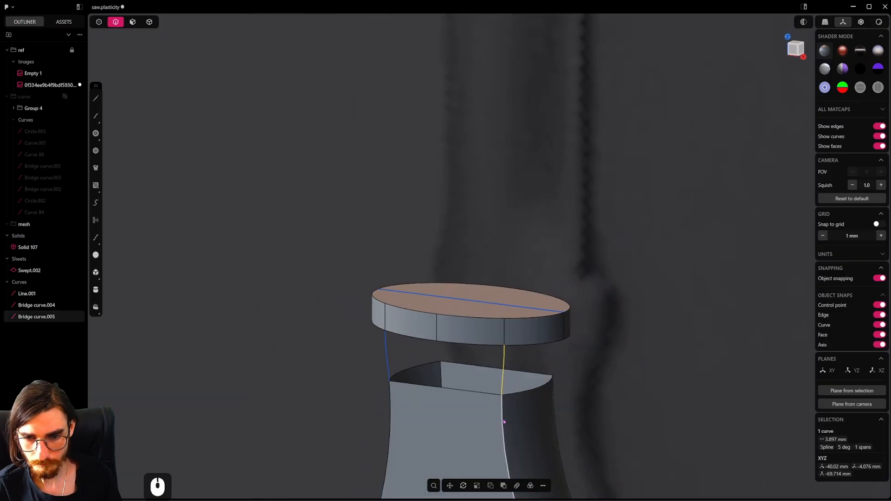
Step: Delete both bridge curves between the disc and the neck
scroll(503, 419, "down", 20)
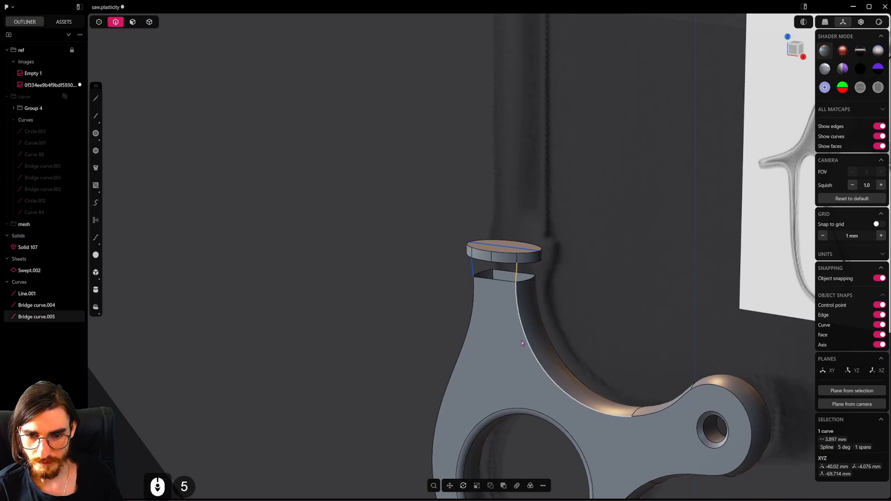
middle_click_drag(522, 343, 571, 348)
scroll(482, 296, "up", 12)
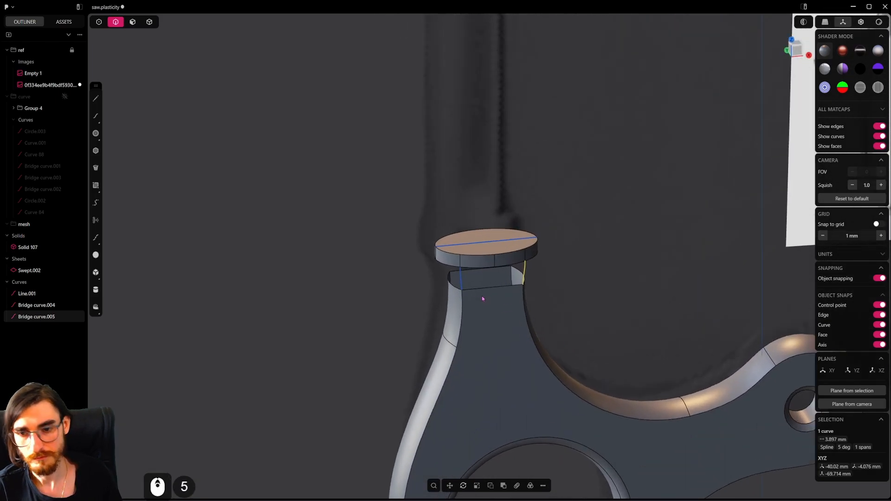
middle_click_drag(475, 307, 477, 368)
scroll(502, 295, "down", 7)
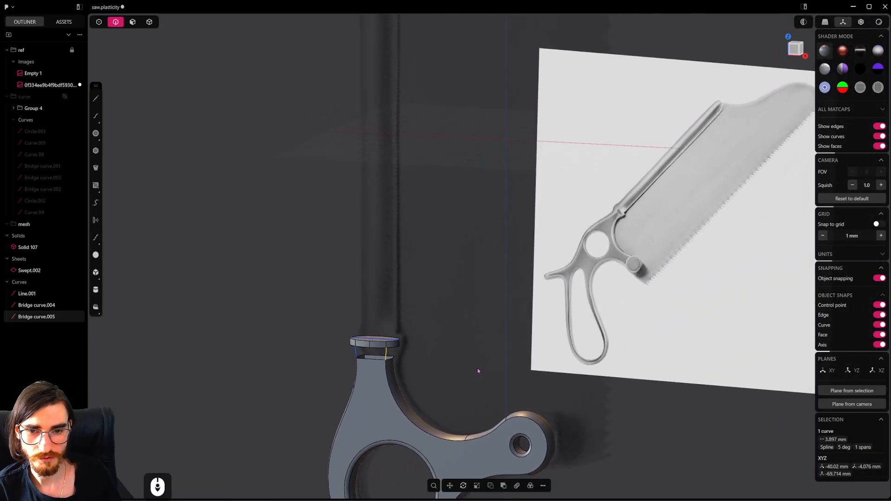
scroll(344, 366, "up", 13)
scroll(344, 366, "up", 9)
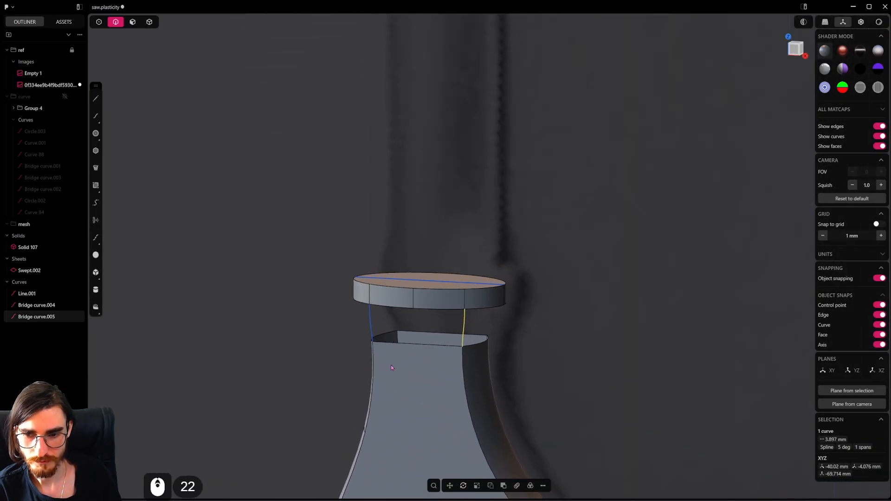
left_click(370, 326, "shift")
key("x")
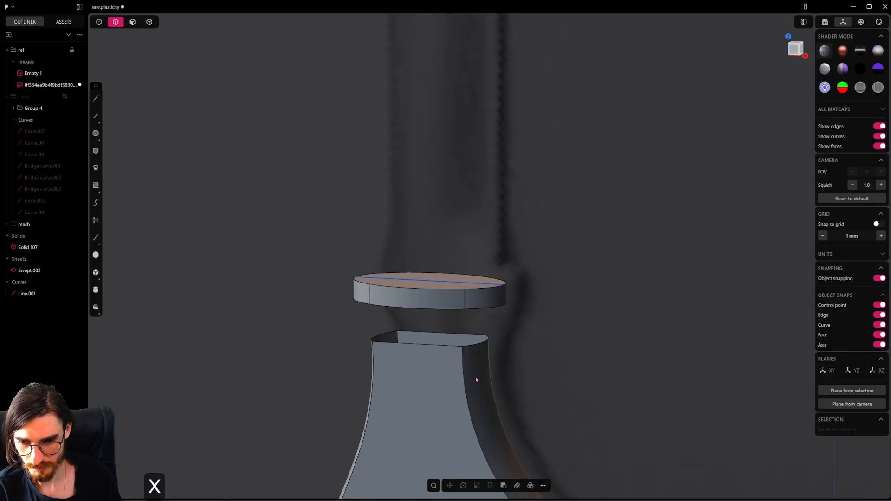
Step: Fillet the outer outline edges of the handle's front face, including both neck edges, using the G2 shape
left_click(465, 378)
left_click(374, 386, "shift")
middle_click_drag(386, 385, 425, 349, "shift")
middle_click_drag(425, 348, 469, 370)
left_click(401, 362, "alt+shift")
scroll(418, 364, "down", 2)
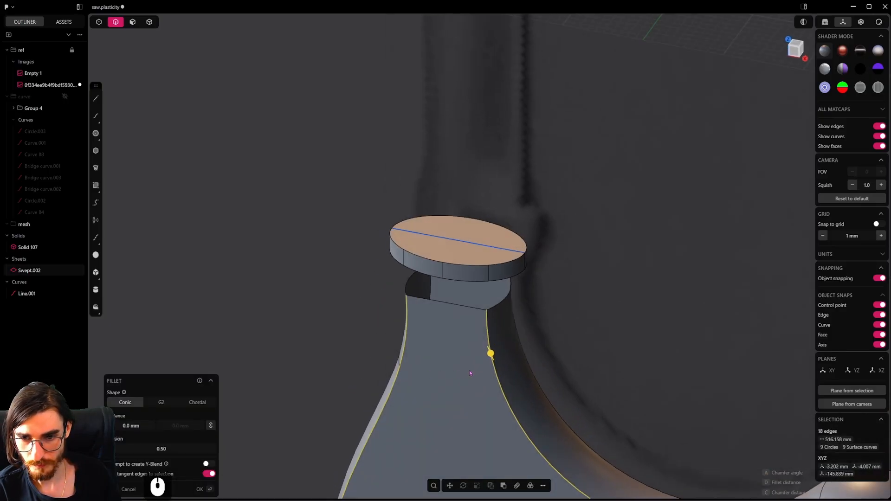
left_click_drag(489, 352, 502, 392, "shift")
left_click(166, 406)
middle_click_drag(475, 385, 547, 364)
left_click_drag(491, 337, 493, 339, "shift")
right_click(473, 378)
Step: Examine the new fillet along the handle's outline and how it meets the neck opening below the disc
scroll(474, 378, "down", 10)
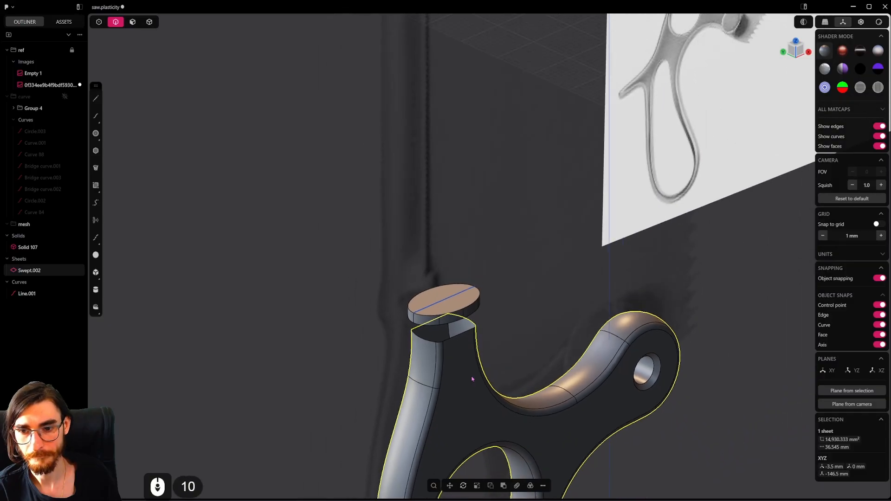
middle_click_drag(473, 377, 446, 341)
middle_click_drag(447, 341, 429, 57, "shift")
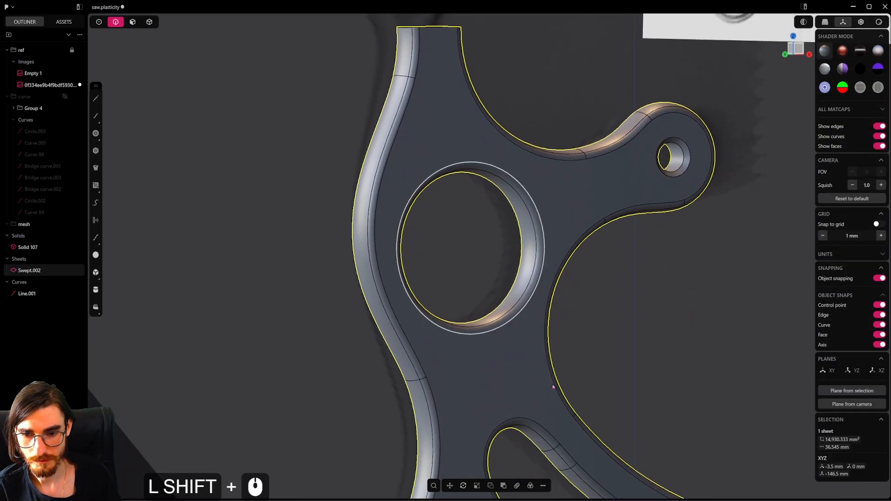
middle_click_drag(560, 400, 544, 423, "shift")
middle_click_drag(431, 27, 444, 257, "shift")
scroll(455, 217, "up", 3)
scroll(455, 217, "up", 3)
scroll(408, 225, "up", 10)
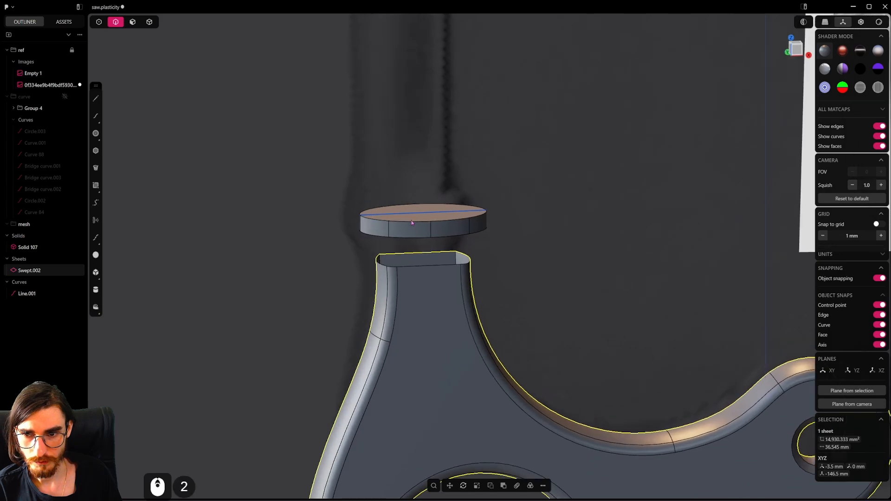
scroll(386, 232, "up", 2)
Step: Cut the disc's side wall with a single U-direction isoparam in line with the inner edge of the neck's left front fillet
left_click(383, 233)
middle_click_drag(406, 292, 391, 255)
scroll(391, 256, "up", 4)
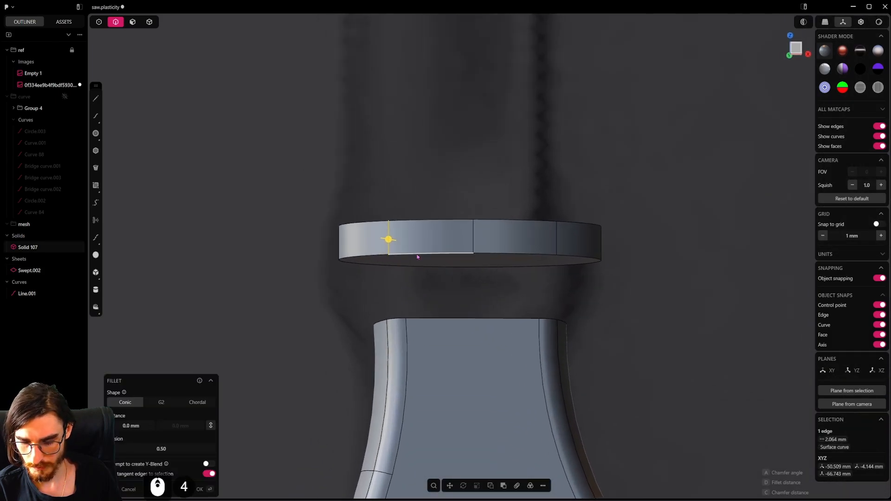
scroll(408, 262, "up", 5, "alt")
key("ctrl+alt+r")
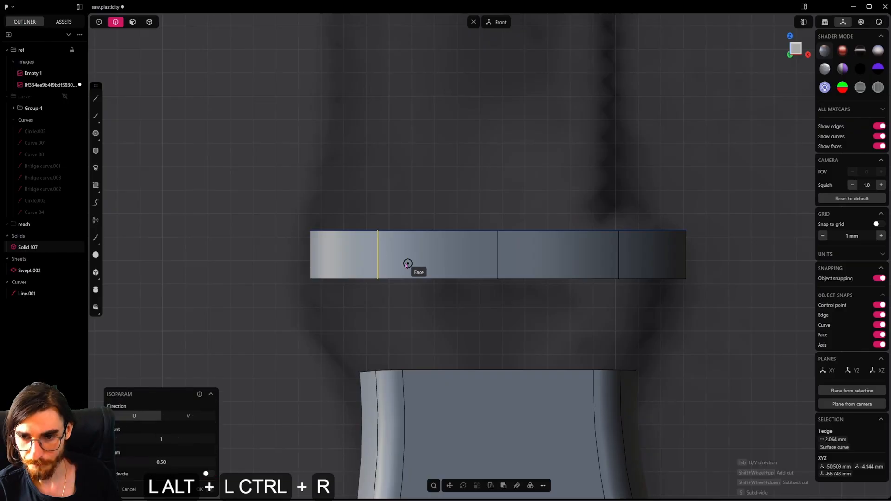
left_click(404, 266, "alt")
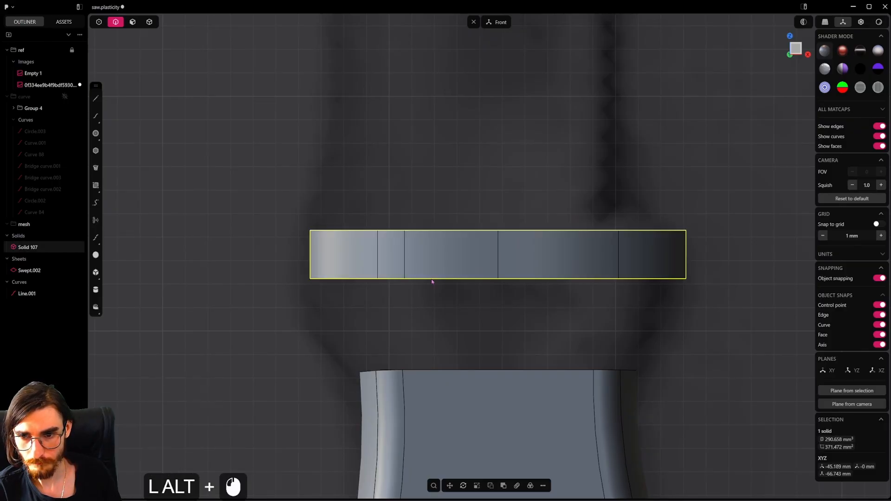
scroll(453, 265, "down", 5, "alt")
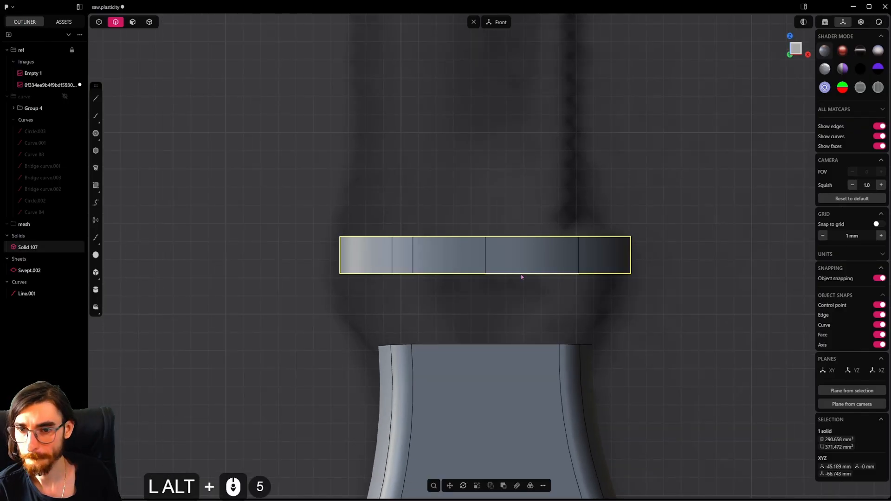
Step: Mirror the disc lengthwise about a freestyle plane through the line's midpoint, cutting at the plane, and union both halves
key("alt+x")
scroll(514, 276, "down", 7)
middle_click_drag(492, 263, 496, 299)
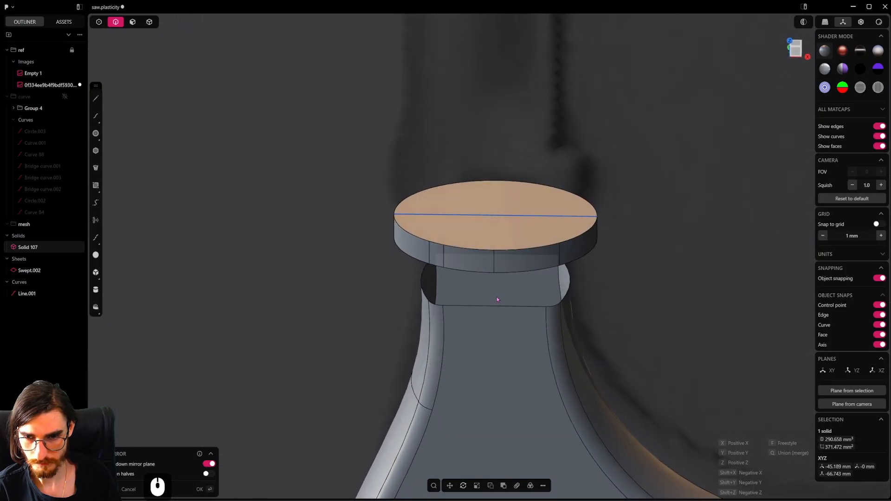
key("f")
left_click(492, 218)
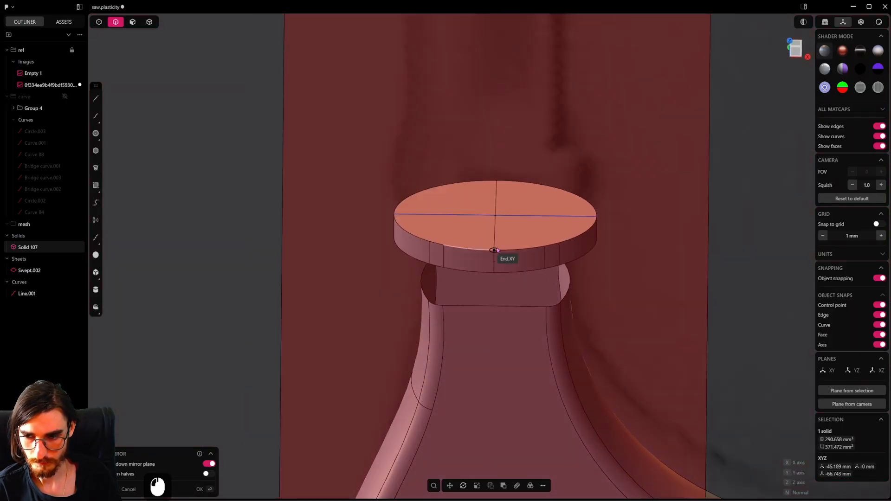
left_click(497, 250)
key("q")
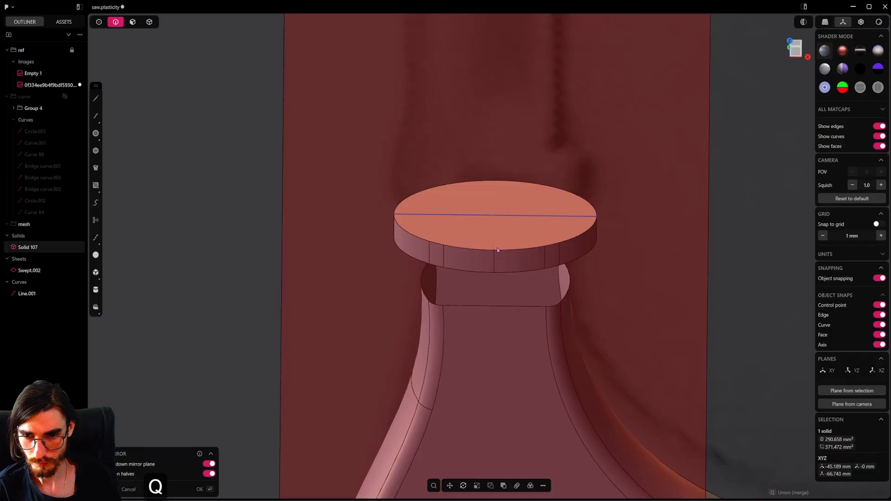
right_click(497, 250)
Step: Bridge both edges of the neck's left front fillet to the two matching disc seams with G2 curvature
middle_click_drag(511, 243, 397, 236)
middle_click_drag(398, 235, 361, 237, "shift")
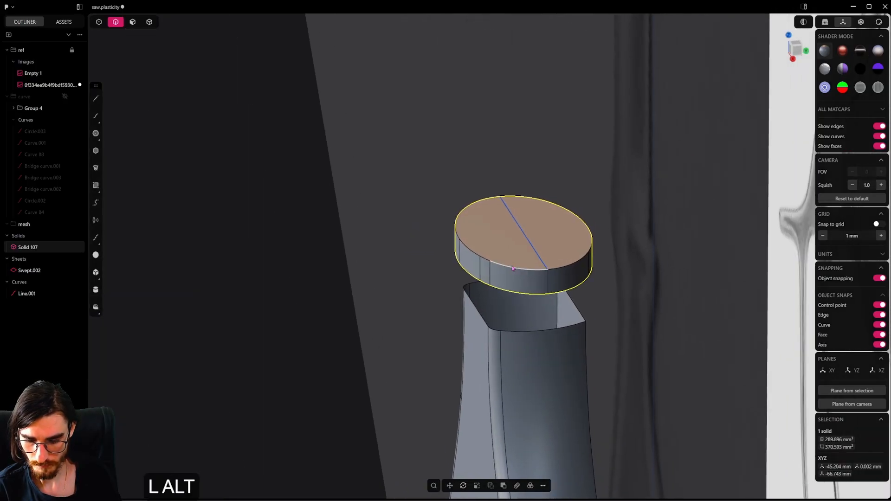
middle_click_drag(445, 315, 513, 298)
middle_click_drag(513, 298, 564, 280, "shift")
scroll(446, 341, "up", 4)
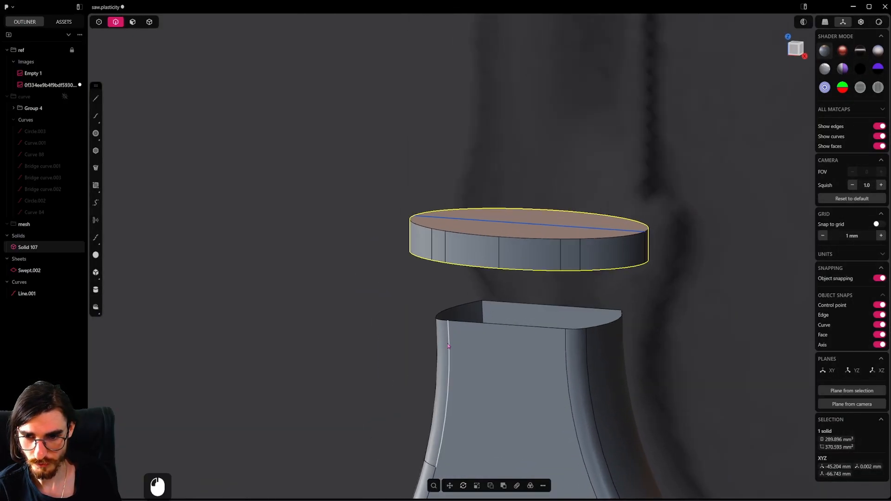
left_click(447, 346)
middle_click_drag(449, 346, 517, 338)
scroll(485, 329, "up", 2)
key("3")
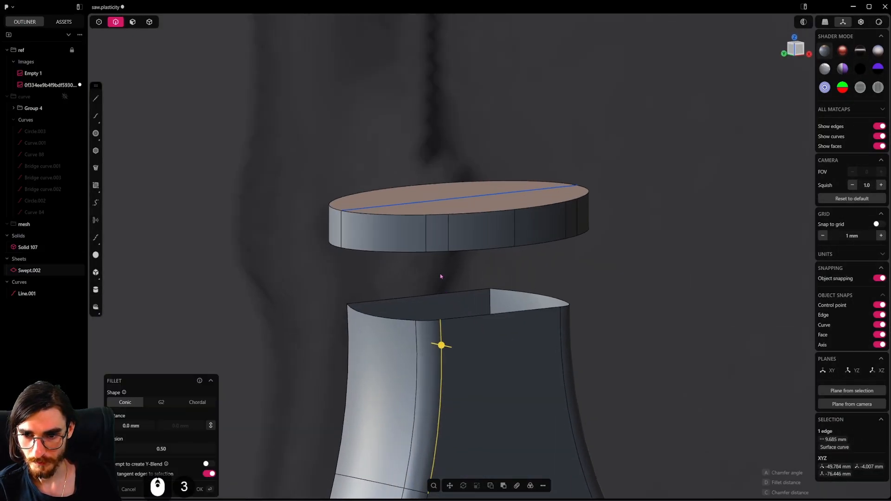
left_click(416, 331)
left_click(426, 232, "shift")
key("shift+b")
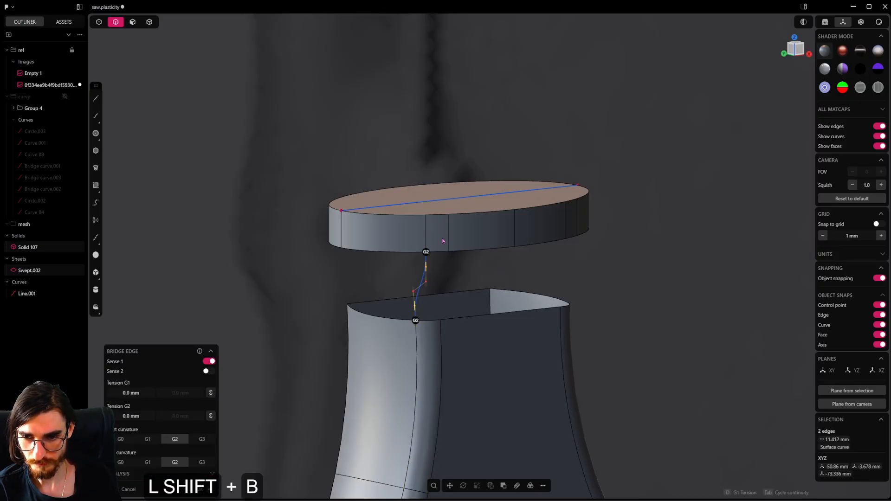
left_click(447, 236)
left_click(442, 341, "shift")
key("shift+b")
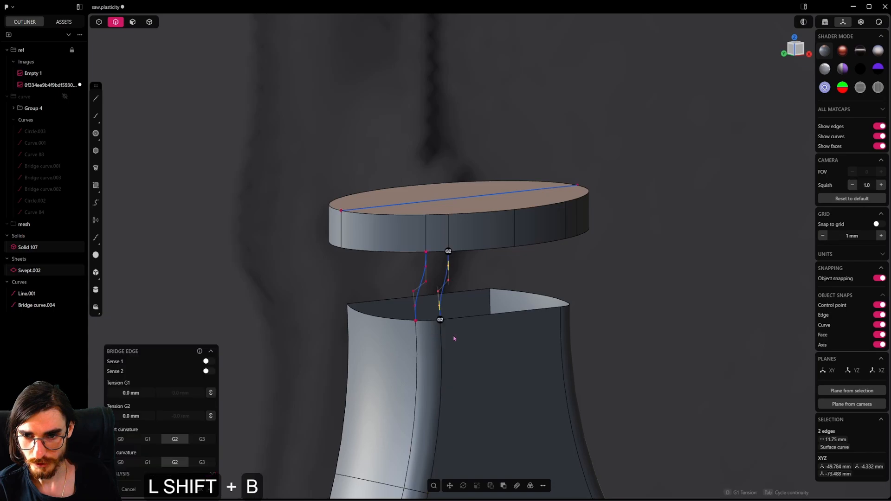
Step: Bridge the two disc seams at the right front to both edges of the neck's right front fillet
middle_click_drag(507, 322, 558, 231)
left_click(559, 231)
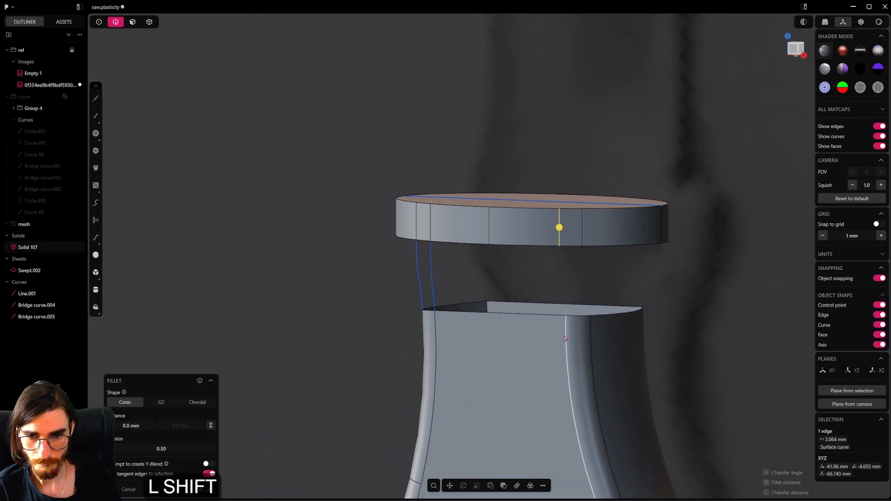
left_click(565, 334, "shift")
key("shift+b")
left_click(583, 232)
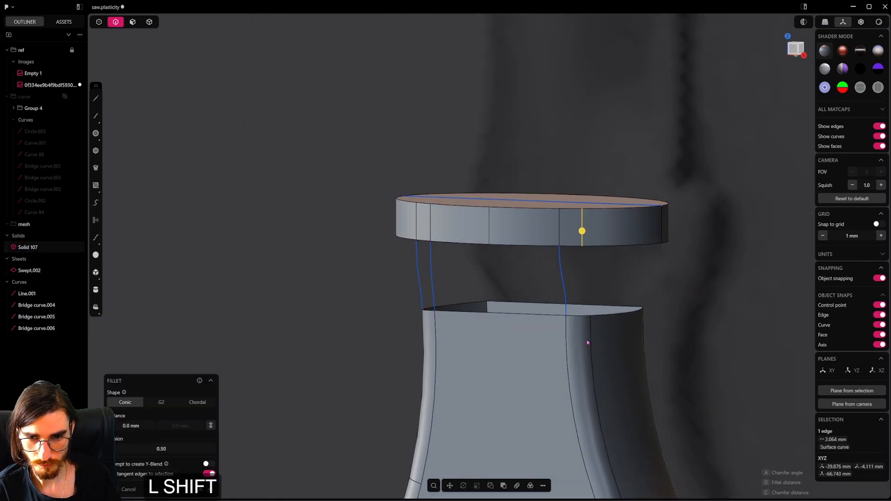
left_click(589, 339, "shift")
key("shift+b")
middle_click_drag(588, 339, 566, 322)
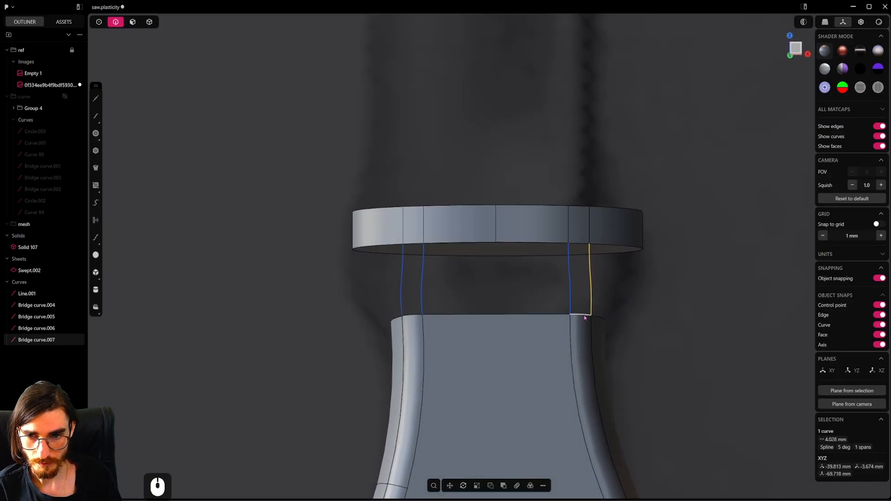
scroll(585, 318, "up", 2)
middle_click_drag(585, 318, 534, 354)
left_click(568, 288)
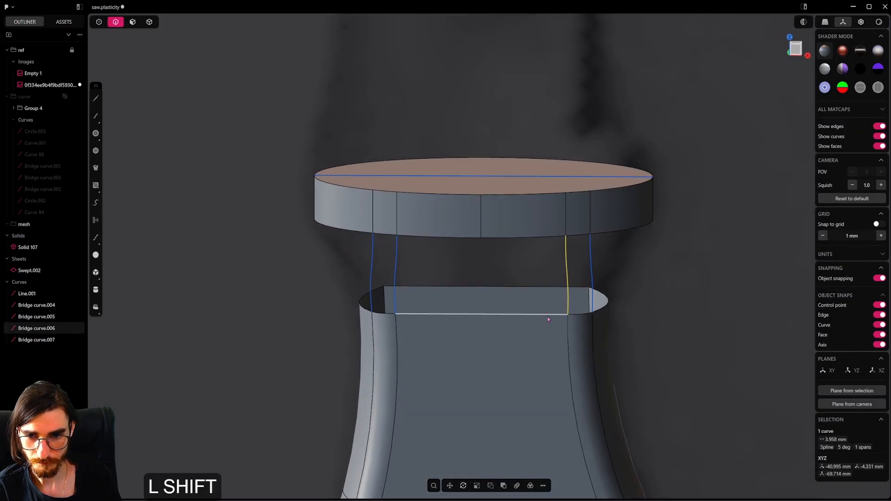
left_click(547, 316, "shift")
left_click(397, 260, "shift")
left_click(488, 241, "shift")
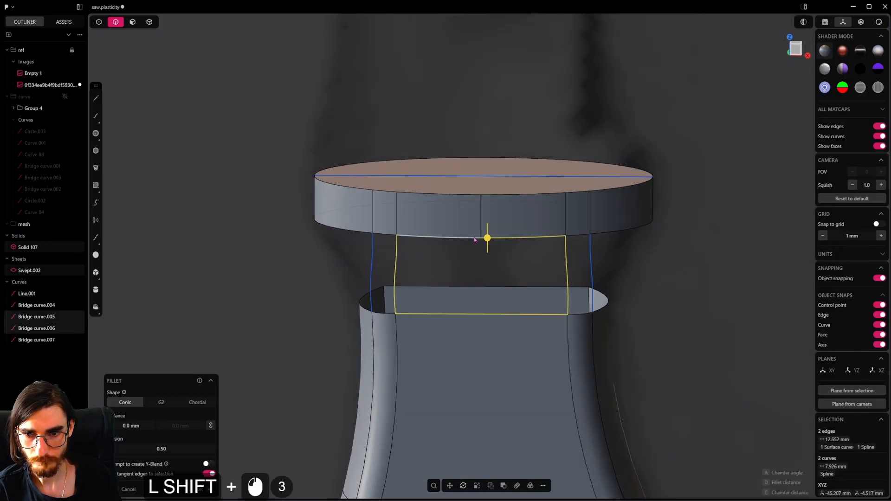
Step: Delete the disc's top and bottom faces so only its side wall remains, and save the file
middle_click_drag(471, 245, 451, 165)
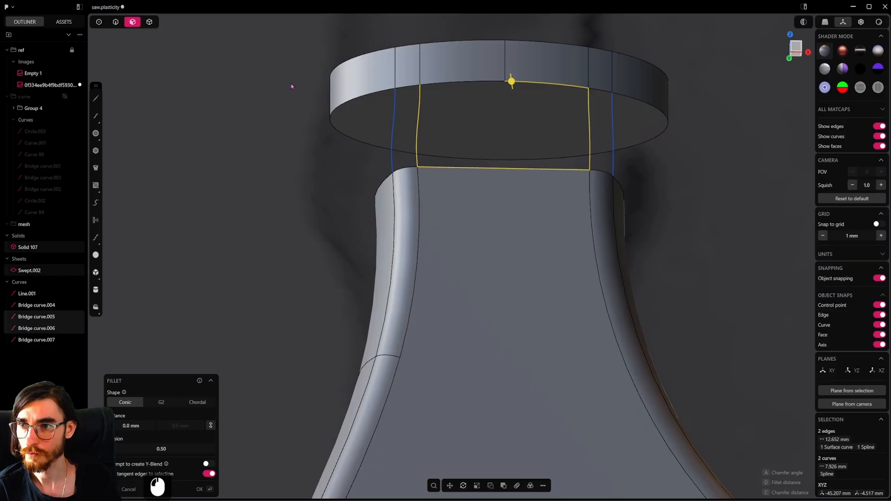
double_click(482, 132)
key("shift+x")
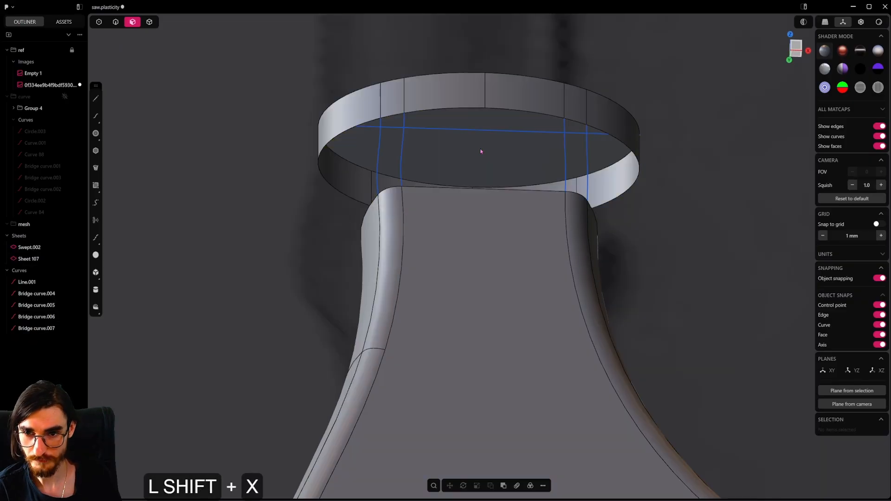
left_click(115, 22)
key("ctrl+s")
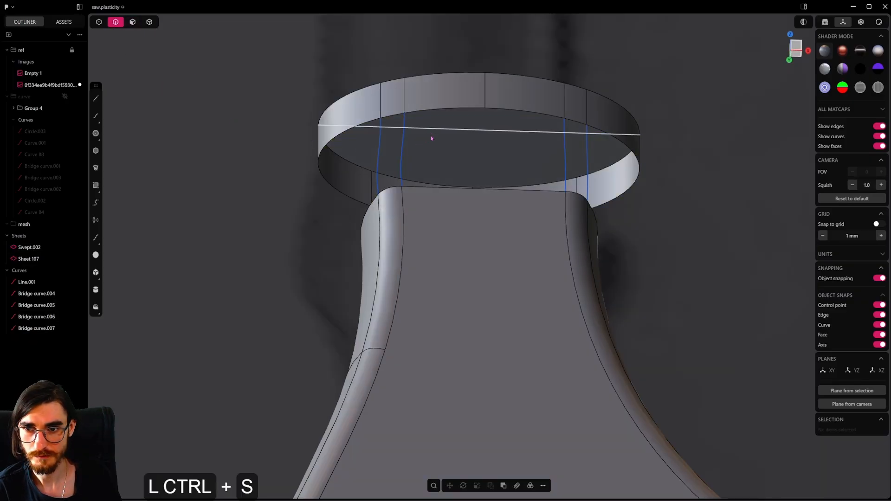
Step: Patch the front gap between the neck's front edge, the two inner bridge curves and the disc's lower edge with G2 continuity
left_click(431, 138)
middle_click_drag(446, 174, 394, 237)
left_click(499, 256)
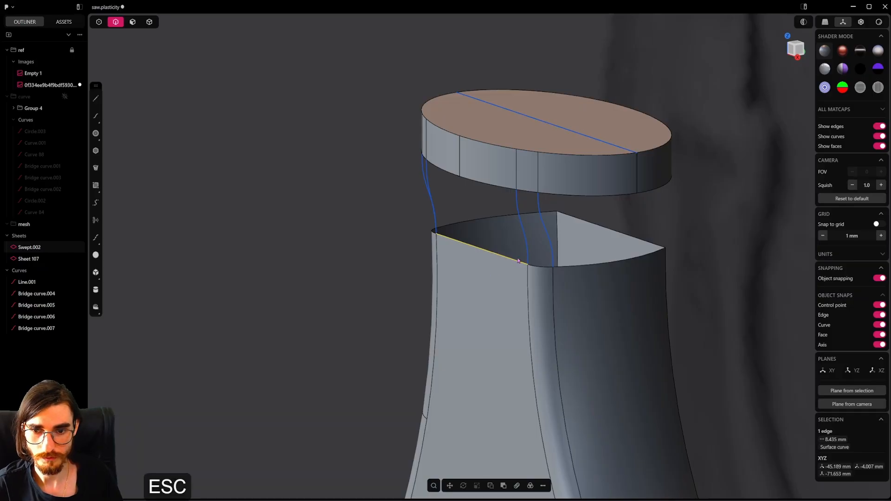
left_click(523, 246, "shift")
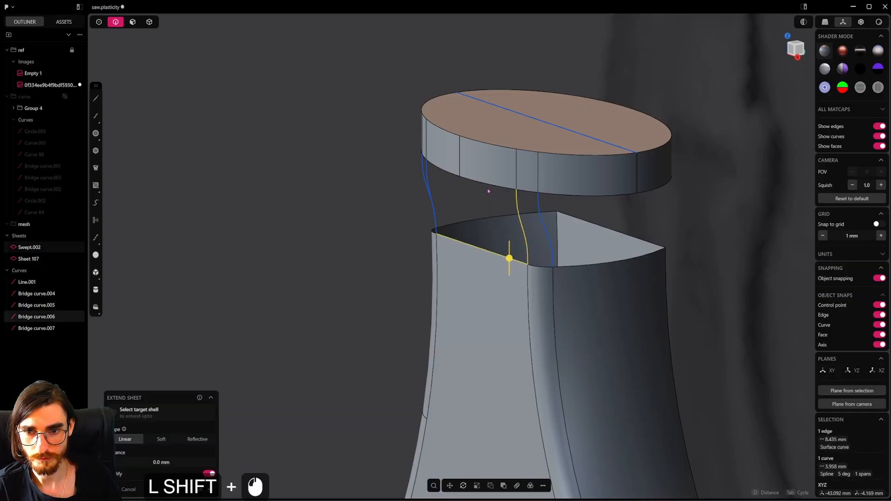
left_click(463, 177, "shift")
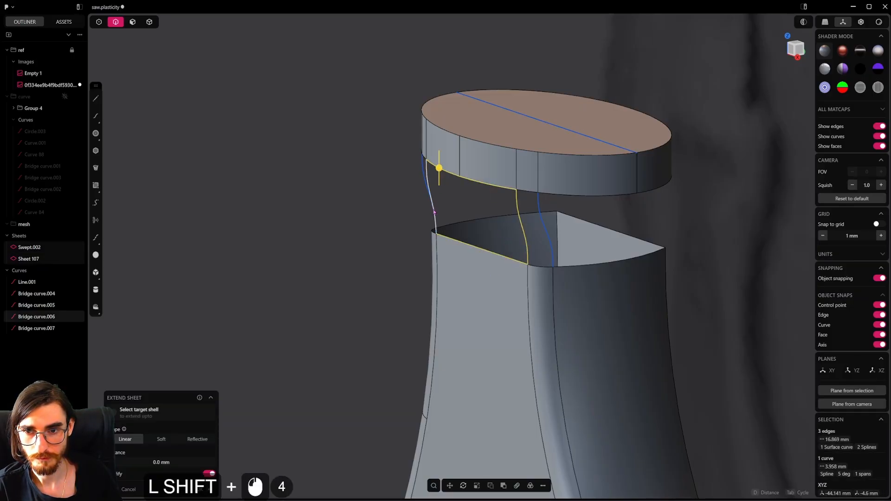
middle_click_drag(434, 213, 478, 231)
middle_click_drag(615, 236, 494, 258, "shift")
left_click(534, 229, "shift")
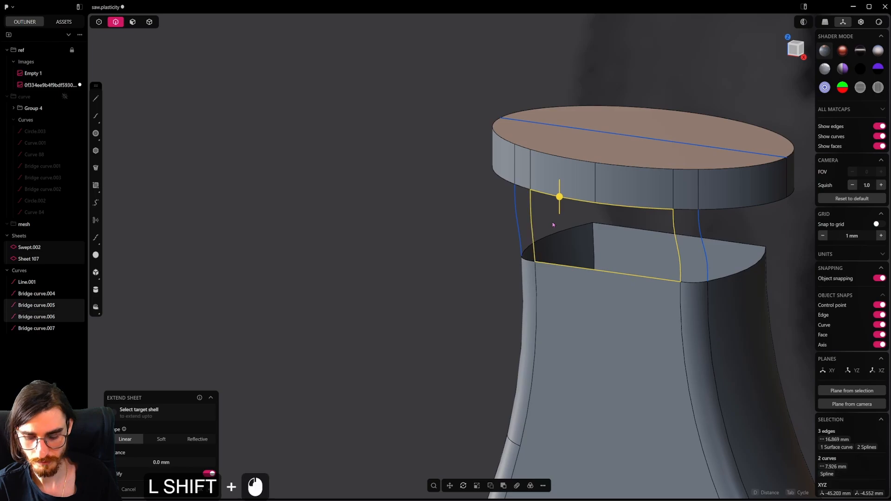
key("shift+j")
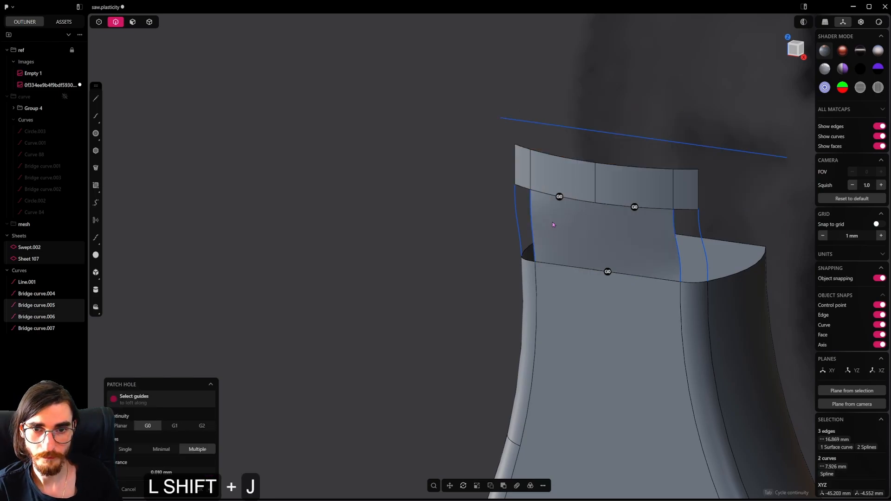
key("Tab")
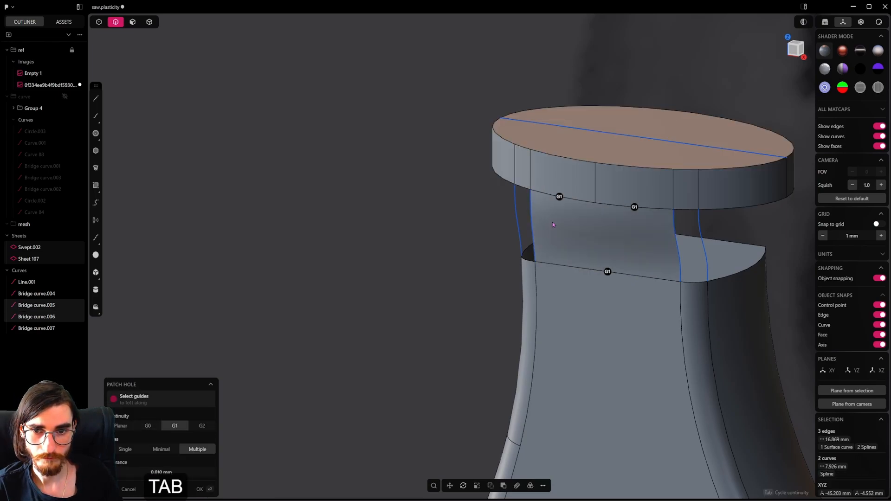
middle_click_drag(553, 222, 534, 228)
key("Tab")
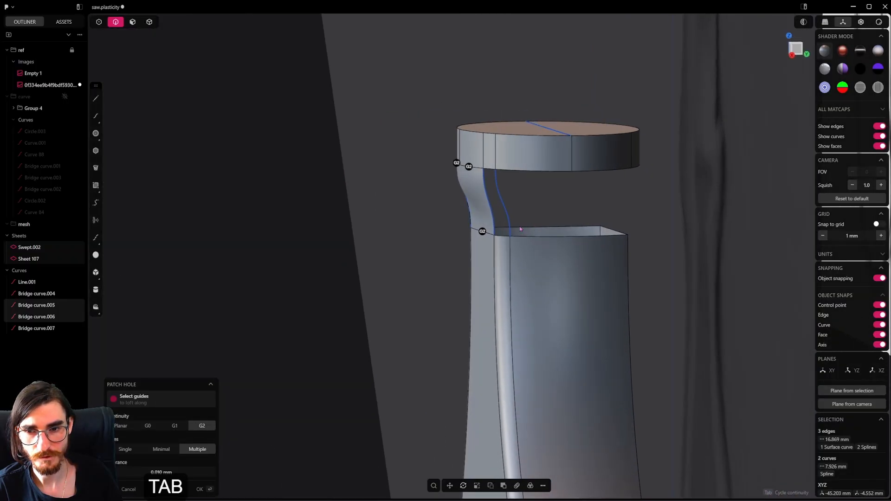
Step: Guide the front patch along the two inner bridge curves and complete the patch
middle_click_drag(490, 207, 418, 218)
middle_click_drag(650, 232, 419, 219, "shift")
middle_click_drag(616, 228, 448, 299, "shift")
scroll(594, 166, "up", 4)
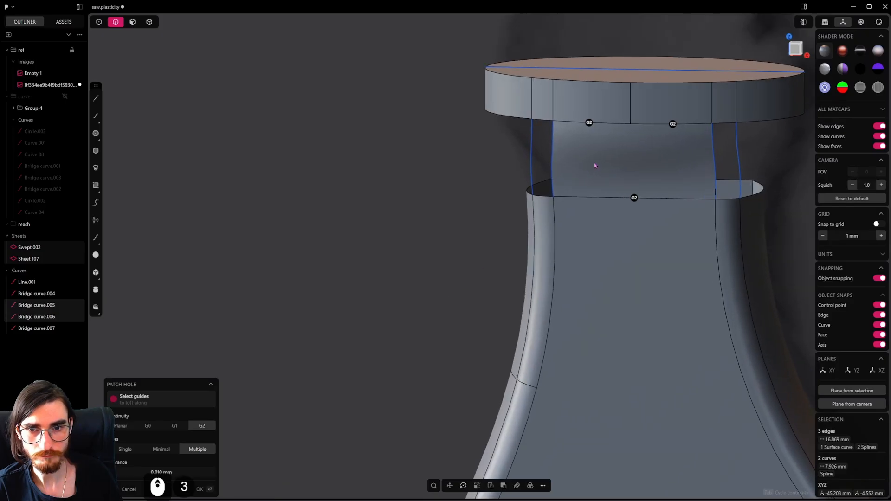
middle_click_drag(603, 164, 525, 221, "shift")
scroll(524, 228, "up", 2)
middle_click_drag(534, 273, 493, 272)
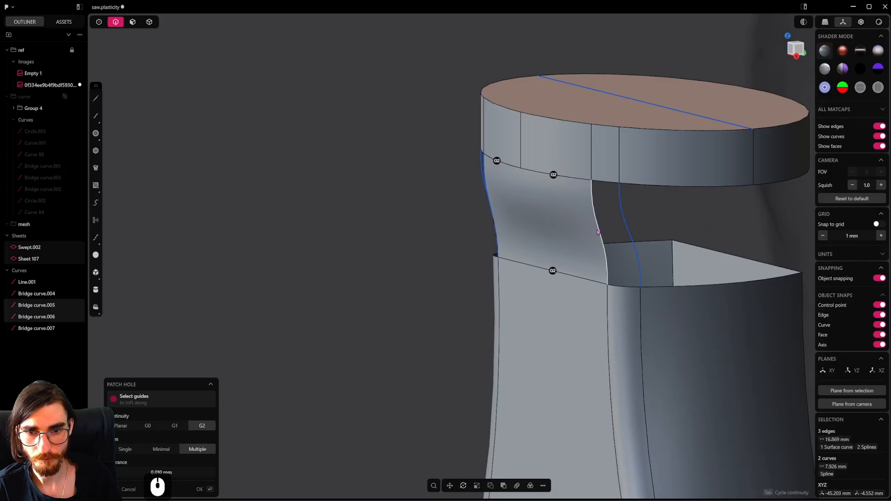
middle_click_drag(537, 231, 593, 236)
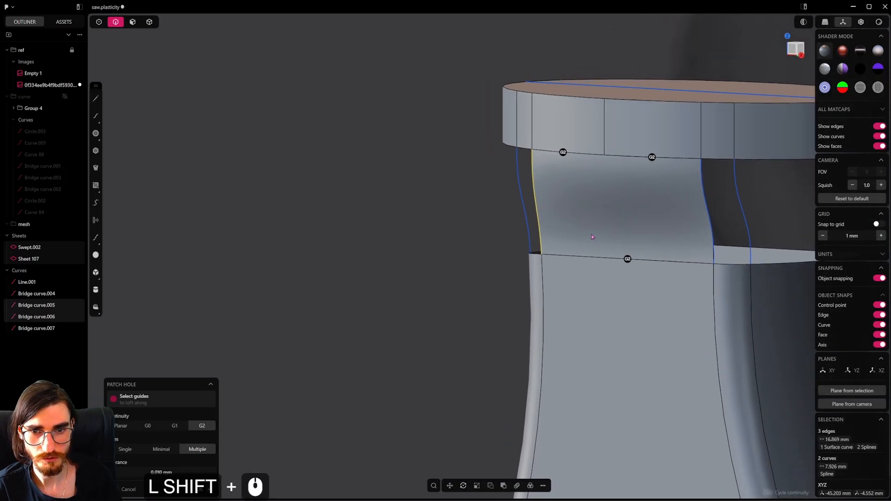
left_click(703, 211, "shift")
middle_click_drag(658, 248, 562, 253)
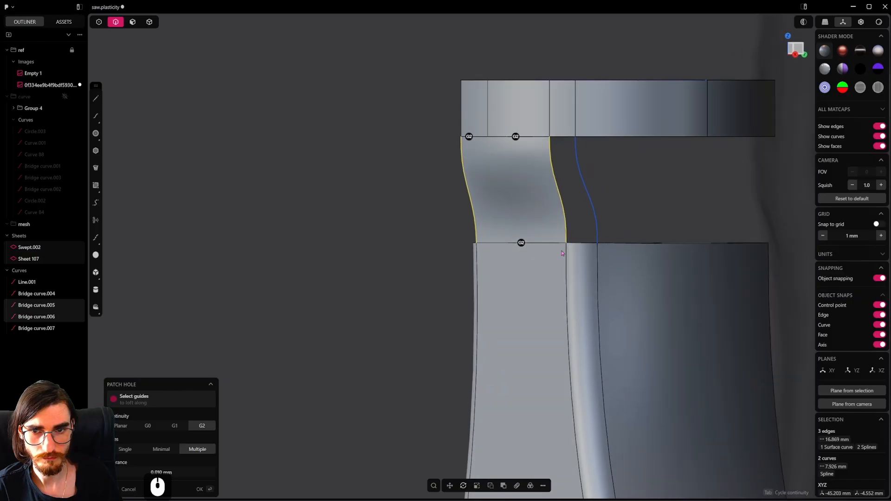
key("Return")
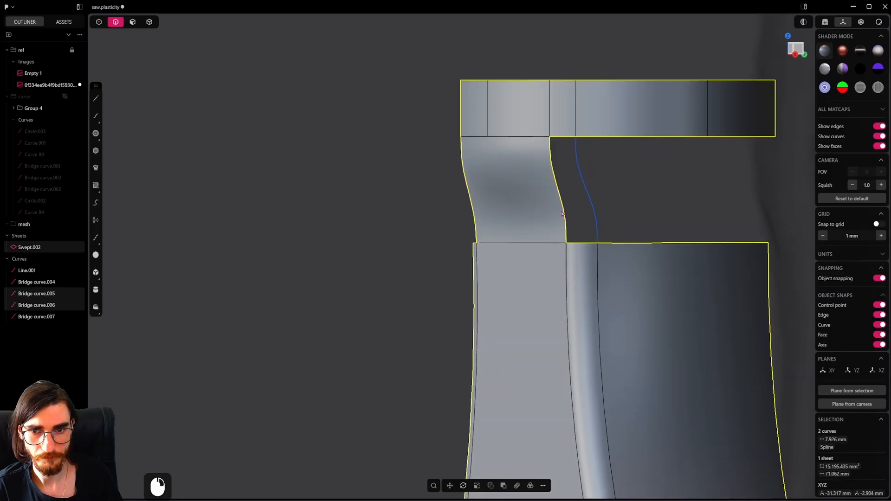
Step: Delete the two bridge curves bordering the finished front patch
left_click(562, 214)
middle_click_drag(562, 214, 599, 243)
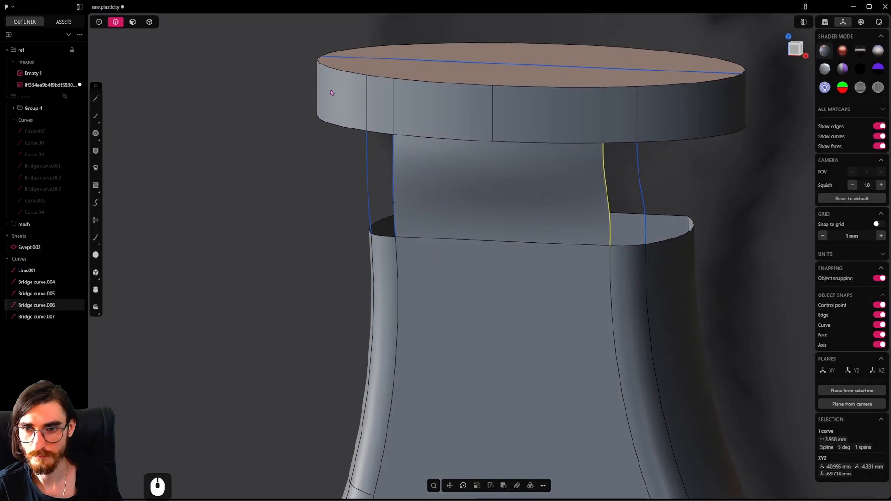
left_click(391, 160)
left_click(606, 223, "shift")
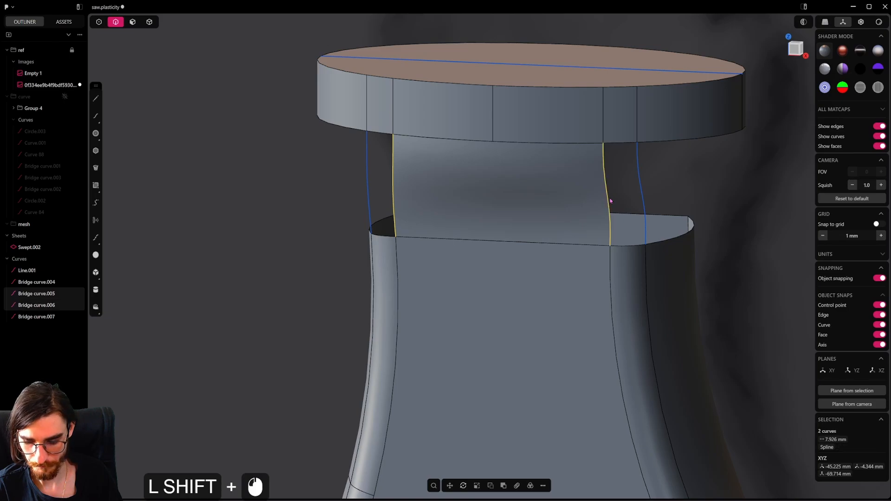
key("x")
Step: Examine the disc's side seam and lengthwise centre line in the side view against the handle's symmetry plane
middle_click_drag(601, 246, 573, 243)
left_click(643, 221)
middle_click_drag(642, 221, 610, 248)
scroll(609, 249, "down", 4)
middle_click_drag(715, 233, 596, 295)
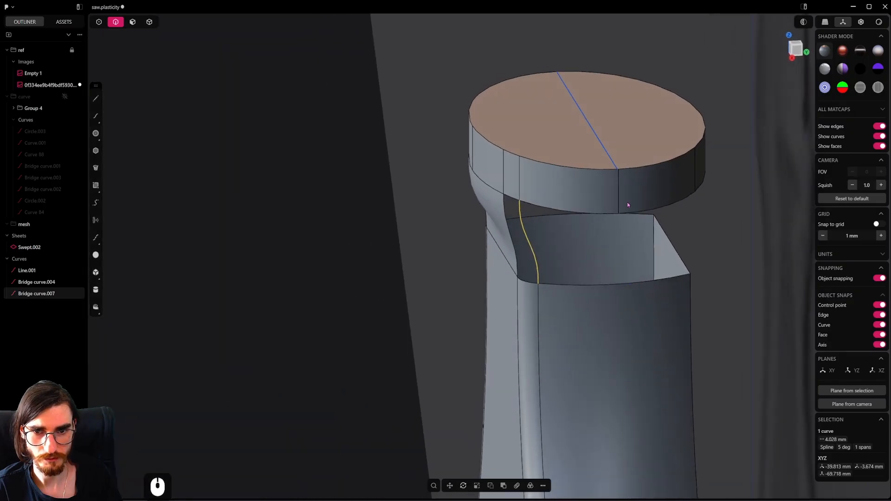
left_click(619, 199)
middle_click_drag(629, 267, 641, 282, "alt")
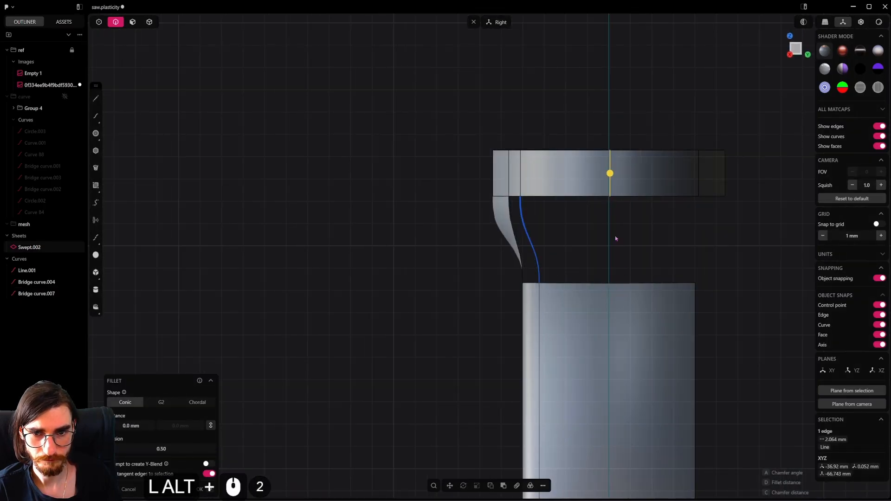
middle_click_drag(612, 177, 612, 206)
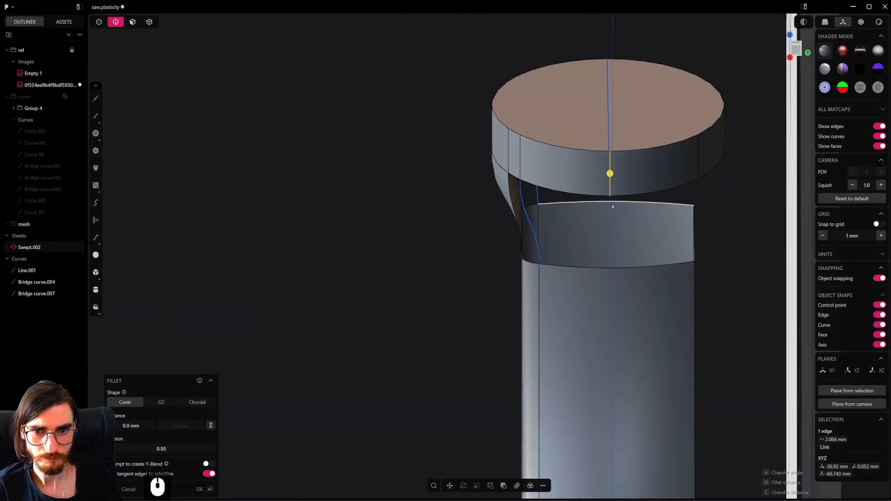
left_click(609, 133)
scroll(615, 149, "up", 7)
middle_click_drag(626, 169, 677, 190, "alt")
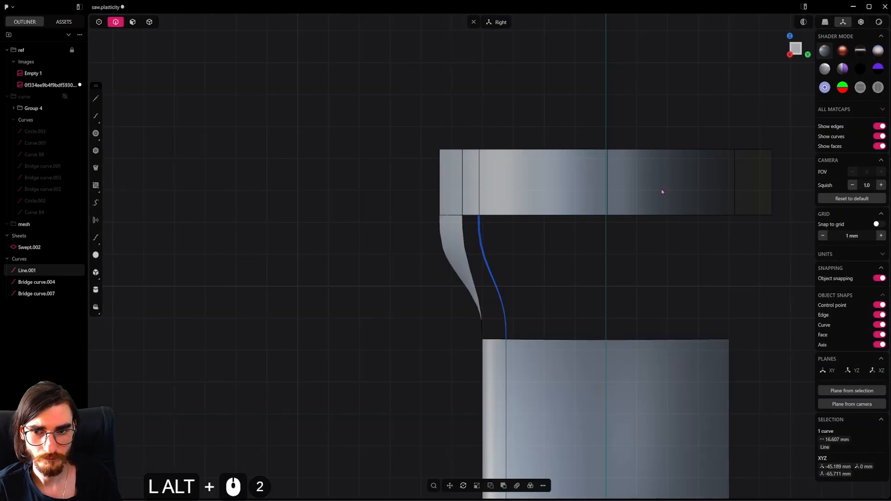
Step: Mirror the whole handle sheet front to back across its lengthwise centre plane, cutting it down the mirror plane
left_click(149, 22)
left_click(620, 211)
scroll(620, 213, "down", 12)
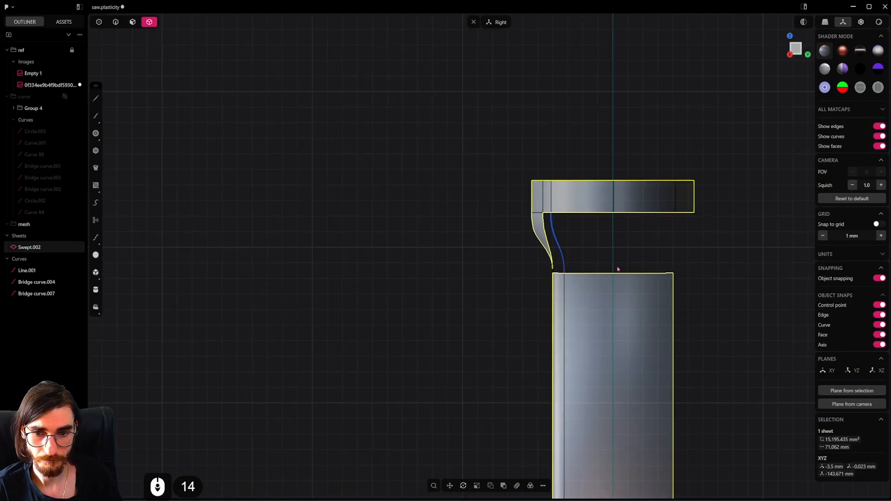
middle_click_drag(622, 301, 603, 260, "shift")
scroll(604, 263, "down", 4)
key("alt+x")
scroll(603, 260, "down", 20)
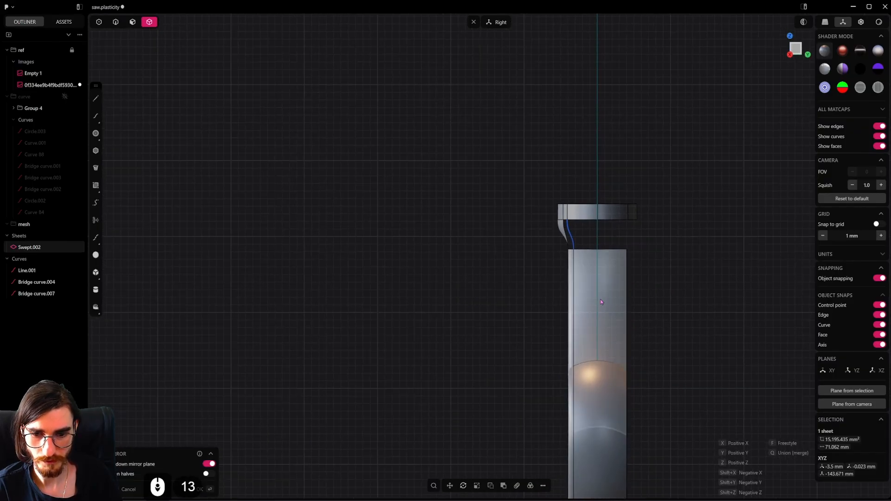
middle_click_drag(594, 353, 583, 320, "shift")
scroll(588, 200, "down", 3)
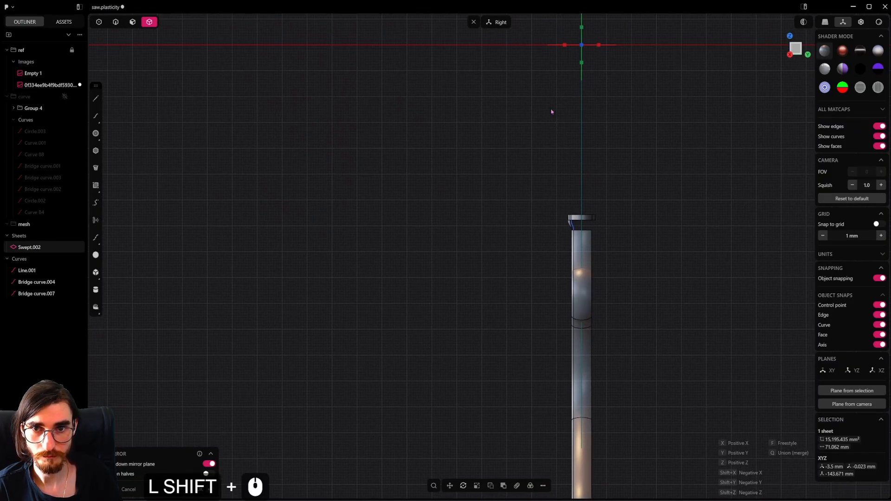
left_click(563, 52)
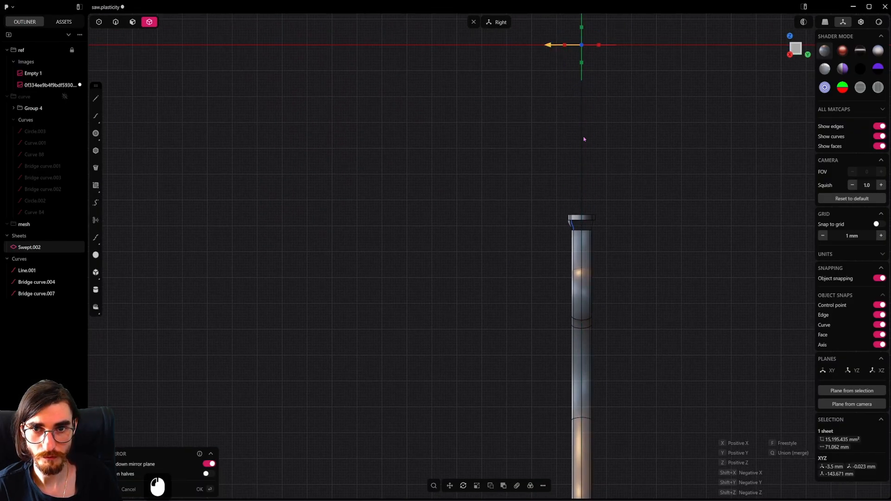
right_click(596, 211)
Step: Add one isoparam cut in the U direction at 0.5, down the middle of the neck's side face
scroll(589, 219, "up", 20)
middle_click_drag(577, 207, 555, 203)
left_click(119, 24)
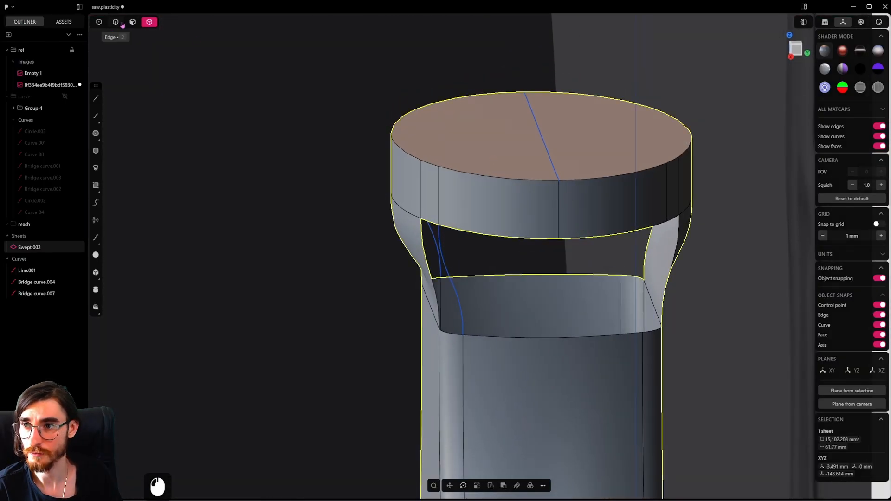
left_click(561, 191)
middle_click_drag(577, 244, 629, 267, "alt")
scroll(570, 261, "down", 5)
key("ctrl+r")
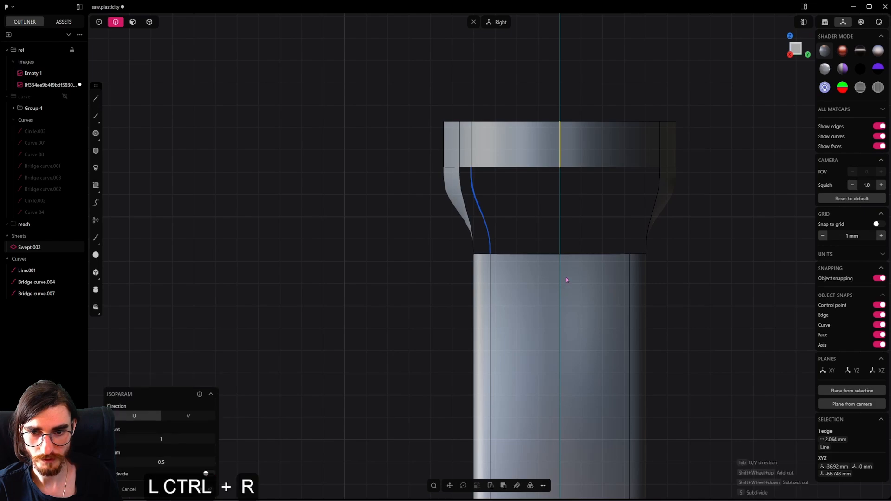
left_click(562, 255)
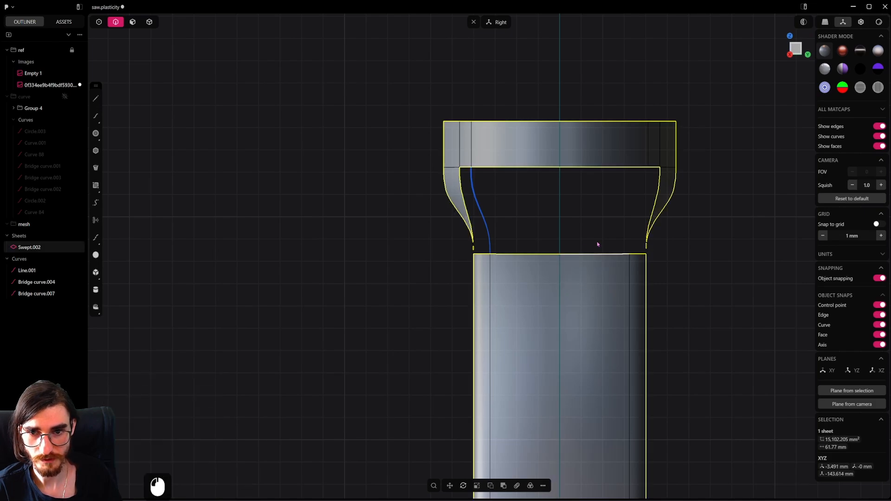
Step: Bridge the neck's side centreline edge to the disc's side seam
middle_click_drag(561, 271, 574, 297)
left_click(562, 307)
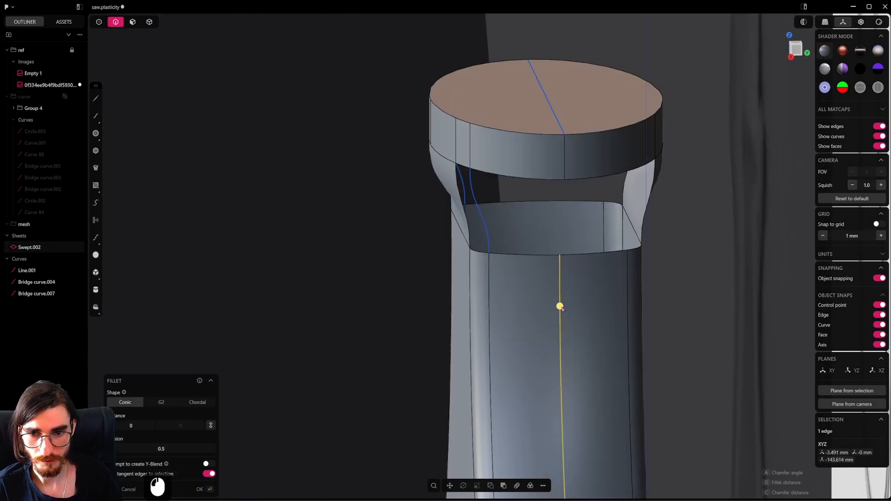
left_click(565, 170, "shift")
key("shift+b")
key("Return")
Step: Patch the side gap between the centre and front bridge curves, the neck rim and the disc edge with G2 continuity
middle_click_drag(575, 257, 584, 206)
left_click(543, 258, "shift")
left_click(499, 241, "shift")
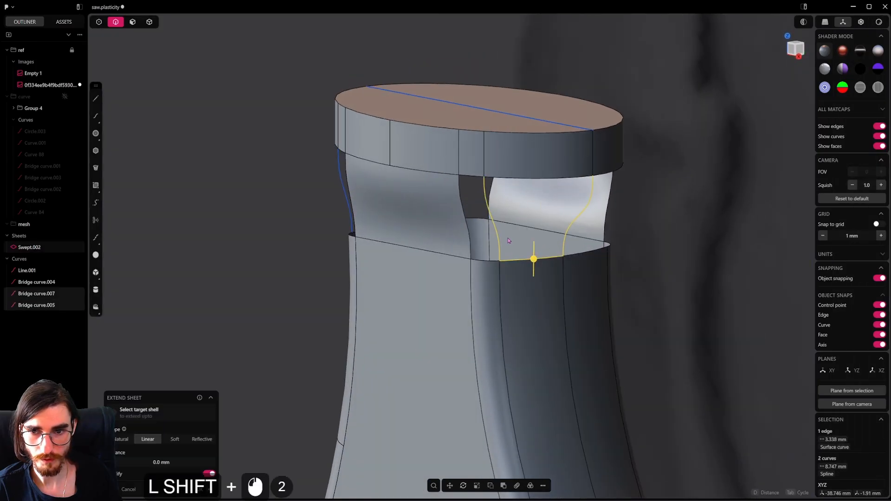
left_click(543, 186, "shift")
key("shift+j")
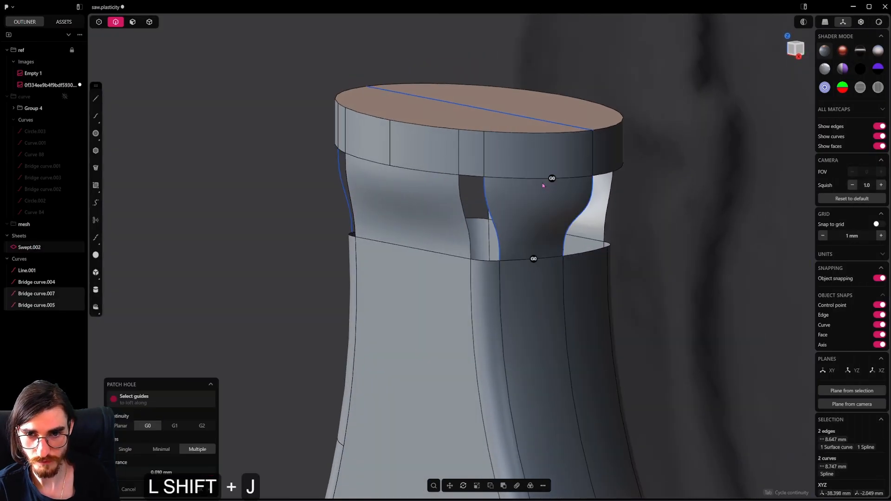
key("Tab")
key("Tab")
mouse_move(543, 225)
middle_mouse_down()
mouse_move(575, 227)
mouse_move(572, 220)
mouse_move(604, 197)
mouse_move(535, 227)
middle_mouse_up()
right_click(603, 197)
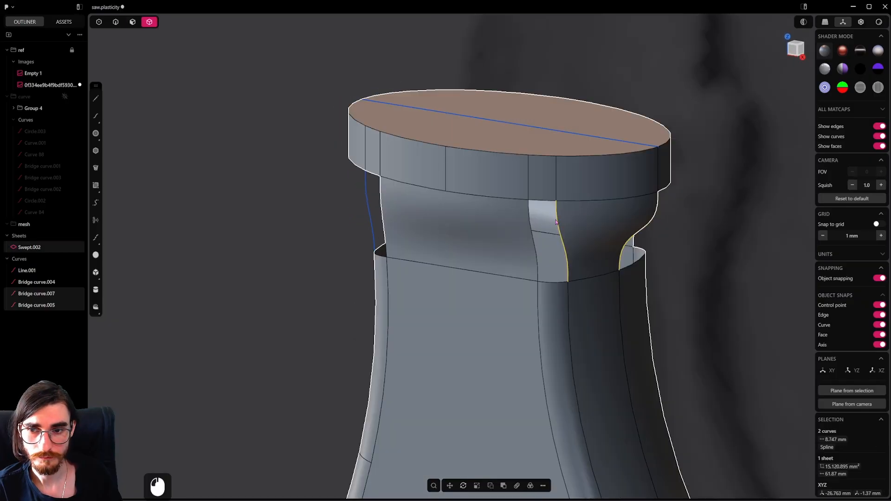
Step: Delete the two bridge curves bordering the new side patch
left_click(556, 221)
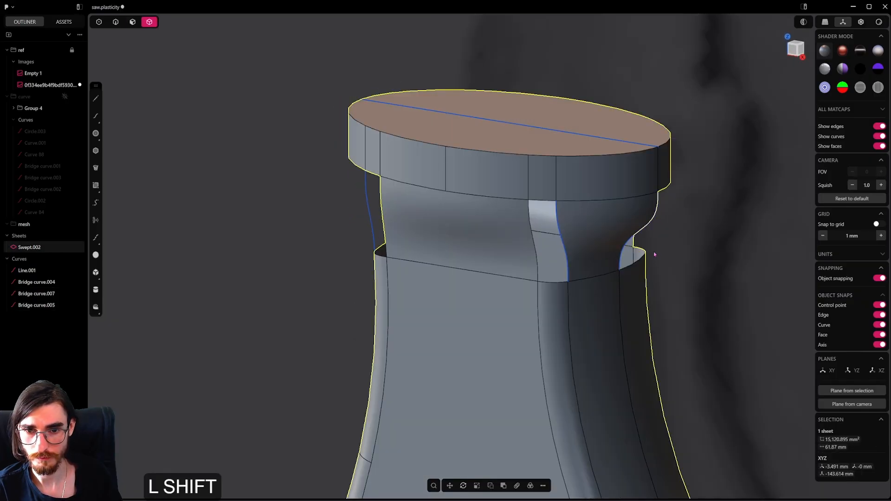
left_click(646, 228, "shift")
left_click(116, 23)
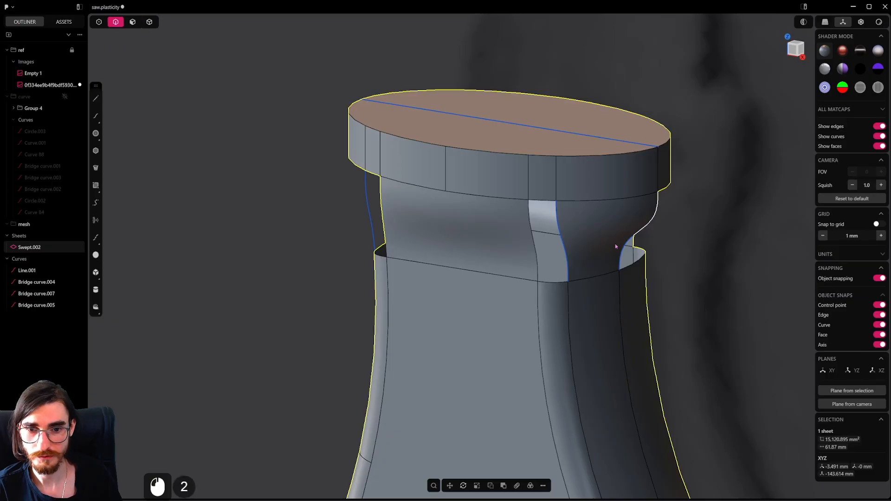
left_click(617, 251)
left_click(571, 252, "shift")
key("x")
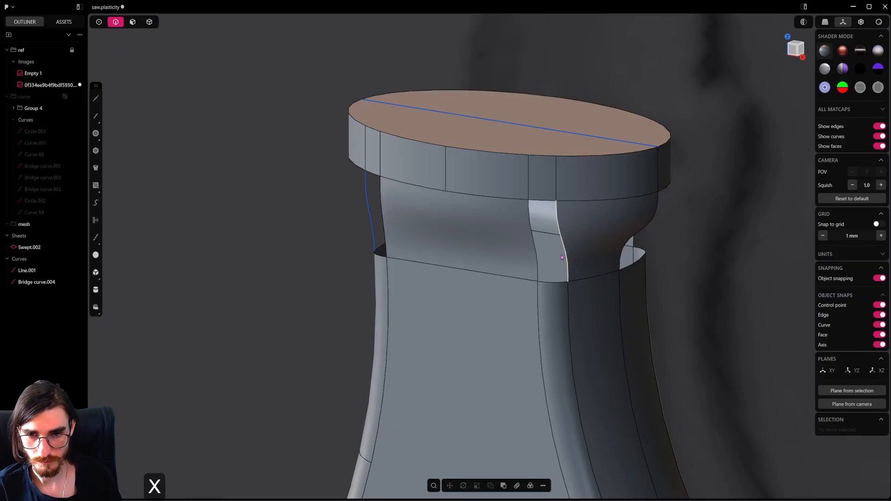
Step: Patch the remaining four-sided hole above the neck's front corner fillet with G2 continuity
left_click(565, 251, "alt")
key("shift+j")
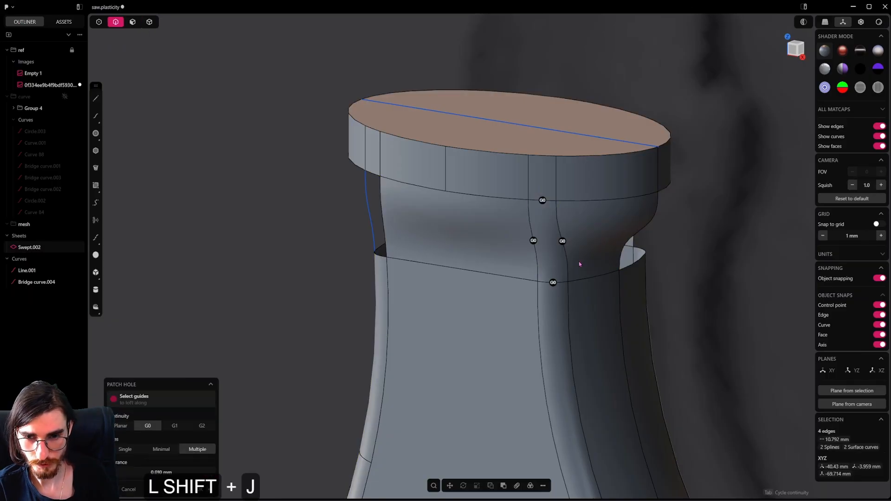
key("Tab")
key("Tab")
left_click(576, 265)
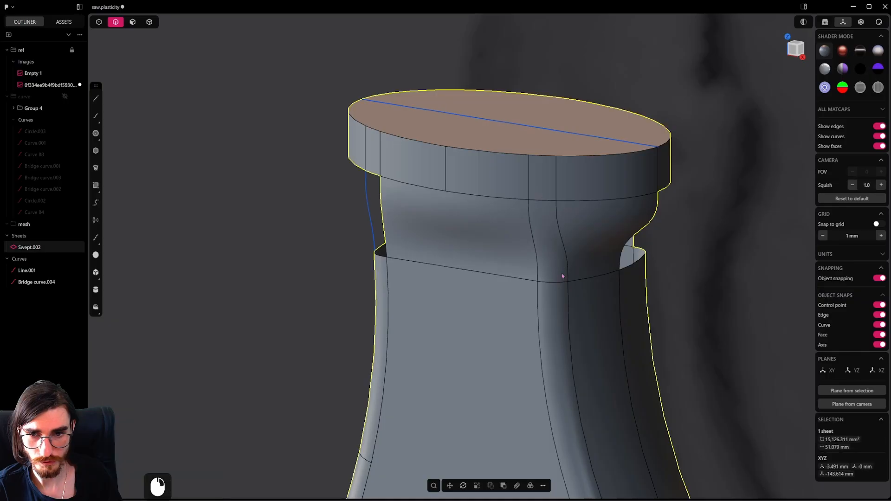
Step: Split the neck's opposite side face down its middle with one U isoparam cut at 0.50
key("grave")
mouse_move(563, 316)
middle_mouse_down()
mouse_move(635, 305)
mouse_move(593, 294)
mouse_move(579, 320)
middle_mouse_up()
key("grave")
middle_click_drag(447, 291, 483, 299)
middle_click_drag(482, 299, 594, 251, "shift")
scroll(500, 293, "up", 4)
left_click(490, 280)
left_click(620, 270)
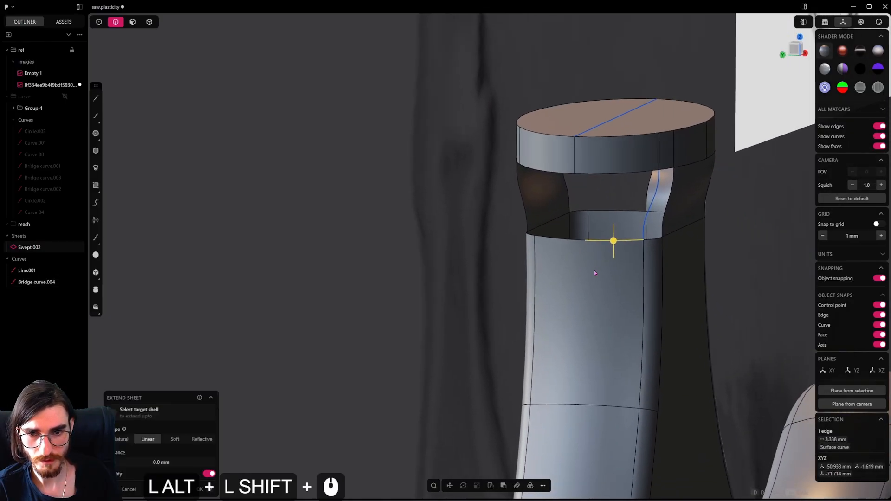
left_click(133, 22)
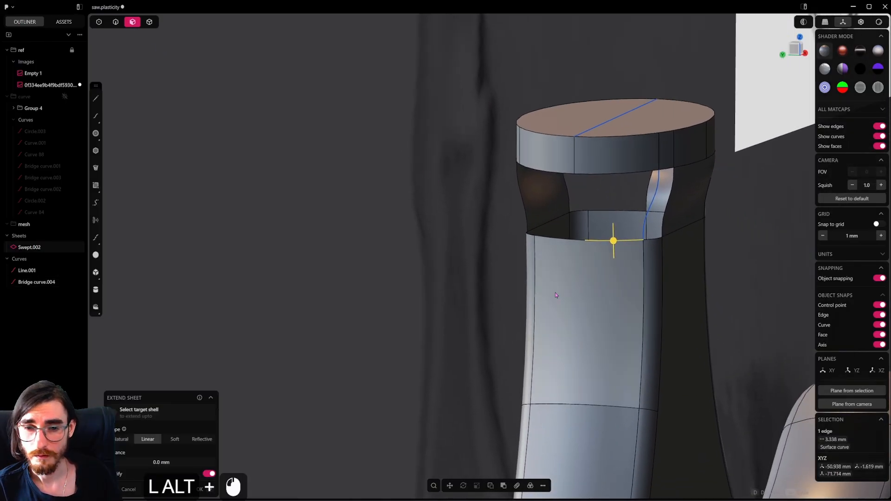
left_click(561, 293)
key("ctrl+alt+r")
left_click(585, 242, "alt")
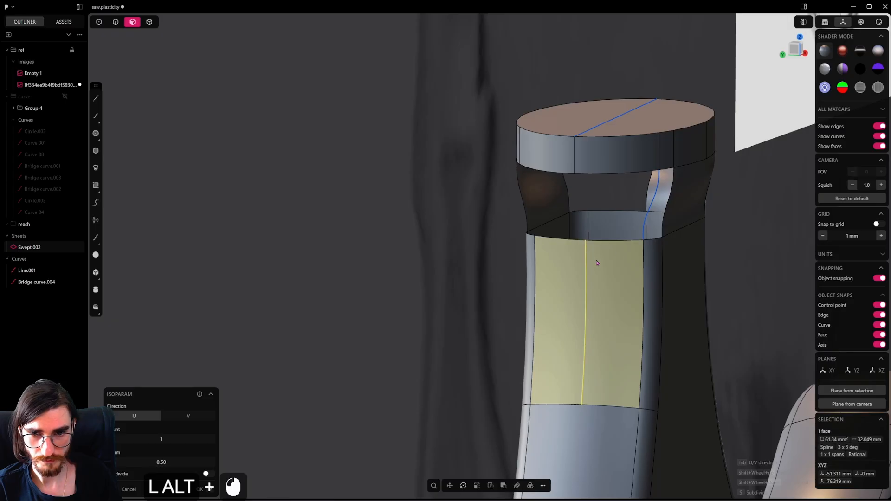
Step: Bridge the new centre edge on the neck's opposite side to the disc's side seam
key("2")
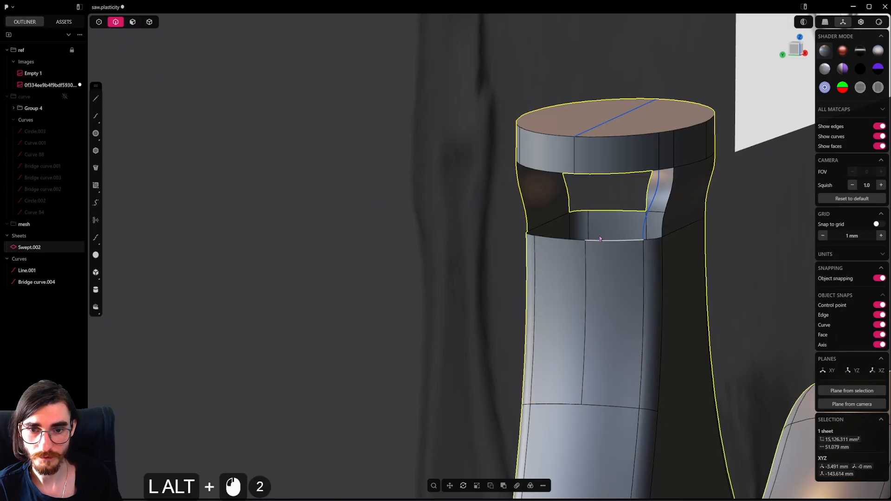
left_click(585, 246, "alt")
left_click(575, 156, "alt+shift")
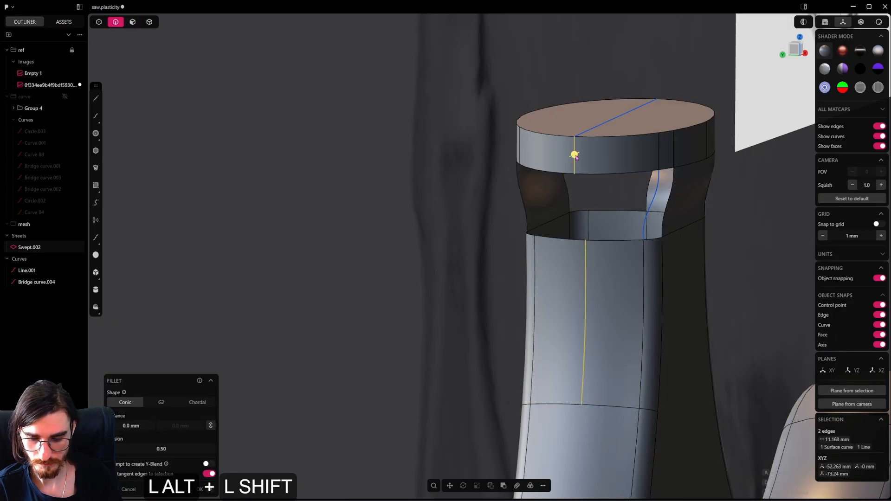
key("alt+shift+b")
left_click(636, 171, "alt")
Step: Patch the gap between the two bridge curves, the neck rim and the disc edge with G2 continuity
scroll(638, 168, "up", 4, "alt")
left_click(639, 168, "alt")
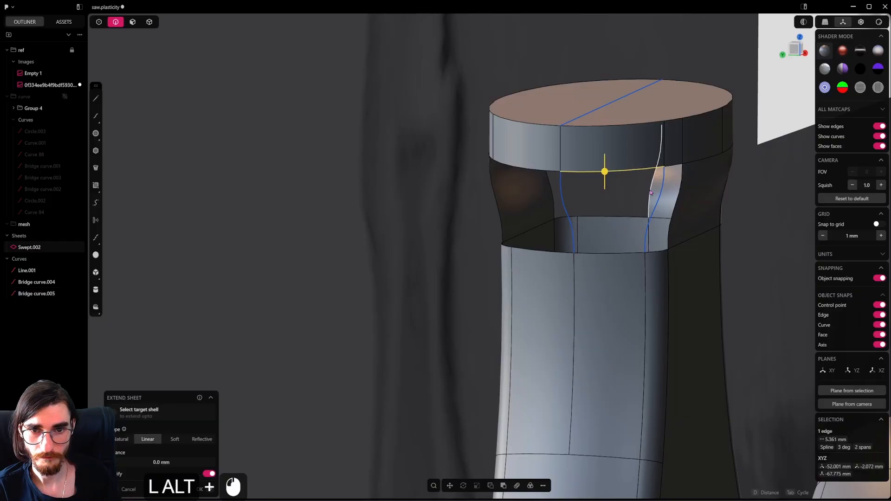
left_click(655, 206, "alt+shift")
left_click(614, 252, "alt+shift")
left_click(568, 205, "alt+shift")
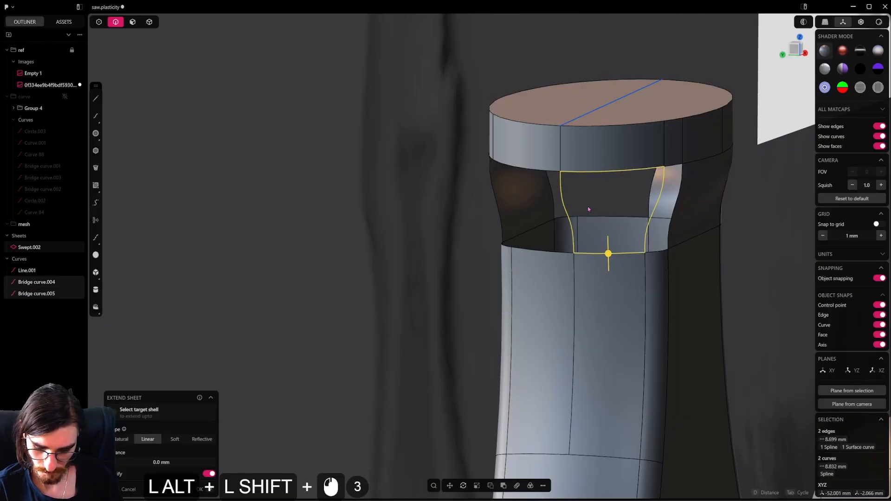
key("alt+shift+j")
key("Tab")
key("Tab")
right_click(604, 215)
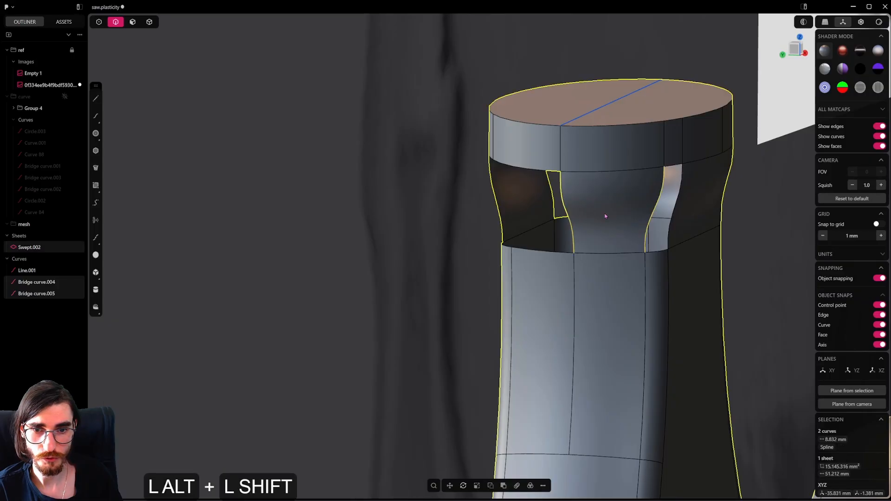
Step: Delete both bridge curves bordering the new patch on the neck's opposite side
middle_click_drag(606, 235, 573, 273, "shift")
scroll(573, 273, "up", 2)
left_click(533, 268)
left_click(617, 272, "shift")
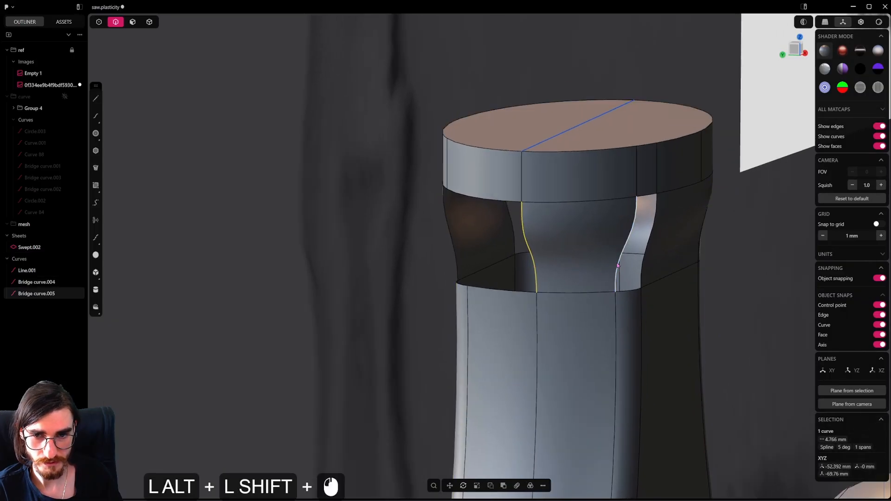
key("x")
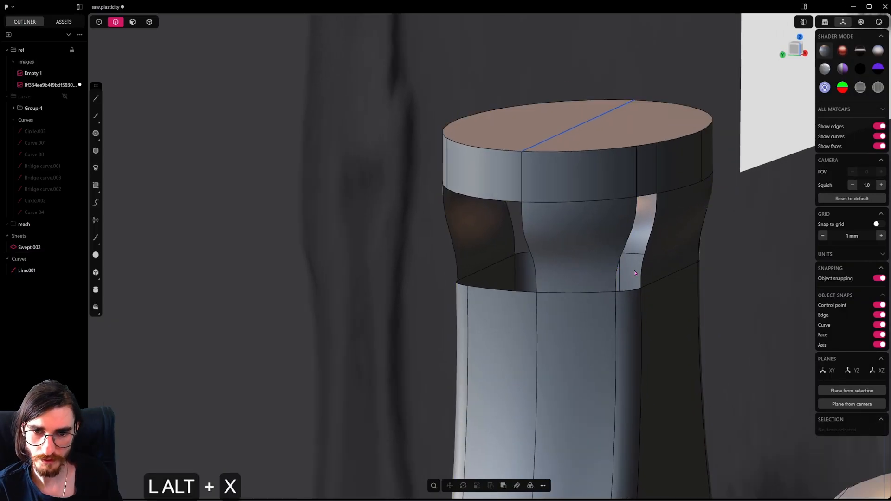
Step: Patch the four-sided hole above the neck's adjacent corner fillet with G2 continuity
left_click(597, 296, "alt")
key("shift+j")
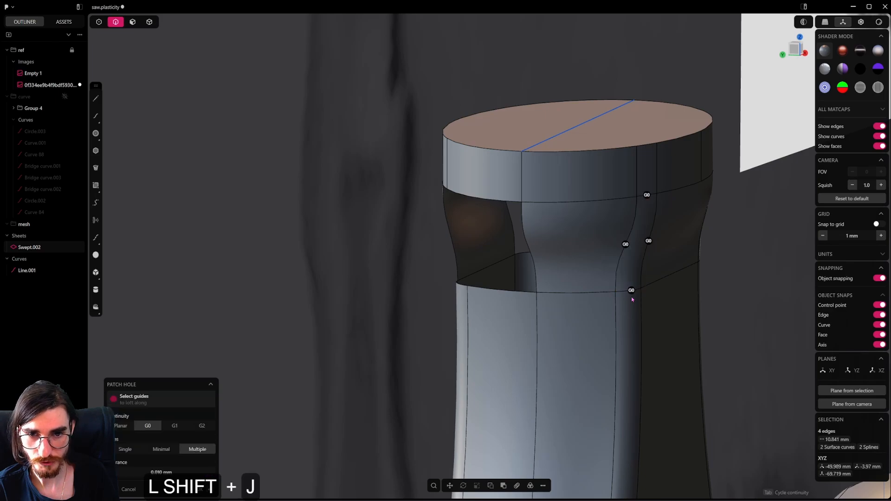
key("Tab")
key("Tab")
right_click(631, 300)
Step: Hide the model's edges and delete the guide line across the disc's top face
middle_click_drag(632, 299, 523, 300)
key("alt+e")
scroll(595, 310, "down", 5)
scroll(609, 316, "down", 5)
scroll(522, 296, "down", 5)
left_click(148, 22)
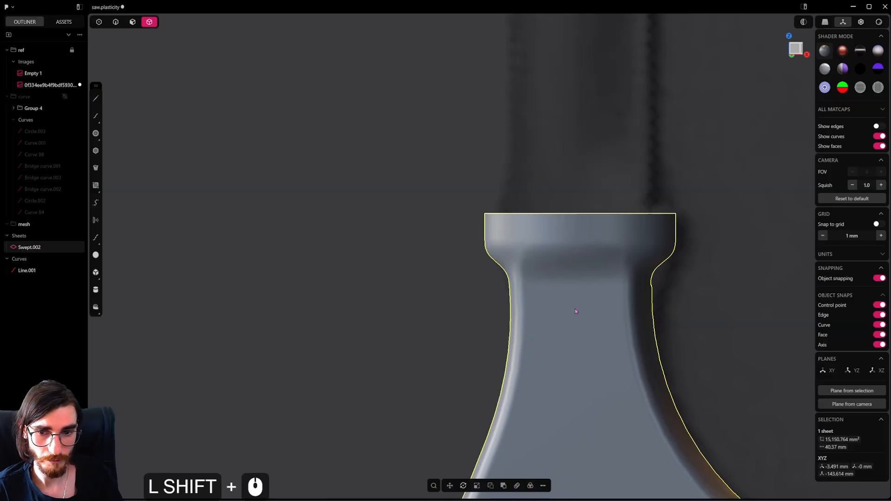
middle_click_drag(575, 308, 692, 304)
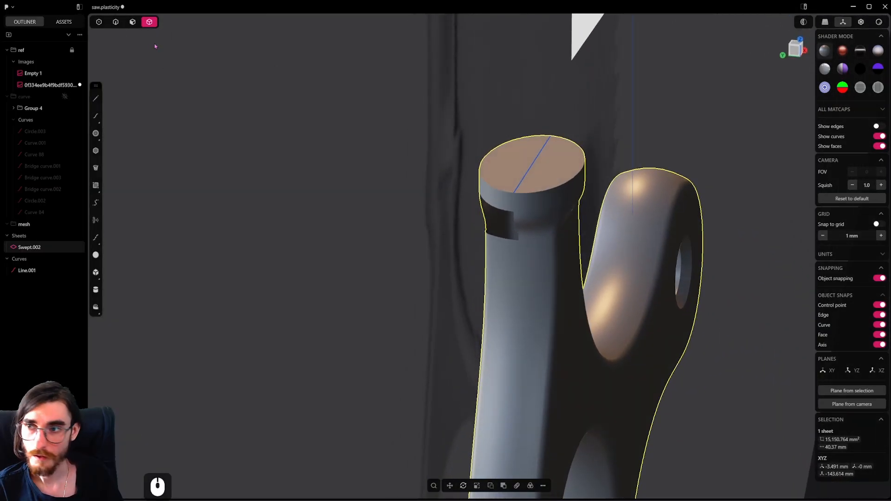
left_click(535, 162)
key("Delete")
scroll(536, 176, "down", 5)
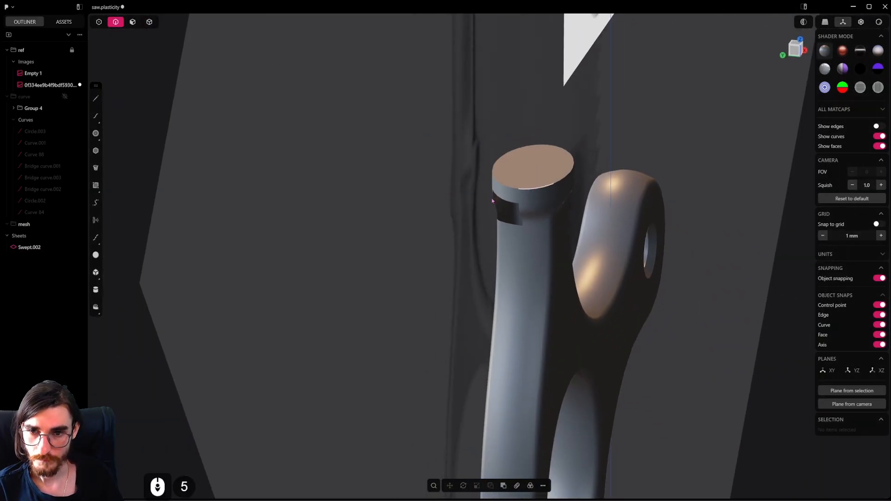
Step: Mirror the handle sheet across its thickness centre plane, replacing the unfinished half to close the body into a solid
left_click(152, 24)
left_click(519, 240)
middle_click_drag(519, 240, 617, 283, "alt")
scroll(617, 284, "down", 14)
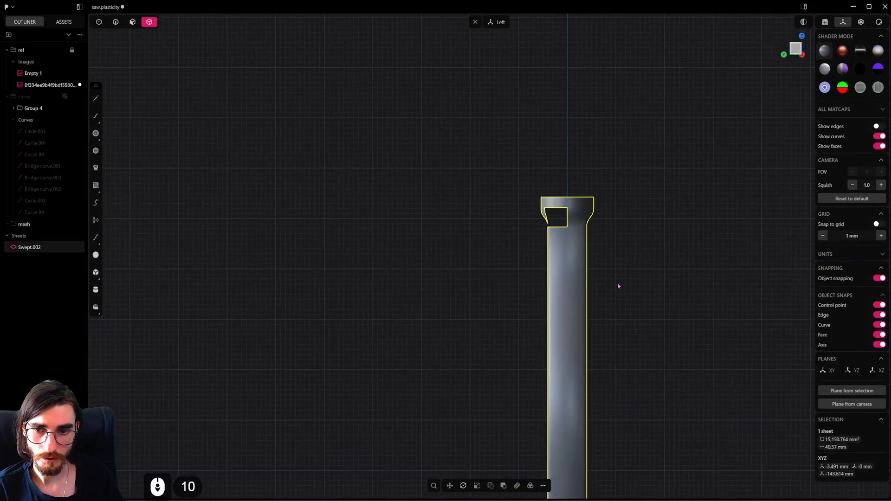
key("alt+x")
scroll(650, 446, "down", 4)
middle_click_drag(654, 455, 586, 223, "shift")
scroll(561, 330, "down", 13)
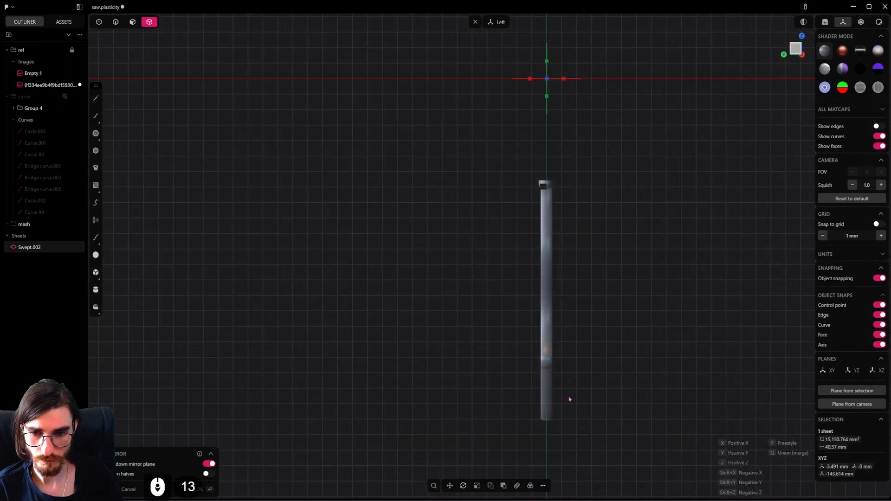
middle_click_drag(568, 193, 562, 246, "shift")
left_click(557, 138)
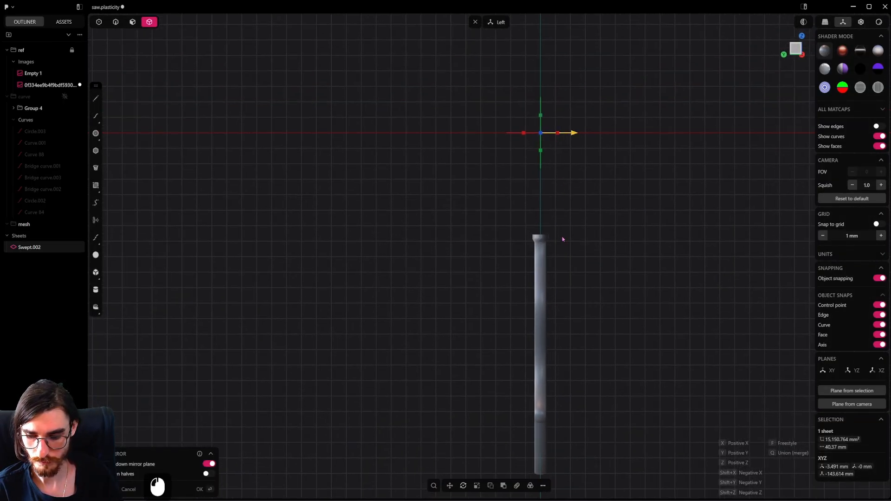
left_click(562, 239)
scroll(561, 239, "up", 15)
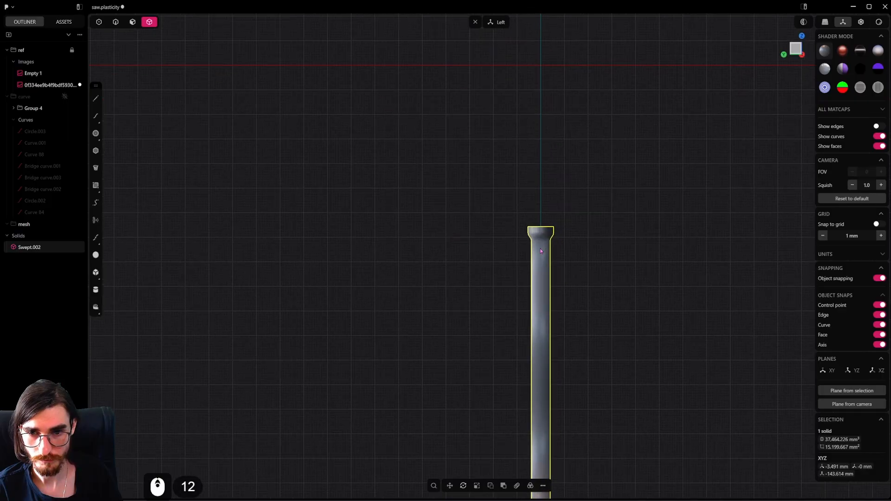
Step: Examine the reference photo around the collar and shaft joint and compare it with the modelled handle
middle_click_drag(558, 240, 698, 210)
scroll(552, 298, "up", 7)
scroll(698, 209, "up", 11)
scroll(697, 209, "up", 3)
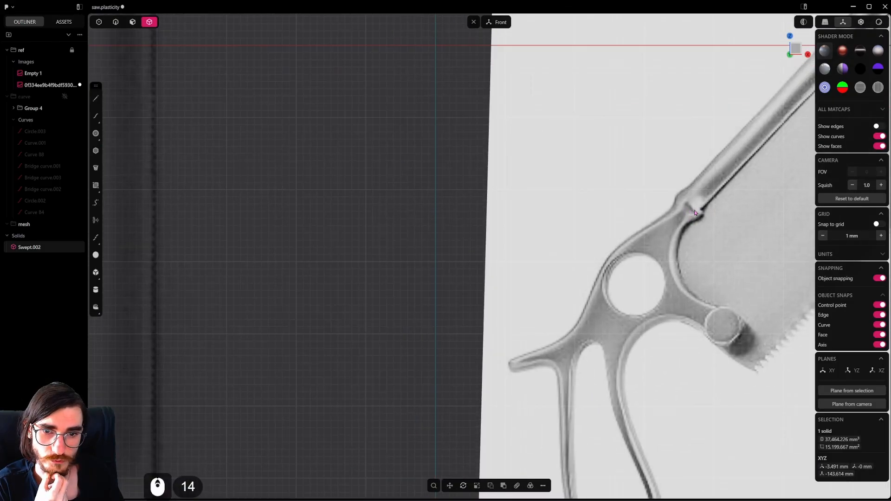
scroll(695, 212, "down", 20)
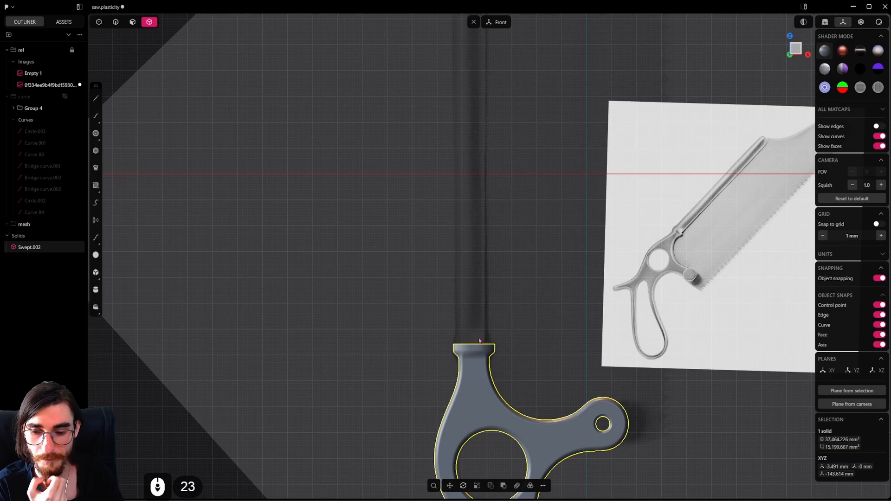
middle_click_drag(480, 341, 461, 380)
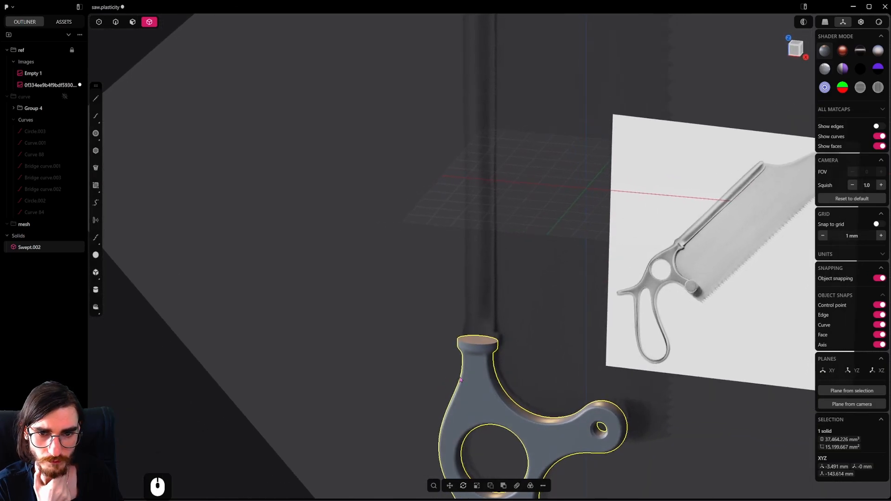
scroll(680, 266, "up", 5)
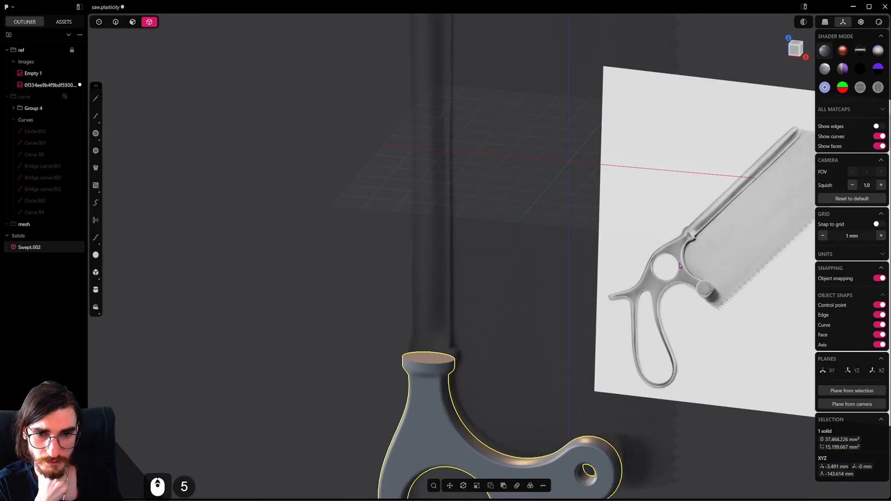
middle_click_drag(724, 224, 700, 232)
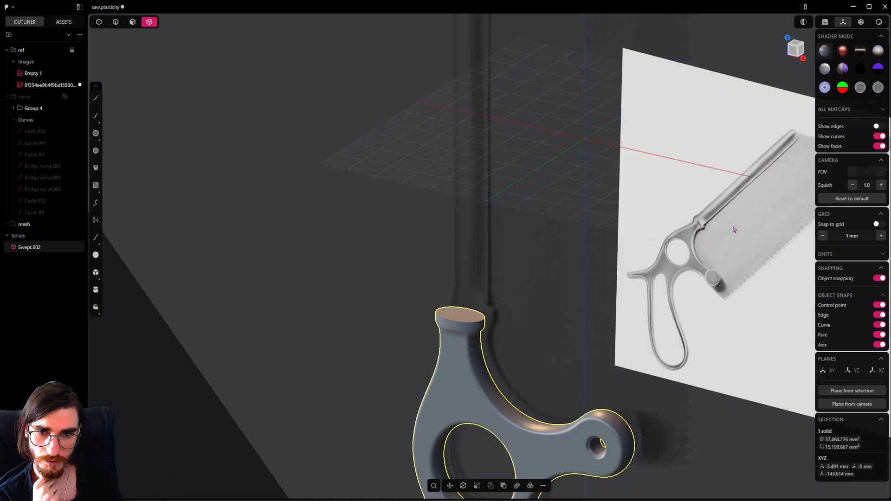
middle_click_drag(688, 247, 410, 352)
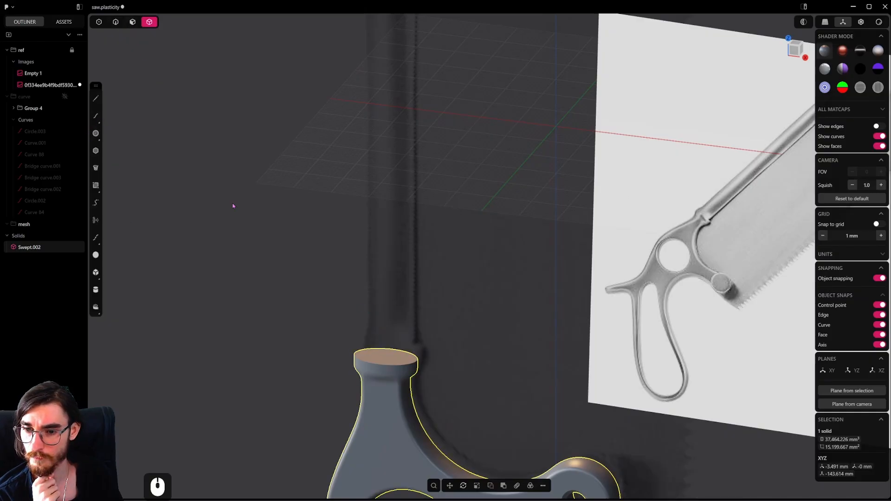
Step: Show the edges again and offset the disc's top face outline inward by about 2.2 mm
left_click(132, 22)
double_click(385, 365)
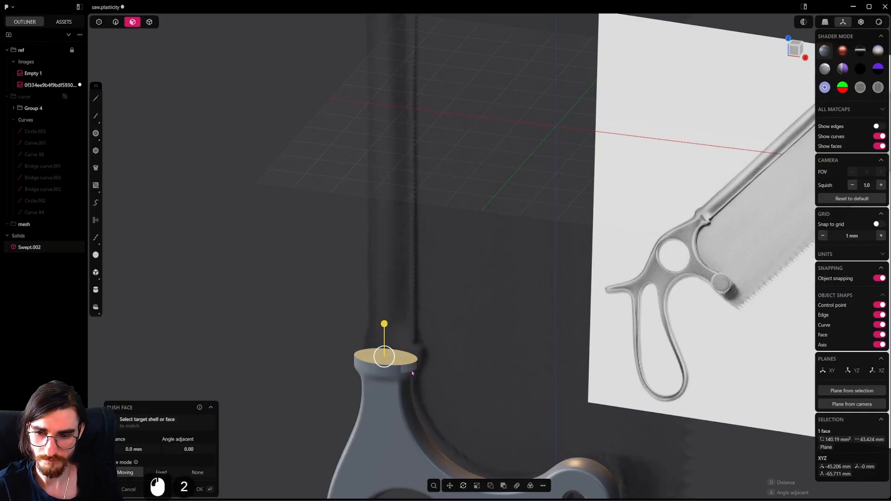
scroll(421, 371, "up", 6)
key("o")
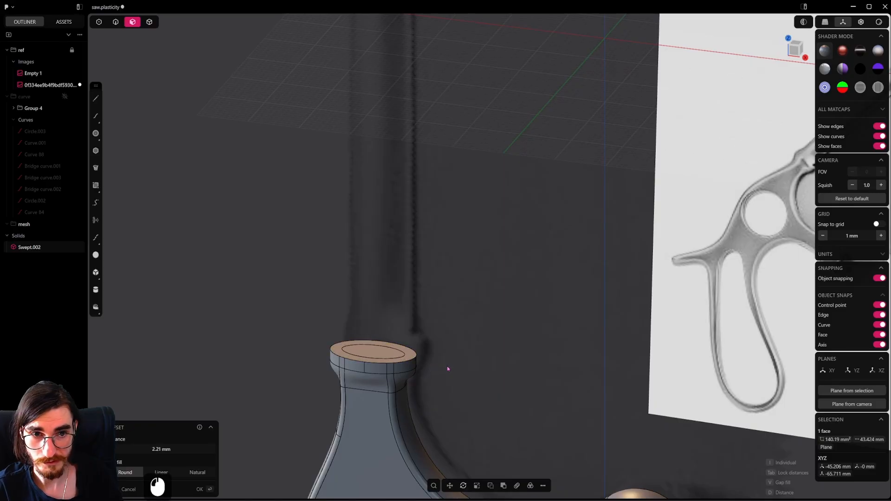
right_click(446, 370)
Step: Split the outer ring face on the disc's top into two halves with a U isoparam cut snapped to the seam
middle_click_drag(436, 390, 493, 296, "alt")
scroll(534, 397, "down", 5)
left_click(531, 398)
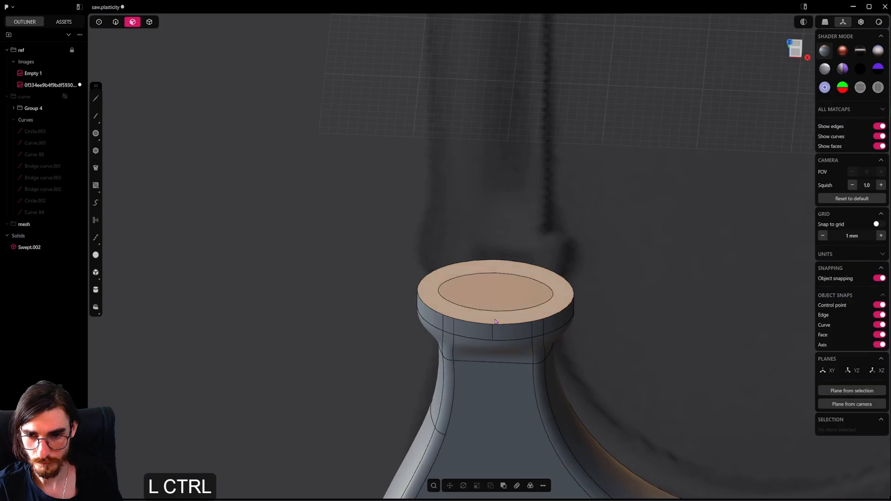
key("ctrl+r")
left_click(497, 316)
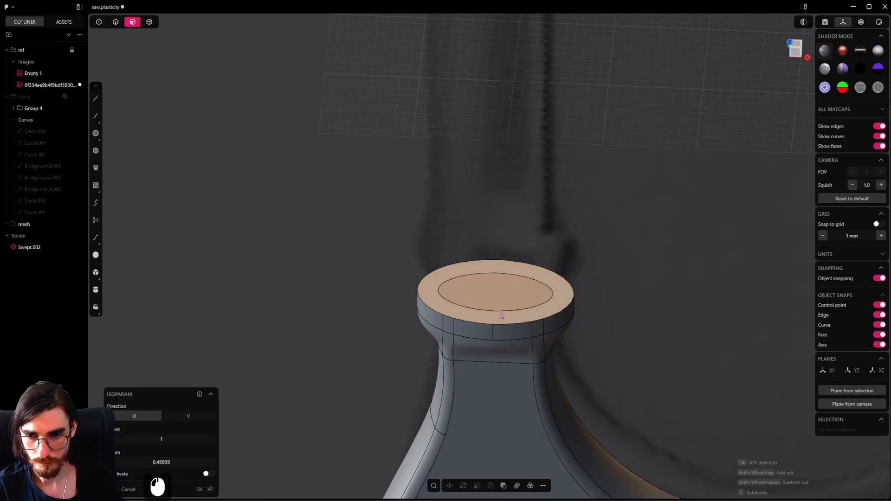
left_click(499, 316)
key("ctrl+r")
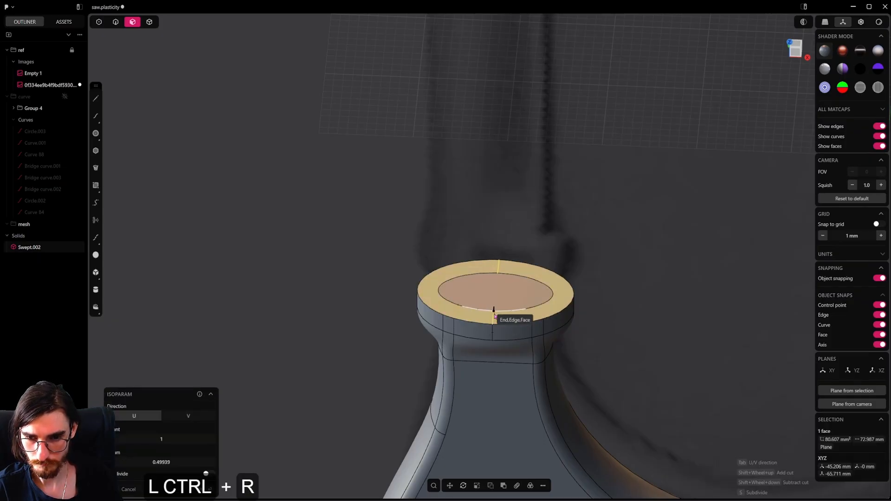
left_click(497, 317)
Step: Split the inner round face on the disc's top in half with an isoparam cut aligned with the ring's split
scroll(509, 303, "up", 4)
left_click(509, 303)
key("ctrl+r")
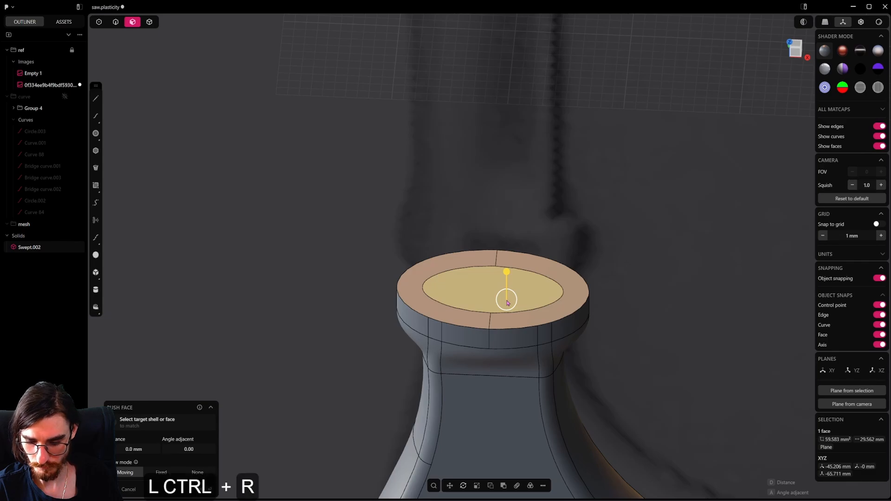
left_click(490, 313)
scroll(508, 313, "down", 18)
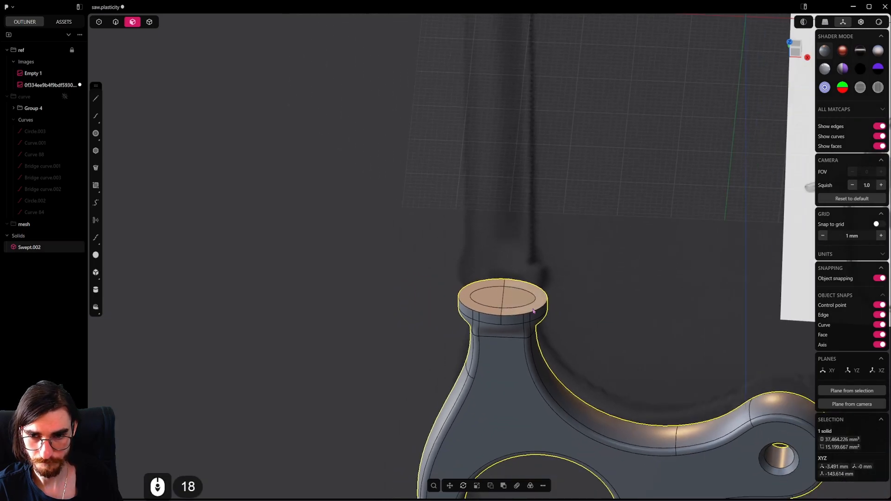
left_click(474, 354)
left_click(426, 348, "shift")
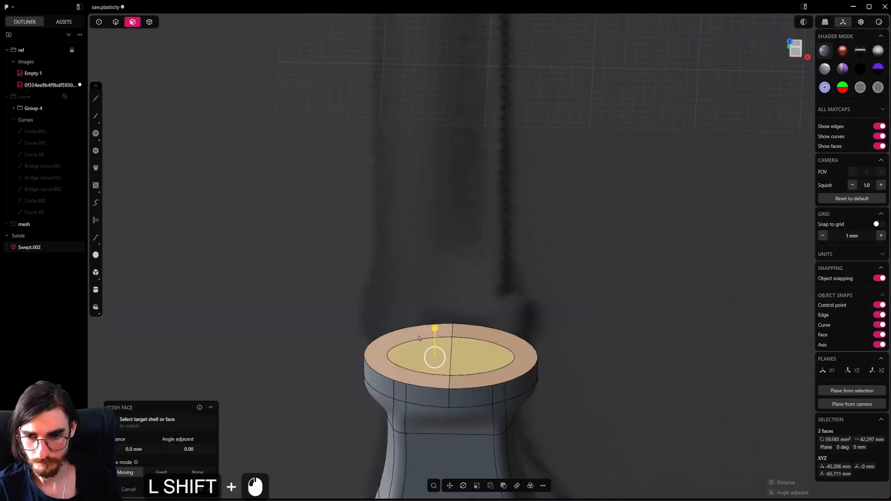
left_click(419, 338, "shift")
middle_click_drag(492, 341, 436, 316, "alt+shift")
middle_click_drag(424, 283, 435, 353, "alt+shift")
scroll(435, 353, "up", 7, "shift")
key("ctrl+shift+r")
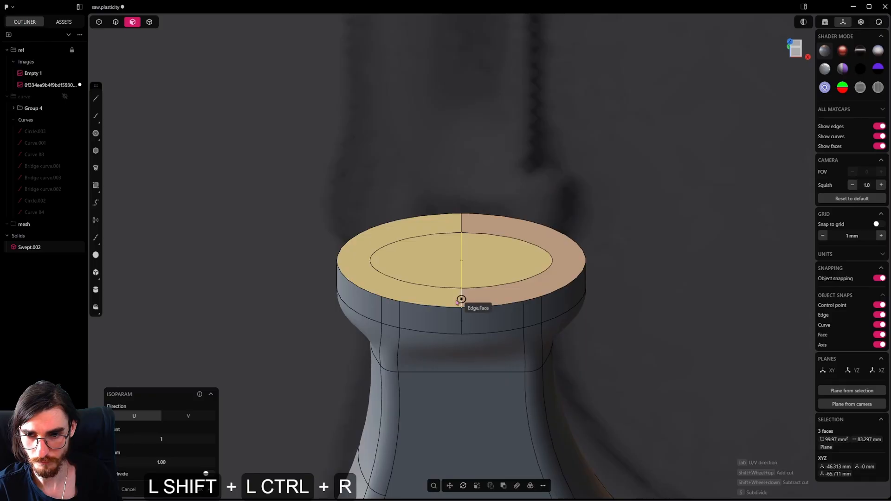
key("shift+Escape")
Step: Offset the outer outline of the two ring halves on the disc's top inward to form one continuous narrow rim
left_click(448, 297, "shift")
left_click(483, 298, "shift")
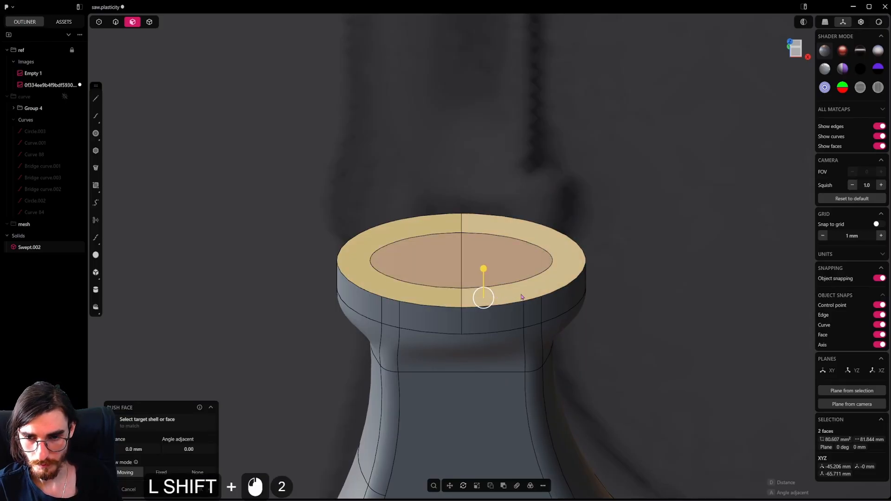
key("o")
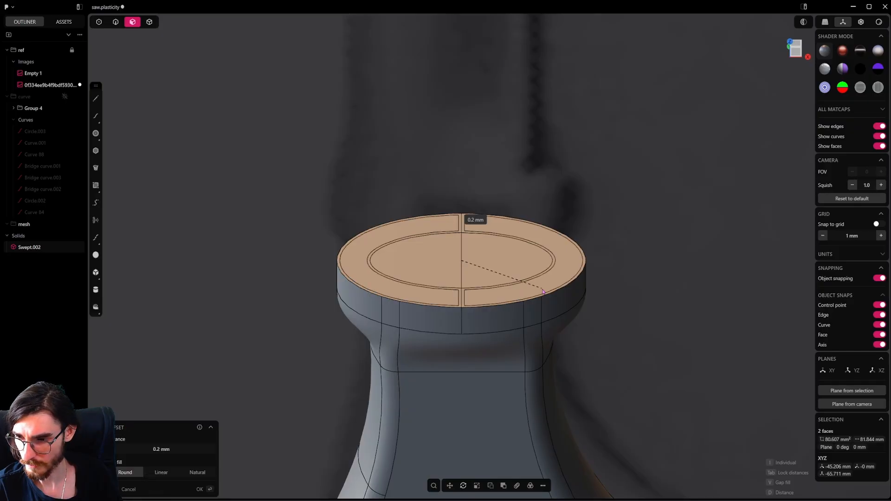
key("d")
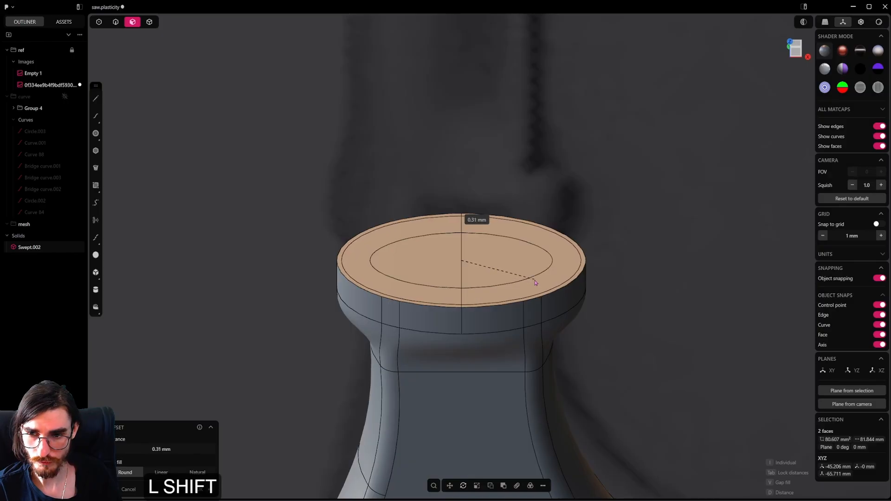
left_click(568, 285)
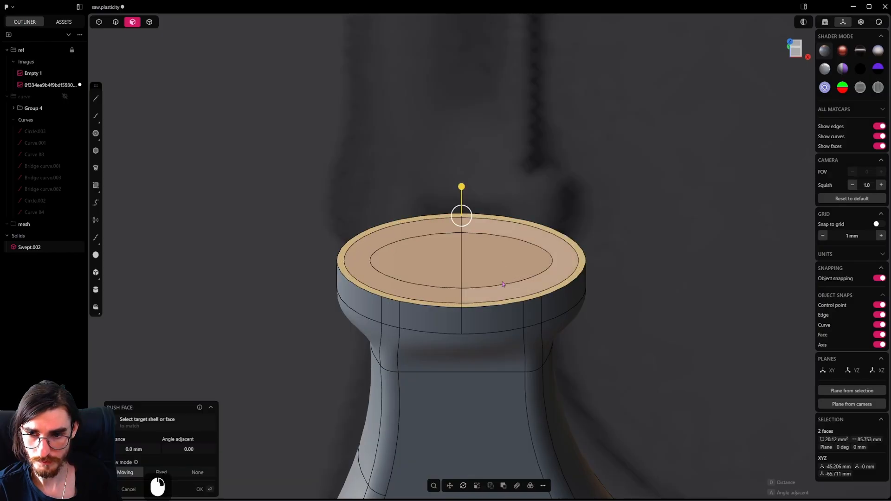
Step: Try to push the ring's left half and both inner half faces upward from the disc's top
left_click(442, 276)
left_click(394, 287)
left_click(419, 263, "shift")
left_click(484, 265, "shift")
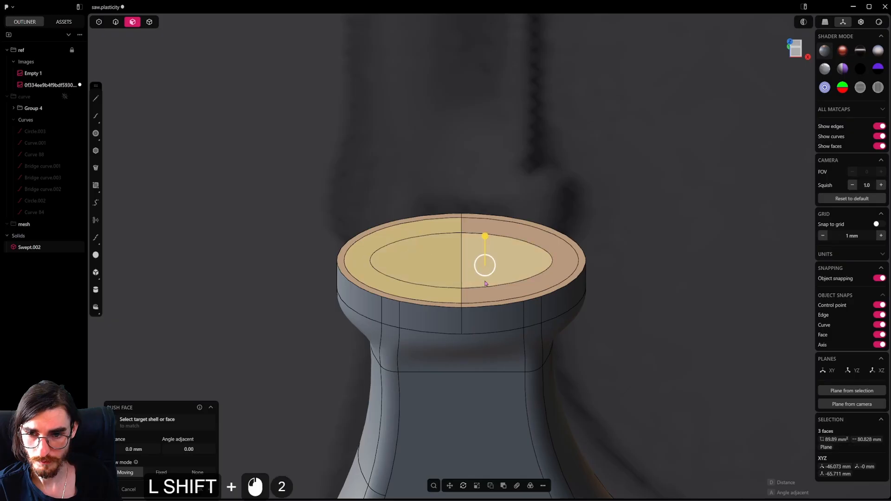
mouse_move(494, 296)
middle_mouse_down("alt")
mouse_move(375, 314)
mouse_move(494, 293)
middle_mouse_up("alt")
left_click_drag(475, 272, 475, 235)
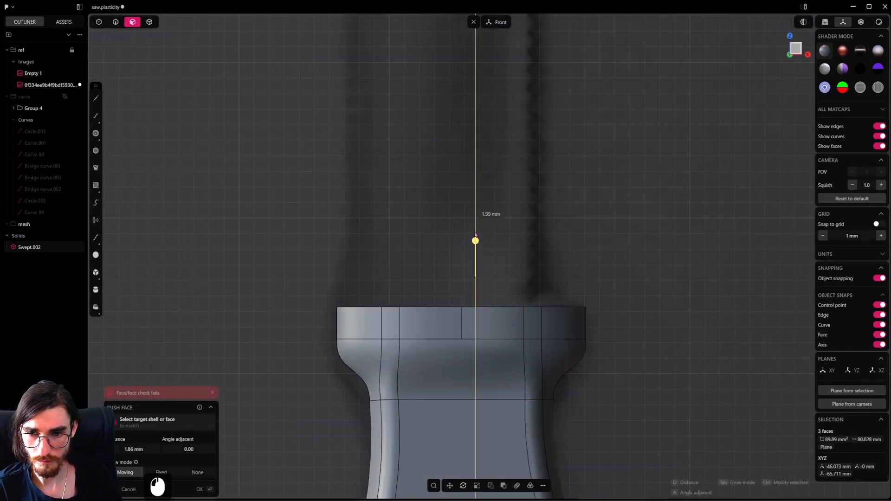
left_click_drag(473, 182, 474, 143)
scroll(480, 281, "down", 5)
right_click(479, 288)
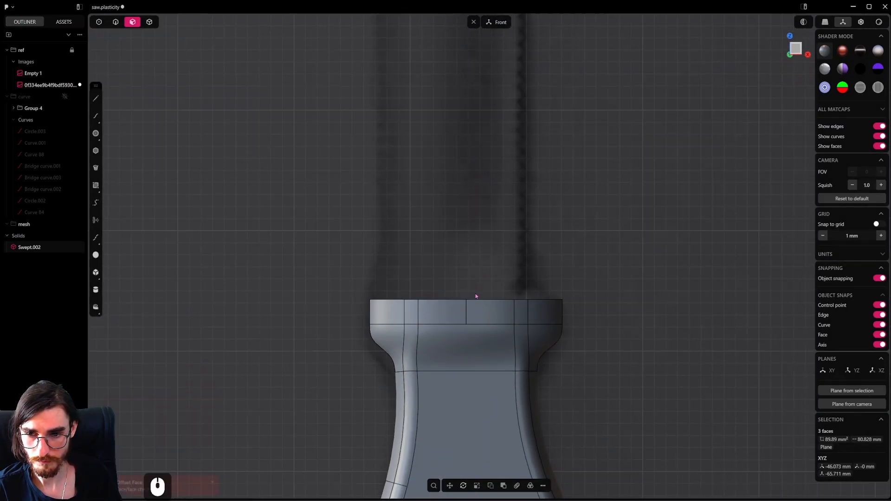
Step: Extrude the ring's left half and both inner half faces about 5.84 mm upward from the disc's top
middle_click_drag(475, 297, 471, 335)
left_click(570, 338)
left_click(479, 339)
left_click(443, 345, "shift")
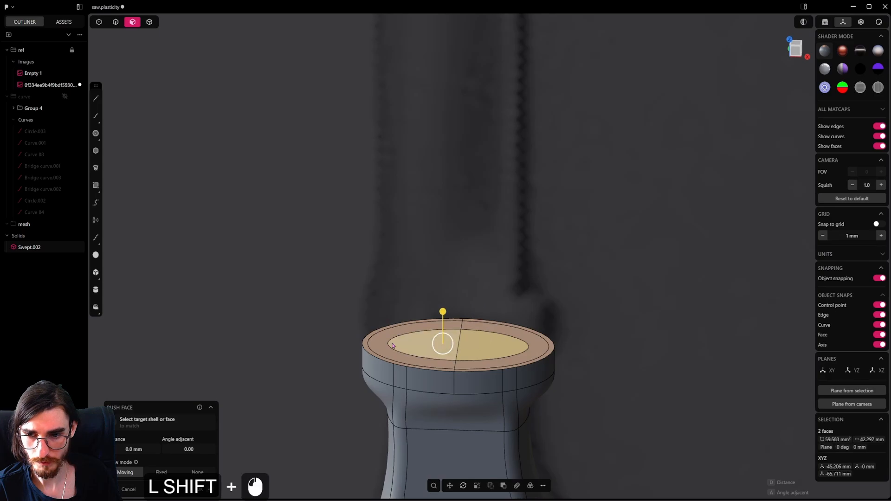
left_click(382, 342, "shift")
left_click_drag(382, 311, 383, 252)
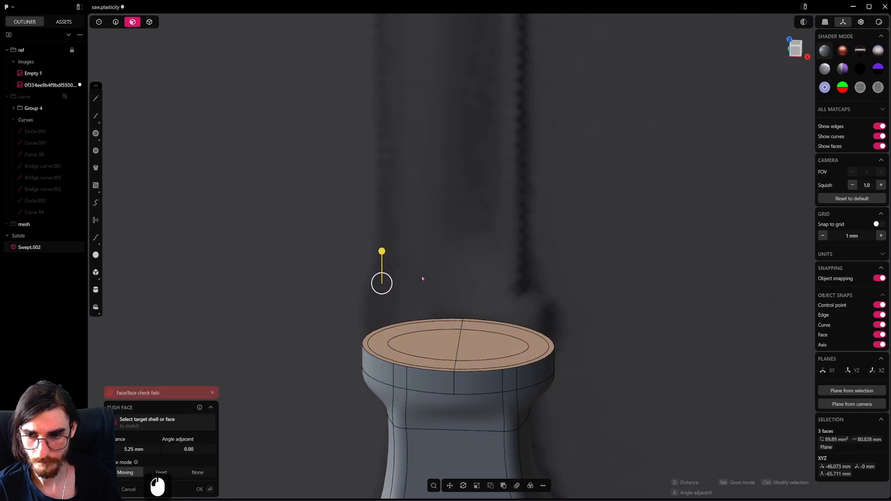
key("ctrl+z")
middle_click_drag(458, 342, 564, 364, "alt")
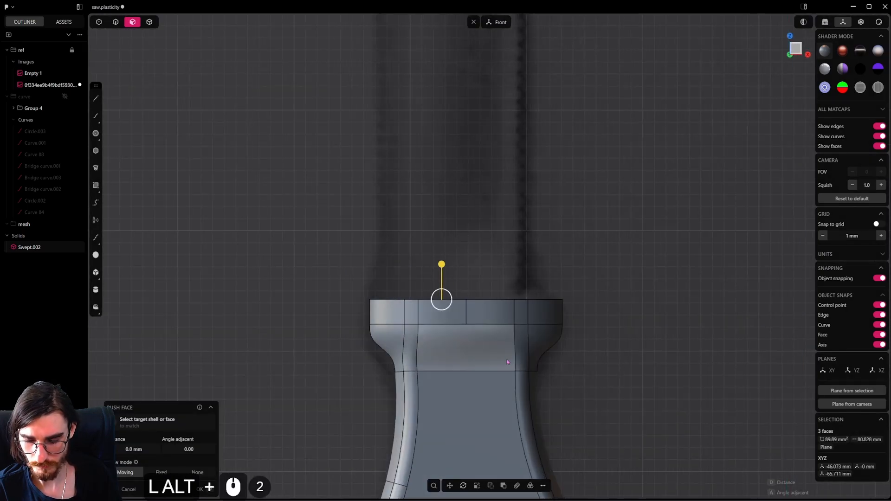
key("e")
left_click_drag(423, 257, 452, 192)
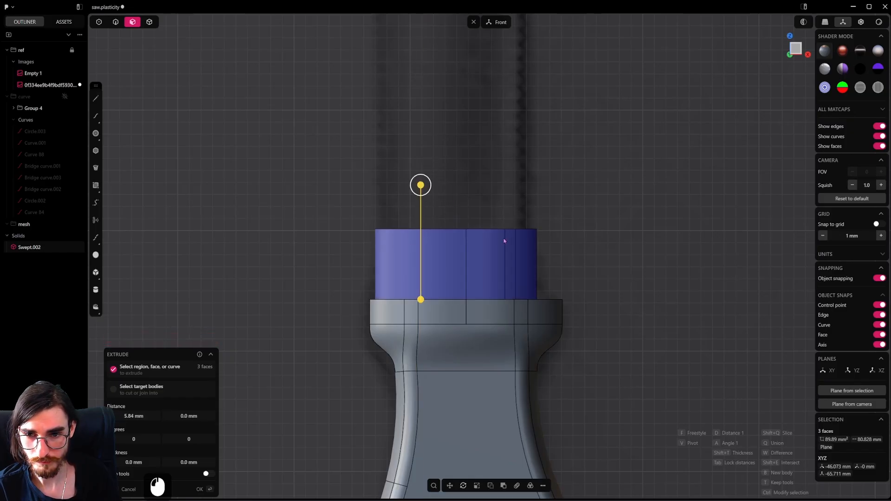
right_click(508, 259)
middle_click_drag(511, 272, 597, 294)
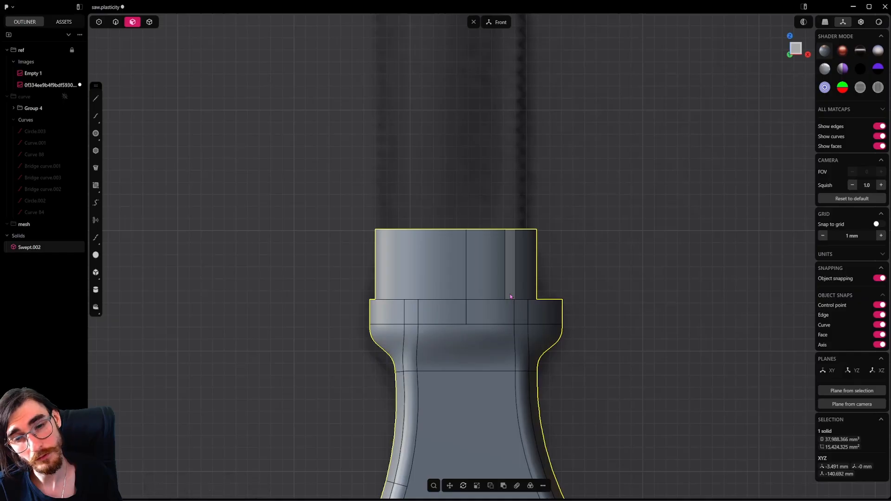
Step: Move the six curved wall faces around the extruded section's notch by -0.93 mm along X
scroll(532, 263, "down", 9)
left_click(531, 264)
middle_click_drag(576, 268, 427, 355)
left_click(482, 327, "shift")
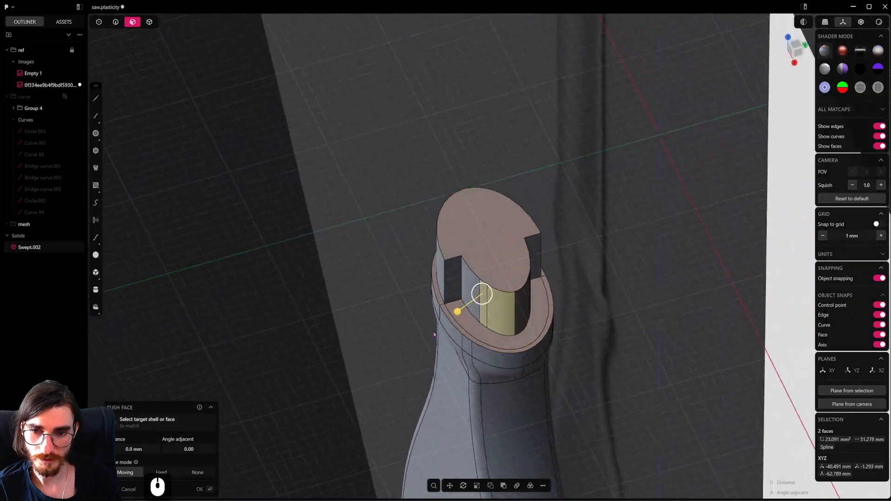
left_click(525, 302, "shift")
middle_click_drag(527, 303, 459, 308)
left_click(542, 293, "shift")
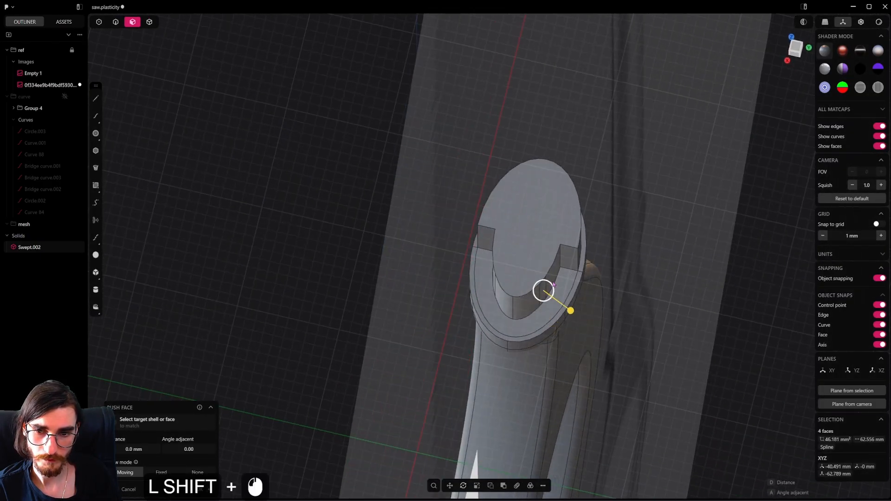
left_click(554, 279, "shift")
middle_click_drag(516, 275, 643, 235)
middle_click_drag(399, 437, 606, 190, "shift")
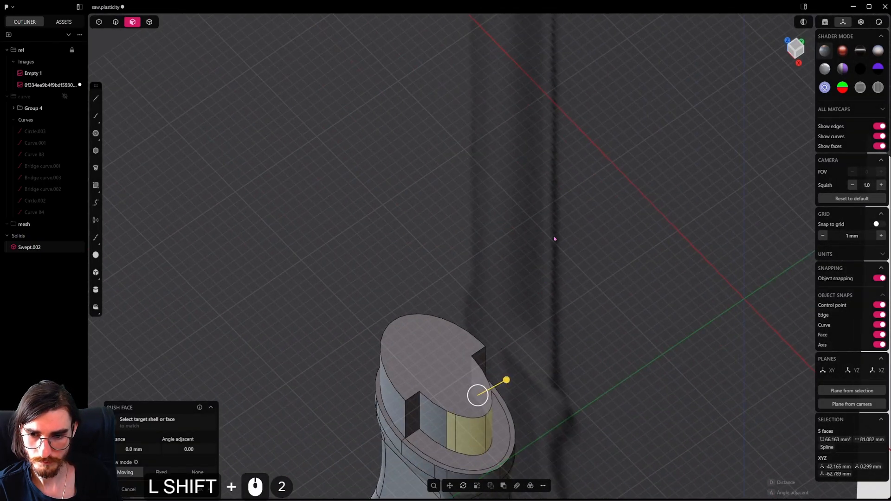
middle_click_drag(554, 239, 581, 174, "shift")
left_click(459, 371, "shift")
middle_click_drag(477, 378, 583, 378, "alt")
middle_click_drag(561, 326, 598, 281, "shift")
scroll(492, 326, "up", 5)
scroll(492, 327, "up", 5)
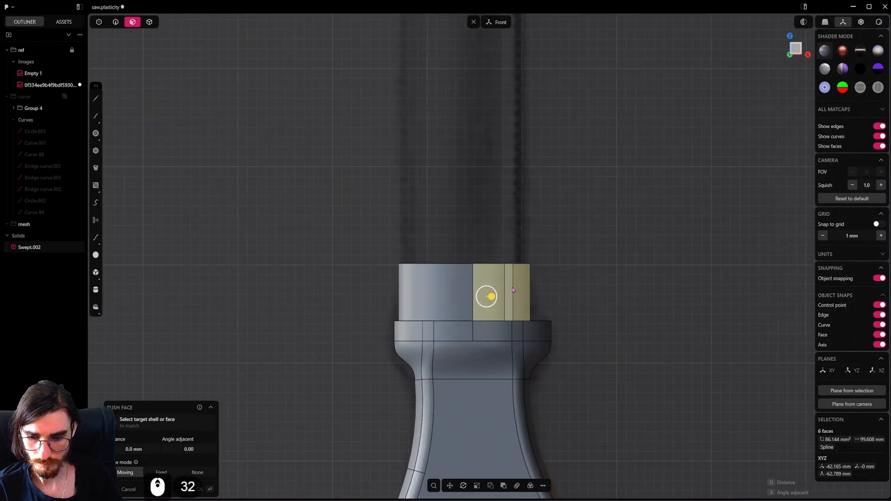
key("g")
key("shift")
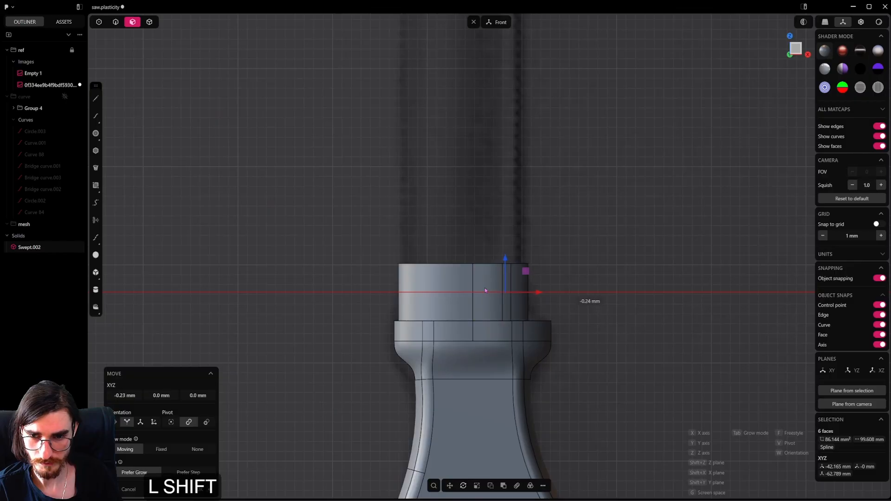
left_click(425, 284, "shift")
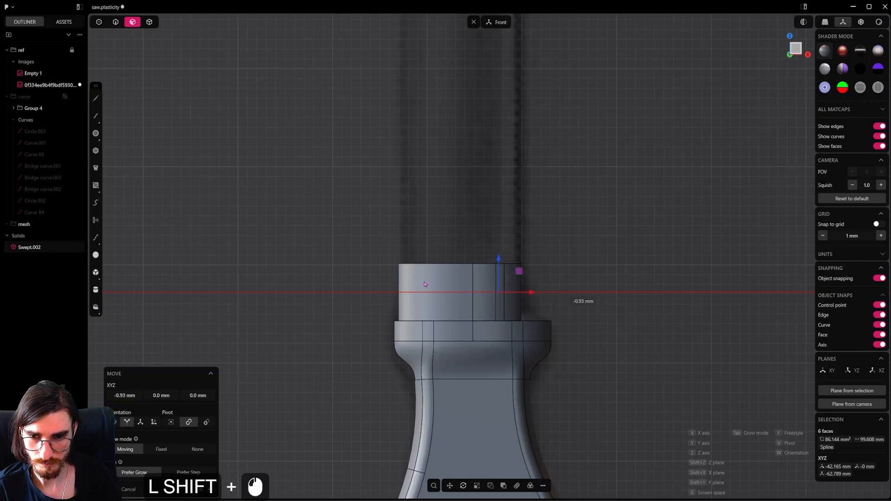
Step: Fillet the two vertical inner corner edges where the notch's flat walls meet the curved wall
middle_click_drag(540, 313, 532, 318)
scroll(534, 316, "up", 6)
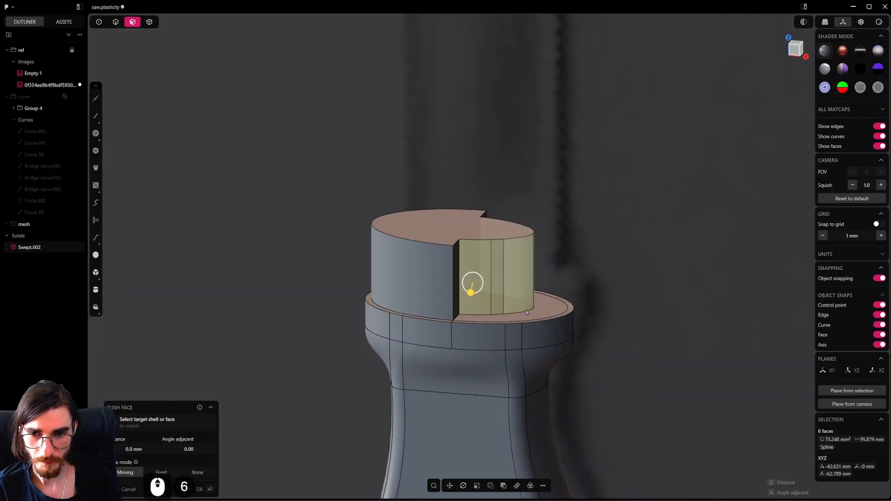
left_click(525, 308)
scroll(427, 282, "up", 4)
left_click(116, 22)
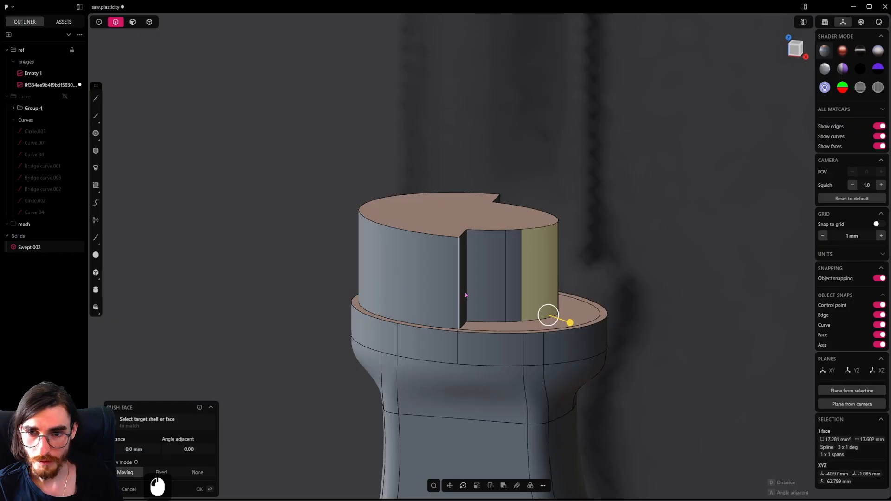
left_click(467, 297)
middle_click_drag(528, 302, 572, 287)
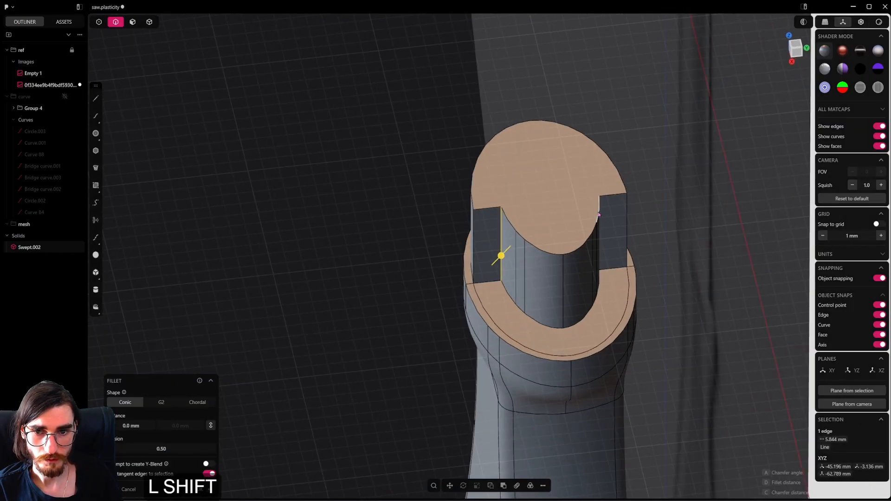
middle_click_drag(598, 214, 561, 312)
left_click_drag(478, 248, 530, 280, "shift")
middle_click_drag(530, 280, 491, 238)
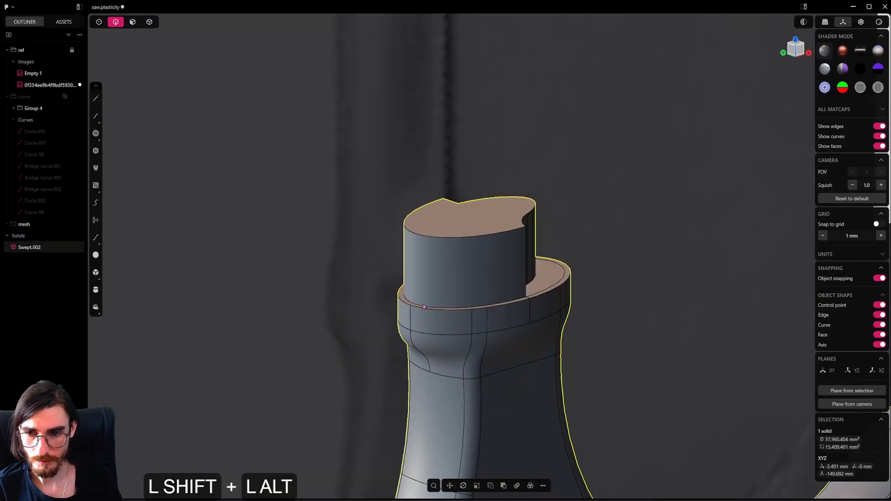
Step: Try to fillet the edge loop around the base of the extruded section
left_click(429, 309, "alt+shift")
key("b")
scroll(454, 307, "up", 4, "shift")
left_click_drag(474, 307, 483, 283, "shift")
key("ctrl+z")
scroll(471, 292, "up", 4)
middle_click_drag(465, 283, 539, 323)
key("ctrl+z")
Step: Fillet the notch's bottom edge where the curved wall meets the disc by about 1.98 mm
key("b")
left_click_drag(446, 314, 465, 294)
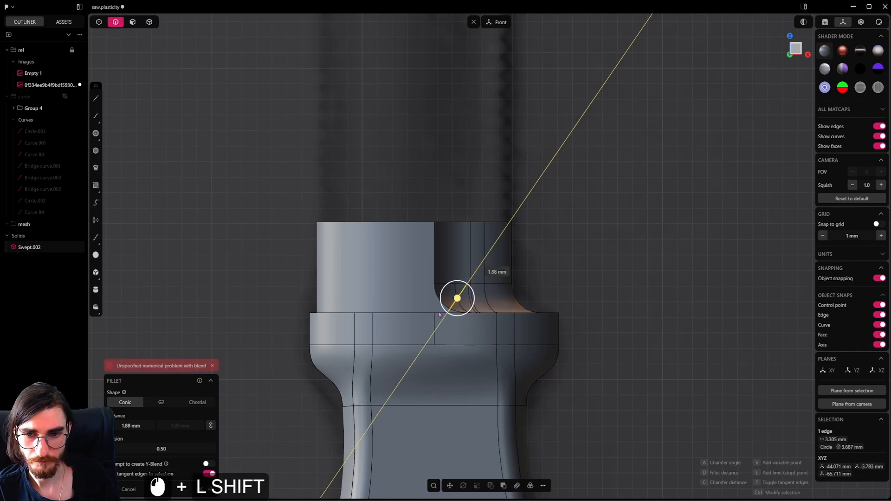
scroll(439, 314, "down", 20)
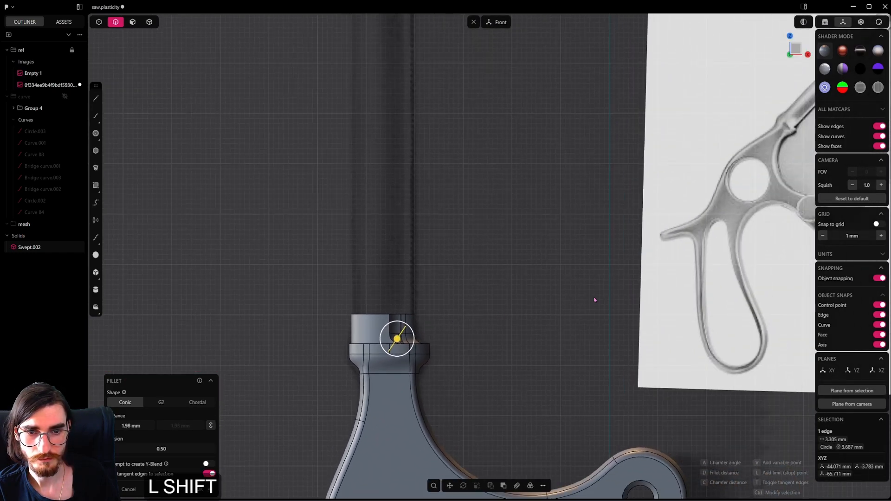
middle_click_drag(594, 300, 417, 289, "shift")
middle_click_drag(514, 316, 481, 320, "shift")
scroll(437, 320, "up", 18)
right_click(447, 320)
Step: Try a chamfer and a small fillet on the outer edge loop of the disc's top
scroll(454, 321, "up", 5)
left_click(490, 310, "alt")
key("b")
left_click_drag(462, 318, 465, 313, "shift")
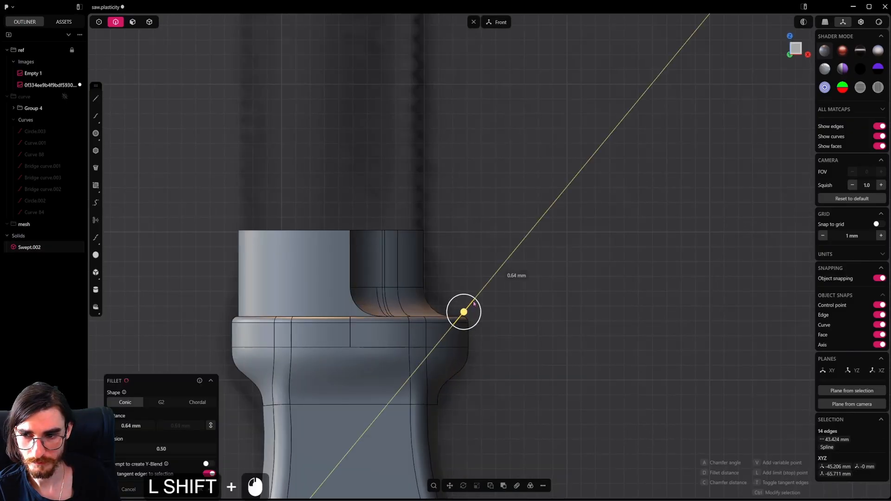
left_click_drag(419, 340, 327, 373, "shift")
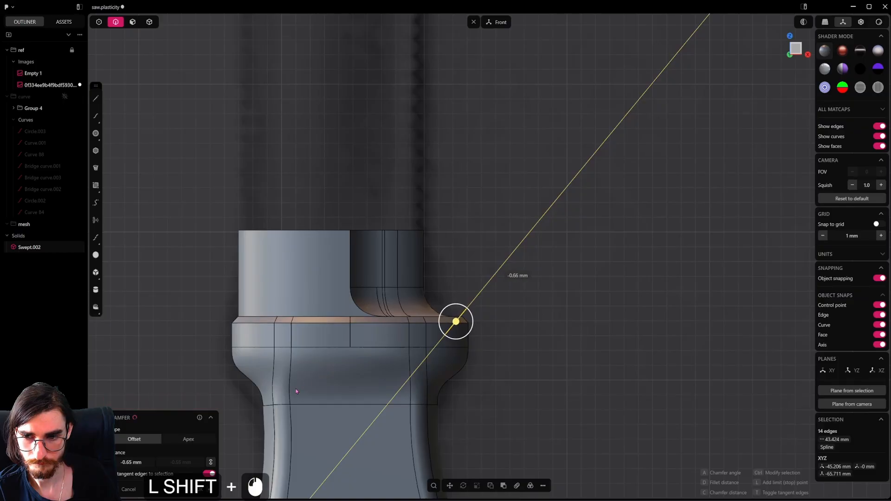
left_click_drag(414, 326, 467, 300, "shift")
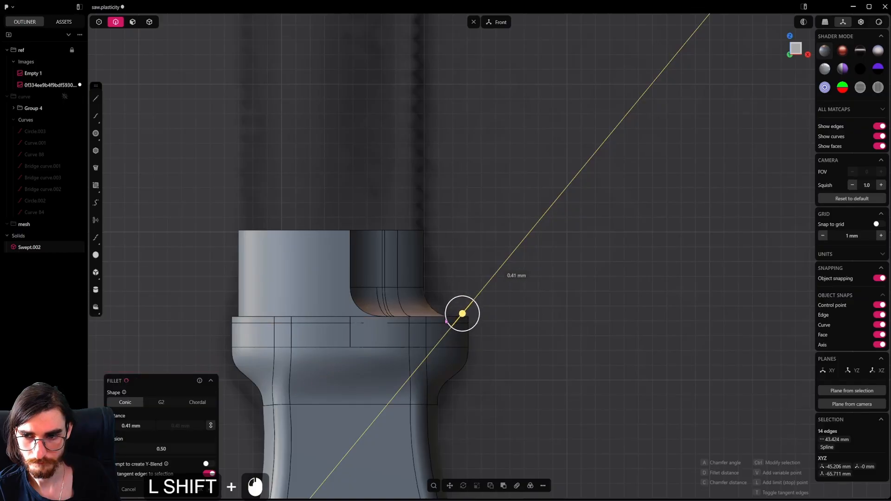
scroll(468, 311, "up", 3)
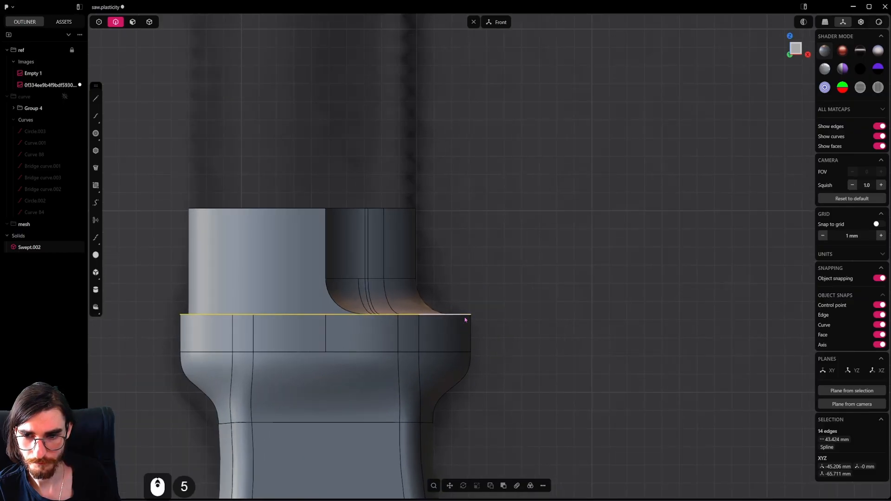
left_click_drag(469, 318, 515, 287, "shift")
middle_click_drag(433, 322, 404, 353)
right_click(416, 321)
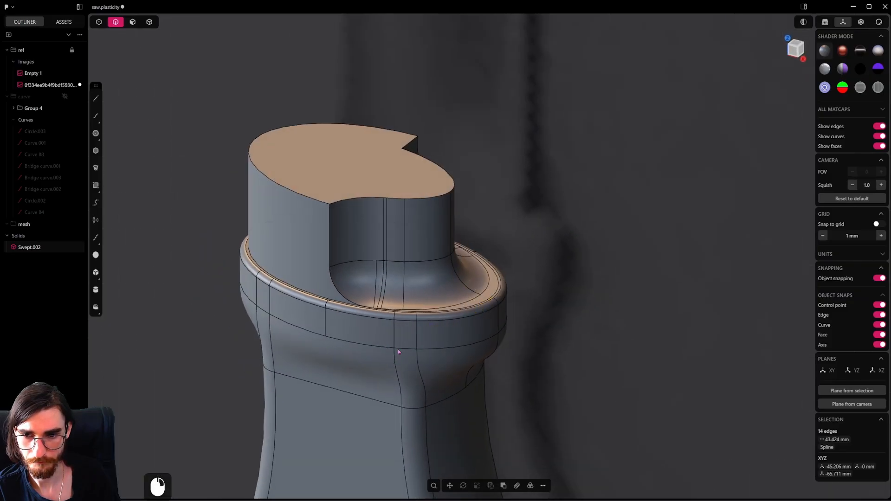
Step: Compare the rounded rim with the reference saw photo and undo the rim fillet
scroll(417, 320, "down", 6)
scroll(417, 321, "down", 6)
middle_click_drag(417, 321, 439, 294)
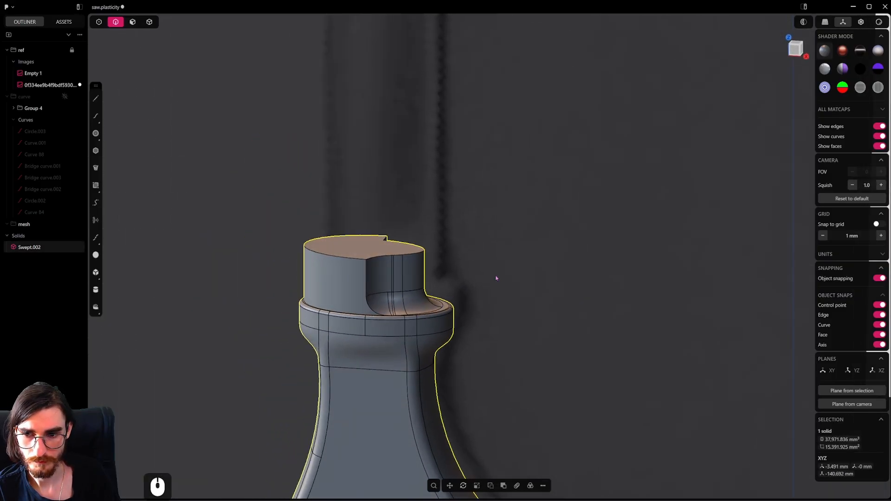
scroll(603, 313, "down", 14)
middle_click_drag(603, 314, 498, 315, "shift")
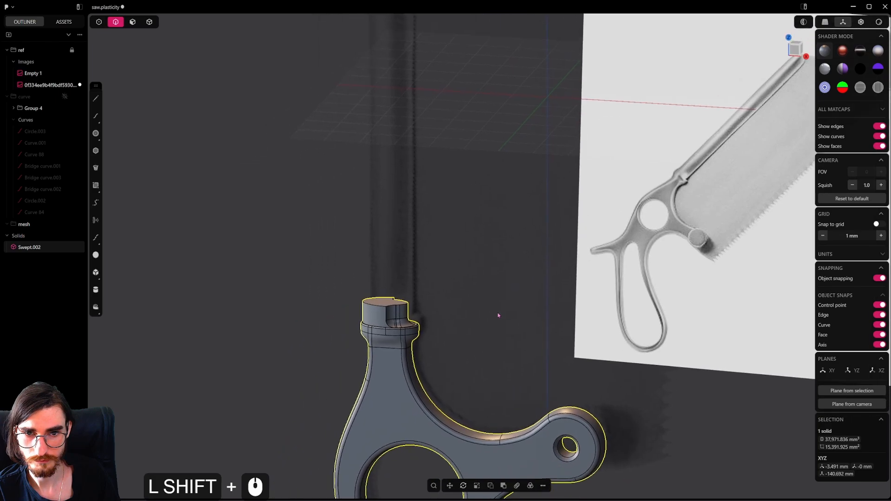
key("ctrl+z")
Step: Draw a nearly horizontal line about 19.4 mm long in front view, crossing the extruded section just above the disc's top
scroll(385, 332, "up", 20)
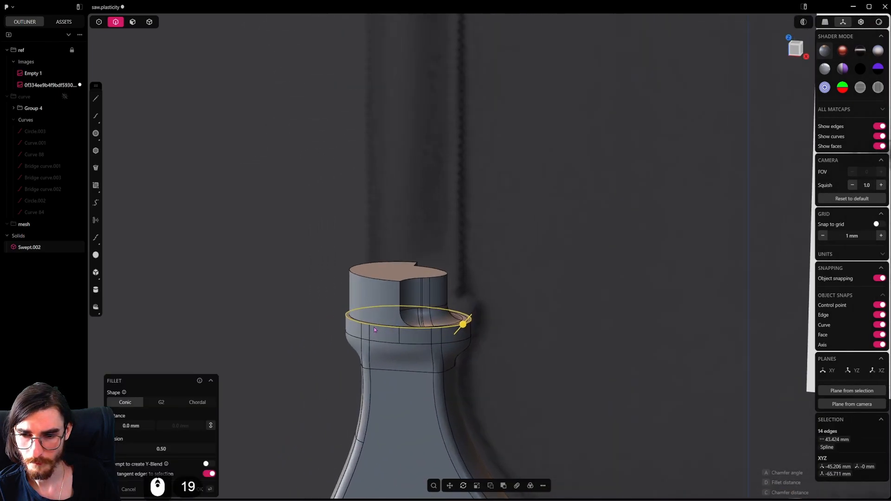
scroll(428, 327, "up", 3)
left_click(426, 330, "alt")
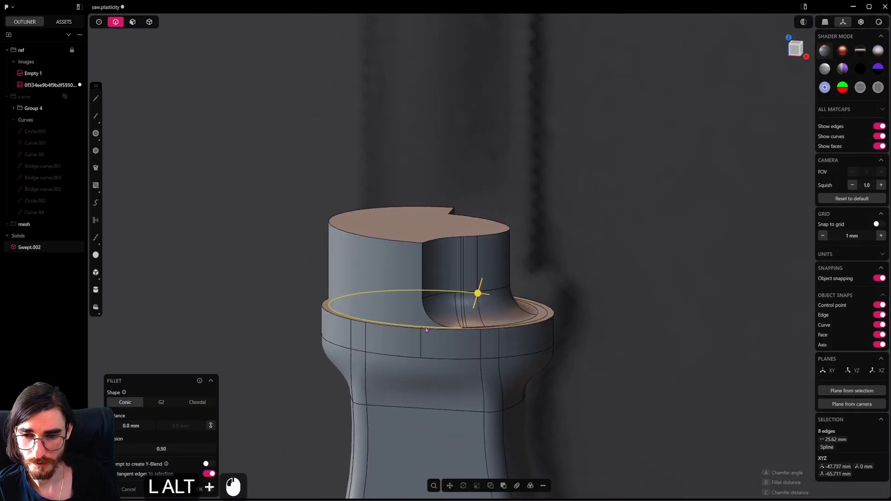
middle_click_drag(456, 333, 531, 348, "alt")
left_click(562, 306)
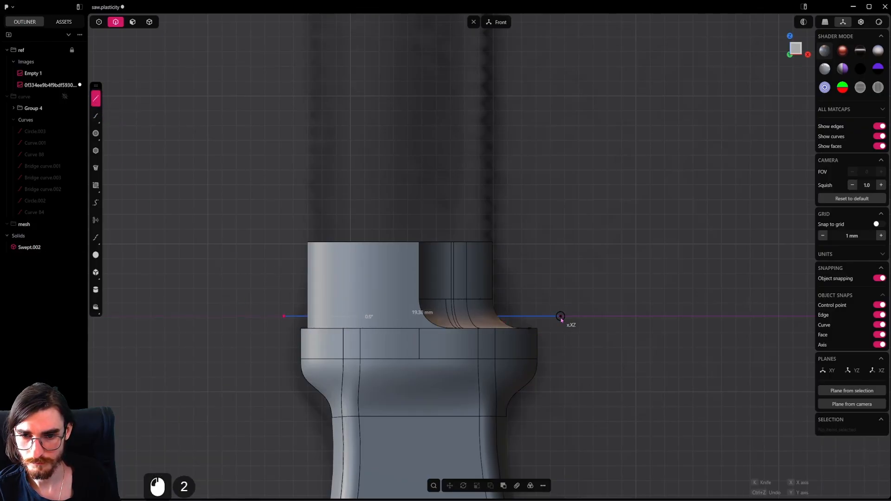
left_click(561, 317)
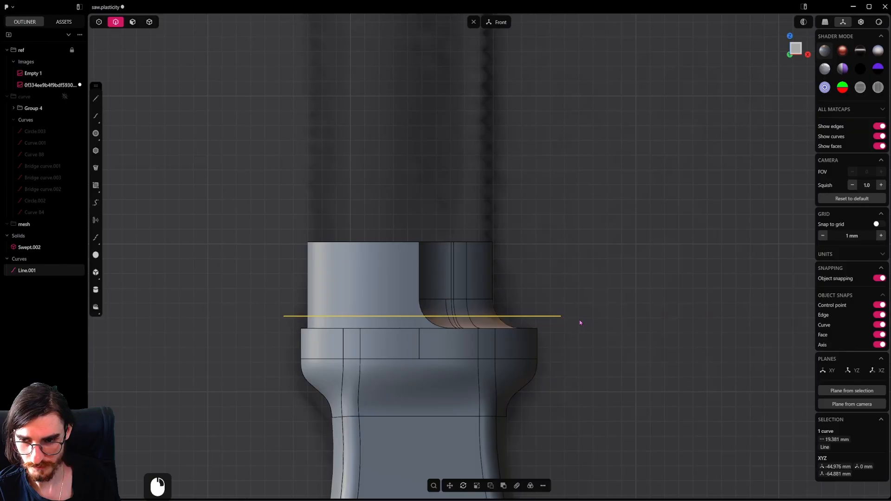
Step: Cut the extruded section from the disc with the horizontal line and delete the line
key("c")
left_click(532, 339)
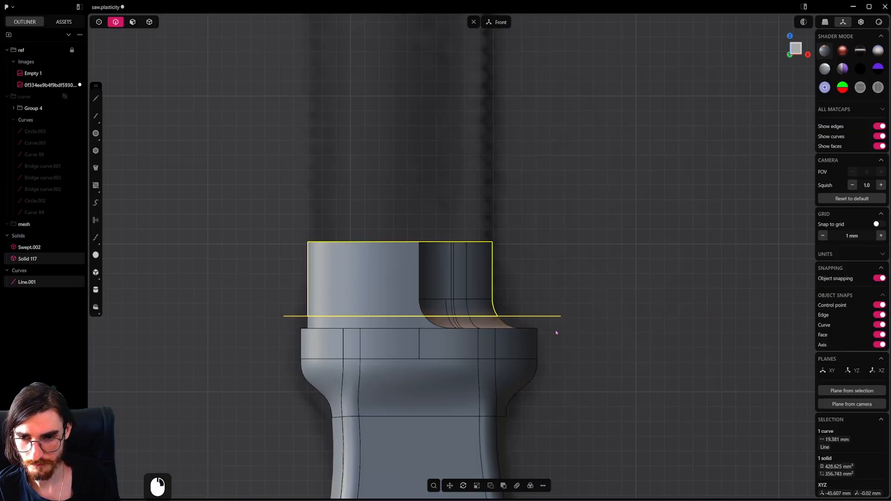
left_click(547, 320)
key("x")
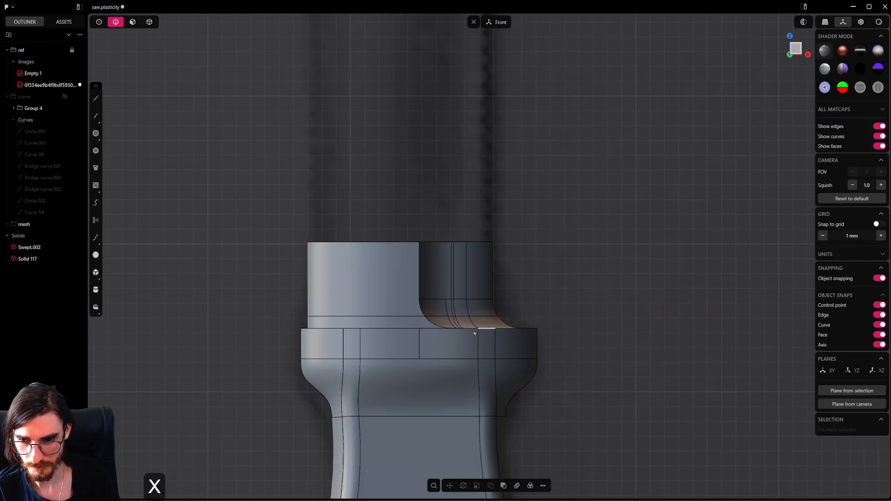
Step: Delete the narrow band of side faces between the cut and the disc's top
middle_click_drag(546, 321, 339, 312)
left_click(148, 23)
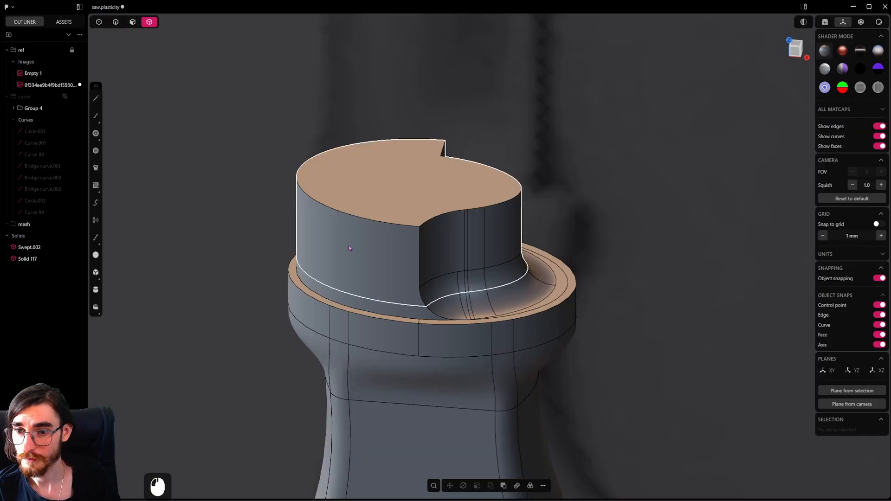
left_click(131, 22)
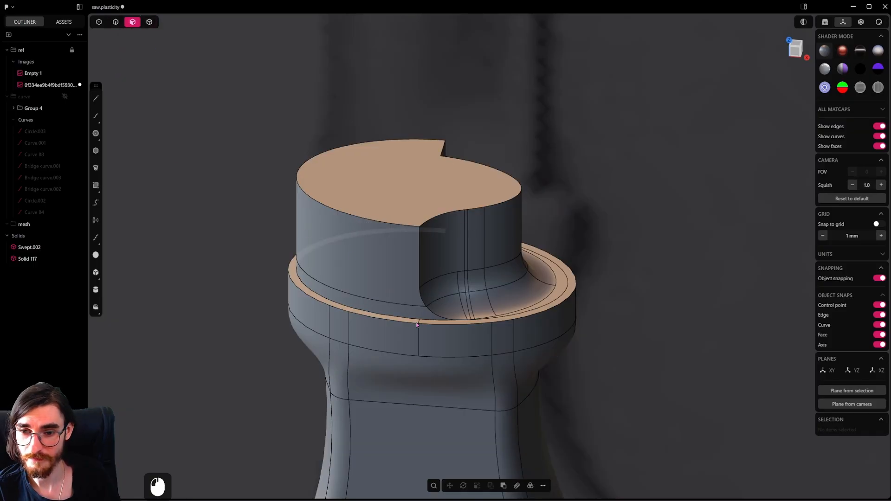
left_click(381, 307)
middle_click_drag(664, 320, 565, 320, "alt")
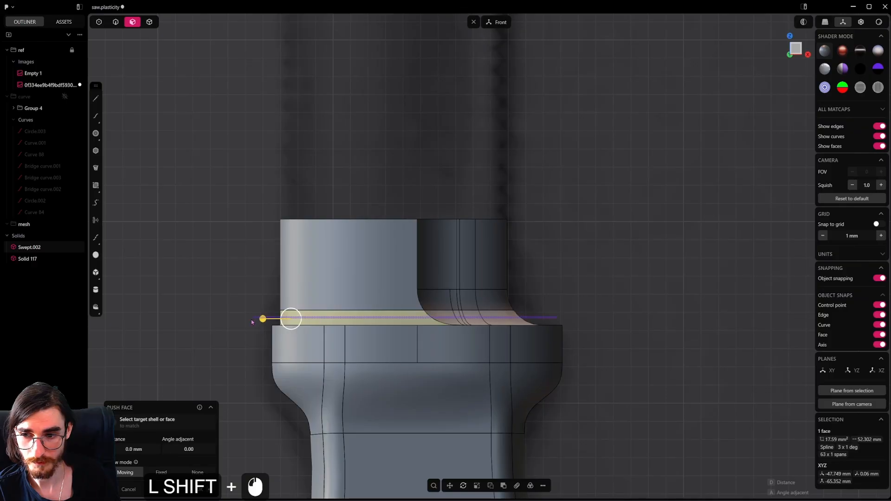
key("shift+x")
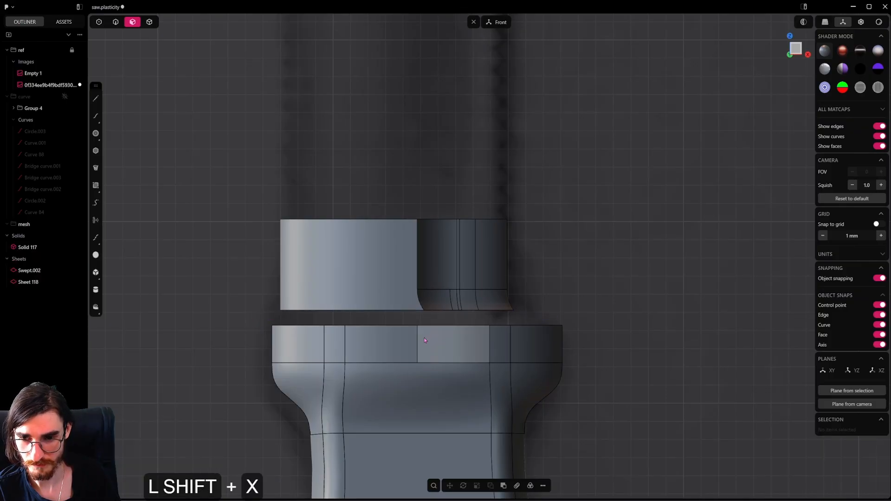
Step: Delete the flat ring faces and the leftover notch face on the disc's top, leaving the rim open
middle_click_drag(424, 340, 377, 371)
middle_click_drag(378, 371, 371, 371)
left_click(431, 317)
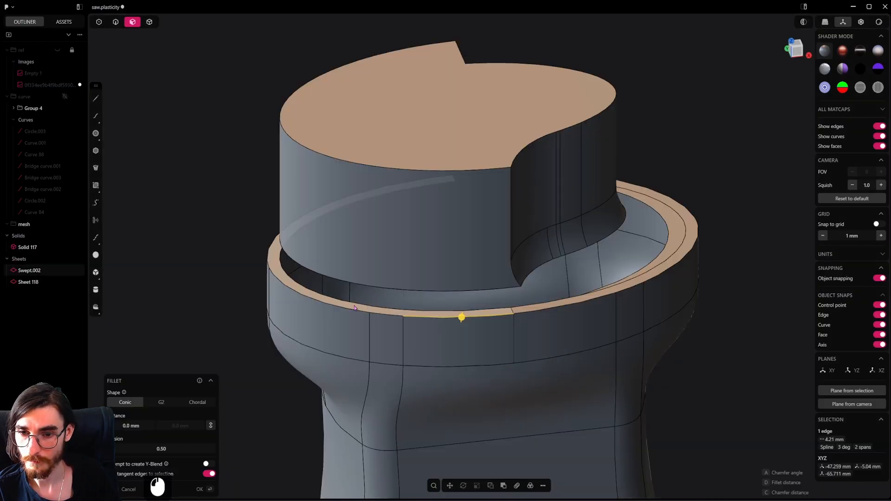
left_click(387, 312)
middle_click_drag(530, 332, 604, 320)
left_click(611, 319, "shift")
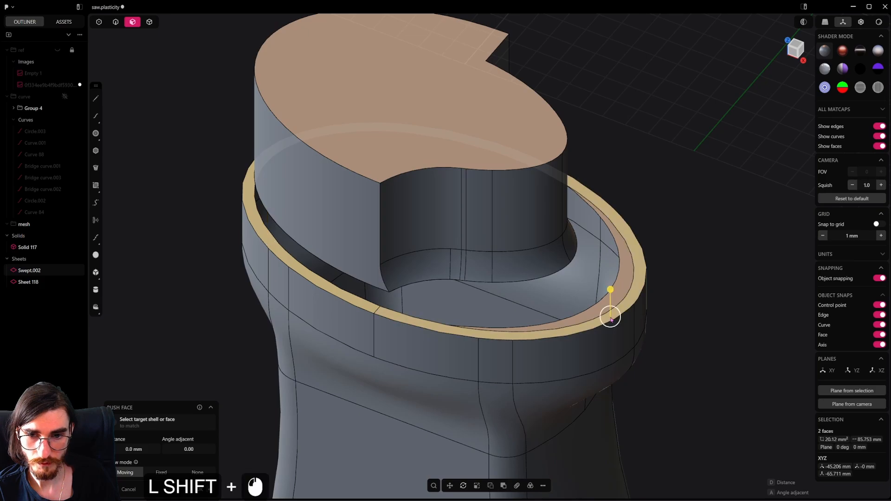
left_click(610, 316, "shift")
left_click(611, 313, "shift")
key("shift+x")
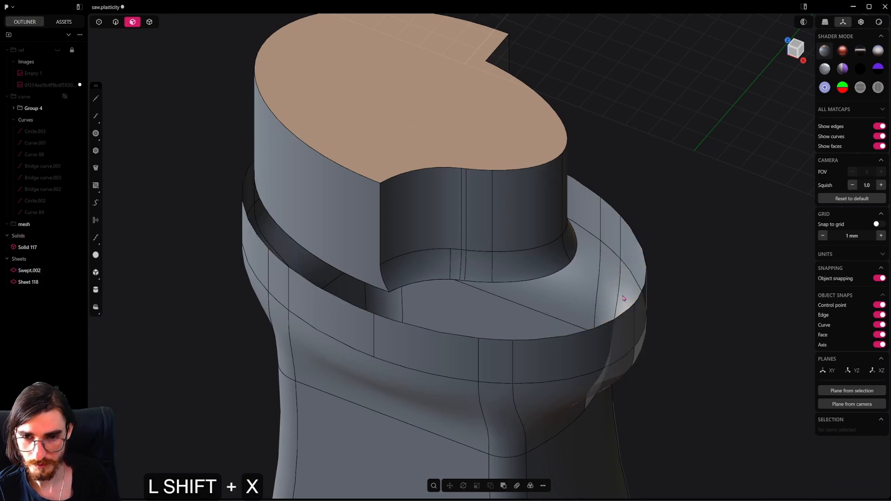
middle_click_drag(624, 298, 564, 373)
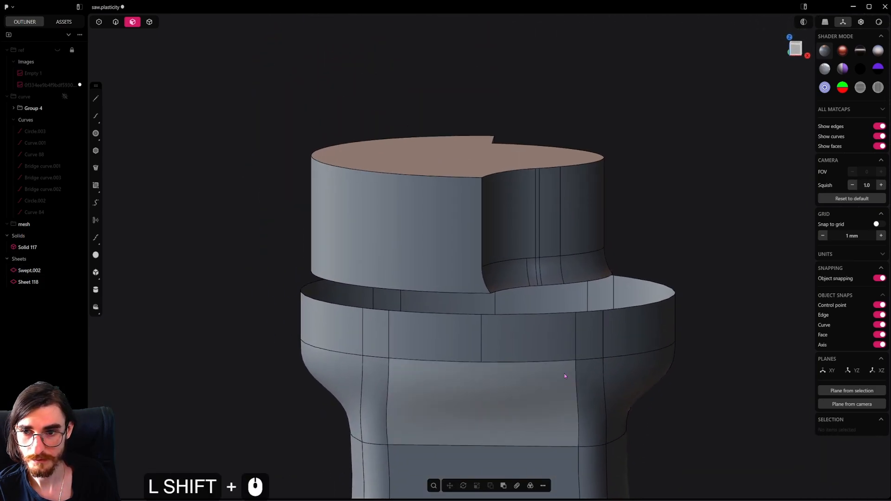
left_click(116, 23)
left_click(442, 316)
left_click(454, 291, "shift")
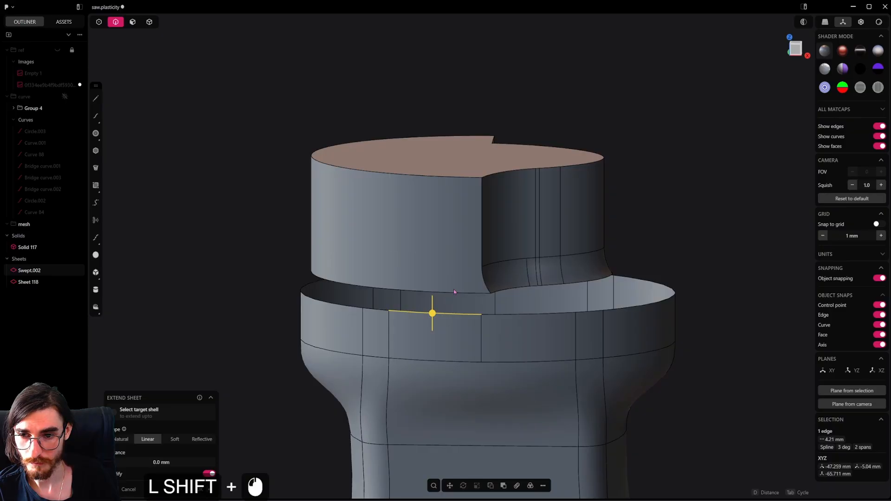
left_click(454, 291, "shift")
left_click(343, 309, "shift")
Step: Add one vertical isoparam edge at the midpoint of the section's rounded outer wall
middle_click_drag(343, 308, 416, 334)
left_click(332, 189)
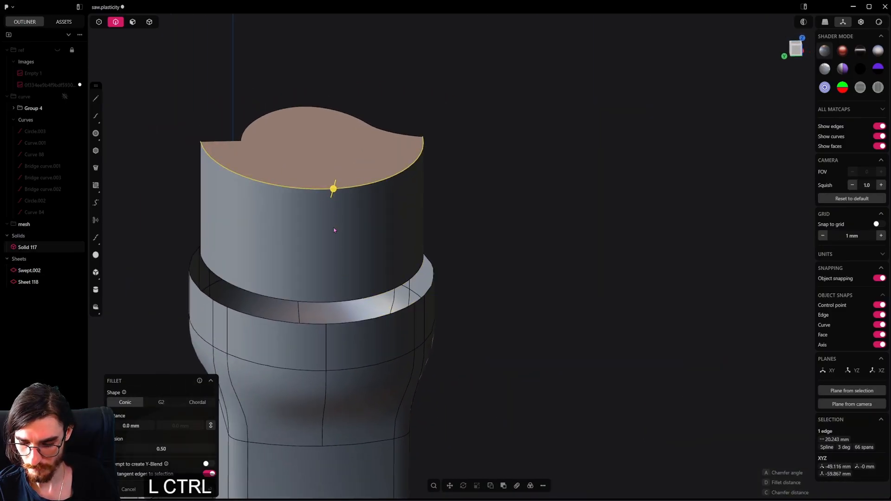
key("ctrl+r")
key("Tab")
key("Tab")
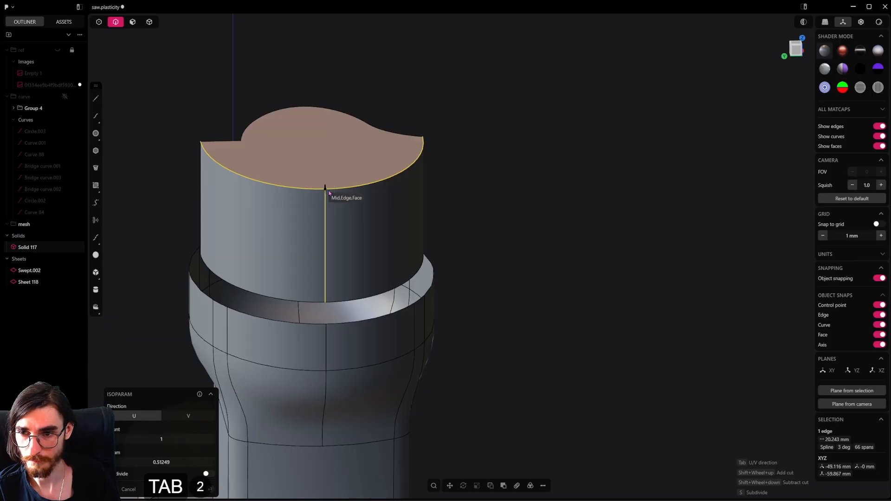
left_click(326, 191)
key("2")
Step: Draw a three-point spline about 12.6 mm long in front view, from the section's lower notch corner up past its outer wall
middle_click_drag(361, 229, 278, 225)
left_click(463, 297)
key("f")
key("KP_1")
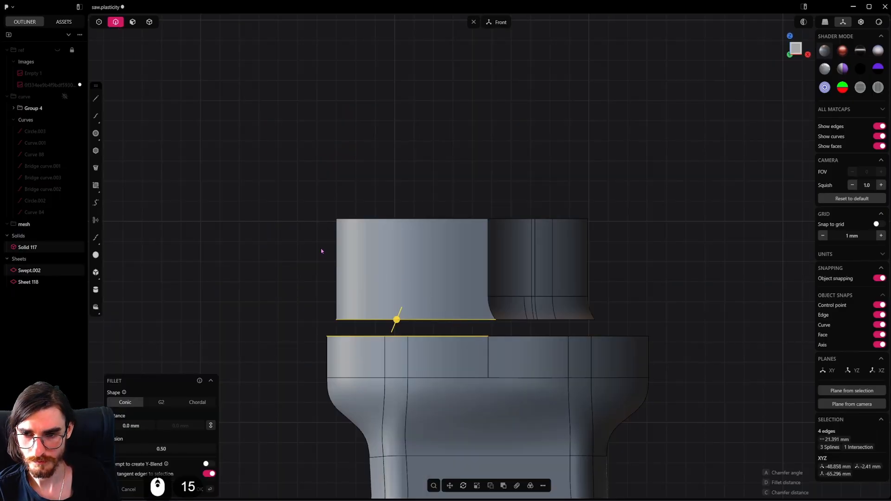
left_click(97, 114)
left_click(496, 319)
key("2")
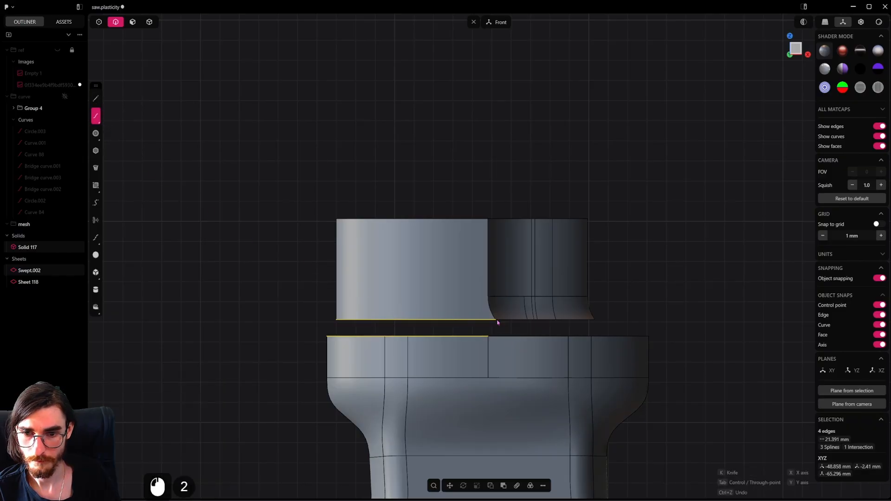
left_click(403, 296)
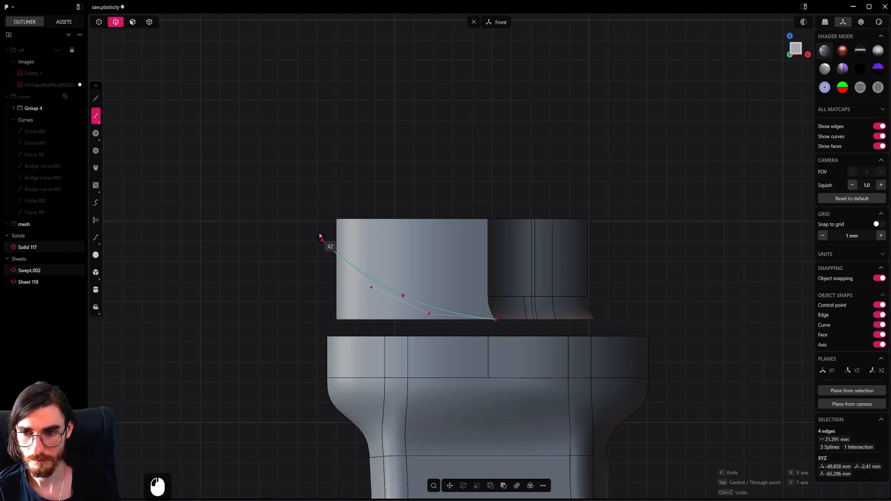
double_click(307, 184)
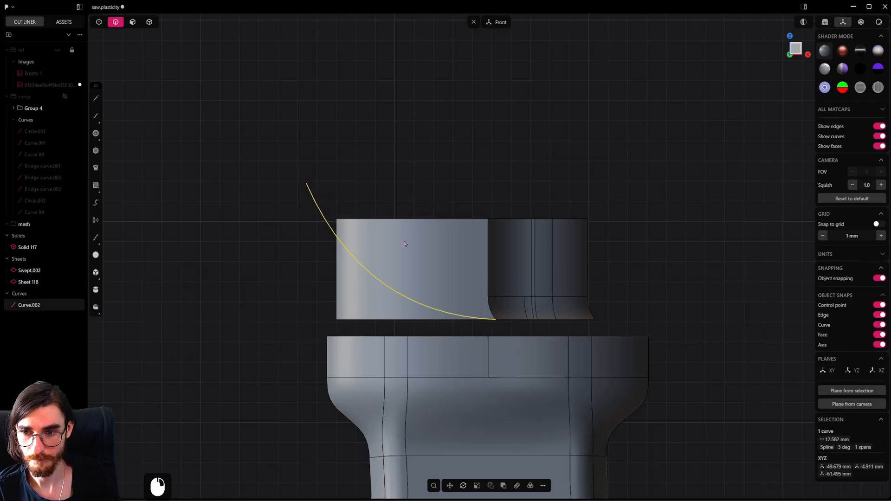
Step: Cut the section's solid with the spline and delete the spline
key("c")
left_click(417, 254)
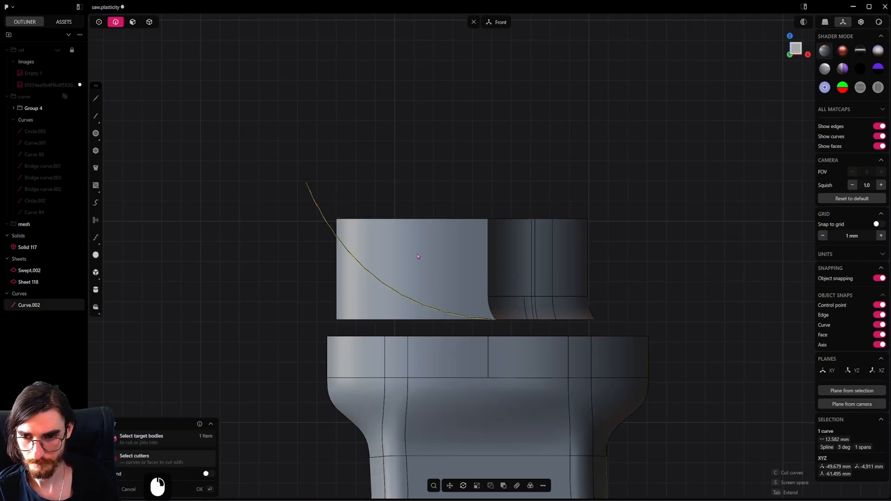
right_click(417, 253)
key("x")
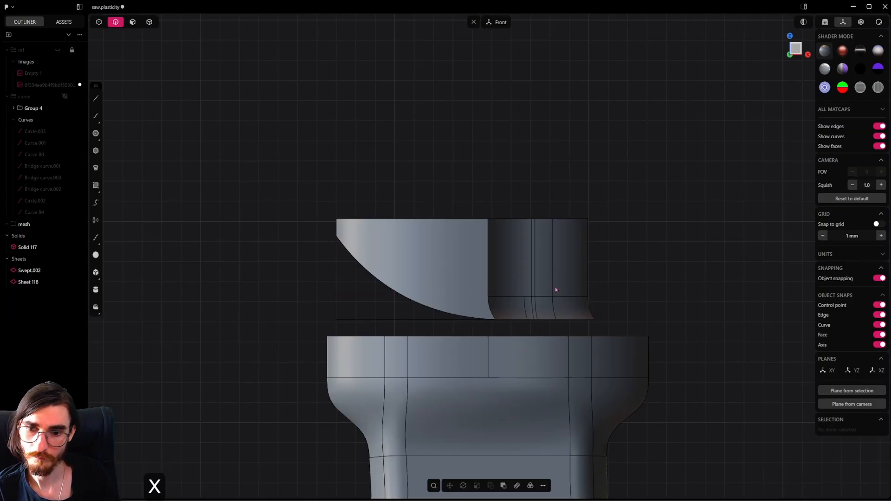
Step: Remove the leftover flat sheet beneath the curved cut, including its boundary curve
middle_click_drag(363, 323, 406, 337)
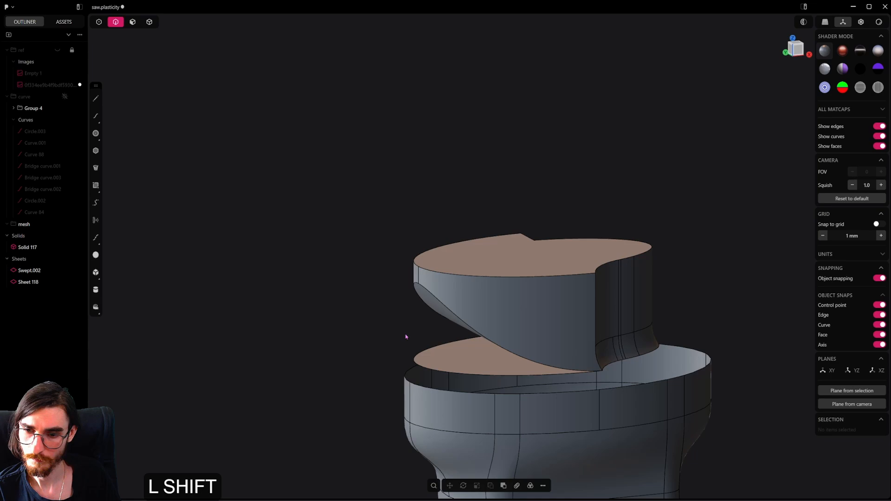
left_click(137, 24)
double_click(466, 354)
key("shift+x")
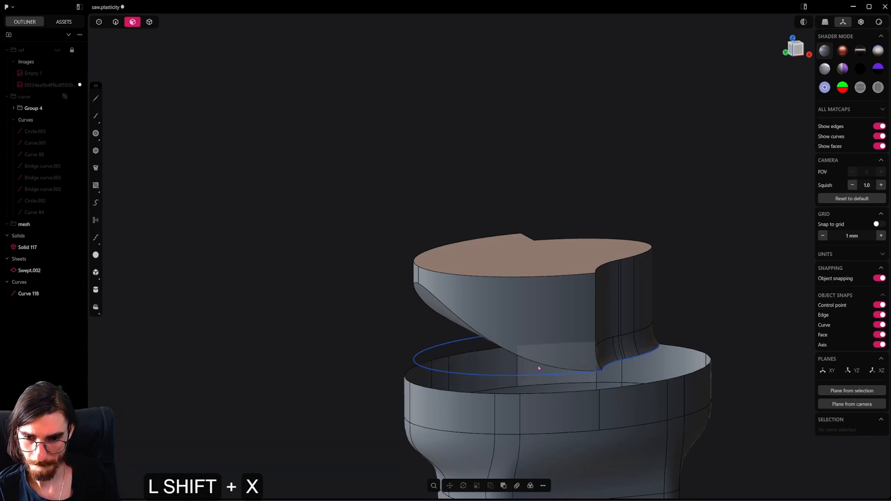
key("ctrl+z")
key("x")
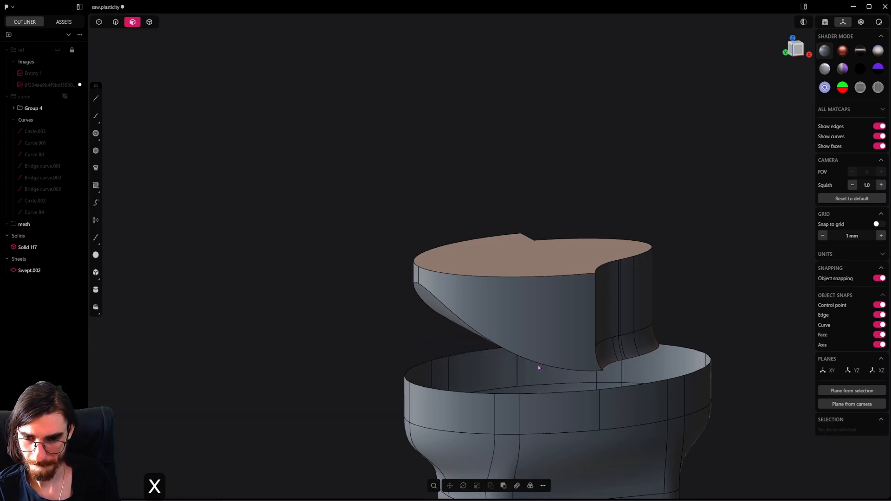
Step: Delete the section's curved cut face and flat bottom face to open its underside
middle_click_drag(537, 368, 599, 307)
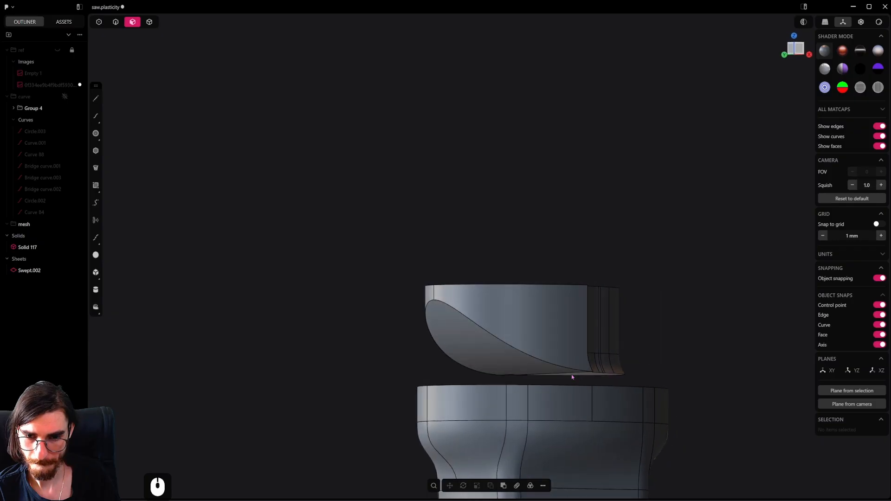
left_click(560, 370)
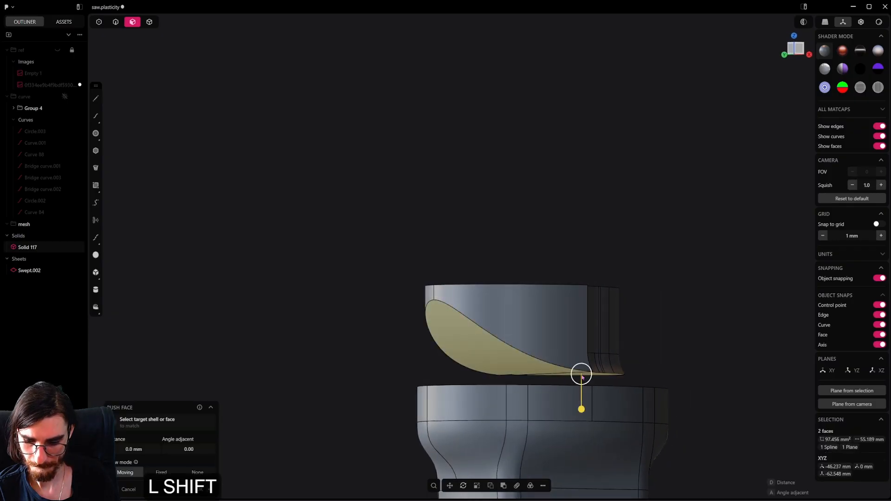
key("shift+x")
Step: Draw a horizontal line about 1.3 mm long outward from the disc rim's outermost upper corner
middle_click_drag(568, 353, 564, 311)
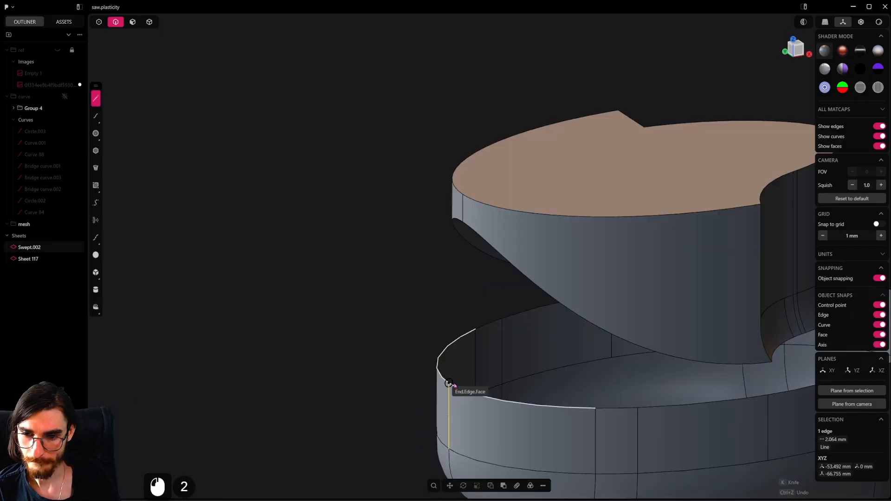
left_click(449, 384)
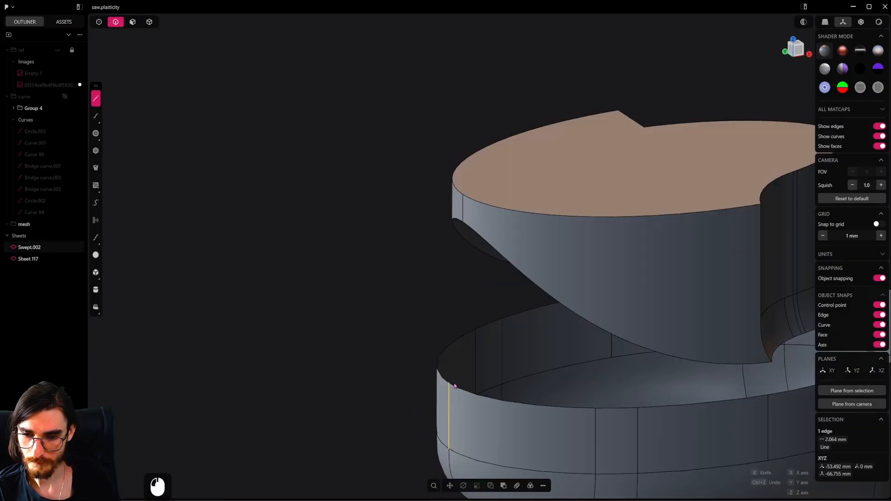
middle_click_drag(449, 384, 530, 394, "alt")
left_click(406, 387)
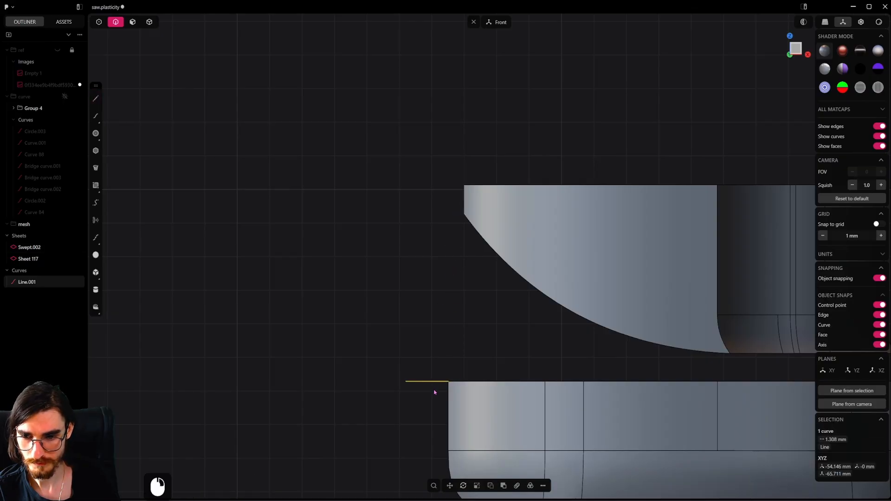
Step: Extrude the short line into a small flat sheet beside the rim and delete the line
key("e")
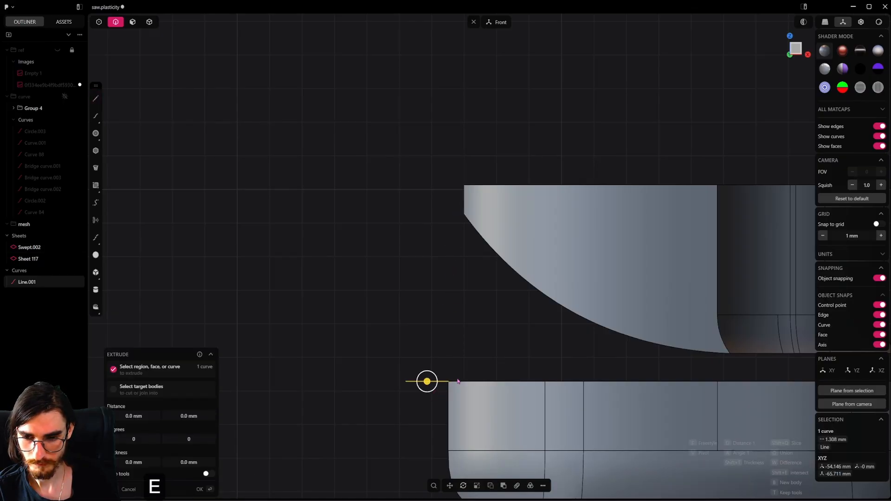
middle_click_drag(458, 381, 467, 404)
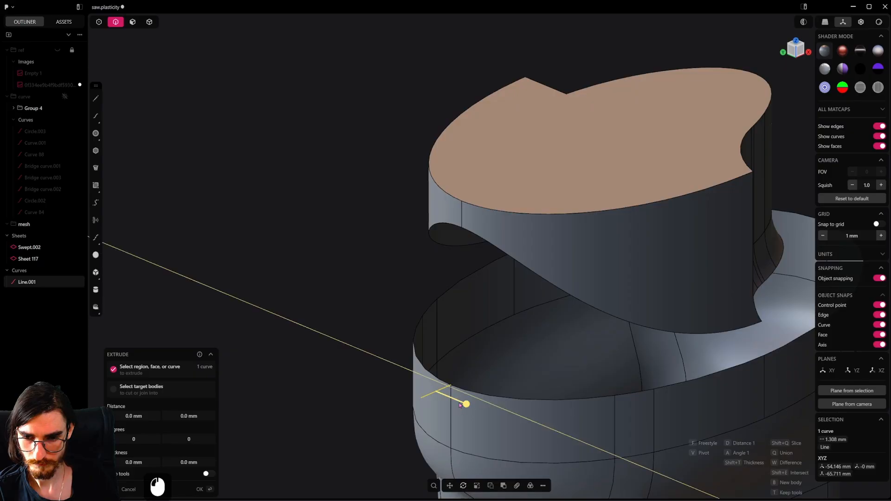
left_click(474, 434)
left_click(442, 395)
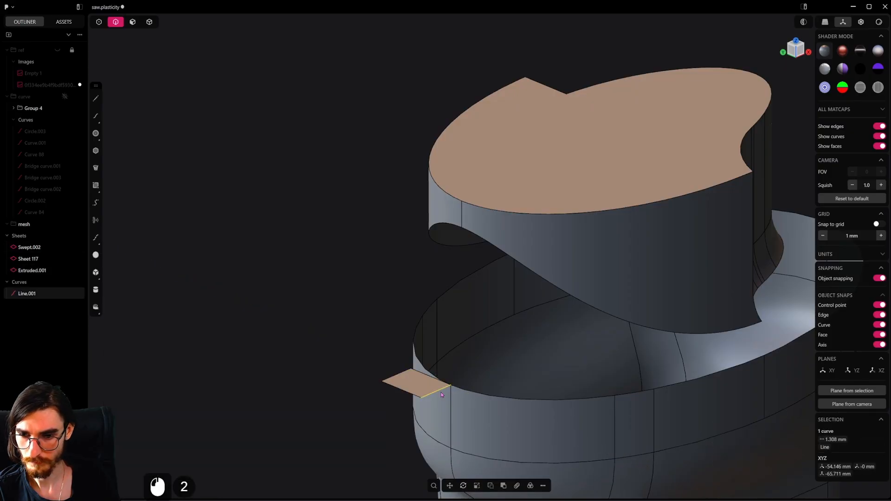
key("x")
Step: Bridge the small sheet's edge to the section wall's short vertical edge with a G2 curve and adjust its tension
left_click(441, 395)
left_click(462, 224, "shift")
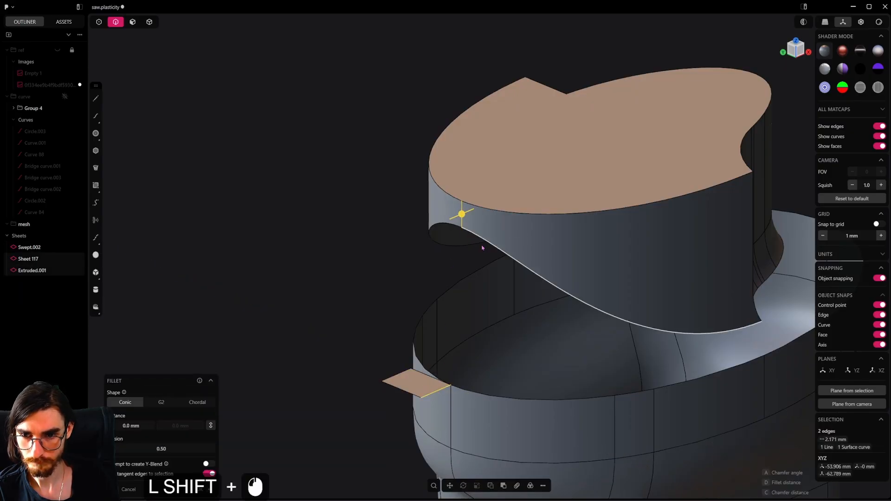
key("shift+b")
middle_click_drag(545, 350, 399, 358, "alt")
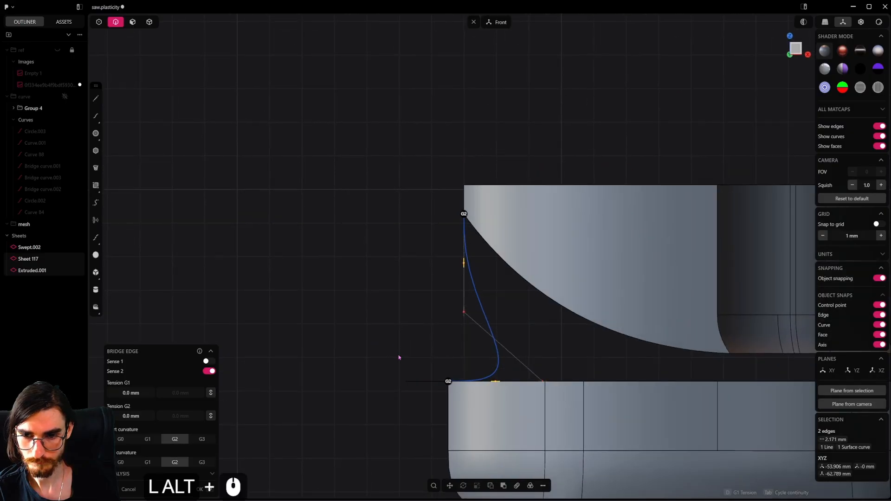
left_click_drag(496, 383, 473, 380)
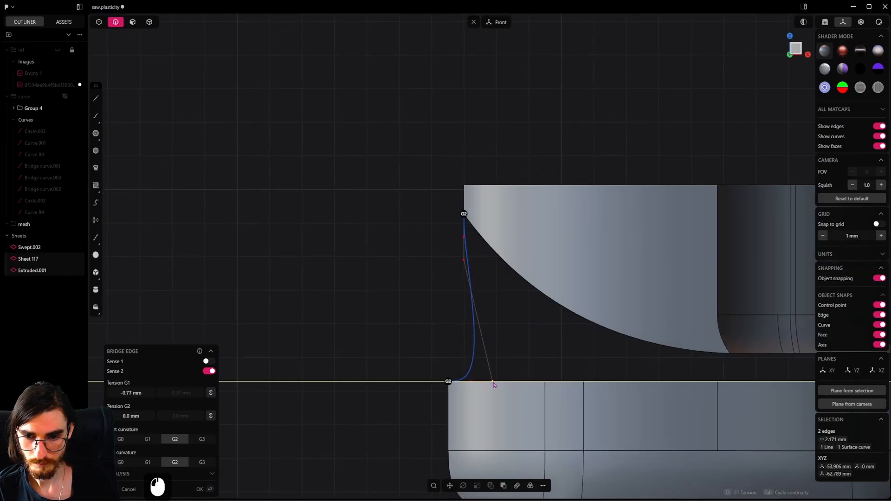
left_click_drag(488, 383, 487, 357)
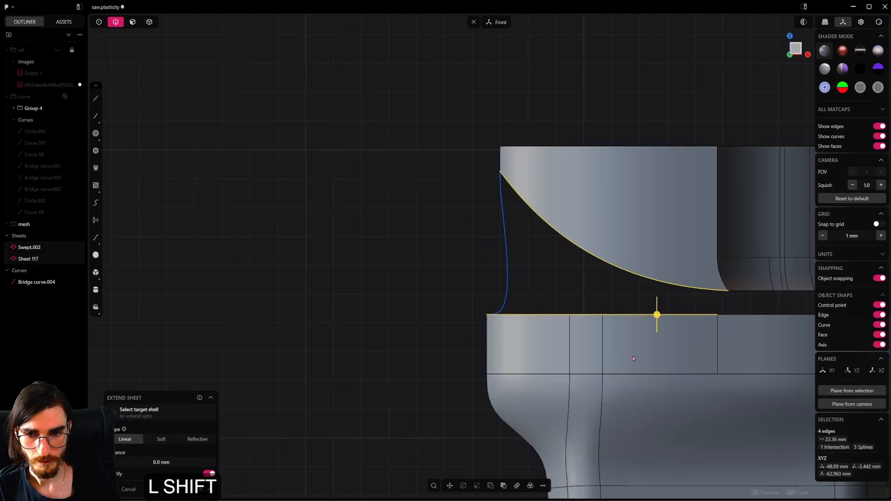
middle_click_drag(721, 319, 637, 331, "shift")
scroll(638, 330, "up", 5)
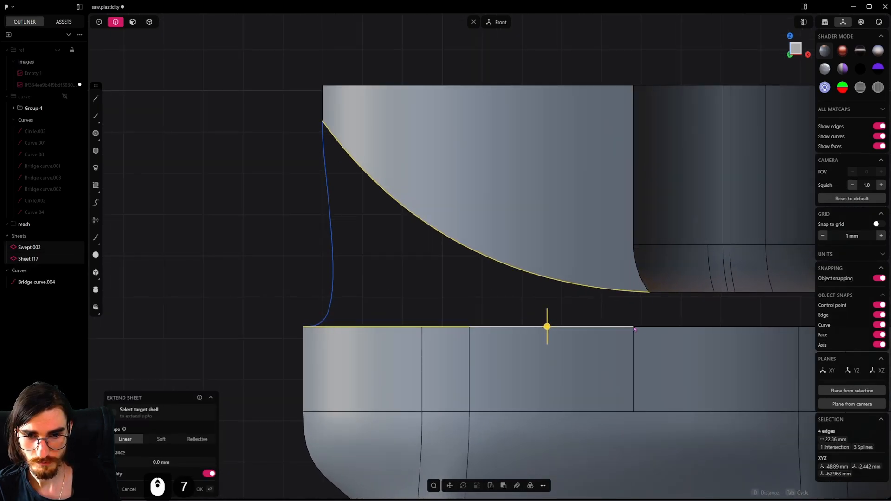
Step: Bridge the rim's short vertical edge to the curved corner edge at the notch base with a G1 curve
left_click(634, 378)
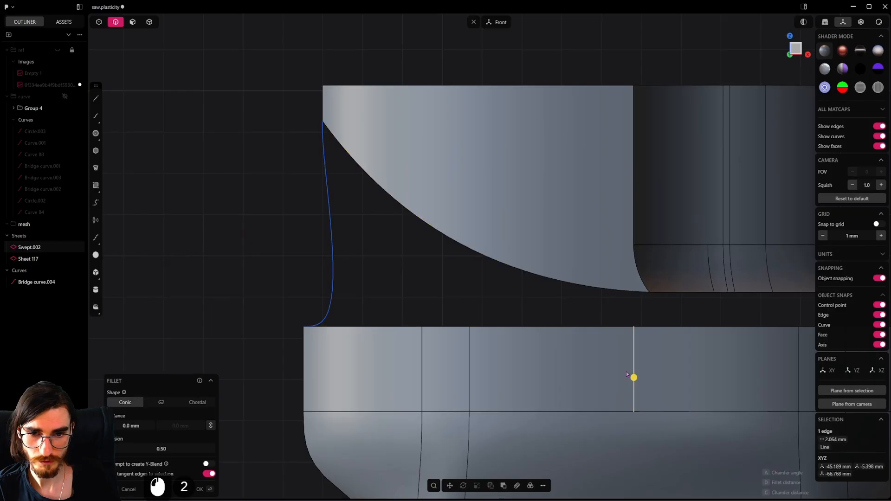
middle_click_drag(634, 378, 571, 399)
left_click(648, 284, "shift")
key("shift+b")
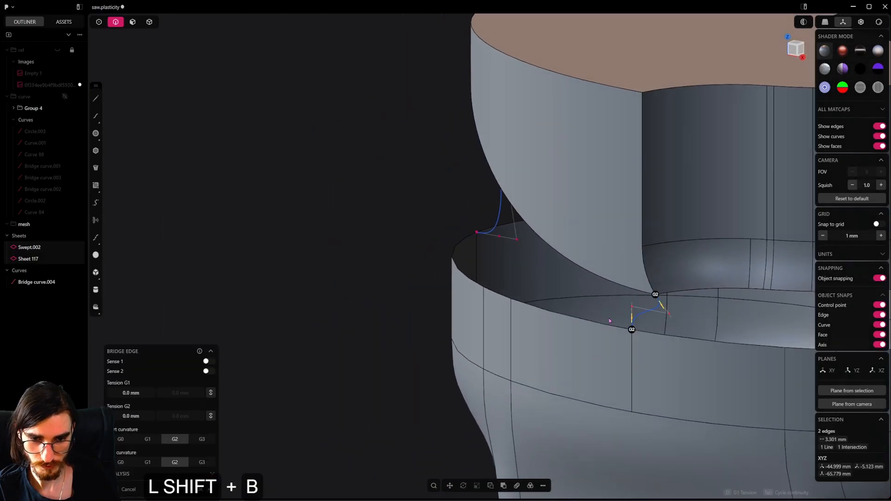
middle_click_drag(649, 284, 640, 332)
key("2")
key("Tab")
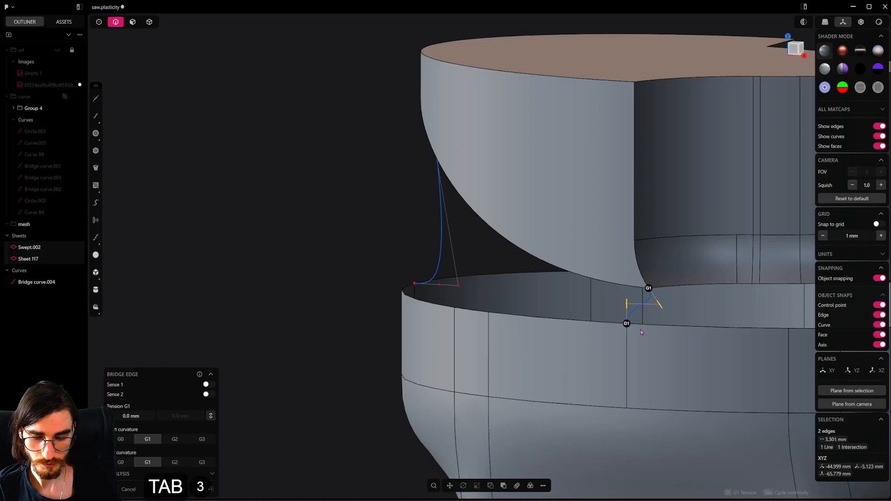
right_click(641, 330)
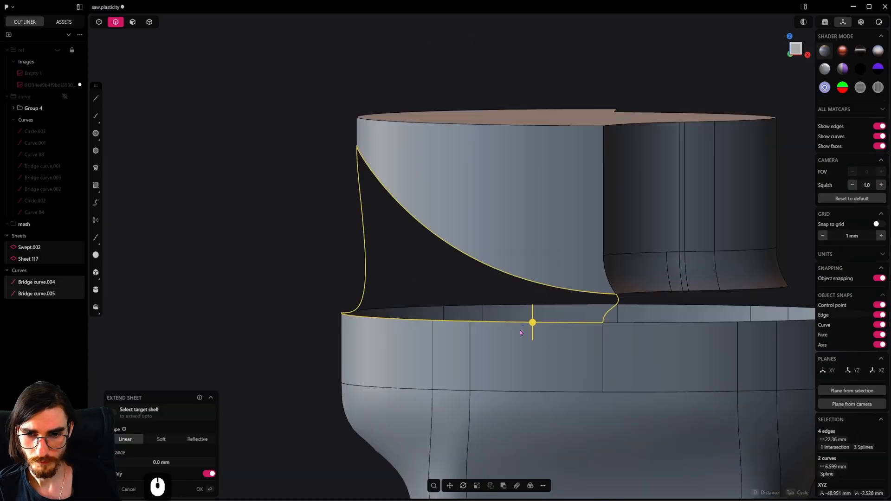
Step: Patch the opening between the wall's curved edge, the rim and both bridge curves, raising continuity along the curved edge
middle_click_drag(528, 340, 524, 328)
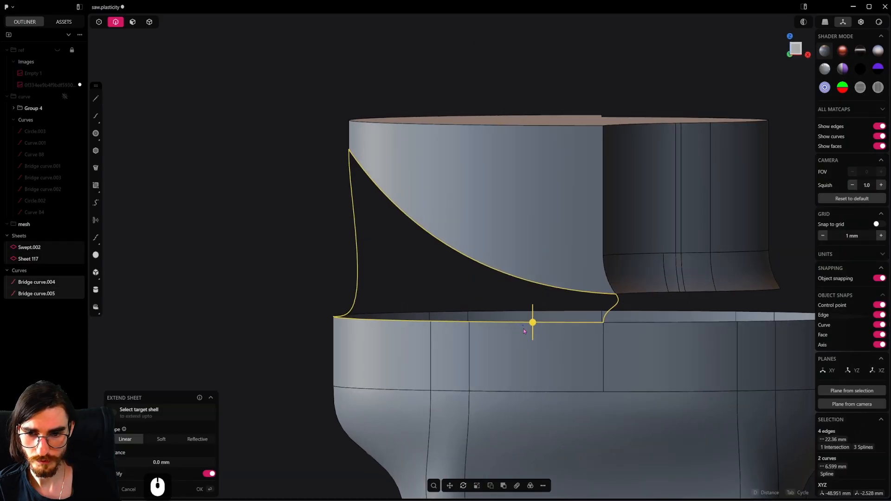
key("shift+j")
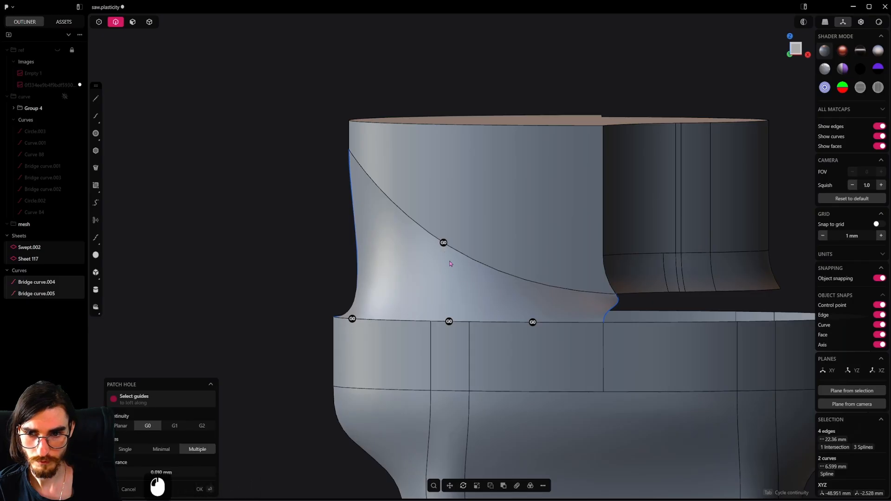
left_click(444, 243)
scroll(513, 261, "down", 2)
mouse_move(512, 261)
middle_mouse_down()
mouse_move(481, 253)
mouse_move(531, 228)
mouse_move(595, 253)
mouse_move(529, 243)
mouse_move(556, 292)
mouse_move(493, 302)
middle_mouse_up()
middle_click_drag(480, 272, 427, 283)
right_click(448, 287)
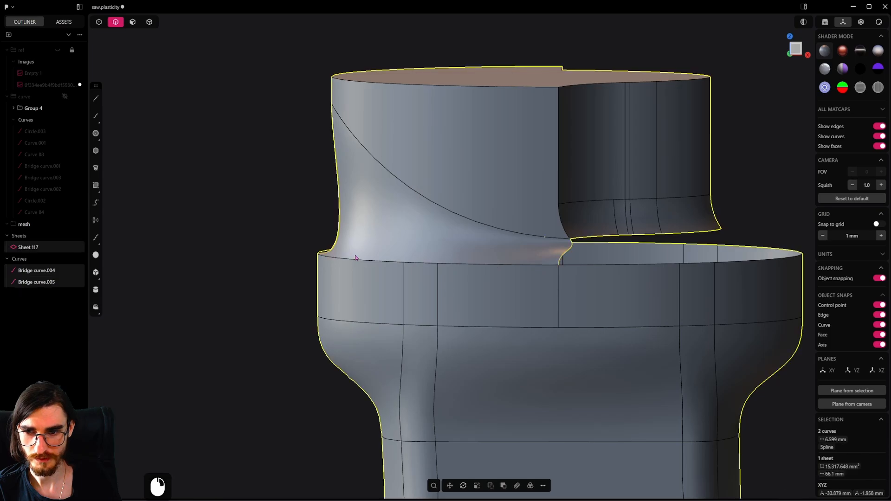
Step: Delete the two bridge curves bordering the new patch
left_click(329, 250)
double_click(339, 226)
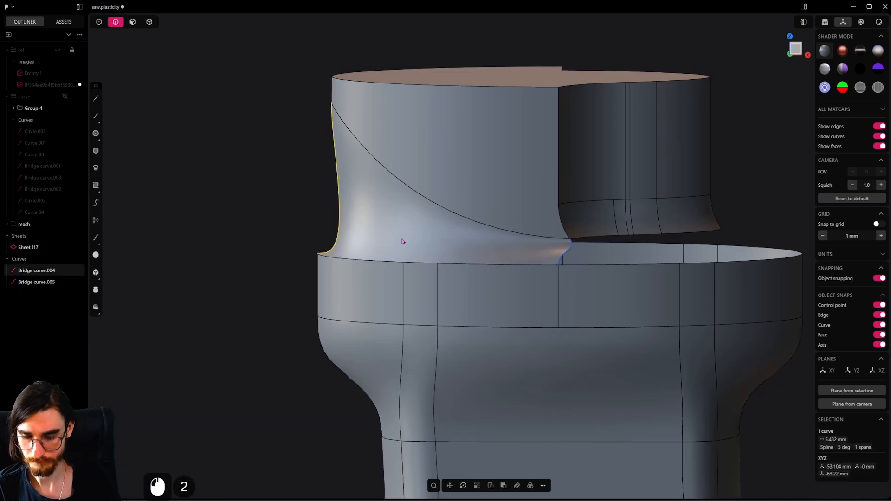
key("x")
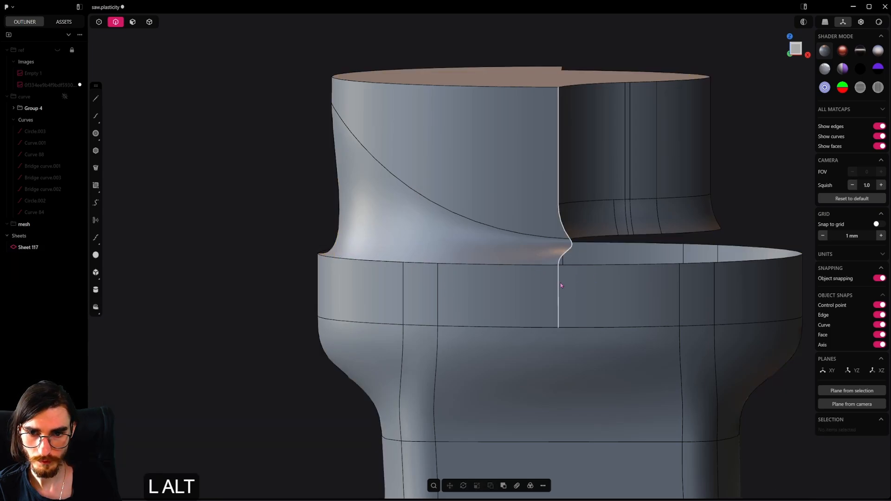
Step: In front view, draw an inward-bowed spline about 1 mm long from the rim's upper corner to the notch's lower corner
middle_click_drag(559, 284, 497, 263, "alt")
scroll(613, 292, "up", 4)
scroll(497, 262, "up", 10)
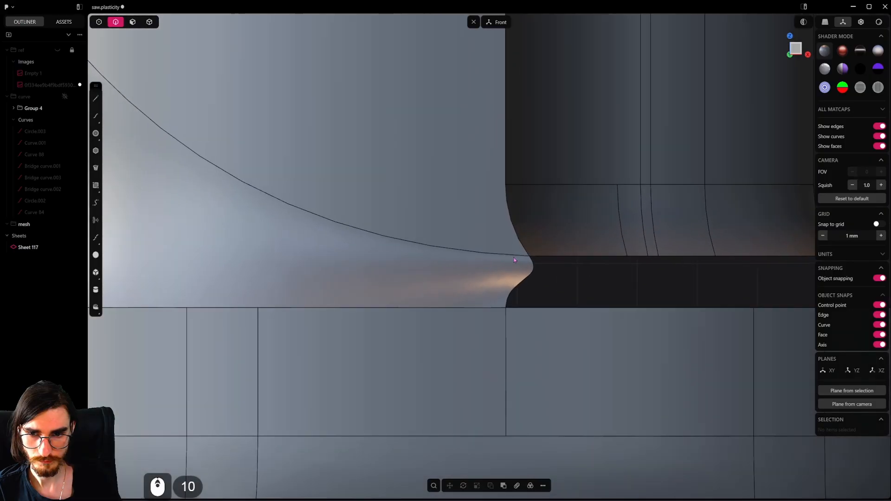
left_click(96, 116)
left_click(506, 308)
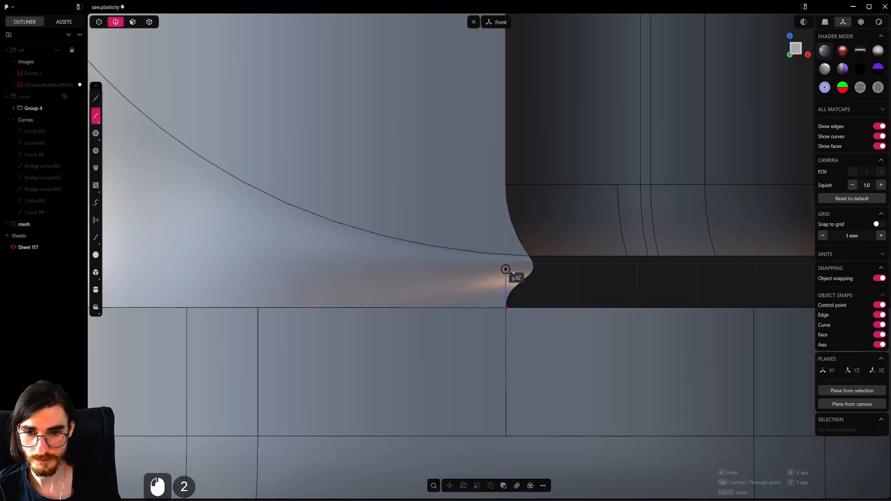
left_click(529, 257)
right_click(530, 260)
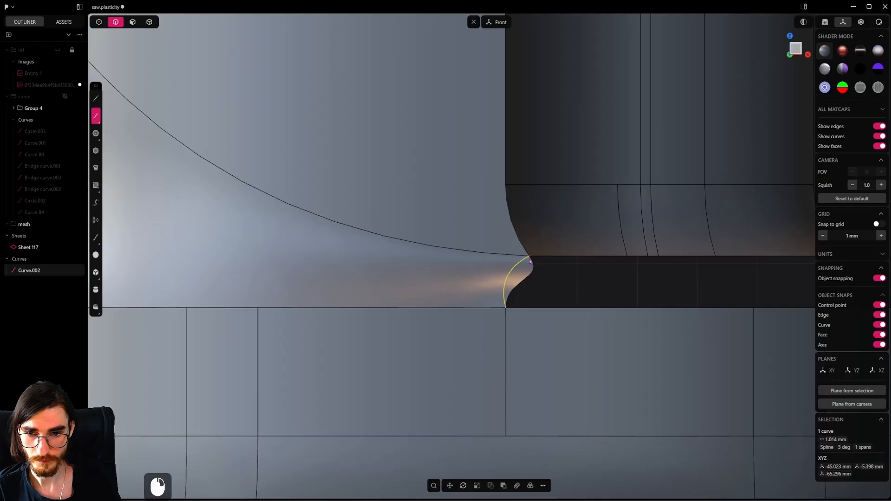
Step: Cut the patch's bulging end along the spline, then delete the cut-off piece and the spline
key("c")
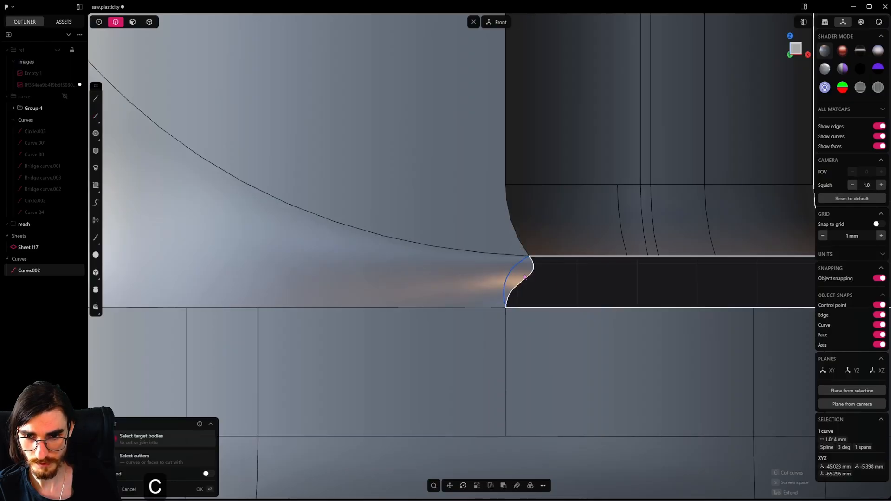
left_click(564, 291)
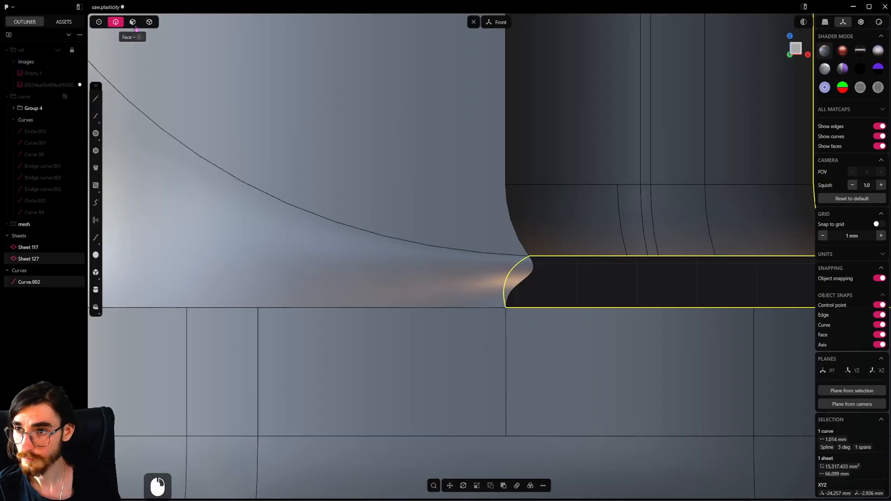
left_click(149, 23)
left_click(528, 271)
key("x")
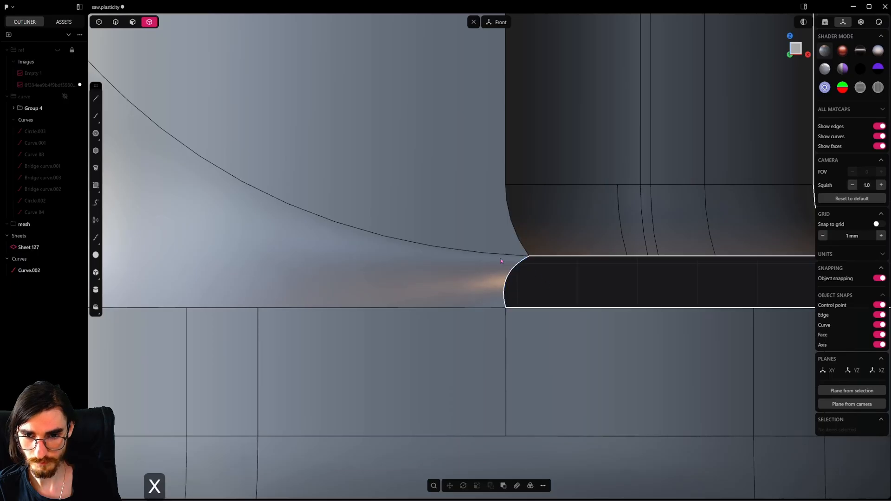
left_click(116, 22)
left_click(520, 263)
key("x")
Step: Bridge the rim's outer end edge to the notch base's flared edge with a G1 curve and flatten it by adjusting its tension
scroll(532, 277, "down", 15)
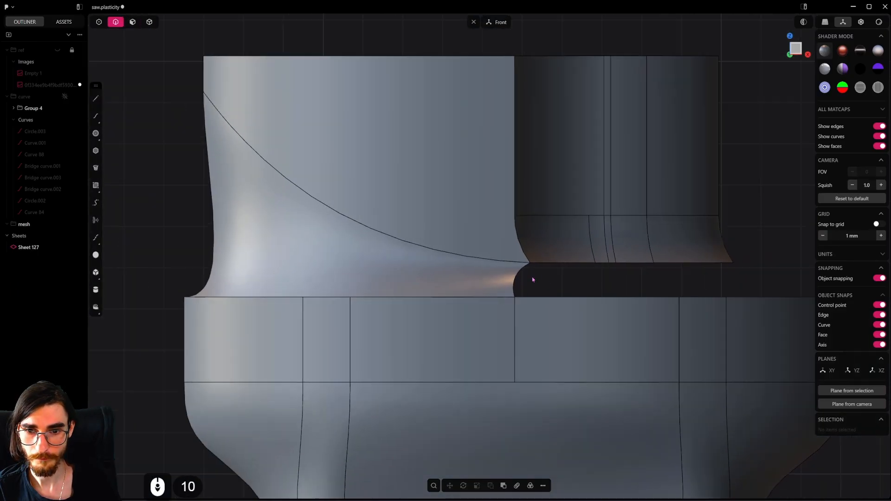
middle_click_drag(544, 313, 523, 318)
scroll(522, 318, "up", 3)
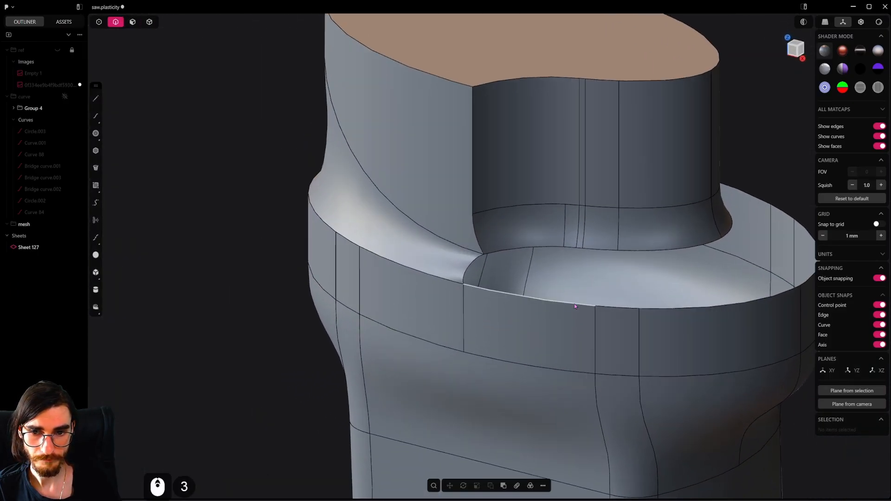
middle_click_drag(605, 311, 510, 341, "shift")
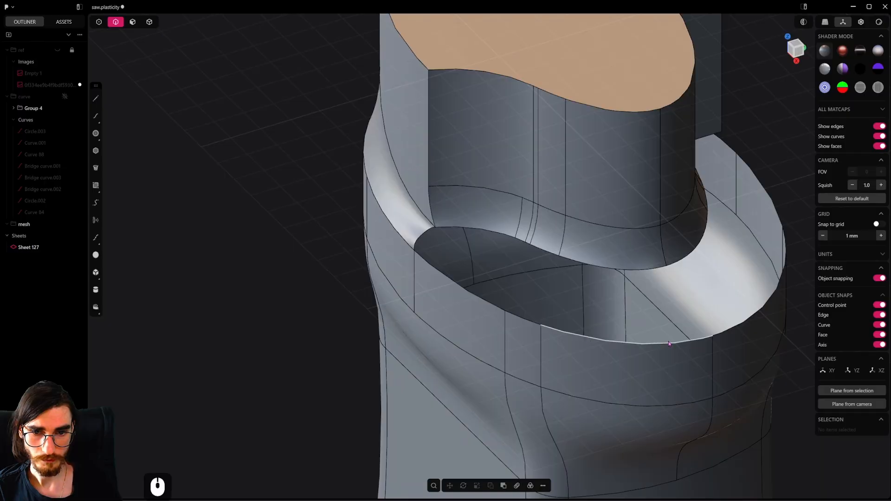
left_click(713, 347)
left_click(664, 260, "shift")
middle_click_drag(665, 262, 710, 291, "alt")
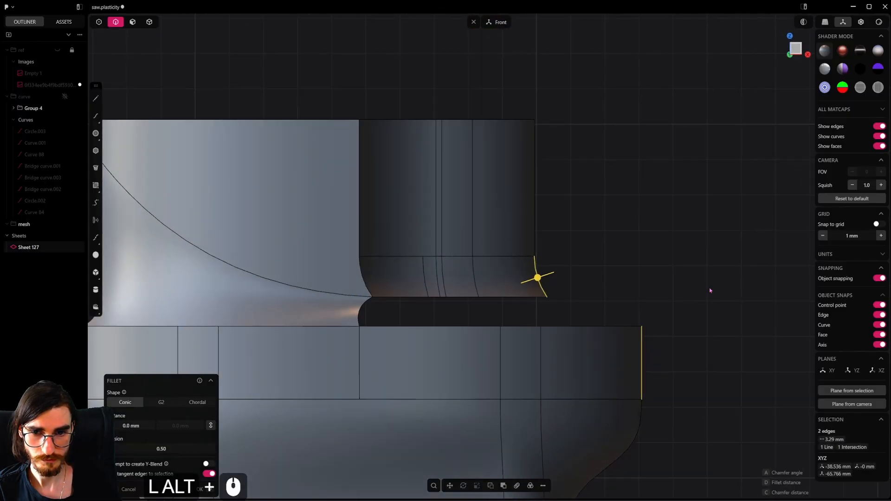
key("shift+b")
key("Tab")
key("Tab")
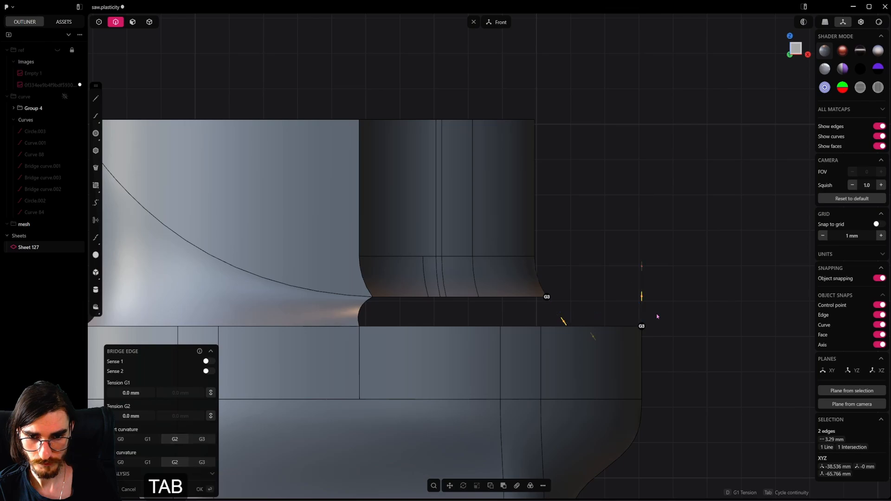
key("Tab")
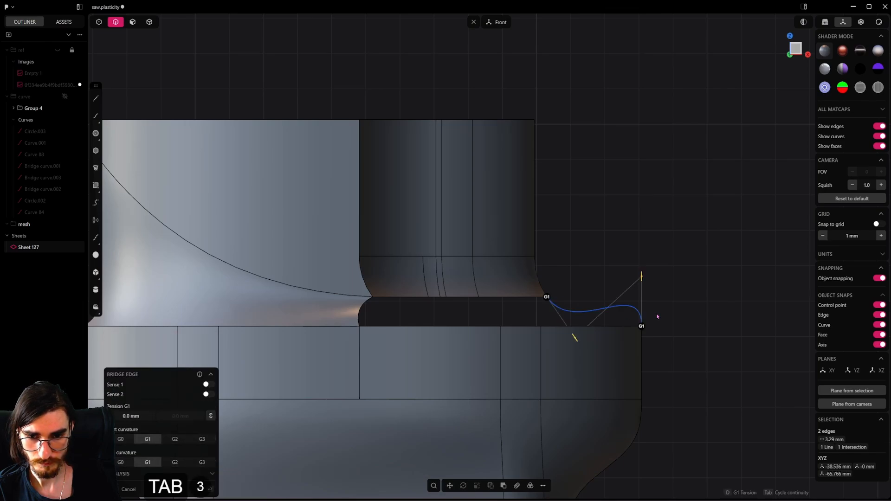
left_click_drag(575, 338, 553, 319)
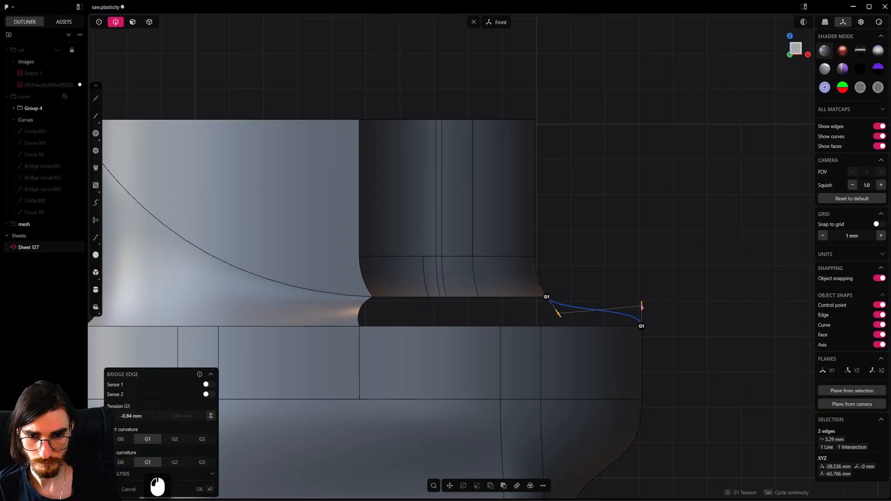
left_click(675, 323)
left_click(623, 186)
Step: Select the remaining opening's boundary: the notch base edges, the patch's trimmed end, the rim edges and the bridge curve
scroll(614, 267, "down", 9)
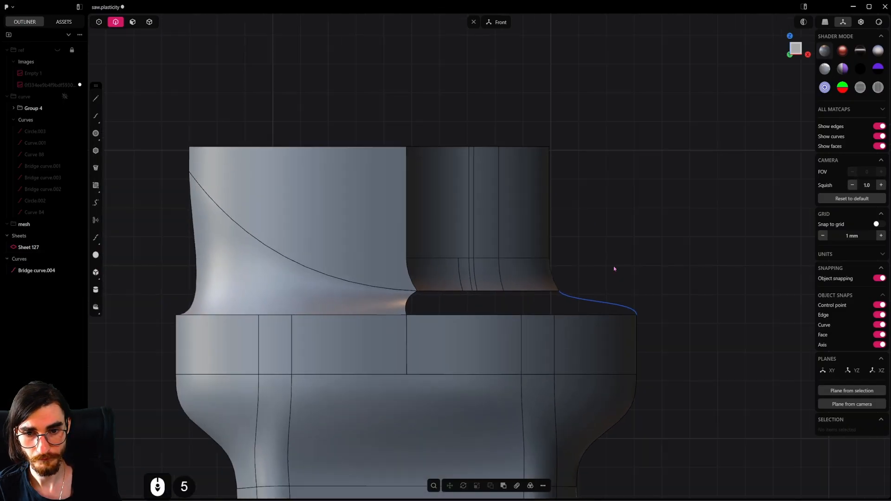
scroll(613, 277, "up", 6)
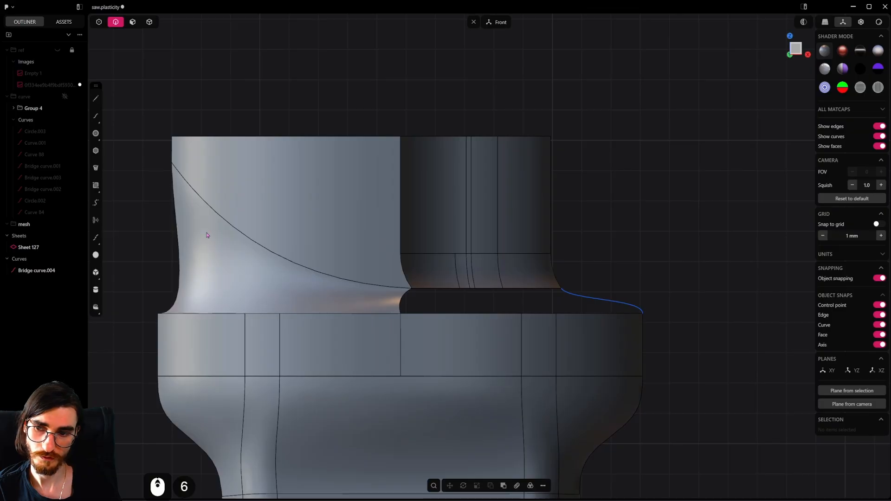
scroll(617, 260, "down", 5)
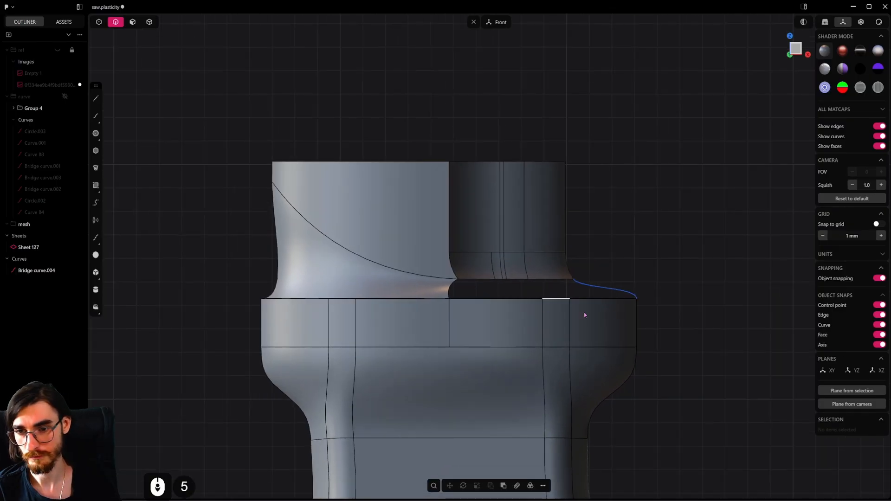
scroll(550, 298, "up", 4)
middle_click_drag(595, 320, 589, 272)
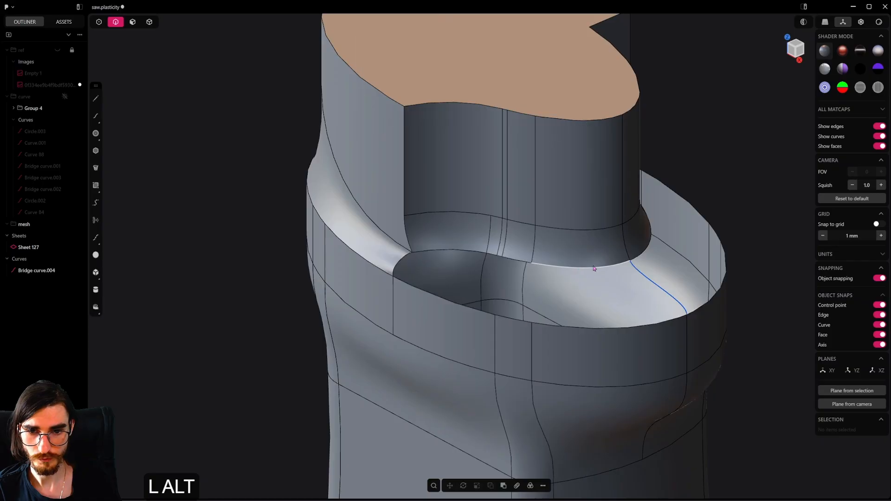
left_click(593, 269)
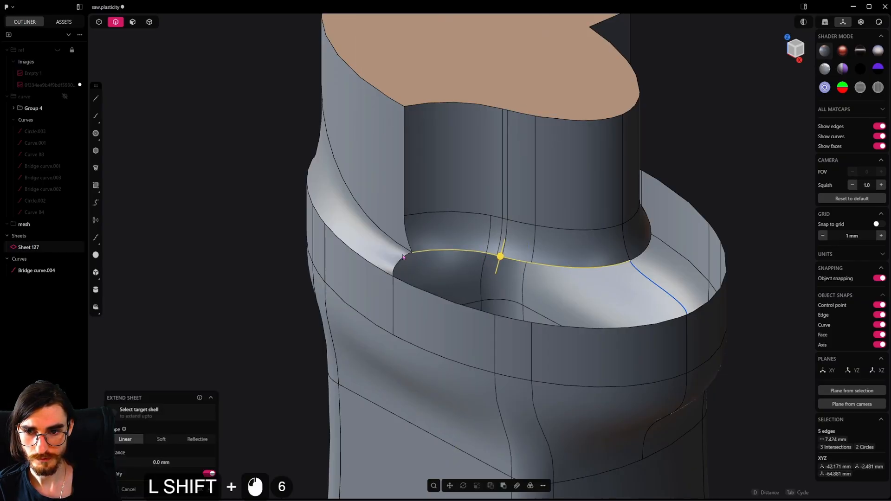
left_click(434, 294, "shift")
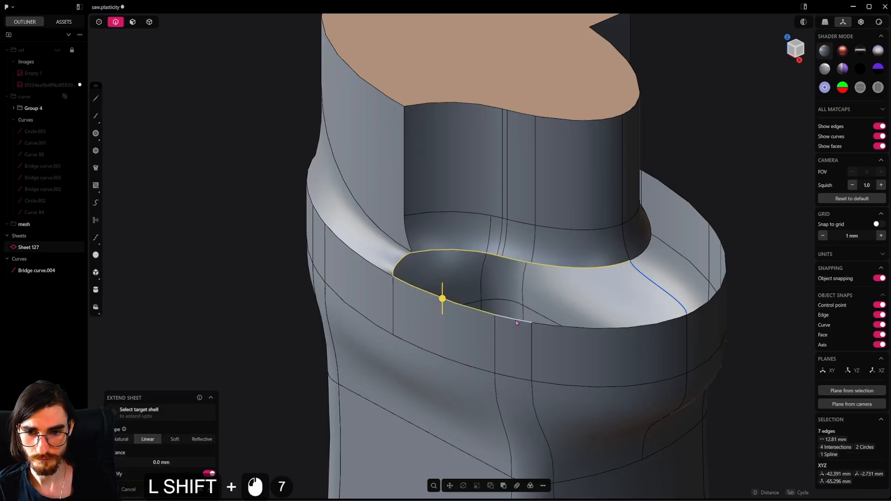
left_click(673, 304, "shift")
Step: Try patching the selected opening with G1 continuity on all edges and on individual ones
key("shift+j")
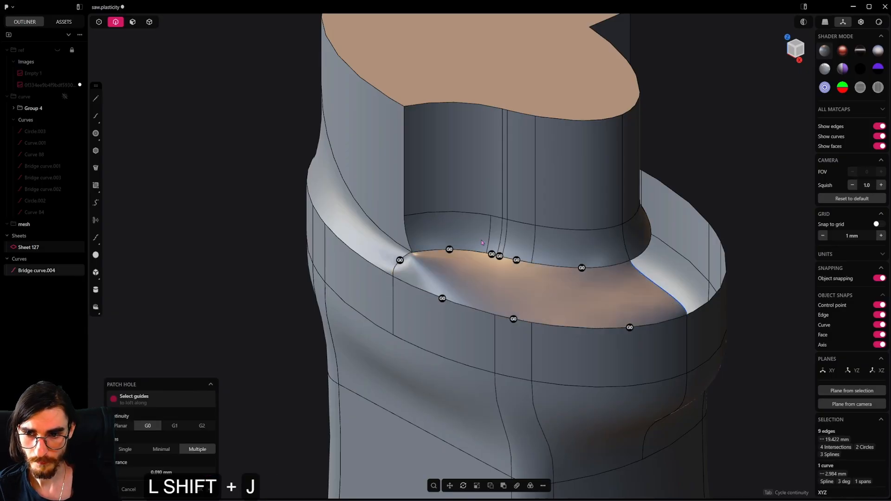
scroll(394, 270, "up", 2)
middle_click_drag(395, 271, 409, 323)
key("Tab")
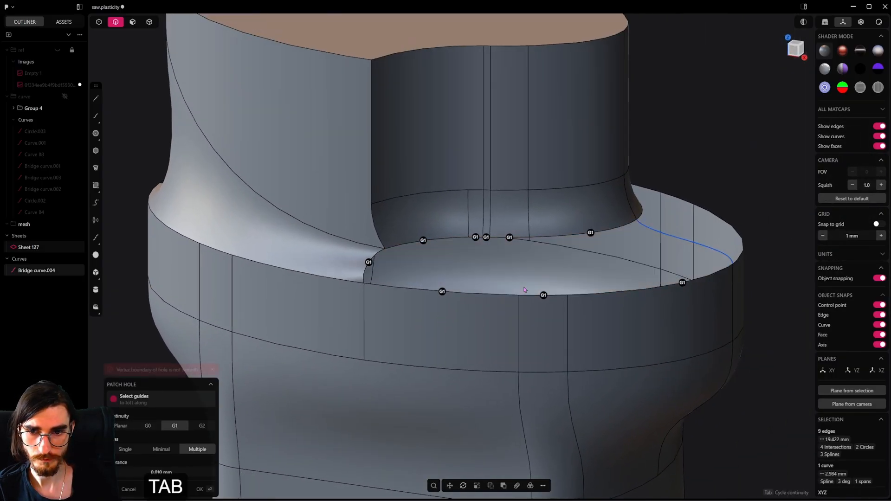
key("Tab")
key("Tab")
key("Tab")
left_click(369, 263)
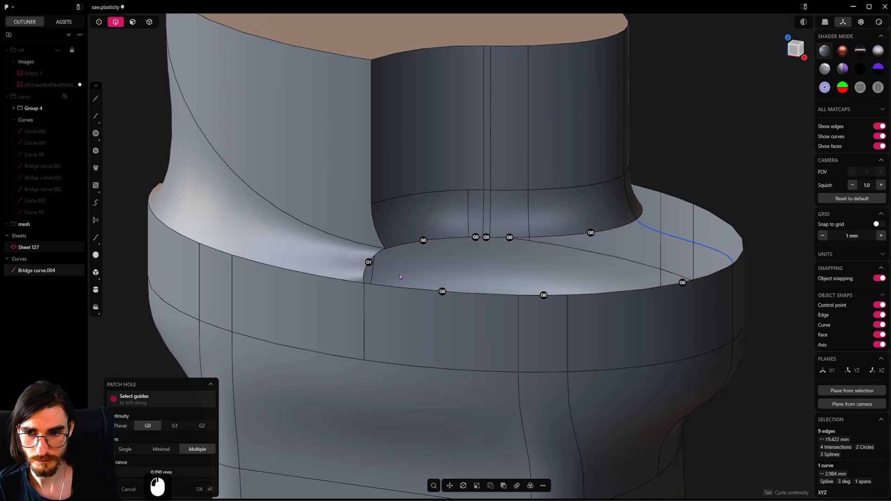
left_click(369, 262)
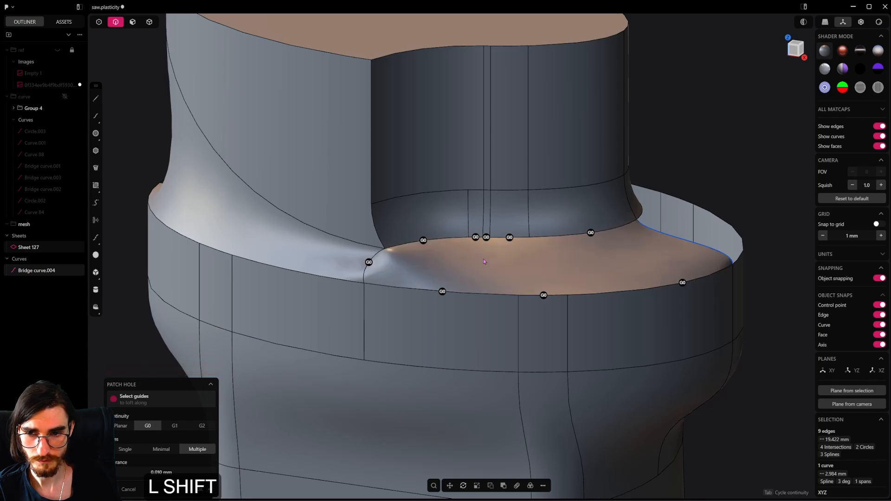
middle_click_drag(431, 243, 392, 265, "shift")
left_click(385, 262)
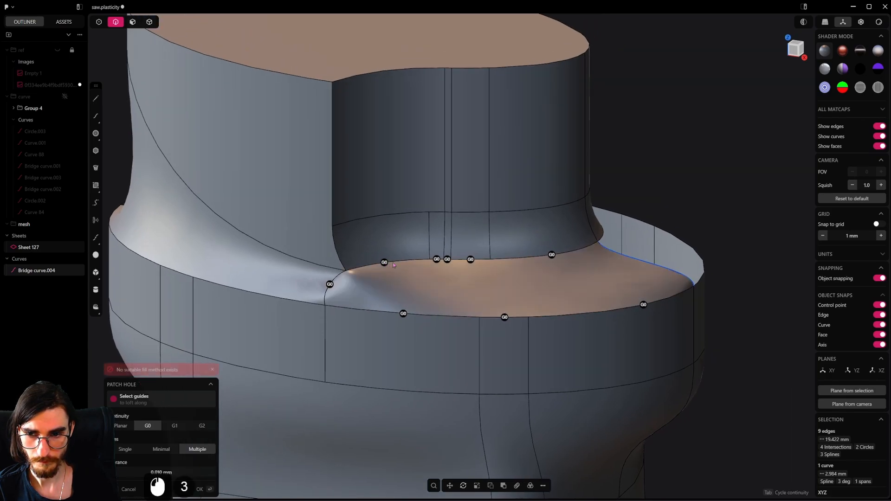
middle_click_drag(538, 275, 432, 268)
key("Escape")
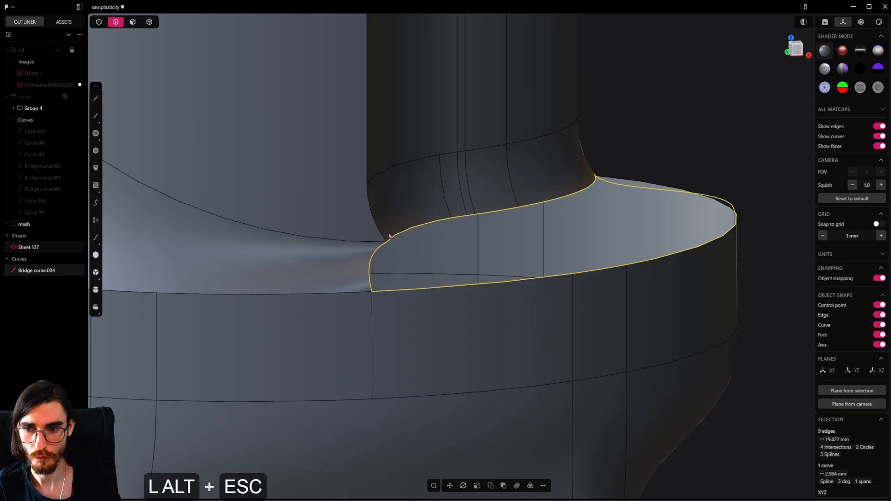
Step: Patch the selected opening between the notch base and the rim
key("alt+shift+j")
right_click(429, 271)
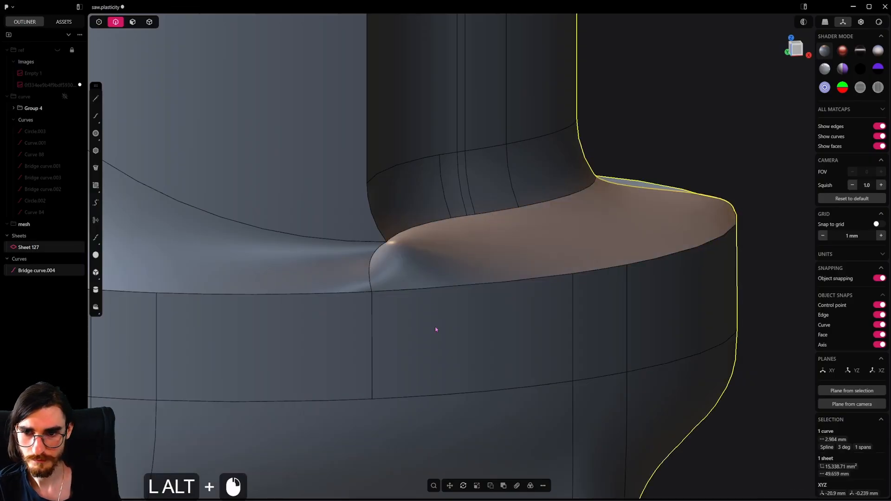
Step: Split the rim face below the notch patch with one U-direction isoparam cut at its upper edge
middle_click_drag(567, 185, 502, 209)
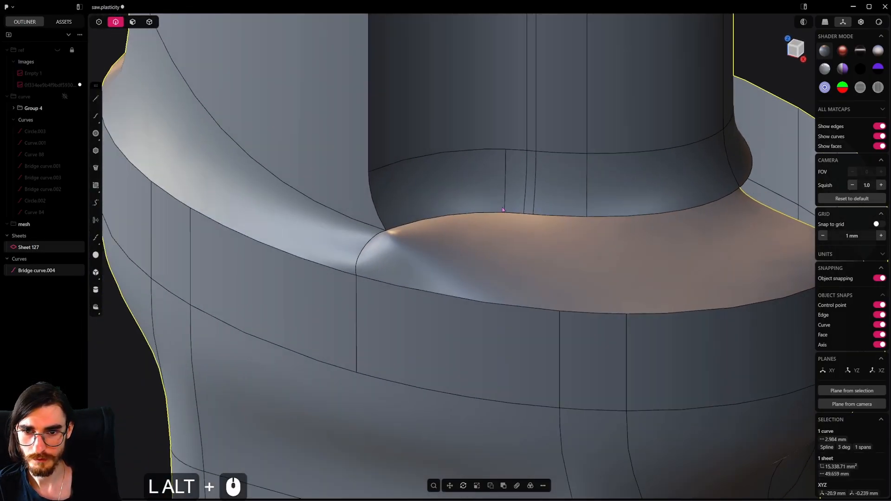
left_click(491, 305, "alt")
key("ctrl+alt+r")
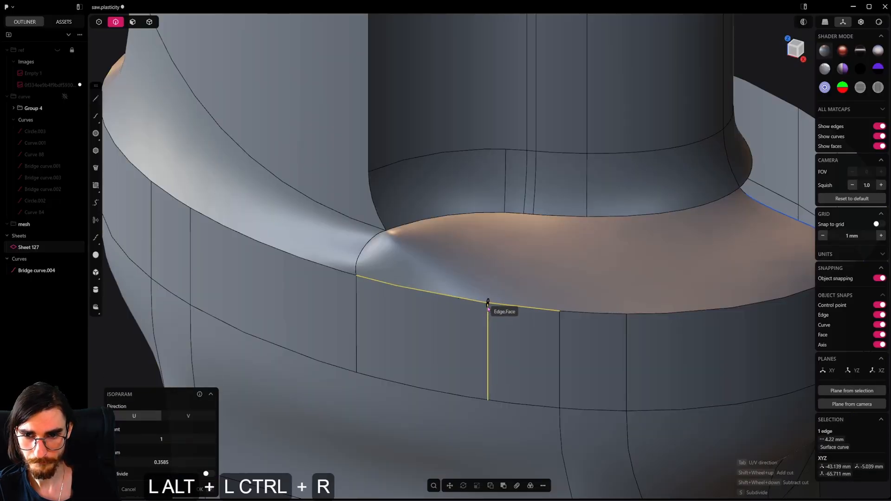
left_click(505, 261, "alt")
Step: Bridge the notch base's flare edge to the new rim split edge with a straight G0 curve
left_click(505, 207, "alt")
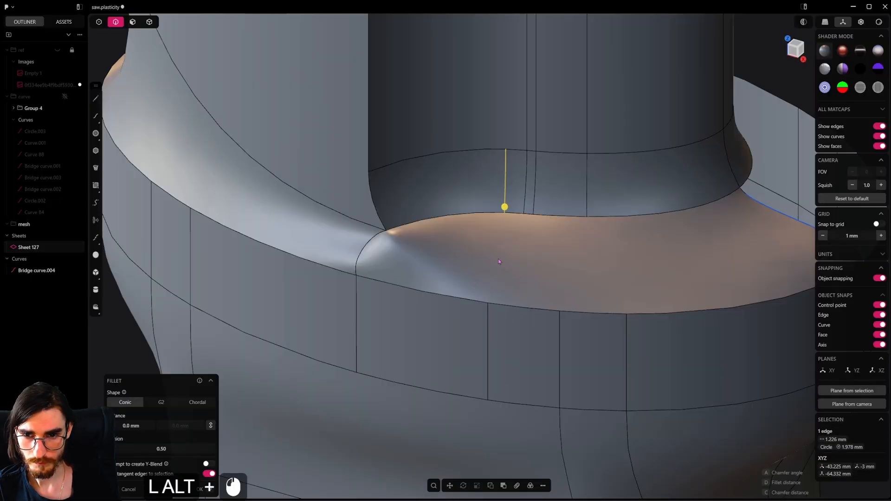
left_click(489, 313, "alt+shift")
key("alt+shift+b")
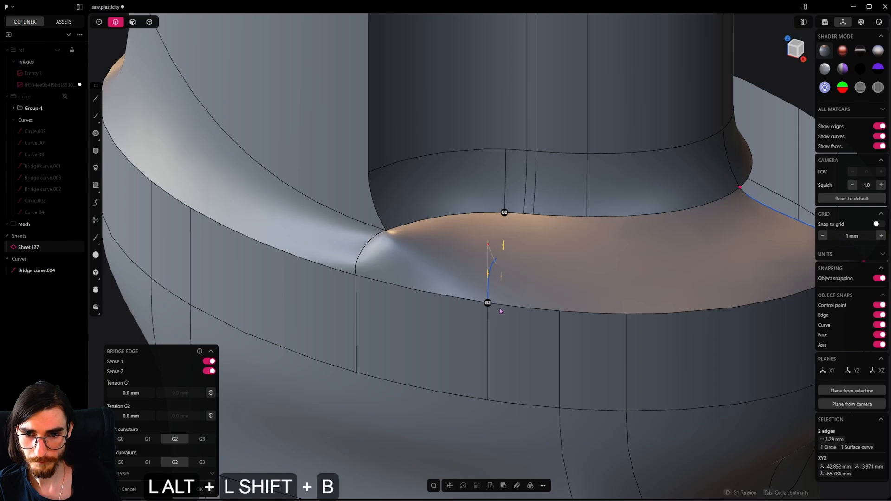
key("alt+Tab")
key("alt+Tab")
key("alt+Tab")
key("alt+Tab")
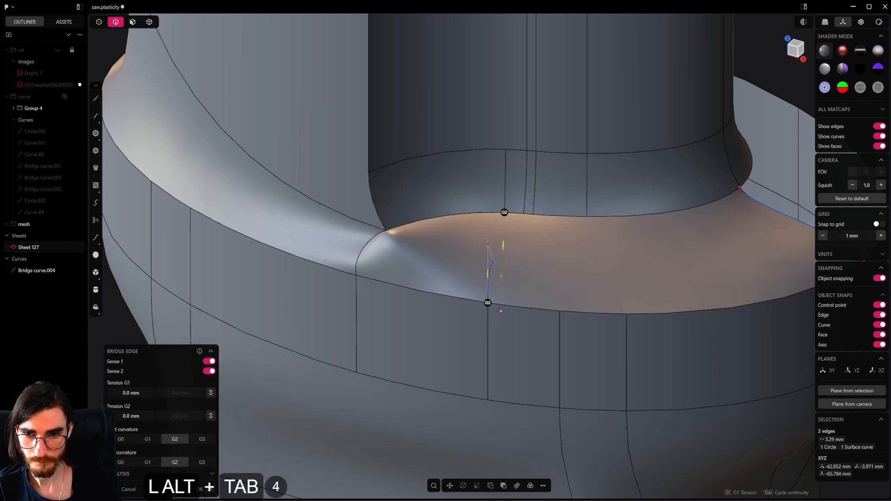
key("alt+Tab")
key("alt+Tab")
left_click(499, 309, "alt")
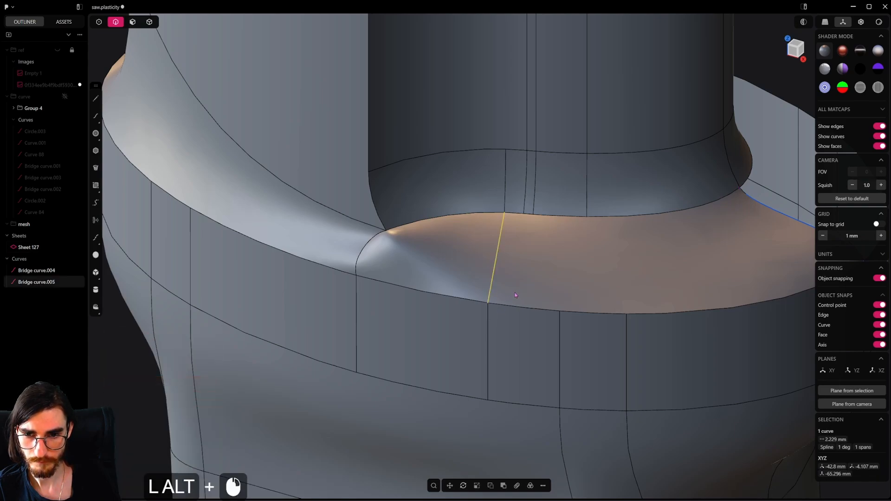
Step: Imprint the straight bridge curve onto the notch patch to split it and delete the curve
middle_click_drag(514, 293, 494, 268, "alt")
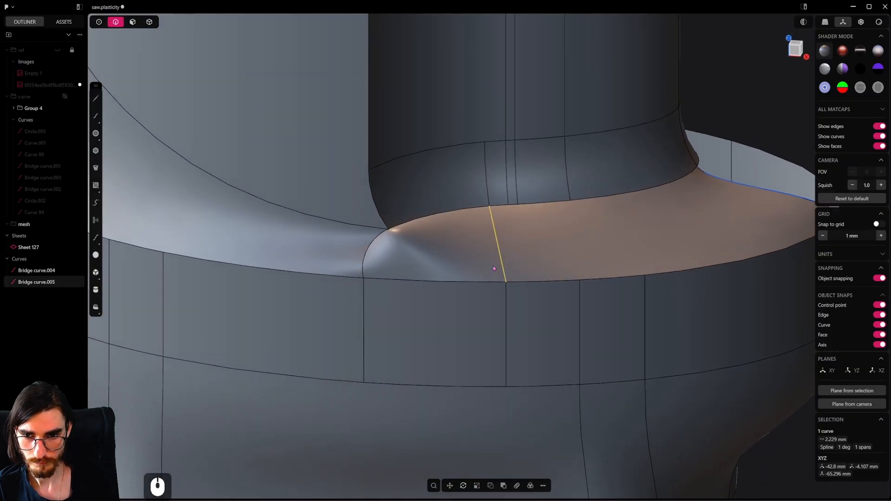
key("shift+i")
left_click(493, 268)
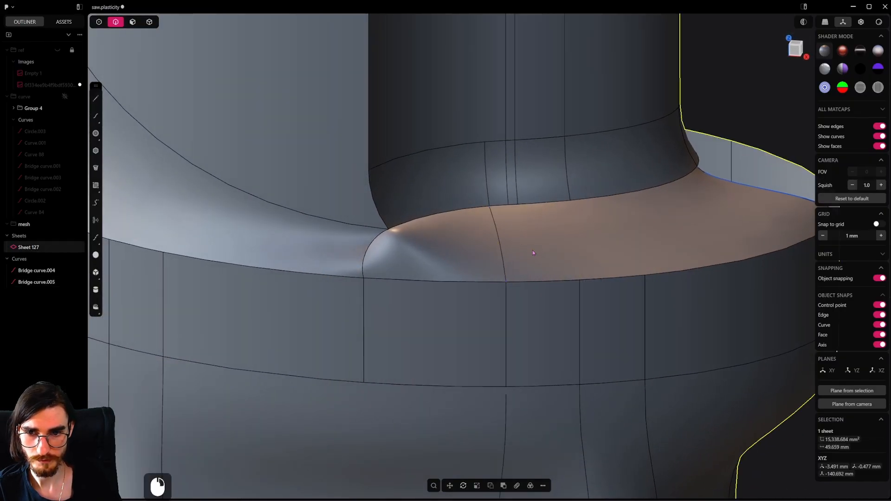
left_click(498, 246)
key("f")
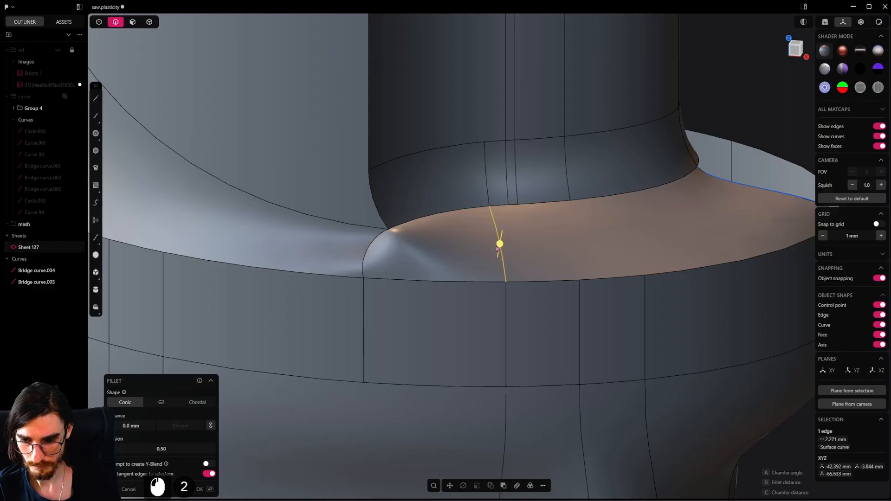
left_click(497, 253)
left_click(499, 257)
key("x")
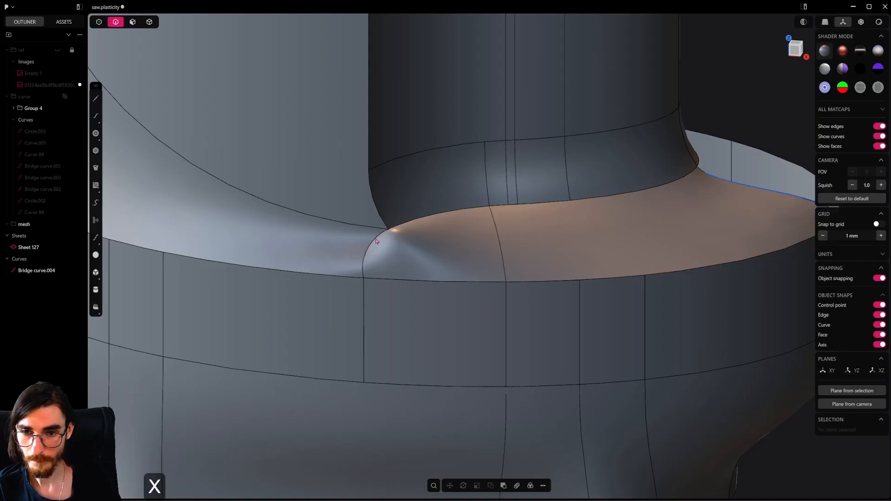
Step: Delete the pinched patch face between the notch corner and the imprinted edge
left_click(148, 24)
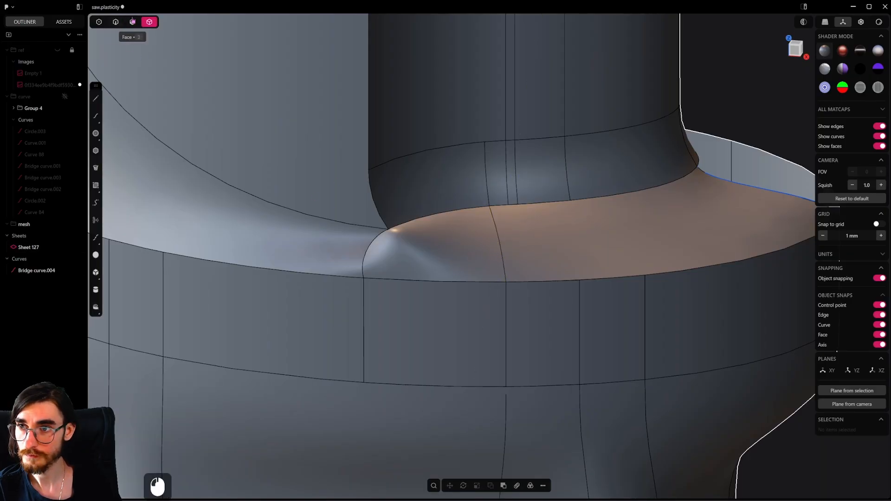
left_click(133, 22)
left_click(418, 236)
key("shift+x")
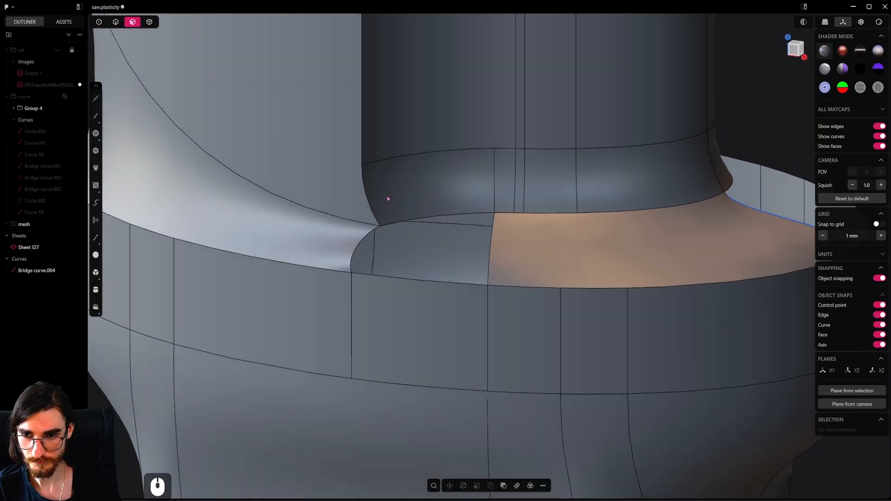
Step: Try patching the four-edge opening at the notch corner with different continuity settings
middle_click_drag(388, 199, 434, 253)
left_click(455, 255, "alt")
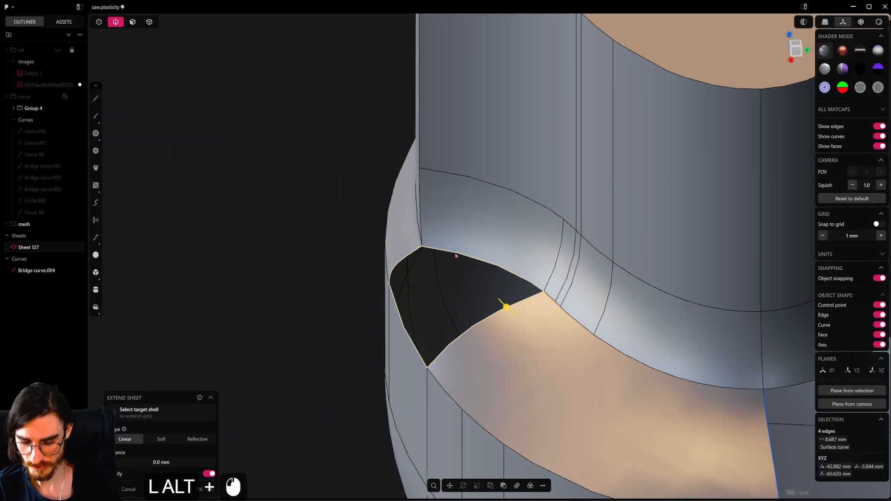
key("shift+j")
middle_click_drag(454, 256, 469, 274)
key("Tab")
key("Tab")
key("Tab")
key("Tab")
middle_click_drag(468, 274, 324, 232, "shift")
key("Escape")
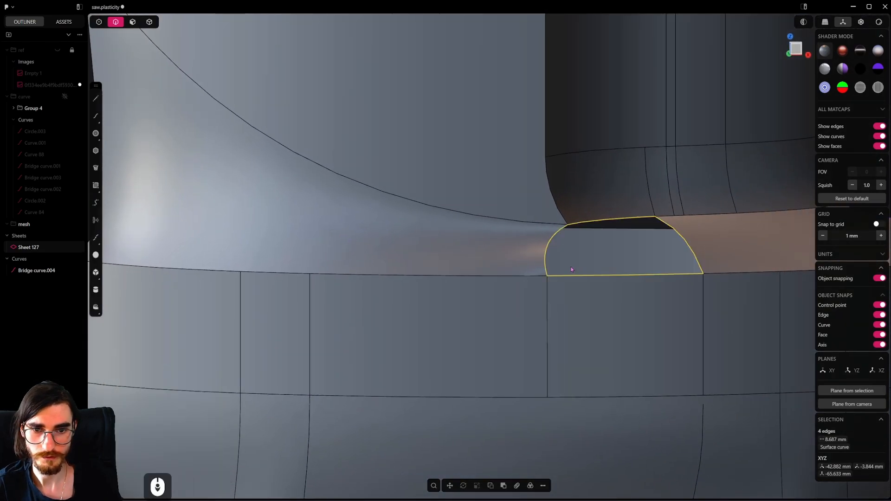
Step: Fillet the notch's vertical corner edge together with its flared lower continuation
scroll(572, 269, "down", 2)
middle_click_drag(572, 269, 528, 375)
scroll(497, 240, "up", 1)
key("alt+e")
middle_click_drag(497, 240, 358, 272, "alt")
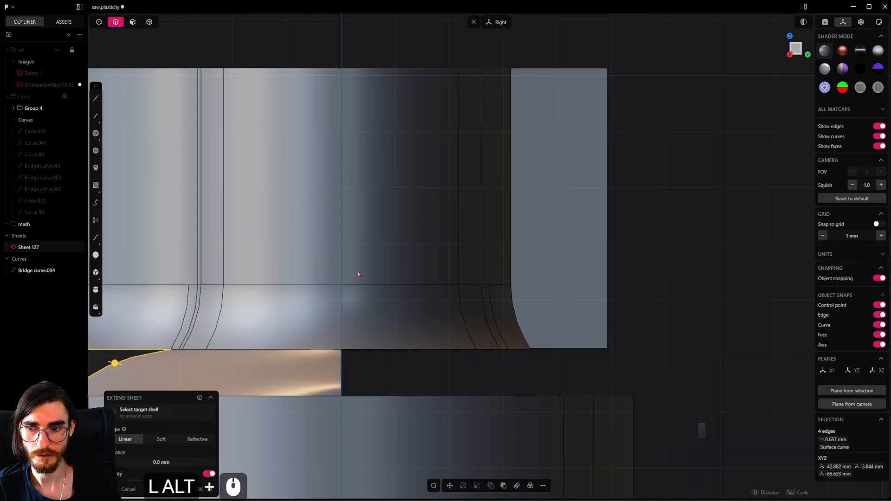
middle_click_drag(263, 316, 522, 232, "shift")
middle_click_drag(366, 247, 429, 282, "shift")
left_click(404, 166)
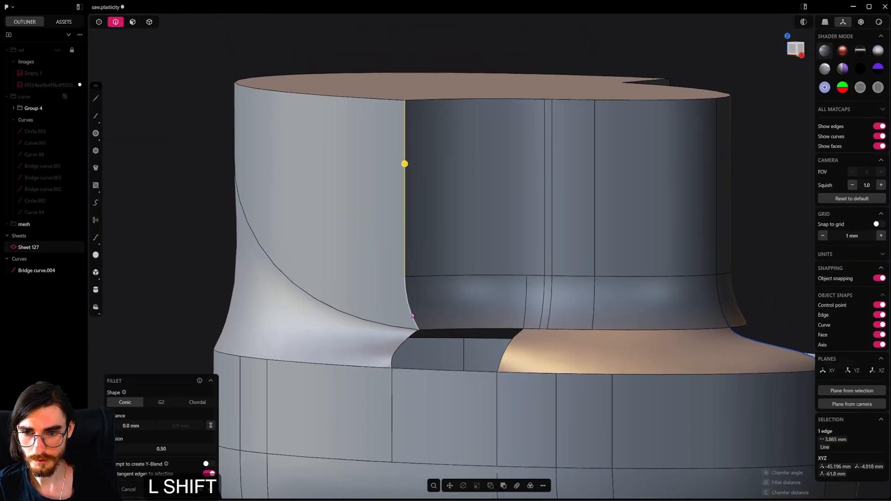
left_click(409, 314, "shift")
left_click_drag(409, 314, 480, 235, "shift")
right_click(479, 236)
middle_click_drag(479, 236, 478, 284)
Step: Patch the five-edge opening below the filleted notch corner, cycling through the continuity options
left_click(460, 334, "alt")
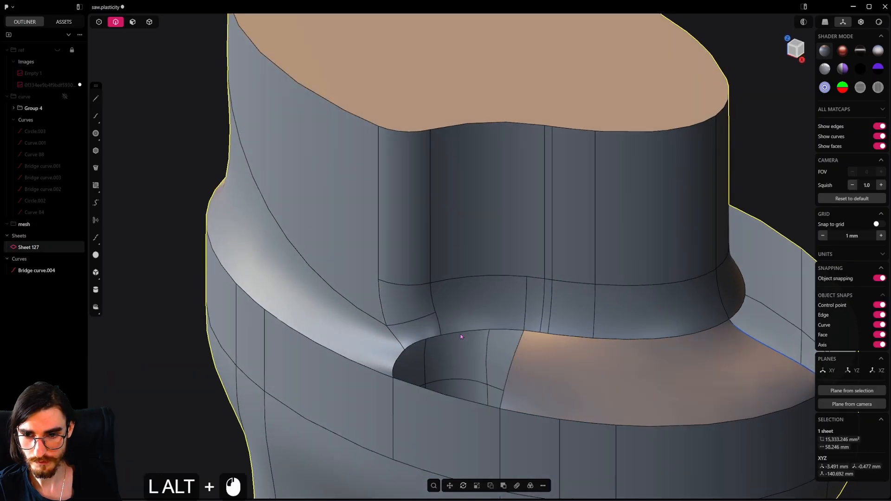
key("shift+j")
middle_click_drag(450, 333, 569, 292)
key("Tab")
key("Tab")
key("Tab")
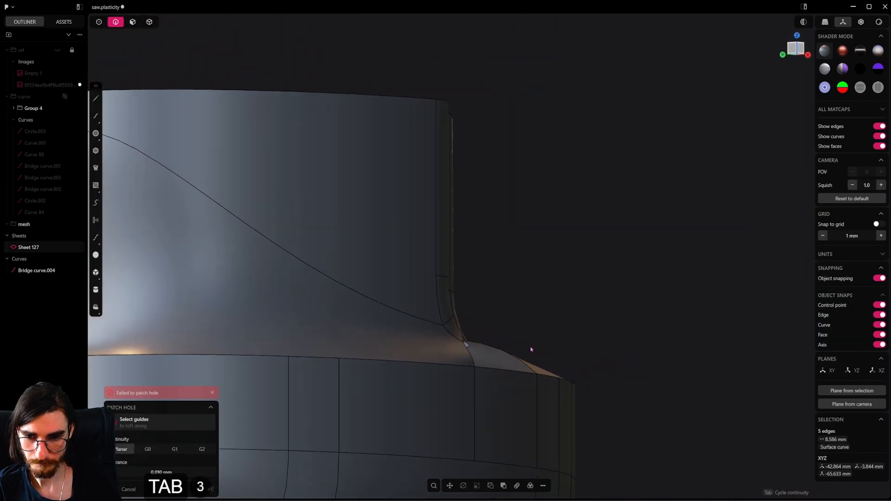
key("Tab")
middle_click_drag(529, 350, 496, 334, "shift")
right_click(526, 329)
Step: Turn off edge display and duplicate the disc rim's complete upper edge loop as a curve
key("grave")
scroll(536, 324, "down", 6)
left_click(597, 310)
key("b")
middle_click_drag(614, 325, 556, 331, "shift")
scroll(555, 332, "down", 5)
middle_click_drag(487, 332, 568, 306)
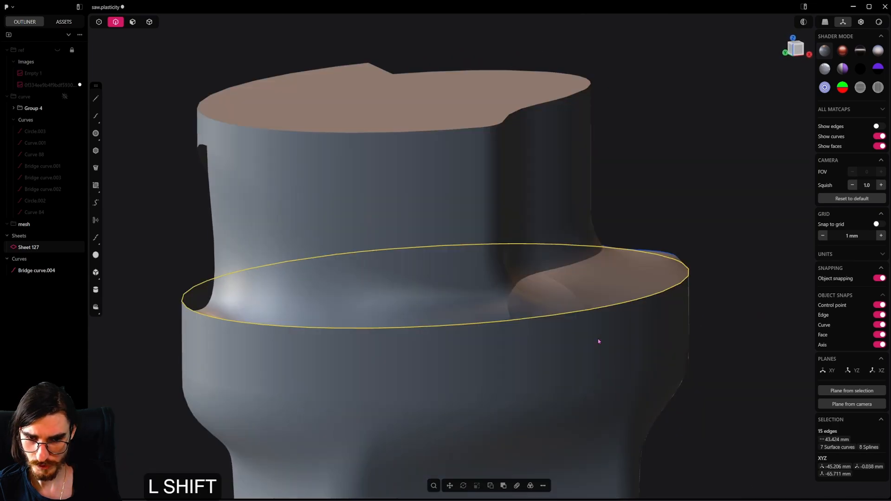
key("shift+d")
left_click(575, 346)
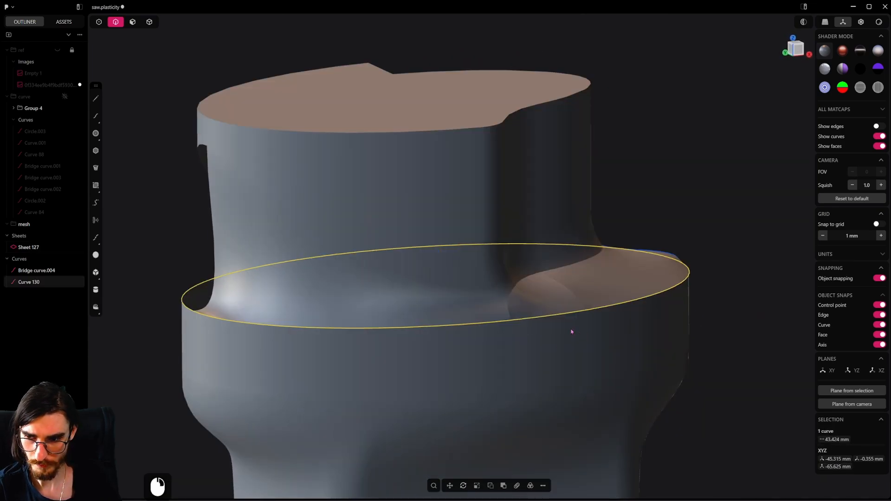
Step: Create a pipe along the rim curve with a 0.12 mm section size
key("p")
left_click_drag(621, 335, 625, 312)
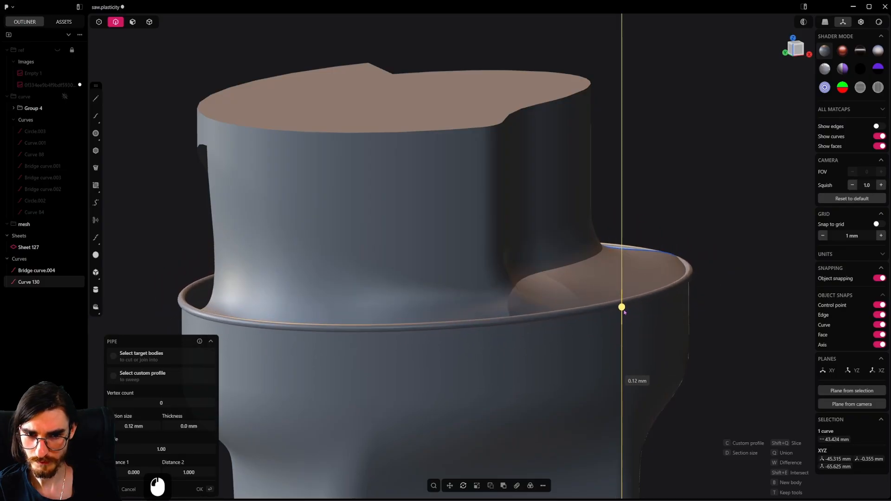
right_click(590, 335)
Step: Cut the saw's sheet body with the rim pipe and delete the leftover rim curve
left_click(150, 21)
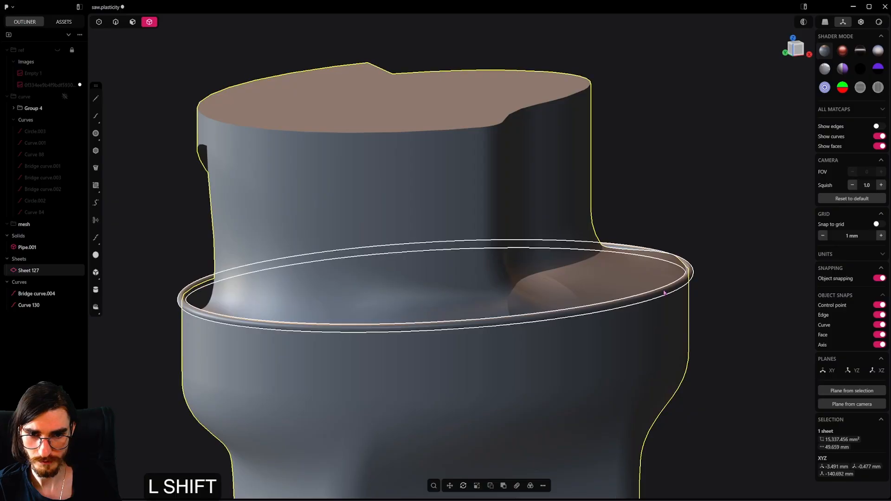
left_click(577, 310, "shift")
key("q")
right_click(700, 296)
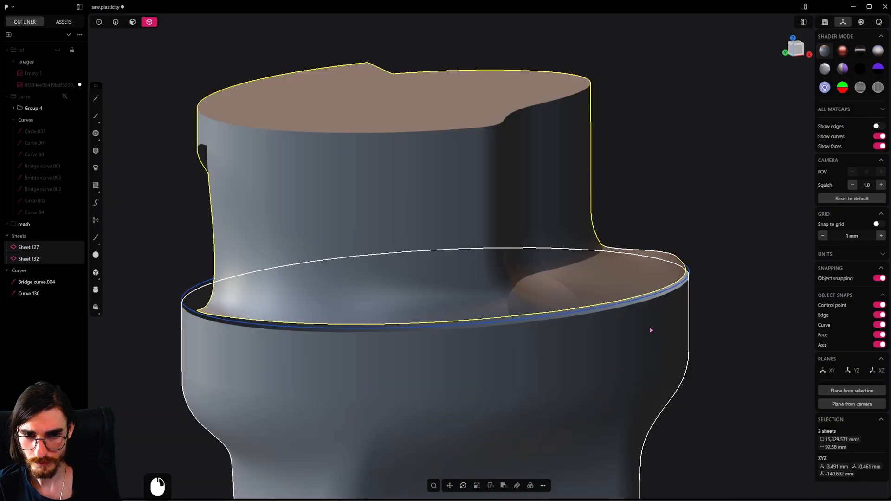
middle_click_drag(649, 327, 550, 338)
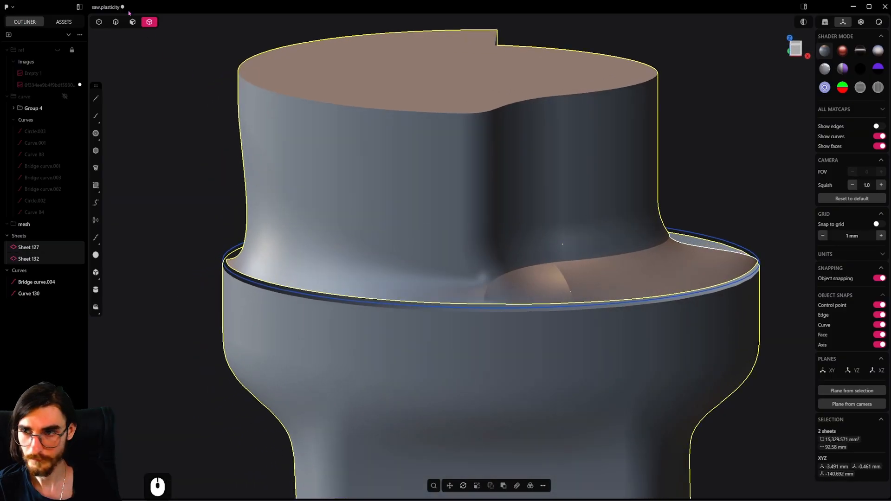
left_click(508, 306)
key("x")
Step: Turn edge display back on and duplicate the edge chain between the notch flare and the patches as a curve
scroll(508, 307, "up", 3)
middle_click_drag(507, 306, 508, 285)
scroll(523, 280, "down", 4)
left_click(492, 299)
key("f")
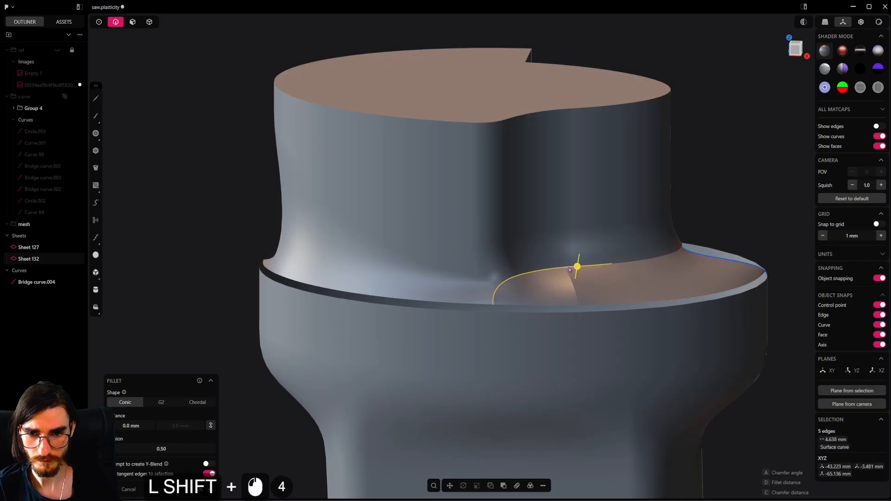
middle_click_drag(661, 263, 570, 309, "shift")
scroll(599, 289, "up", 1)
key("grave")
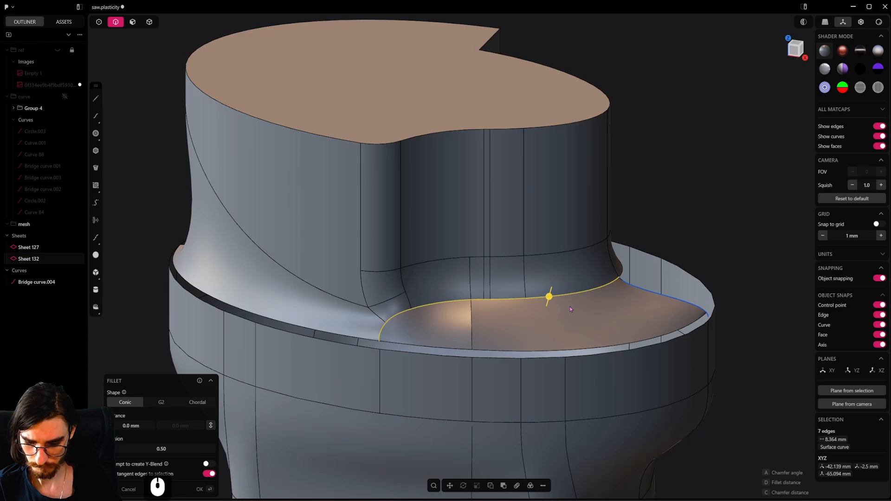
key("shift+d")
scroll(510, 325, "up", 3)
key("Escape")
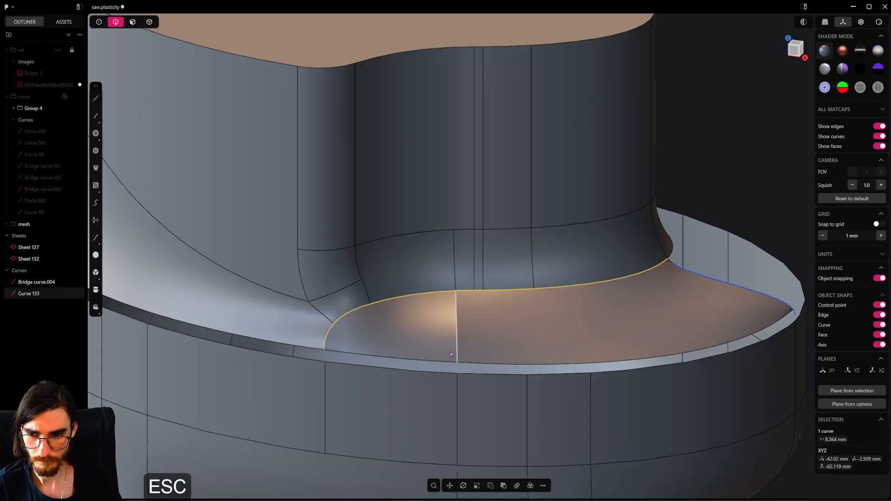
Step: Rebuild the duplicated notch curve using the # Points method
type("fre")
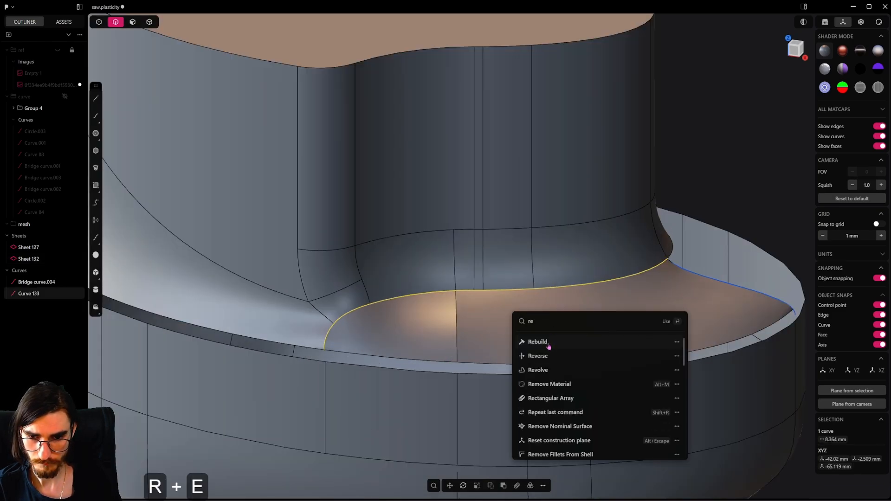
left_click(549, 343)
left_click(162, 440)
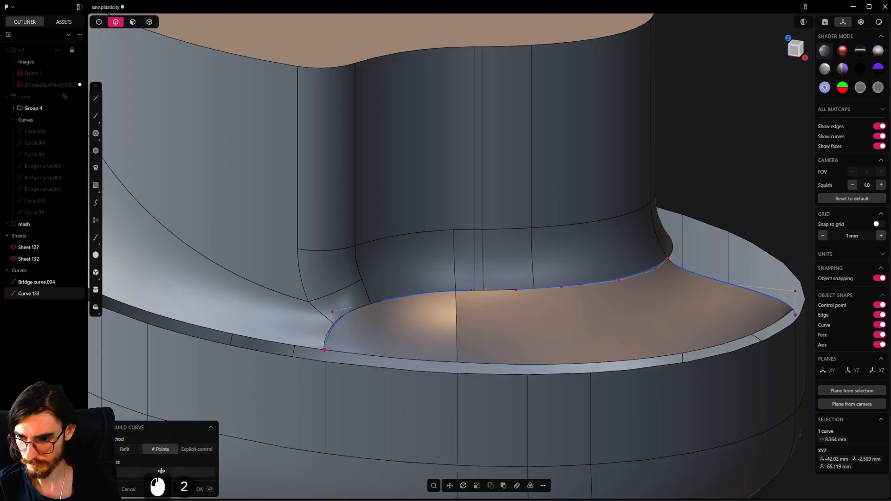
left_click(533, 309)
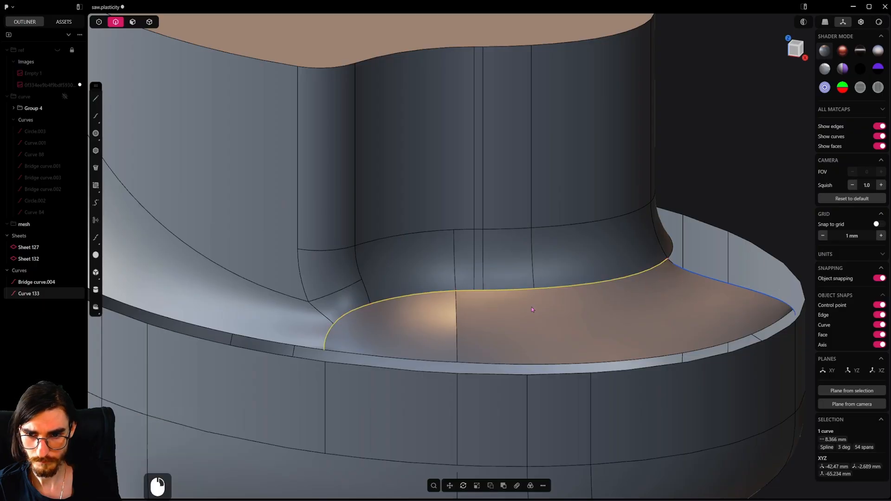
Step: Create a 0.16 mm pipe along the rebuilt notch curve, extending both ends slightly with Distance 2 at 1.017
key("p")
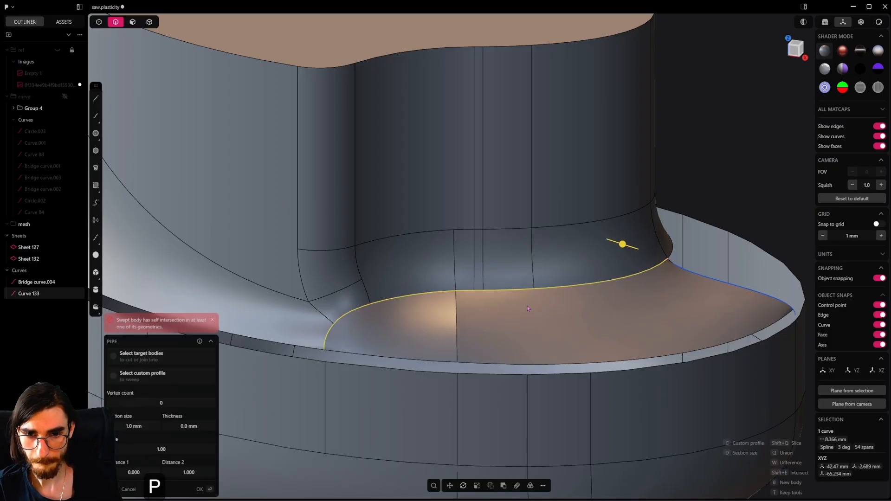
left_click_drag(621, 244, 680, 271)
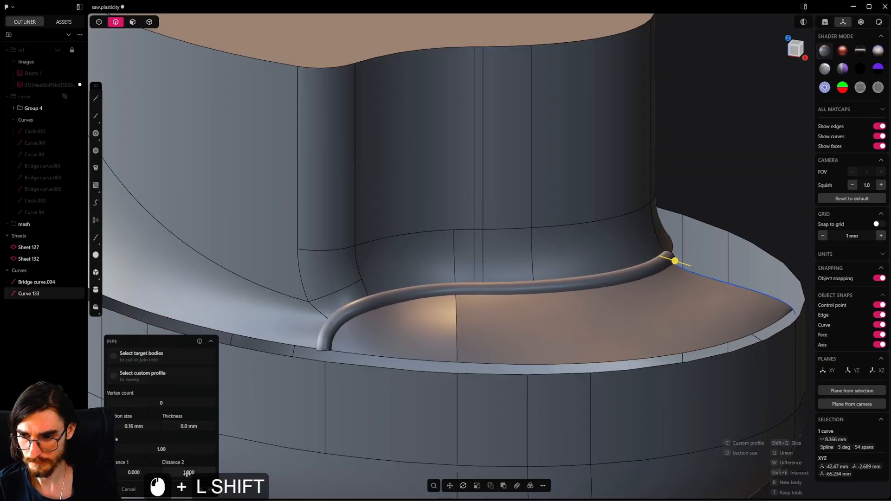
left_click_drag(187, 474, 190, 474, "shift")
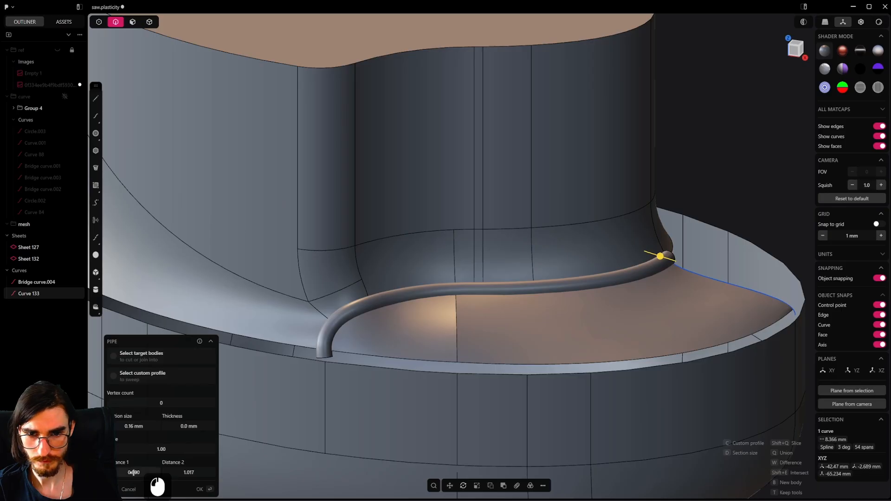
key("Return")
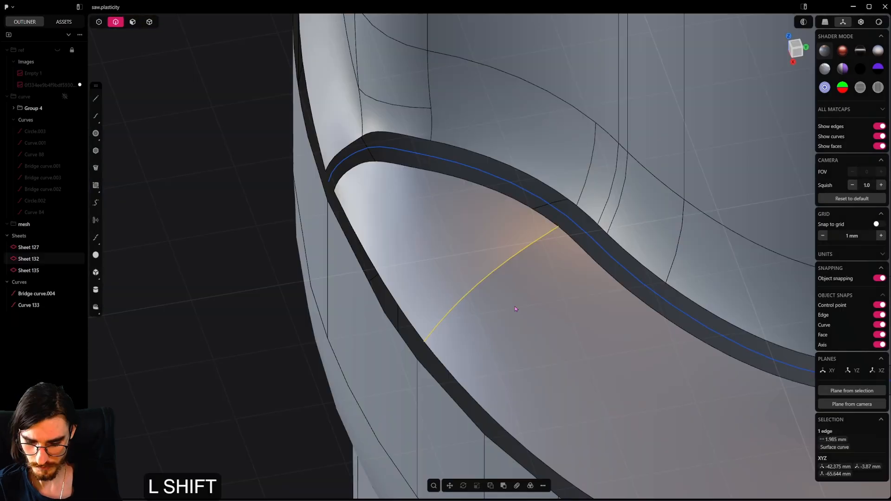
Step: Duplicate the seam edge between the two notch patch faces as a curve
key("shift+d")
left_click(530, 289)
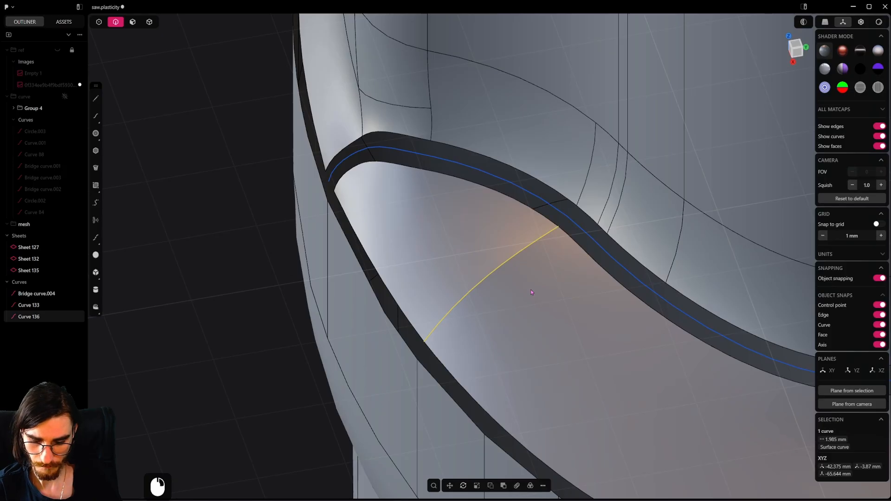
Step: Create a pipe along the duplicated seam curve between the two notch patch faces and delete that curve
key("p")
left_click_drag(532, 237, 557, 256, "shift")
right_click(544, 292)
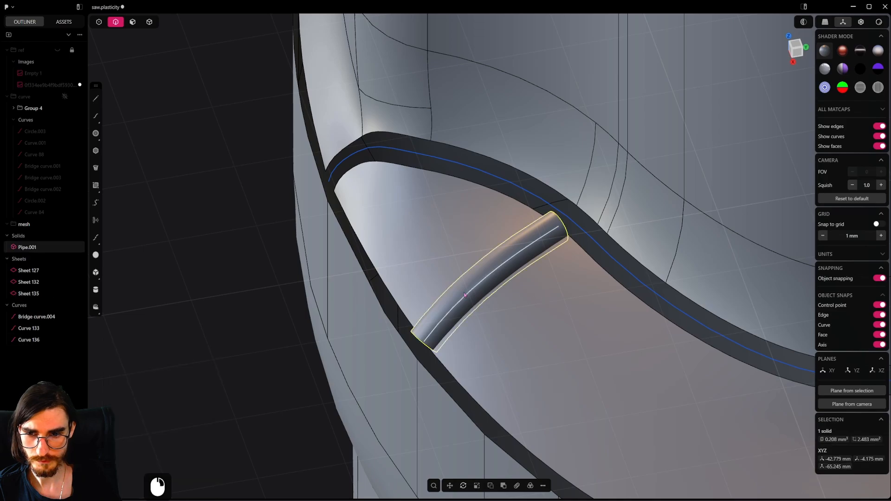
left_click(437, 327)
key("x")
middle_click_drag(437, 327, 487, 276)
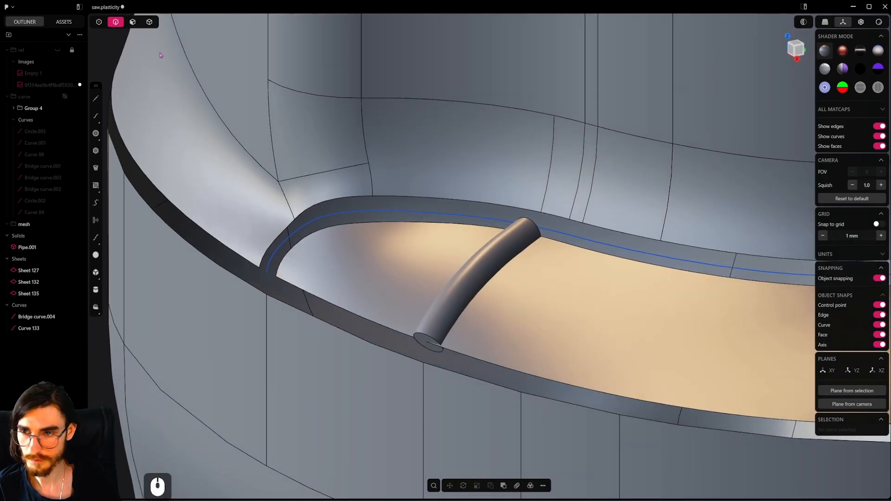
Step: Push both end faces of the seam pipe outward by about 0.08 mm so it reaches past the patch edges
left_click(133, 22)
left_click(429, 343)
middle_click_drag(485, 316, 469, 325)
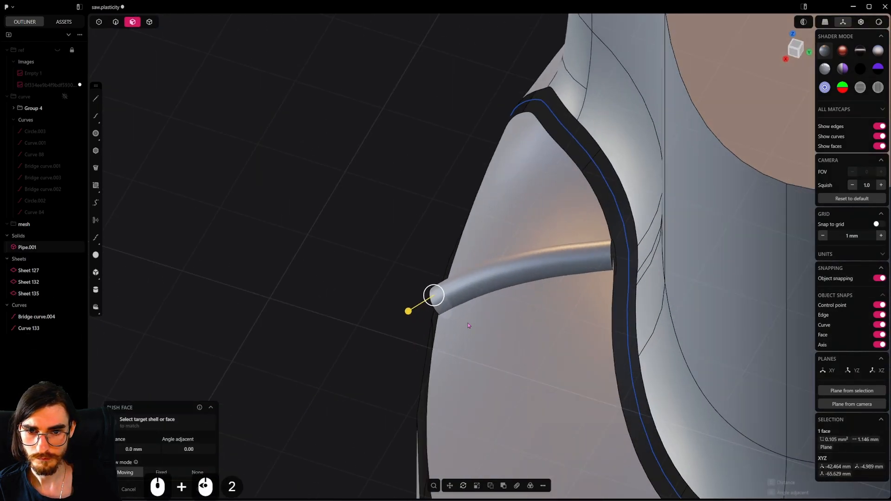
left_click(612, 251, "shift")
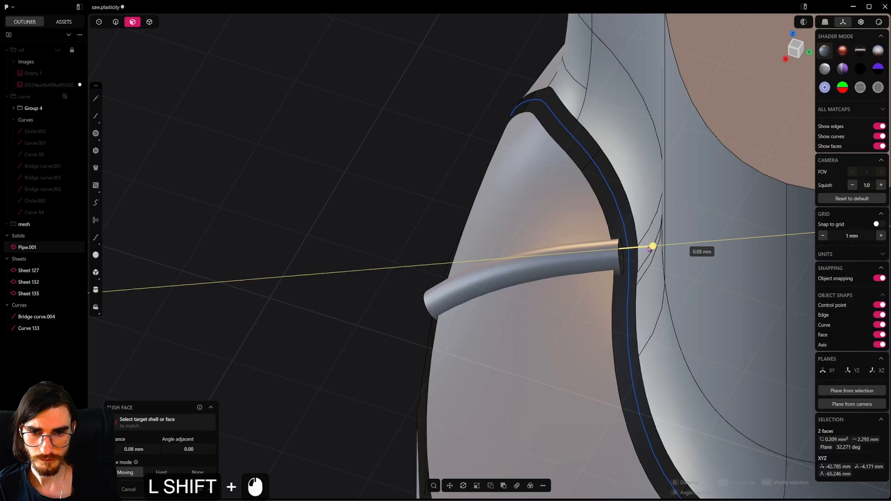
left_click_drag(648, 249, 649, 250)
middle_click_drag(589, 287, 485, 246)
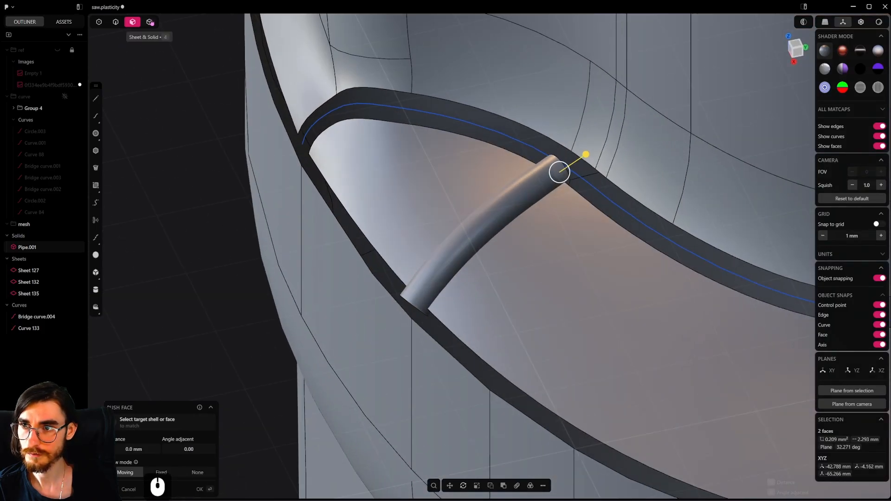
Step: Cut the notch patch with the seam pipe using a Boolean, splitting the patch into two sheets
left_click(525, 300)
left_click(494, 222, "shift")
key("q")
right_click(384, 138)
middle_click_drag(383, 138, 420, 118)
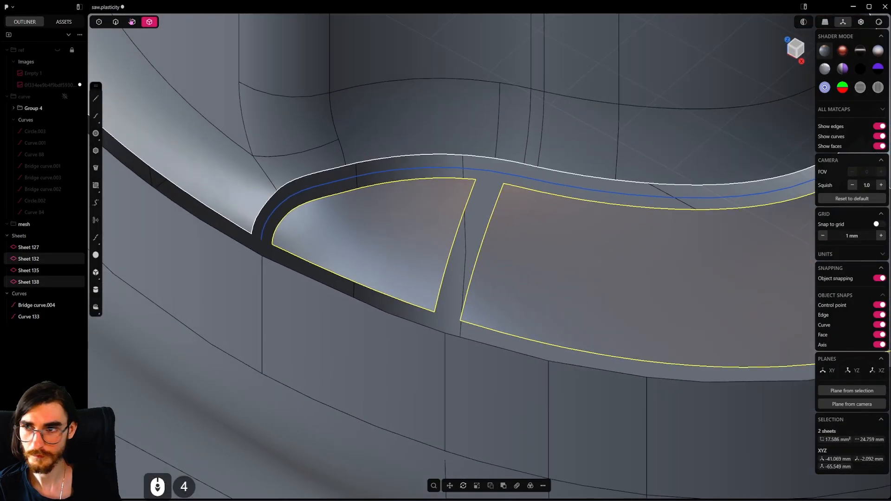
Step: Loft a blend strip between the two facing edges of the gap cut through the notch patch, cycling the loft's continuity
left_click(114, 24)
left_click(481, 246)
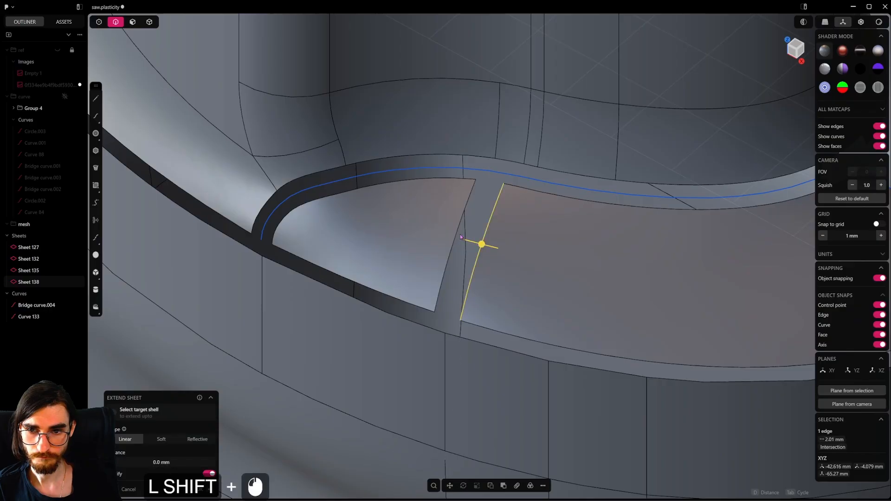
left_click(456, 234, "shift")
middle_click_drag(524, 247, 534, 204, "shift")
key("l")
key("Tab")
right_click(529, 261)
Step: Join the blend strip with both notch patch pieces into one sheet and check the shading with edge display temporarily off
left_click(148, 22)
left_click(458, 255)
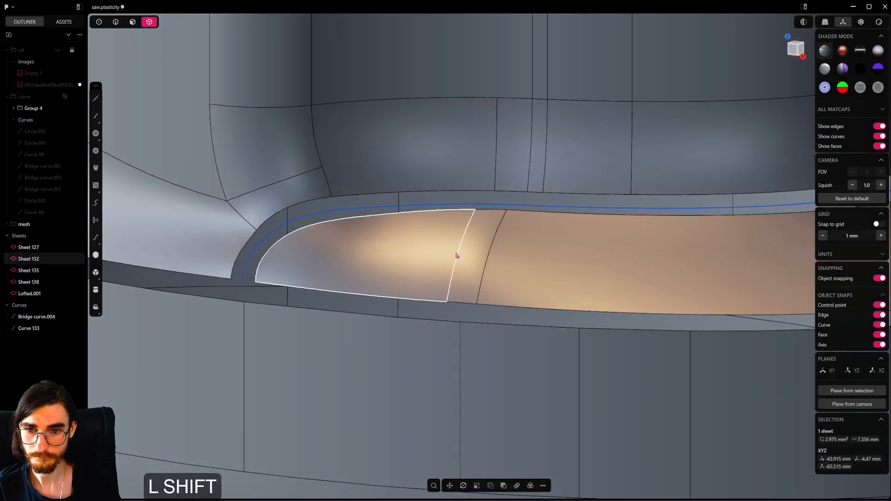
left_click(469, 258, "shift")
left_click(526, 261, "shift")
key("l")
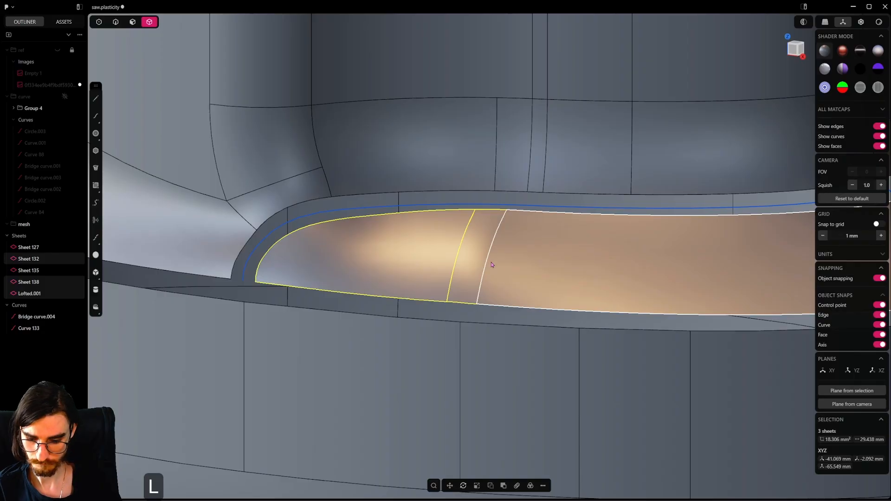
key("j")
key("shift+z")
scroll(480, 350, "down", 6)
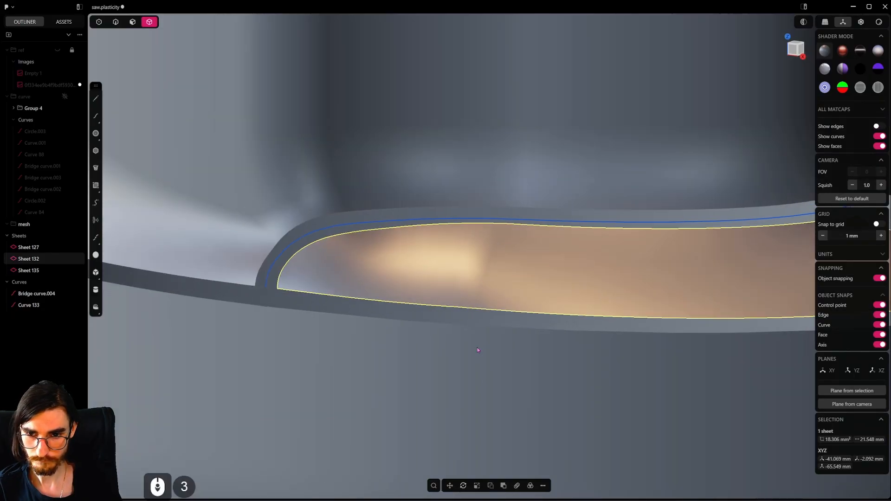
key("shift+z")
scroll(482, 288, "up", 4)
Step: Cut the rim wall vertically with isoparam lines in line with both sides of the notch gap
middle_click_drag(480, 289, 510, 365)
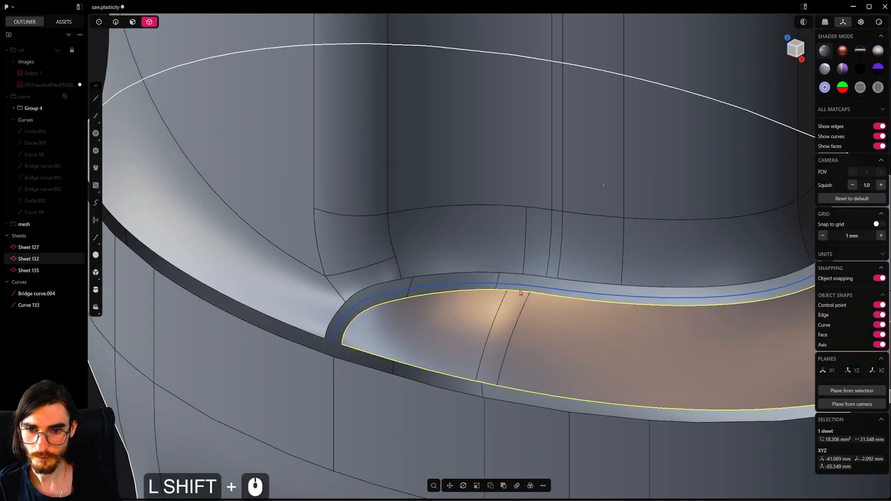
middle_click_drag(372, 351, 473, 321)
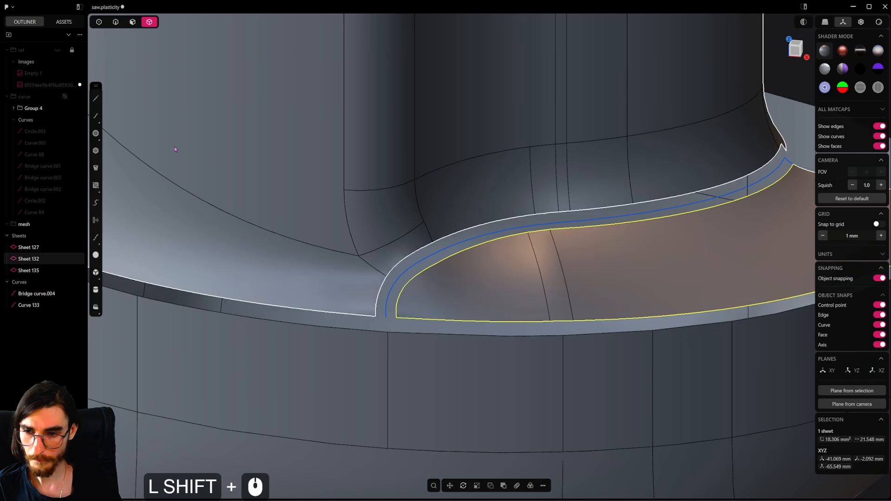
left_click(118, 22)
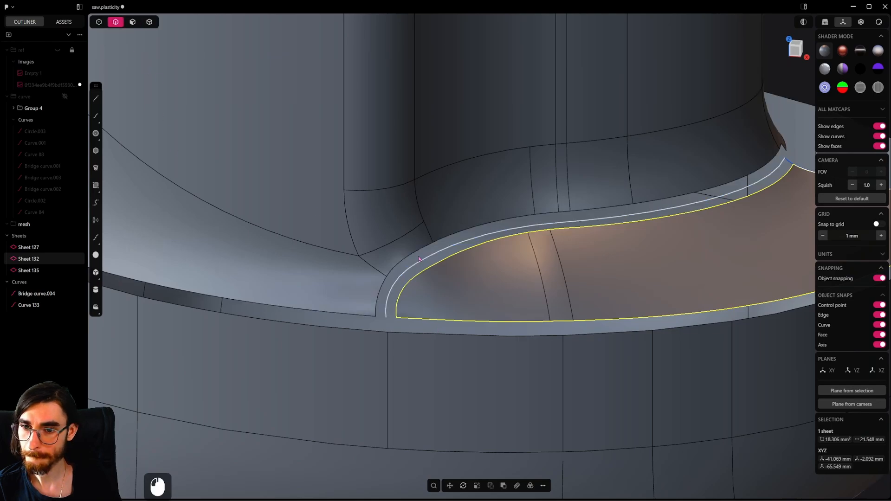
left_click(355, 336)
left_click(350, 316, "shift")
middle_click_drag(403, 348, 443, 277)
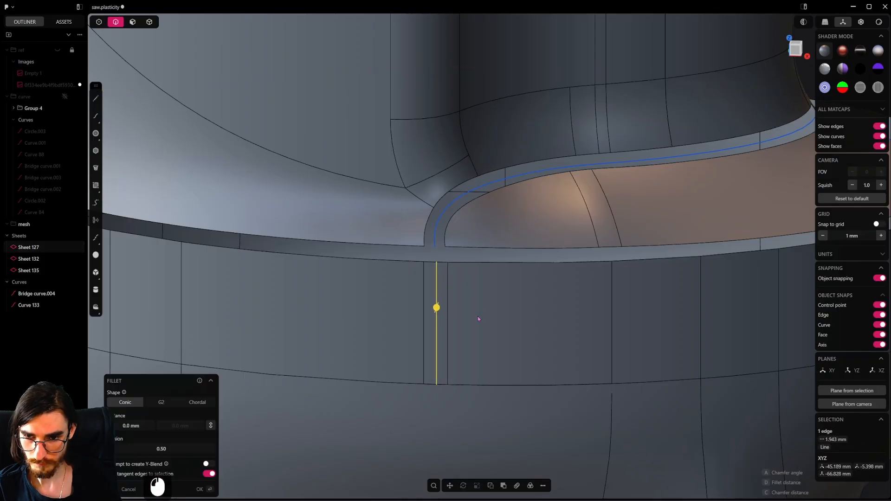
Step: Loft the rim gap beside the notch between the flare and the rim wall with G2 continuity
middle_click_drag(478, 316, 448, 267, "shift")
key("Tab")
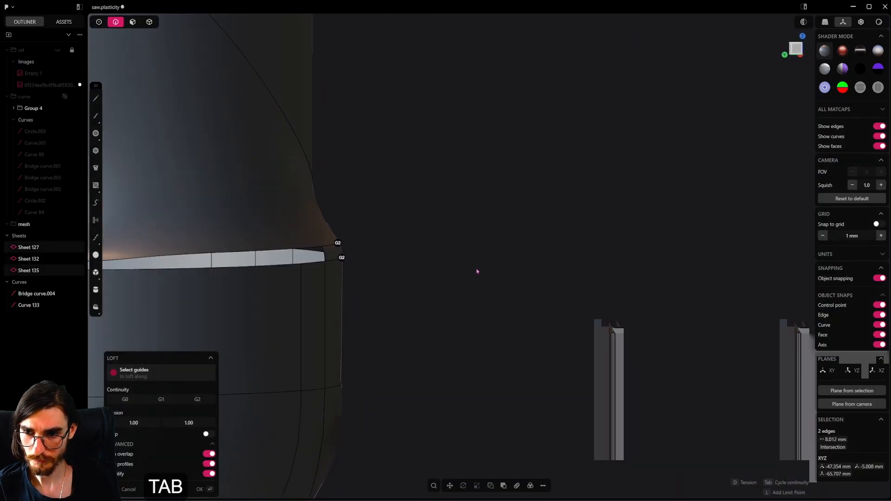
middle_click_drag(477, 271, 461, 269, "alt")
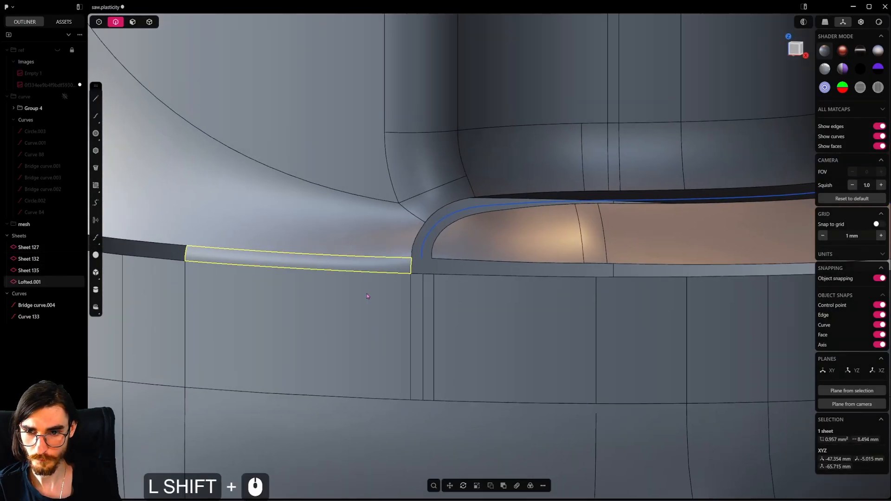
middle_click_drag(410, 288, 408, 276)
Step: Add further isoparam cuts and loft the rim gap below the notch patch section by section up to the open end
scroll(407, 276, "up", 3)
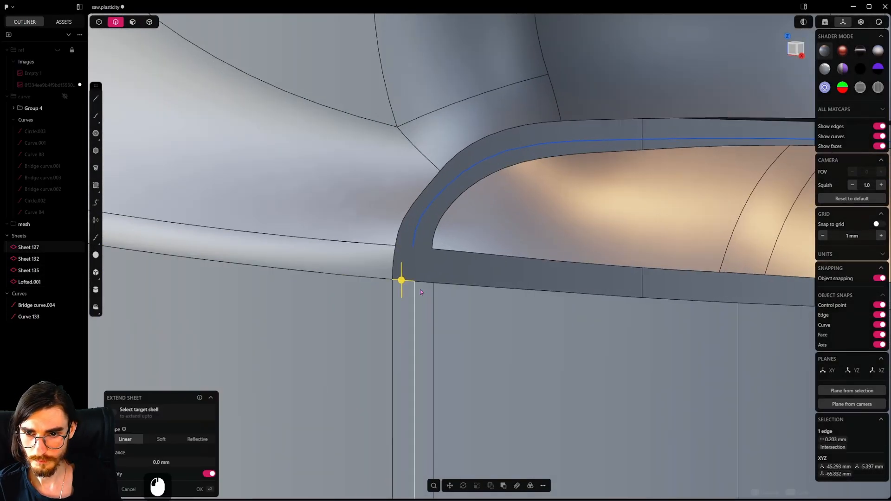
middle_click_drag(419, 289, 555, 260, "ctrl")
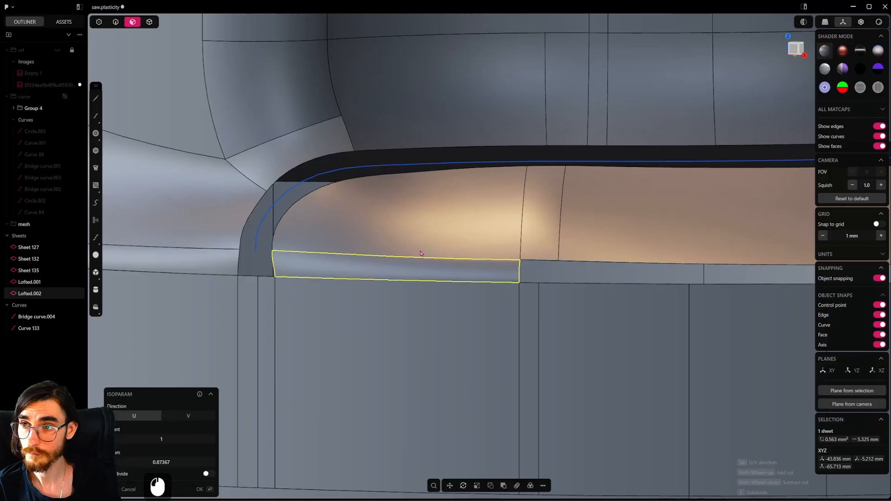
middle_click_drag(551, 284, 527, 304)
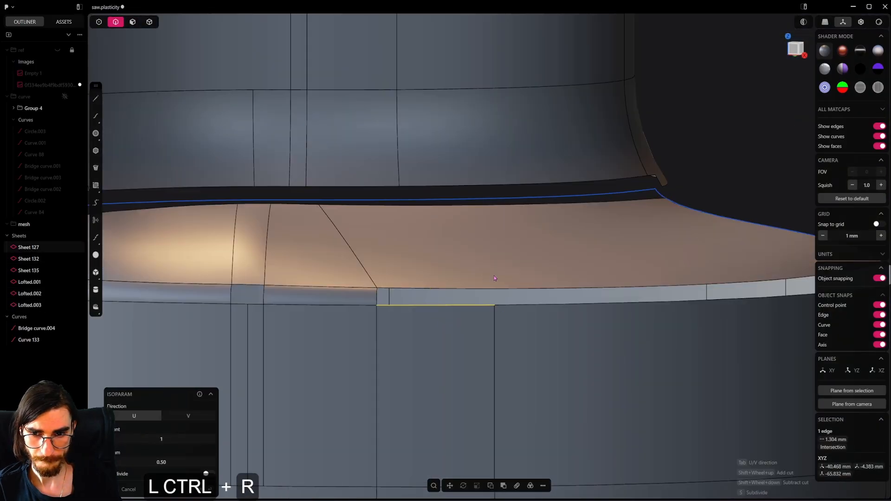
middle_click_drag(510, 324, 556, 293)
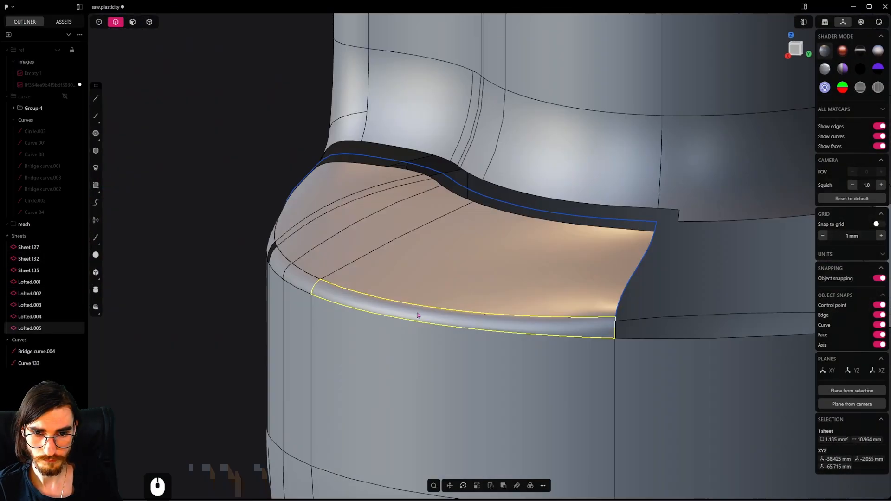
Step: Delete the longest rim loft, next to the patch's open end
middle_click_drag(417, 314, 513, 322)
key("3")
key("x")
key("x")
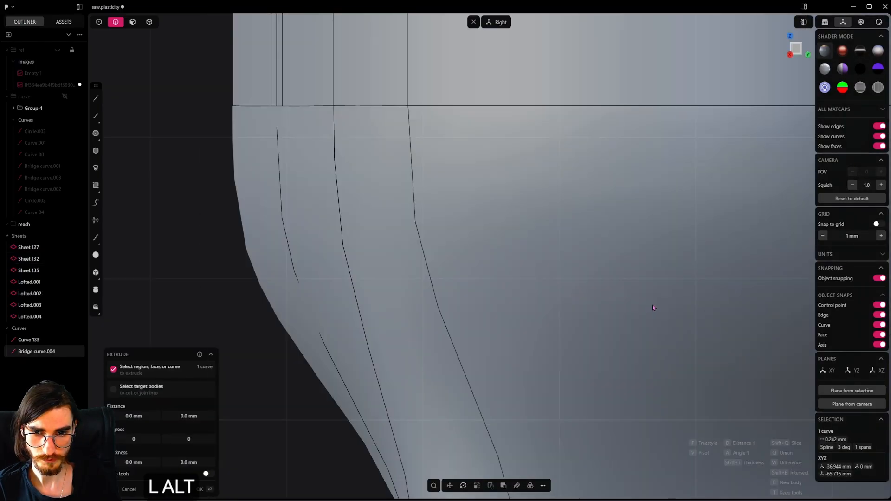
Step: Extrude the short bridge curve at the rim gap's open end into a straight helper sheet continuing past the patch
scroll(654, 308, "down", 19, "alt")
scroll(669, 185, "up", 3, "alt")
key("alt+v")
scroll(538, 283, "down", 12, "alt")
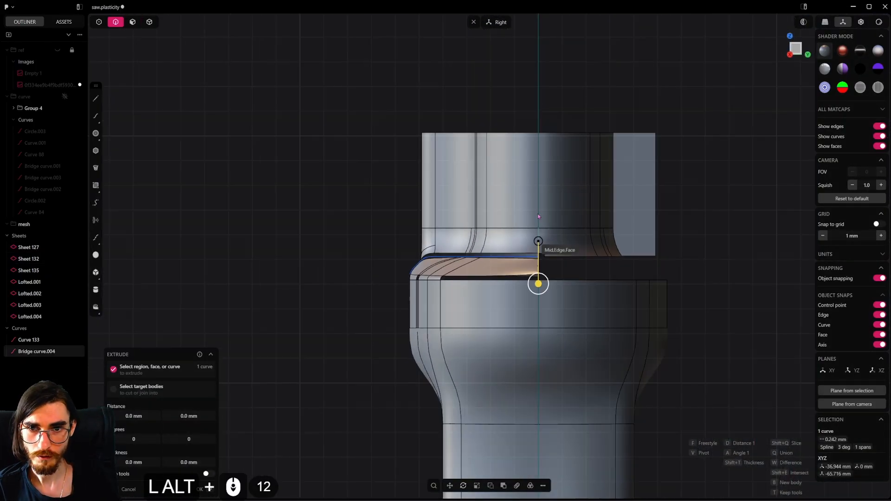
middle_click_drag(557, 140, 667, 197, "alt")
scroll(732, 253, "up", 15)
key("Escape")
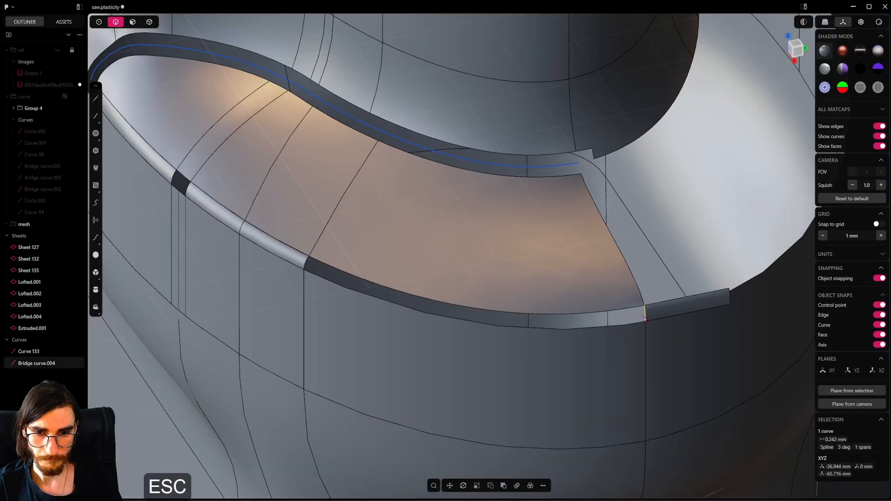
Step: Loft the long rim gap between the notch patch and the rim wall, using the gap's end edges as guides
left_click(325, 271, "shift")
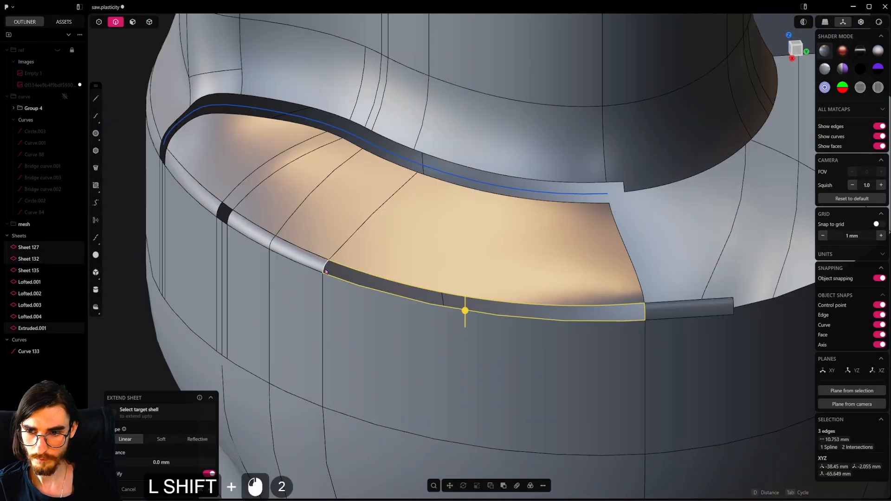
left_click(325, 272, "shift")
key("shift+j")
key("l")
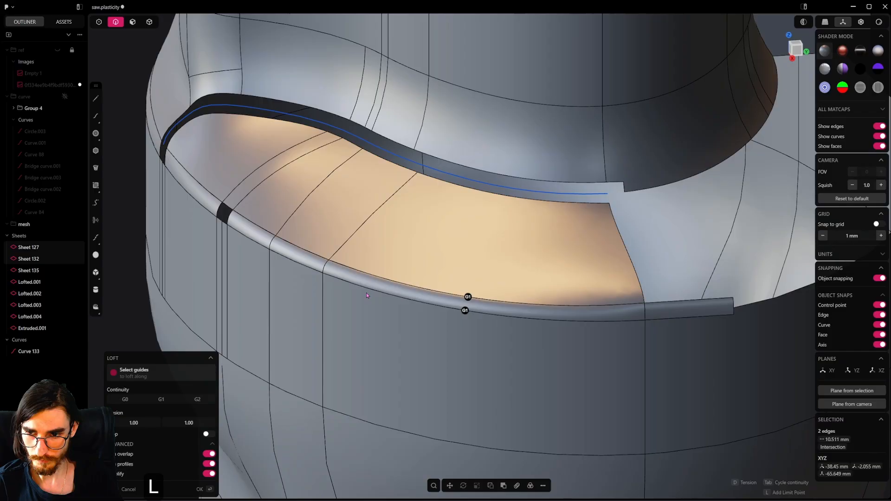
left_click(324, 267)
left_click(645, 311)
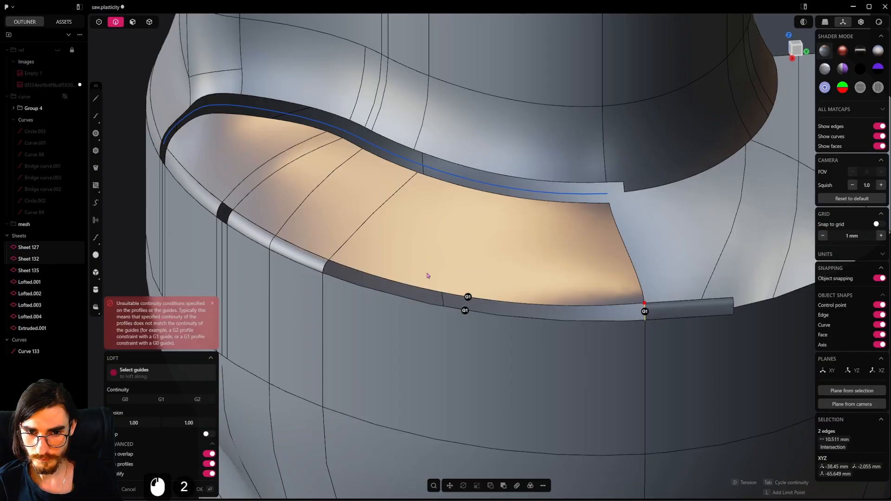
Step: Join the rim wall, the notch patch and the rim gap lofts into one sheet
scroll(181, 139, "down", 6)
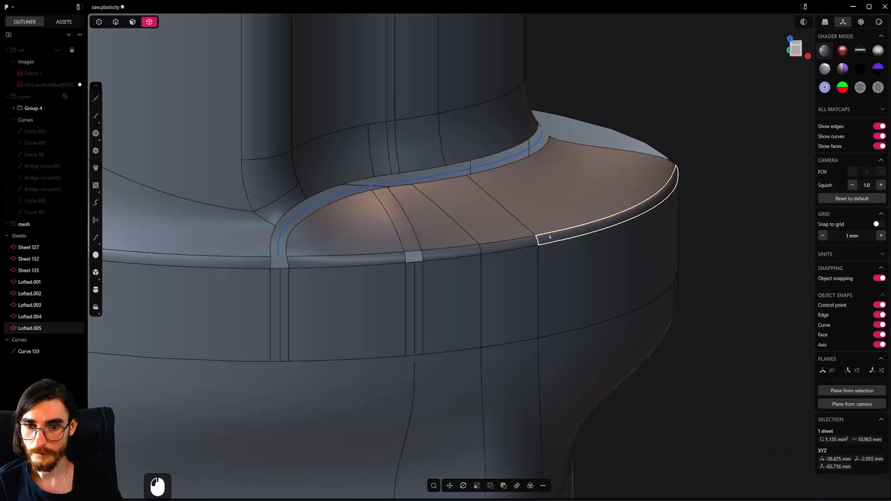
left_click(398, 299, "shift")
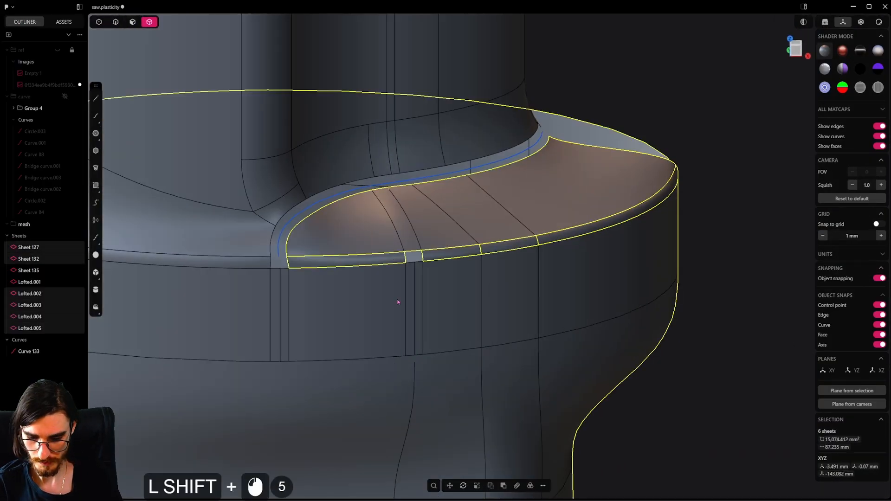
scroll(431, 342, "up", 5)
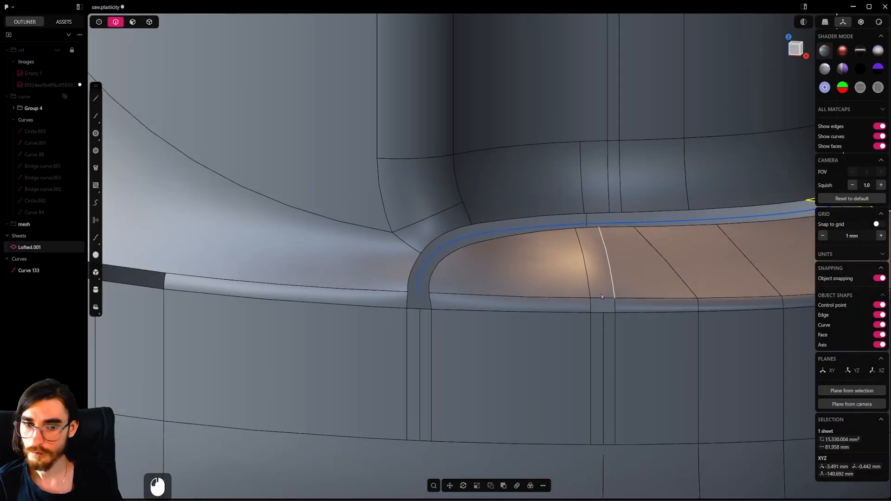
Step: Loft the first open sections of the gap along the curved corner, between the upper and lower surface edges
scroll(601, 294, "up", 5)
key("l")
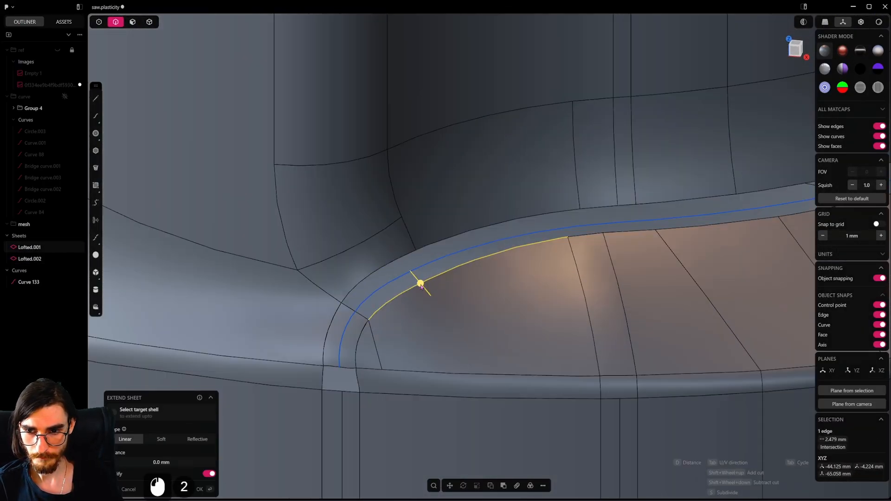
key("Return")
key("l")
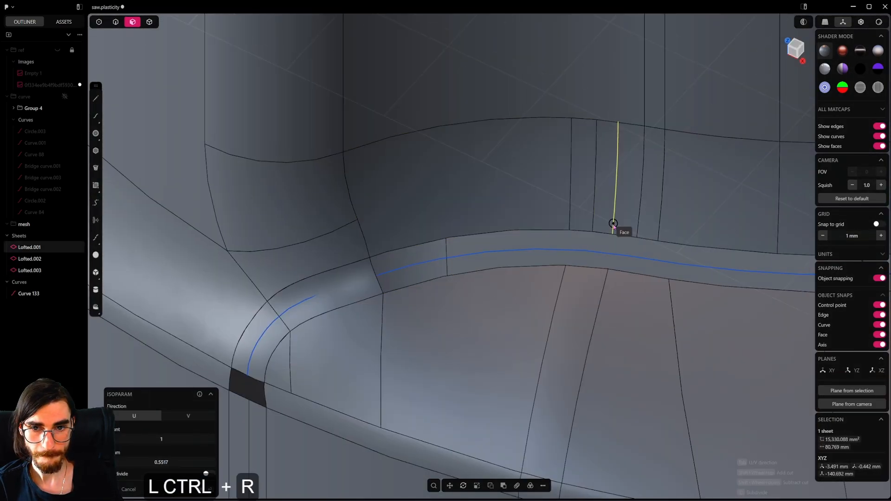
Step: Loft the next gap section between the upper wall blend and the lower face with G1 continuity at both edges
key("l")
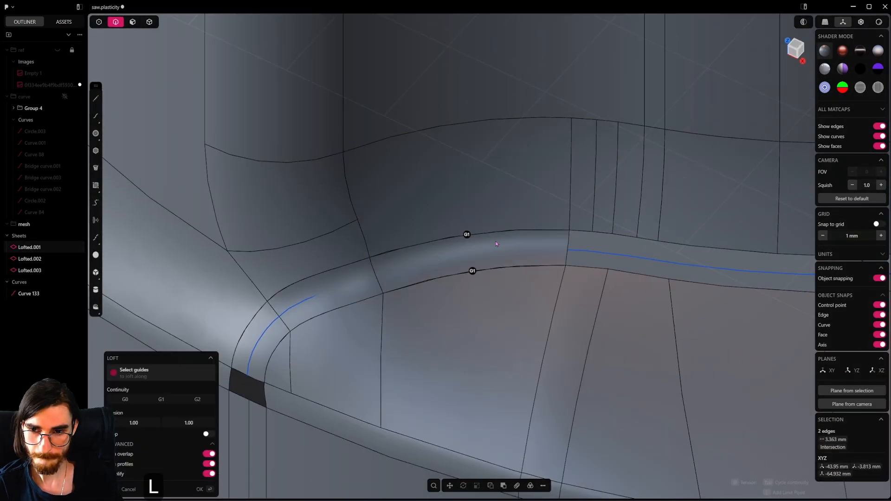
key("Tab")
key("Tab")
key("Tab")
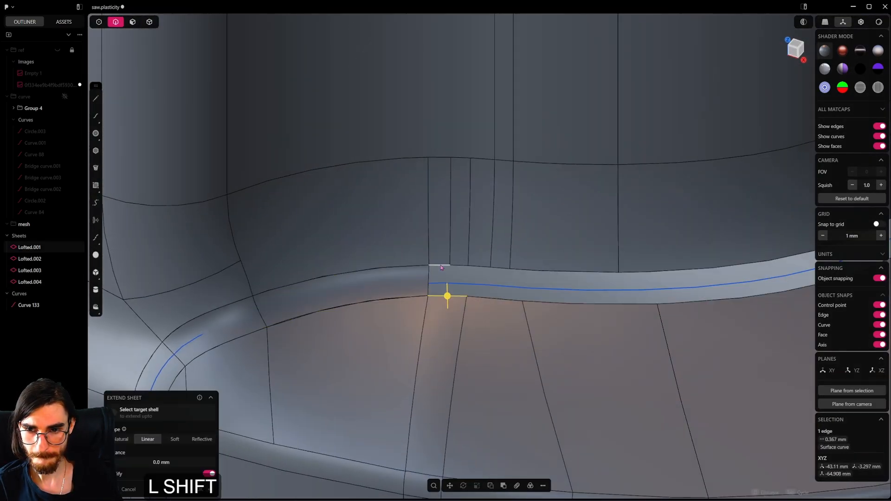
Step: Continue lofting the remaining gap sections to the far end, splitting the upper blend with isoparam edges to match the lower edges
key("l")
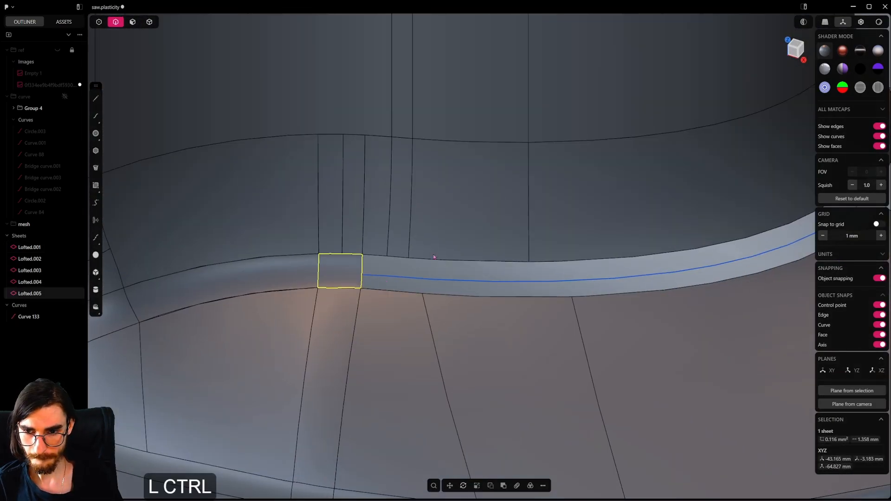
key("ctrl+r")
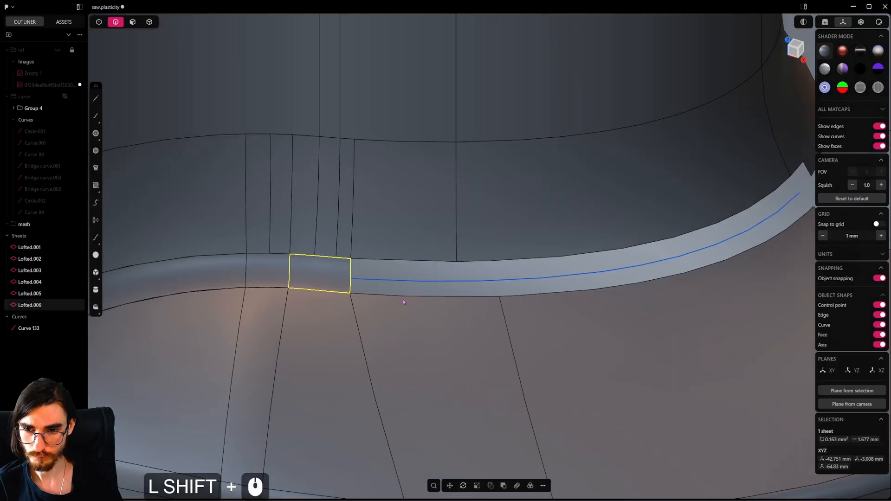
left_click(472, 297, "shift")
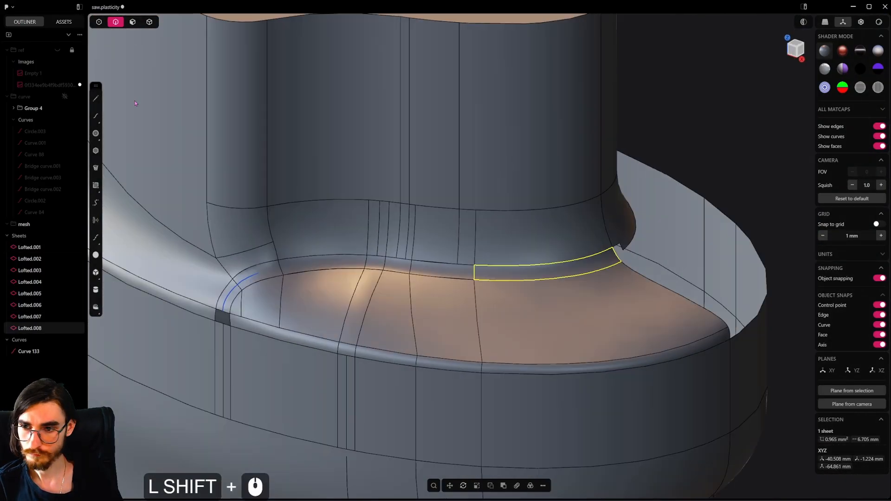
Step: Join the lofted strips to the main sheet and fill the small four-sided hole in the rim below the corner
key("4")
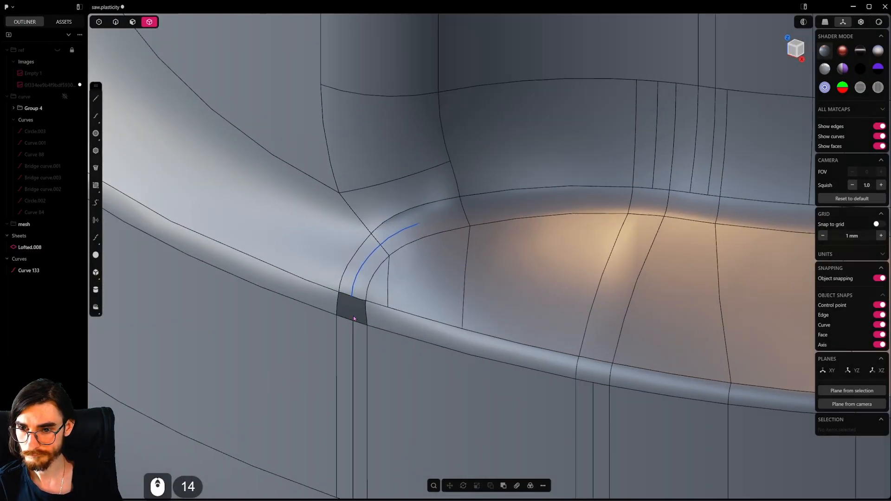
middle_click_drag(353, 315, 143, 171)
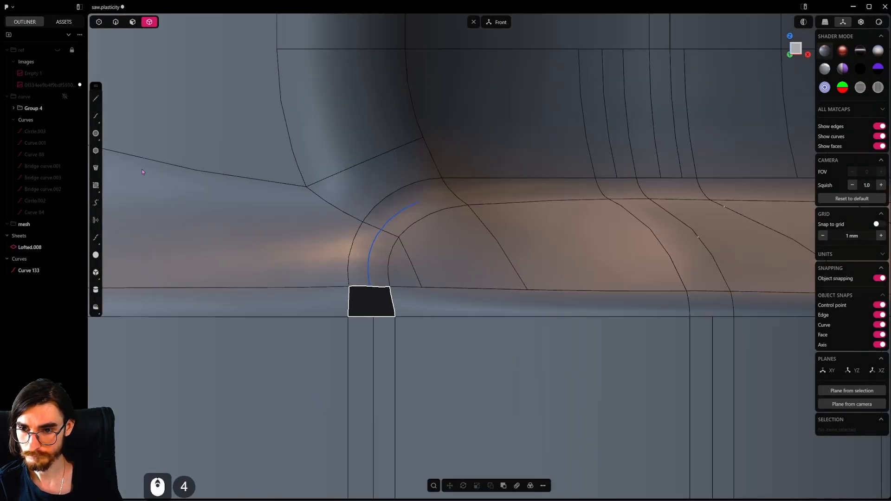
left_click(393, 301, "alt")
scroll(402, 310, "down", 6)
middle_click_drag(403, 310, 438, 267)
Step: Delete the guide curve running along the blend and fill the four-edged hole beneath it at the corner
left_click(438, 263)
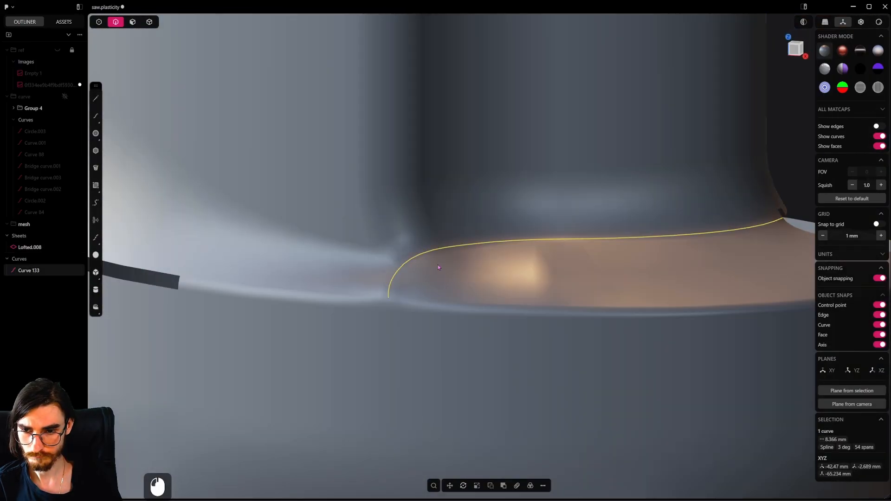
key("x")
left_click(471, 250, "alt")
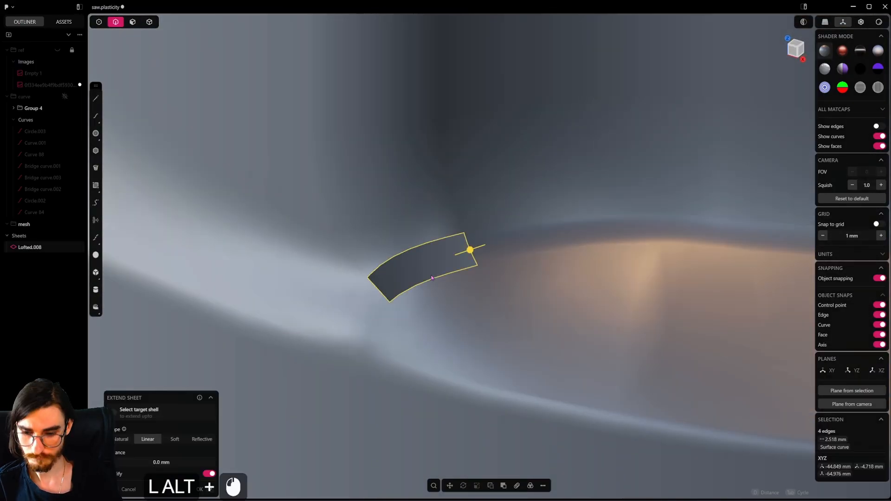
key("Return")
Step: Loft the short rim section beside the finished strip between its upper and lower edges, with G1 continuity
scroll(459, 300, "down", 12)
middle_click_drag(459, 299, 488, 301)
scroll(488, 300, "up", 4)
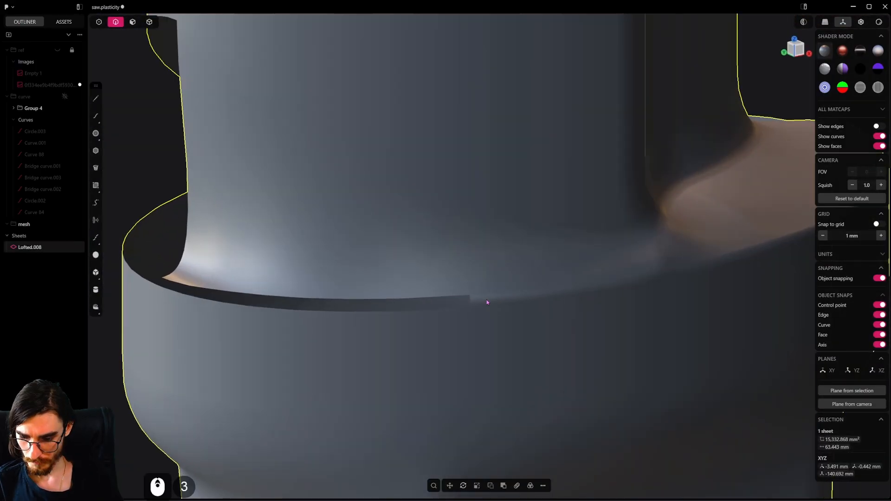
left_click(423, 301)
left_click(392, 301)
left_click(431, 298)
left_click(435, 315)
key("l")
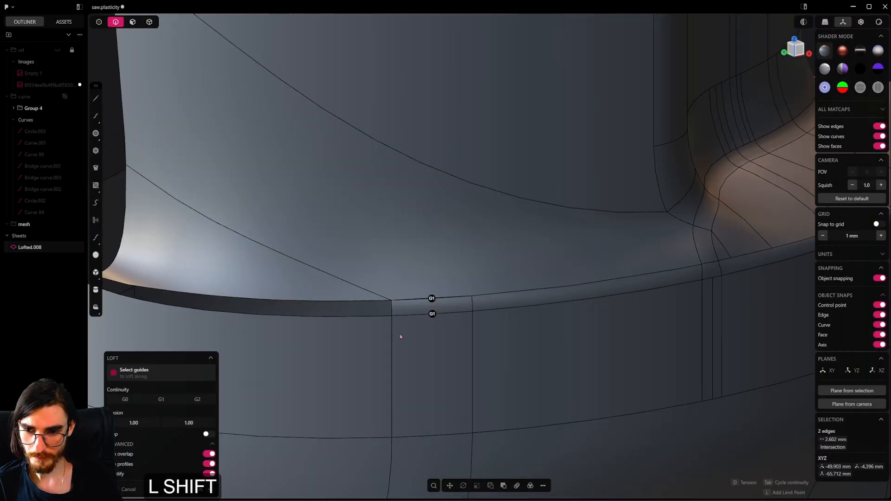
middle_click_drag(401, 336, 471, 342, "shift")
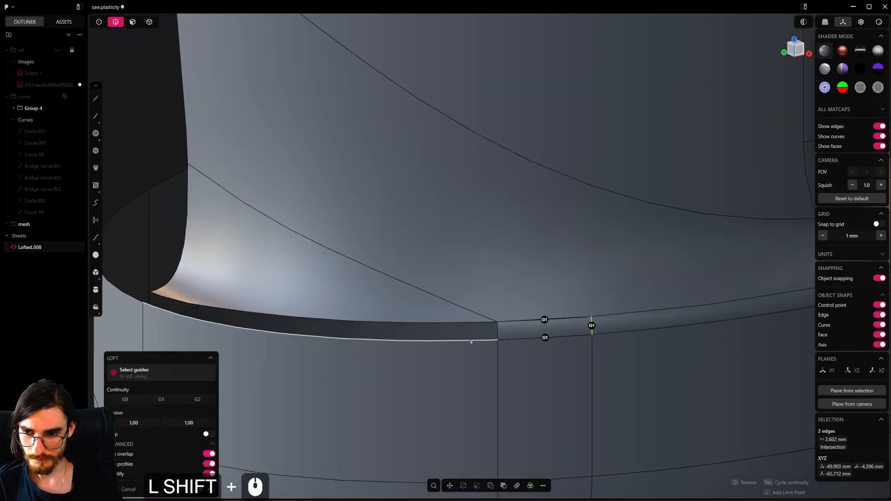
right_click(471, 342)
Step: Loft the long remaining rim gap up to the symmetry plane between its upper and lower edges, with G1 continuity
middle_click_drag(408, 314, 491, 312)
left_click(493, 313)
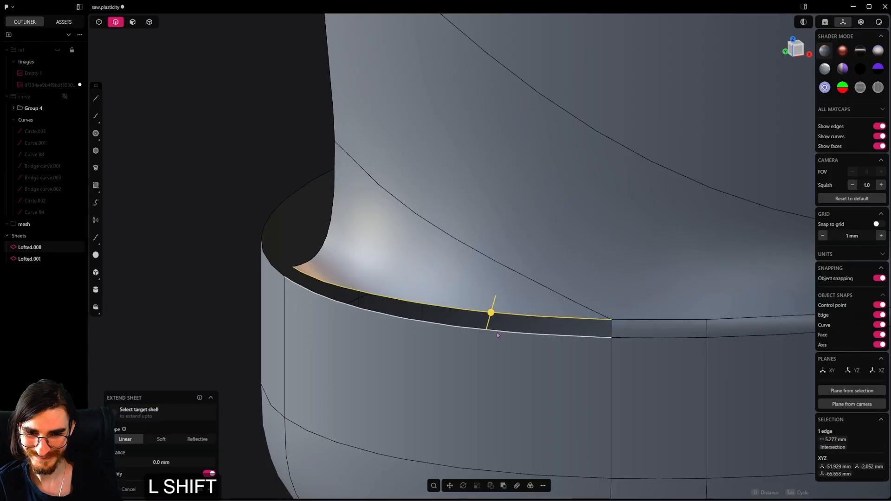
left_click(498, 333, "shift")
key("shift+l")
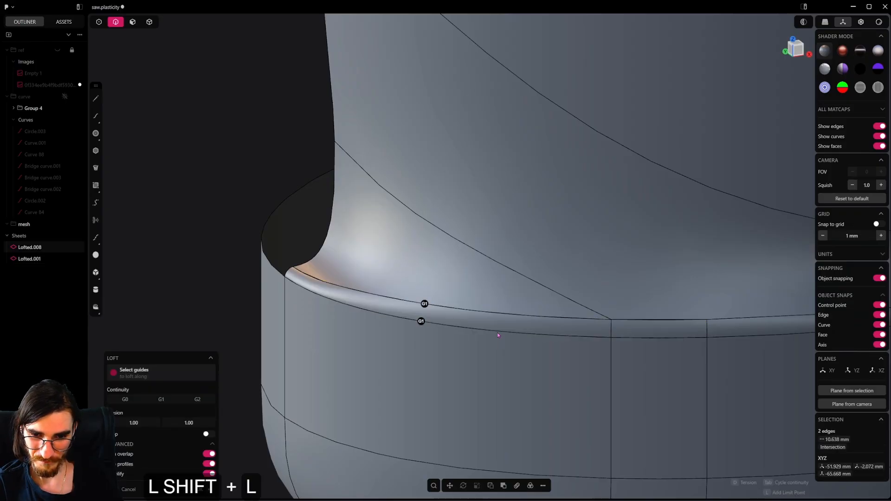
right_click(520, 359)
Step: Join the main sheet and the two rim lofts into a single sheet
middle_click_drag(443, 331, 464, 326)
scroll(464, 327, "down", 10)
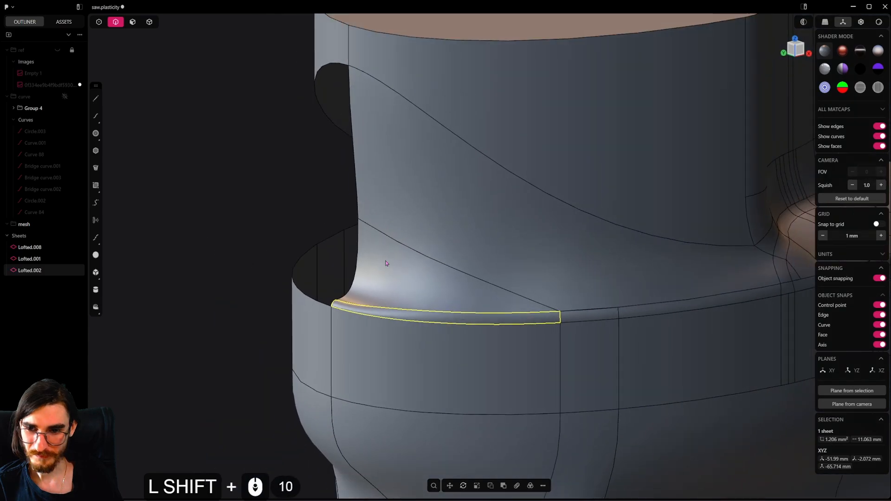
left_click(150, 22)
left_click(461, 260)
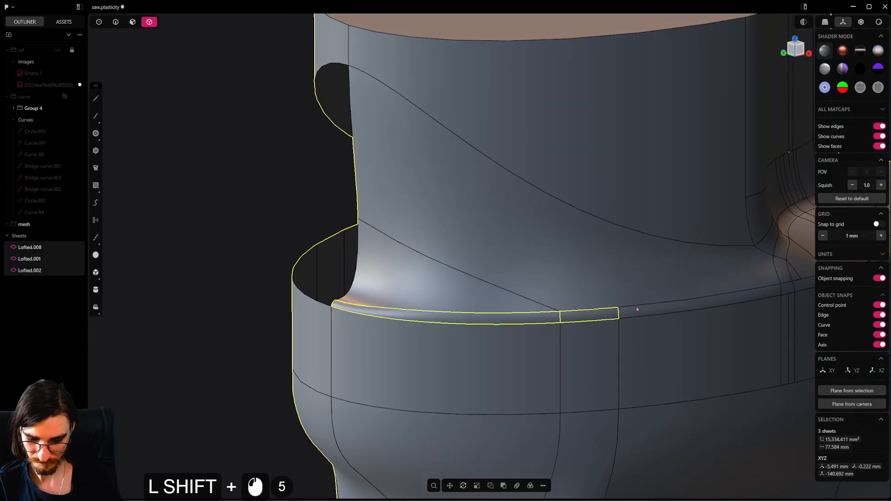
key("j")
Step: Mirror the joined half body across its lengthwise centre plane, cutting down the mirror plane, to complete the full shape
middle_click_drag(637, 309, 489, 273)
scroll(548, 326, "down", 5)
scroll(490, 273, "down", 4)
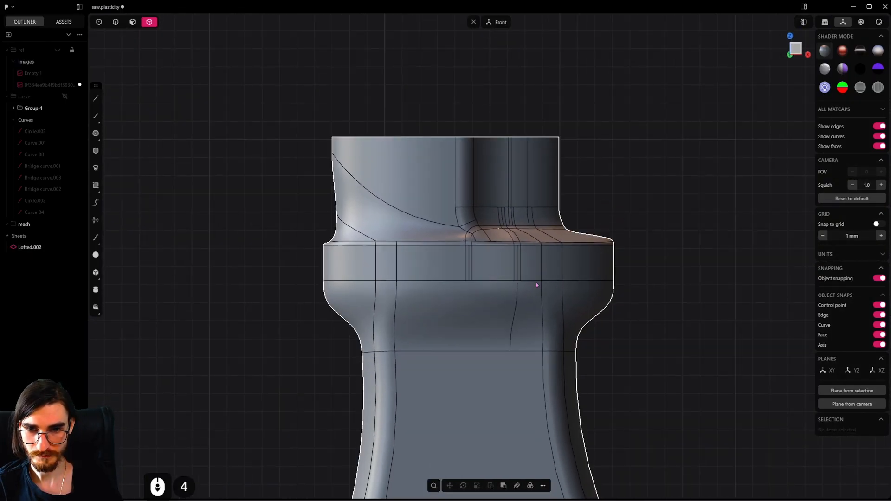
middle_click_drag(408, 295, 509, 309)
scroll(488, 306, "down", 5)
left_click(472, 316)
scroll(509, 310, "down", 6)
scroll(510, 309, "down", 13)
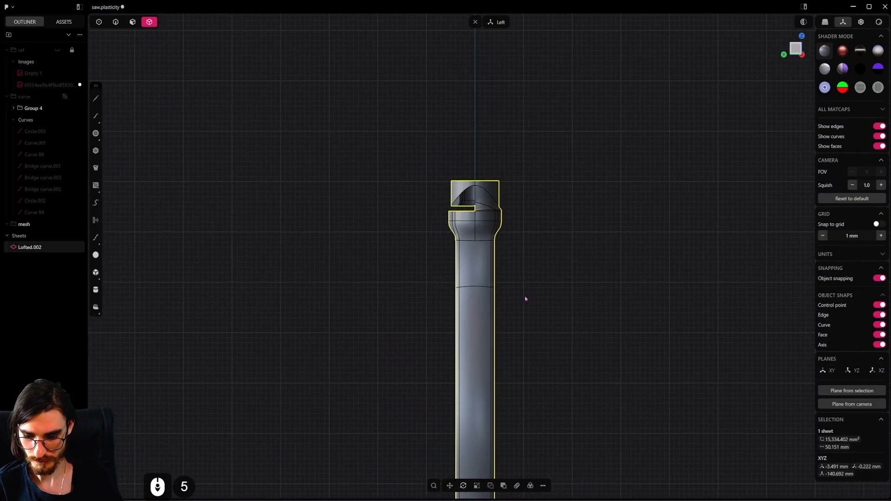
key("alt+x")
scroll(500, 382, "down", 17)
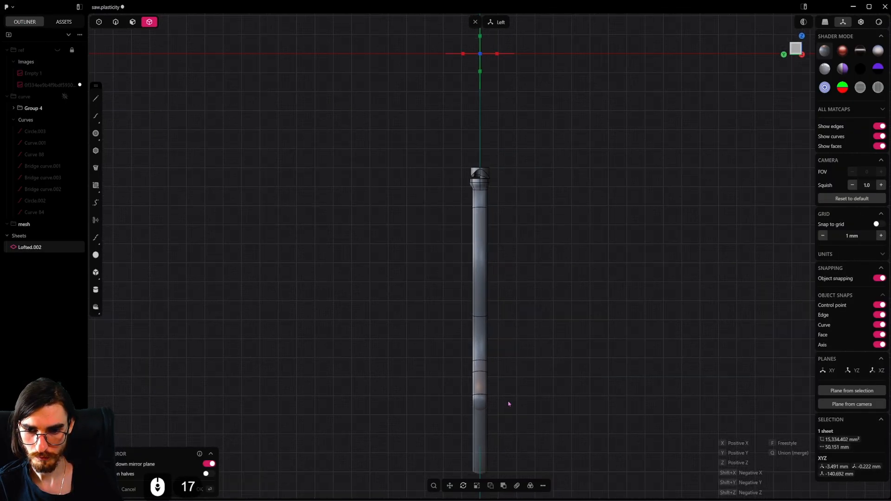
middle_click_drag(520, 189, 522, 230, "shift")
scroll(526, 270, "up", 8)
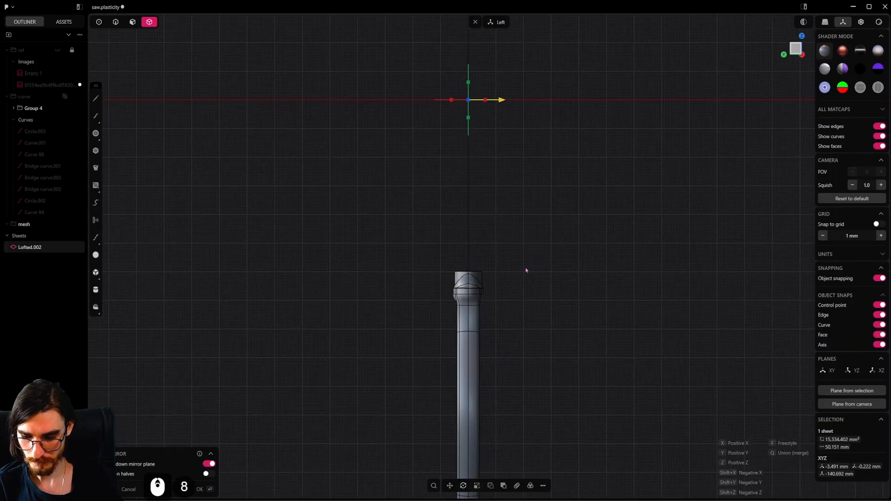
key("Return")
Step: Examine the shading along the mirrored centre seam, the collar blend and the neck with edge display off
scroll(526, 270, "up", 20)
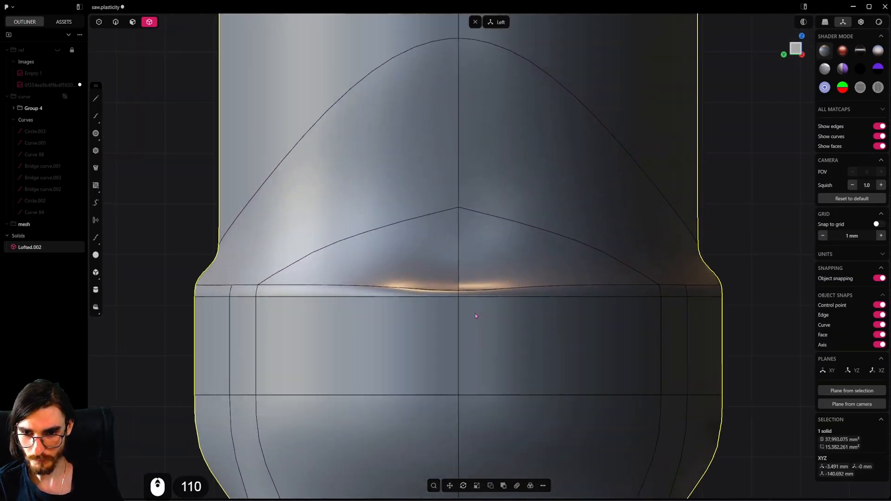
scroll(475, 314, "up", 5)
middle_click_drag(471, 314, 439, 317)
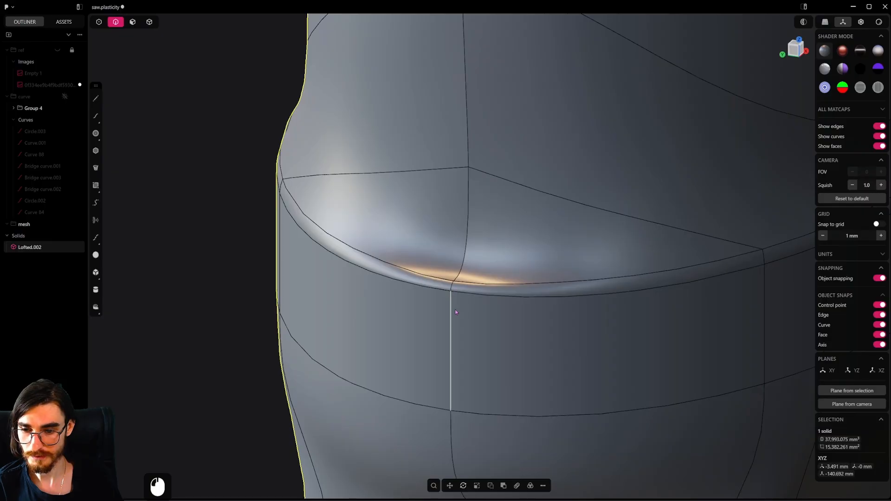
key("grave")
scroll(455, 293, "up", 13)
middle_click_drag(452, 262, 485, 278)
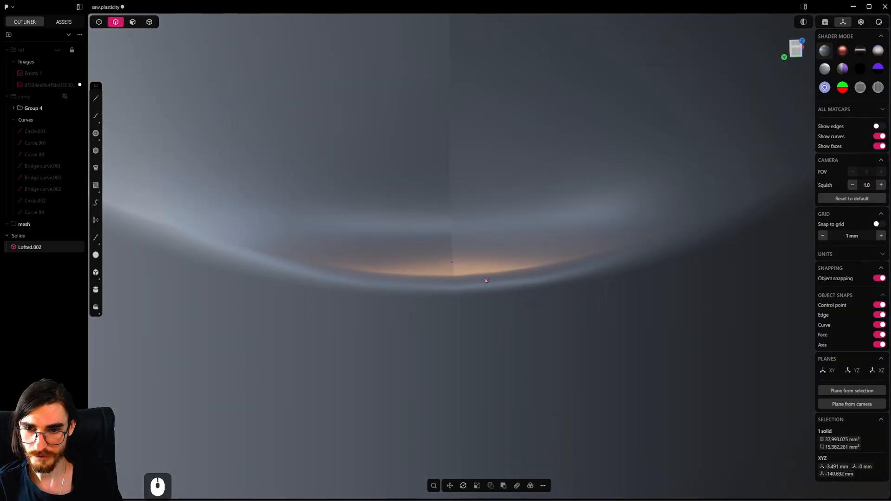
scroll(486, 279, "down", 20)
scroll(498, 227, "down", 5)
middle_click_drag(481, 143, 507, 203, "shift")
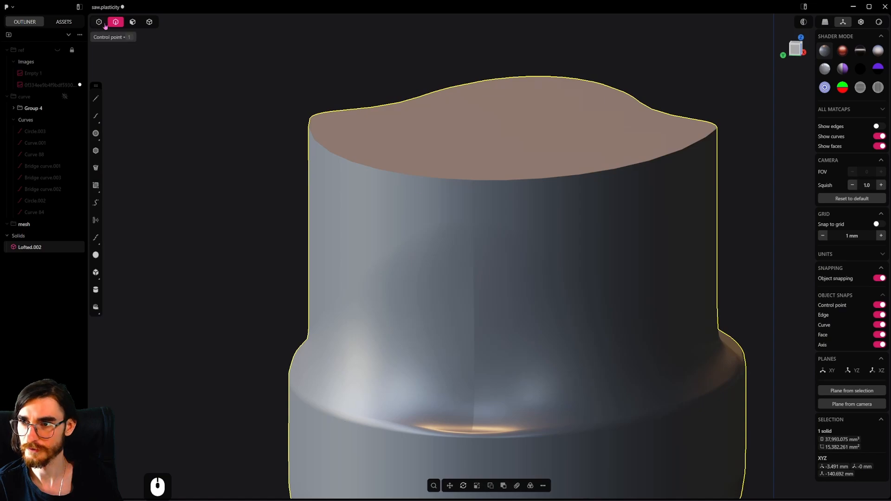
key("2")
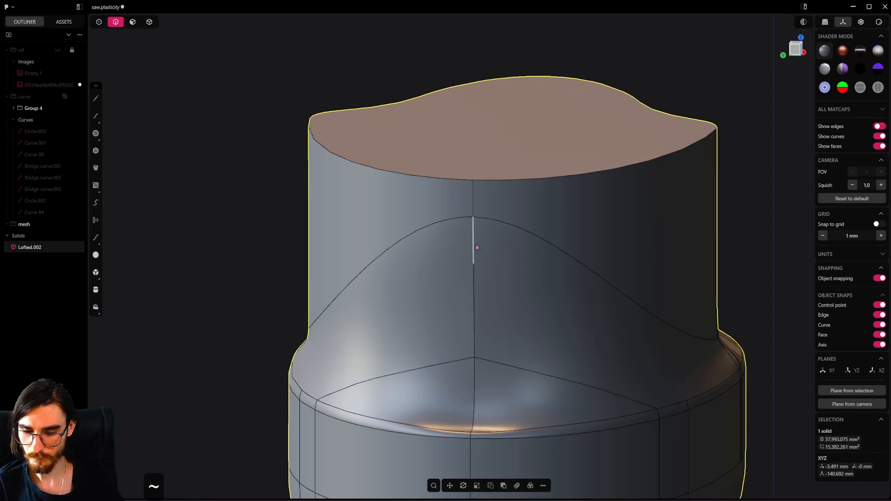
scroll(489, 364, "up", 2)
key("ctrl+r")
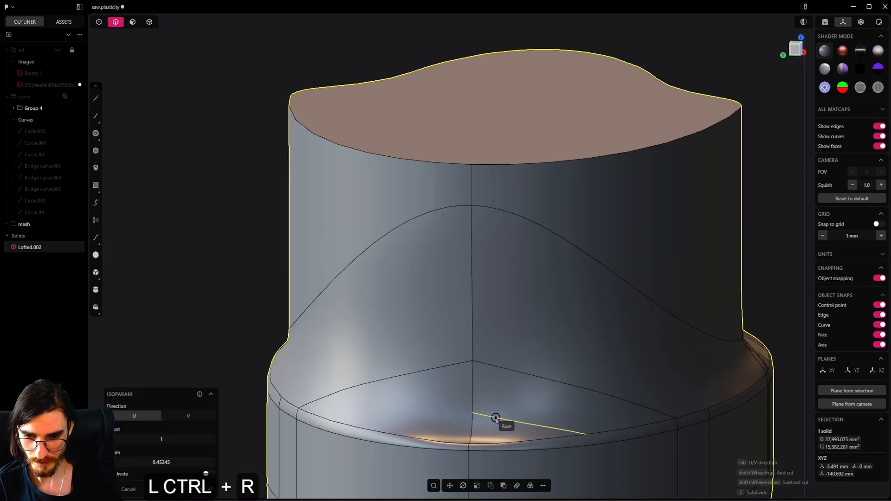
key("Tab")
key("Escape")
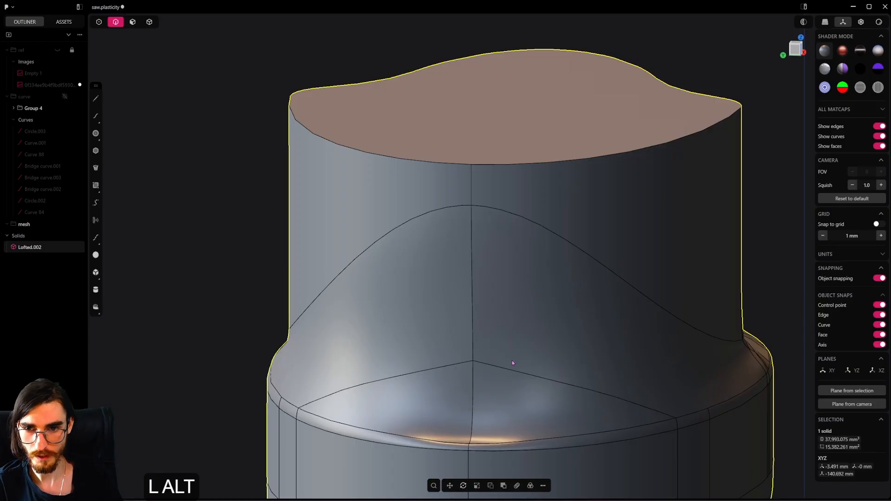
Step: In the left view, draw a vertical line about 7.16 mm long beside the centre seam, from the neck's top edge past the rim
middle_click_drag(513, 362, 583, 357, "alt")
scroll(492, 335, "down", 2)
left_click(474, 274)
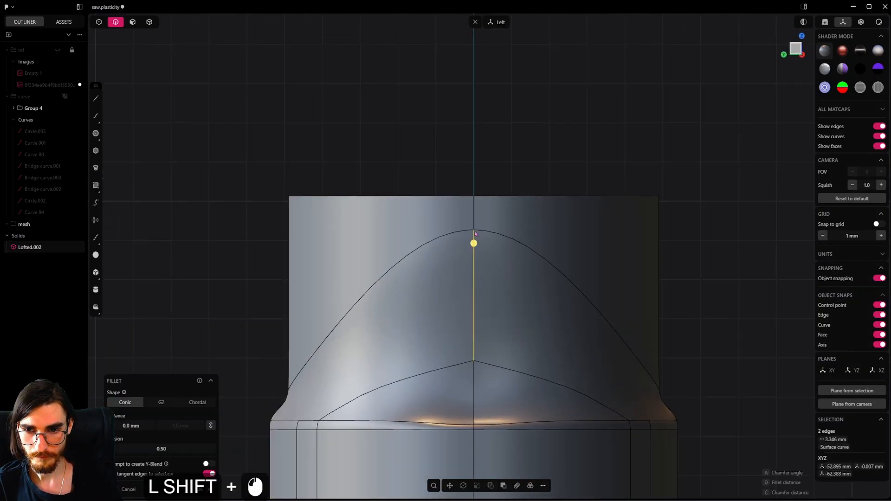
left_click(475, 390, "shift")
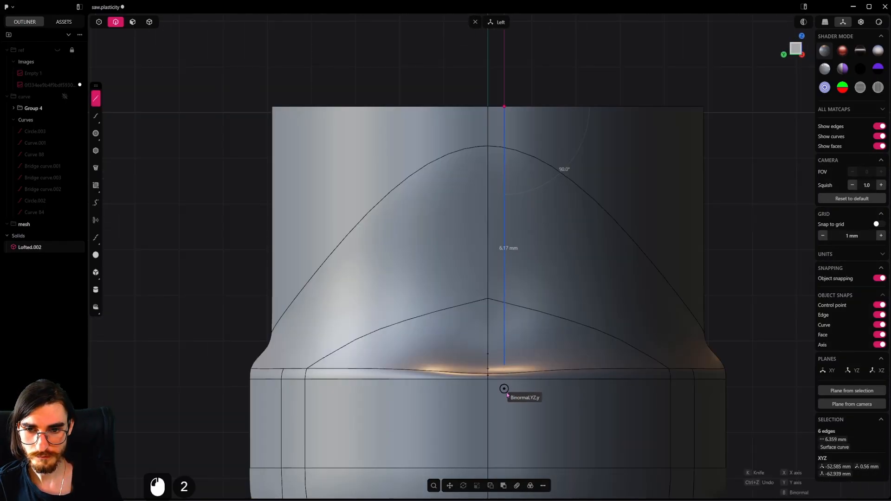
left_click(505, 434)
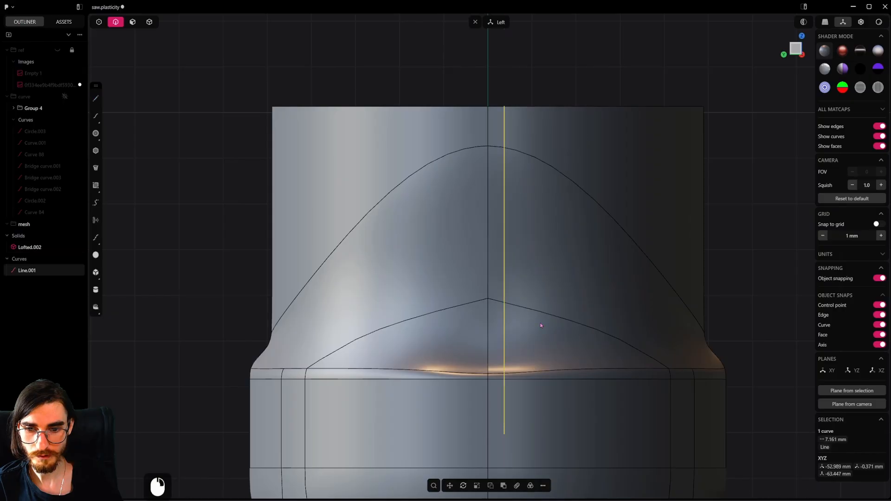
Step: Imprint the vertical line onto the solid using the Vector method
key("shift+i")
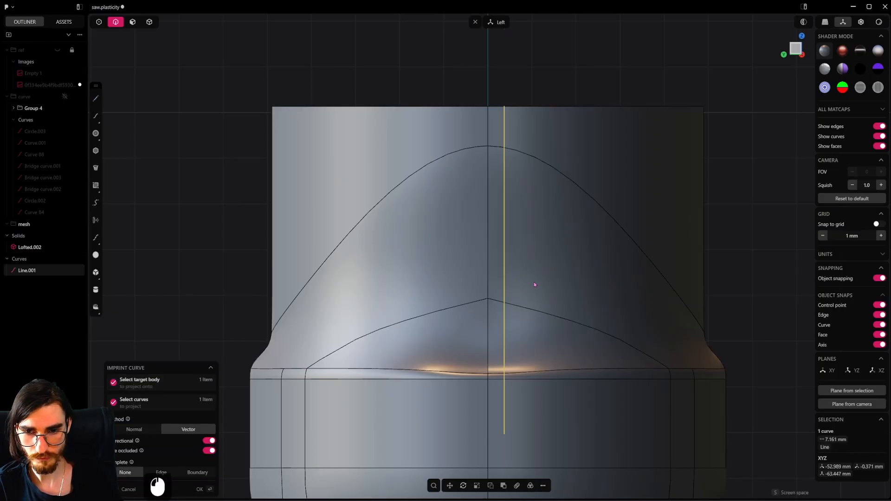
left_click(535, 283)
scroll(536, 284, "down", 6)
middle_click_drag(539, 302, 525, 281)
Step: Delete the drawn line curve, leaving its imprinted edges on the solid
left_click(513, 284)
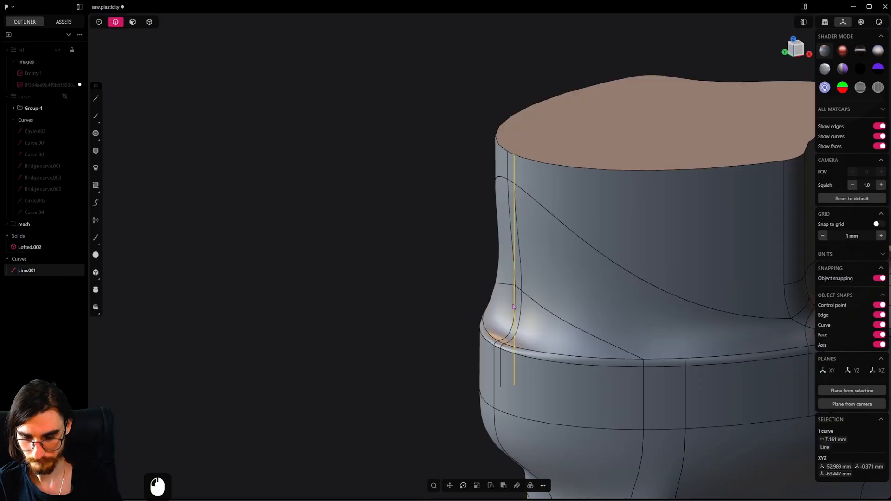
scroll(504, 322, "up", 5)
key("x")
middle_click_drag(497, 357, 528, 322)
scroll(543, 316, "down", 5)
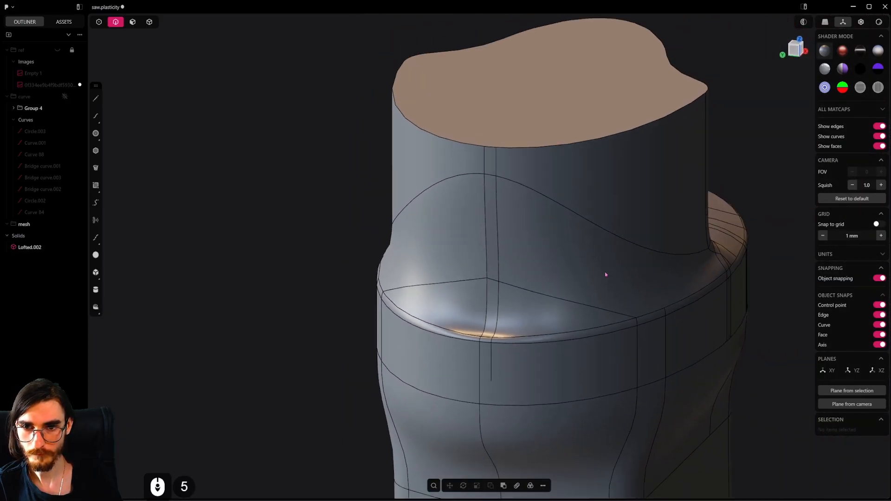
Step: Examine the shading of the shoulder, collar and flare around the seam from the right side with edges hidden
middle_click_drag(605, 271, 566, 276, "alt")
middle_click_drag(678, 291, 553, 297, "alt")
middle_click_drag(489, 297, 509, 272, "shift")
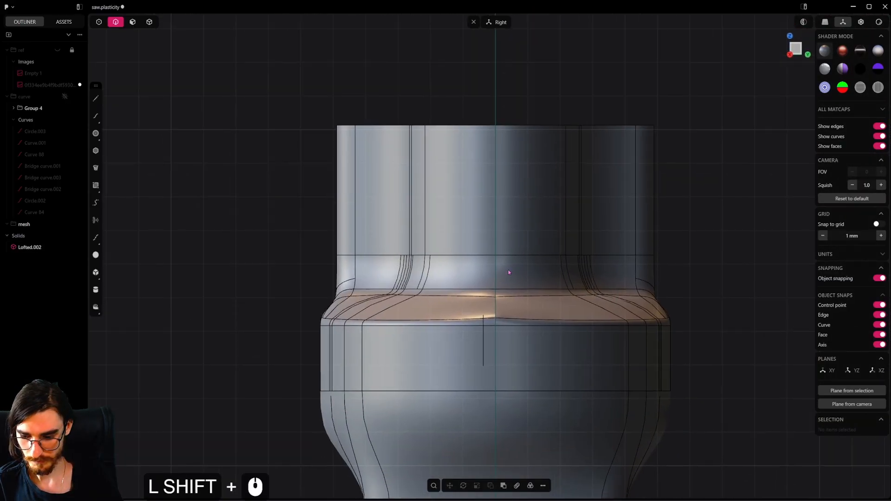
key("grave")
middle_click_drag(502, 305, 521, 358)
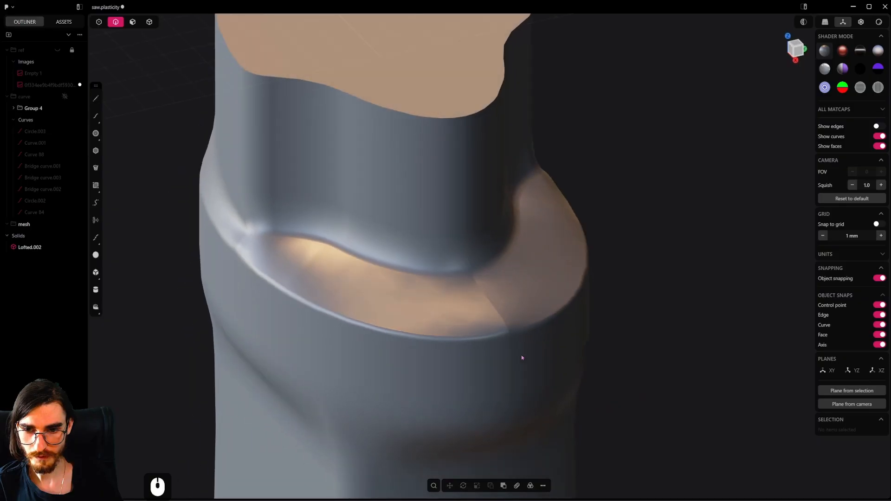
middle_click_drag(522, 418, 510, 239)
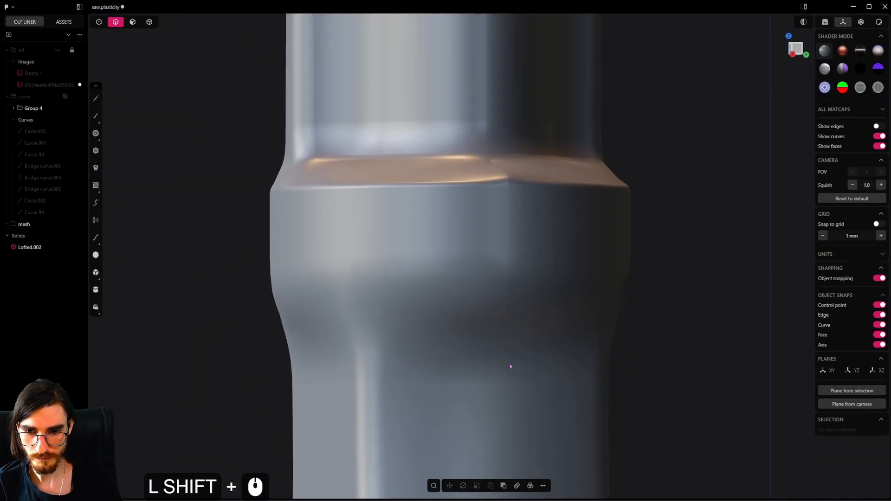
left_click(496, 350)
middle_click_drag(505, 204, 506, 280, "shift")
middle_click_drag(506, 281, 480, 320)
left_click(720, 252)
Step: In the right view, draw a vertical line about 16.13 mm long just beside the centre axis, from above the neck to below the flare
mouse_move(560, 222)
middle_mouse_down("shift")
mouse_move(549, 298)
mouse_move(412, 298)
mouse_move(557, 293)
mouse_move(556, 226)
middle_mouse_up("shift")
scroll(557, 292, "down", 10)
left_click(96, 98)
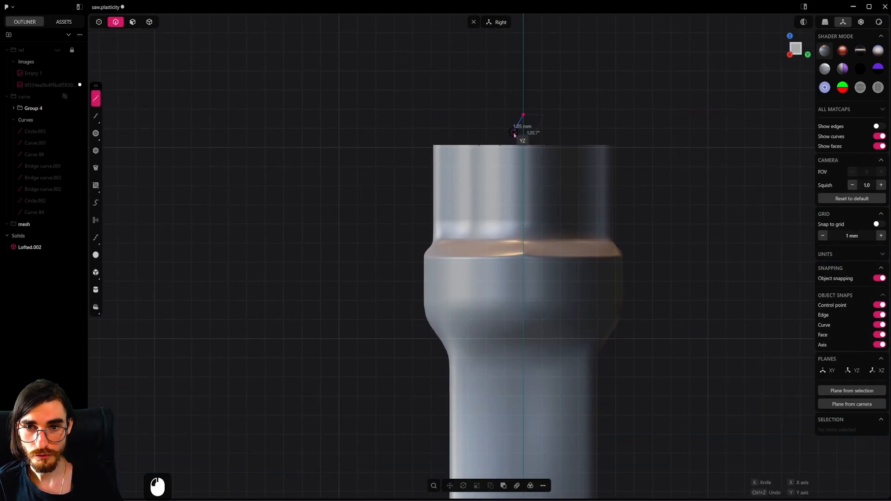
key("Escape")
left_click(96, 99)
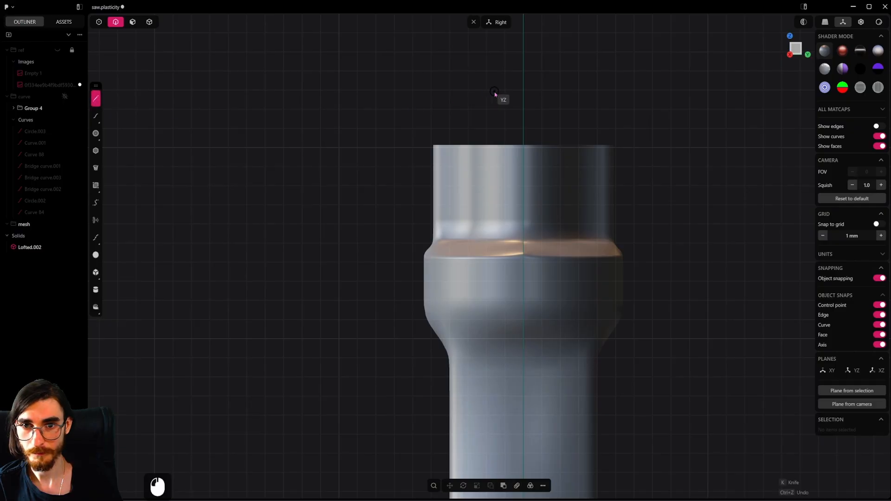
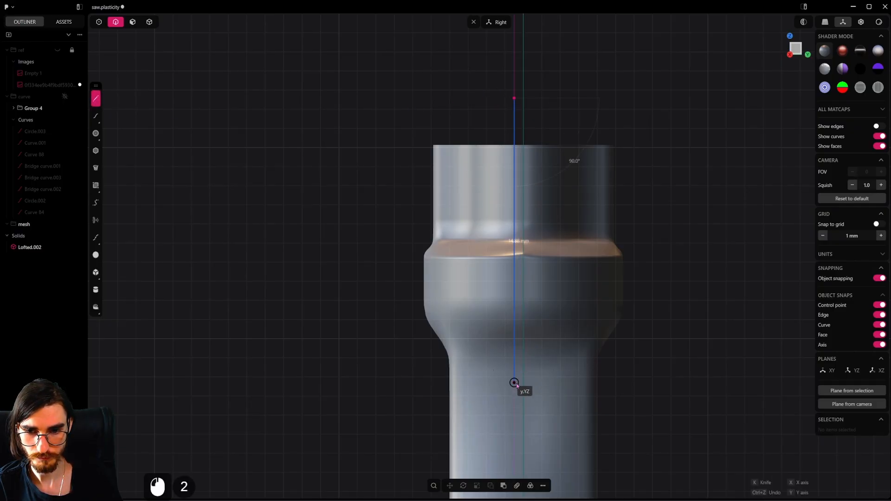
left_click(514, 408)
Step: Imprint the vertical line onto the handle solid
mouse_move(551, 299)
middle_mouse_down()
mouse_move(606, 318)
mouse_move(549, 296)
middle_mouse_up()
key("3")
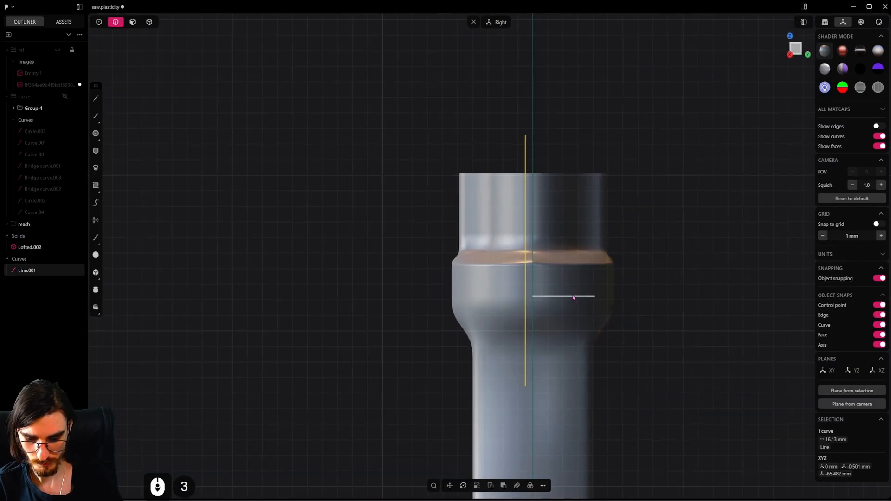
key("shift+i")
left_click(563, 270)
scroll(553, 271, "up", 20)
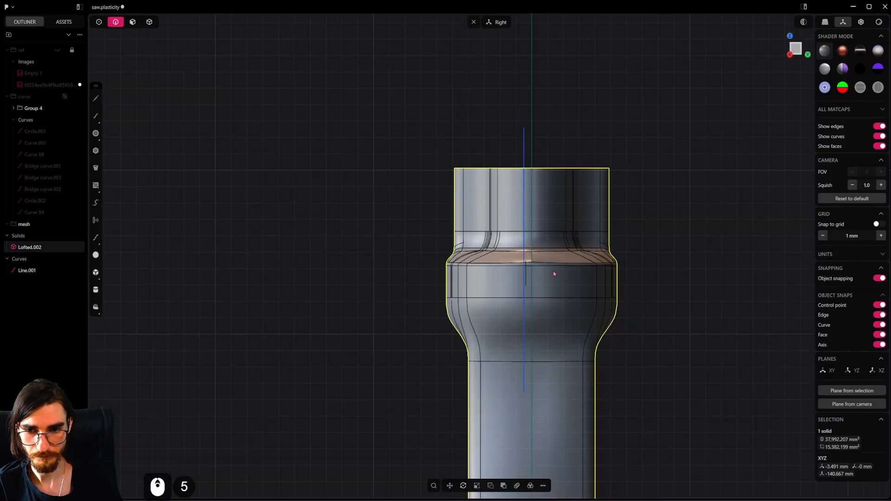
Step: Delete the leftover short imprinted edge on the collar band next to the seam
middle_click_drag(523, 278, 505, 258)
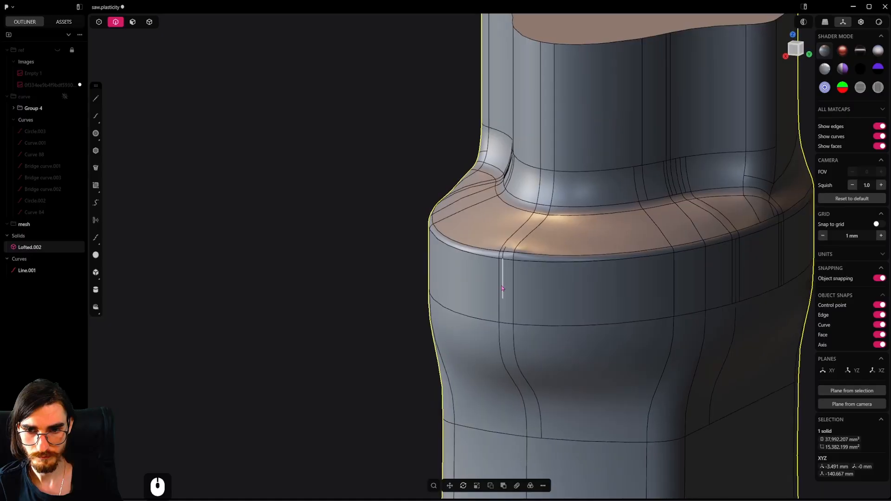
left_click(504, 260)
key("f")
key("2")
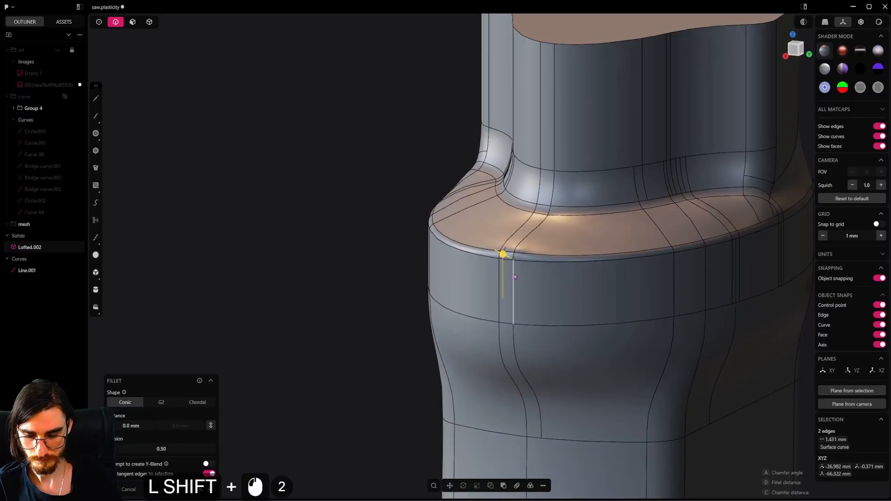
left_click(505, 252)
key("x")
Step: Remove the 16.13 mm line curve beside the handle
middle_click_drag(512, 278, 650, 297)
middle_click_drag(696, 371, 678, 197, "shift")
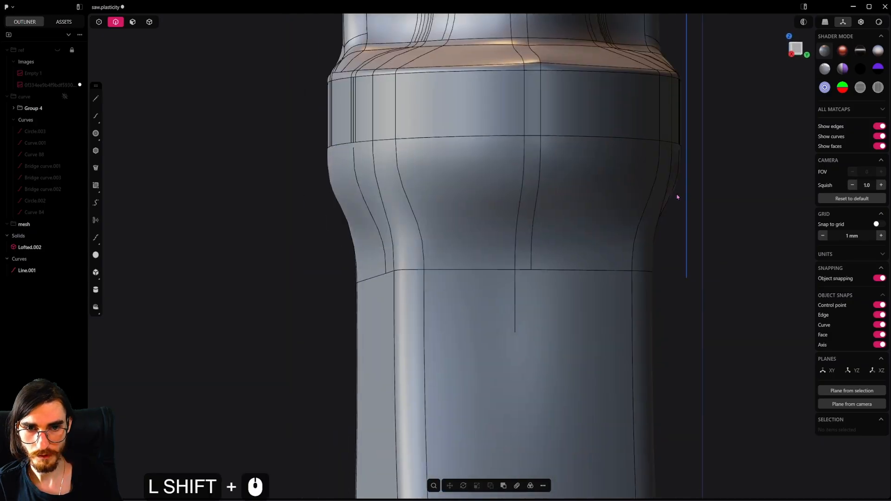
left_click(685, 195)
key("x")
Step: Mirror the solid across its centre plane so the imprinted edges lie on both sides of the seam
key("grave")
key("KP_3")
scroll(553, 269, "down", 8)
key("4")
left_click(548, 297)
key("alt+x")
left_click(504, 61)
Step: Delete the narrow strip of faces between the imprinted edges down the neck, shoulder, collar and flare in the right view
left_click(542, 279, "shift")
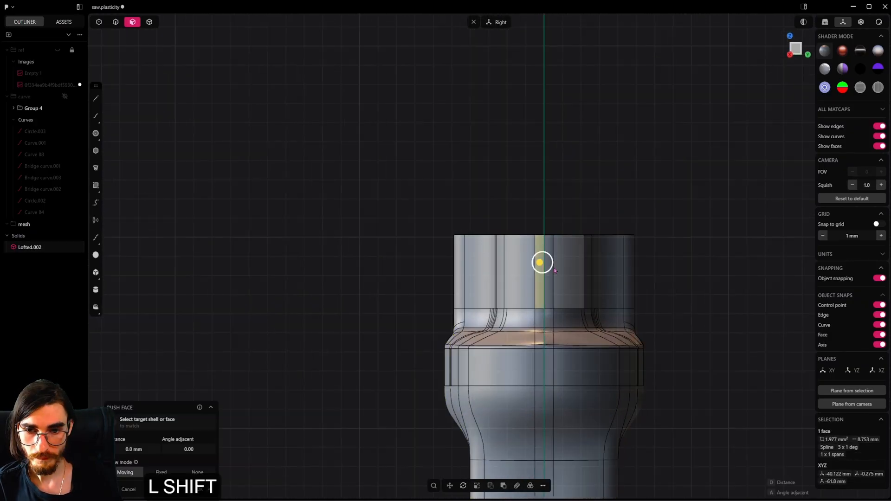
left_click(541, 318, "shift")
left_click(546, 254, "shift")
middle_click_drag(541, 279, 545, 315)
left_click(546, 315, "shift")
left_click(544, 385, "shift")
key("x")
Step: Delete the narrow seam faces of the rim, collar blend and neck on the opposite side of the handle
middle_click_drag(544, 385, 696, 362)
left_click(490, 282, "shift")
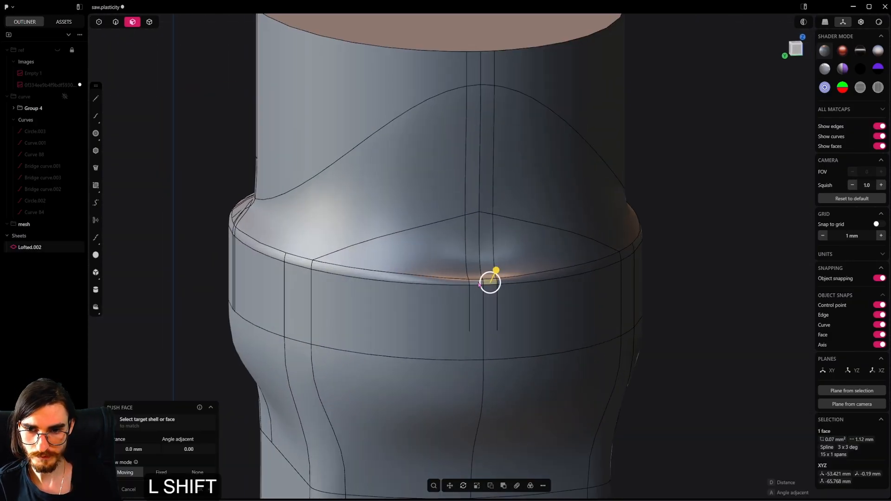
left_click(486, 242, "shift")
key("x")
Step: Split the collar band just below the rim with a horizontal cut and delete the two small faces under the gap
key("ctrl+r")
left_click(485, 308)
key("ctrl+r")
left_click(487, 291, "shift")
middle_click_drag(490, 288, 457, 302)
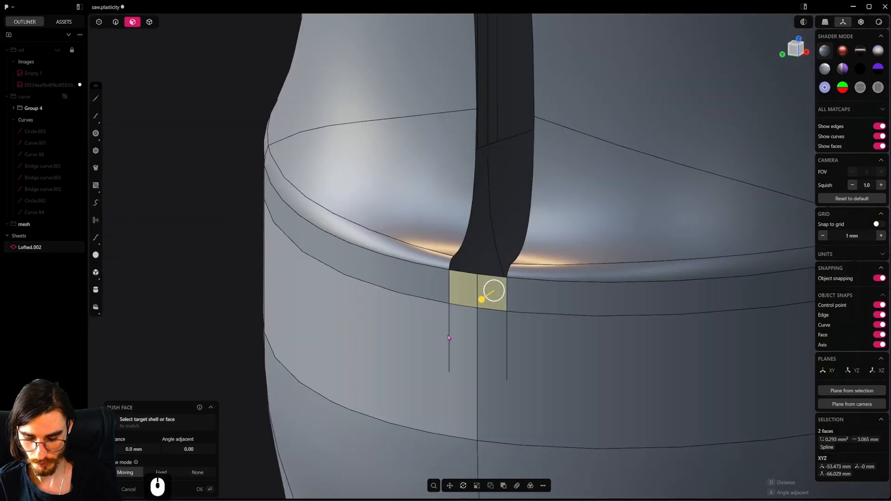
key("x")
Step: Try to bridge the collar band notch from its two side edges
key("2")
left_click(451, 299)
left_click(506, 296, "shift")
scroll(522, 302, "up", 2)
key("l")
key("Escape")
left_click(467, 352)
key("b")
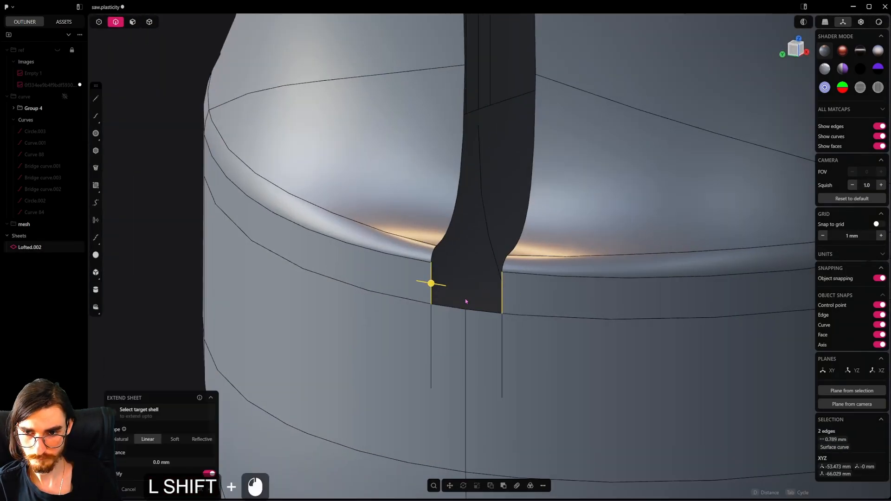
key("Escape")
Step: Undo the collar band notch and its horizontal cut
key("ctrl+z")
key("ctrl+z")
key("ctrl+z")
key("ctrl+z")
key("ctrl+shift+z")
Step: Loft a patch between the two facing edges of the rounded rim across the seam gap
left_click(434, 253)
left_click(504, 264, "shift")
key("l")
middle_click_drag(469, 304, 513, 300)
right_click(486, 304)
scroll(483, 299, "up", 2)
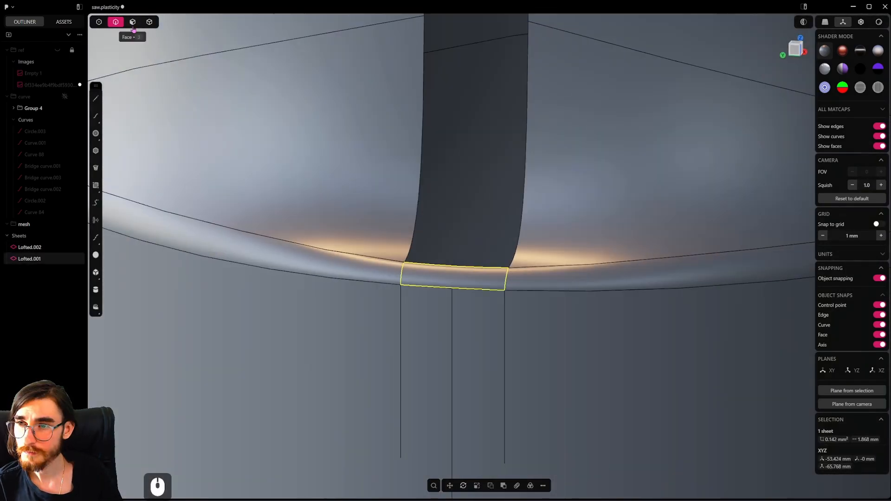
Step: Hide the edges and join the rim patch to the handle sheet
scroll(441, 304, "up", 1)
key("F1")
key("4")
scroll(490, 320, "down", 1)
left_click(493, 318)
left_click(524, 306, "shift")
key("j")
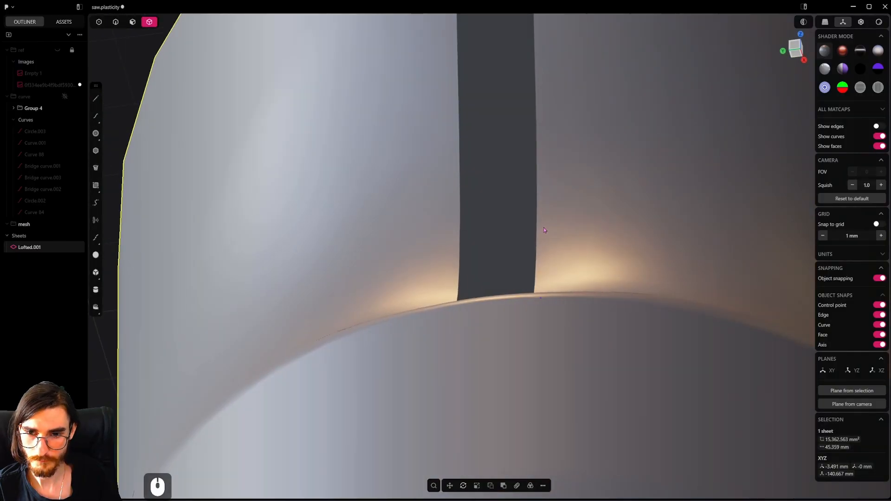
Step: Loft patches across the seam gap between the facing edges of the shoulder and the collar blend above it
middle_click_drag(544, 227, 519, 324)
key("2")
left_click(439, 308)
left_click(527, 334, "shift")
key("l")
left_click(523, 240)
left_click(460, 234, "shift")
key("l")
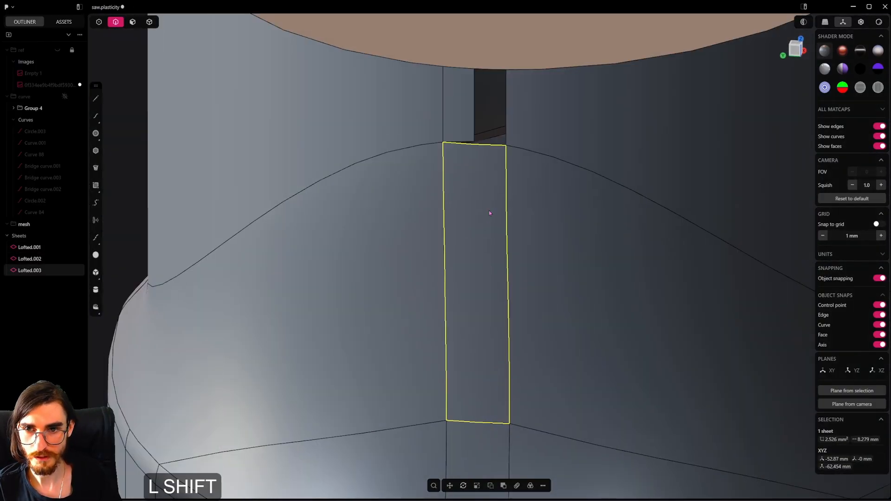
Step: Loft a patch between the facing neck edges above the collar blend, up to the neck's top
left_click(451, 219)
key("shift+x")
left_click(433, 227)
left_click(507, 228, "shift")
key("l")
left_click(476, 263)
left_click(461, 282)
right_click(459, 282)
Step: Join the lofted shoulder, blend and neck patches with the handle sheet
key("4")
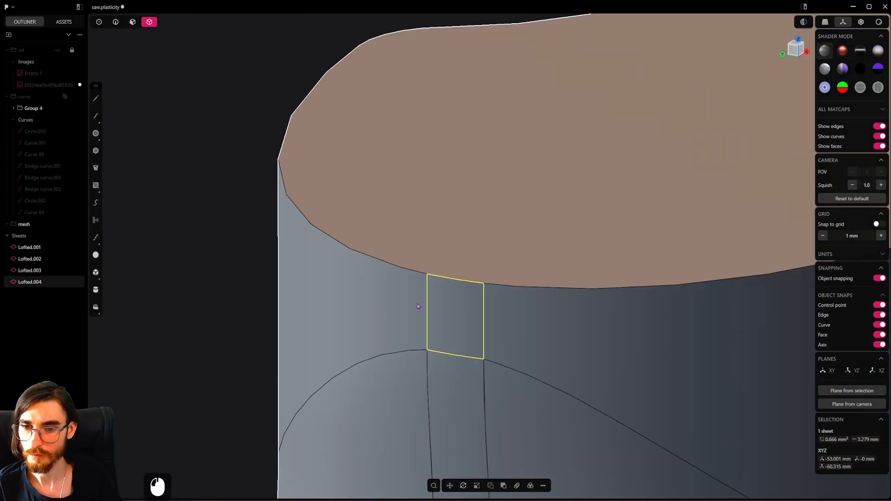
left_click(481, 185, "shift")
left_click(481, 316, "shift")
key("j")
middle_click_drag(481, 316, 417, 251, "shift")
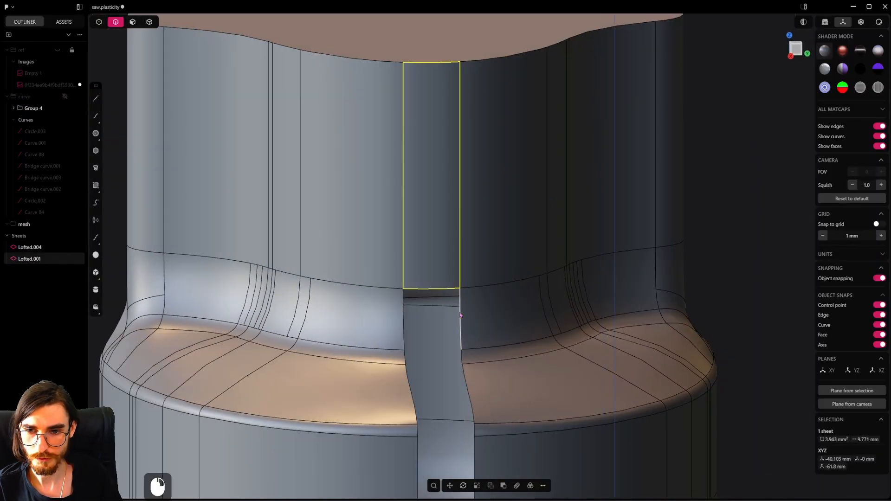
Step: On the other side, loft G1 patches across the seam gap in the collar blend and the sloping shoulder
scroll(479, 280, "up", 5)
left_click(405, 318)
left_click(476, 318, "shift")
key("l")
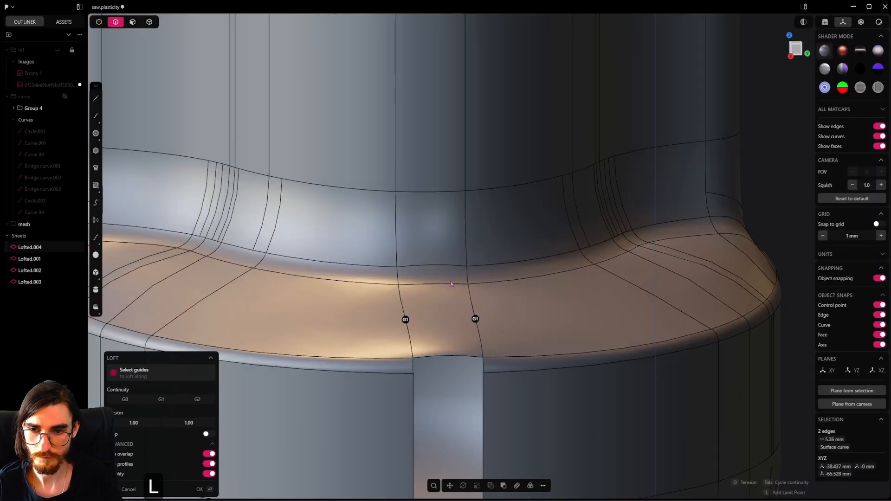
middle_click_drag(483, 362, 485, 273, "shift")
Step: Loft patches across the remaining seam gap over the rim, the collar band and the flare below it
key("l")
middle_click_drag(499, 399, 511, 178, "shift")
key("l")
middle_click_drag(464, 335, 491, 183, "shift")
middle_click_drag(485, 314, 467, 397, "shift")
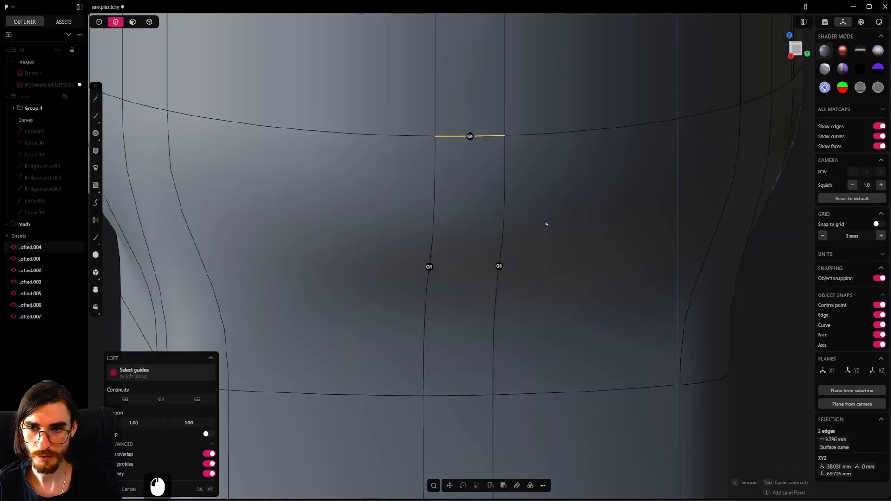
right_click(547, 224)
Step: Join all lofted patches and the handle sheet into one solid and save the file
key("4")
left_click(441, 188, "shift")
left_click(427, 135, "shift")
left_click(466, 158, "shift")
key("j")
scroll(445, 322, "up", 5)
middle_click_drag(445, 323, 564, 260, "shift")
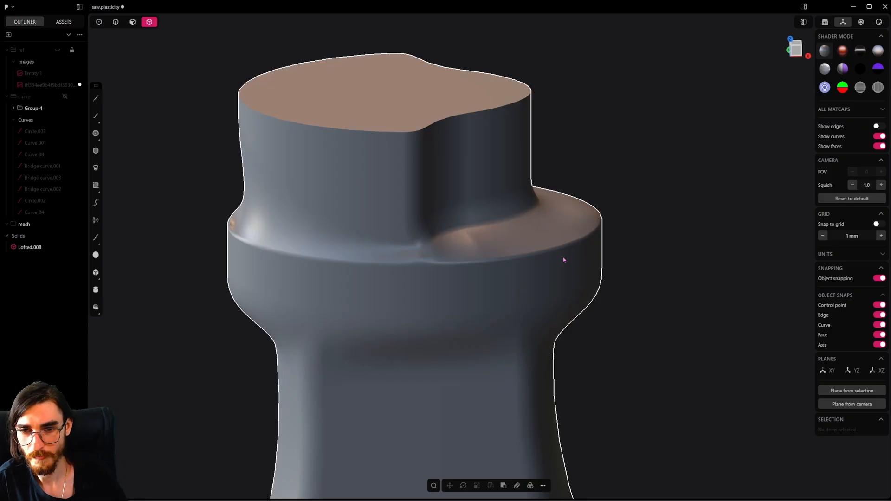
middle_click_drag(441, 275, 477, 191)
key("ctrl+s")
Step: Select the edge loop around the neck's top face
scroll(485, 291, "down", 3)
left_click(132, 22)
scroll(489, 300, "up", 5)
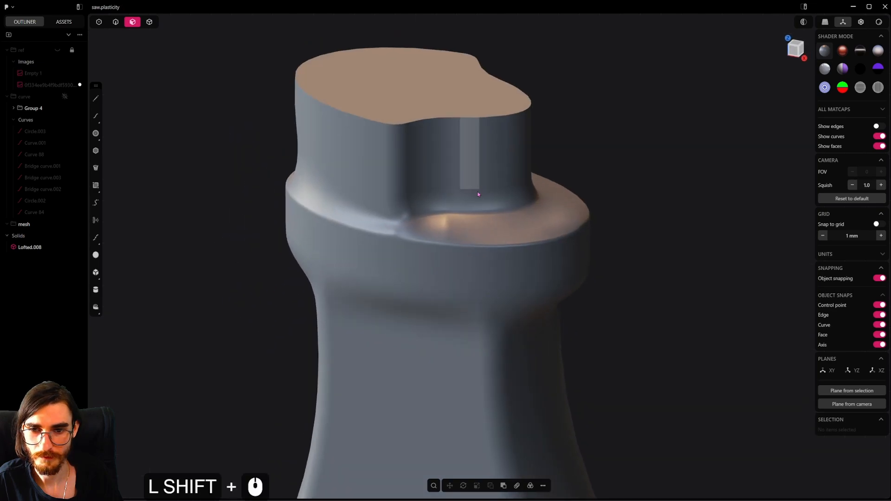
scroll(477, 191, "up", 4)
left_click(491, 239, "alt")
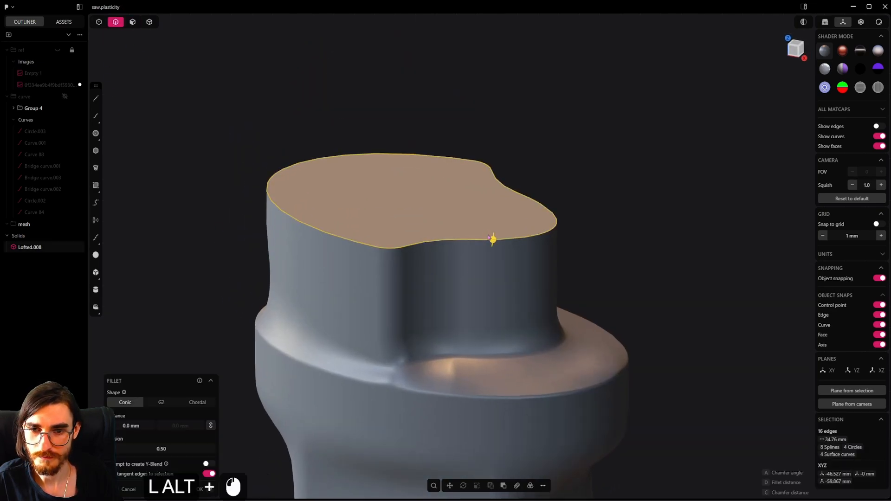
scroll(502, 260, "up", 4)
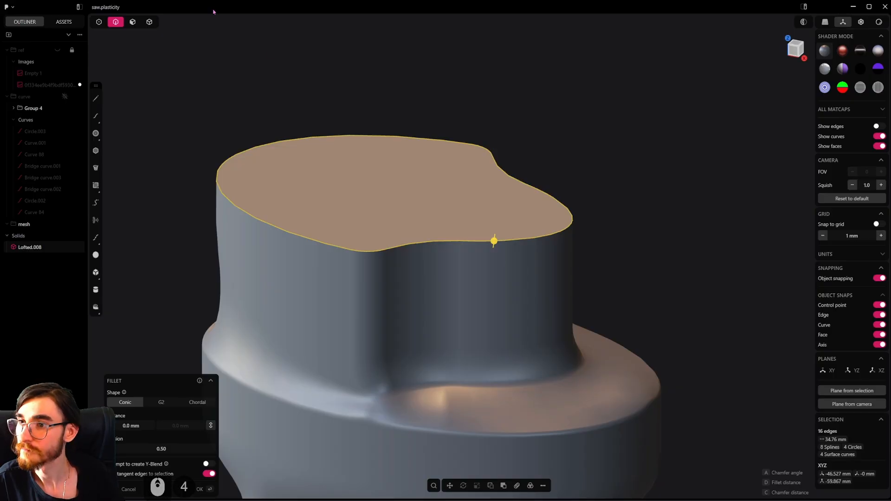
Step: Show the ref group and compare the handle's neck with the saw reference images in the front view
left_click(56, 50)
scroll(338, 207, "down", 3)
middle_click_drag(487, 246, 427, 357, "alt")
scroll(527, 236, "down", 5)
scroll(527, 236, "down", 4)
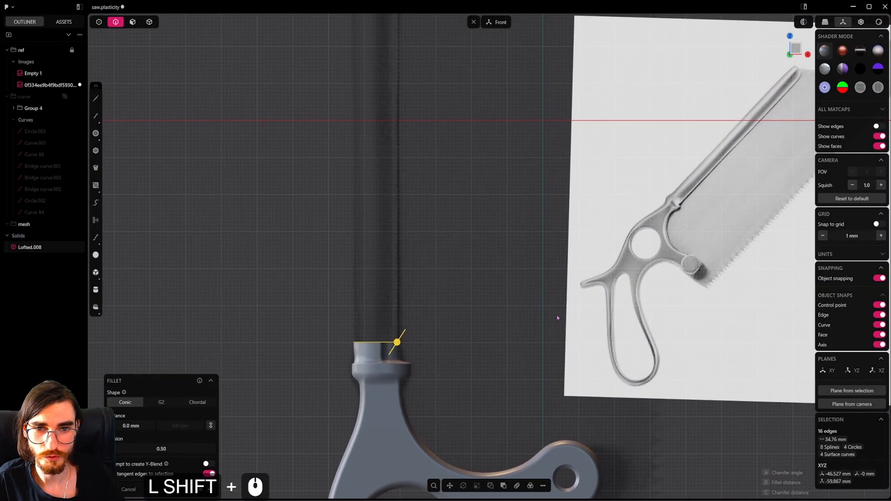
middle_click_drag(464, 313, 450, 348, "shift")
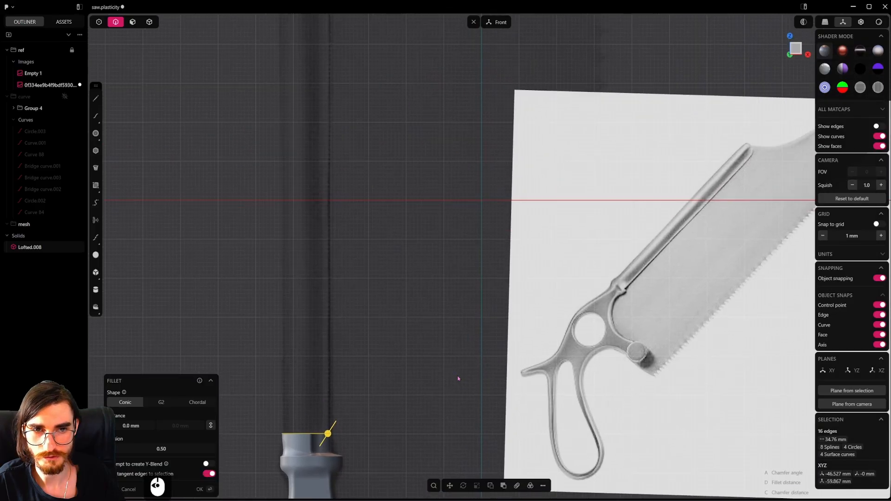
scroll(455, 377, "down", 3)
scroll(419, 306, "down", 10)
mouse_move(374, 172)
middle_mouse_down("shift")
mouse_move(419, 297)
mouse_move(375, 180)
middle_mouse_up("shift")
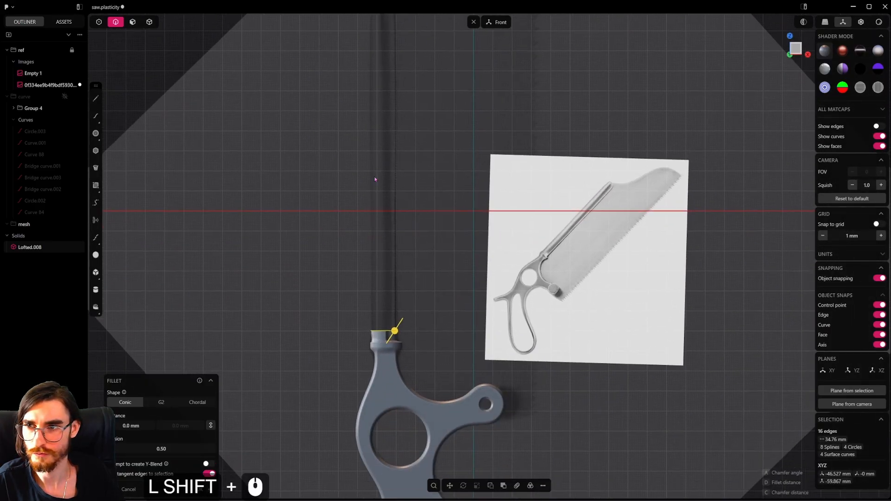
Step: Push the neck's top face upward by about 45 mm
left_click(131, 25)
scroll(381, 330, "up", 16)
middle_click_drag(409, 350, 396, 388)
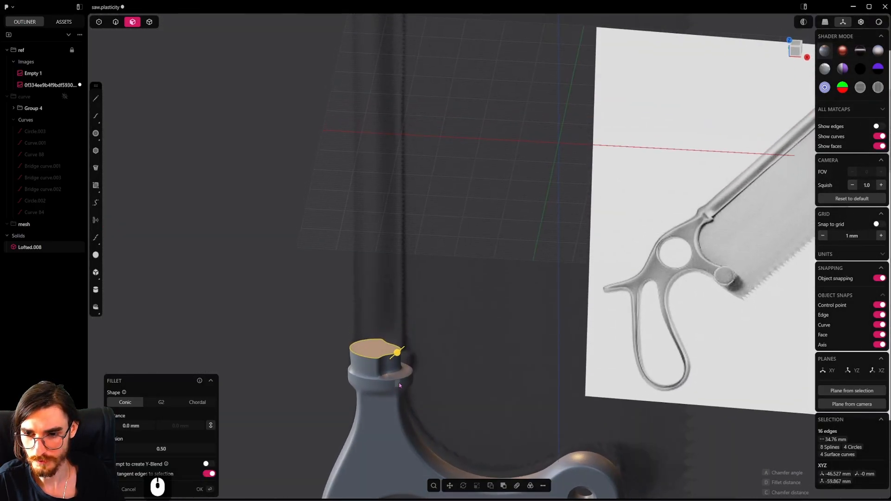
scroll(394, 360, "up", 3)
left_click(379, 349)
left_click_drag(379, 320, 380, 109)
scroll(396, 293, "down", 7)
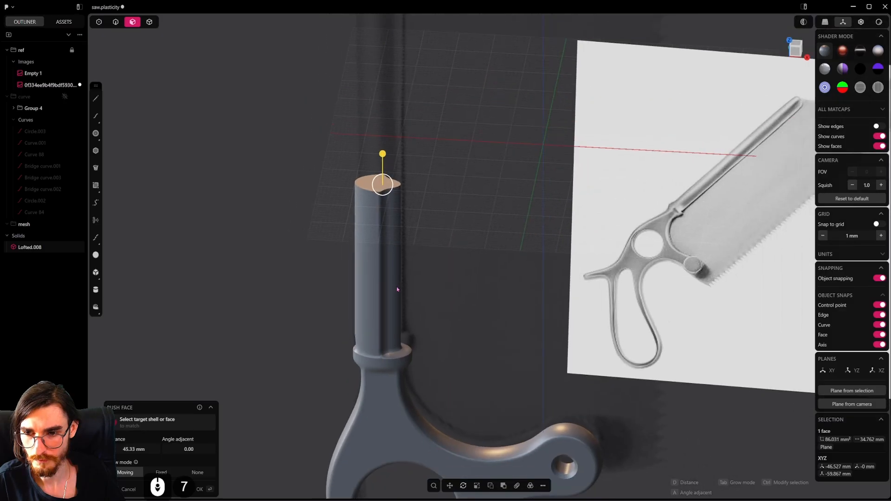
Step: In the front view, extend the face push to about 162.64 mm, toward the rod's tip in the reference
middle_click_drag(398, 290, 448, 377, "alt")
scroll(447, 377, "down", 10)
left_click_drag(432, 276, 433, 275)
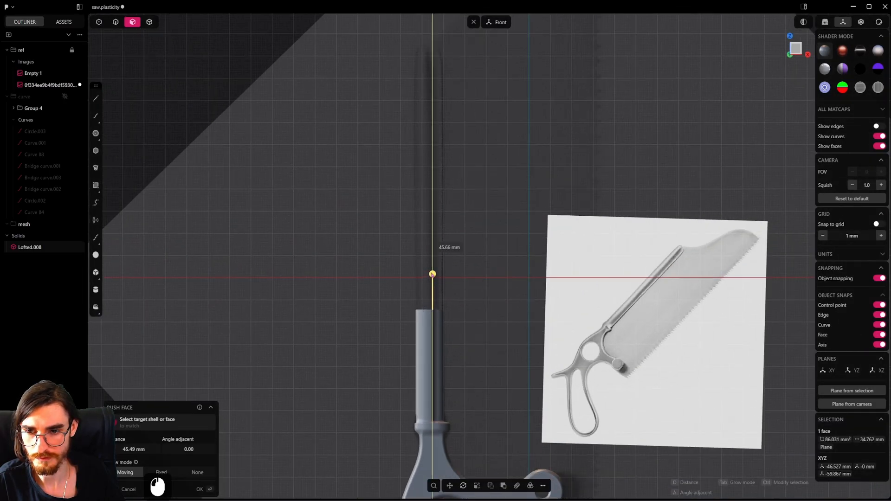
middle_click_drag(435, 70, 450, 250, "shift")
scroll(450, 263, "up", 9)
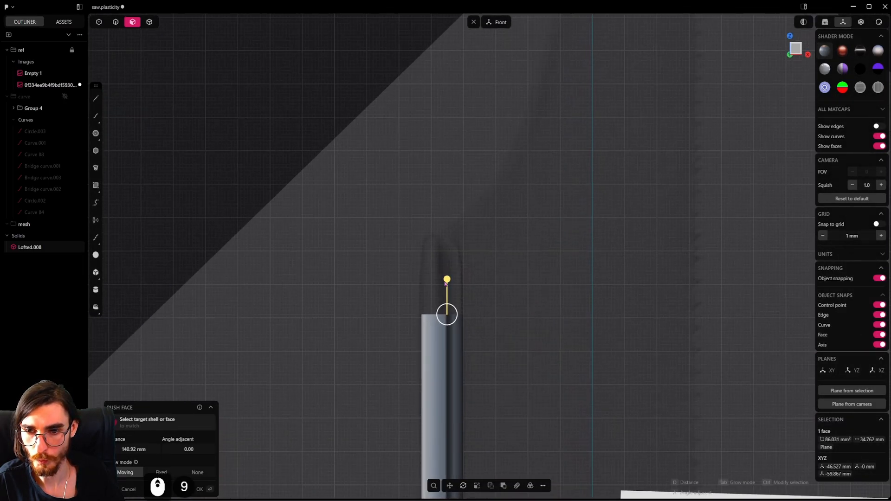
left_click_drag(445, 211, 447, 208)
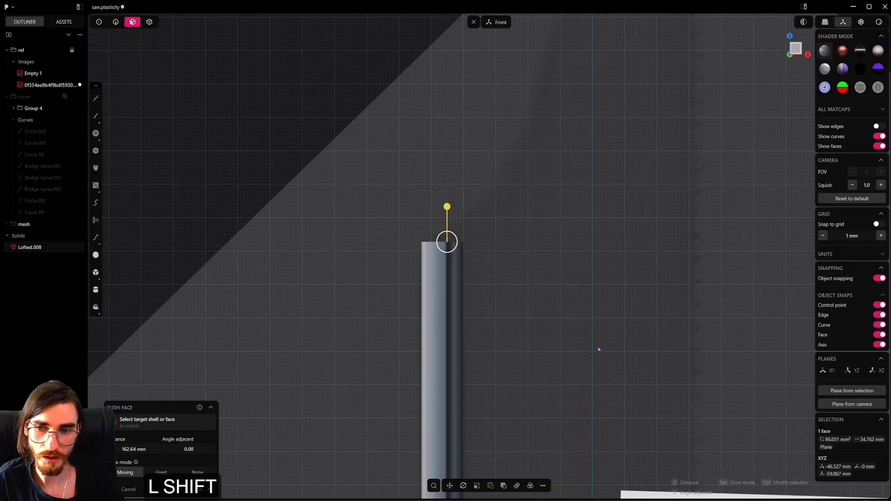
middle_click_drag(448, 241, 571, 258, "shift")
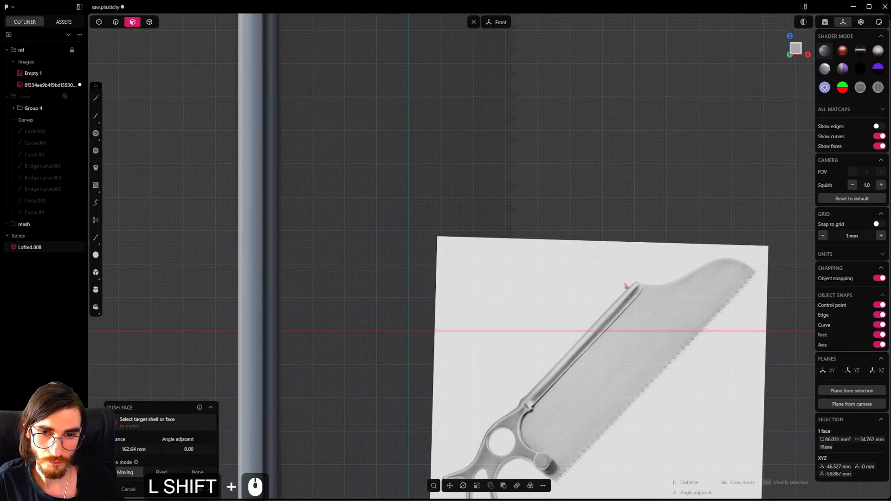
Step: Finish the 162.64 mm face push and lower the rod's top face about 5 mm, below the rounded tip in the reference
middle_click_drag(410, 183, 563, 379, "shift")
scroll(358, 145, "up", 9)
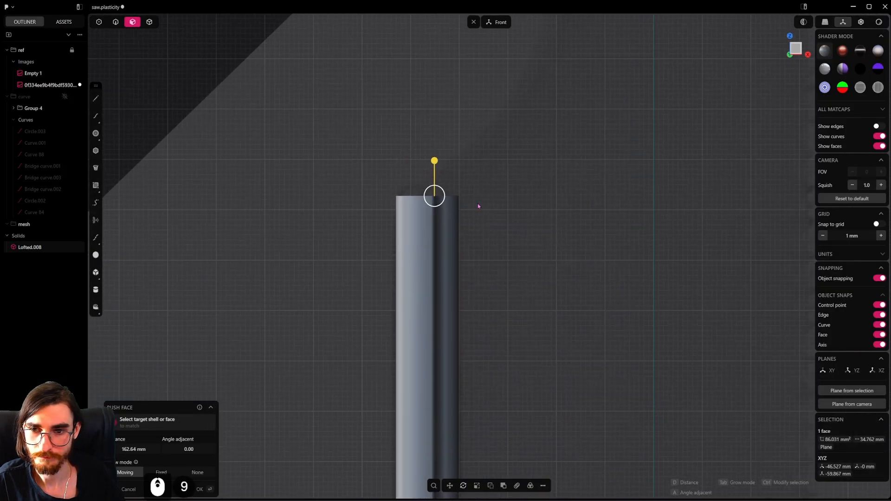
right_click(478, 204)
middle_click_drag(449, 216, 386, 274)
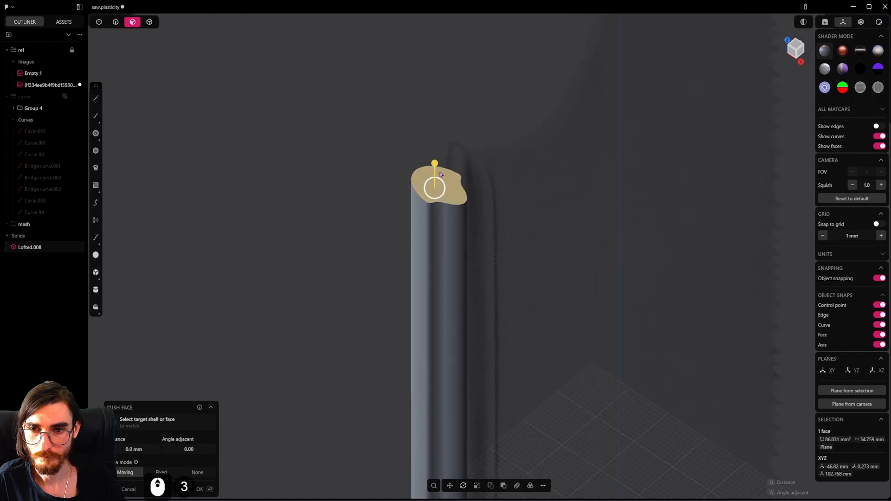
middle_click_drag(485, 169, 475, 182)
middle_click_drag(476, 182, 562, 262, "shift")
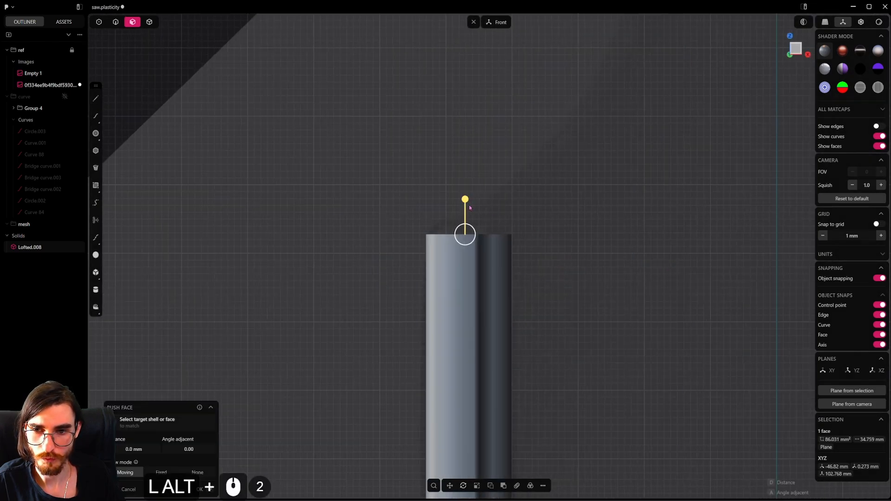
left_click_drag(464, 200, 466, 218)
right_click(528, 257)
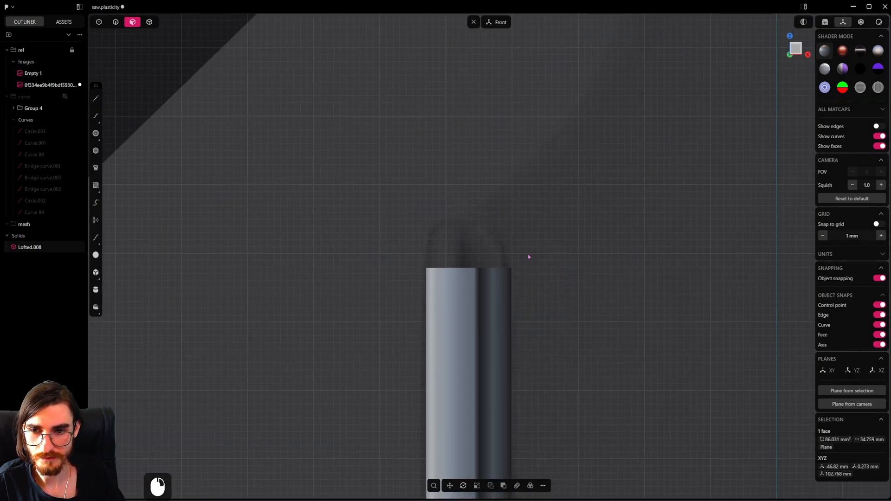
Step: Delete the flat cap face at the rod's upper end to leave the tube open
middle_click_drag(536, 264, 497, 260)
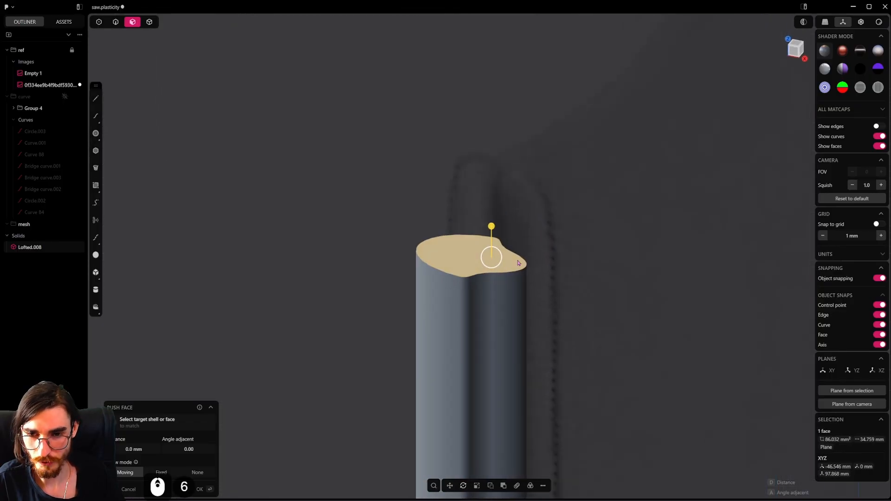
key("shift+x")
scroll(473, 258, "up", 5)
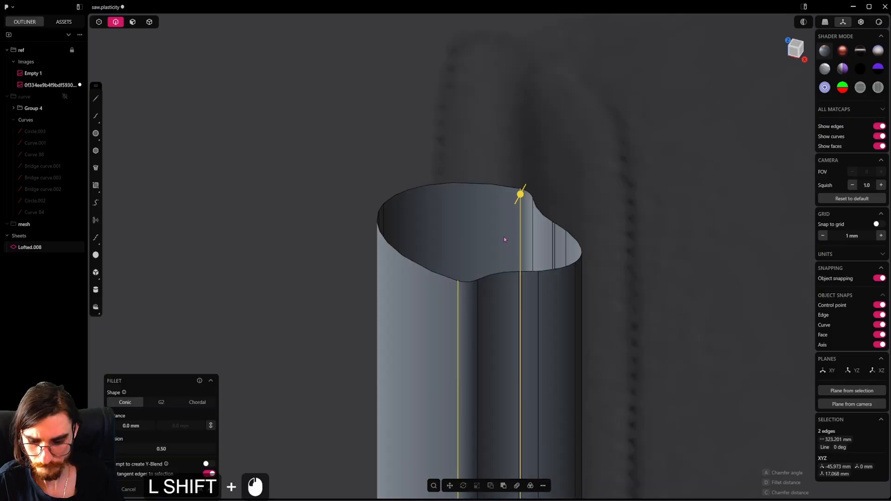
Step: Bridge the first pair of opposite seam edges across the rod's open end with a G2 curve
key("shift+b")
middle_click_drag(459, 281, 406, 251)
scroll(528, 268, "up", 4)
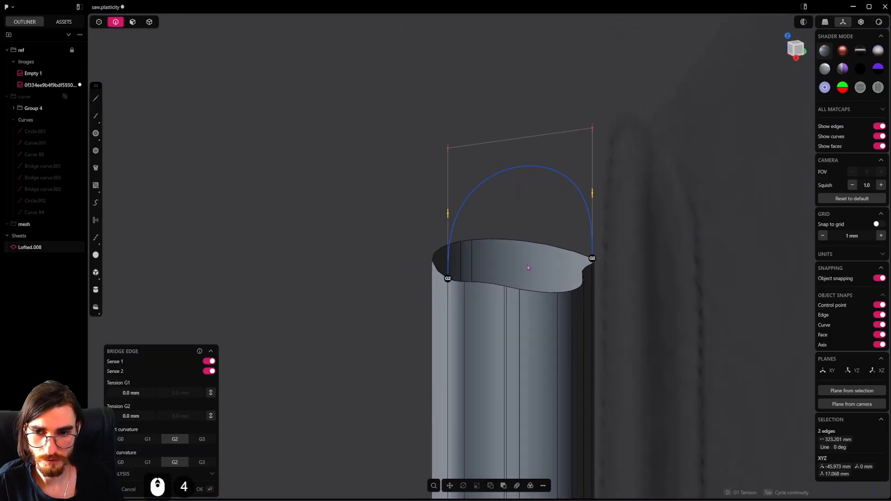
right_click(528, 268)
Step: Bridge the next pair of opposite seam edges across the rod's open end, beside the first arch
scroll(489, 288, "up", 2)
left_click(465, 324)
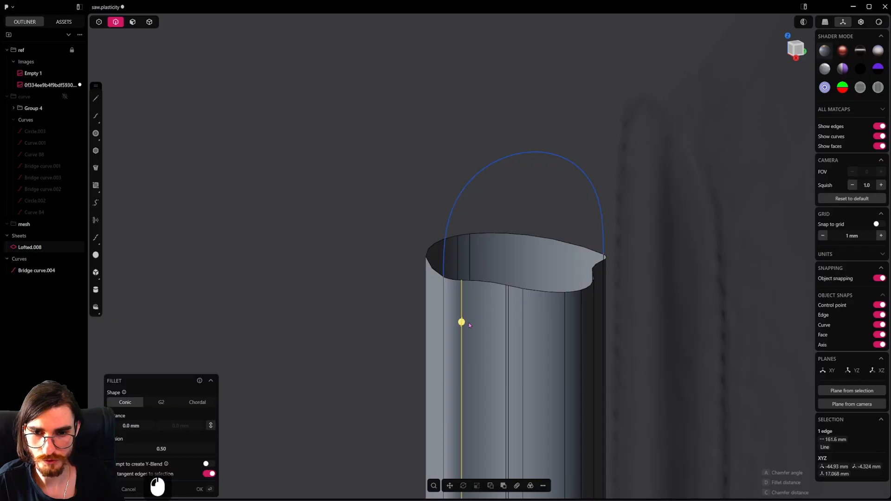
middle_click_drag(533, 294, 581, 313)
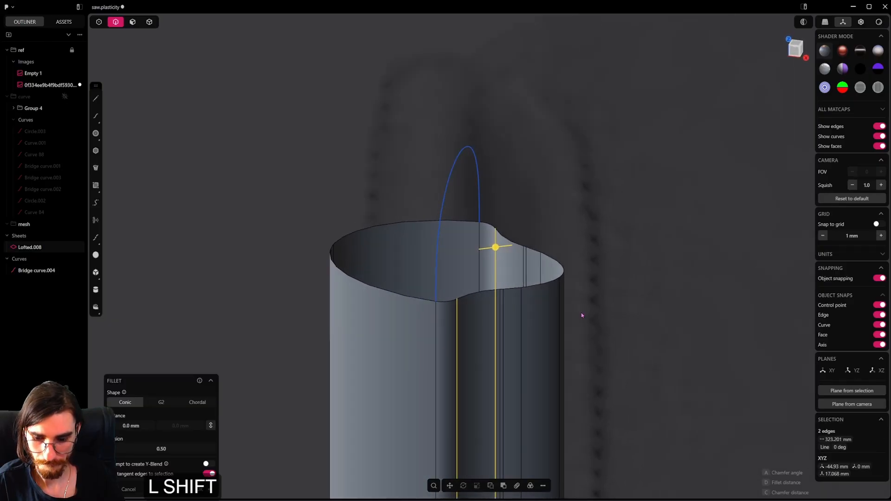
key("shift+b")
right_click(551, 325)
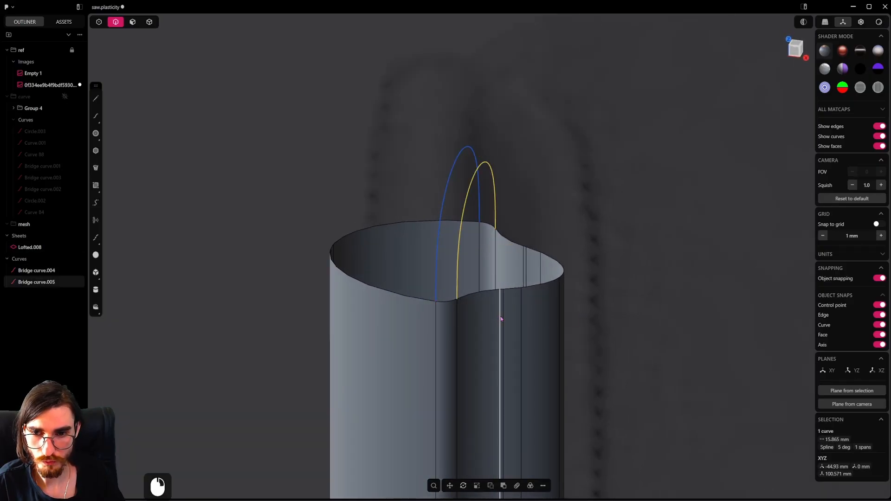
Step: Bridge the third pair of seam edges, across the narrower part of the rod's open end
left_click(503, 322)
middle_click_drag(504, 322, 578, 228)
key("shift+b")
right_click(553, 268)
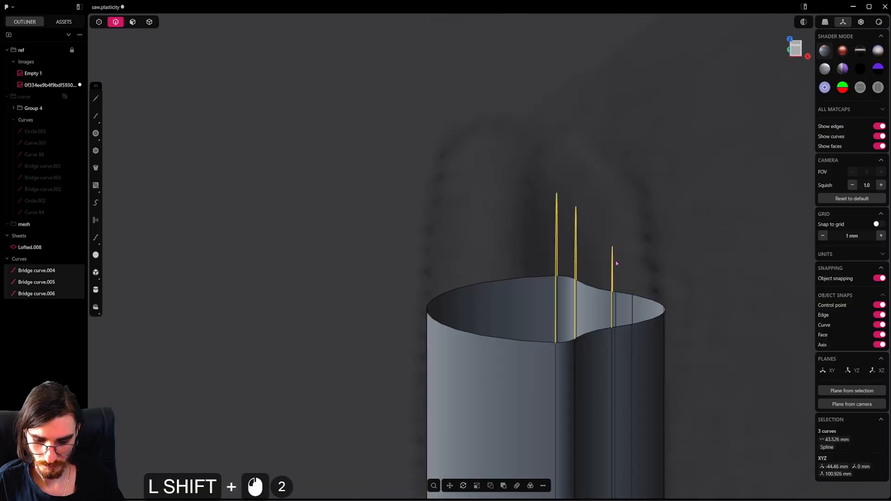
Step: Start a loft through the three bridge curves over the rod's open end
key("l")
middle_click_drag(617, 263, 646, 296, "alt")
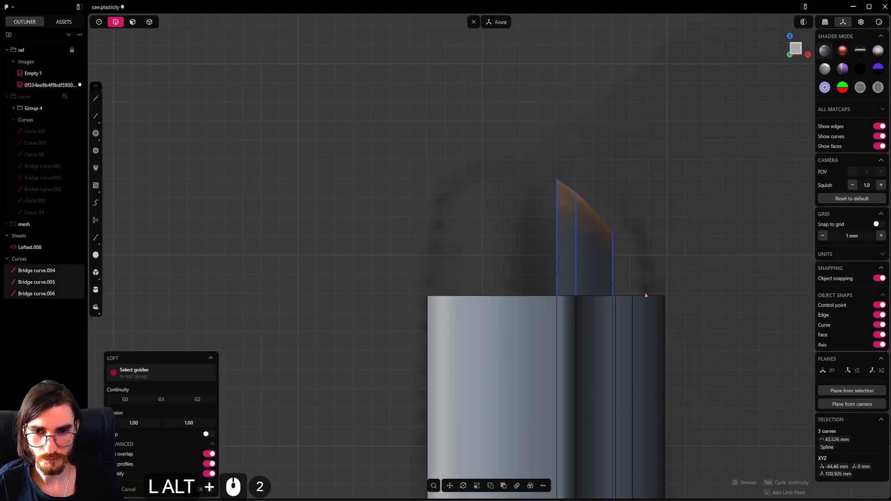
scroll(603, 297, "up", 4)
middle_click_drag(608, 234, 557, 276)
key("4")
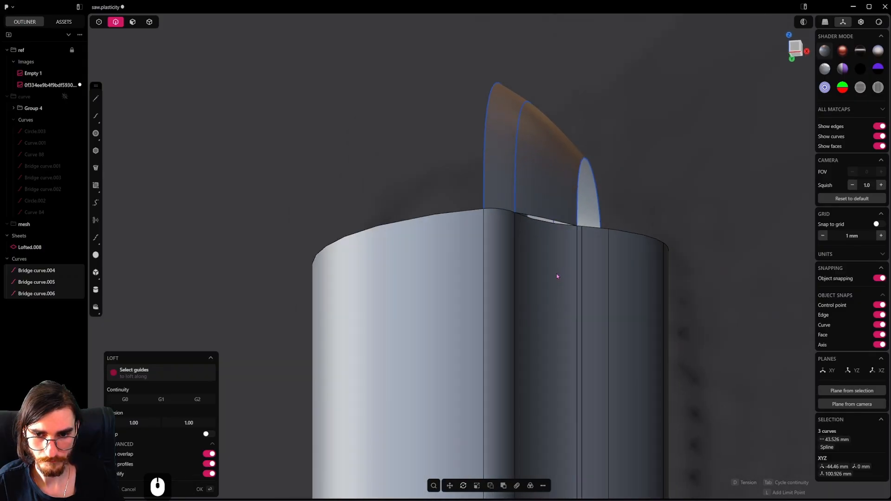
Step: Add the rim edges on both sides of the arches as G1 guides and complete the loft
middle_click_drag(550, 227, 555, 320)
left_click(506, 224, "shift")
middle_click_drag(599, 251, 540, 397)
scroll(607, 338, "up", 4)
middle_click_drag(541, 397, 612, 285, "shift")
middle_click_drag(569, 379, 607, 340)
scroll(611, 331, "down", 5)
scroll(640, 261, "up", 3)
left_click(625, 239, "shift")
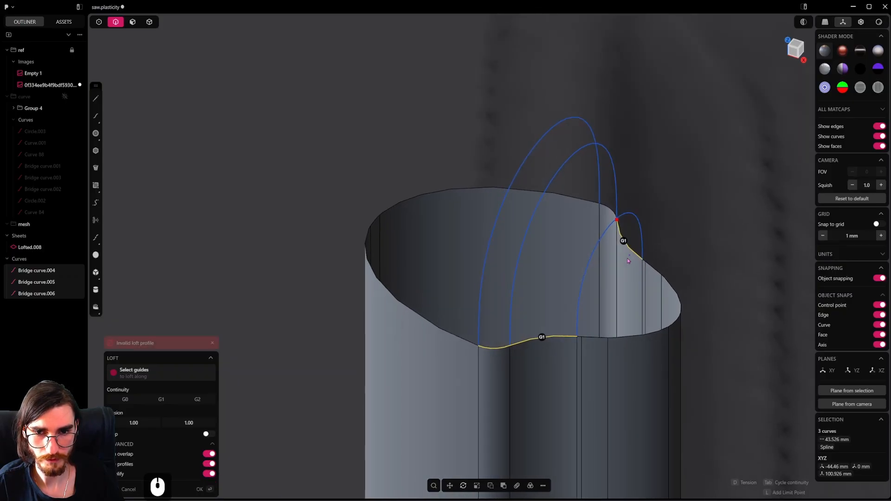
middle_click_drag(624, 241, 599, 276)
left_click(646, 202, "shift")
middle_click_drag(594, 316, 638, 253)
right_click(639, 255)
middle_click_drag(638, 259, 563, 358, "shift")
scroll(563, 358, "down", 5)
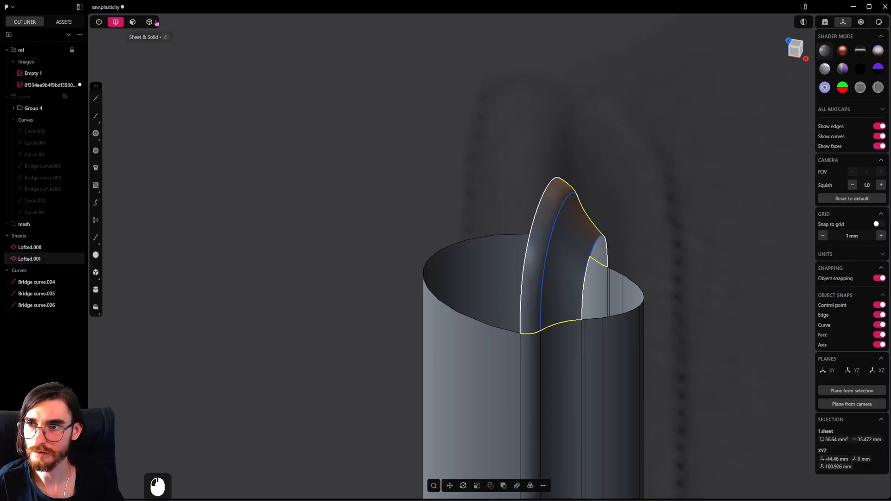
Step: Compare the lofted tip patch with the reference in the front view and save the file
left_click(155, 22)
left_click(402, 228)
middle_click_drag(563, 278, 569, 223, "alt")
middle_click_drag(575, 215, 503, 287, "shift")
key("ctrl+s")
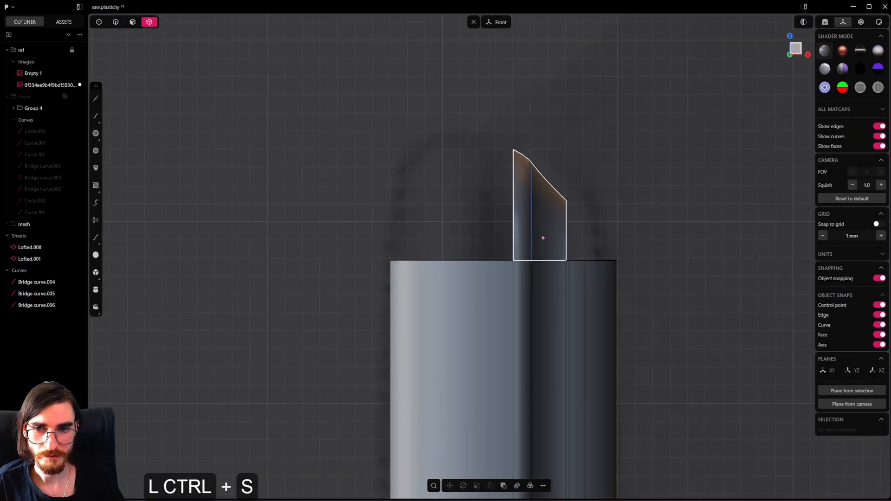
Step: Delete the three bridge curves used for the lofted tip patch
left_click(116, 22)
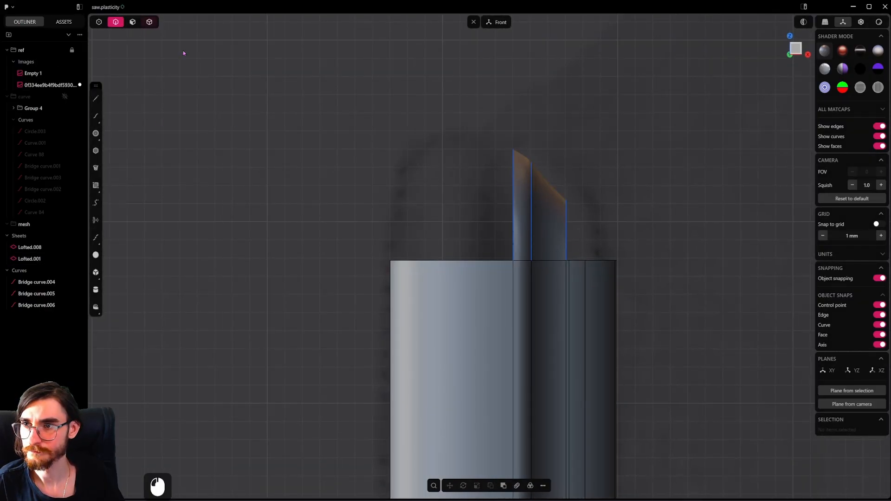
left_click(531, 198)
scroll(564, 214, "up", 9)
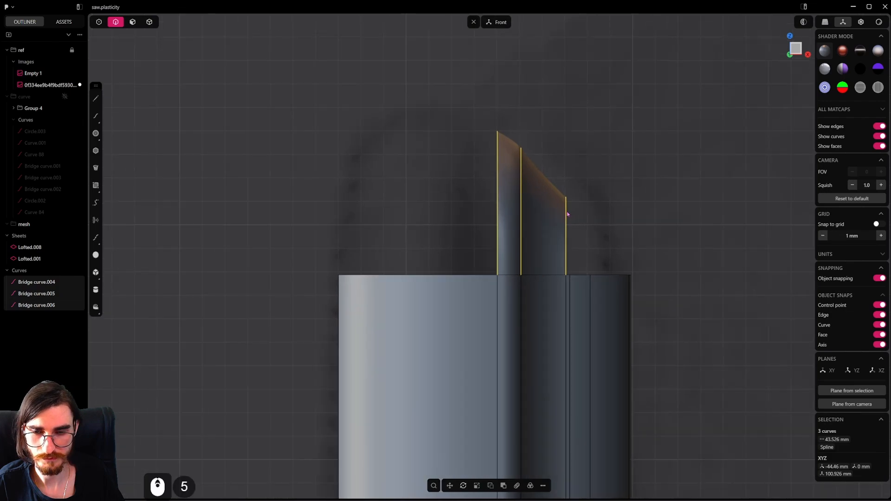
key("x")
middle_click_drag(553, 221, 742, 264)
scroll(527, 223, "down", 4)
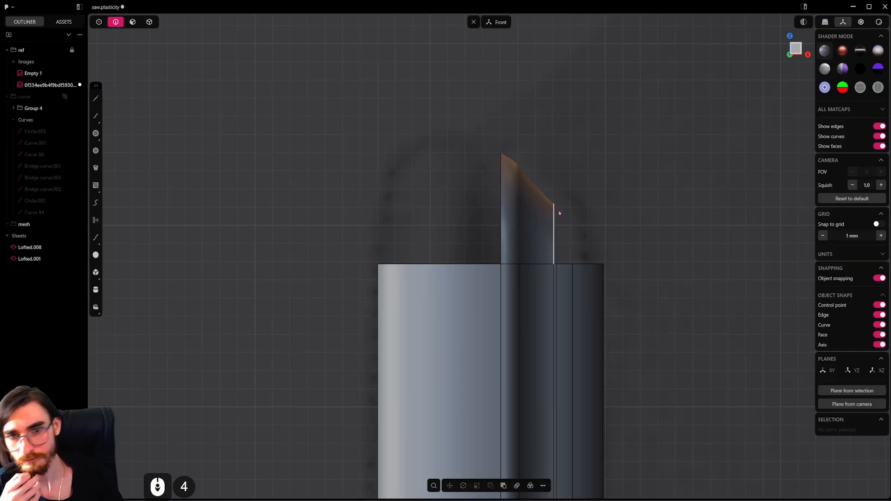
Step: Join the lofted tip patch and the open rod into a single sheet
middle_click_drag(561, 247, 531, 301)
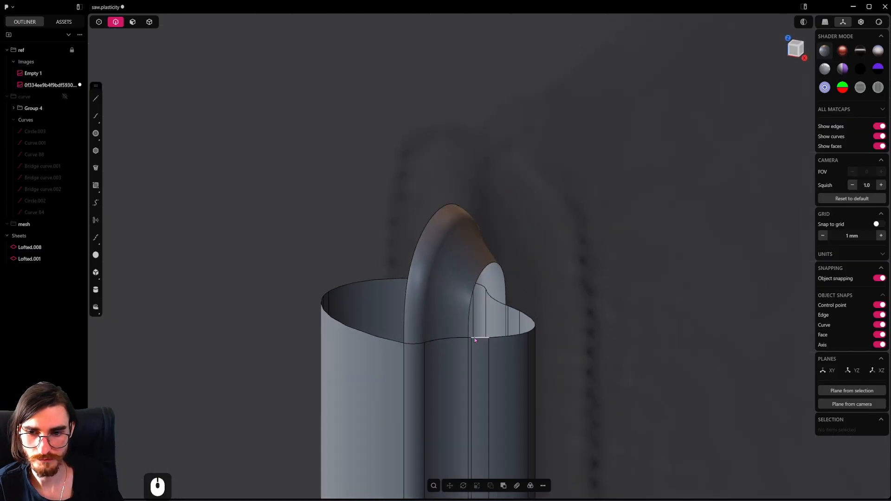
left_click(473, 299)
left_click(466, 367, "shift")
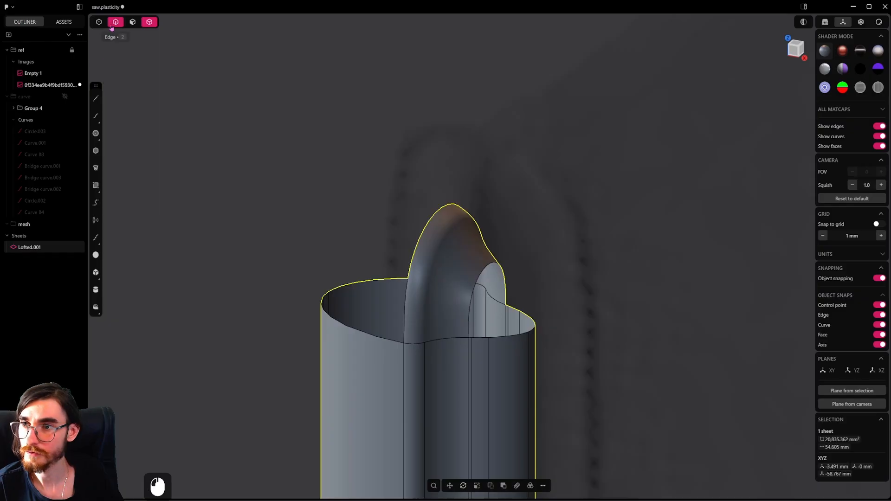
Step: Patch the narrow open loop beside the lofted arch with G1 continuity
left_click(513, 338, "alt")
scroll(499, 308, "up", 6)
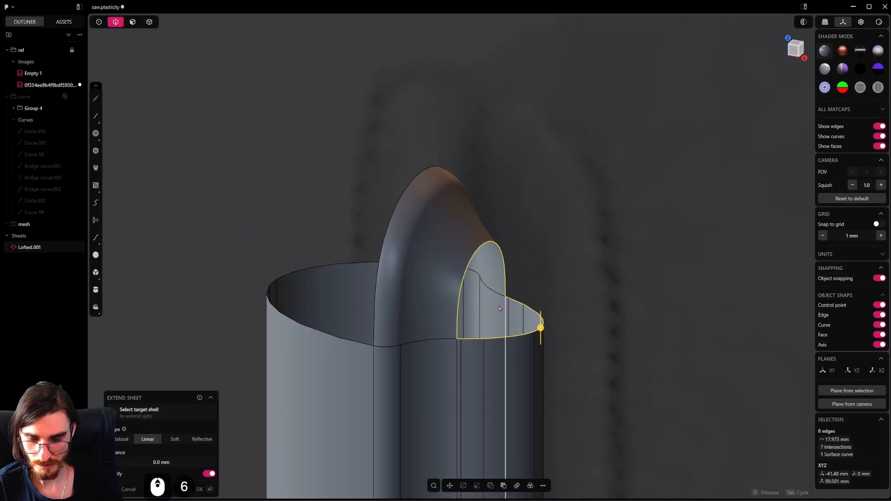
key("shift+j")
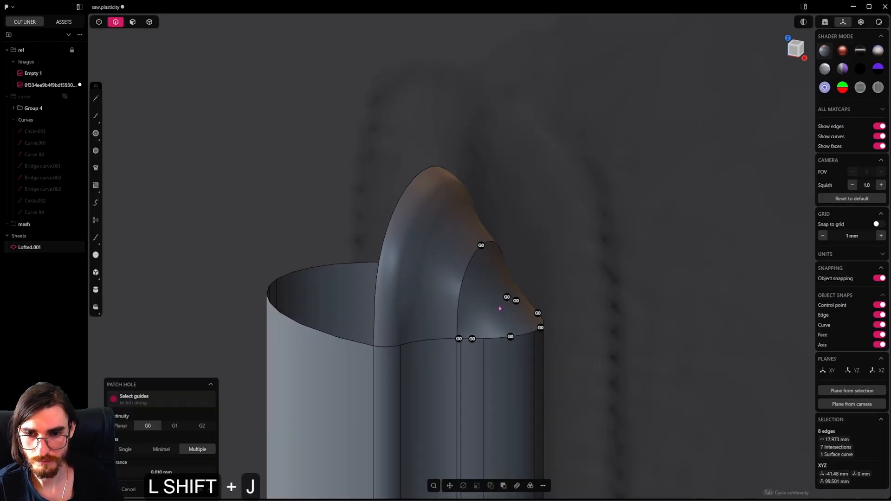
middle_click_drag(500, 309, 461, 330, "alt")
scroll(462, 329, "up", 1)
key("Tab")
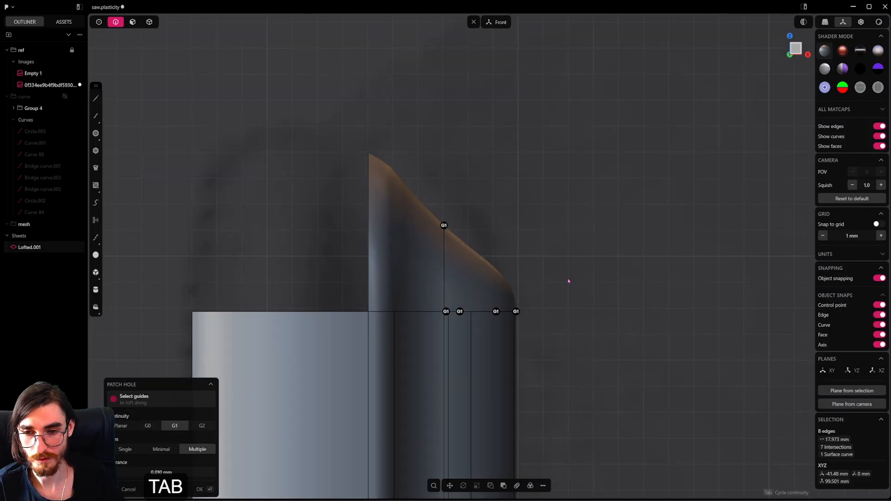
key("Tab")
key("Tab")
key("Tab")
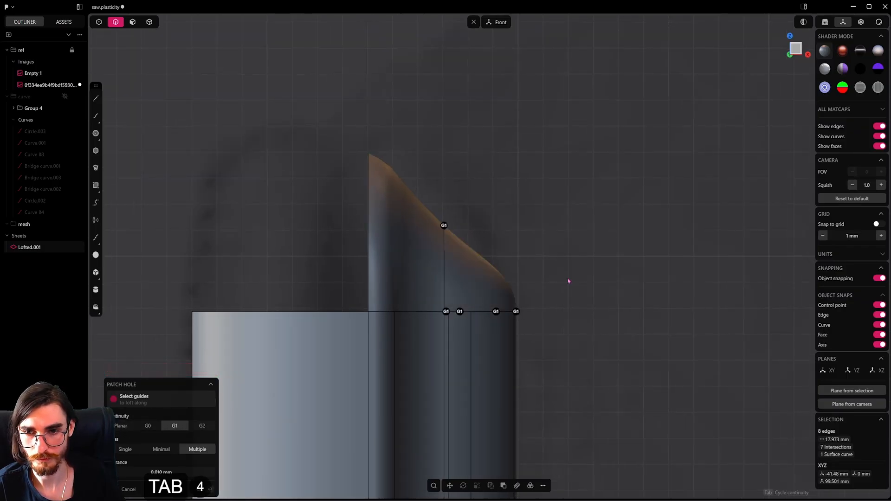
right_click(568, 281)
Step: Select the edge loop around the remaining wide opening and compare the rod's tip with the reference outline
scroll(564, 282, "down", 5)
middle_click_drag(417, 301, 489, 267, "shift")
left_click(487, 239, "alt")
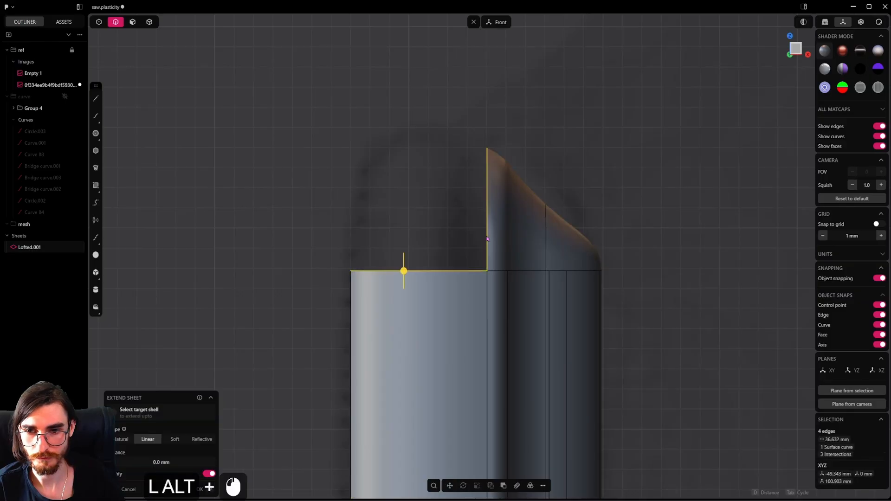
scroll(487, 240, "down", 20, "alt")
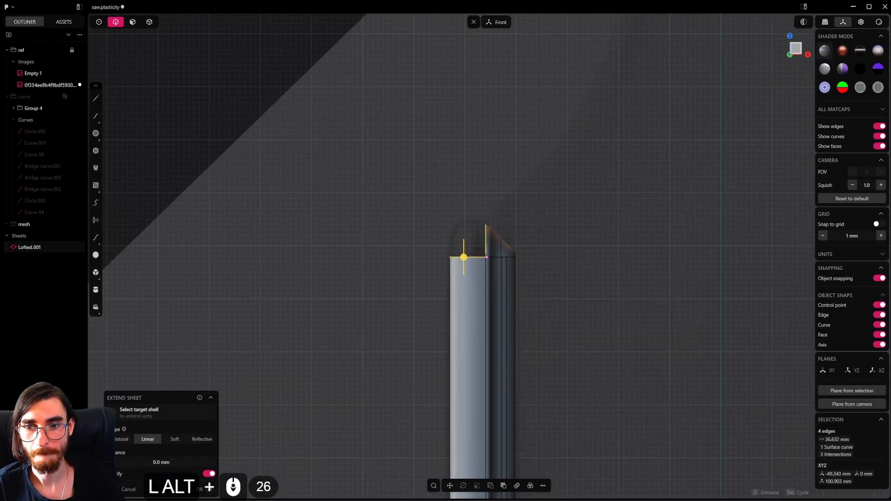
scroll(282, 340, "down", 6, "alt+shift")
middle_click_drag(544, 262, 488, 291, "alt+shift")
scroll(458, 284, "up", 16, "alt")
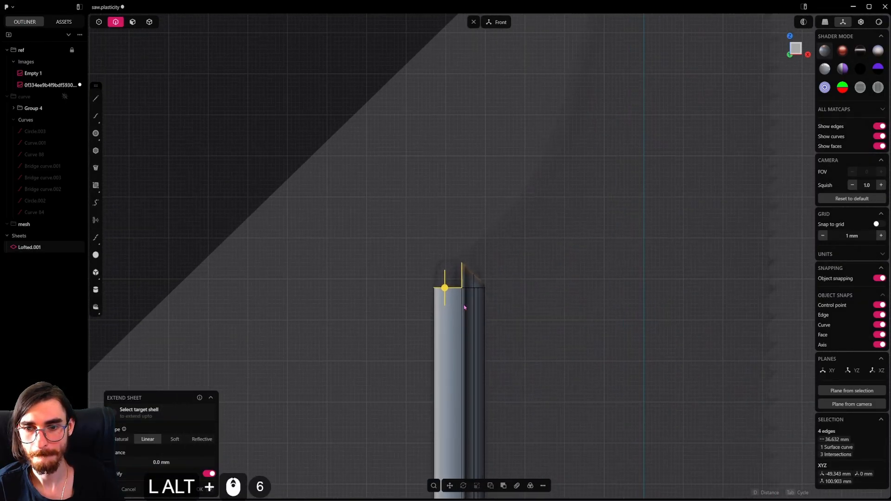
scroll(439, 255, "up", 13, "alt")
scroll(445, 273, "up", 3, "alt")
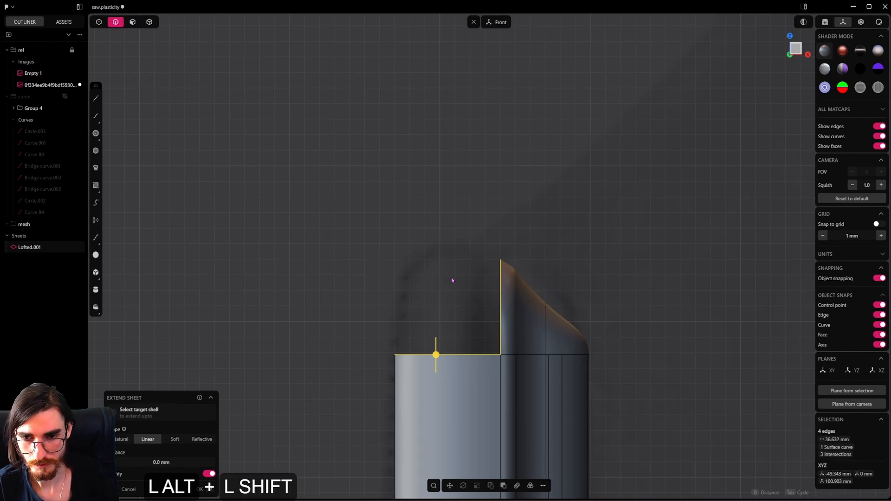
Step: Try to patch the remaining wide opening at the rod's tip, cycling through the continuity options including G1
key("alt+shift+j")
key("Tab")
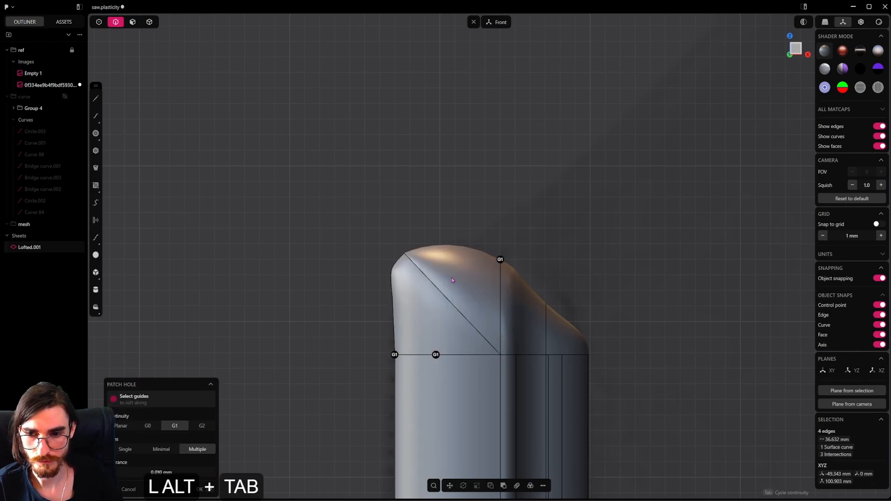
key("alt+Tab")
key("alt+Tab")
key("alt+Tab")
key("alt+Tab")
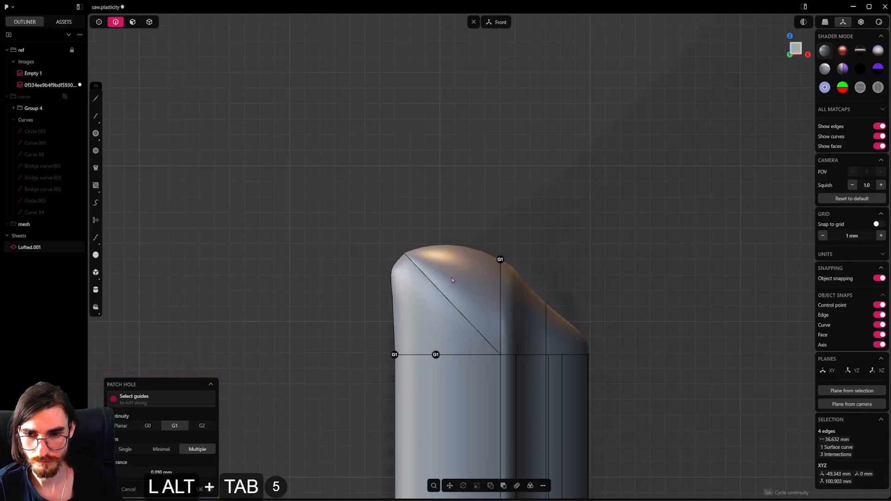
middle_click_drag(452, 280, 462, 364, "alt")
key("Escape")
Step: Cut a V-direction isoparam edge down the centre of the rod's narrow outer face at the open rim
left_click(394, 377)
key("b")
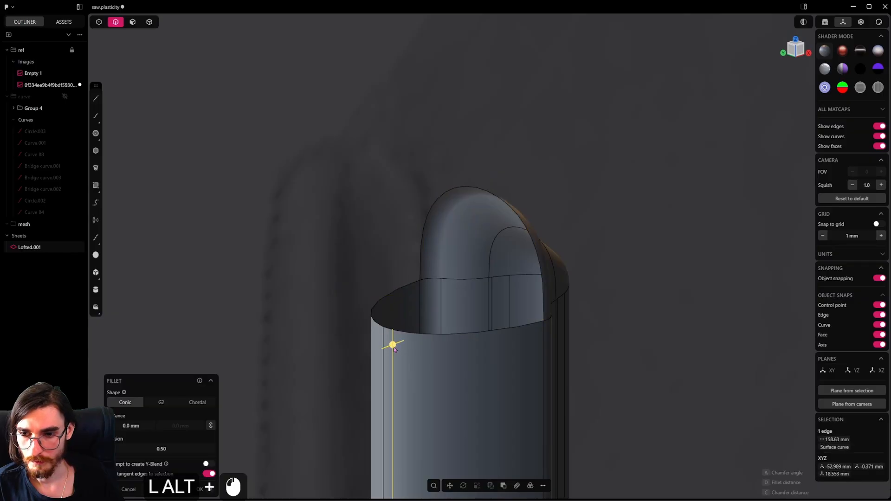
middle_click_drag(397, 382, 483, 176, "alt")
scroll(452, 346, "down", 2)
middle_click_drag(468, 262, 477, 277, "alt")
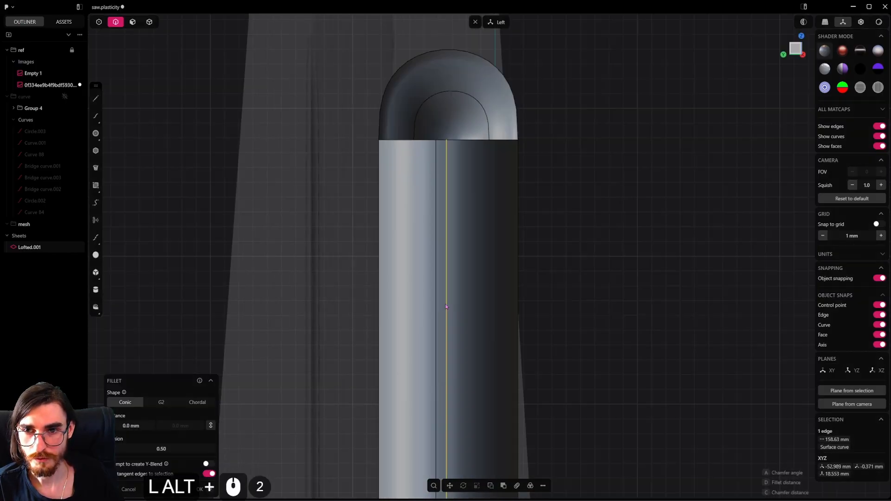
scroll(478, 280, "down", 6)
scroll(458, 180, "up", 19)
scroll(459, 180, "up", 3)
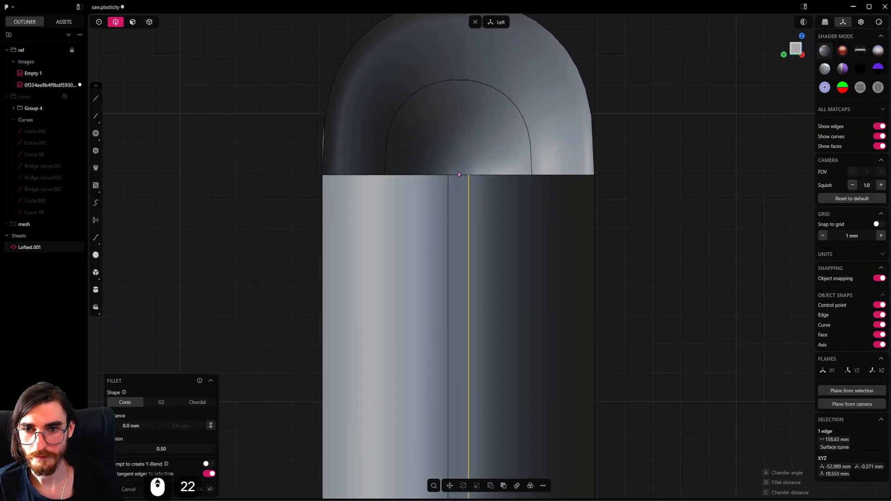
scroll(459, 175, "up", 13)
key("ctrl+r")
key("Tab")
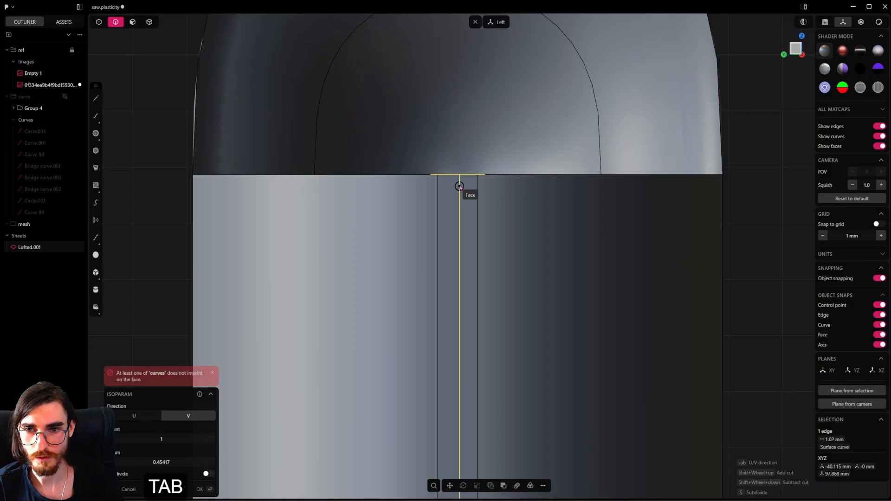
left_click(459, 175)
scroll(477, 217, "down", 16)
middle_click_drag(479, 242, 445, 249)
Step: Cut a U-direction isoparam edge across the lofted arch surface through the apex of its open edge
left_click(476, 263)
key("shift+x")
key("f")
middle_click_drag(533, 123, 532, 255)
key("ctrl+r")
key("Tab")
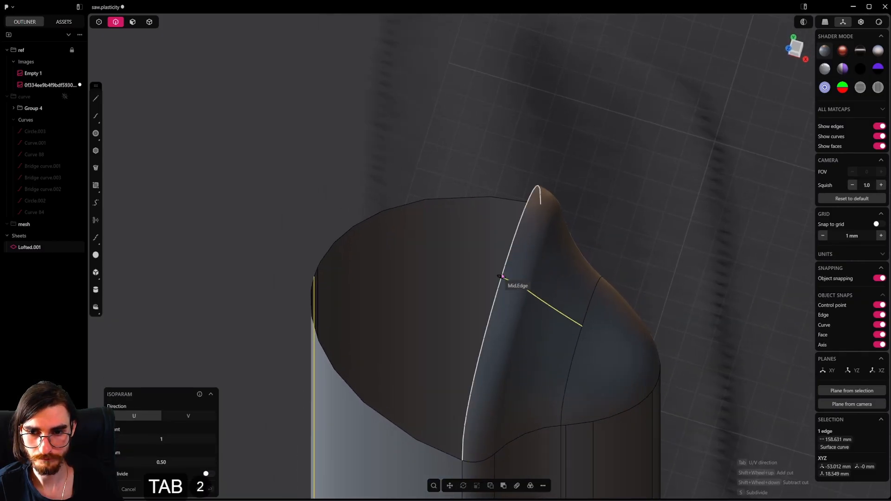
middle_click_drag(511, 248, 577, 238, "alt")
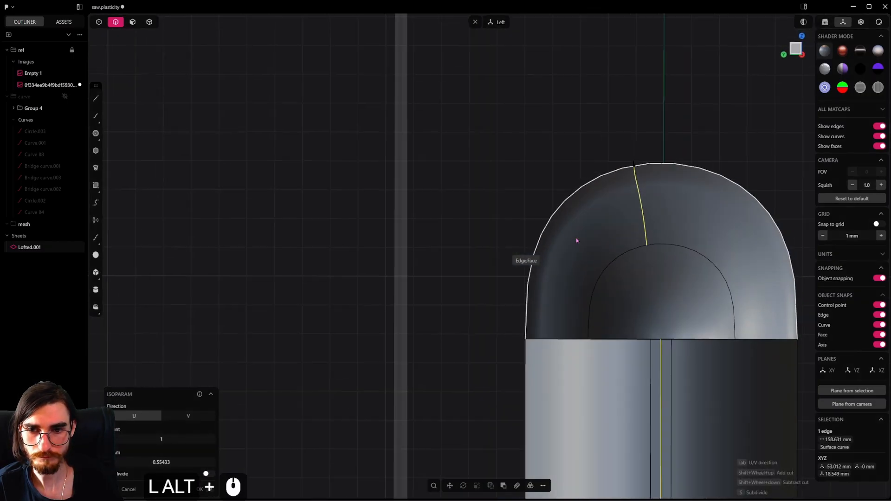
left_click(661, 164)
middle_click_drag(664, 178, 612, 246)
Step: Bridge the centre edge on the rod to the arch's apex edge with G1 curvature at both ends
left_click(664, 207)
key("b")
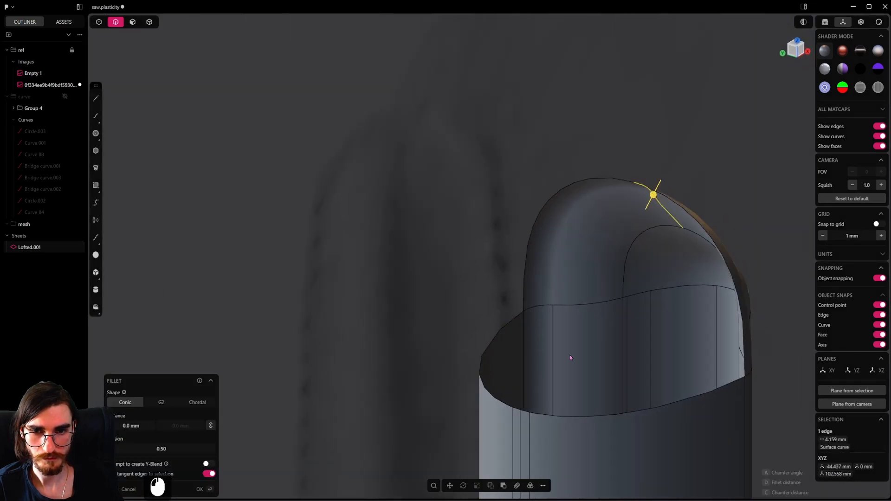
key("shift+b")
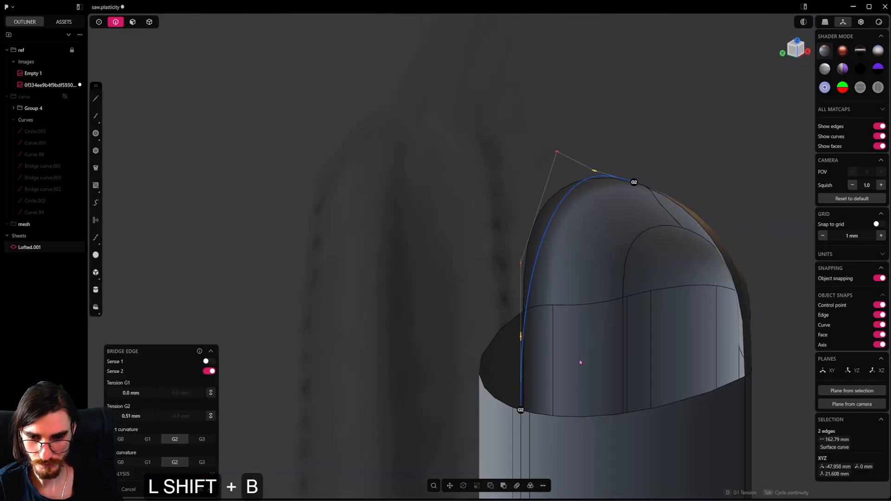
middle_click_drag(579, 362, 483, 351, "alt")
middle_click_drag(517, 188, 525, 258, "shift")
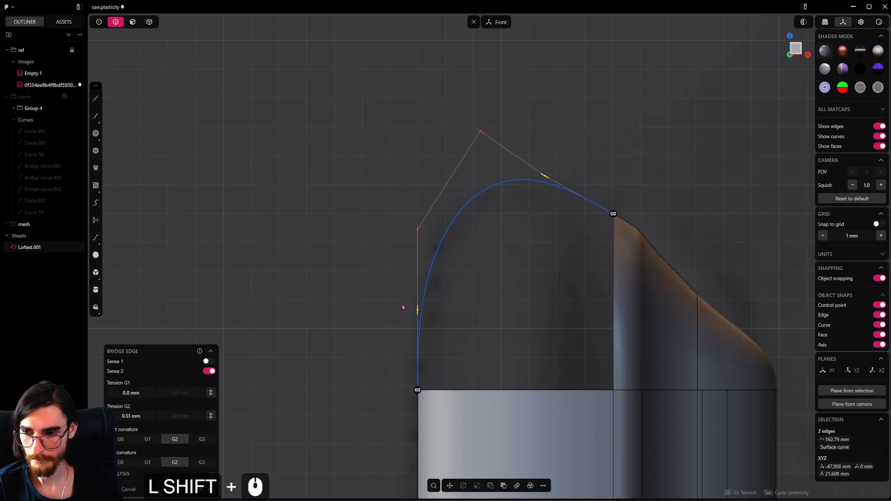
key("Tab")
key("Tab")
key("Tab")
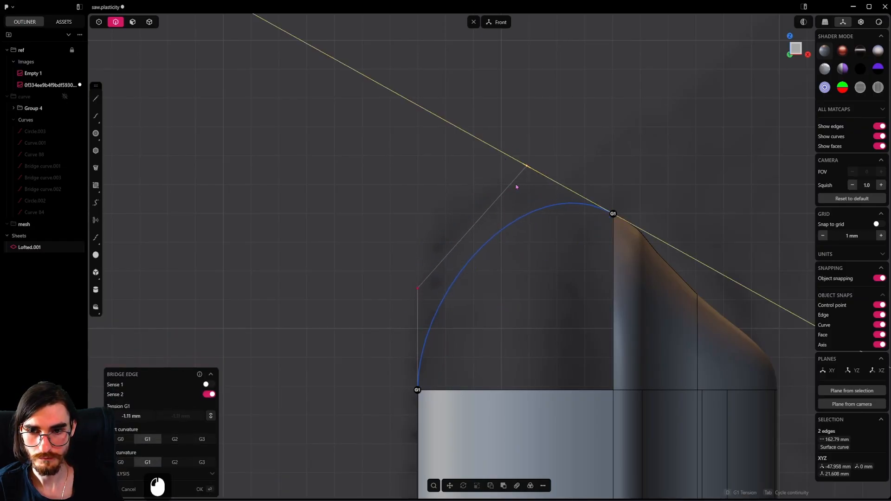
Step: Match the bridge curve to the reference outline using separate G1 tensions of about -0.8 mm at the arch and 1.7 mm at the rod
left_click_drag(398, 252, 399, 245)
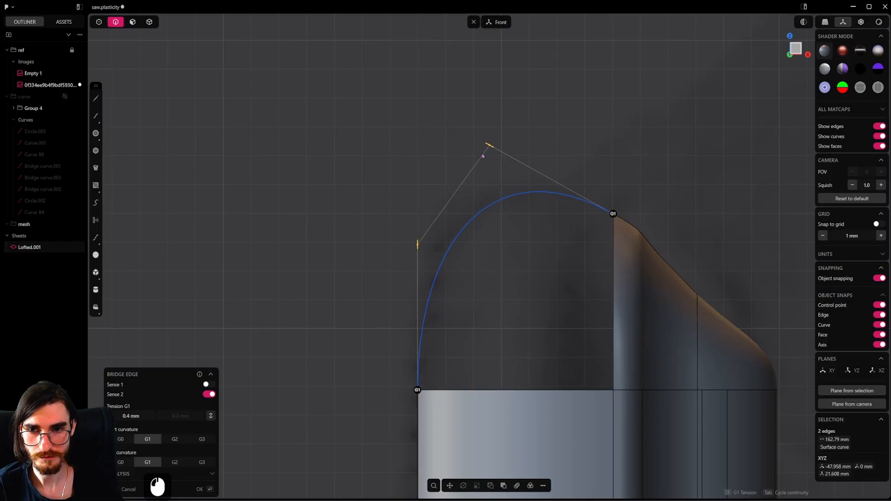
mouse_move(488, 147)
left_mouse_down()
mouse_move(488, 159)
mouse_move(493, 148)
left_mouse_up()
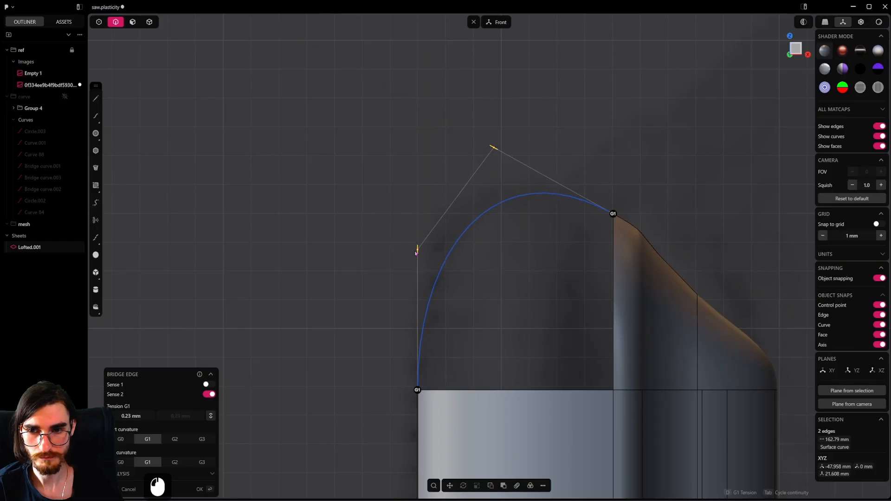
left_click_drag(416, 253, 395, 231)
left_click_drag(471, 137, 485, 193)
left_click_drag(420, 263, 407, 255)
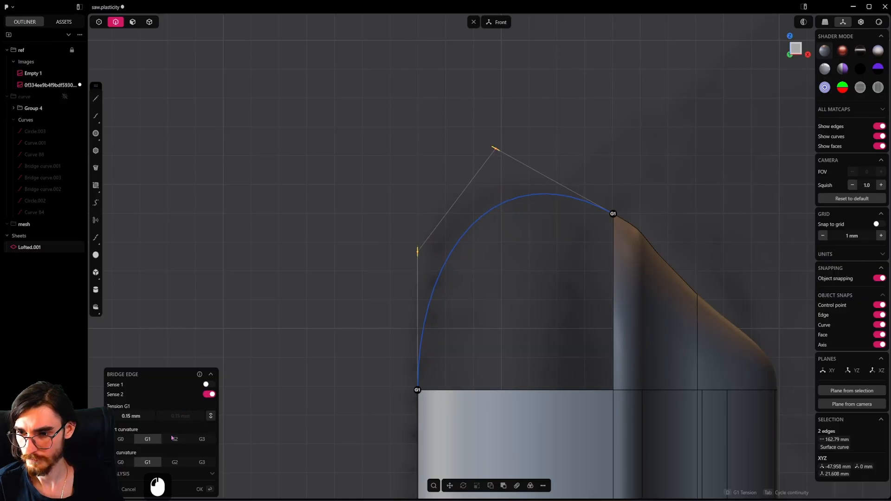
key("2")
left_click_drag(416, 259, 390, 213)
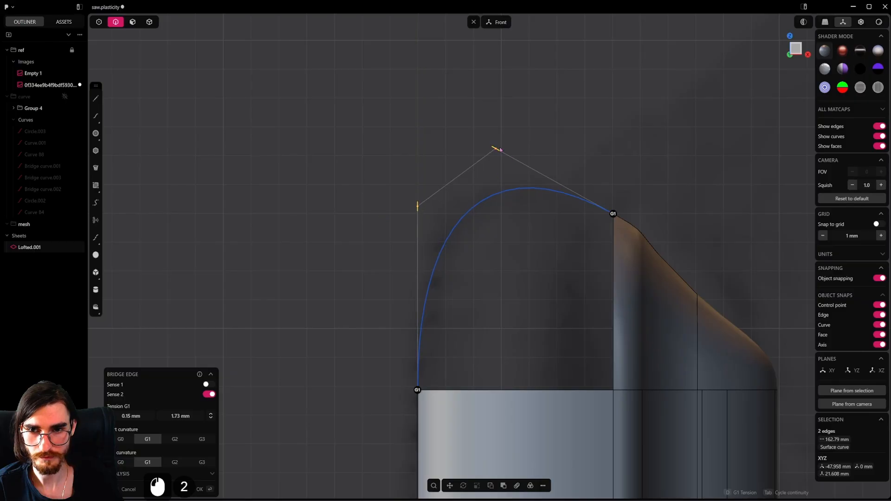
left_click_drag(496, 148, 514, 173)
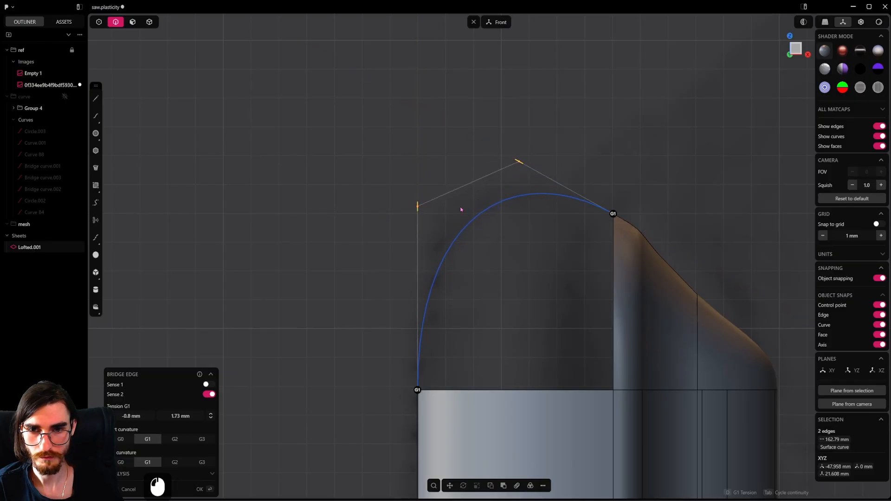
left_click_drag(417, 209, 418, 204)
right_click(620, 156)
Step: Save the saw file with the new bridge curve
middle_click_drag(622, 194, 594, 176, "shift")
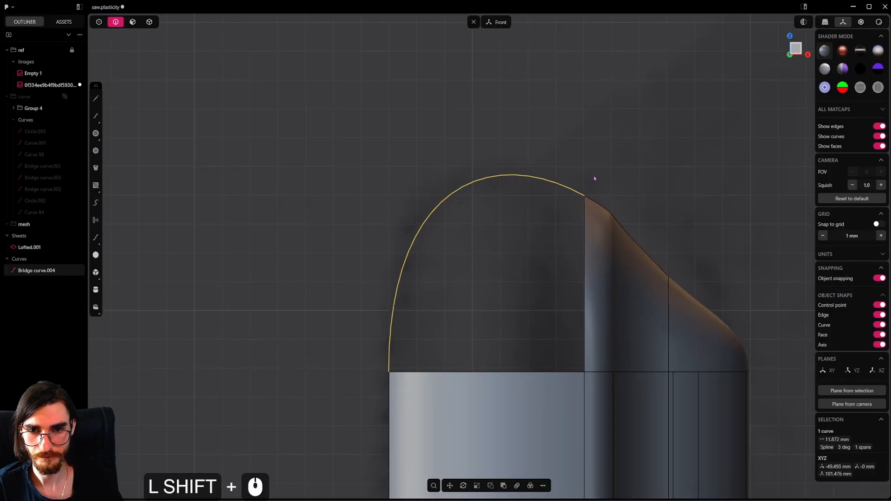
scroll(585, 186, "down", 1)
key("ctrl+s")
scroll(585, 194, "down", 3)
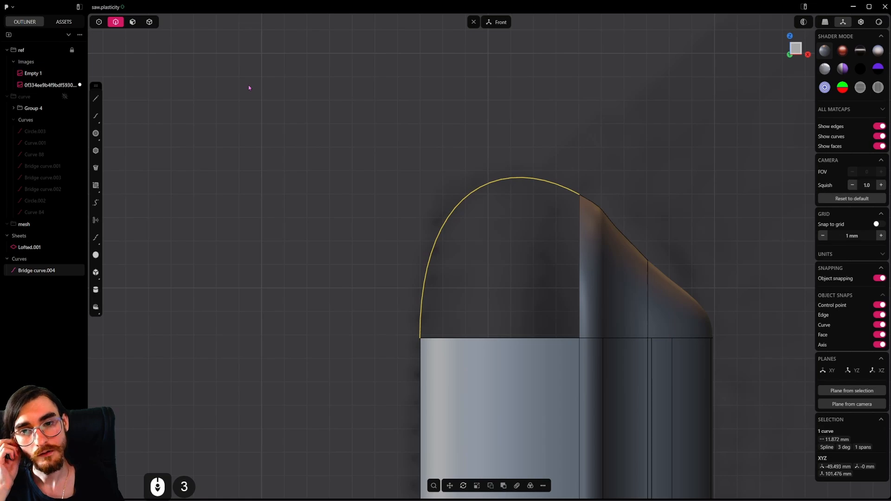
Step: Patch the wide opening at the rod's tip with G1 continuity, using the bridge curve as a guide
left_click(579, 263, "alt")
middle_click_drag(533, 328, 521, 363)
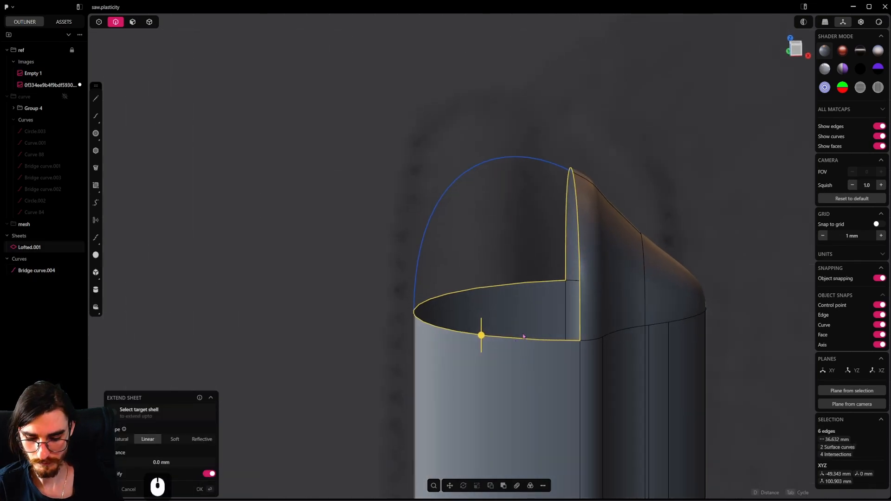
key("shift+j")
left_click(462, 179)
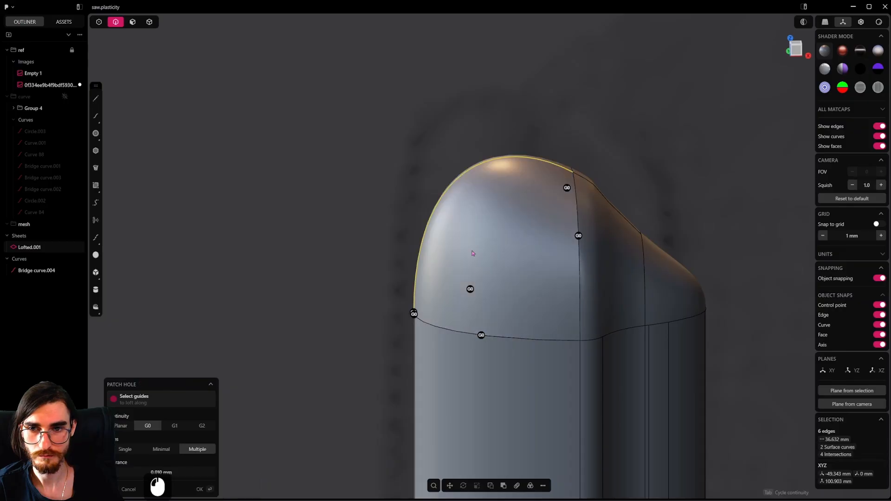
middle_click_drag(471, 300, 542, 302, "alt")
key("Tab")
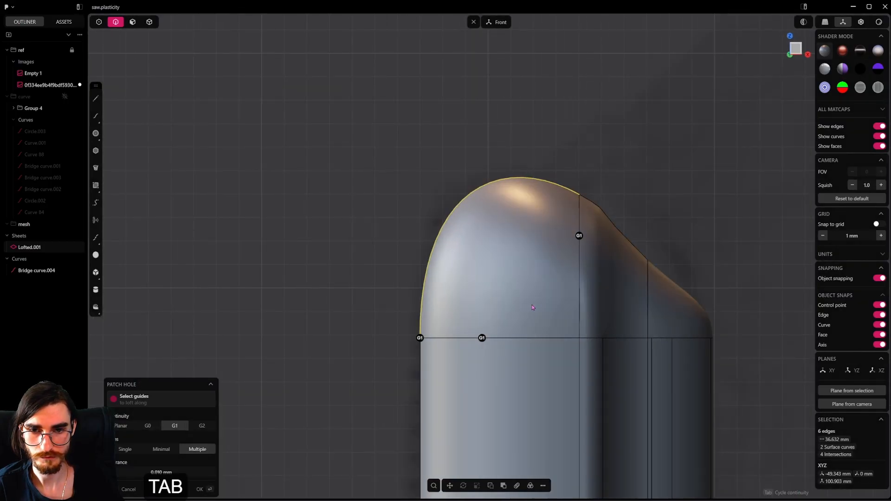
scroll(507, 305, "down", 4)
right_click(413, 271)
Step: Delete the bridge guide curve and hide the edge display
left_click(496, 206)
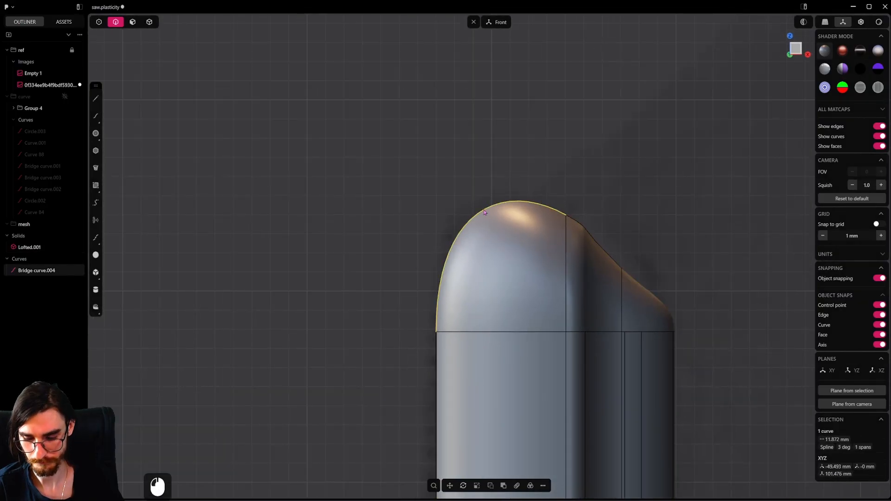
key("x")
scroll(181, 41, "down", 5)
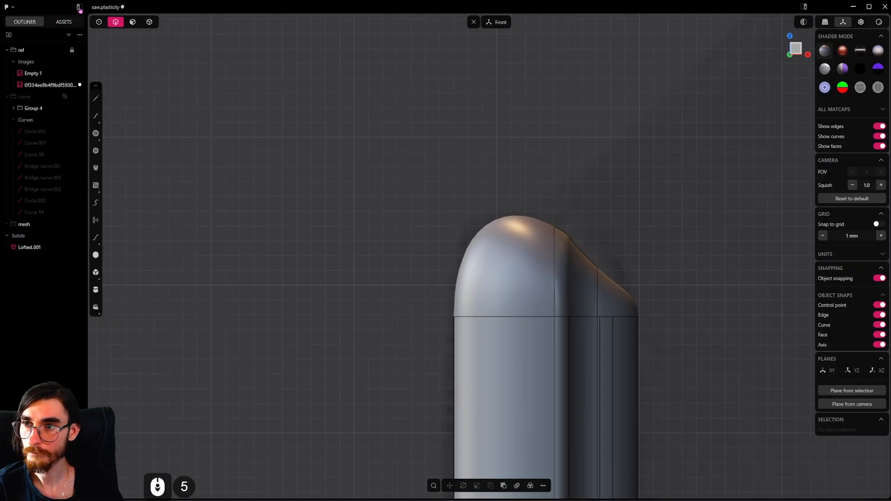
key("grave")
middle_click_drag(497, 310, 428, 324)
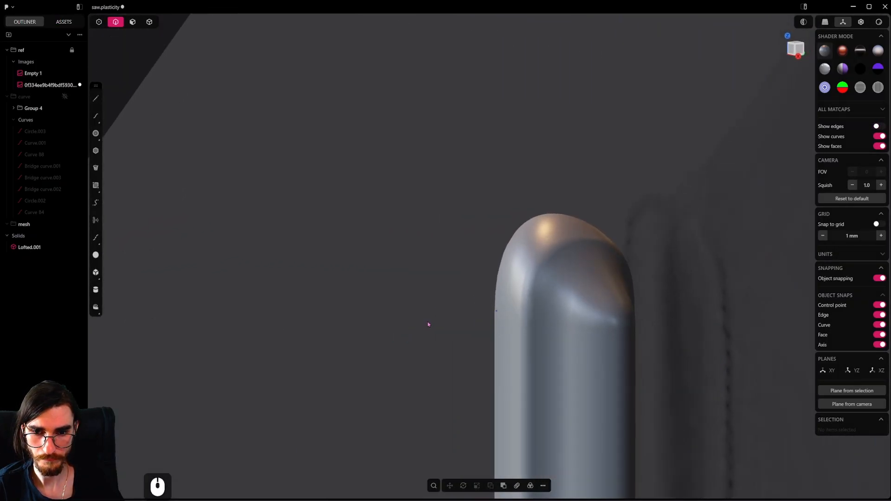
Step: Select the whole saw handle solid and examine its rounded rod tip and overall shape in the front view
left_click(150, 22)
left_click(565, 318)
scroll(564, 318, "down", 14)
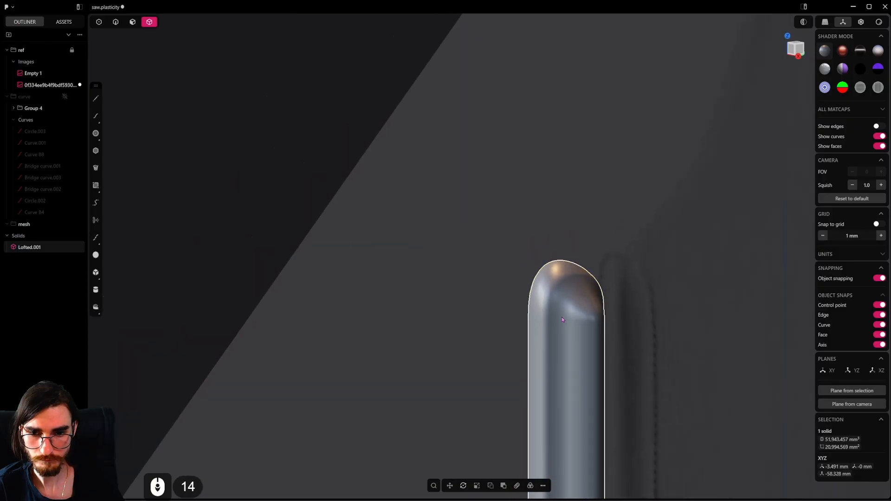
scroll(576, 386, "down", 6, "shift")
scroll(575, 386, "down", 4, "shift")
middle_click_drag(563, 136, 581, 122)
scroll(574, 221, "down", 8)
mouse_move(568, 287)
middle_mouse_down("alt")
mouse_move(483, 314)
mouse_move(565, 290)
middle_mouse_up("alt")
scroll(565, 290, "down", 5)
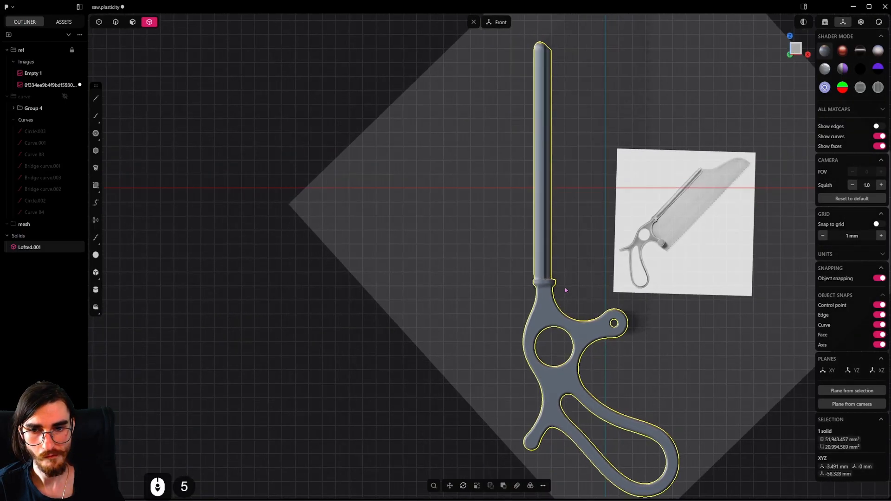
Step: Clear the selection of the handle solid and save the file
key("f")
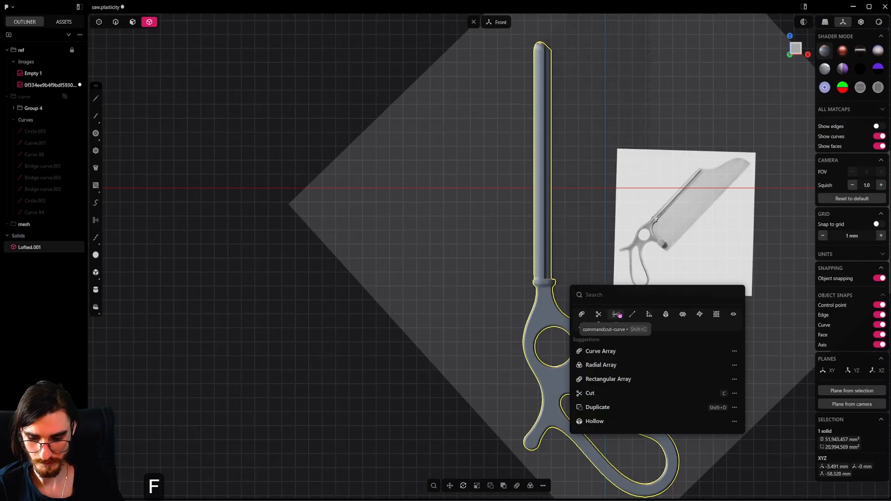
left_click(635, 316)
key("ctrl+s")
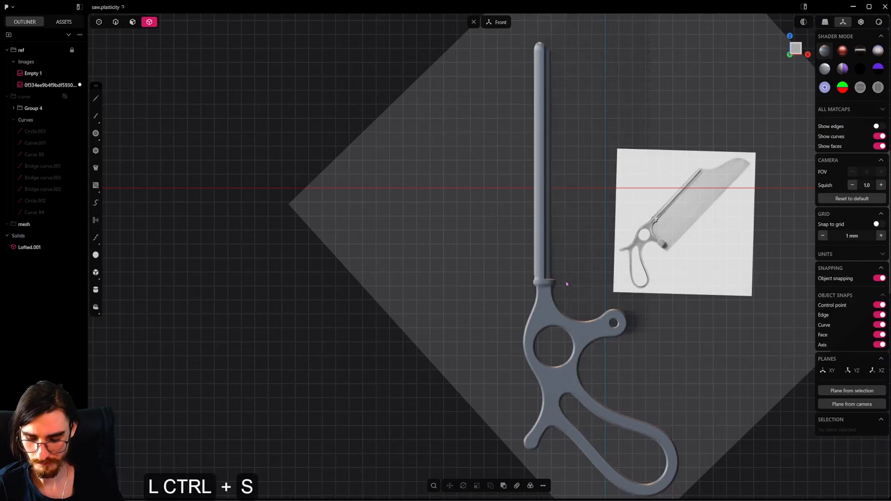
Step: Draw a center rectangle about 3 mm wide from the origin in the right view, reaching up the rod's edge to just below its tip
scroll(557, 274, "up", 4)
middle_click_drag(554, 278, 524, 370, "shift")
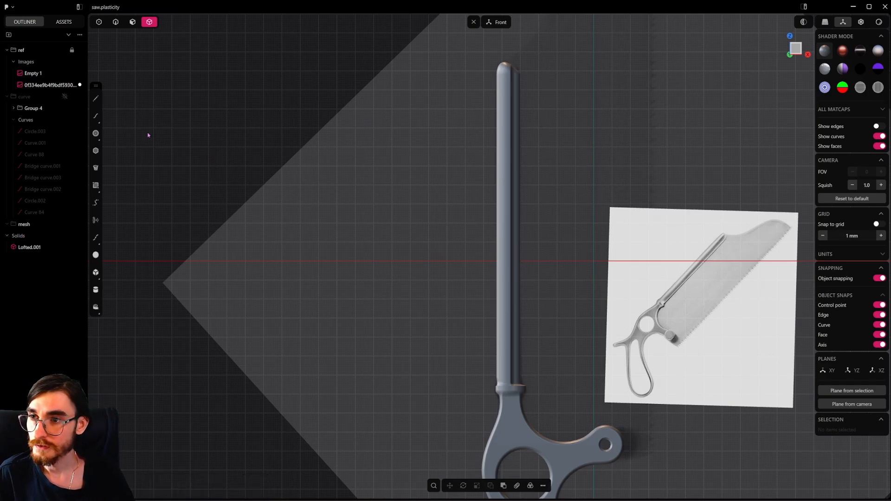
middle_click_drag(456, 208, 414, 207, "shift")
scroll(415, 207, "down", 3)
middle_click_drag(469, 257, 122, 70)
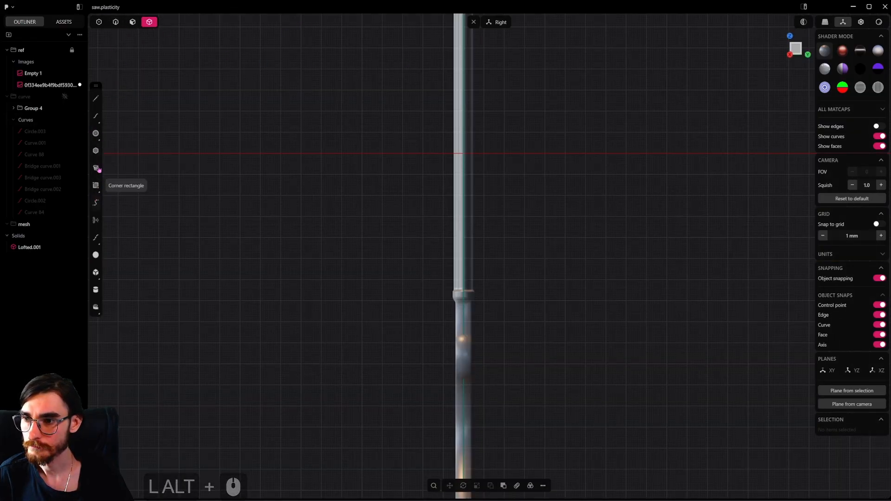
left_click(96, 186)
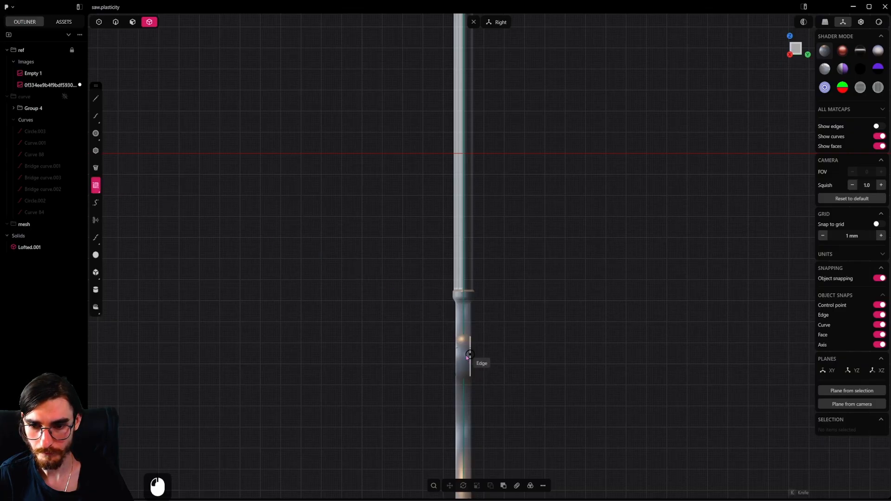
scroll(462, 320, "up", 11)
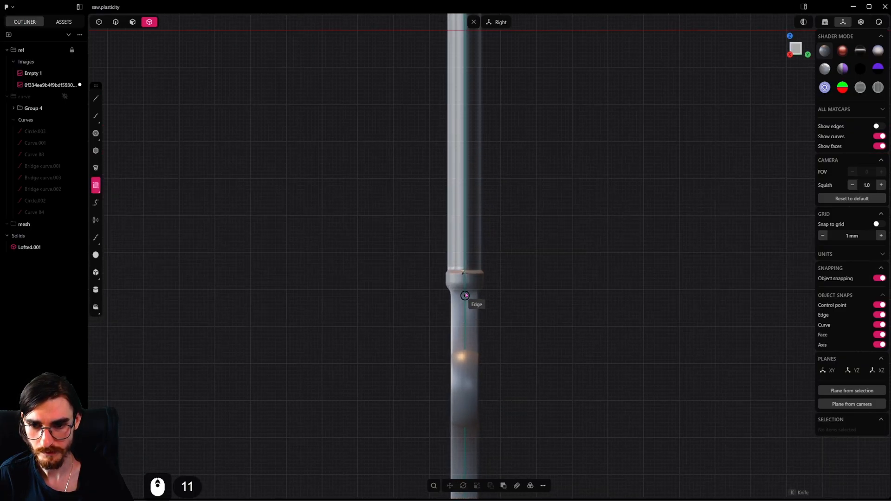
scroll(467, 224, "down", 1)
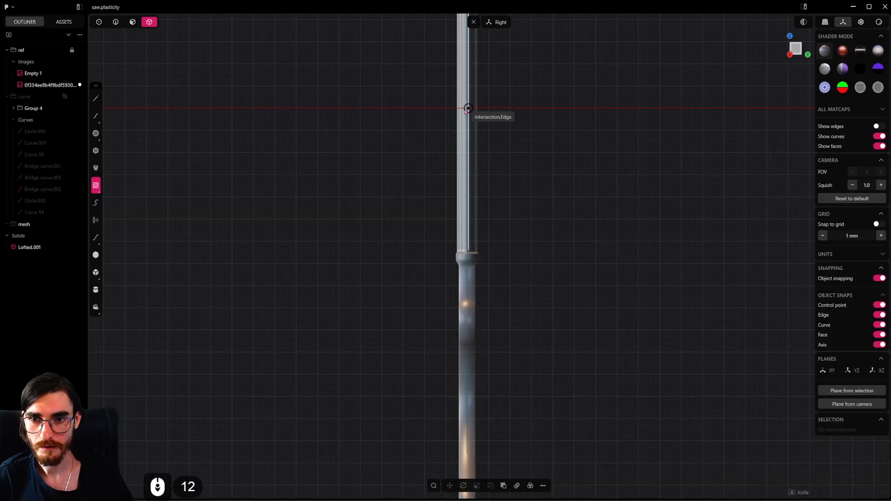
scroll(467, 108, "up", 20)
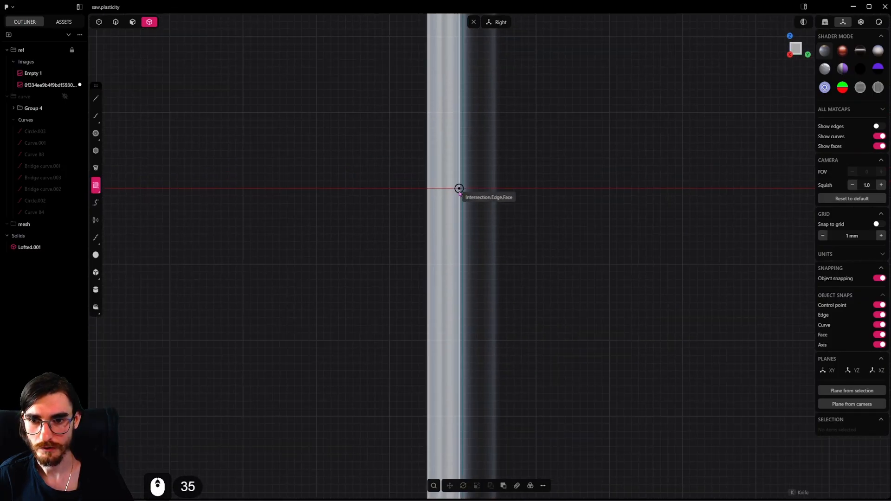
scroll(459, 188, "up", 7)
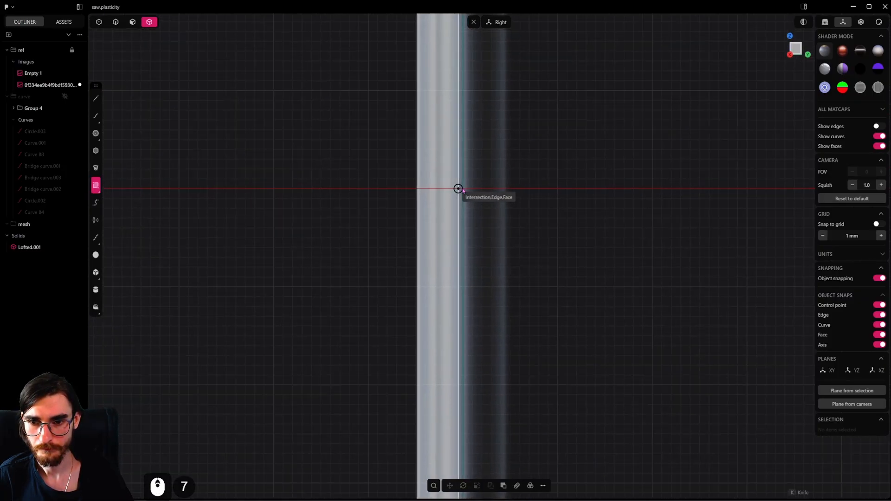
scroll(458, 189, "up", 12)
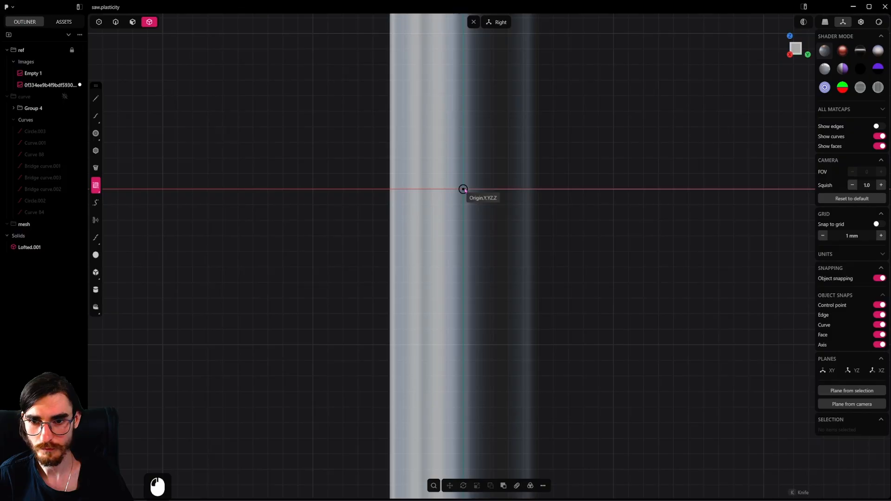
left_click(463, 190)
scroll(491, 260, "down", 20)
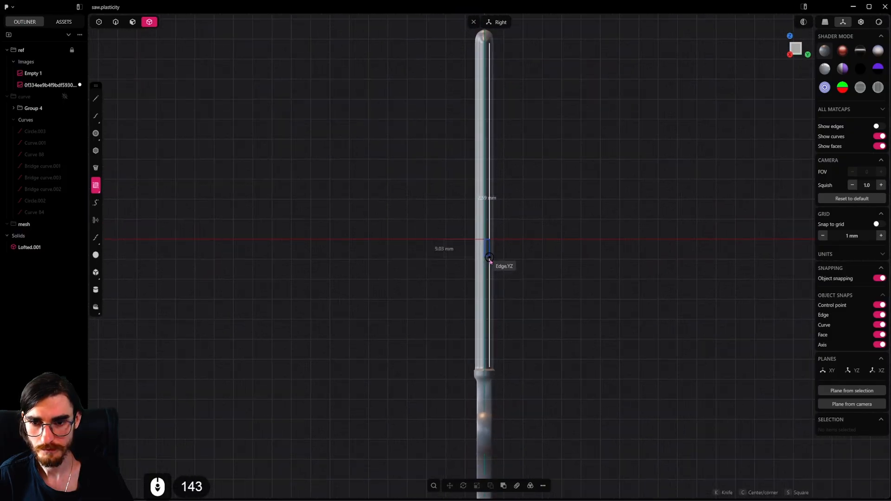
scroll(491, 262, "down", 20)
middle_click_drag(496, 289, 497, 307)
scroll(496, 257, "up", 14)
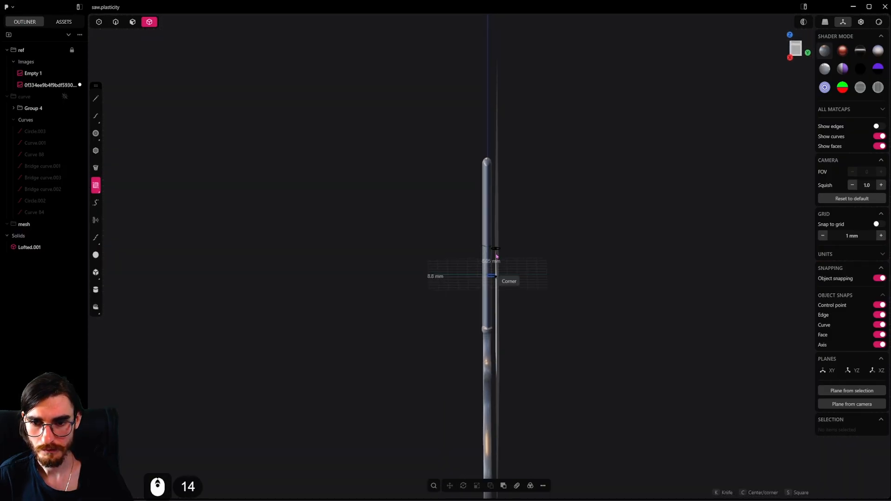
scroll(496, 257, "up", 16)
middle_click_drag(491, 274, 471, 290, "alt")
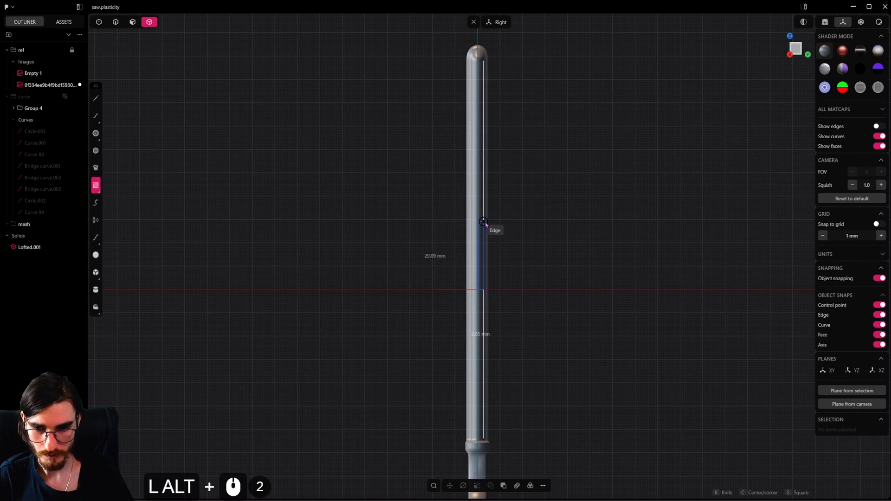
key("c")
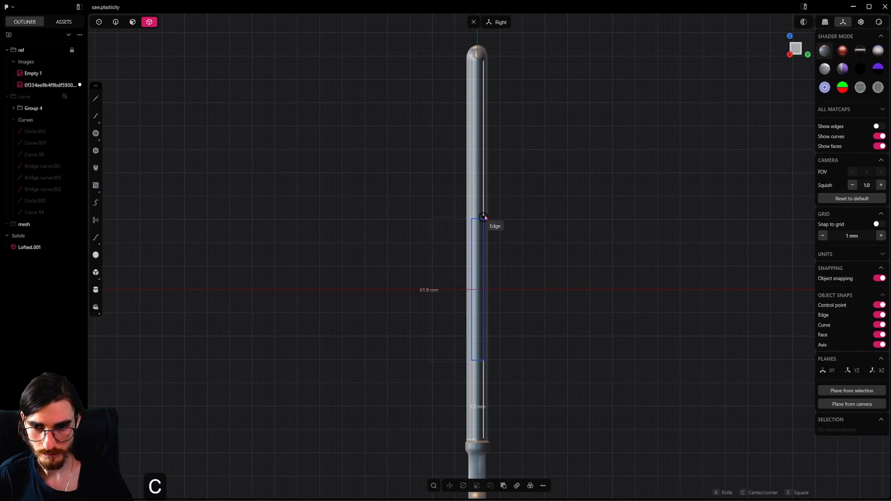
left_click(482, 62)
Step: Move the rectangle about 17.8 mm along the X axis, just beyond the handle's small hole arm
middle_click_drag(482, 62, 568, 259, "shift")
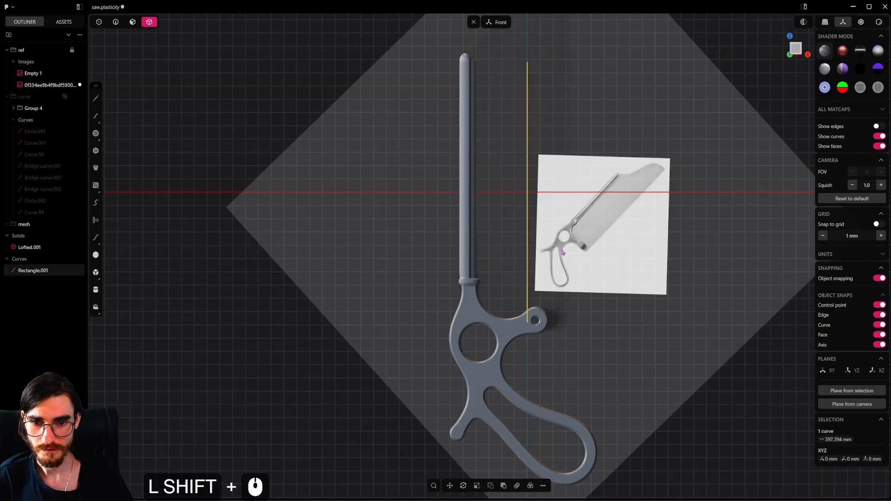
key("g")
key("x")
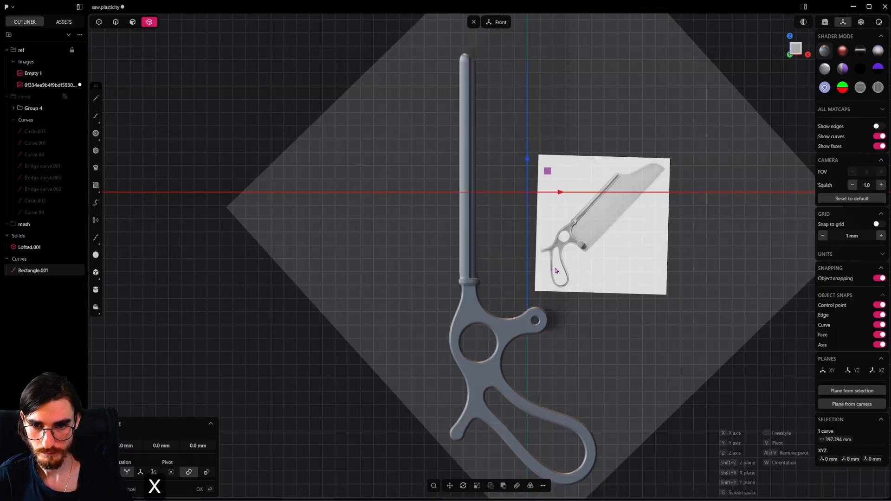
key("shift")
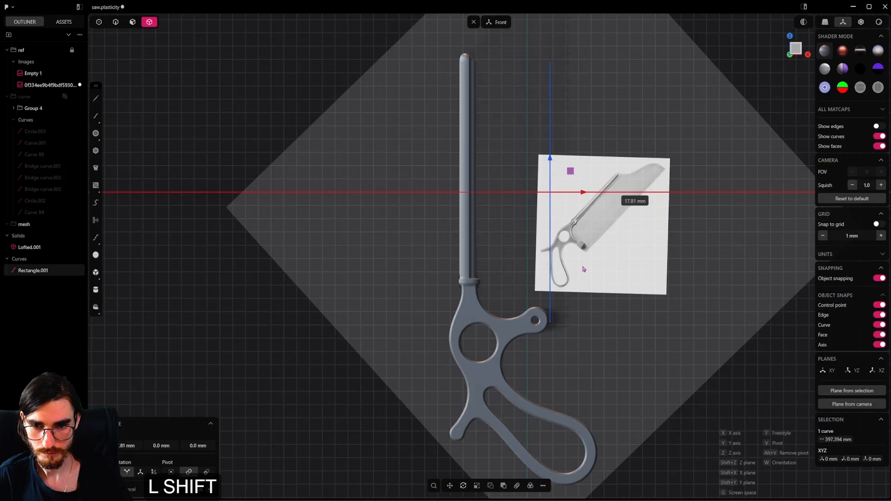
left_click(568, 266, "shift")
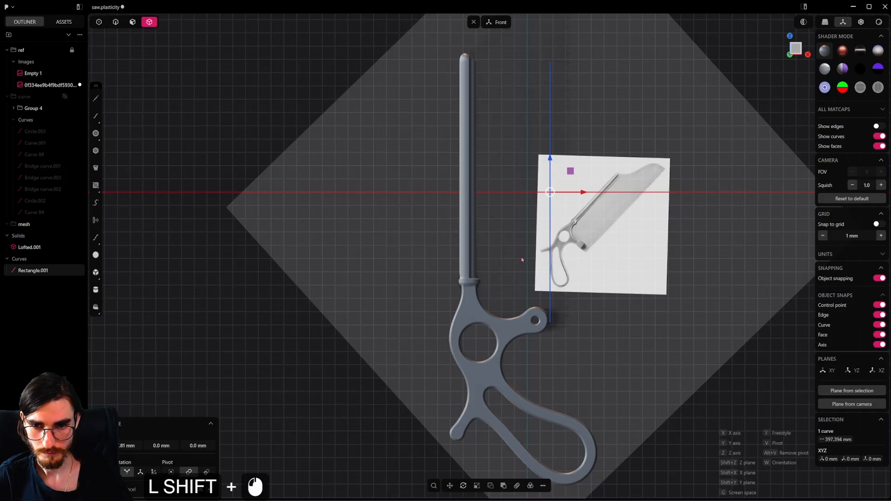
left_click(133, 23)
middle_click_drag(545, 211, 591, 254)
right_click(596, 246)
Step: Extrude the thin rectangle's region 62.33 mm toward the rod to form the flat saw blade
scroll(557, 232, "up", 3)
left_click(555, 227)
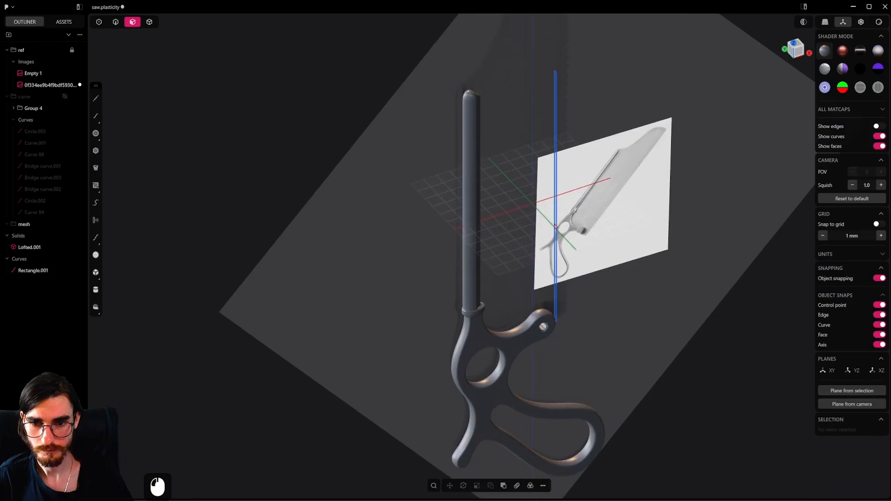
left_click(557, 227)
key("e")
left_click_drag(591, 209, 461, 246)
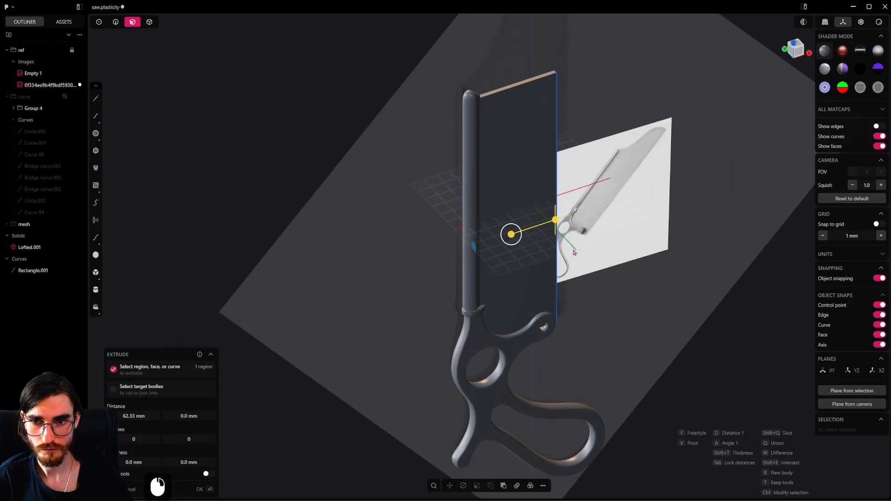
right_click(469, 247)
Step: Push the blade's upper end face upward so the blade extends past the rod's rounded tip
middle_click_drag(501, 247, 595, 217, "alt")
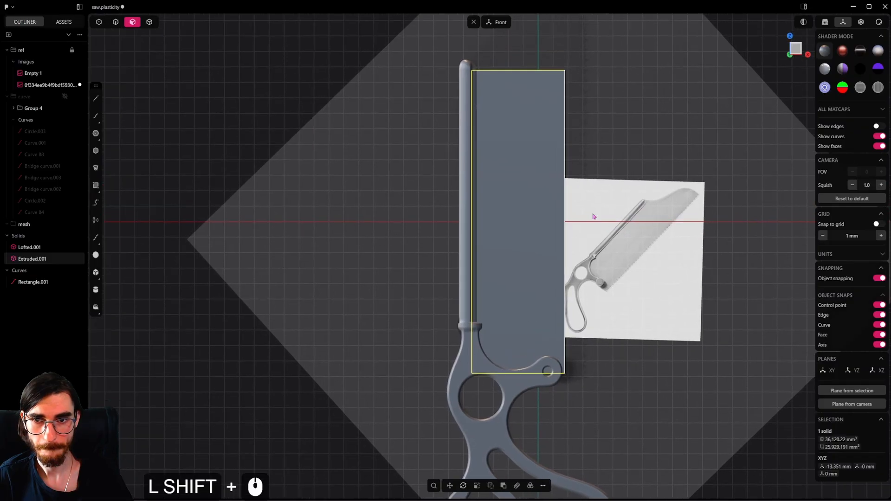
middle_click_drag(519, 153, 500, 207)
scroll(504, 199, "down", 3)
middle_click_drag(523, 128, 523, 209, "shift")
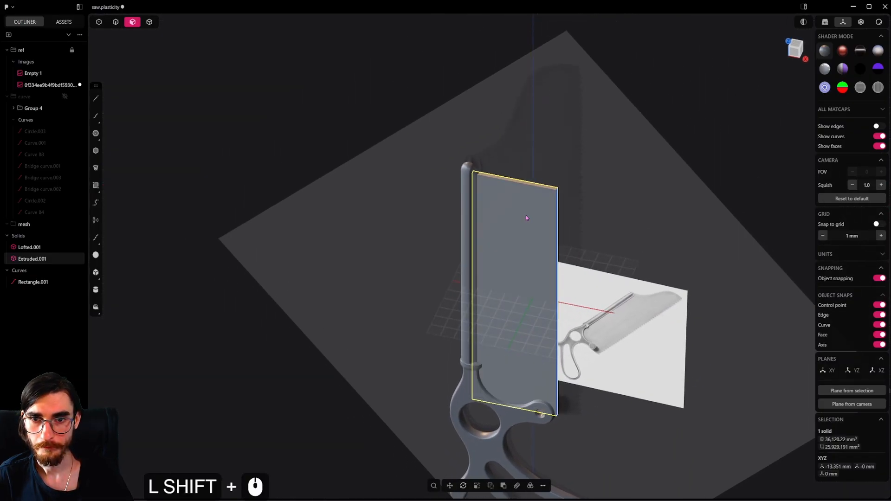
scroll(524, 208, "up", 5)
left_click(528, 176)
left_click_drag(523, 149, 523, 103)
right_click(525, 111)
Step: Delete the leftover rectangle curve on the blade's outer edge
middle_click_drag(547, 380, 563, 207, "shift")
scroll(563, 207, "down", 6)
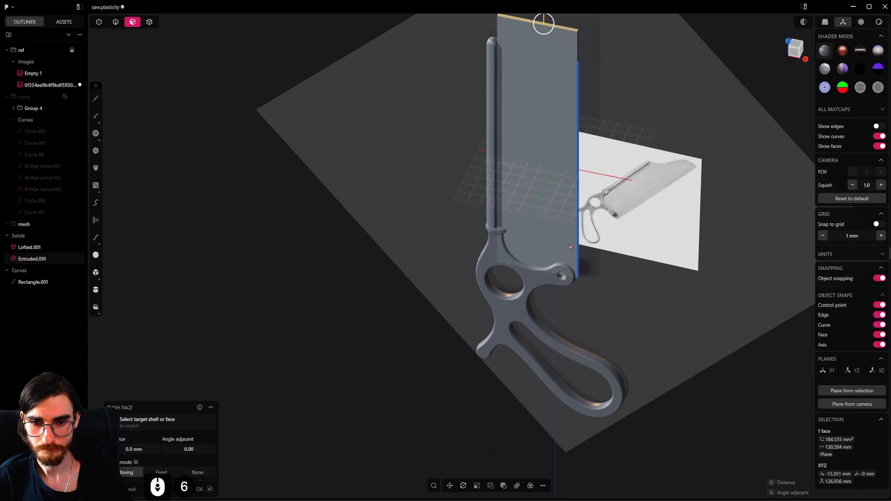
middle_click_drag(570, 247, 557, 215, "alt")
scroll(583, 290, "up", 4)
left_click(118, 23)
left_click(564, 223)
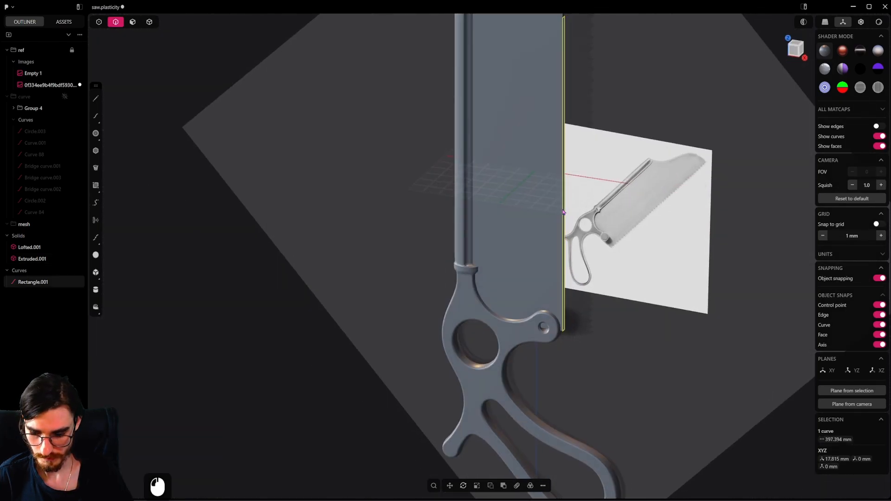
key("x")
Step: Push the blade's lower end face downward past the handle's small hole arm
scroll(545, 260, "up", 2)
middle_click_drag(545, 261, 184, 30)
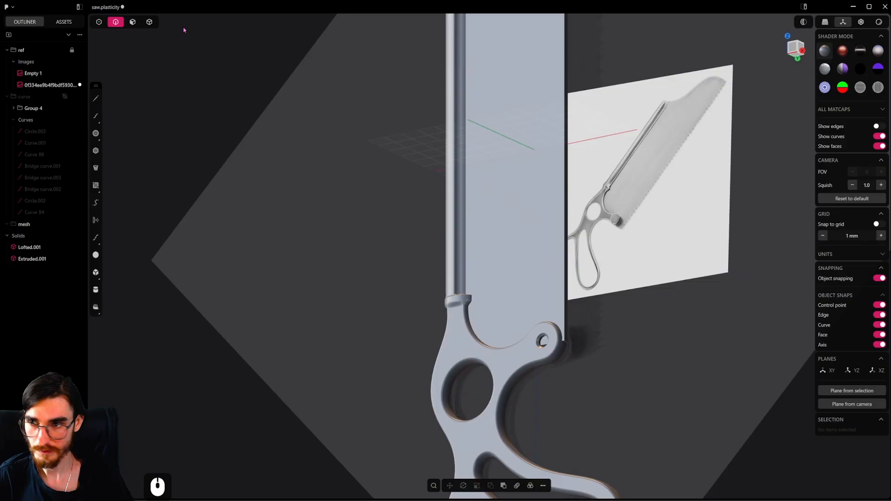
left_click(136, 21)
scroll(586, 370, "up", 12)
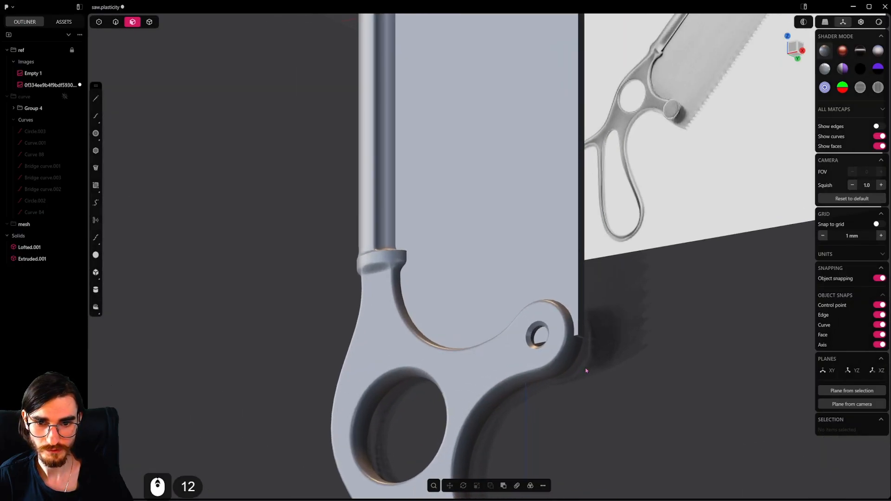
left_click(578, 337)
middle_click_drag(577, 338, 694, 385, "alt")
scroll(603, 387, "down", 6)
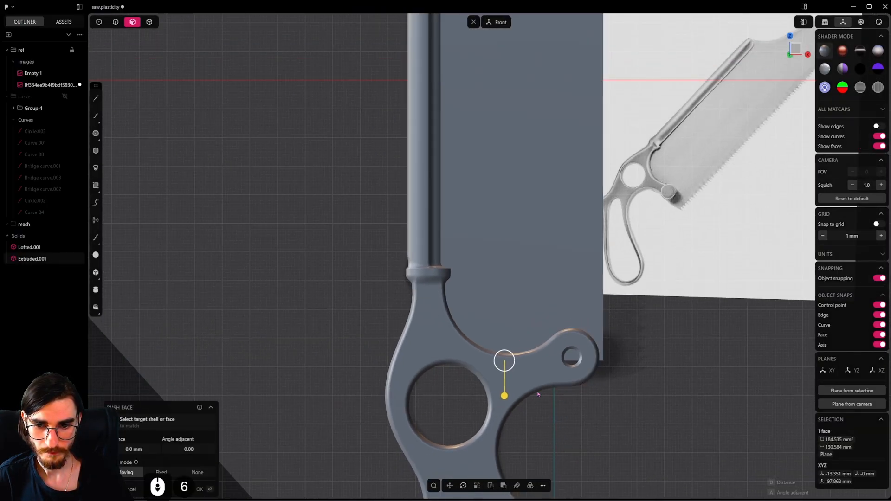
scroll(538, 394, "down", 3)
left_click_drag(507, 401, 507, 422, "shift")
scroll(673, 216, "up", 11)
scroll(647, 238, "down", 6)
middle_click_drag(647, 238, 752, 131, "shift")
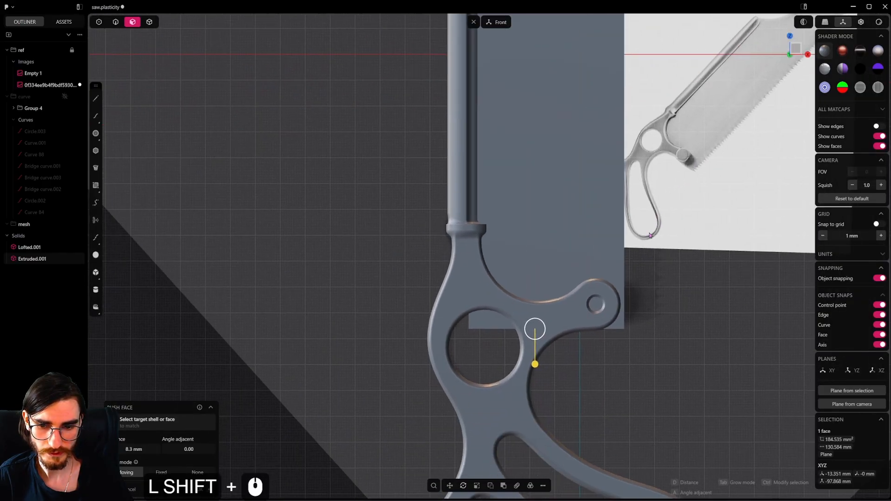
left_click_drag(534, 364, 536, 366, "shift")
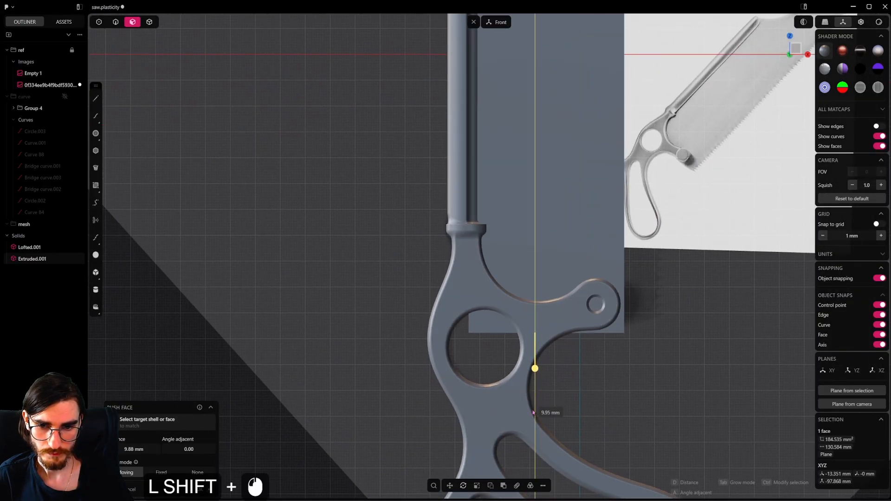
left_click_drag(531, 438, 530, 437, "shift")
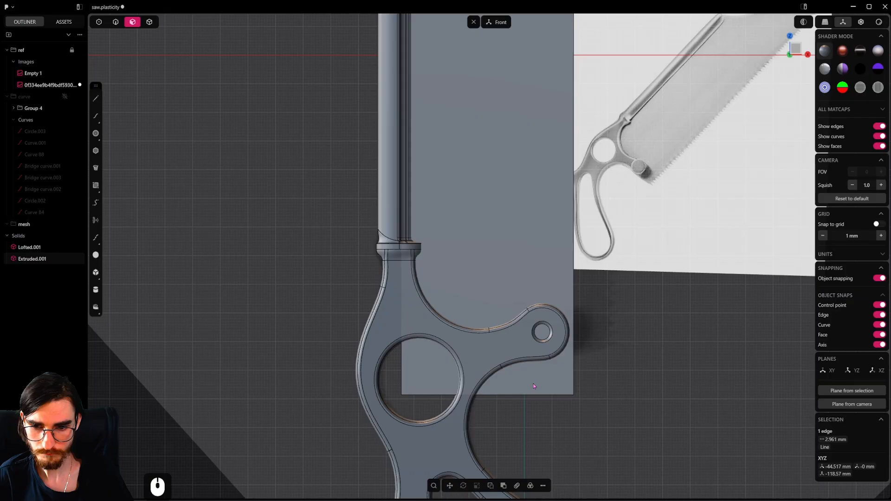
Step: Push the blade's lower end face back up by 10.44 mm, close to the handle arm's underside, comparing it with the reference image
middle_click_drag(535, 426, 528, 375)
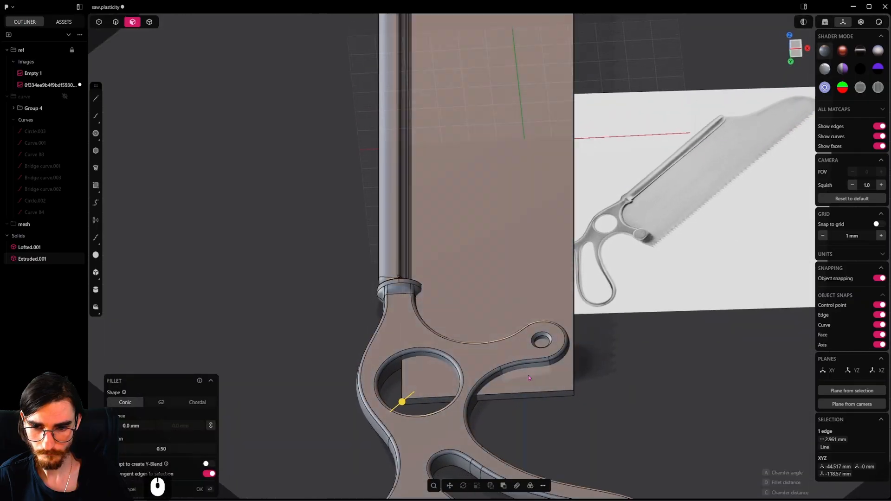
mouse_move(523, 397)
left_mouse_down()
mouse_move(523, 408)
mouse_move(524, 399)
left_mouse_up()
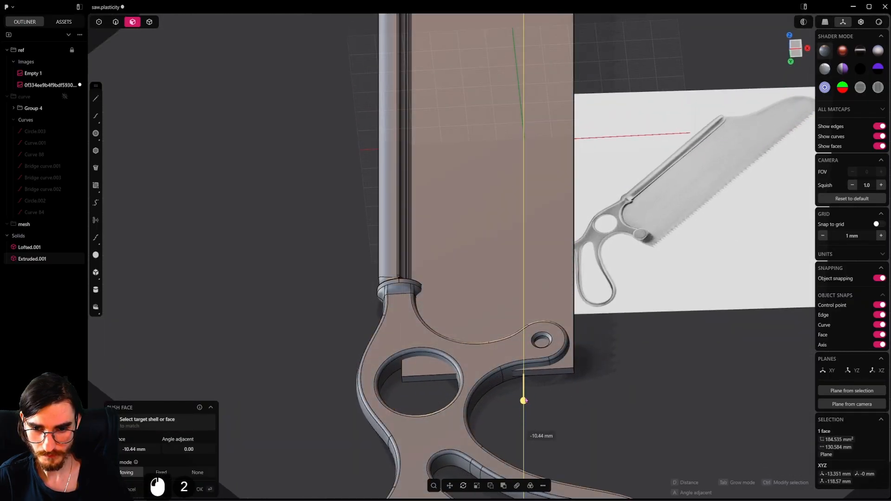
middle_click_drag(525, 400, 591, 378, "alt")
middle_click_drag(587, 289, 574, 324, "shift")
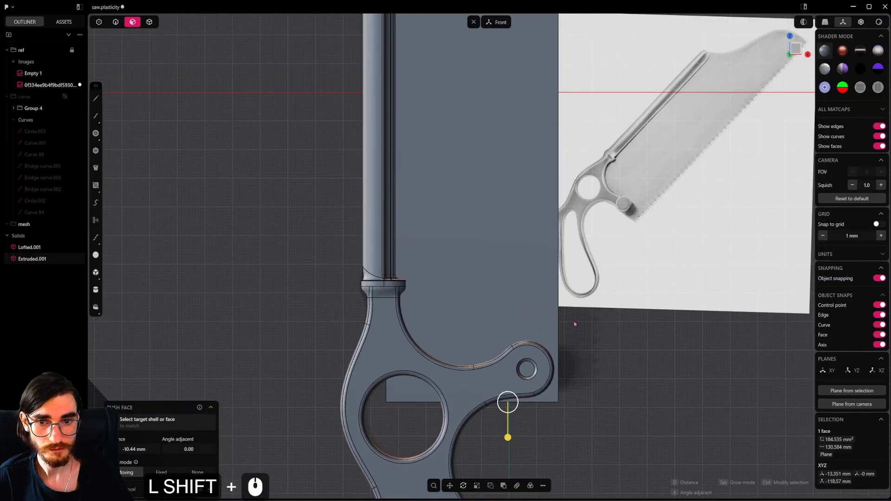
scroll(575, 320, "up", 5)
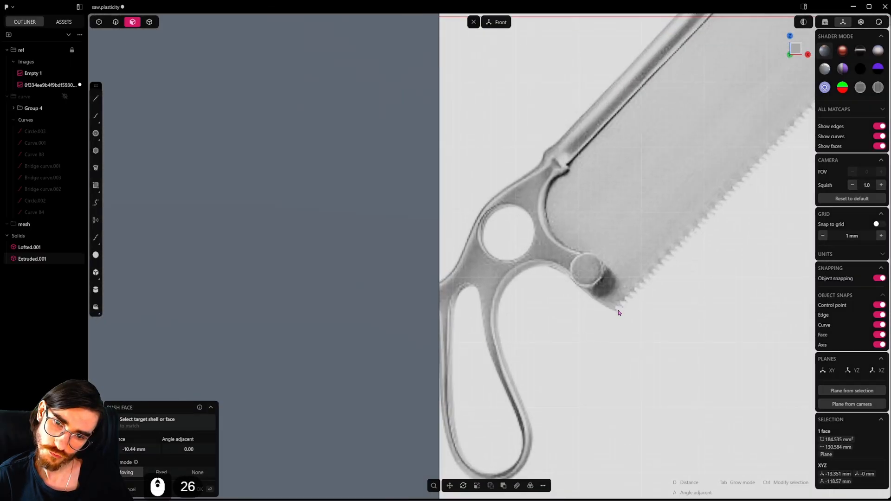
scroll(620, 314, "down", 18)
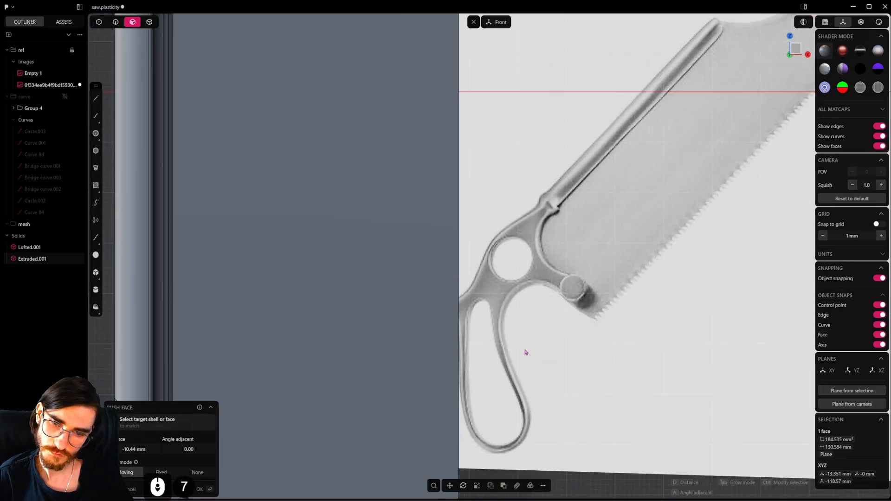
middle_click_drag(524, 354, 545, 340, "shift")
scroll(580, 310, "up", 8)
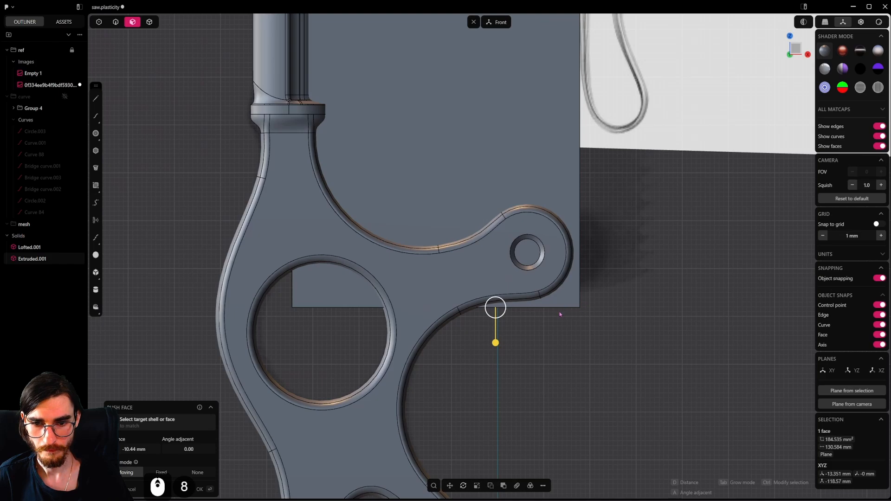
right_click(559, 333)
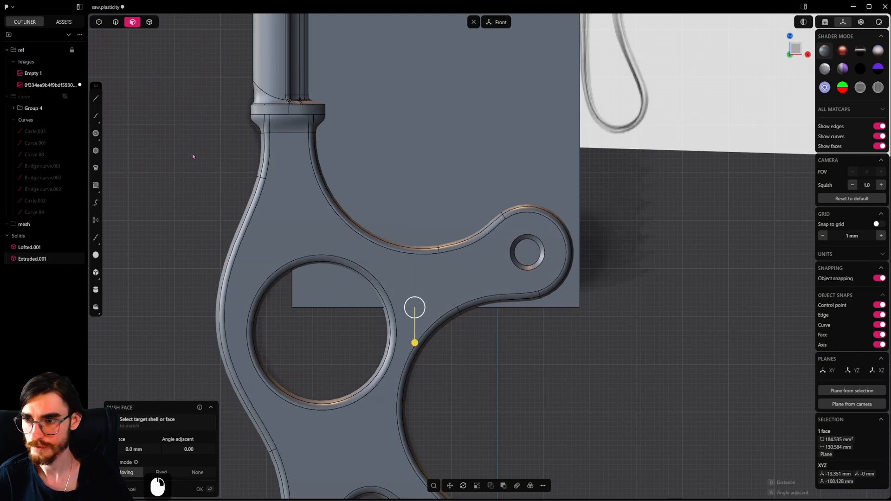
Step: Draw a shallow three-point V polyline about 28 mm long below the blade's lower edge, from the handle arm to the blade's outer corner
left_click(96, 99)
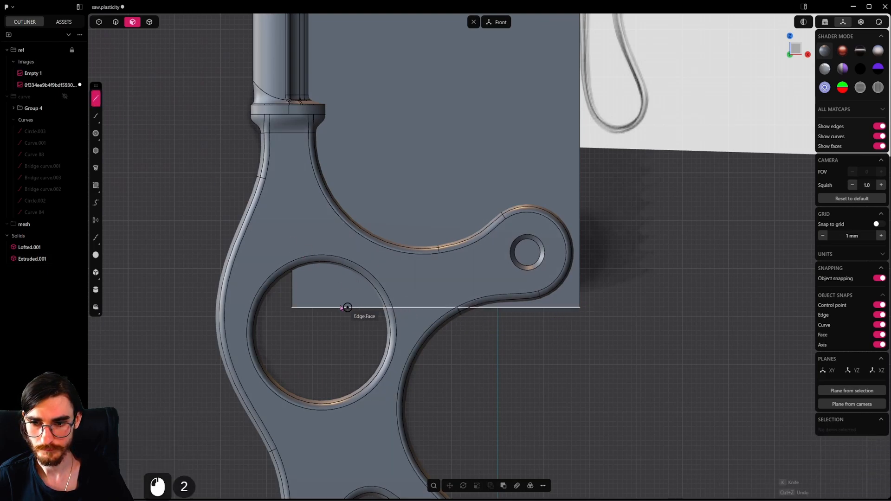
left_click(453, 308)
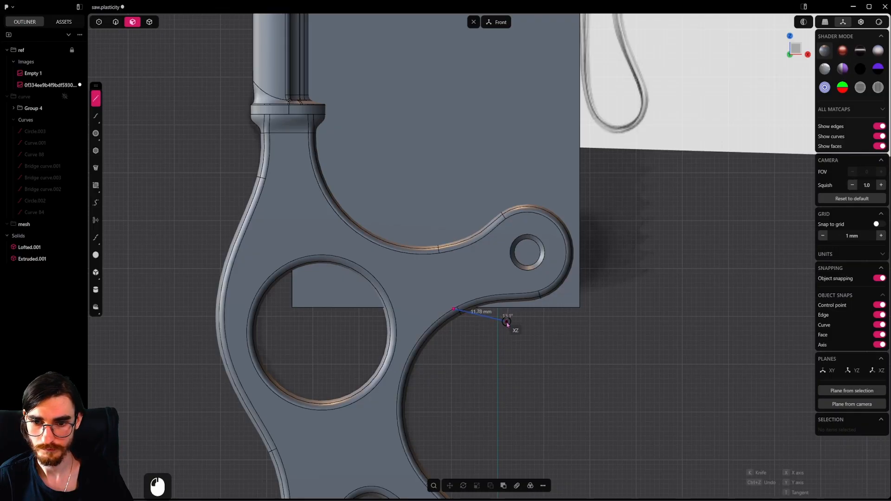
left_click(506, 321)
left_click(580, 308)
right_click(580, 307)
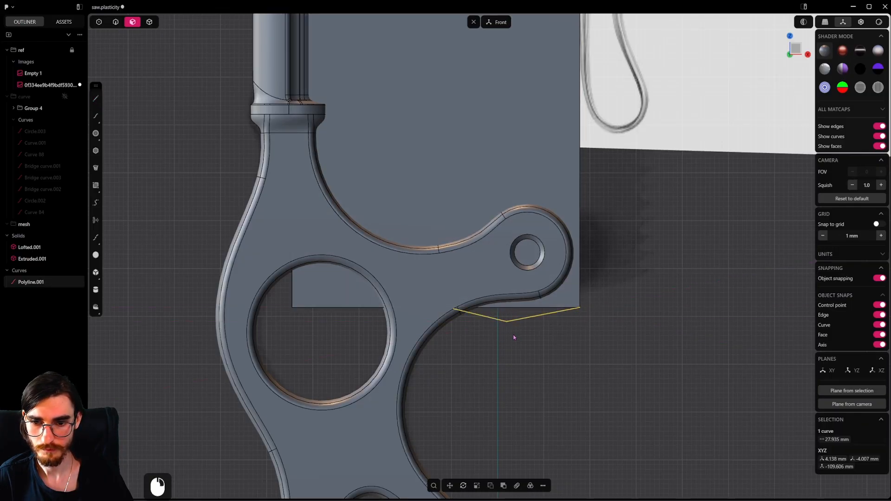
Step: Round the middle vertex of the polyline below the blade into a smooth, shallow arc
key("2")
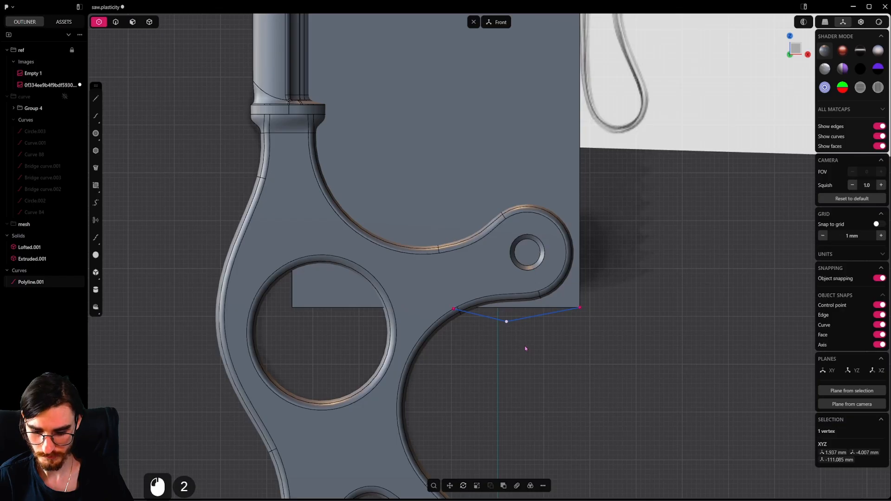
key("b")
left_click_drag(509, 449, 528, 488)
right_click(555, 389)
Step: Push the blade's long outer side face outward by 14.89 mm to widen the blade, comparing it with the reference image
scroll(553, 340, "down", 8)
middle_click_drag(572, 308, 550, 341, "shift")
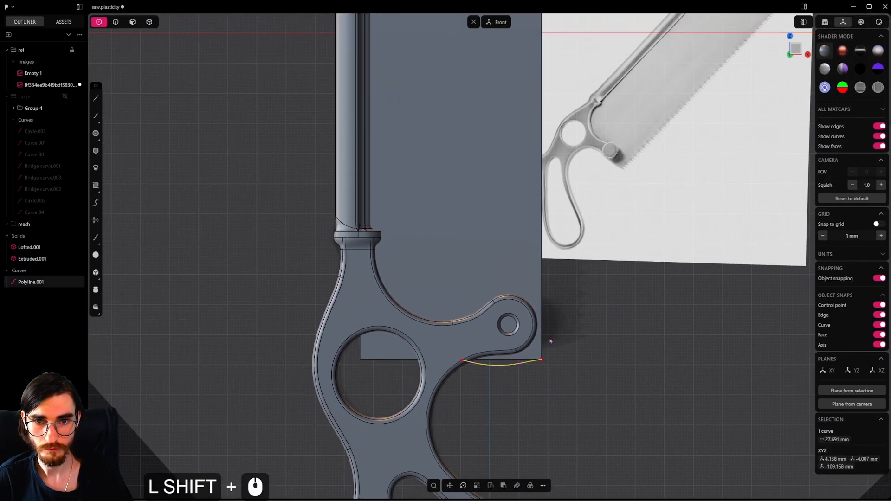
scroll(535, 350, "up", 5)
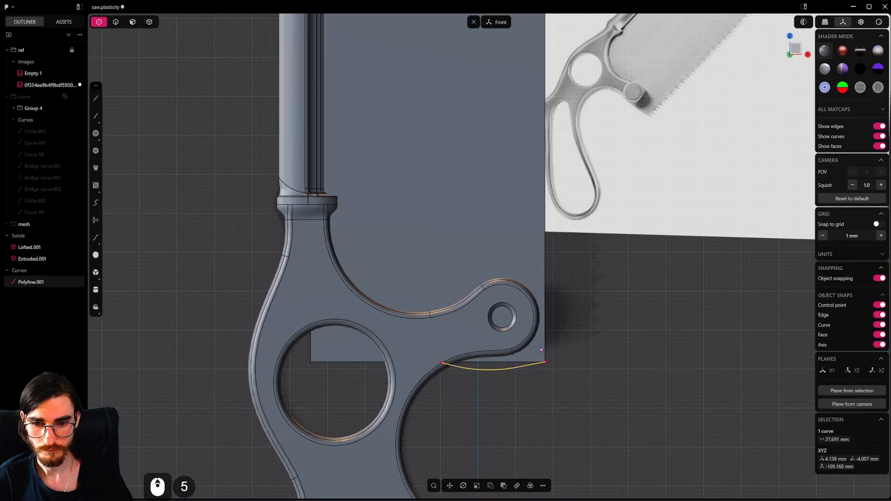
scroll(541, 350, "down", 7)
middle_click_drag(527, 282, 513, 302, "shift")
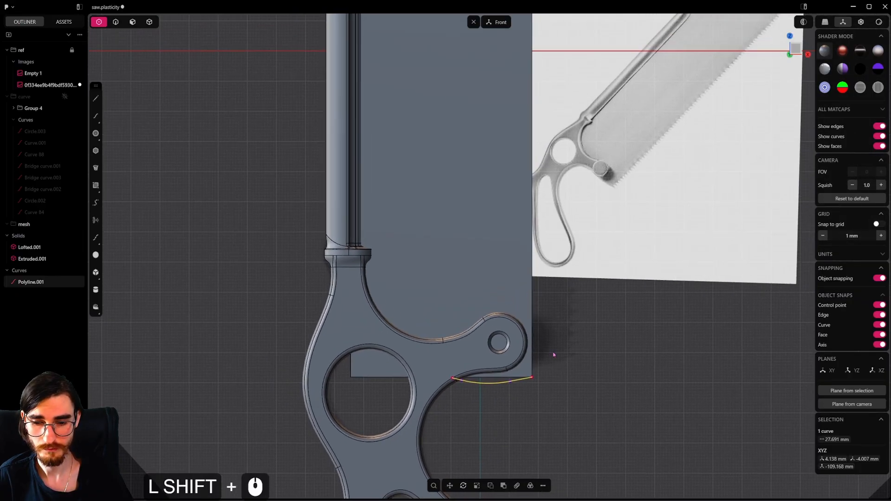
middle_click_drag(553, 344, 494, 340)
scroll(494, 340, "down", 4)
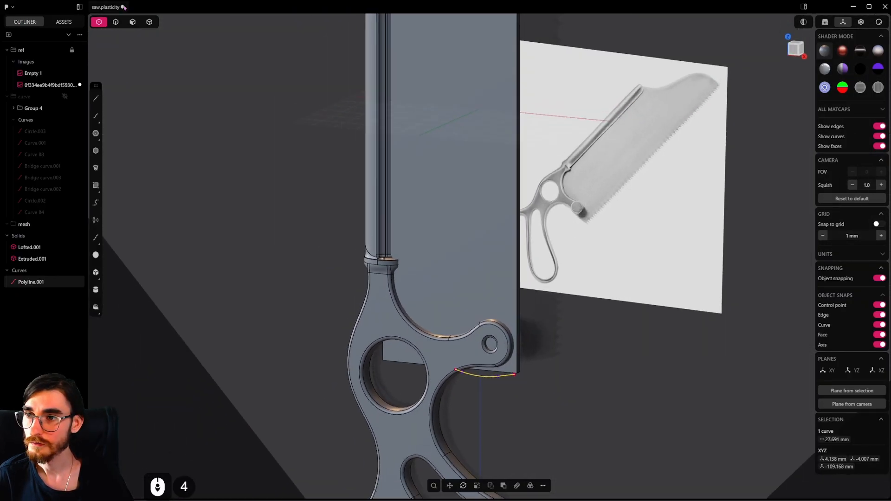
left_click(133, 21)
left_click(518, 251)
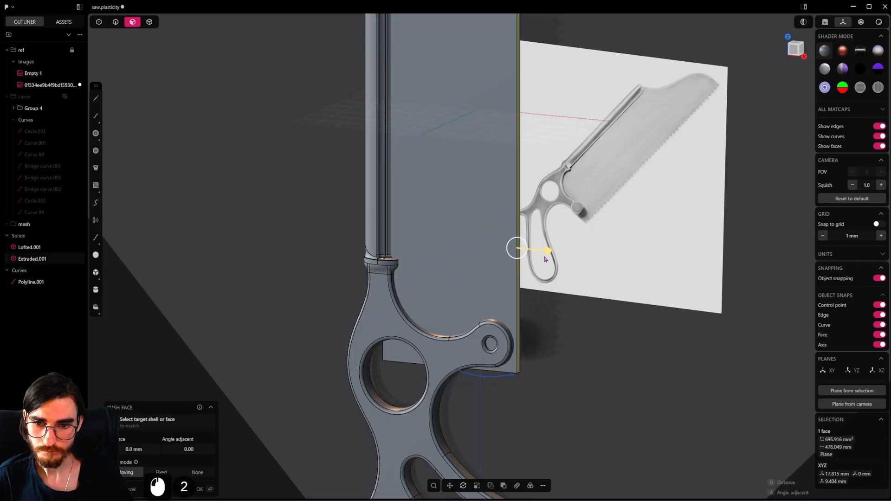
middle_click_drag(559, 252, 590, 286, "alt")
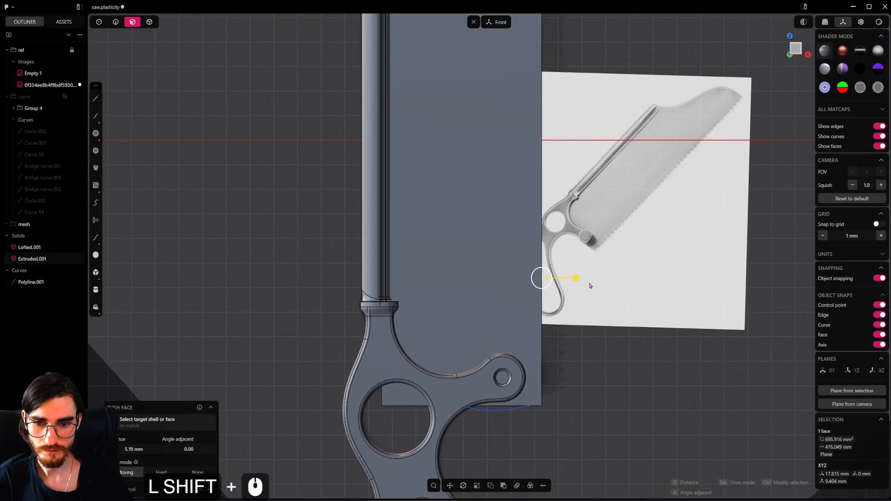
left_click_drag(576, 278, 598, 279)
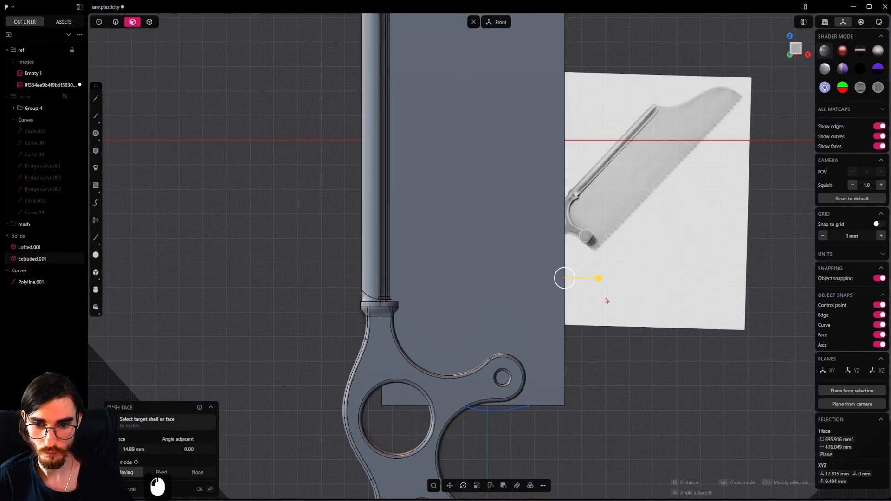
right_click(606, 300)
Step: Thin the blade by pushing both of its large faces inward by 0.9 mm
scroll(606, 299, "down", 6)
middle_click_drag(580, 286, 466, 383)
left_click(531, 228)
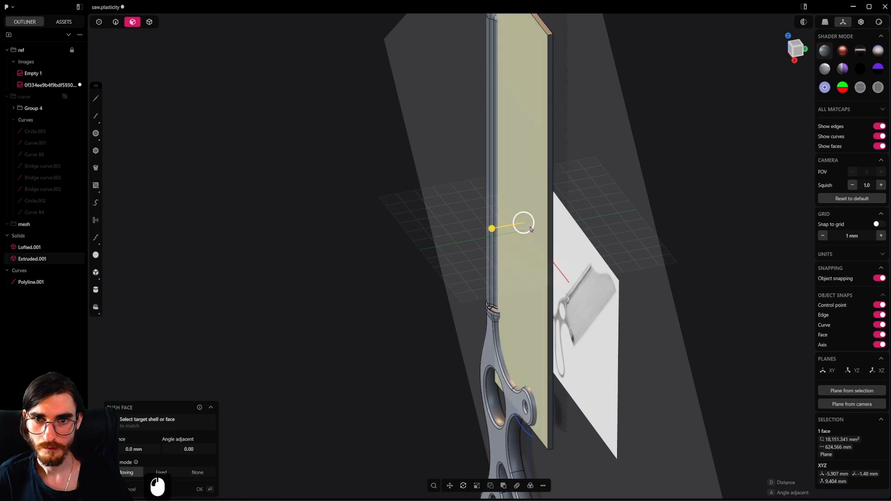
middle_click_drag(530, 228, 492, 291, "shift")
left_click(496, 258, "shift")
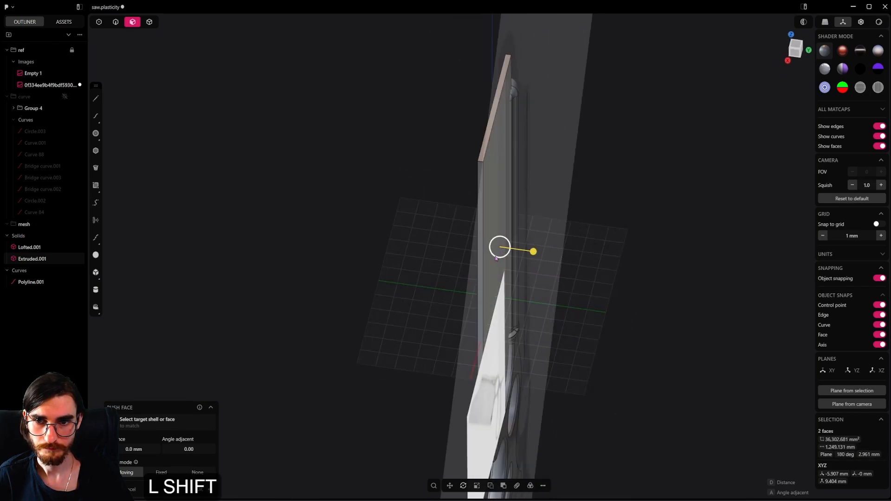
middle_click_drag(495, 258, 522, 255)
left_click_drag(523, 251, 506, 254, "shift")
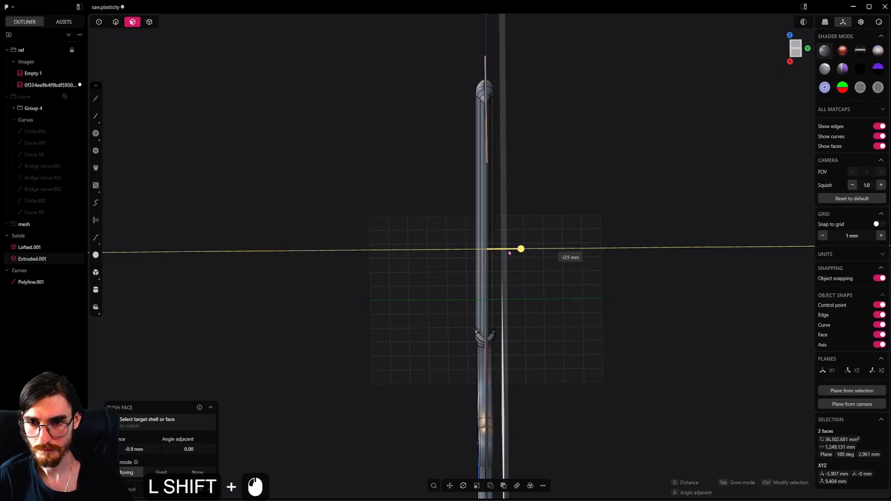
left_click_drag(509, 253, 508, 253, "shift")
middle_click_drag(427, 264, 531, 219, "alt")
middle_click_drag(599, 181, 604, 147, "shift")
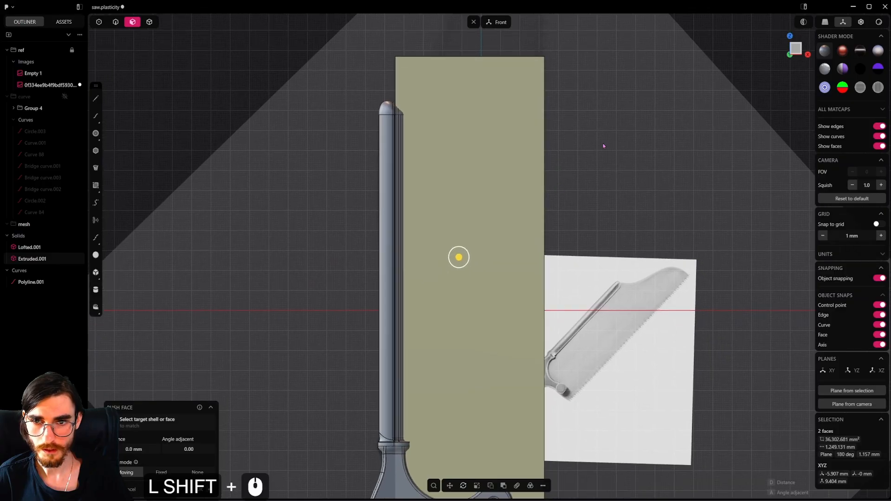
left_click(604, 146)
Step: Push the blade's upper end face upward by 88.47 mm, well past the rod's rounded tip
middle_click_drag(459, 48, 476, 223, "shift")
scroll(448, 209, "up", 3)
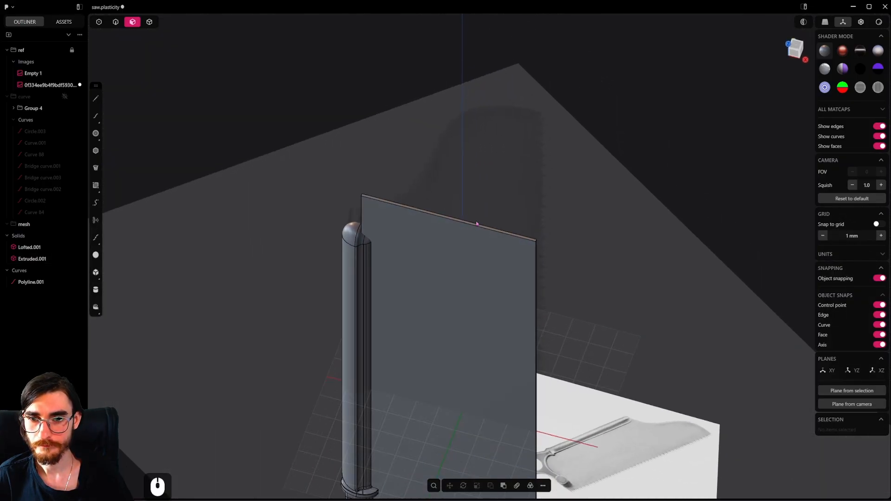
left_click_drag(477, 223, 476, 68)
middle_click_drag(503, 157, 618, 162, "alt")
middle_click_drag(541, 186, 539, 222, "shift")
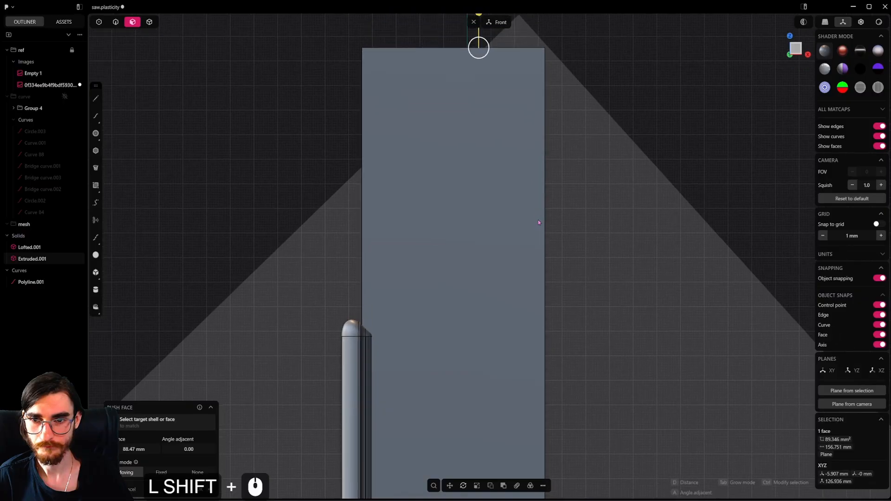
scroll(538, 222, "down", 3)
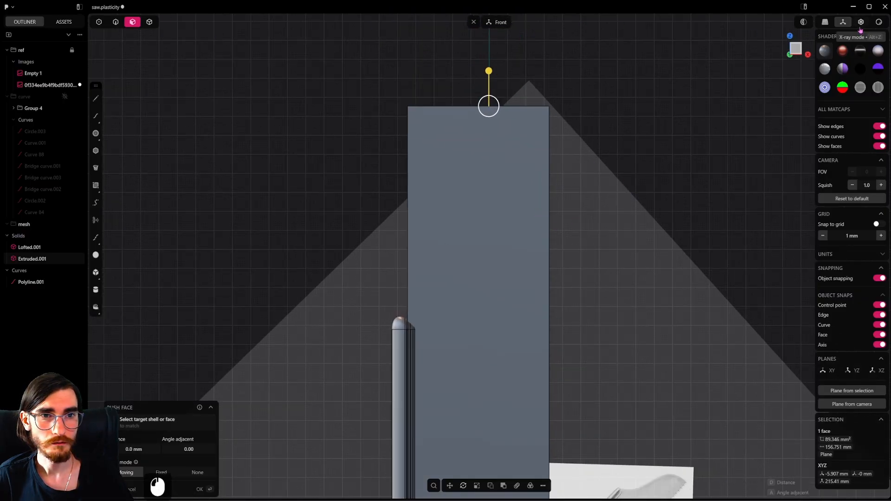
Step: Turn on X-ray mode and set the large reference image's material to display in Front of the model
scroll(579, 143, "down", 6)
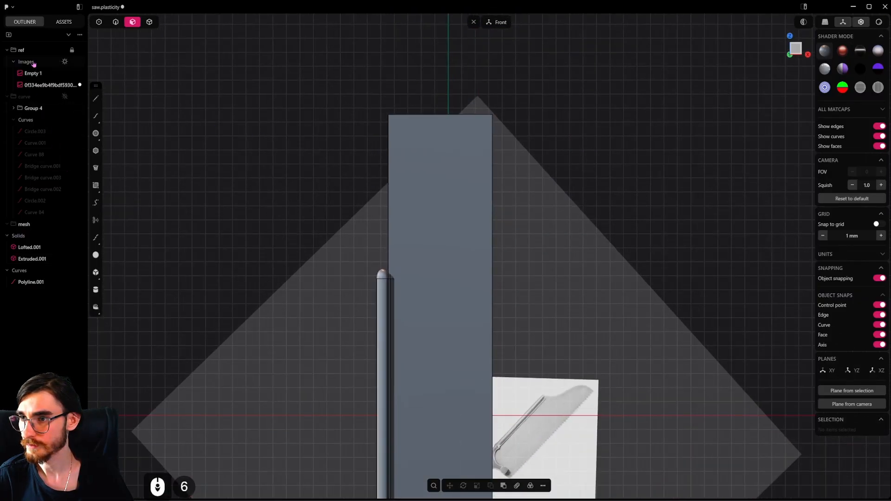
left_click(77, 85)
key("m")
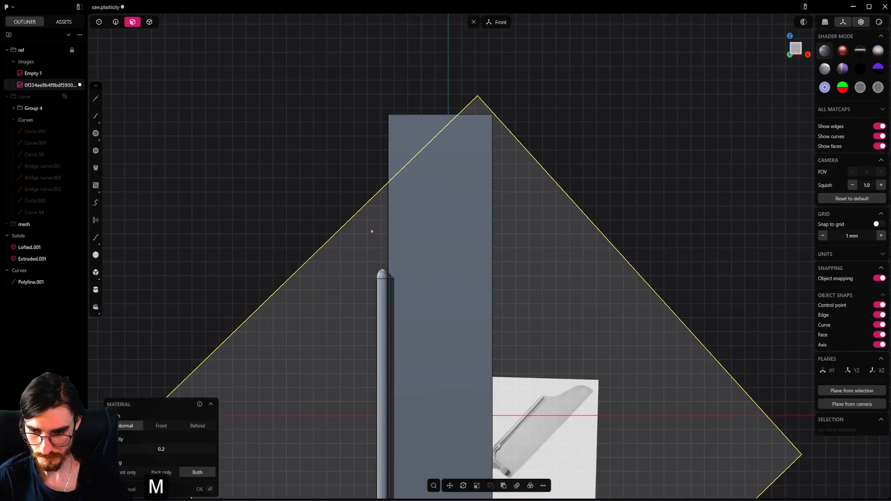
left_click(175, 428)
Step: Draw two short horizontal guide lines outward from the blade's edges: about 17 mm above the rod's tip and about 13 mm at the reference blade's top
scroll(445, 132, "up", 5)
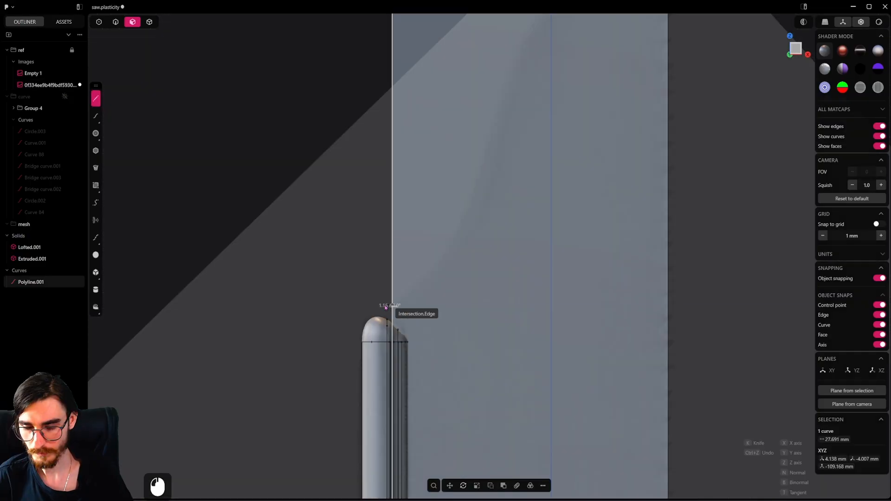
left_click(392, 305)
left_click(350, 305)
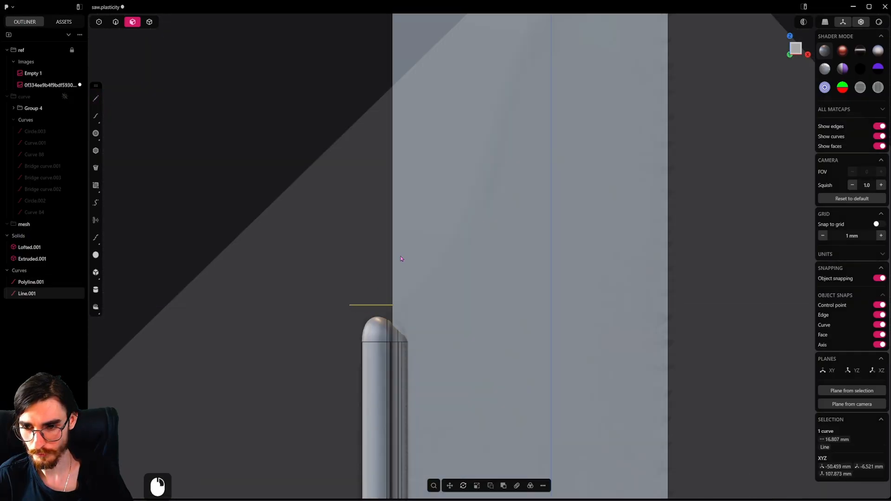
scroll(404, 253, "down", 5)
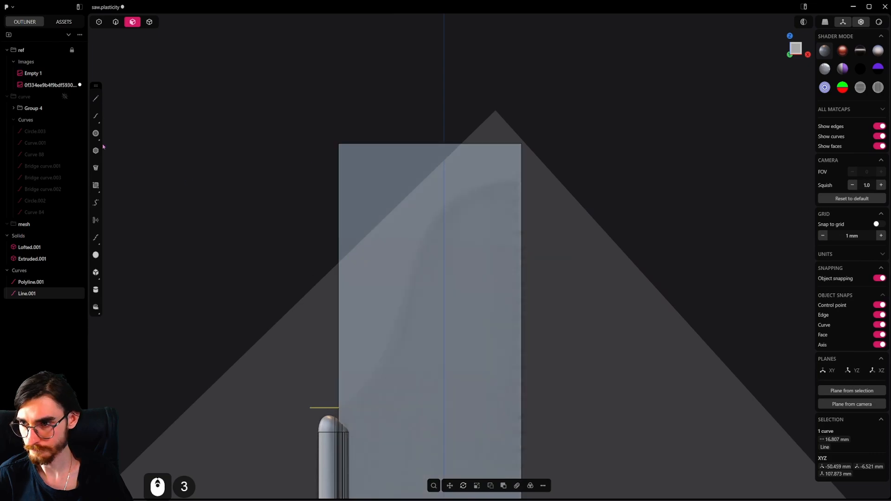
left_click(96, 99)
left_click(521, 183)
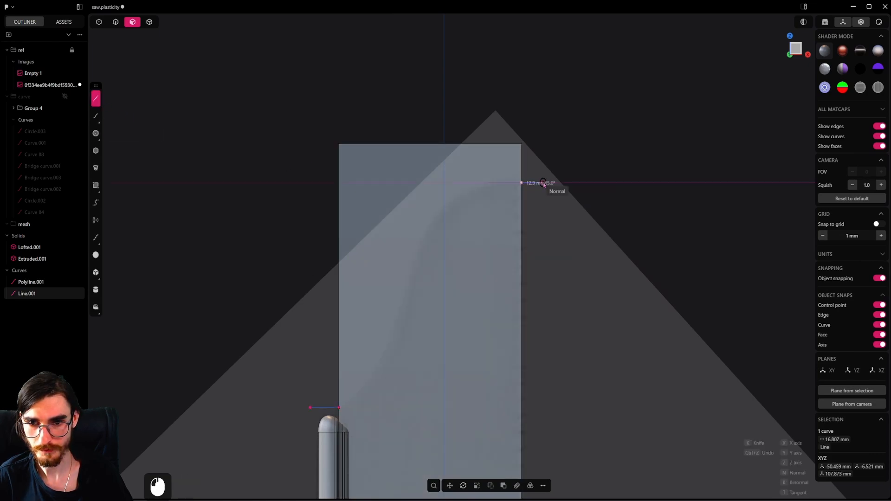
left_click(543, 184)
right_click(543, 184)
Step: Bridge the inner ends of the two guide lines with a G2 curve and pull its tension handles towards the reference blade's S-shaped outline
key("1")
left_click(521, 183)
left_click_drag(388, 383, 339, 418, "shift")
key("shift+b")
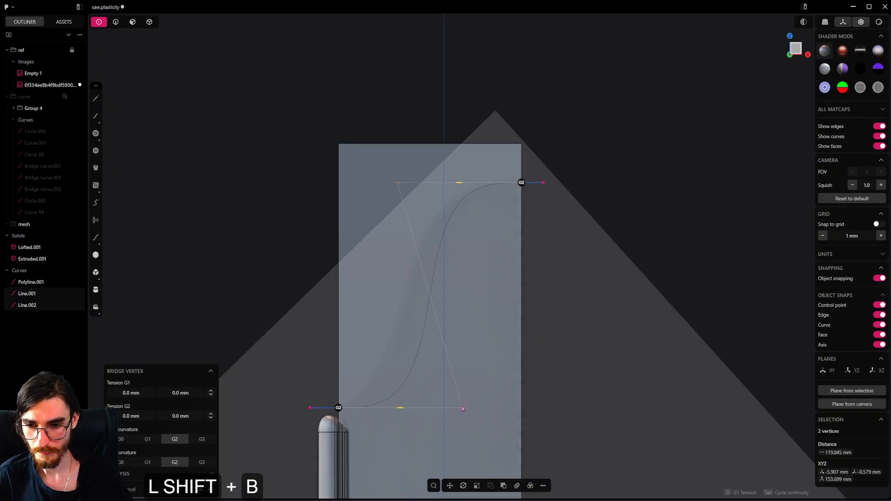
left_click_drag(462, 409, 402, 409)
left_click_drag(402, 185, 381, 188)
left_click_drag(459, 185, 391, 187)
left_click_drag(384, 410, 365, 412)
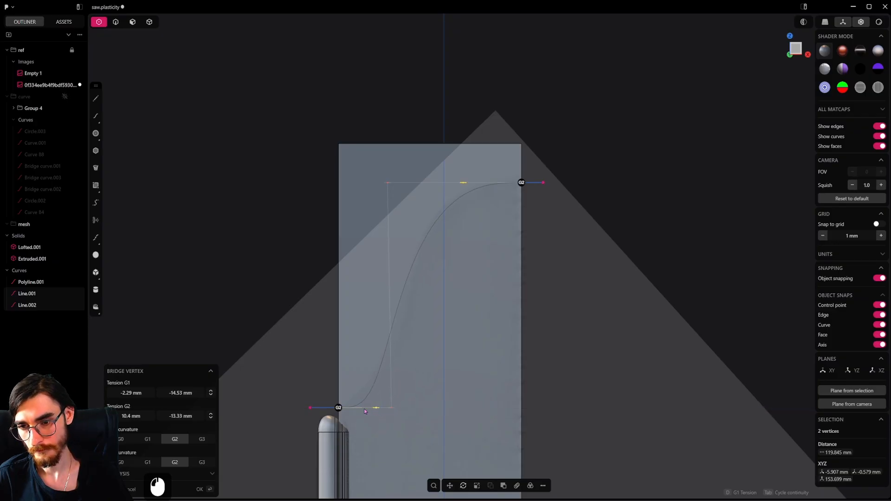
Step: Set the bridge curve's lower end to G1 continuity and readjust its tension handles to follow the reference blade's outline
left_click(338, 411)
left_click(339, 412)
left_click(339, 411)
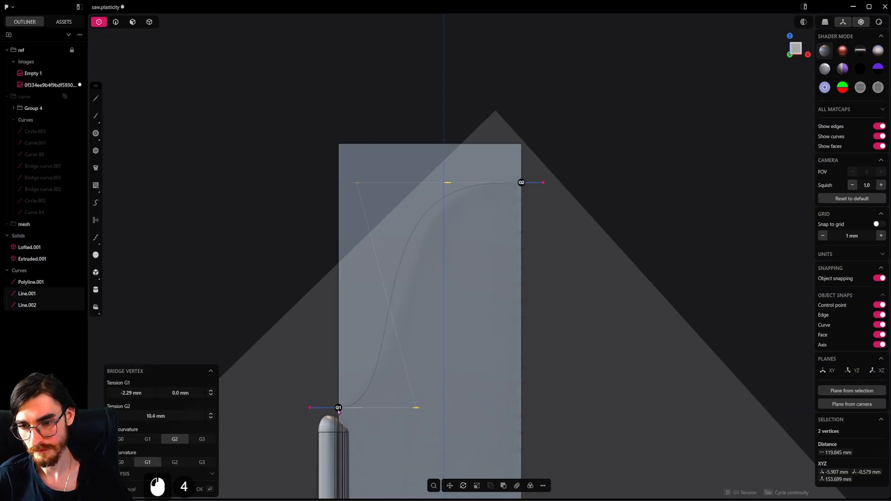
left_click_drag(416, 410, 404, 410)
left_click_drag(356, 184, 399, 188)
left_click_drag(405, 410, 404, 410)
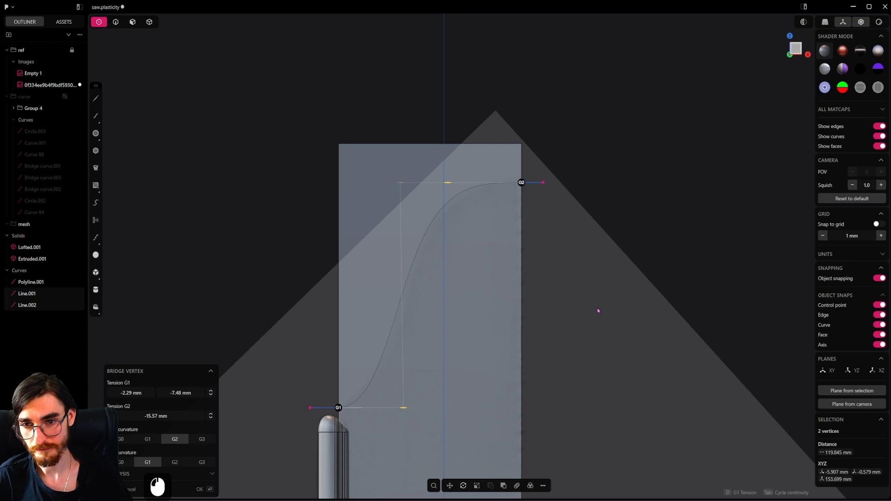
Step: Accept the bridge curve and delete the two short guide lines at its ends
scroll(594, 302, "down", 8)
left_click(116, 24)
left_click(253, 210)
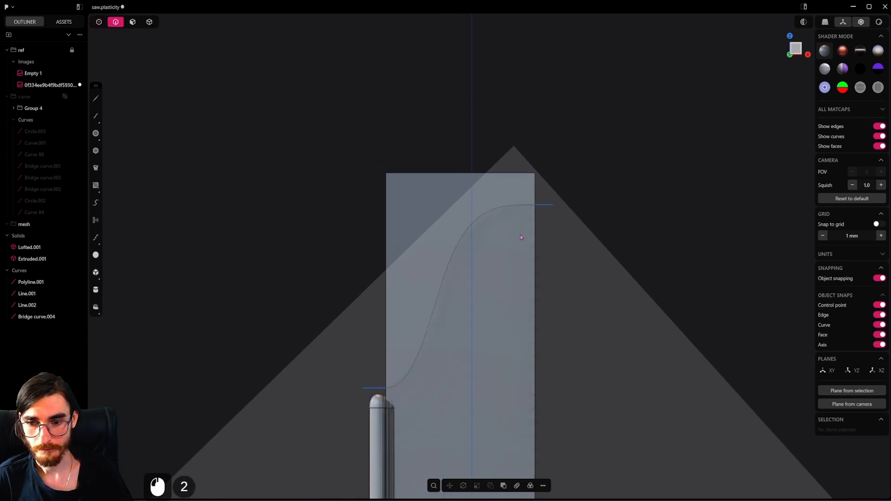
left_click(544, 205)
left_click(374, 388, "shift")
key("x")
key("x")
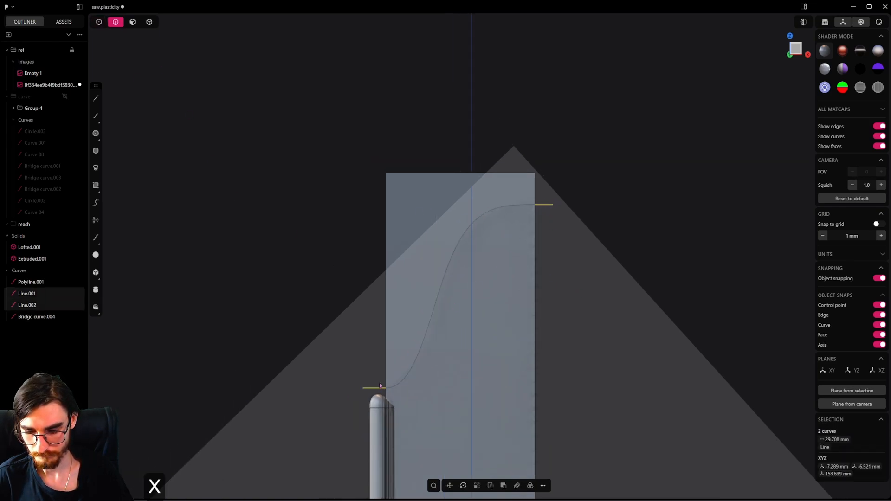
Step: Try to cut the blade body with the S-shaped bridge curve
left_click(433, 321)
key("c")
left_click(460, 208)
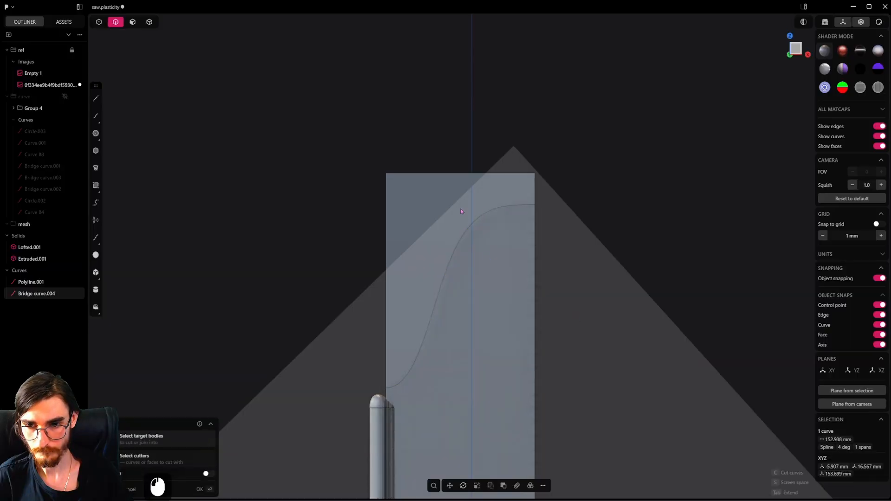
right_click(602, 204)
key("ctrl+z")
Step: Flatten the S-shaped bridge curve by scaling it to 0 along the Y axis, checking it from the side
middle_click_drag(449, 282, 480, 311)
middle_click_drag(580, 259, 512, 238, "alt")
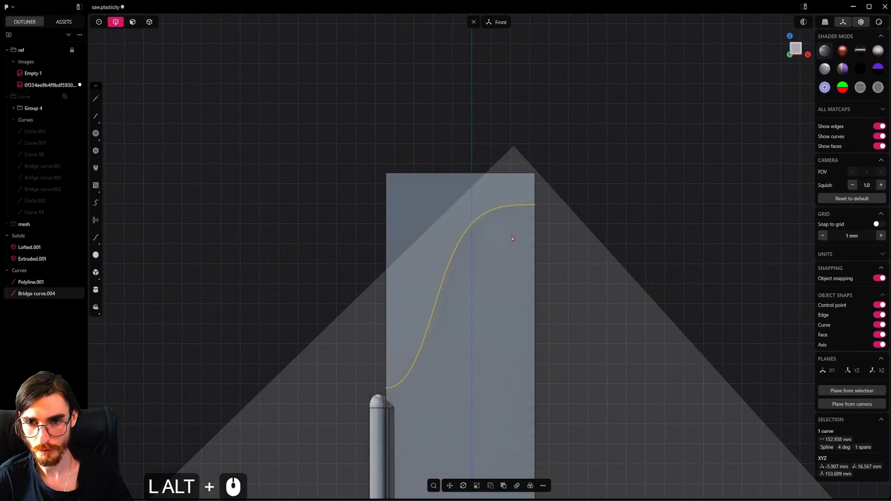
middle_click_drag(438, 320, 611, 319)
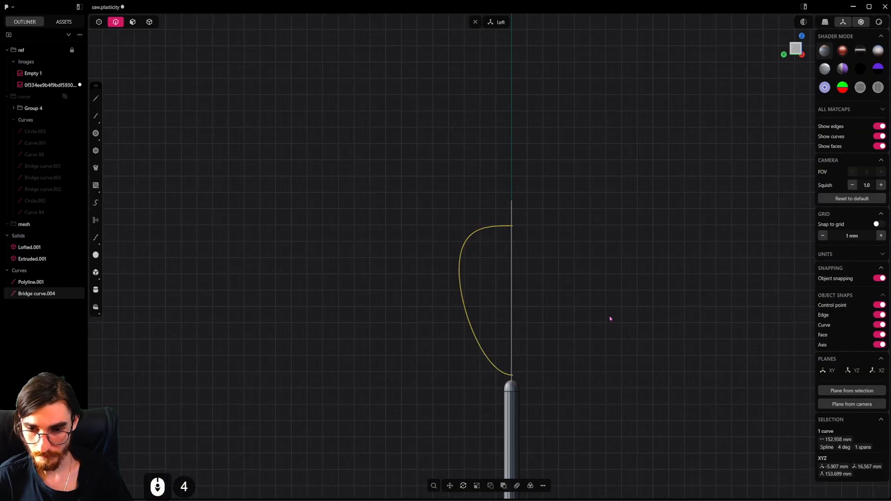
key("s")
key("y")
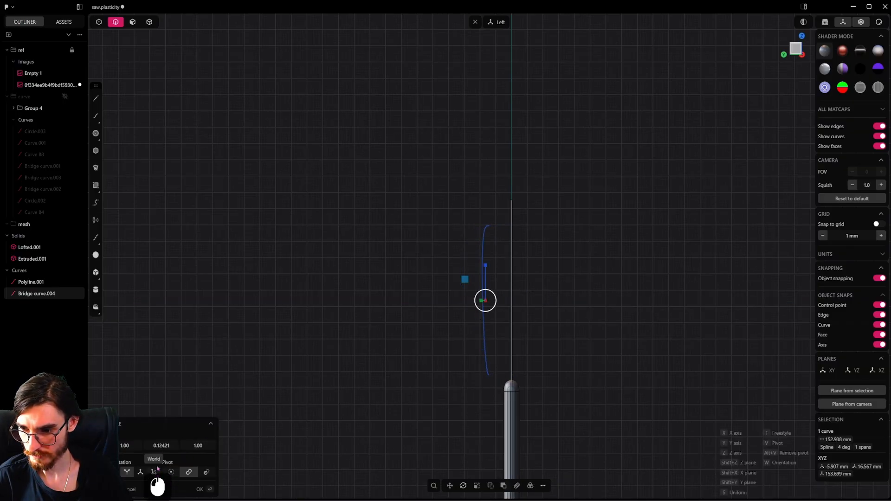
type("0")
key("Return")
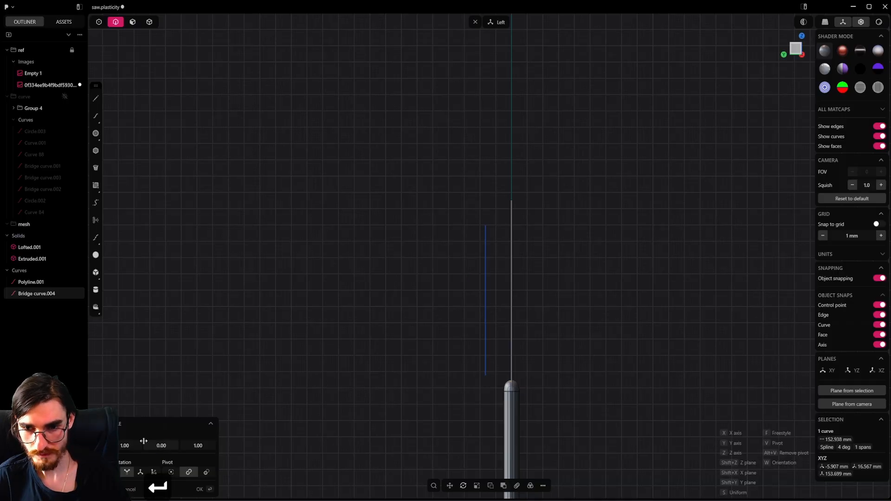
Step: Cut the blade body with the S-shaped curve from the front view, delete the waste piece and curve, and save the file
middle_click_drag(599, 329, 534, 320, "alt")
scroll(508, 313, "up", 4)
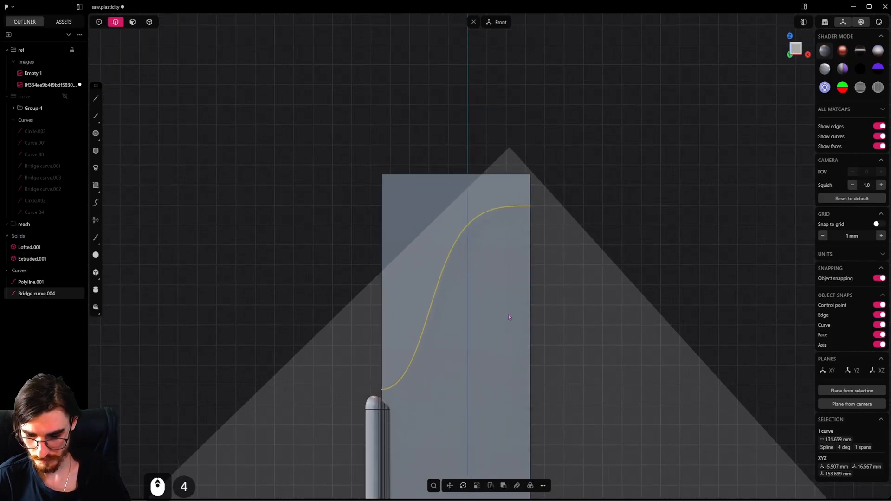
key("c")
left_click(497, 330)
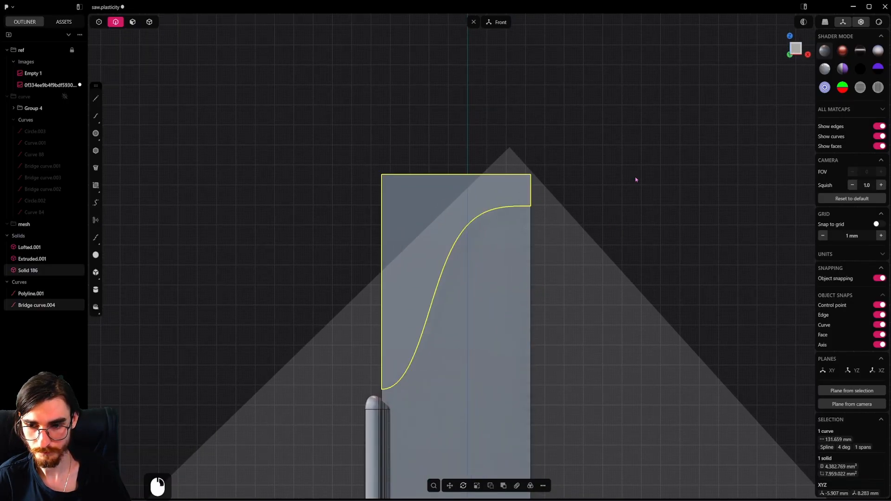
key("x")
middle_click_drag(516, 297, 538, 308, "shift")
scroll(508, 205, "down", 5)
key("ctrl+s")
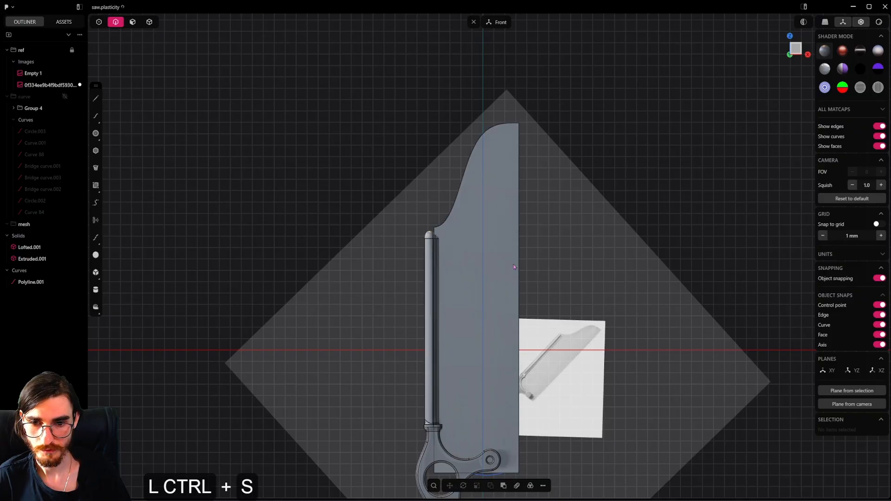
Step: Fillet the blade's sharp corner beside the rounded tip of the handle rod, where the S-shaped cut begins
middle_click_drag(514, 267, 497, 123, "shift")
scroll(495, 121, "up", 9)
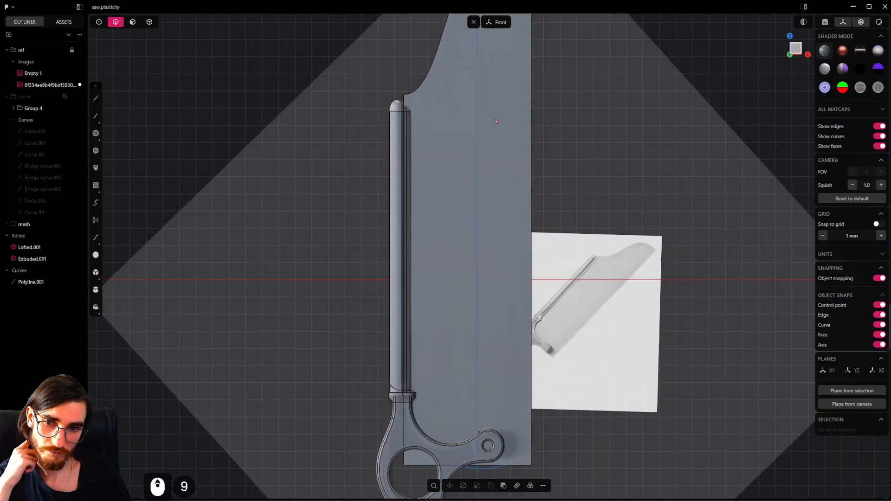
scroll(471, 100, "up", 5)
scroll(460, 90, "up", 4)
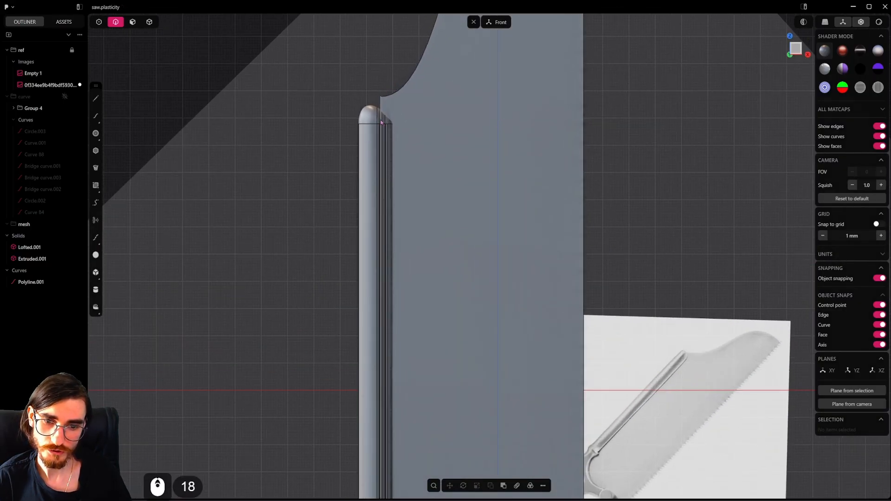
middle_click_drag(388, 80, 378, 236)
scroll(395, 148, "up", 16)
left_click(425, 189)
key("b")
left_click_drag(426, 187, 401, 172)
right_click(356, 188)
scroll(358, 191, "down", 20)
middle_click_drag(473, 262, 448, 157, "shift")
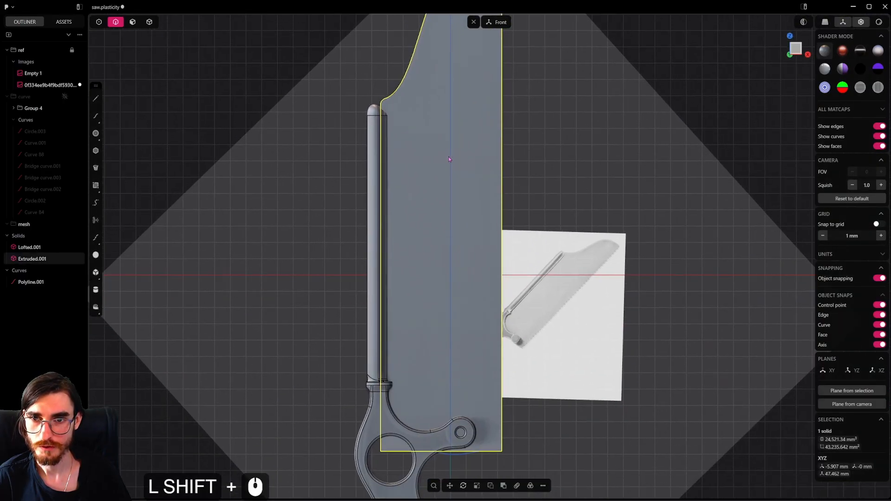
Step: Move the shallow arc at the blade's lower end 5.5 mm along X and 2.65 mm along Z
scroll(449, 162, "down", 4)
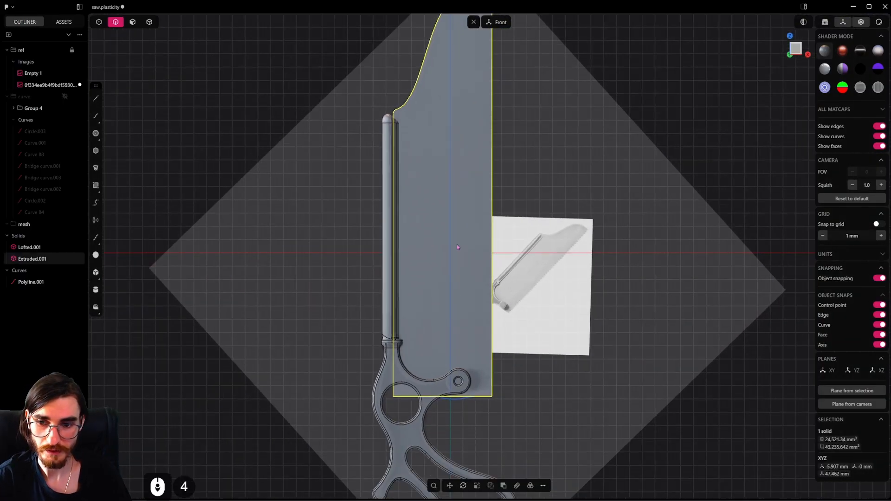
scroll(460, 338, "up", 1)
middle_click_drag(461, 339, 475, 270, "shift")
scroll(479, 374, "up", 12)
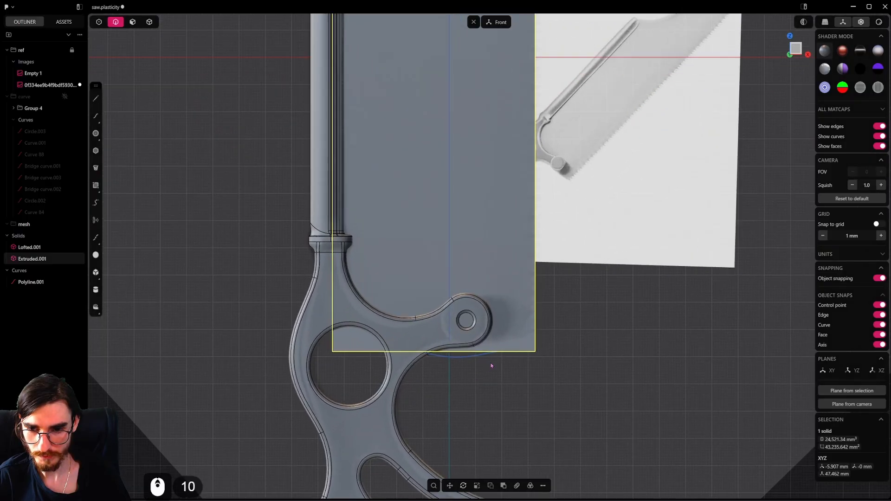
left_click(470, 356)
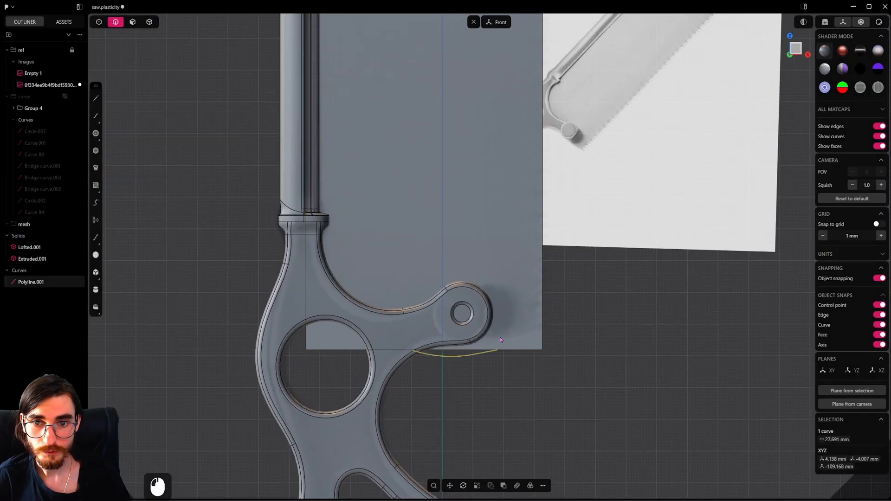
key("g")
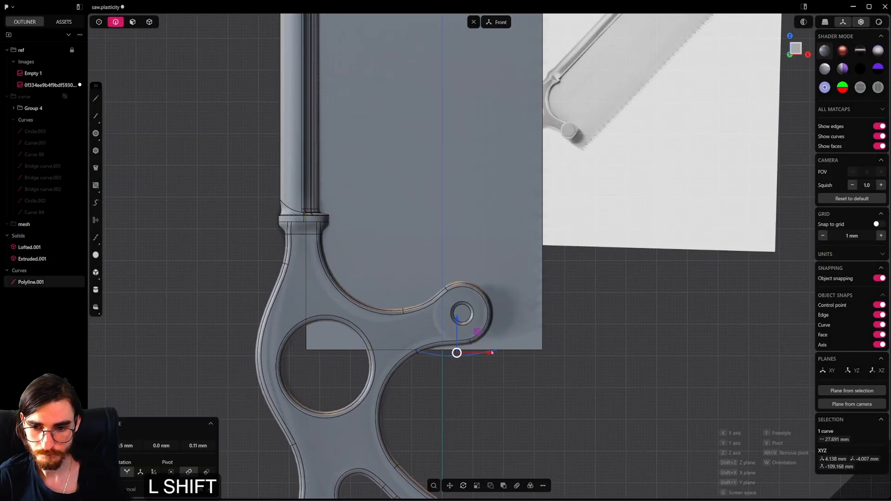
left_click(630, 274, "shift")
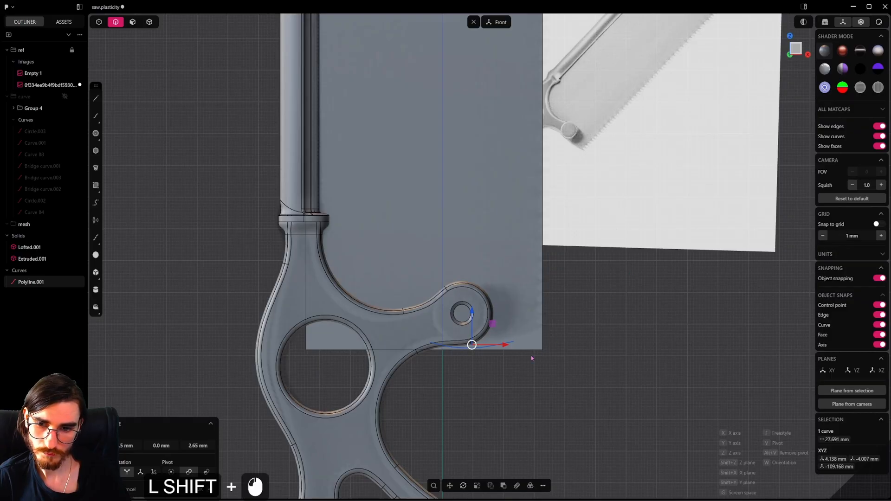
scroll(548, 358, "up", 8)
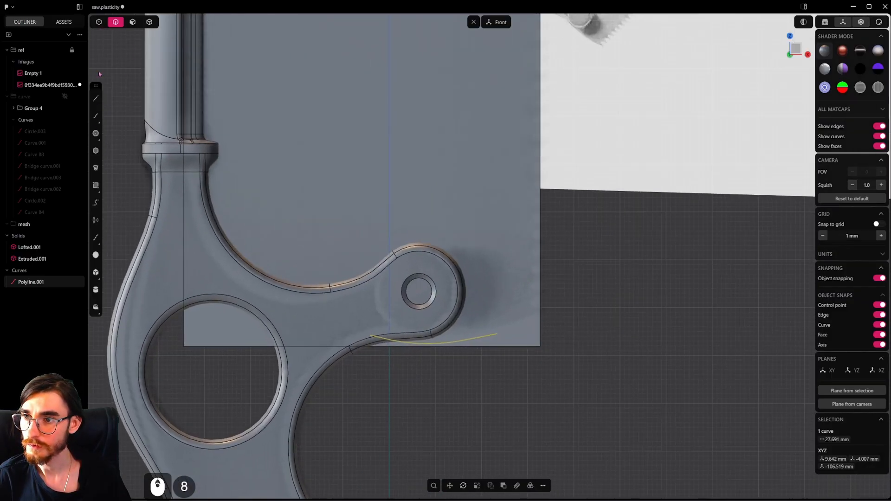
Step: Draw a tangent line about 16.34 mm long from the arc's outer end past the blade's edge, and join it to the arc
left_click(96, 98)
left_click(497, 334)
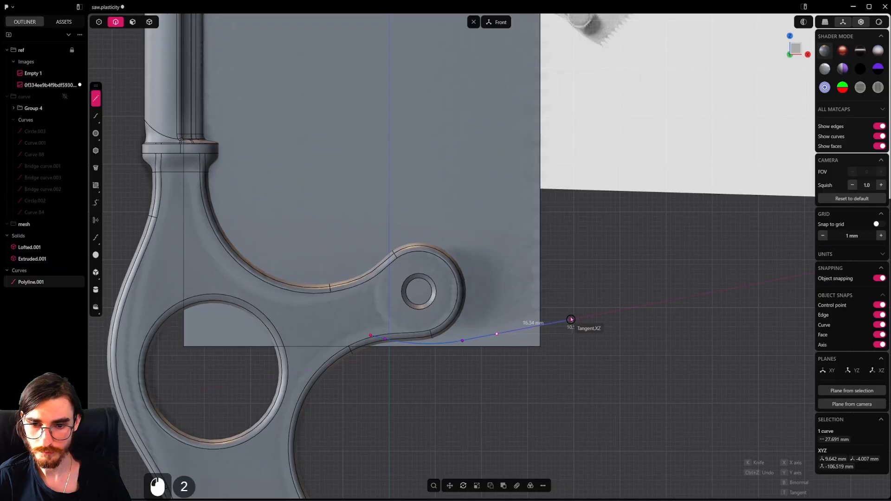
left_click(571, 319)
right_click(571, 319)
scroll(548, 350, "down", 5)
left_click(499, 344, "shift")
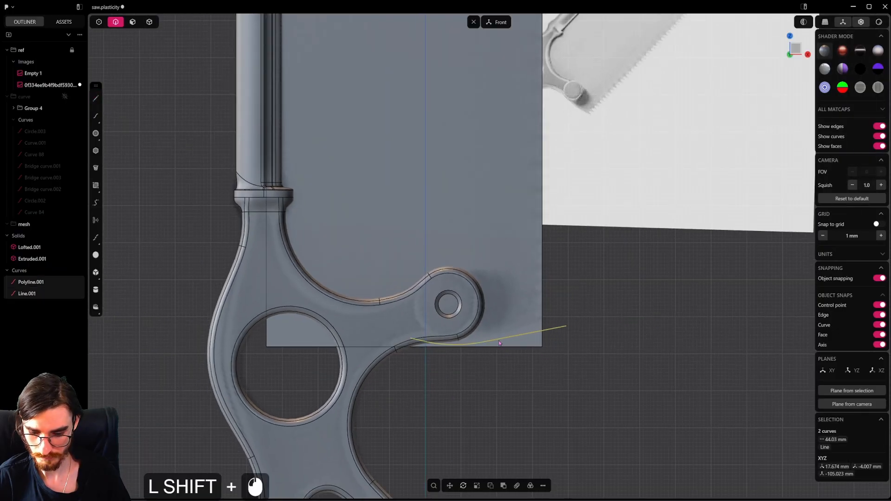
key("j")
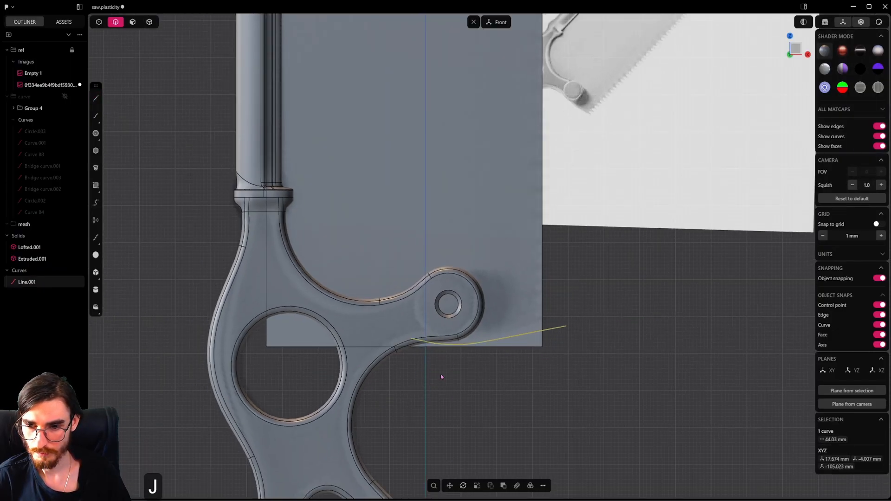
Step: Draw a curve about 48.4 mm long from the joined curve's inner end, starting tangent and rising to the blade's back edge
left_click(436, 367)
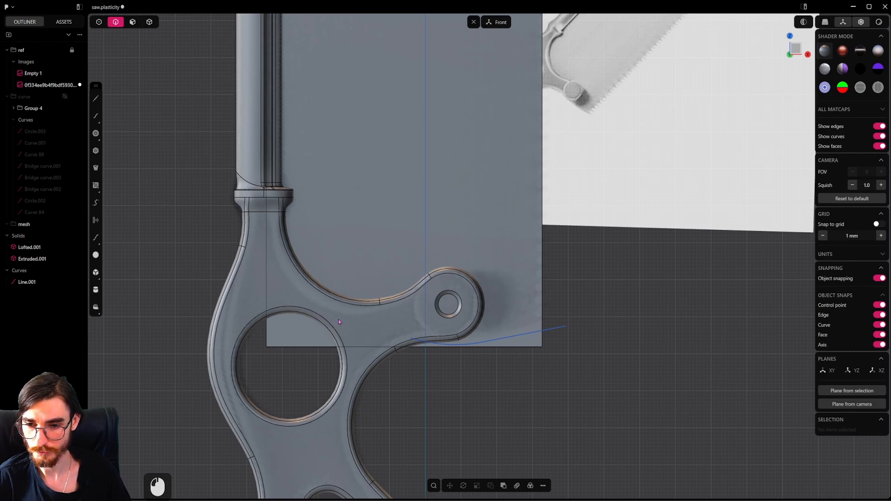
left_click(423, 342)
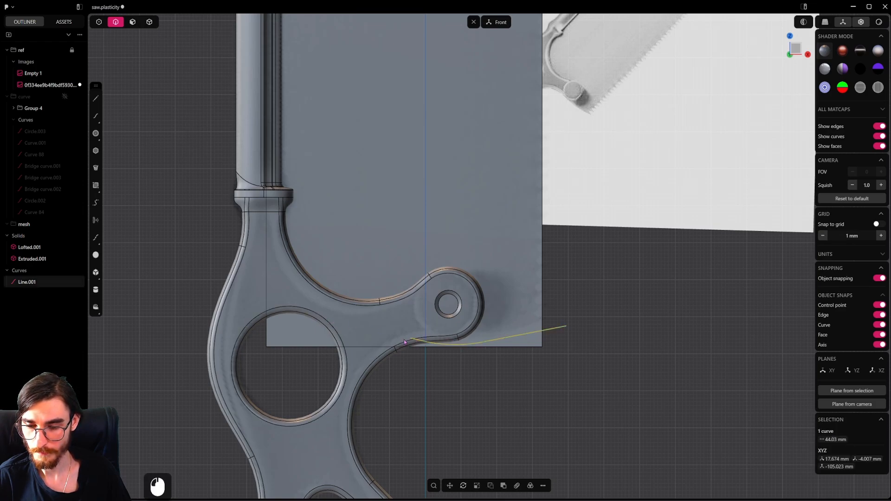
middle_click_drag(404, 342, 436, 327)
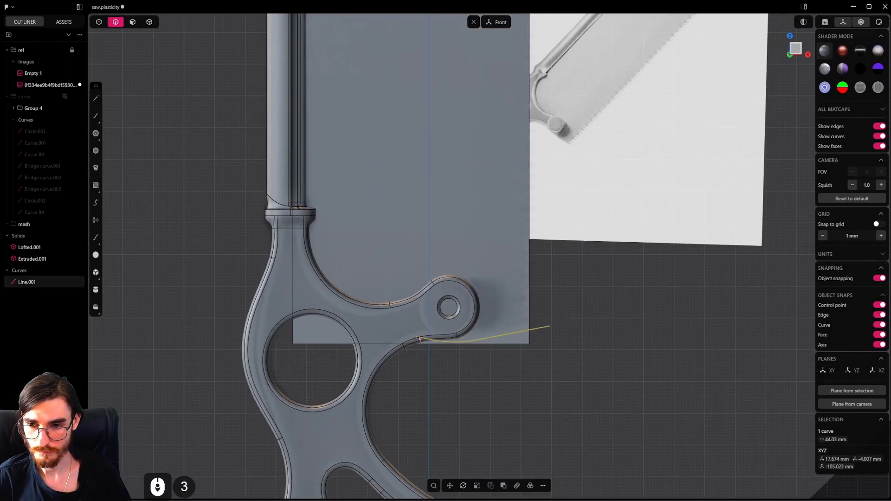
left_click(96, 116)
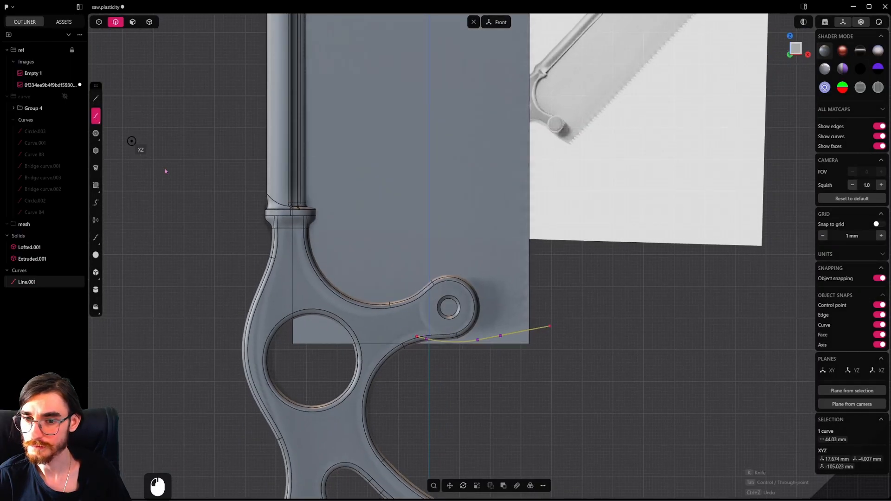
left_click(417, 336)
left_click(381, 328)
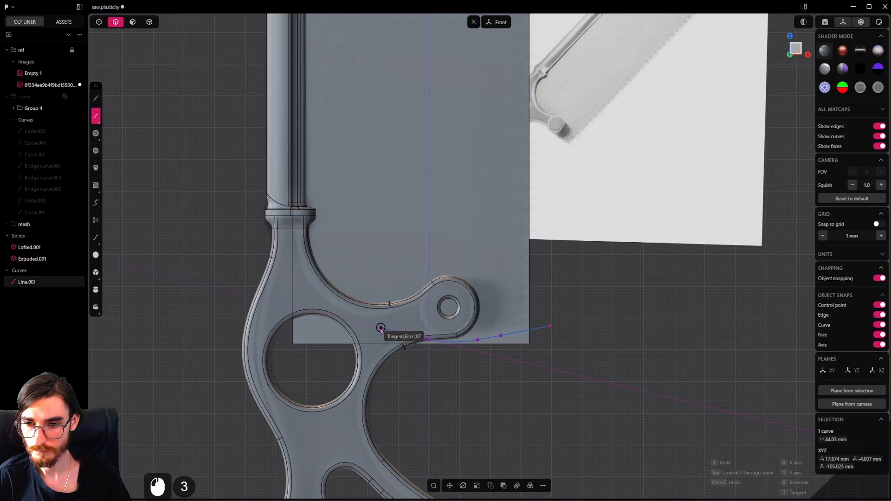
left_click(303, 278)
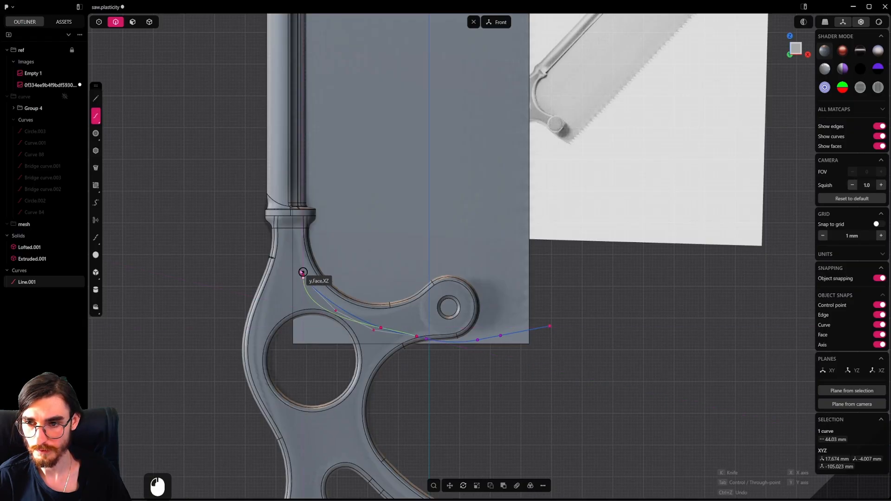
right_click(293, 251)
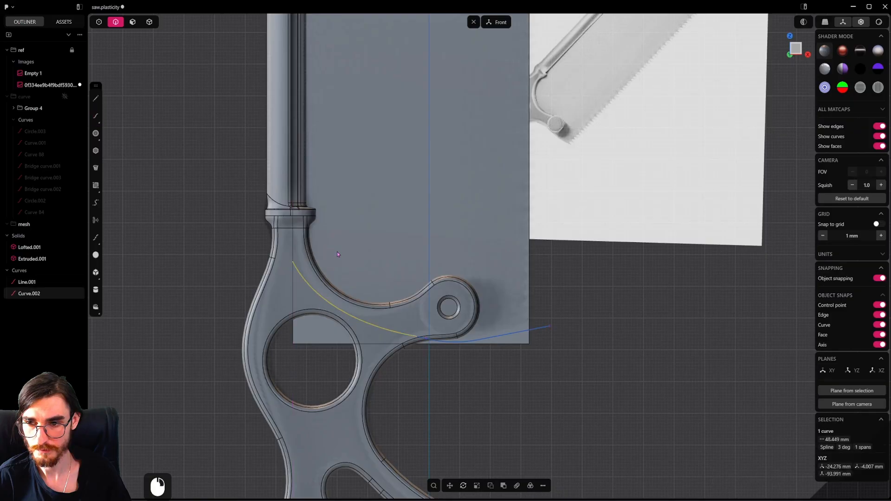
Step: Split the rising curve with a short crossing line, and delete the line and the segment next to the joined curve
left_click(470, 344, "shift")
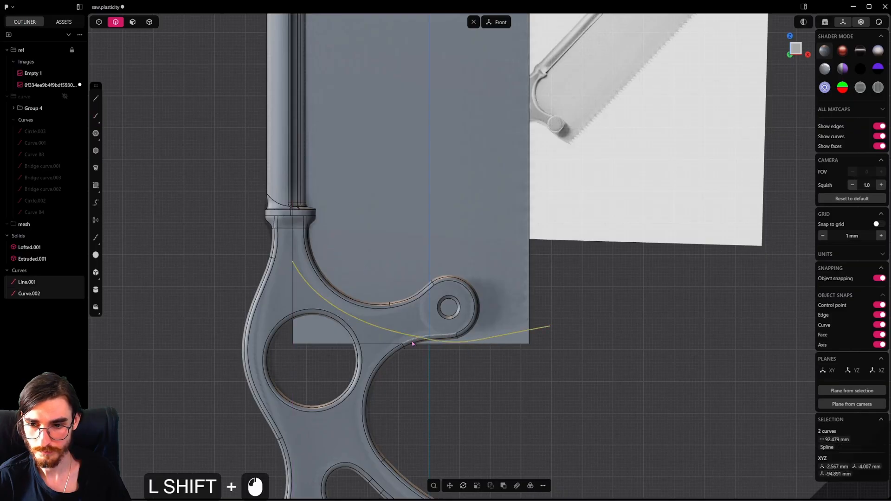
scroll(412, 344, "up", 10)
left_click(382, 330)
scroll(385, 335, "up", 5)
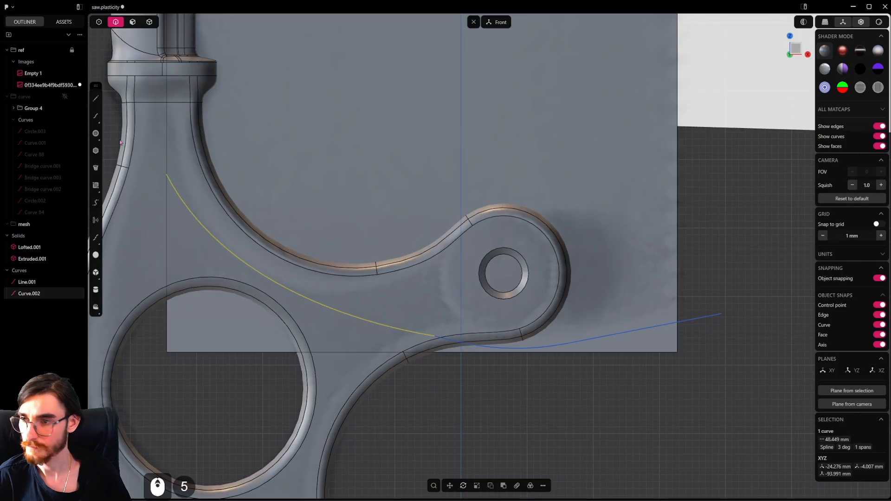
left_click(95, 98)
left_click(350, 298)
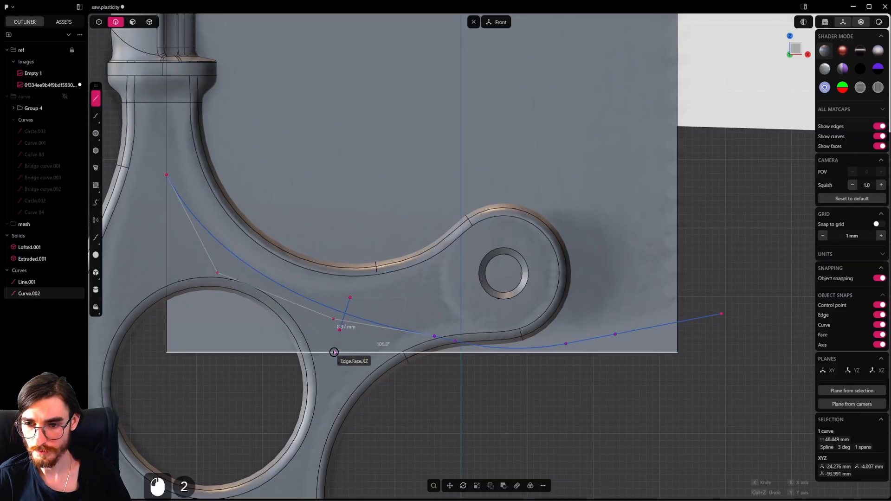
left_click(334, 352)
left_click(387, 325, "shift")
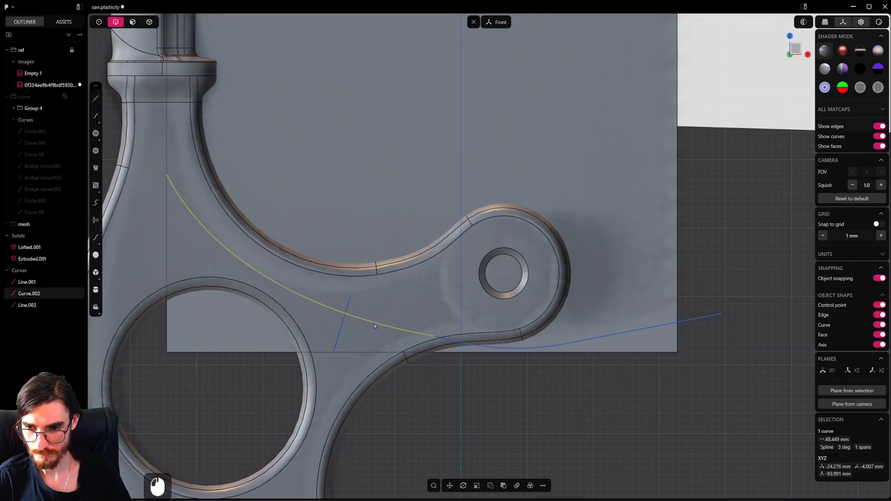
key("shift+c")
key("x")
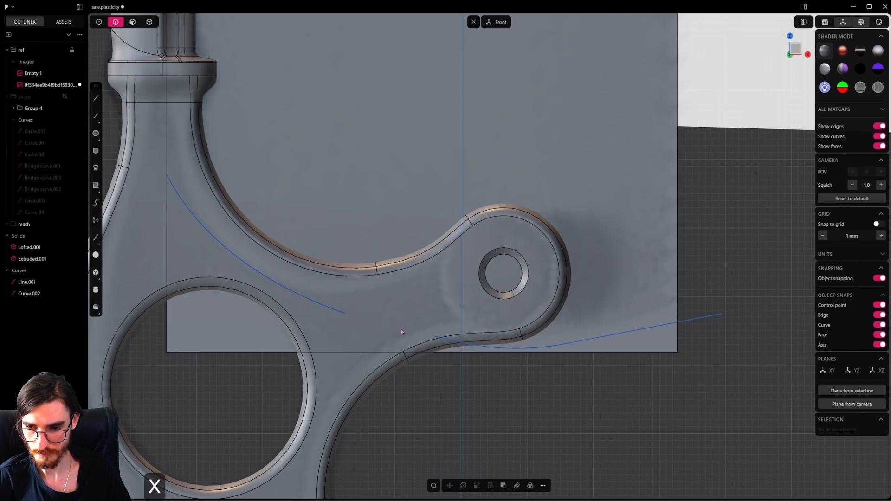
Step: Try to close the gap between the two curves with a bridge curve between their facing end vertices, adjusting its continuity
left_click(687, 319)
left_click(99, 22)
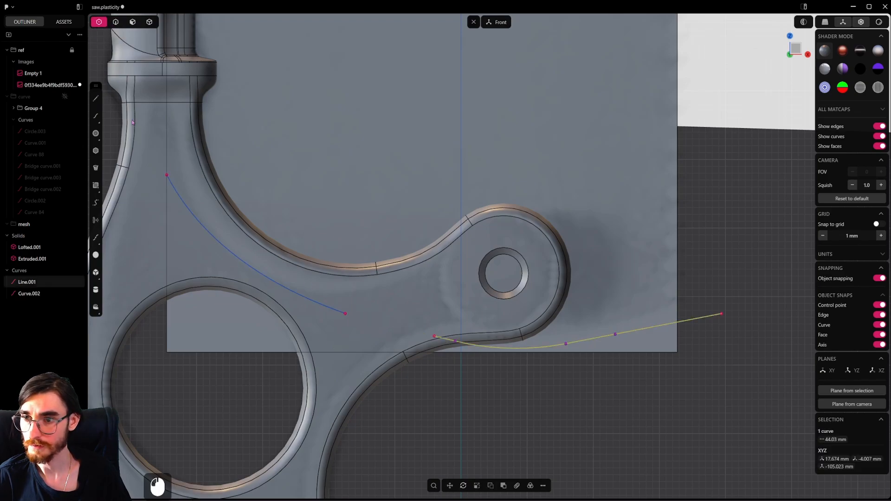
left_click_drag(324, 303, 369, 349)
left_click(433, 337, "shift")
key("shift+b")
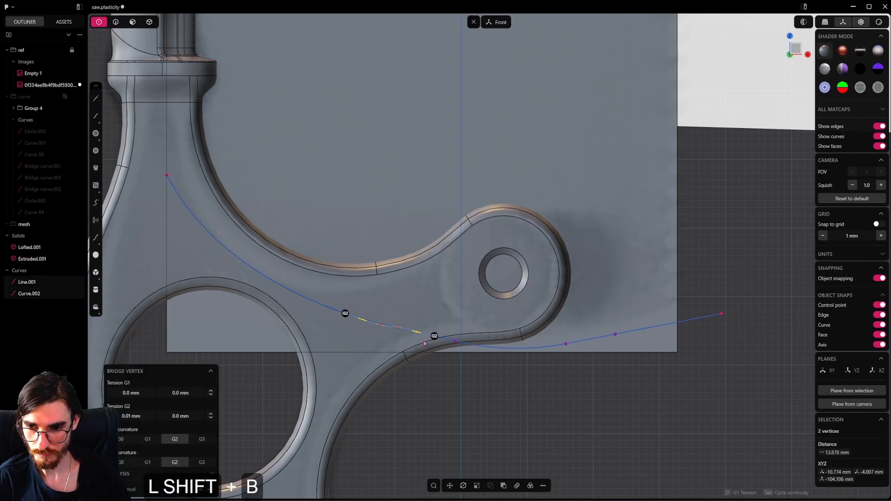
key("Tab")
key("Tab")
key("Tab")
right_click(419, 344)
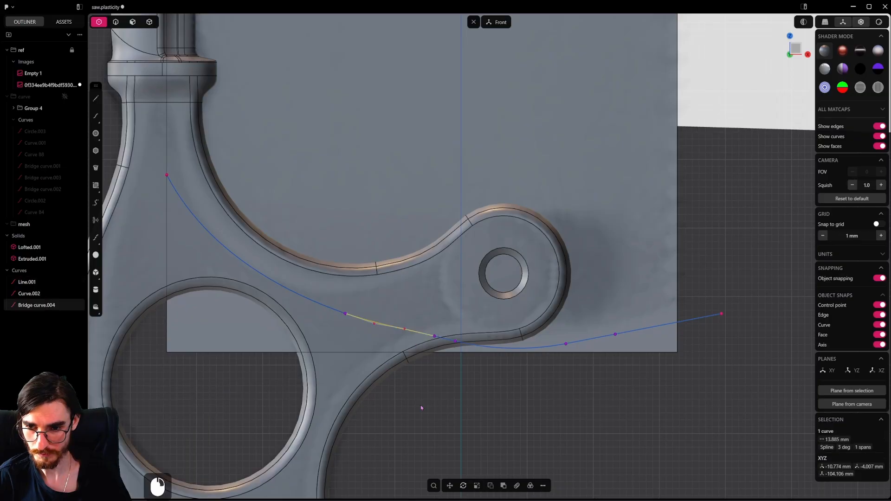
Step: Delete the bridge curve between the trimmed curve and the joined curve
left_click(433, 403)
key("2")
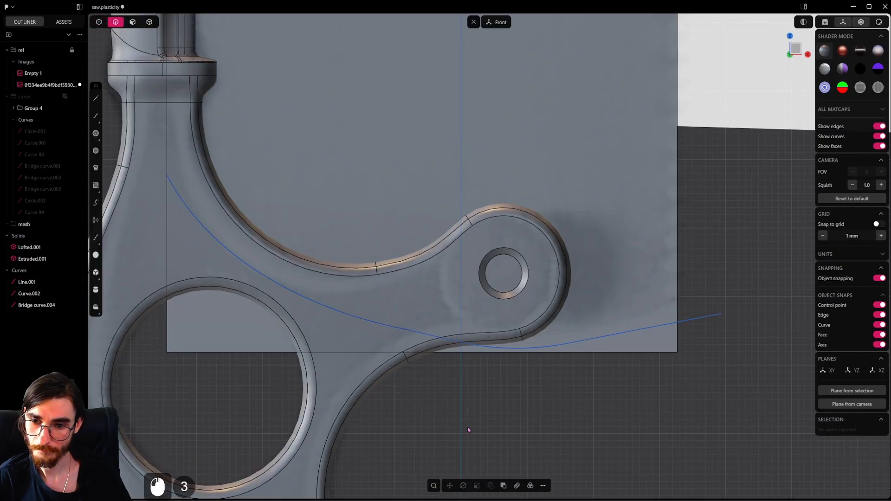
left_click(390, 325)
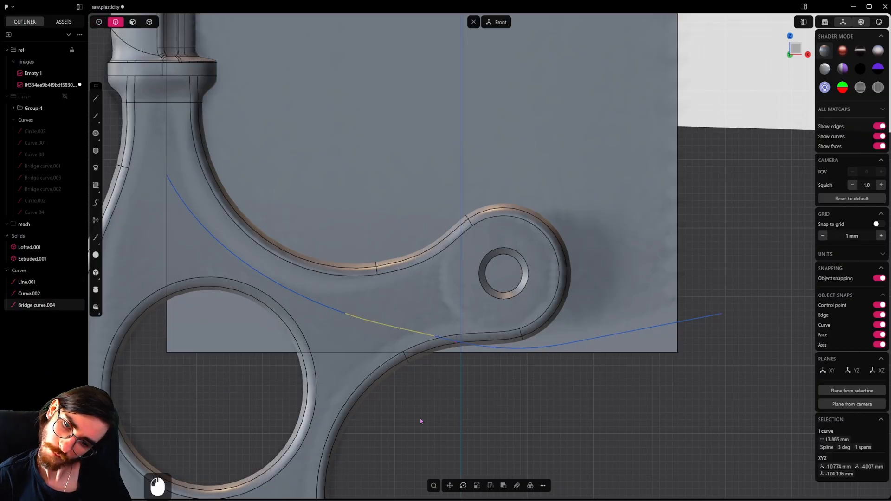
key("Delete")
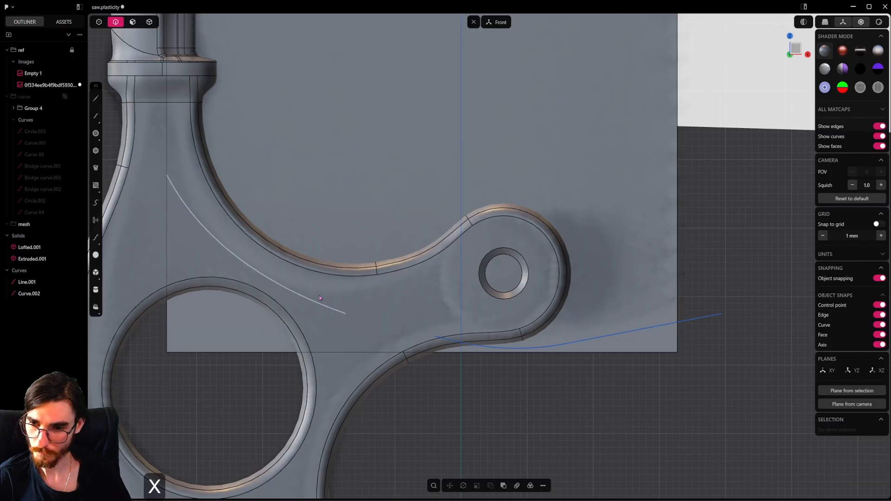
Step: Move the trimmed upper curve up along the Z axis by about 1.5 mm
left_click(319, 296)
key("g")
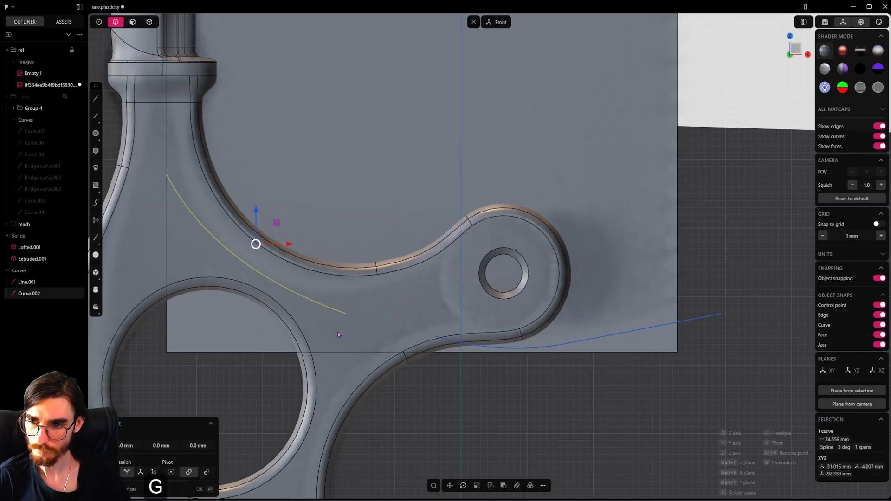
key("z")
key("shift")
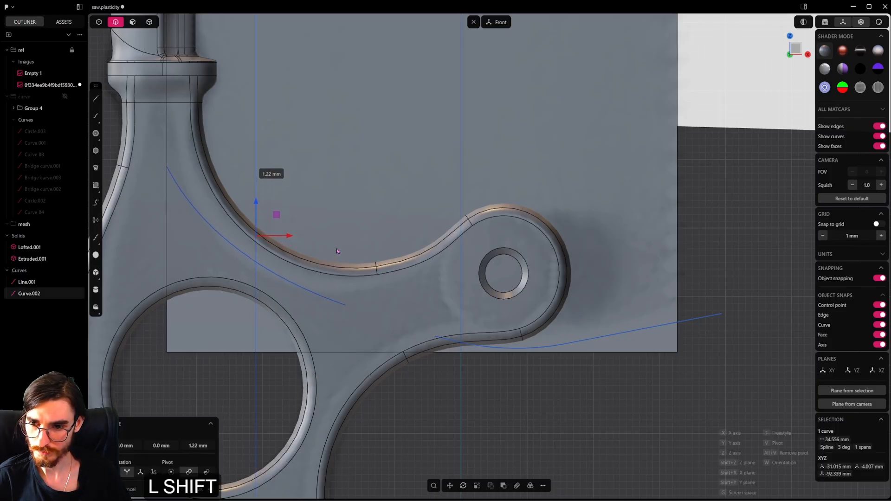
left_click(346, 246, "shift")
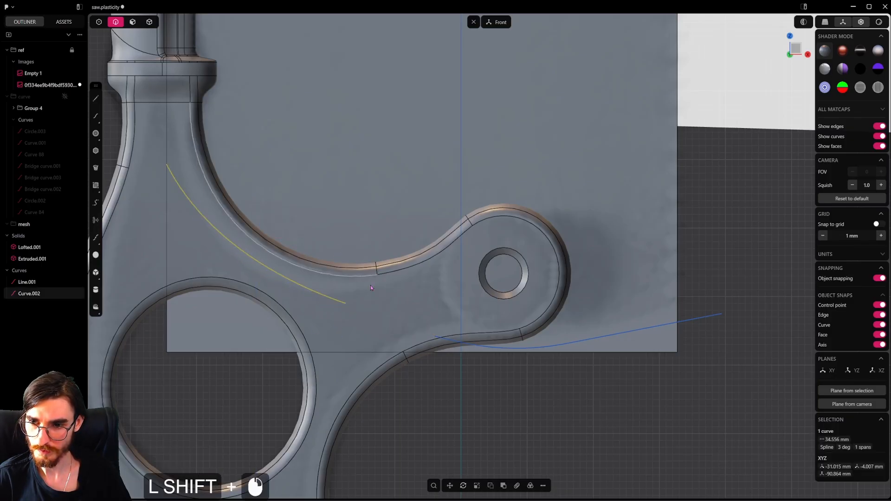
Step: Try a bridge curve with G1 continuity between the two curves' facing end vertices, and delete it
left_click(102, 23)
left_click(345, 303, "shift")
left_click(435, 336, "shift")
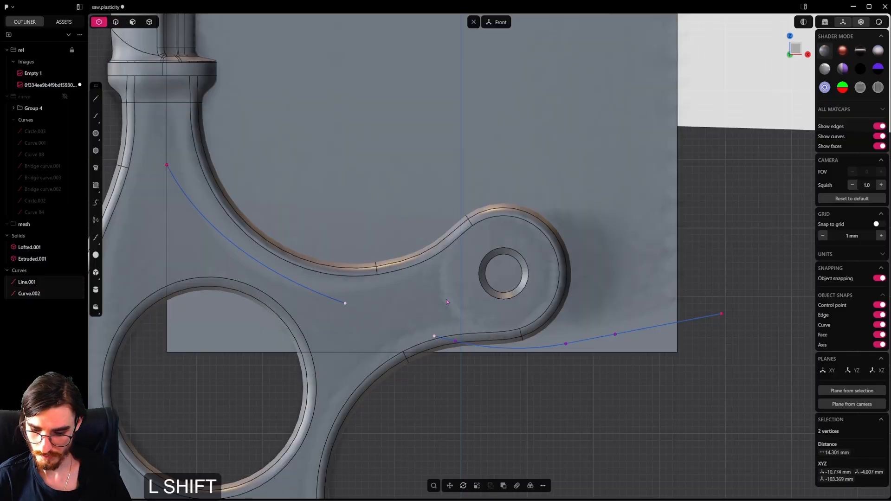
key("shift+b")
key("Tab")
key("Tab")
key("Tab")
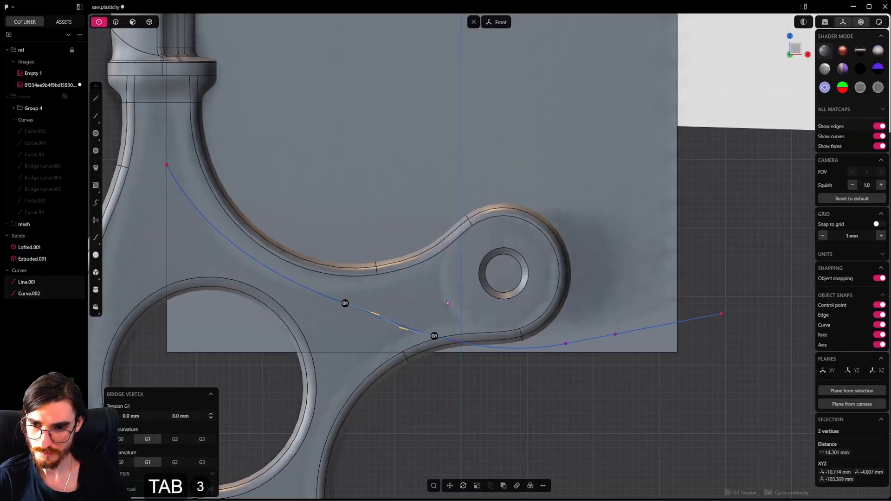
left_click(446, 302)
key("x")
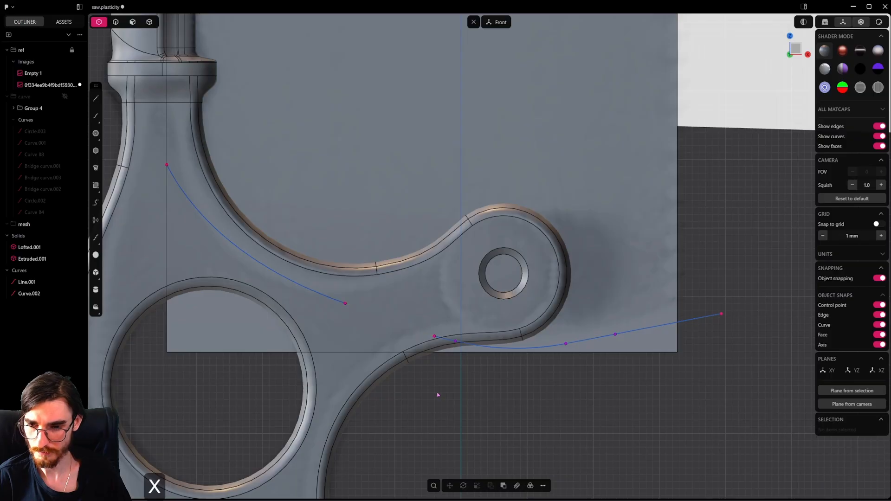
Step: Move the upper curve's lower end vertex about 1.2 mm back from the gap and slightly down
left_click(346, 304)
key("g")
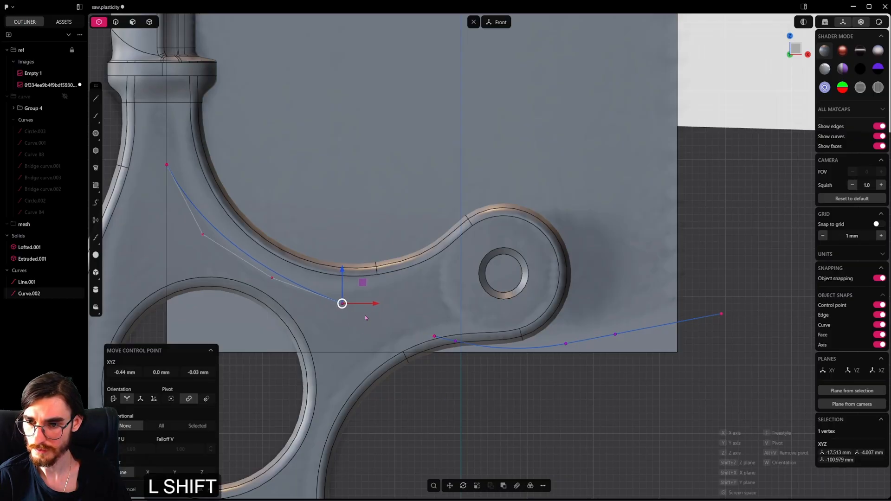
left_click(321, 339)
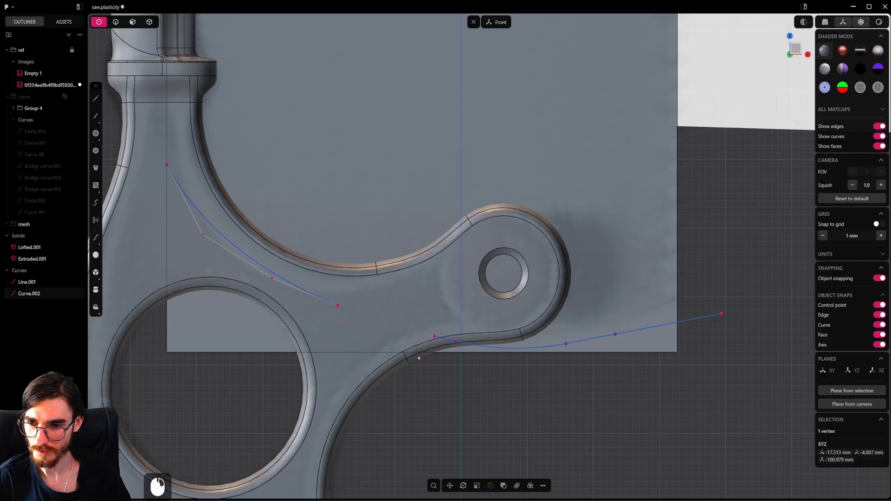
Step: Bridge the gap between the facing end vertices of the two curves with G1 continuity at both ends
left_click(435, 336, "shift")
key("shift+b")
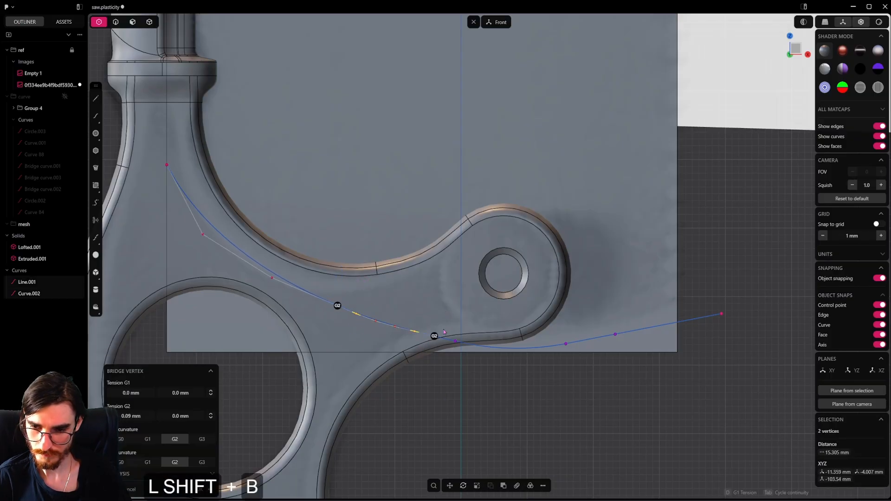
key("Tab")
key("Tab")
key("Tab")
left_click(440, 371)
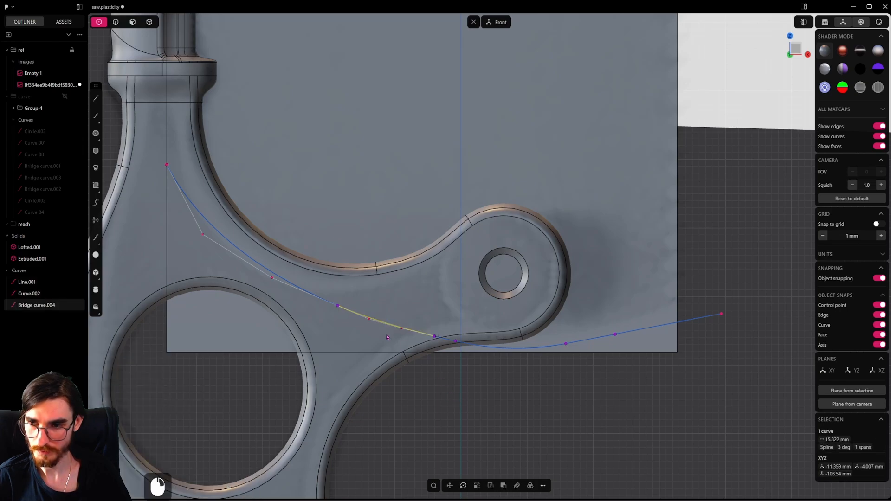
Step: Join the upper curve, the bridge curve and the lower joined curve into one continuous curve
key("2")
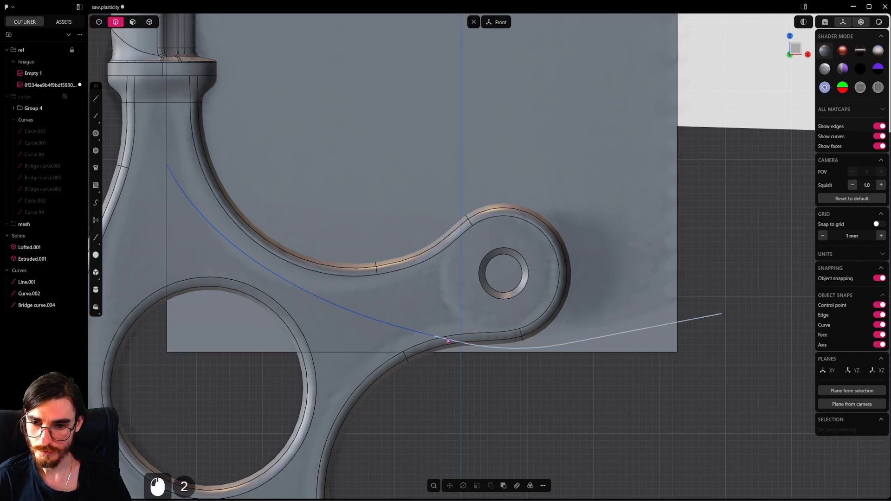
left_click(419, 337, "shift")
scroll(417, 362, "down", 5, "shift")
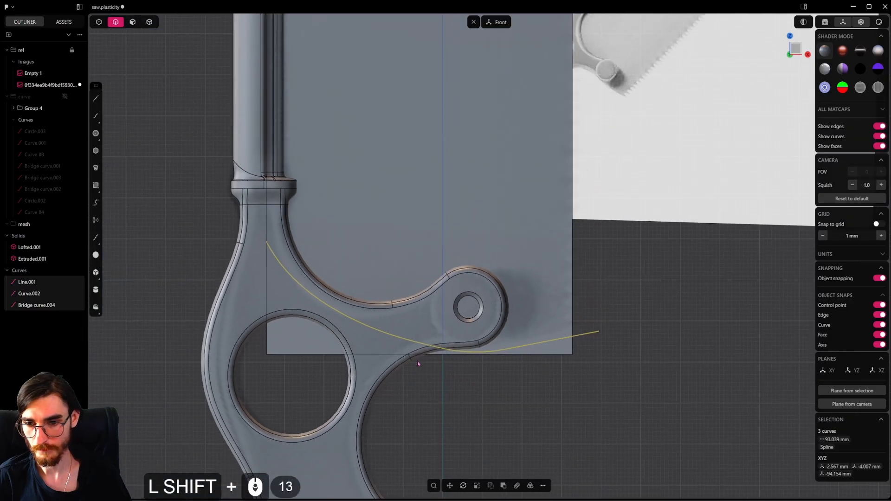
scroll(436, 375, "up", 5, "shift")
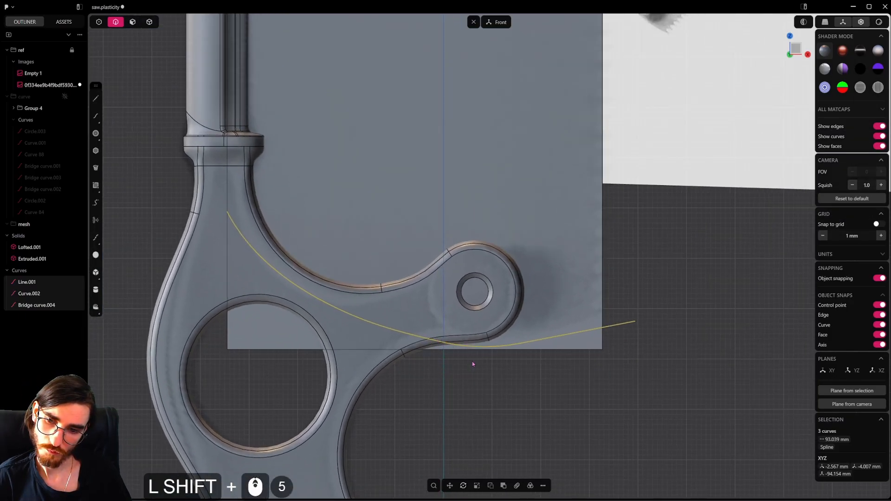
scroll(473, 364, "down", 2, "shift")
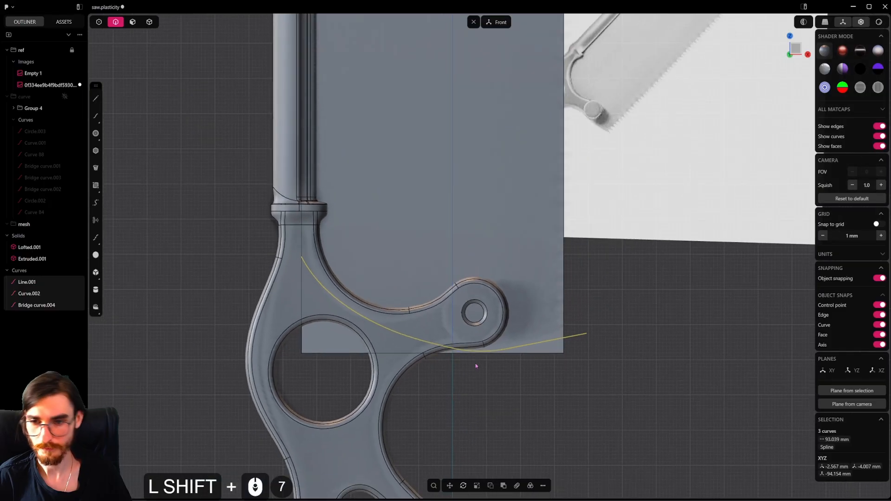
key("shift+j")
Step: Cut the blade body with the joined curve across its lower end, and delete the curve
key("c")
left_click(550, 345)
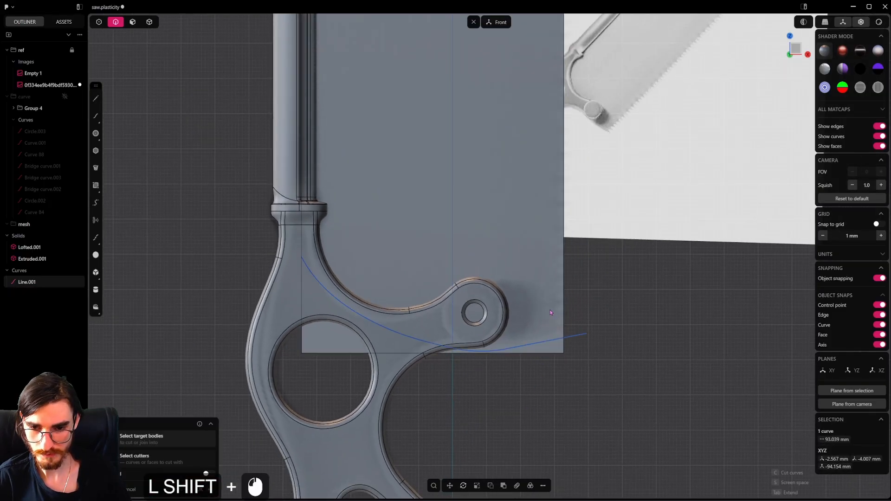
right_click(569, 388)
left_click(567, 396)
left_click(576, 338)
key("shift+x")
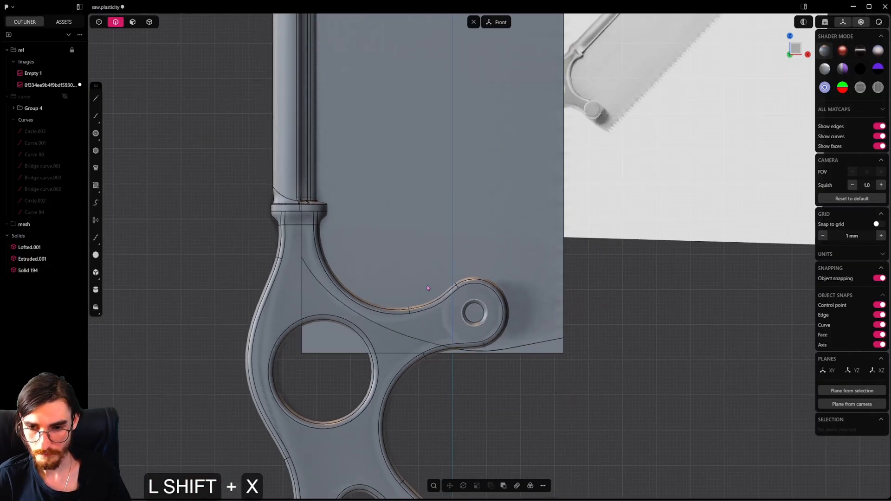
Step: Delete the blade offcut below the new curved edge and select the remaining blade body
left_click(149, 22, "shift")
left_click(548, 346, "shift")
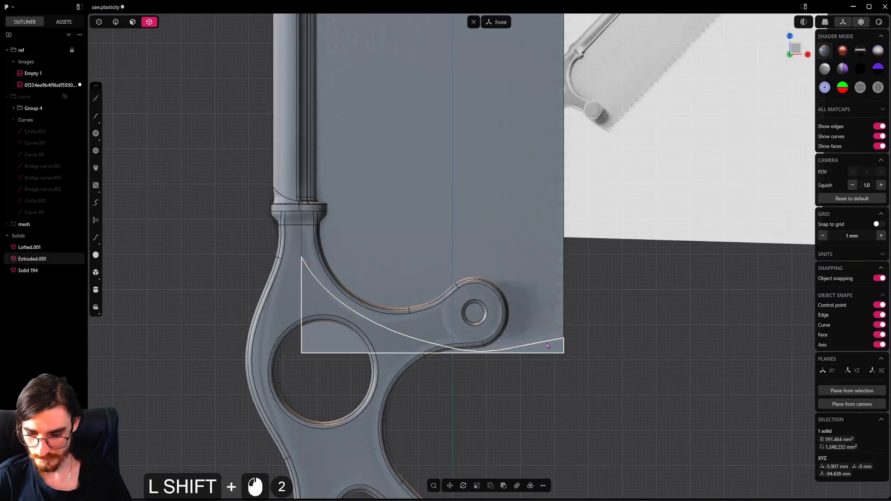
key("shift+x")
scroll(531, 364, "down", 4, "shift")
left_click(535, 321, "shift")
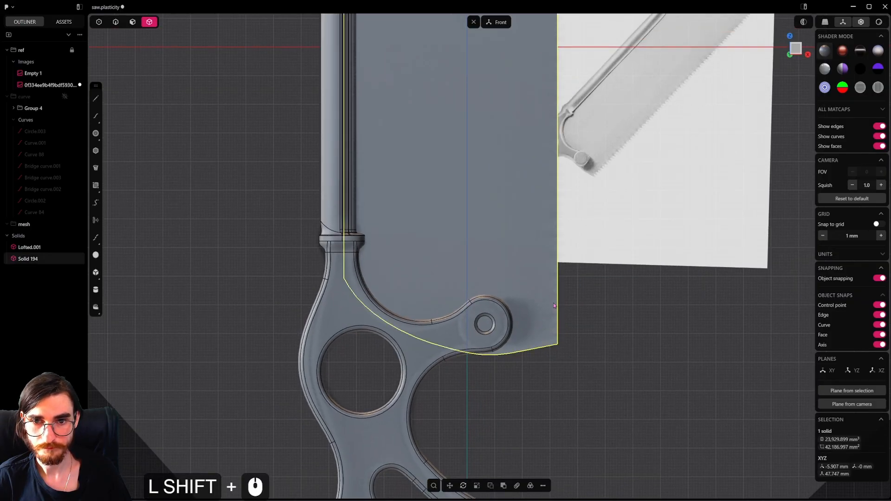
Step: Draw a circle with a 2.813 mm radius on the handle's small pivot hole, snapped to the hole's centre and inner edge
scroll(530, 341, "up", 2, "shift")
scroll(520, 313, "up", 2)
middle_click_drag(520, 312, 510, 263)
key("KP_1")
scroll(478, 288, "up", 8)
left_click(95, 133)
scroll(455, 343, "up", 8)
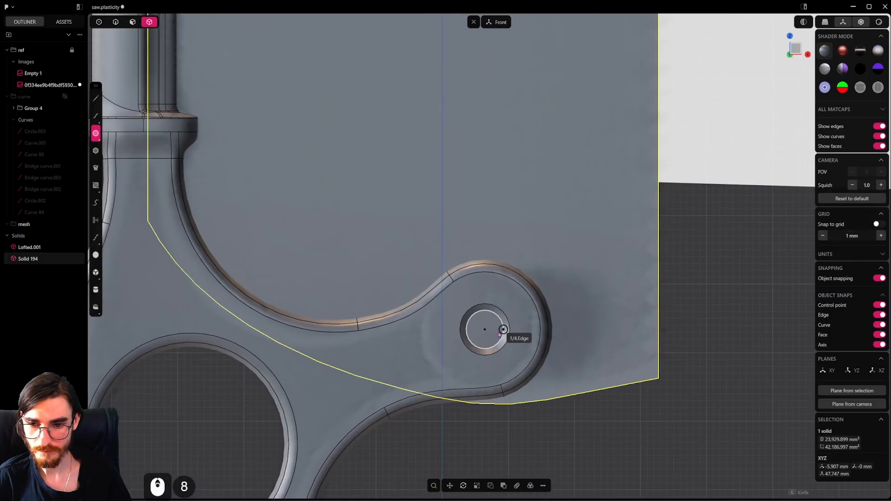
left_click(480, 325)
left_click(520, 346)
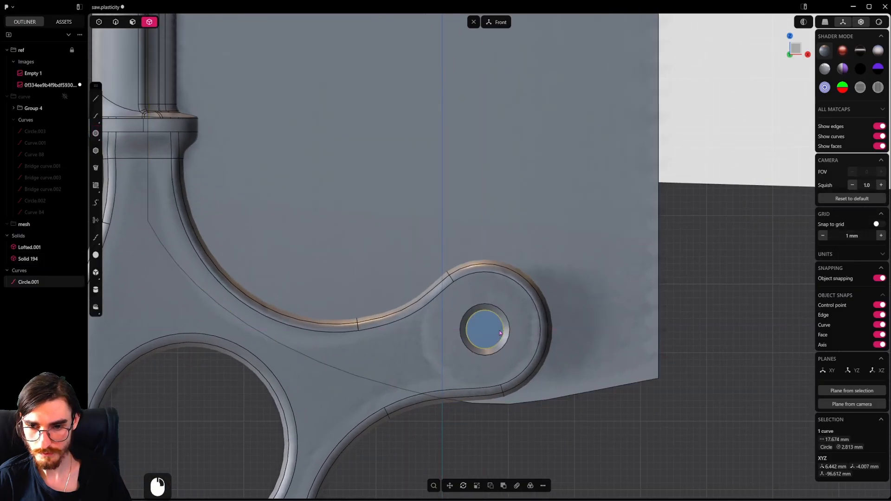
Step: Cut the blade with the circle to make the pivot hole, and delete the circle
key("c")
left_click(513, 359)
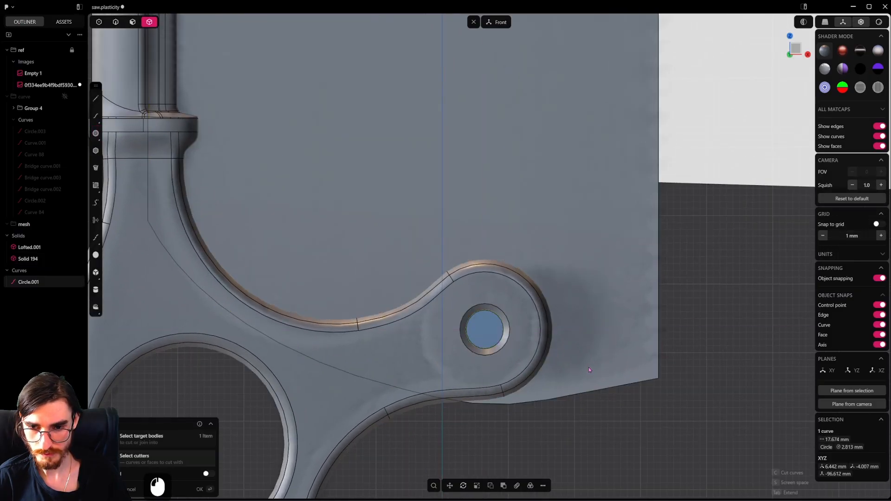
key("x")
Step: Draw a circle with a radius of about 8.4 mm centred on the handle's pivot hole
scroll(509, 348, "down", 5)
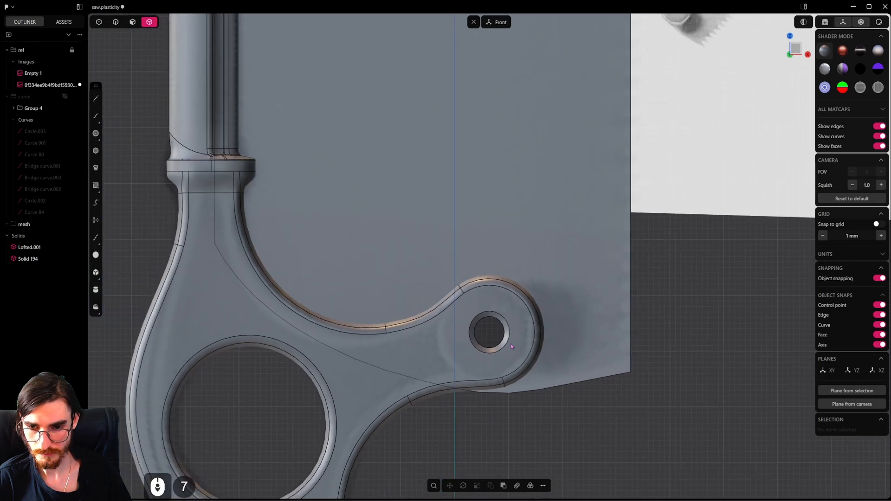
left_click(96, 134)
scroll(496, 367, "up", 2)
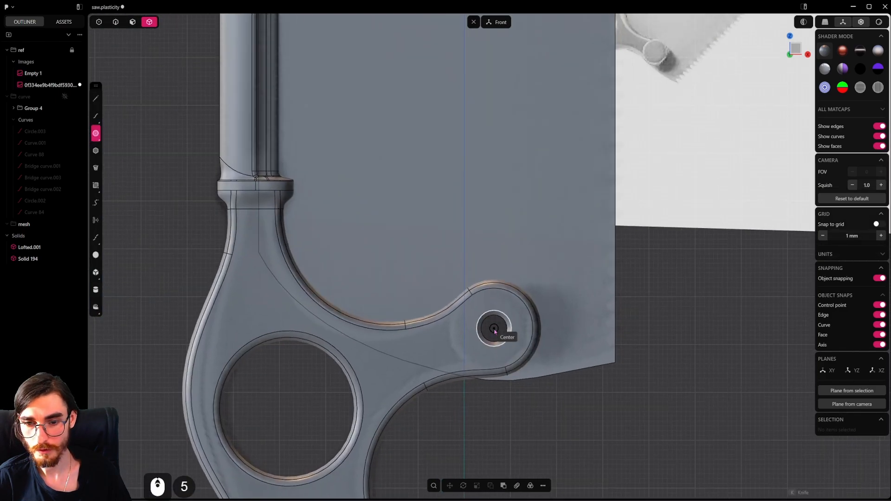
left_click(494, 329)
left_click(525, 328)
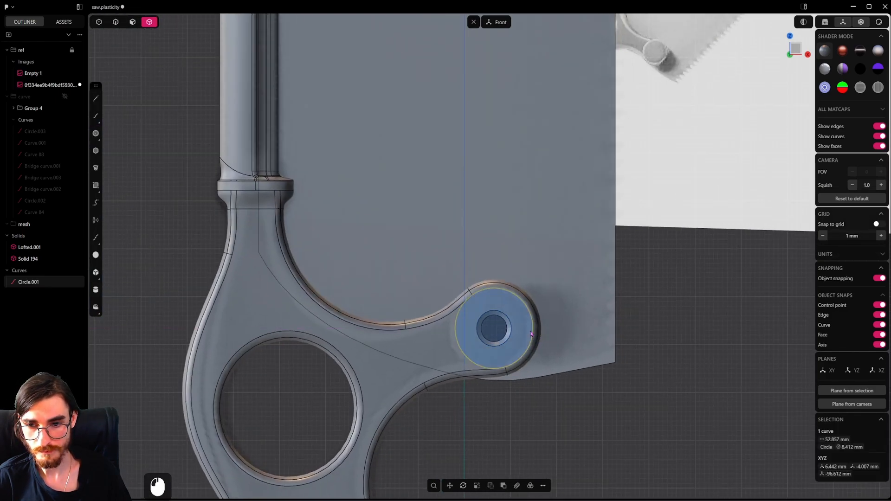
scroll(546, 310, "down", 3)
scroll(546, 310, "up", 4)
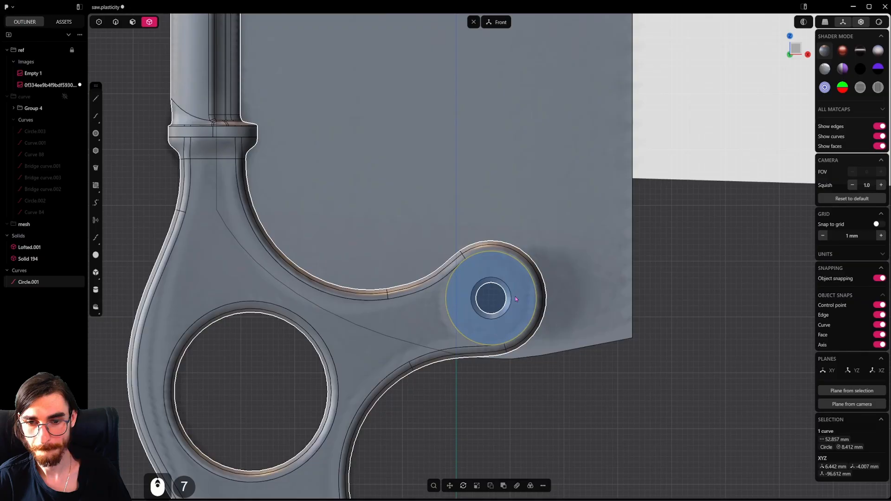
Step: Extrude the circular region outward by about 3.5 mm as a separate cylinder, and delete the source circle
left_click(132, 22)
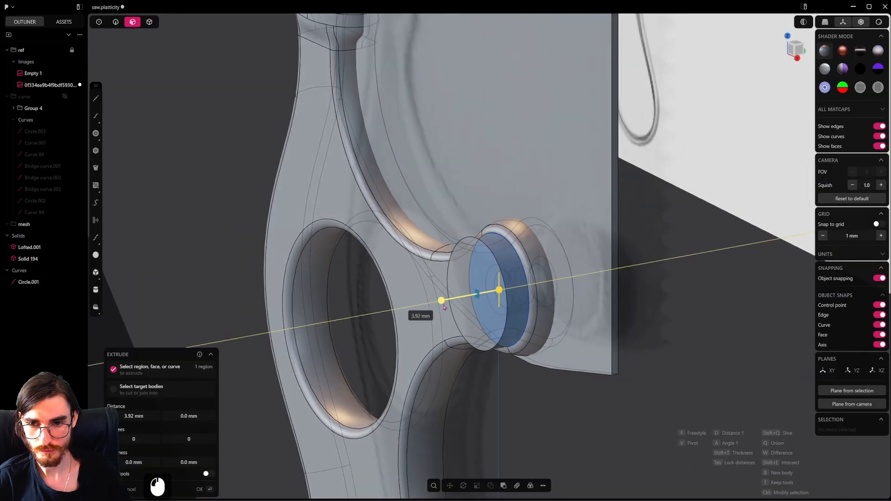
left_click(443, 295)
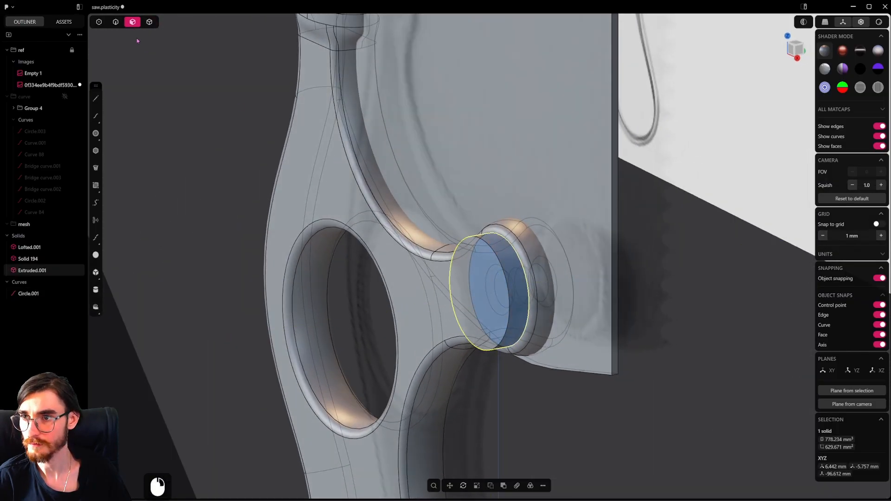
key("2")
left_click(506, 243)
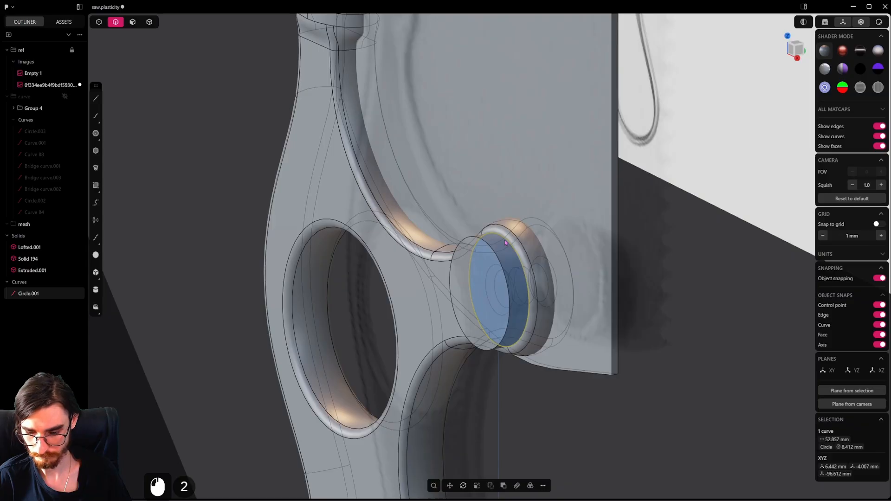
key("x")
Step: Push the pivot cylinder's front face outward by about 0.8 mm
middle_click_drag(504, 260, 547, 293, "alt")
scroll(548, 294, "down", 6)
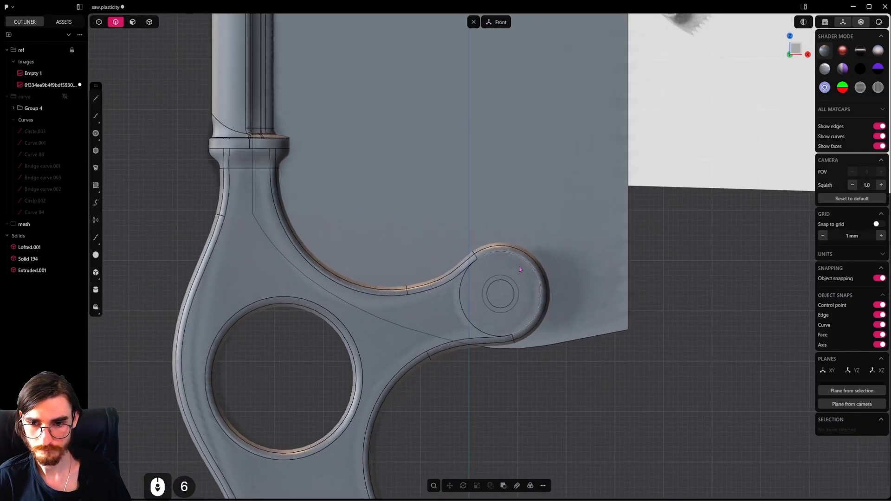
left_click(132, 23)
scroll(525, 298, "up", 1)
scroll(555, 295, "down", 4)
middle_click_drag(583, 216, 571, 245, "shift")
scroll(524, 324, "up", 8)
middle_click_drag(524, 324, 447, 349)
left_click(497, 319)
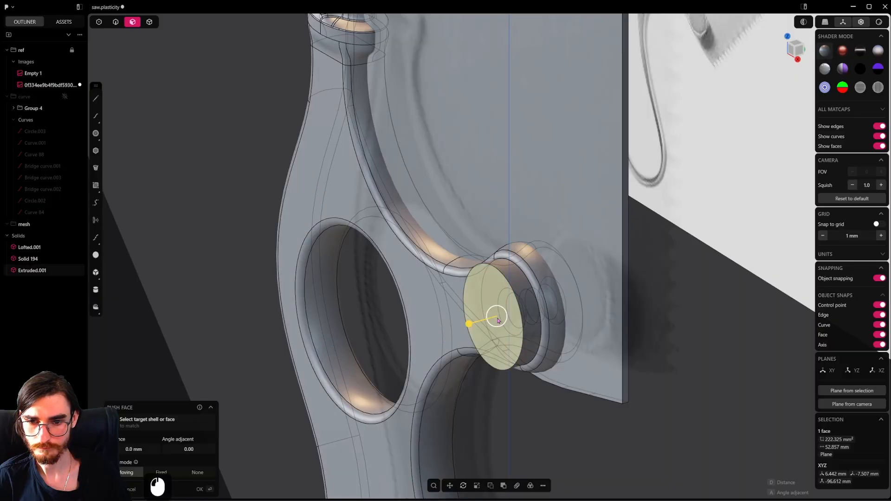
left_click_drag(469, 324, 459, 326, "shift")
left_click(518, 295)
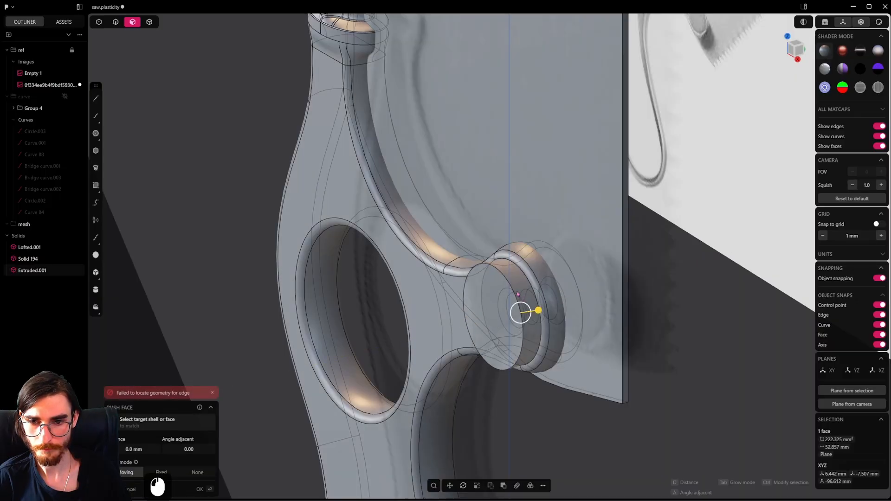
key("Escape")
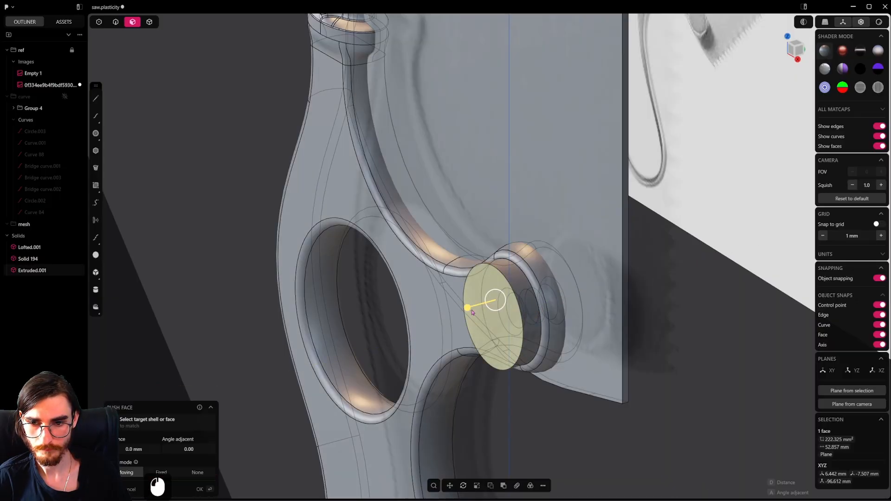
left_click_drag(472, 311, 467, 310)
left_click(487, 310)
Step: Push the pivot cylinder's side face outward to enlarge its radius to about 9.5 mm
left_click(511, 271)
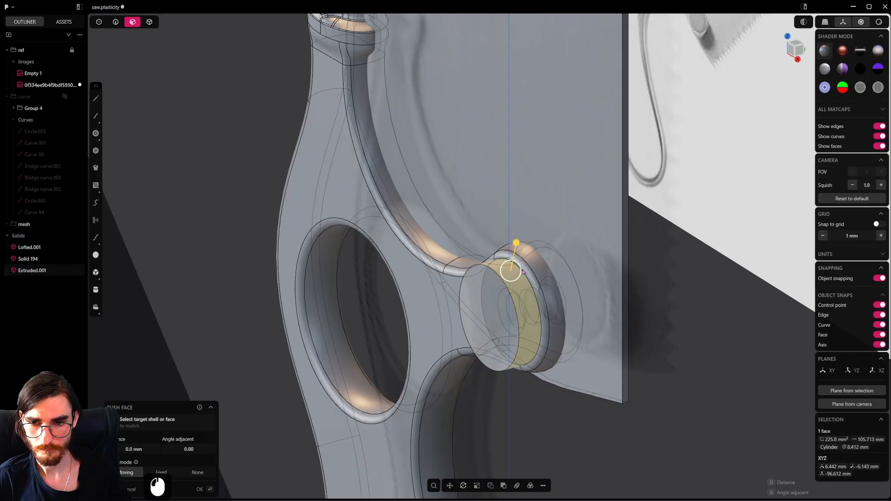
left_click_drag(516, 244, 517, 234, "shift")
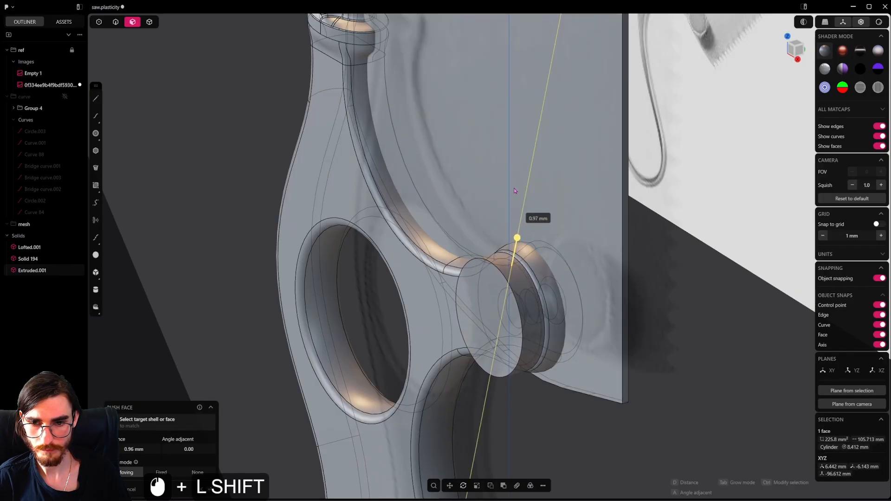
left_click_drag(515, 183, 515, 183, "shift")
scroll(512, 285, "down", 3)
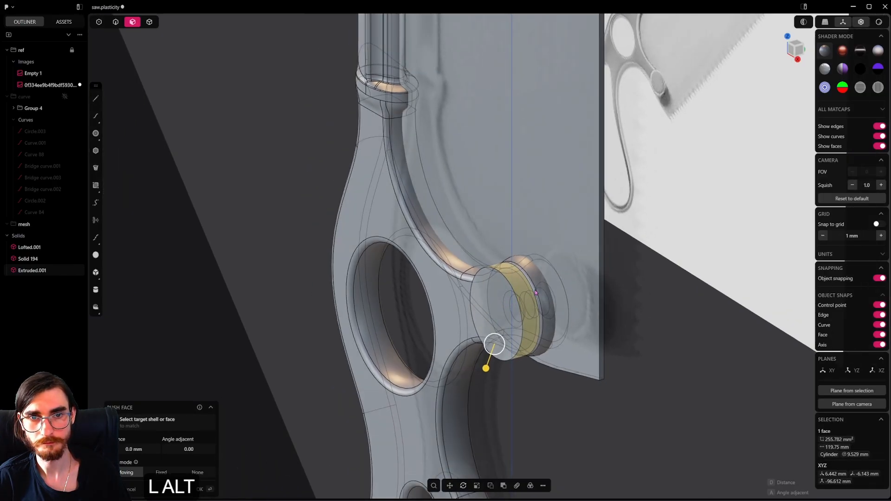
Step: Offset the boundary of the pivot cap's handle-side face inward by about 6.9 mm to imprint a smaller concentric circle
middle_click_drag(515, 285, 545, 329)
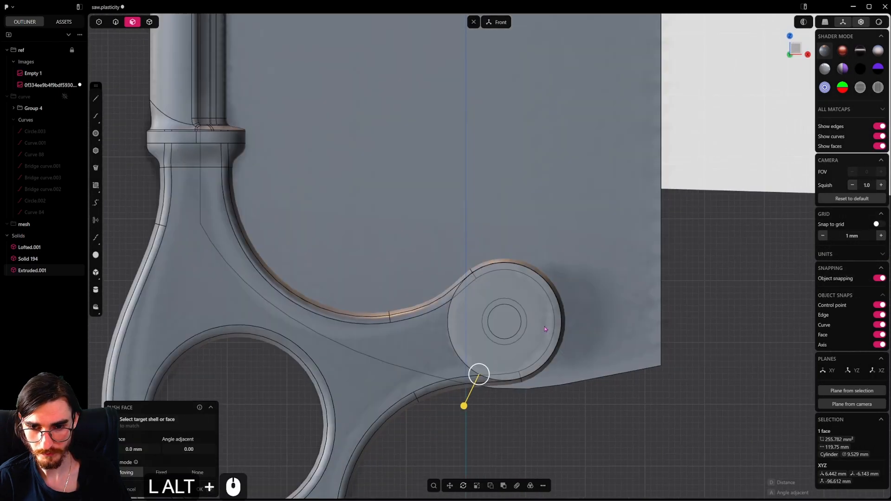
left_click(556, 325)
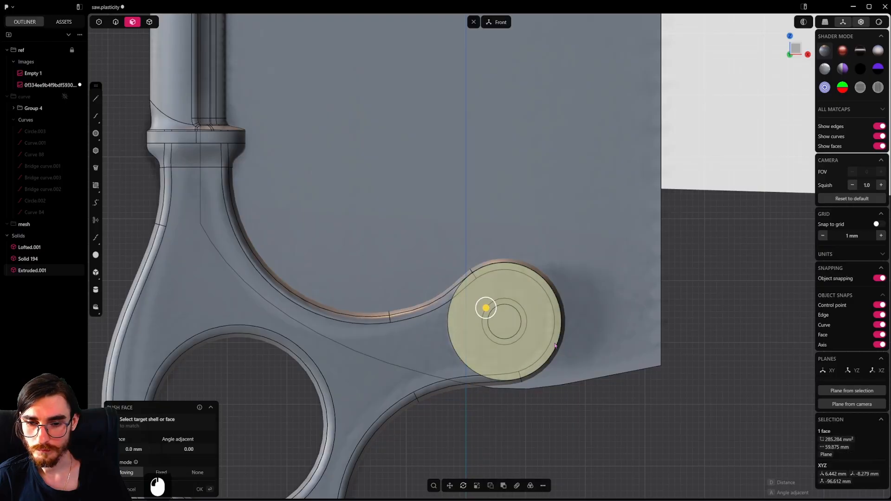
scroll(557, 332, "up", 8)
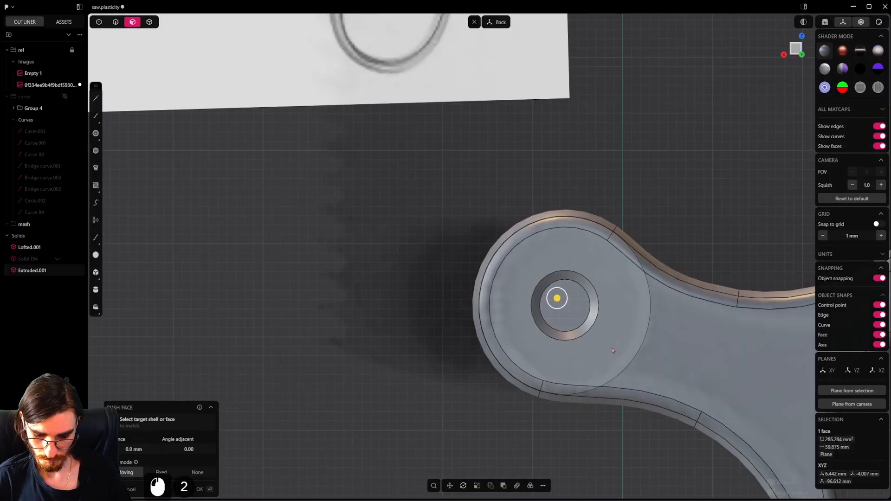
key("o")
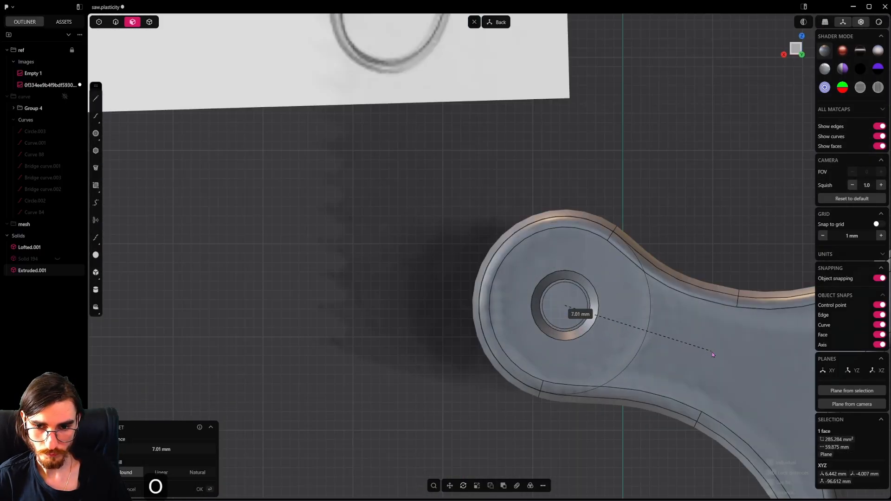
key("shift")
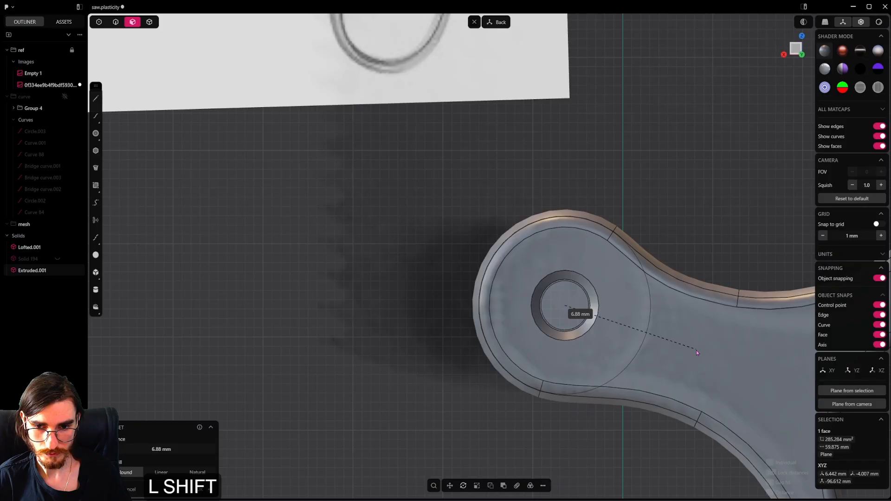
left_click(696, 350, "shift")
Step: Push the inner circular face of the cap about 14.7 mm through the handle's pivot hole to form a protruding pin
left_click(566, 303)
key("2")
middle_click_drag(547, 321, 595, 350)
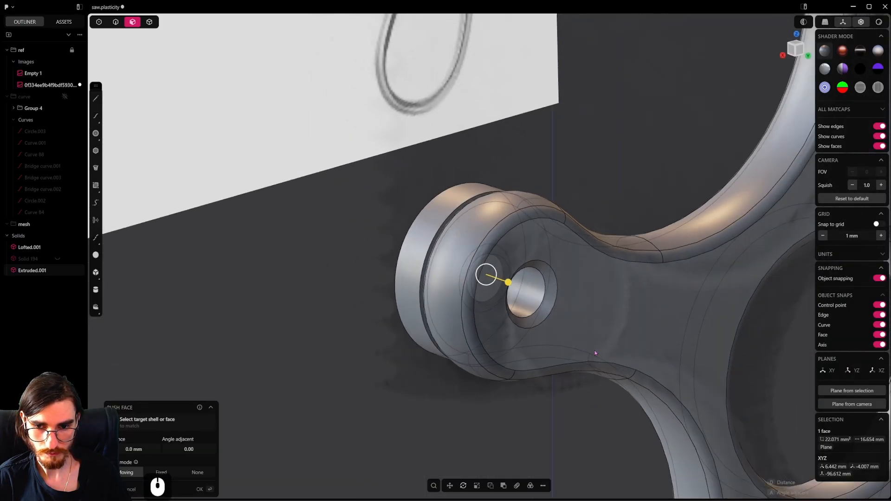
left_click(561, 384)
middle_click_drag(560, 385, 522, 355)
left_click(547, 305)
middle_click_drag(547, 305, 579, 337)
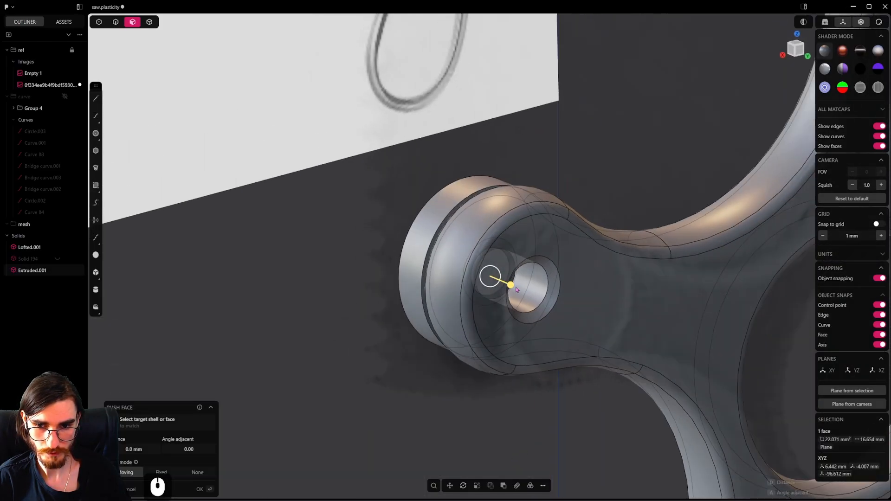
left_click_drag(514, 287, 558, 311)
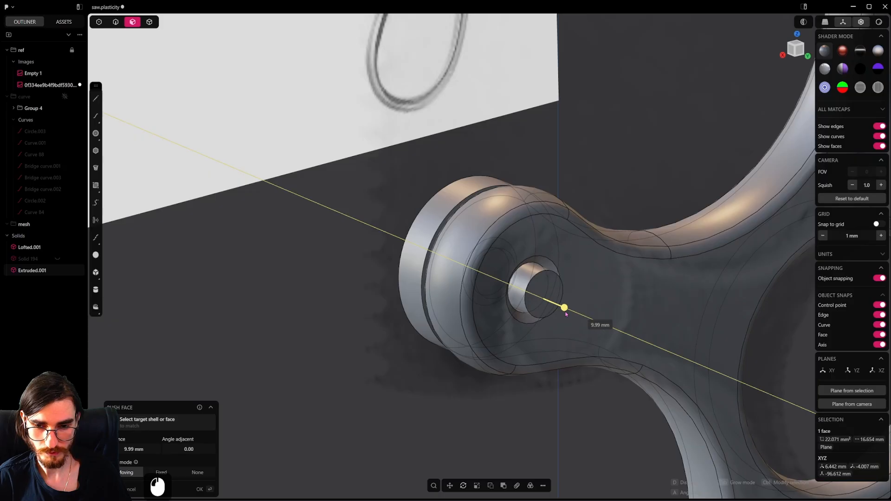
mouse_move(577, 320)
middle_mouse_down("alt")
mouse_move(500, 332)
mouse_move(576, 324)
middle_mouse_up("alt")
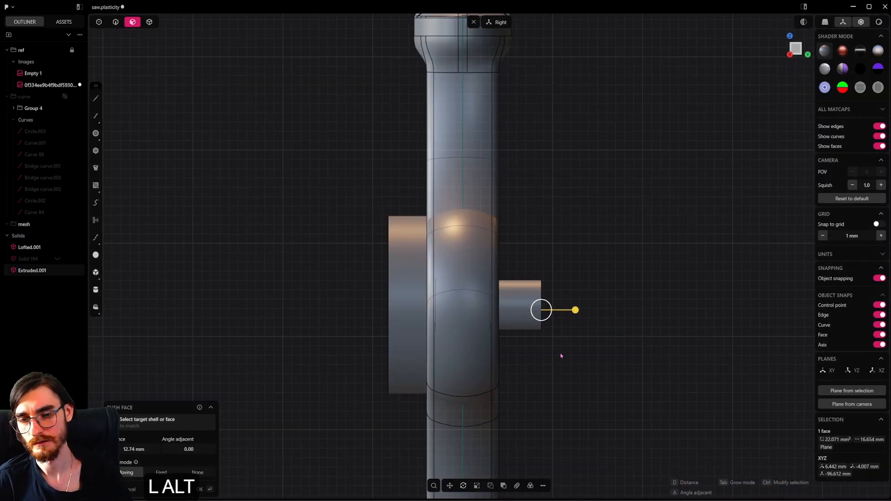
left_click_drag(576, 312, 584, 316, "alt")
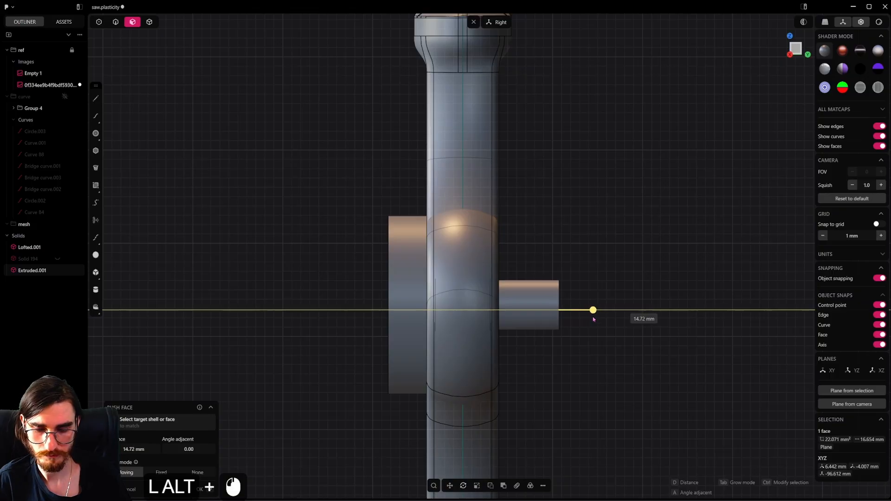
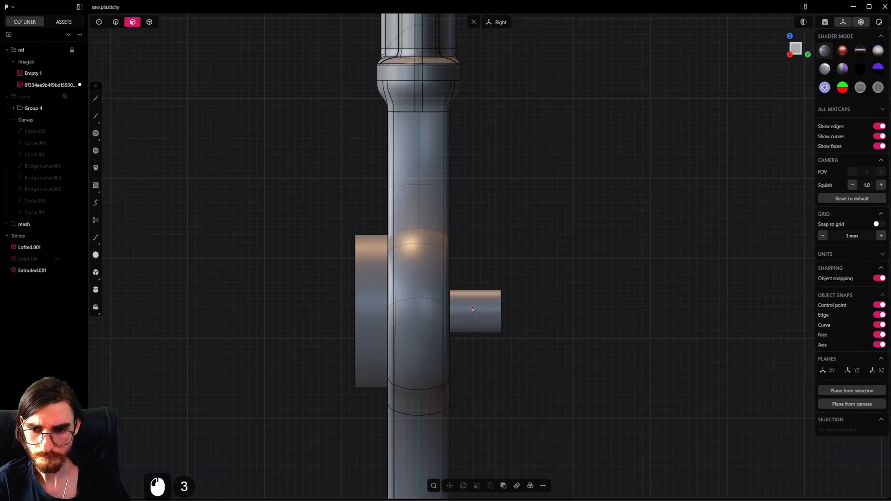
Step: Cut two isoparametric edge loops around the pin in the V direction, enclosing a band on its protruding part
scroll(472, 307, "up", 3)
left_click(472, 307)
key("ctrl+r")
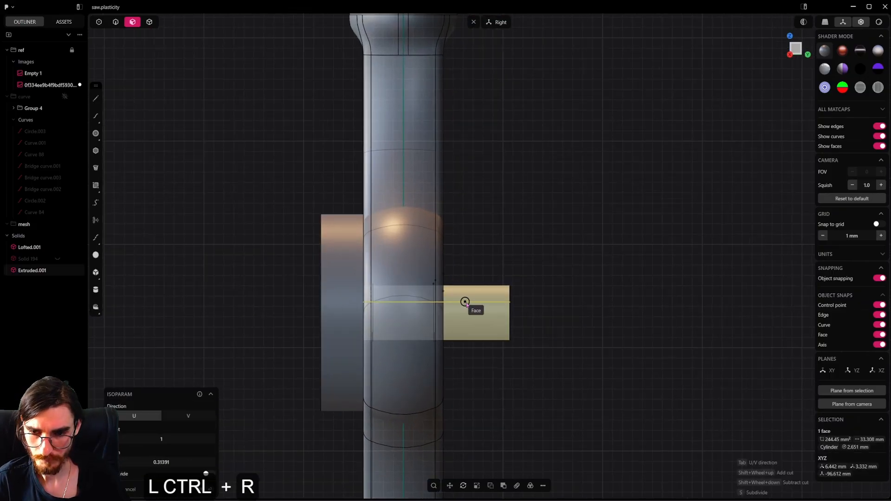
key("Tab")
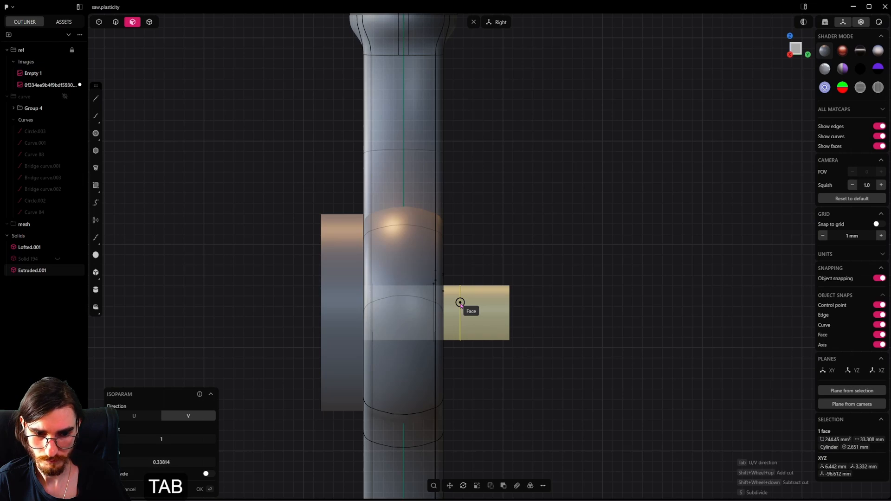
scroll(461, 306, "up", 1, "shift")
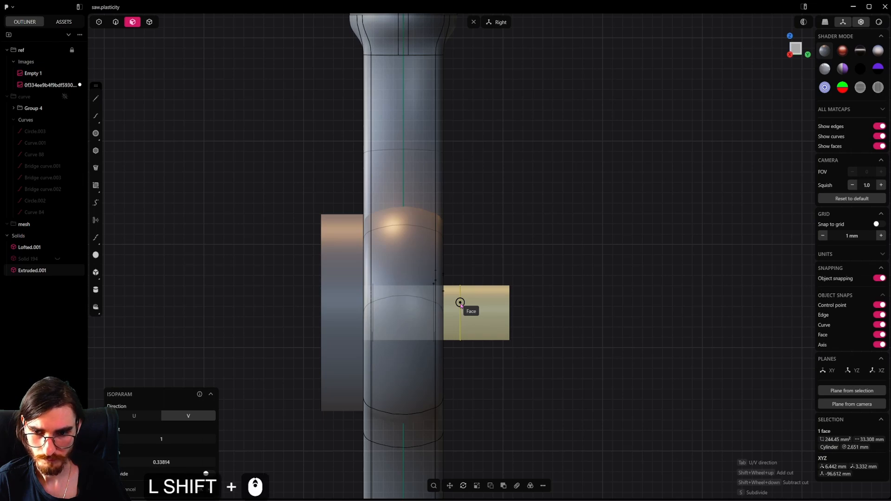
left_click(488, 307)
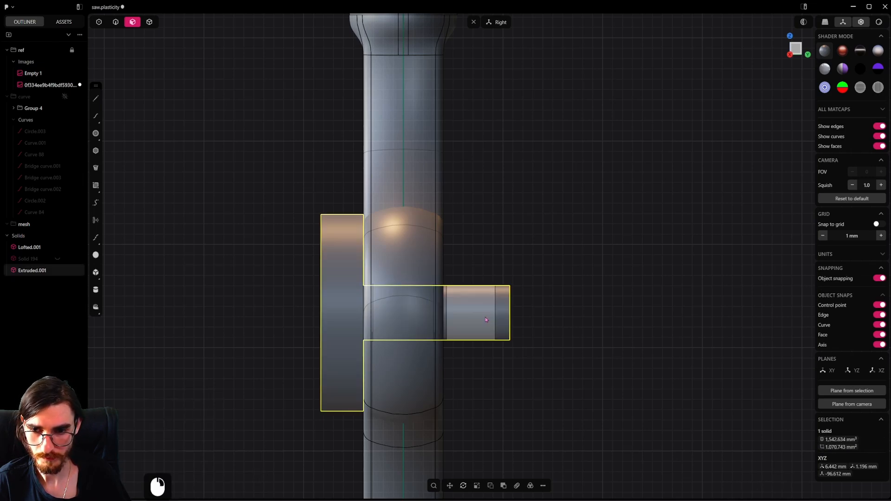
Step: Duplicate the band face between the pin's two edge loops in place as a separate sheet
left_click(484, 317)
middle_click_drag(483, 319, 450, 330)
key("shift+d")
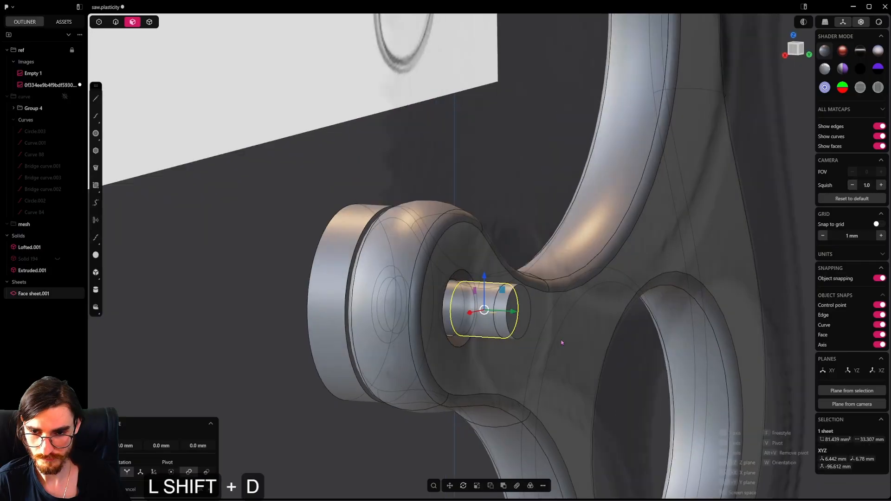
right_click(562, 341)
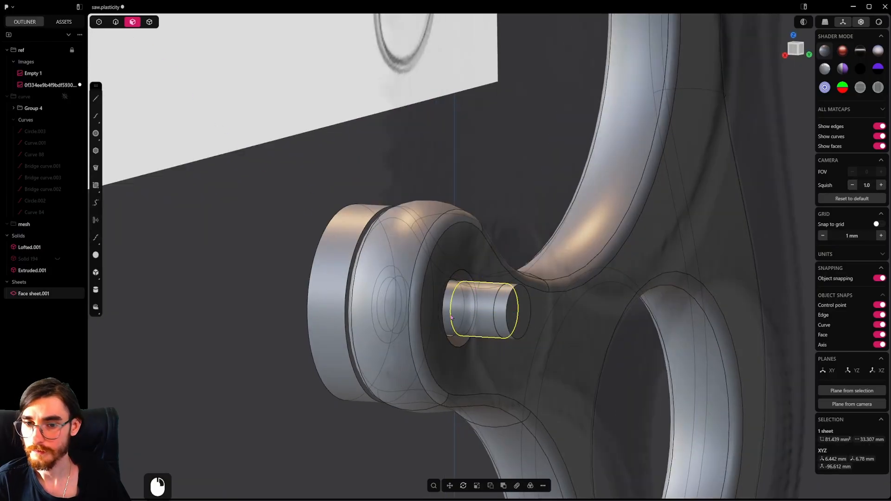
Step: Thicken the duplicated band sheet outward by about 3 mm into a solid ring around the pin
key("f")
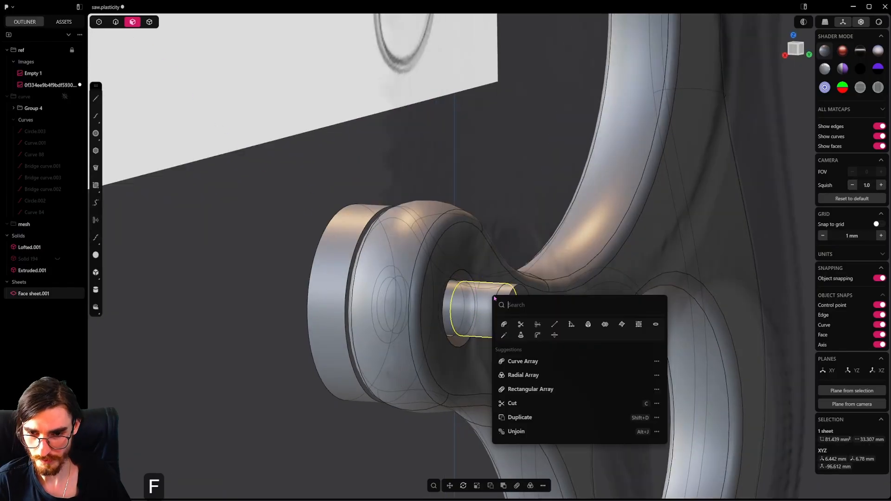
left_click(554, 335)
left_click_drag(490, 287, 584, 2, "shift")
left_click_drag(492, 263, 496, 263, "shift")
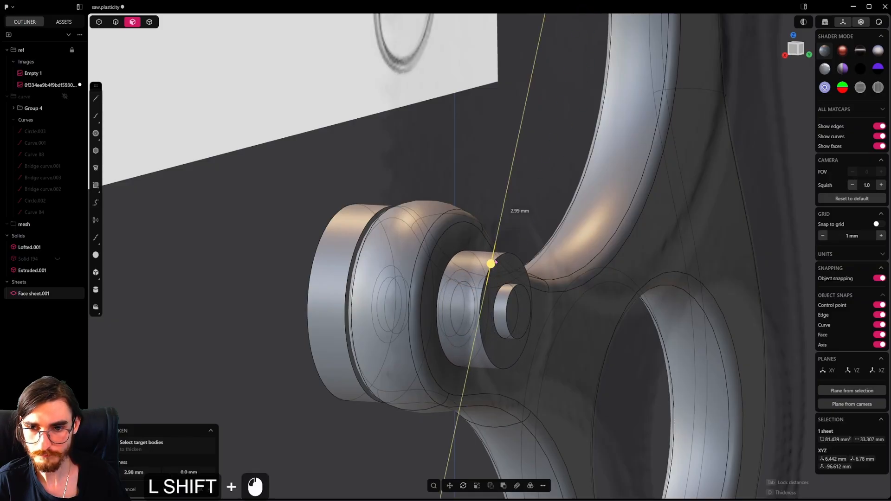
middle_click_drag(499, 353, 482, 315)
scroll(492, 316, "up", 2)
Step: Push the ring's outer cylindrical face to give it a radius of about 5.8 mm
left_click(546, 335)
left_click(547, 335)
left_click_drag(579, 331, 597, 331, "shift")
left_click(506, 403)
middle_click_drag(506, 402, 424, 394)
scroll(510, 324, "down", 2)
Step: Draw a thin horizontal centre rectangle in the back view, centred on the quarter point of the pivot hole's edge
key("4")
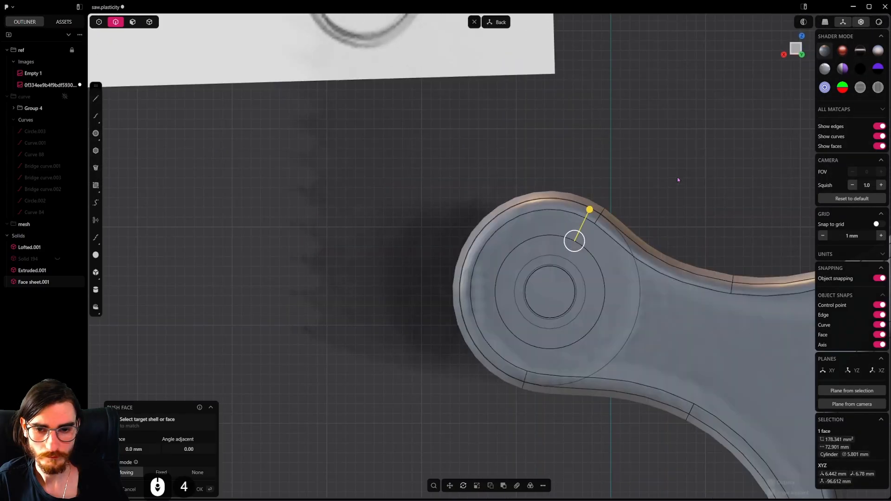
middle_click_drag(564, 234, 570, 301)
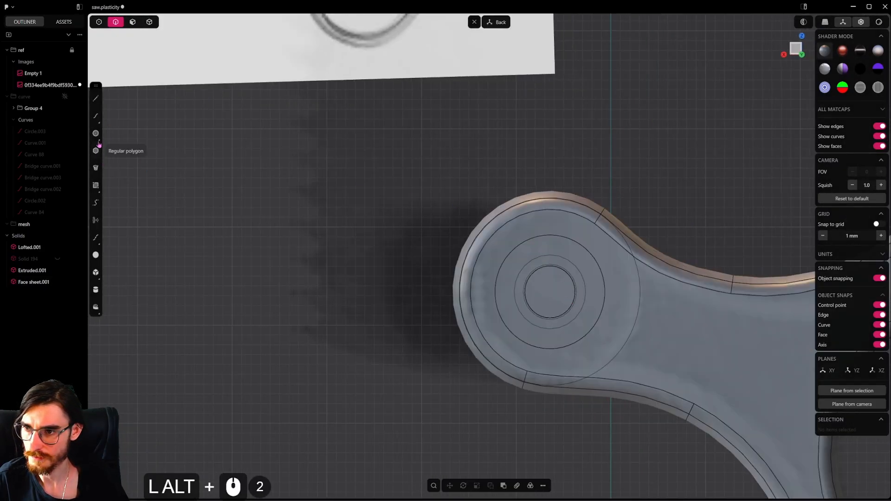
left_click(97, 187)
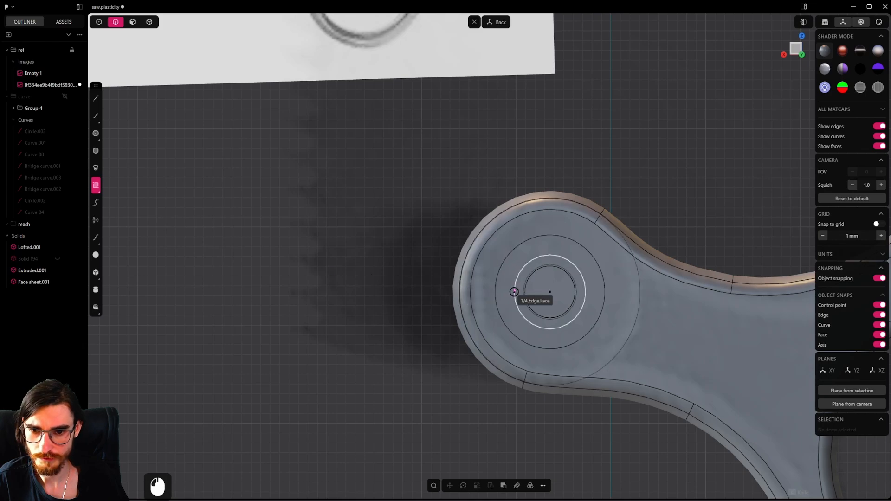
left_click(513, 292)
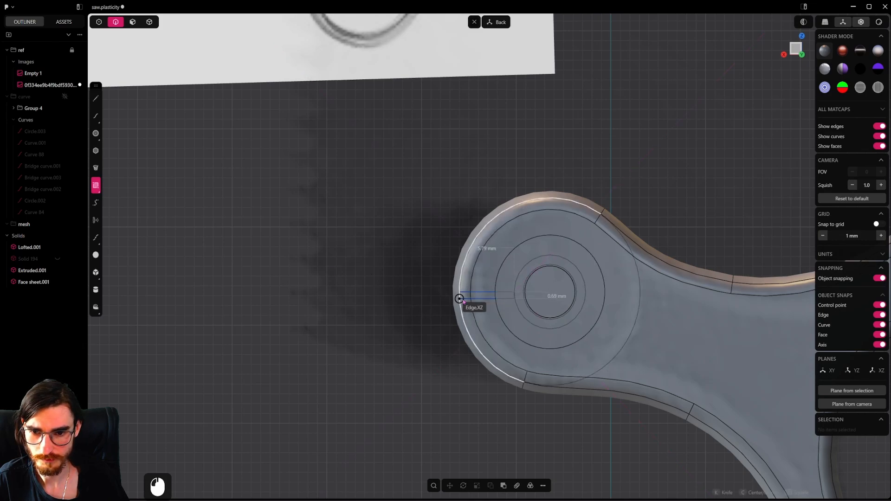
key("c")
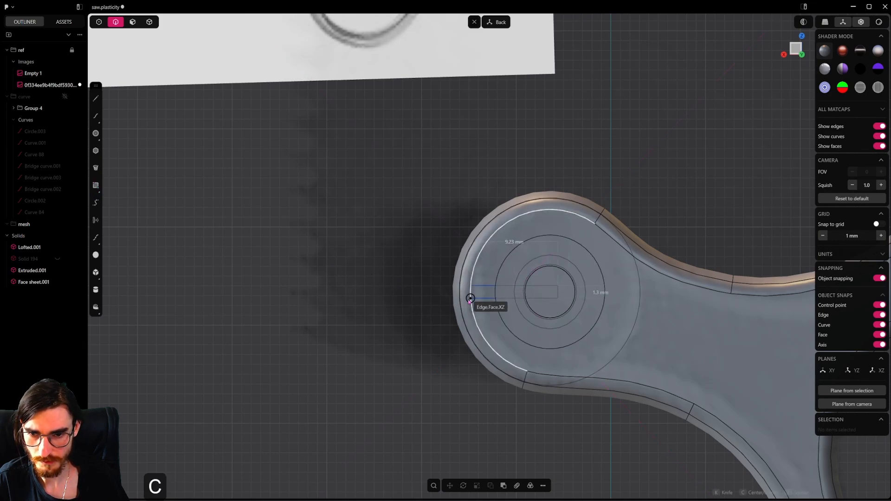
left_click(446, 302)
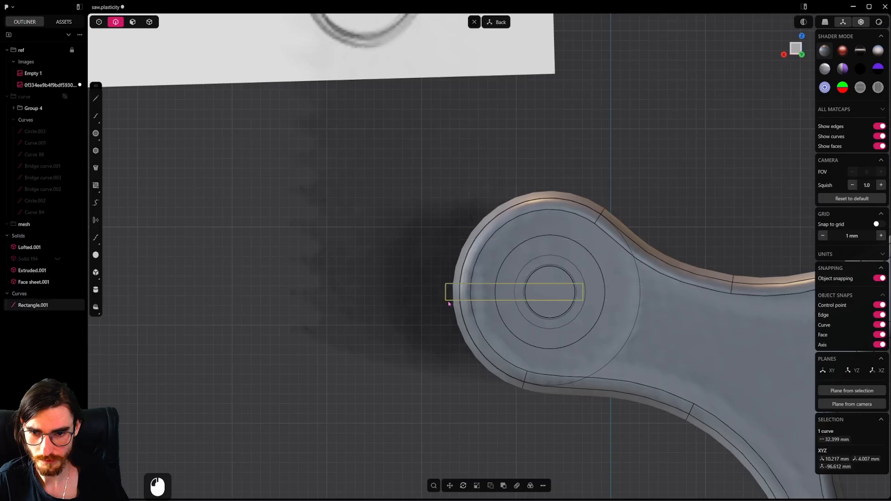
Step: Move the rectangle about 4.5 mm outward along X and shrink its width along X so it just overlaps the ring's edge
key("g")
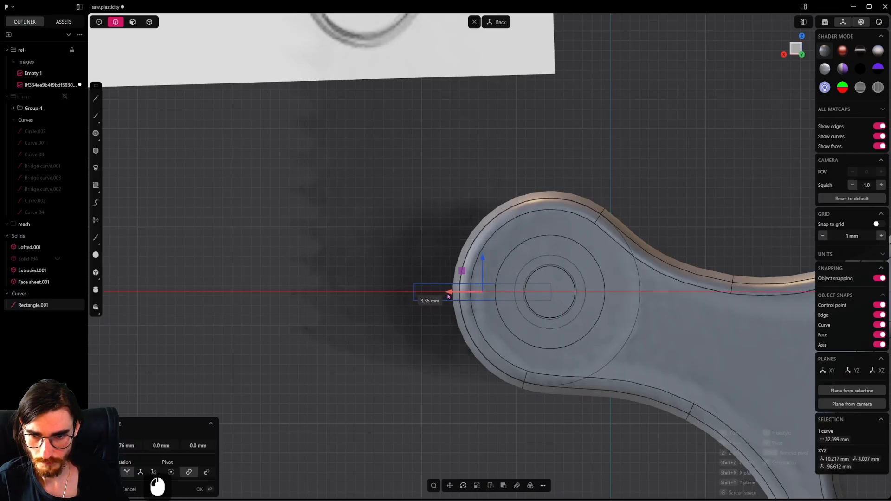
key("x")
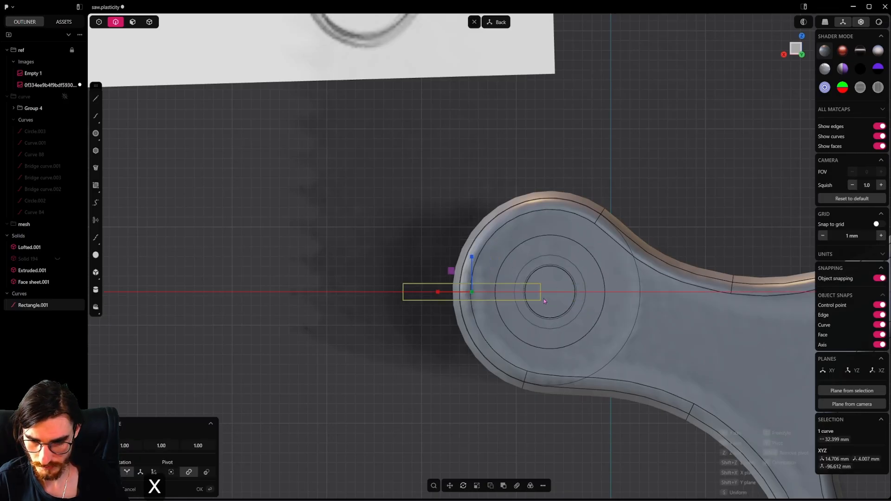
left_click(504, 296)
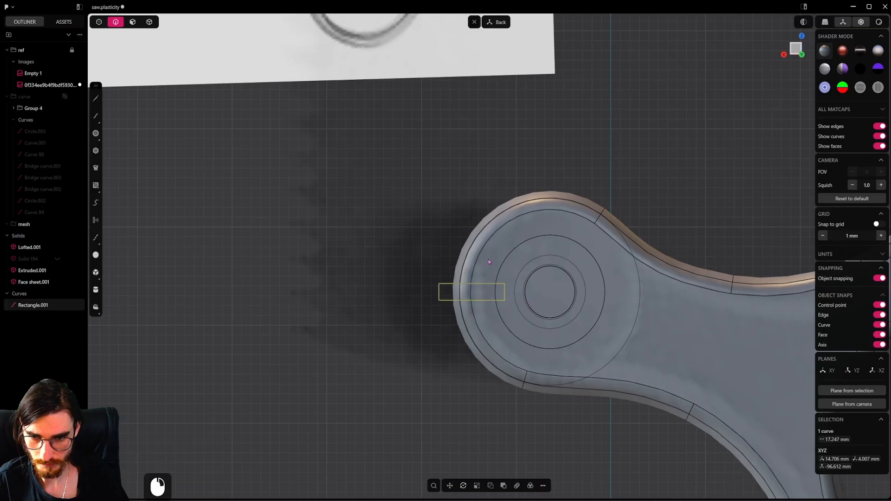
right_click_drag(504, 296, 199, 73)
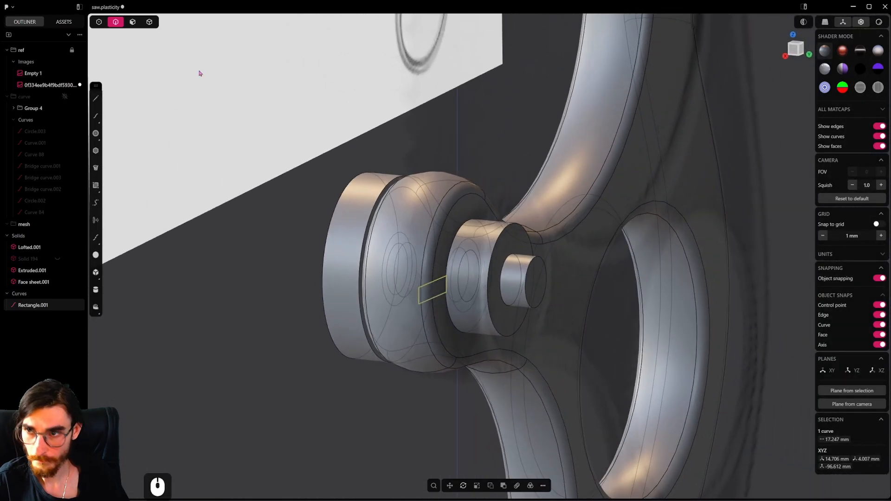
Step: Extrude the rectangular region by about 10.8 mm along the pin direction as a separate block
left_click(131, 21)
left_click(432, 290)
key("e")
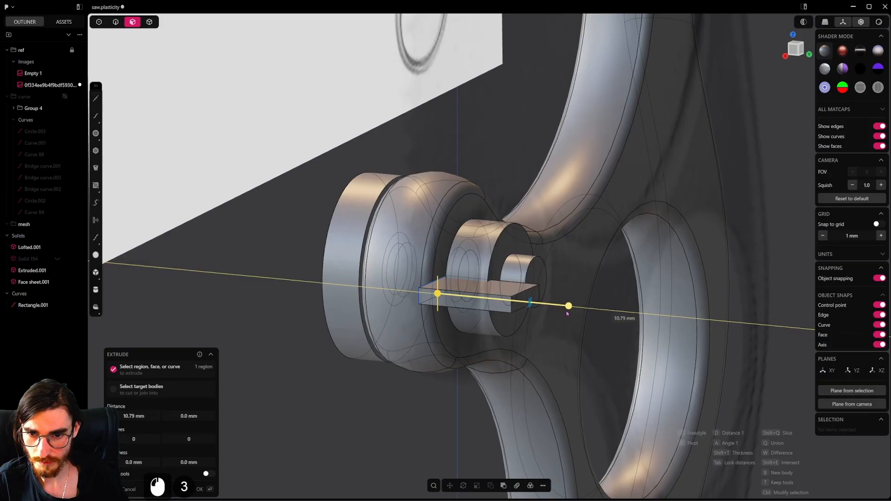
left_click_drag(567, 314, 567, 314)
right_click(564, 316)
middle_click_drag(488, 288, 511, 283)
left_click(403, 298)
left_click_drag(368, 302, 390, 302)
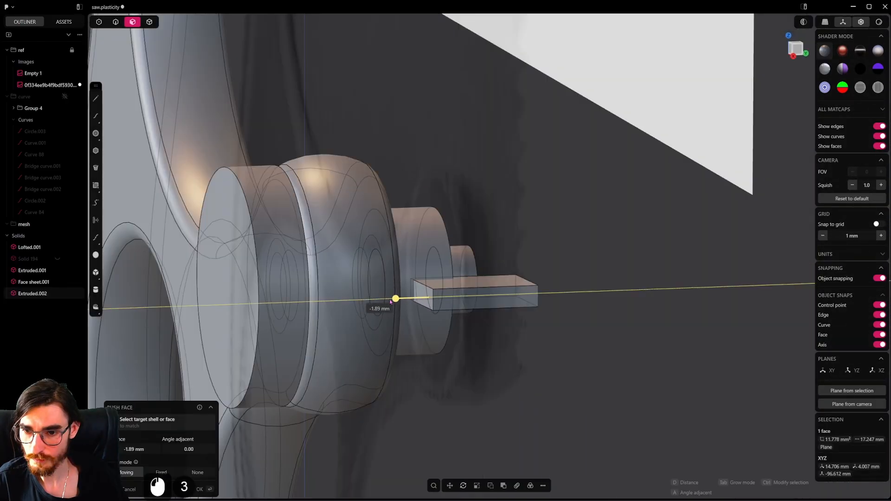
middle_click_drag(390, 302, 528, 305)
Step: Push the block's far end face, away from the handle, inward by about 3.4 mm to shorten it
left_click(539, 308)
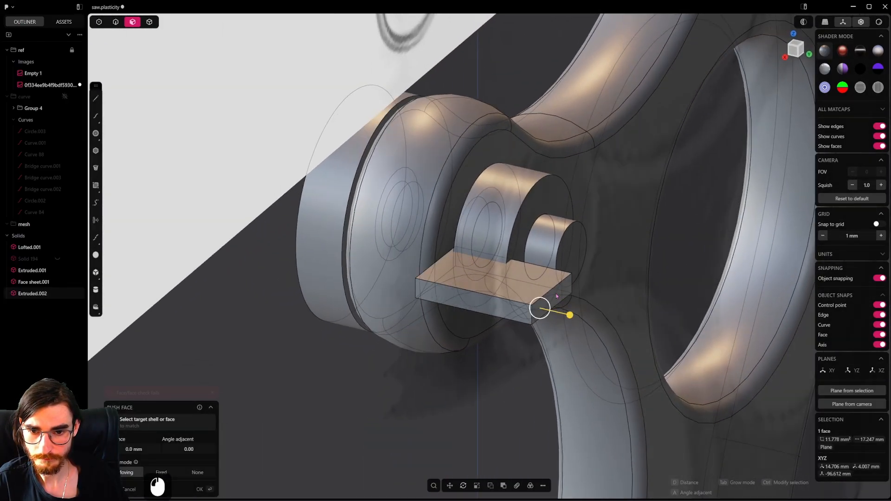
right_click(545, 303)
left_click(553, 293)
key("2")
left_click(559, 298)
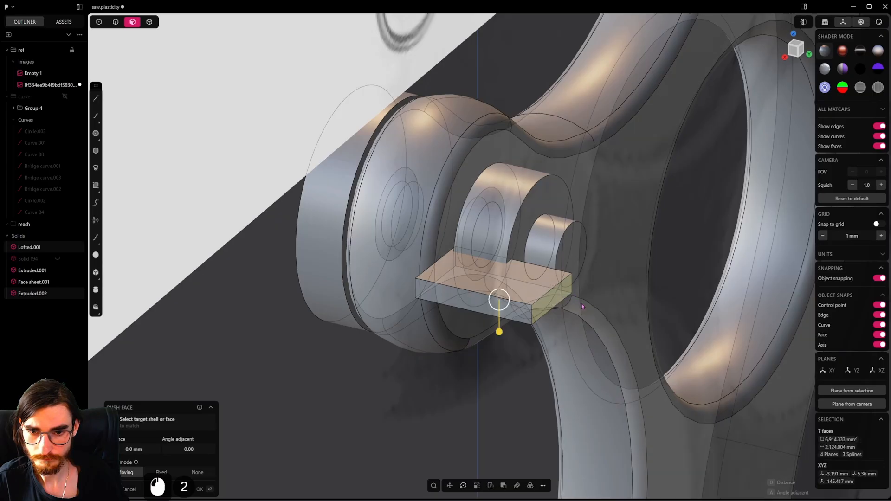
left_click(551, 304)
left_click_drag(583, 311, 546, 303)
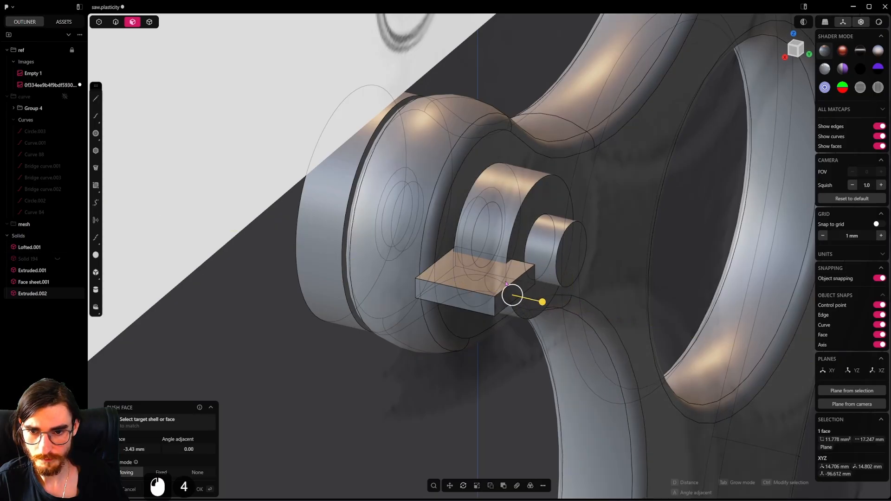
Step: Push the block's end face nearest the handle inward by a little over half a millimetre
middle_click_drag(506, 285, 581, 242)
right_click(446, 284)
left_click(444, 284)
left_click_drag(418, 281, 426, 283)
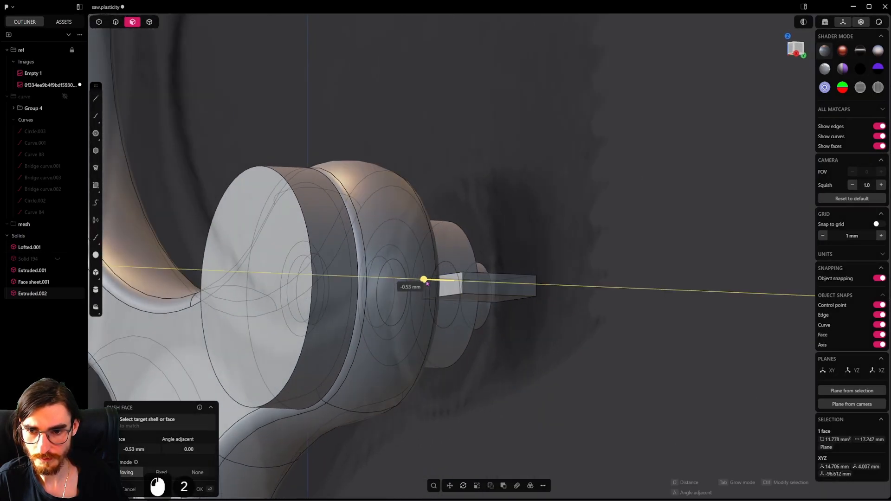
right_click(441, 288)
Step: Push the block's outer side face toward the ring by a little over 2 mm
middle_click_drag(472, 299, 533, 317)
scroll(489, 317, "down", 5)
scroll(489, 317, "down", 3)
scroll(498, 311, "up", 4)
left_click(495, 303)
left_click_drag(525, 308, 509, 306)
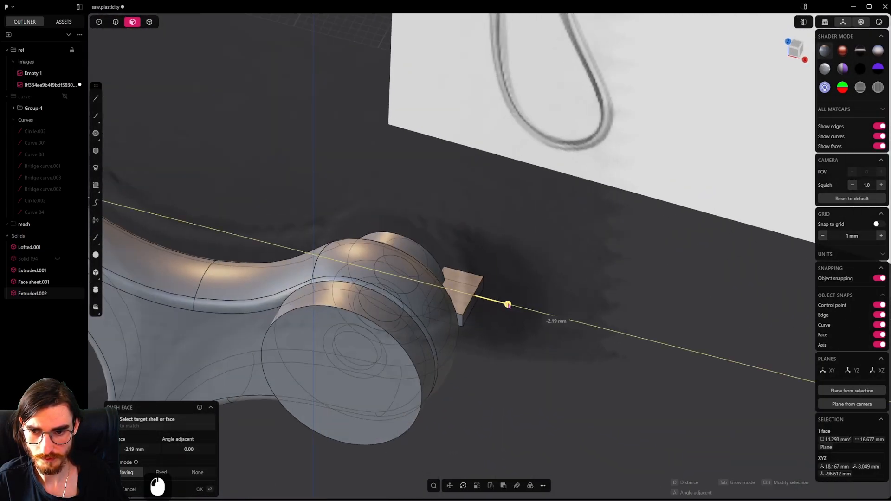
middle_click_drag(521, 311, 324, 264)
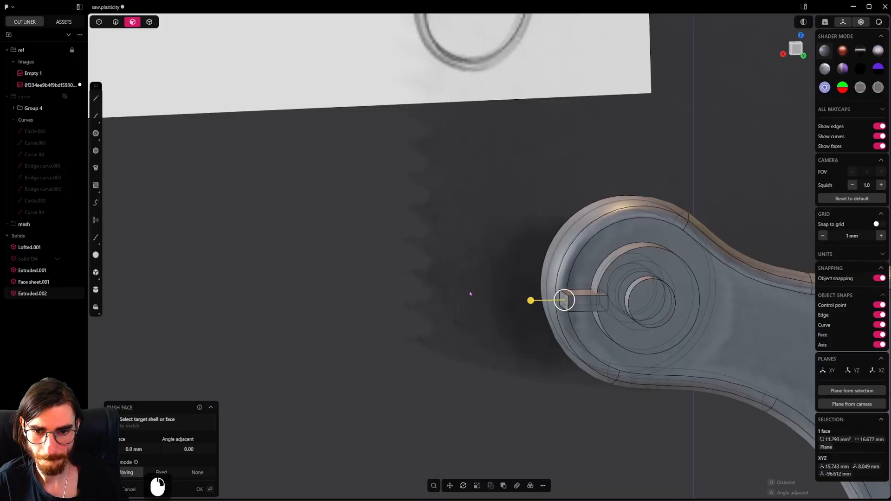
Step: Fillet both outer circular edges of the nut ring with a small radius
scroll(470, 292, "down", 3)
middle_click_drag(470, 291, 595, 206)
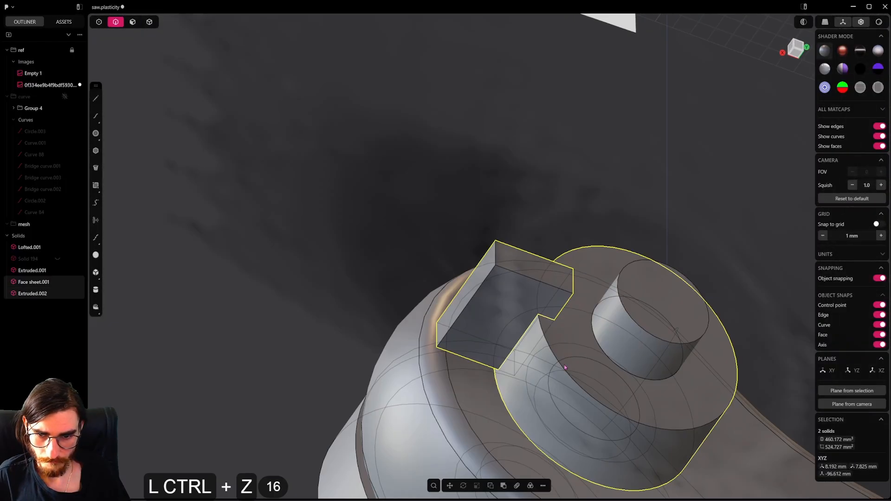
left_click(564, 367, "alt")
key("f")
left_click(511, 419, "alt+shift")
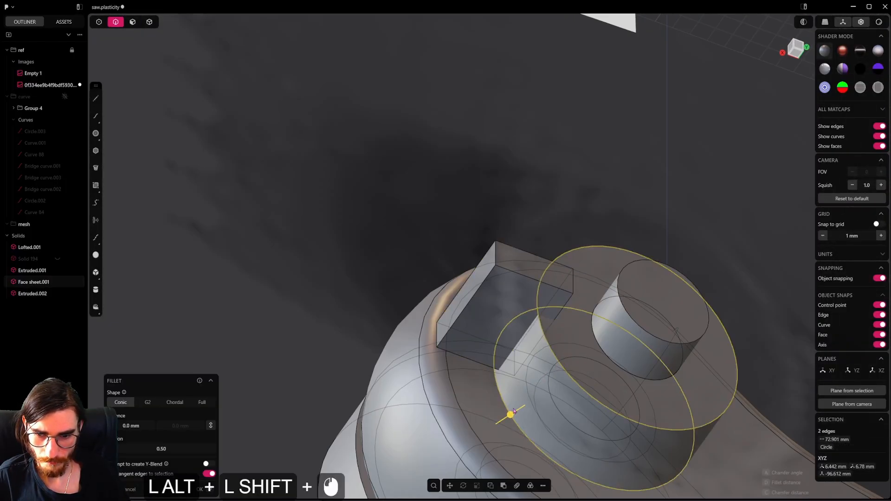
left_click_drag(509, 416, 448, 446, "shift")
right_click(449, 446)
Step: Join the rectangular block to the nut ring with a Boolean union
middle_click_drag(449, 446, 521, 344)
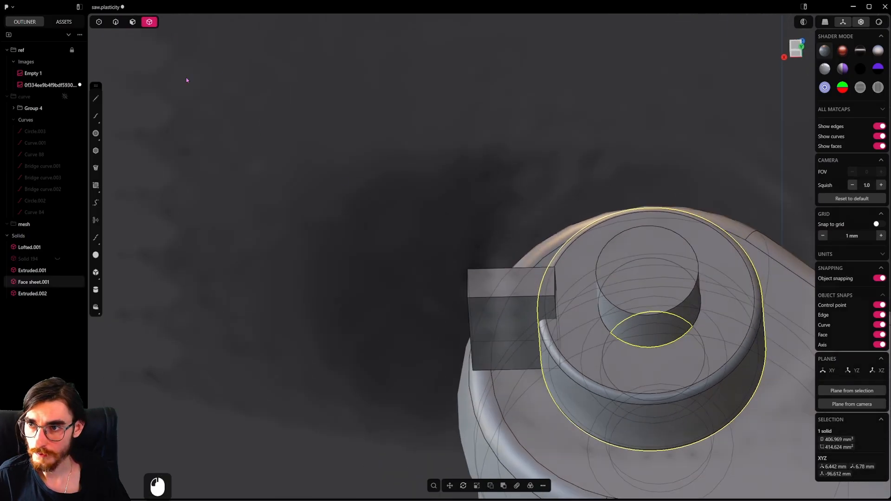
left_click(520, 320, "shift")
key("q")
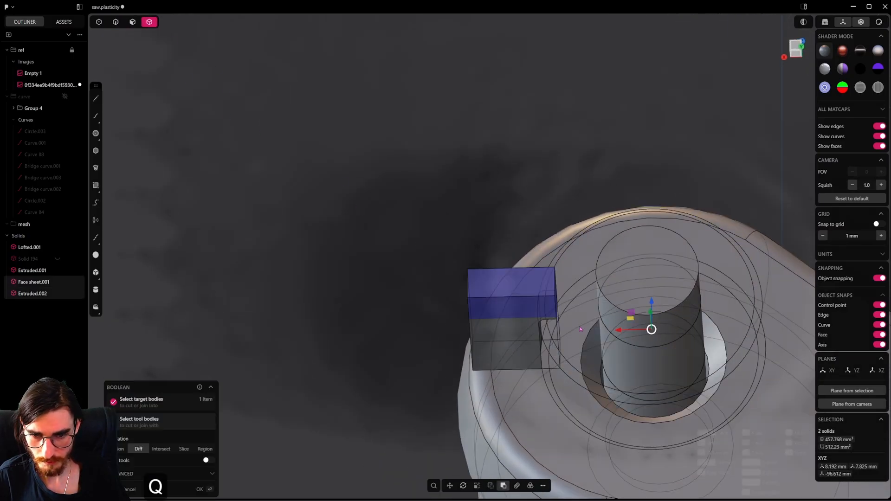
key("2")
Step: Try to fillet the edge loop where the rectangular tab meets the ring
left_click(579, 327)
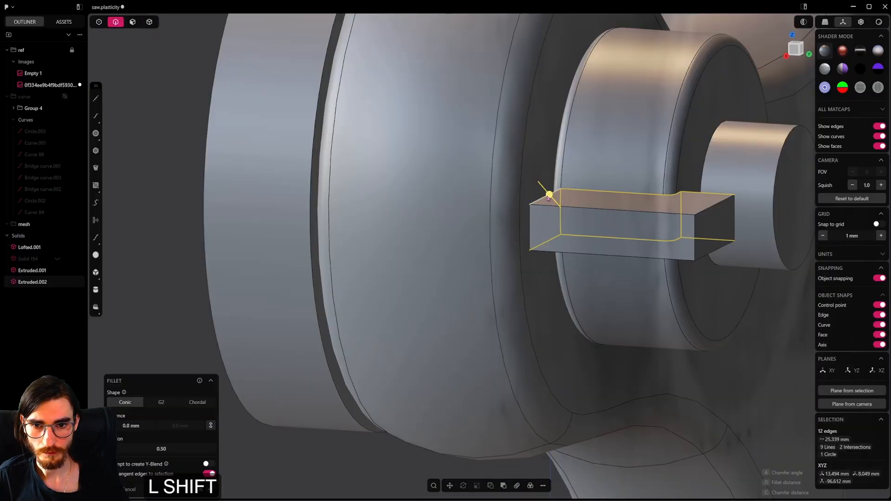
left_click_drag(549, 198, 540, 199, "shift")
left_click_drag(293, 143, 293, 142, "shift")
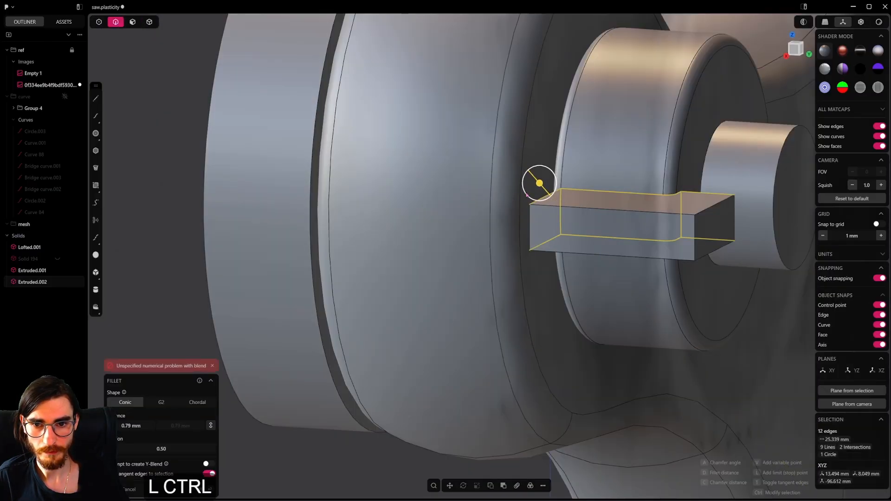
key("ctrl+z")
Step: Fillet the upper and lower edges of the tab's end facing the handle by about 0.55 mm
middle_click_drag(510, 195, 488, 221, "shift")
left_click(523, 224)
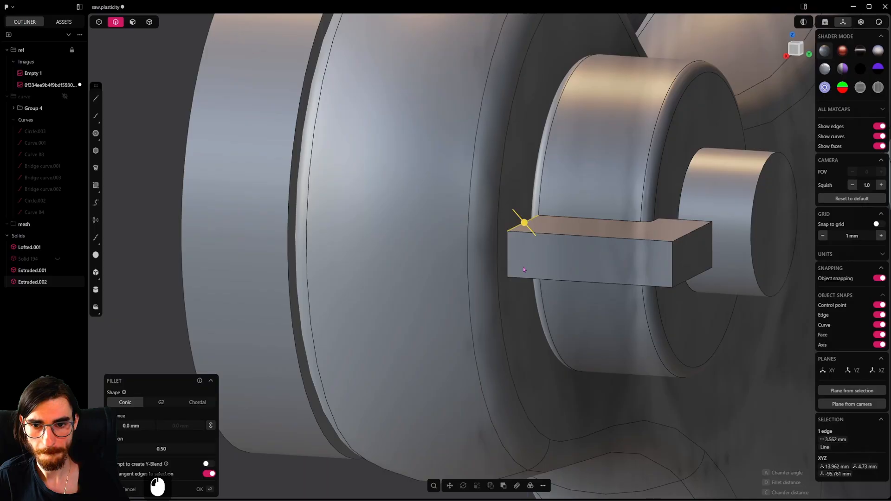
left_click_drag(515, 274, 507, 281, "shift")
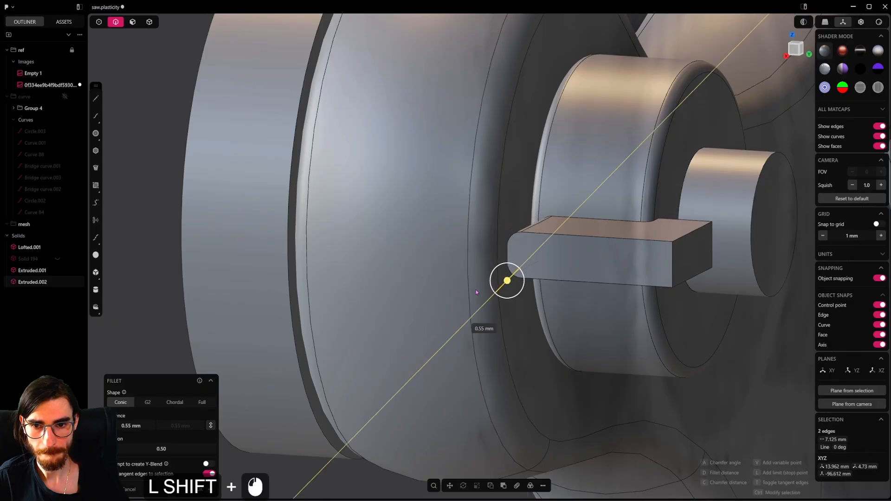
middle_click_drag(620, 270, 481, 308)
right_click(482, 307)
Step: Fillet the two short edges on the tab's pin-facing side, where it projects beyond the ring, by about 0.55 mm
left_click(625, 280)
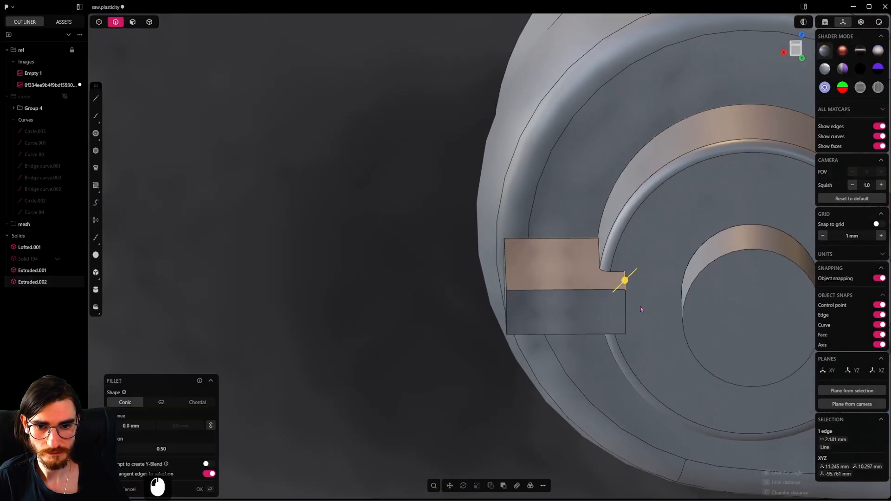
middle_click_drag(625, 281, 606, 310)
left_click(601, 318, "shift")
left_click_drag(601, 318, 602, 324, "shift")
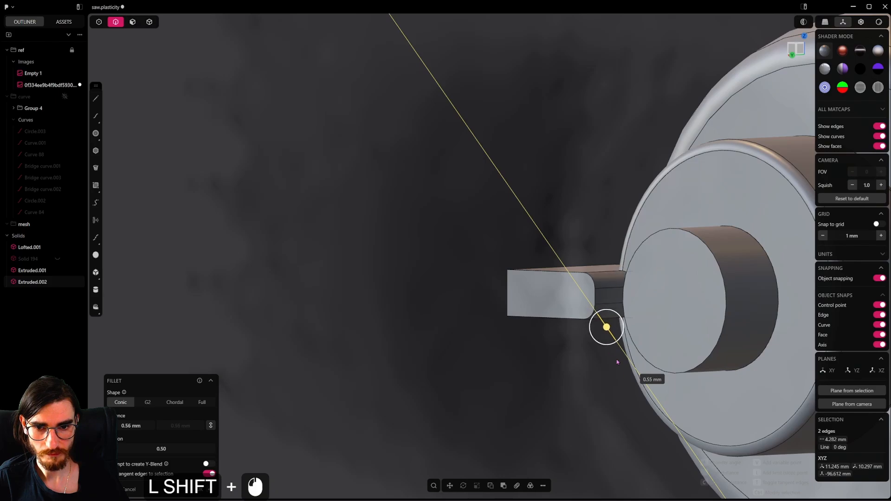
left_click_drag(617, 362, 617, 363, "shift")
right_click(569, 364)
Step: Fillet the closed edge loop where the tab meets the ring to blend the two shapes
middle_click_drag(569, 241, 603, 269)
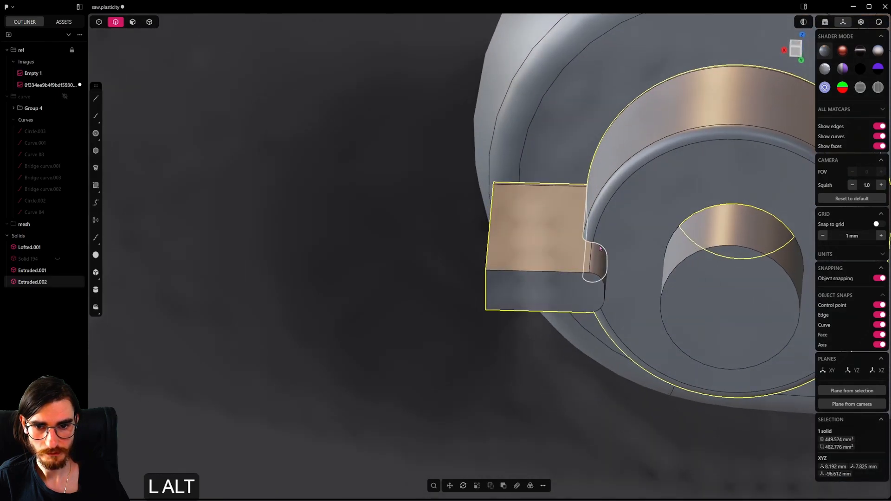
left_click(600, 248, "alt")
left_click_drag(595, 245, 558, 246, "shift")
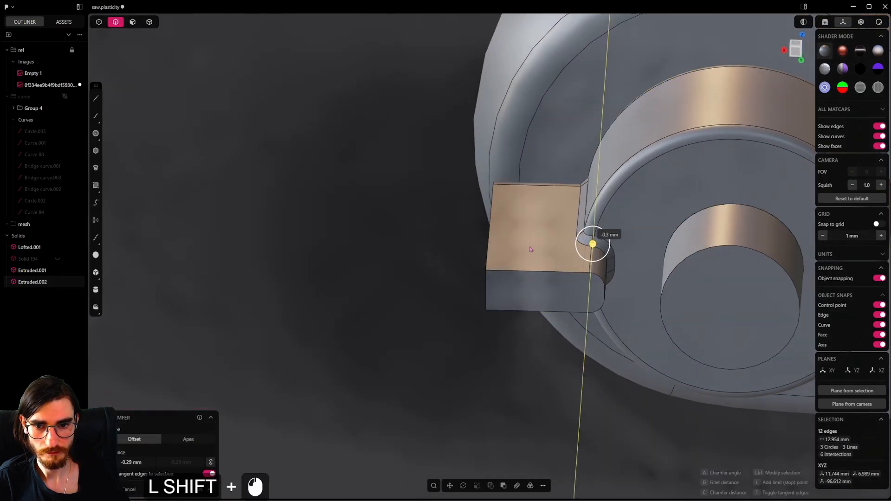
left_click_drag(673, 276, 566, 237, "shift")
right_click(566, 239)
Step: Try to fillet the long lower edge on the tab's outer side
middle_click_drag(590, 318, 586, 268)
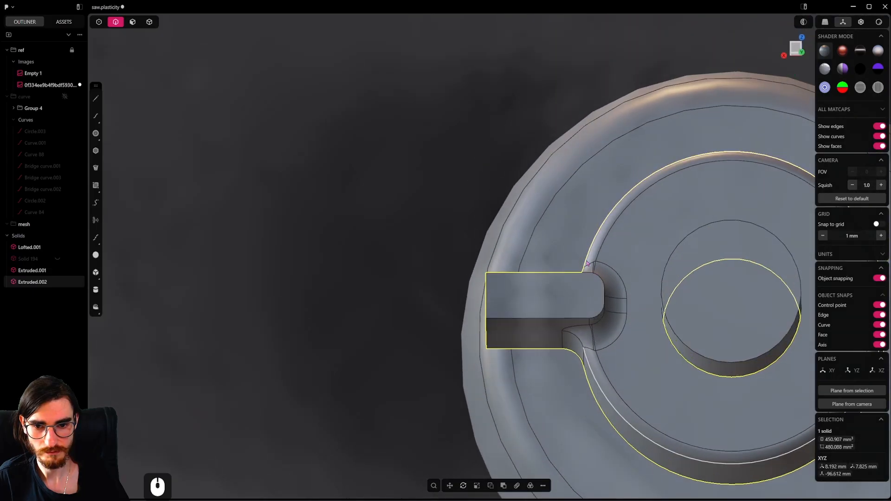
left_click(487, 331)
middle_click_drag(492, 323, 534, 367)
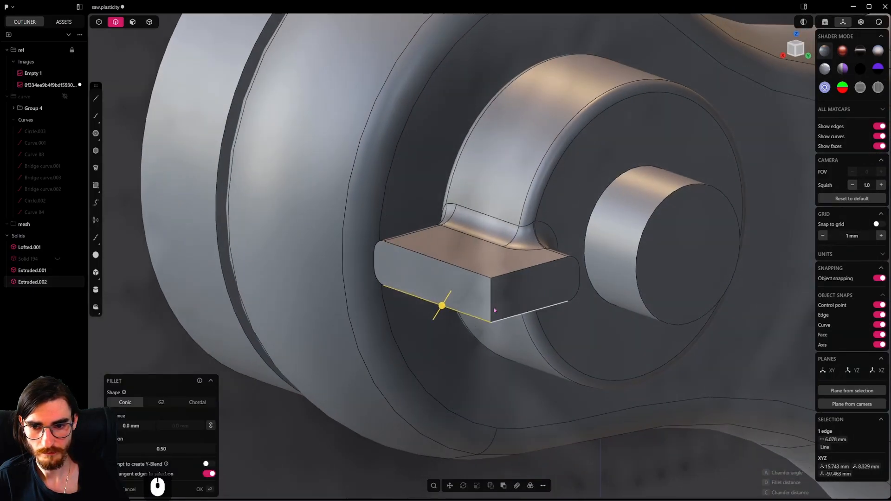
left_click_drag(477, 273, 465, 264, "shift")
key("ctrl+z")
Step: Fillet the tab's outer corner edge at the end away from the handle with a generous radius
left_click(490, 302)
left_click_drag(491, 300, 489, 307)
right_click(495, 294)
Step: Fillet the edge loop around the tab's outer and end faces with a small radius
left_click(496, 275, "alt")
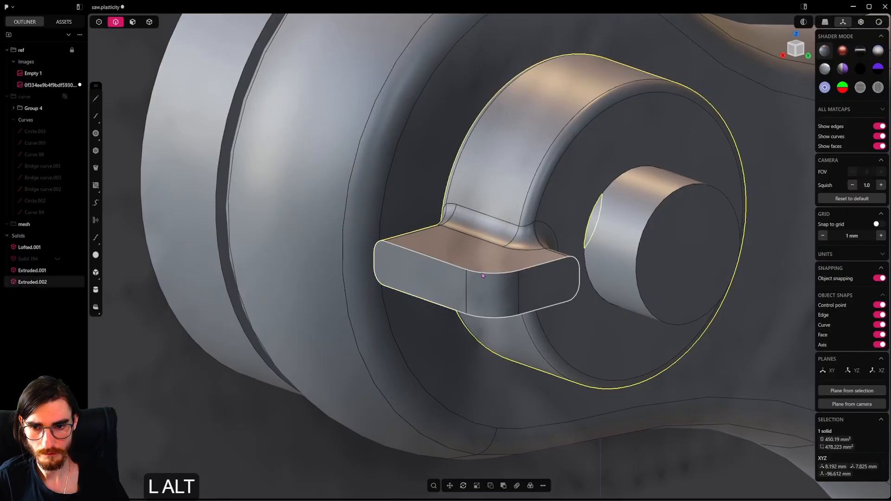
left_click(483, 276, "alt")
left_click_drag(466, 269, 572, 307, "shift")
right_click(573, 307)
scroll(546, 253, "down", 3)
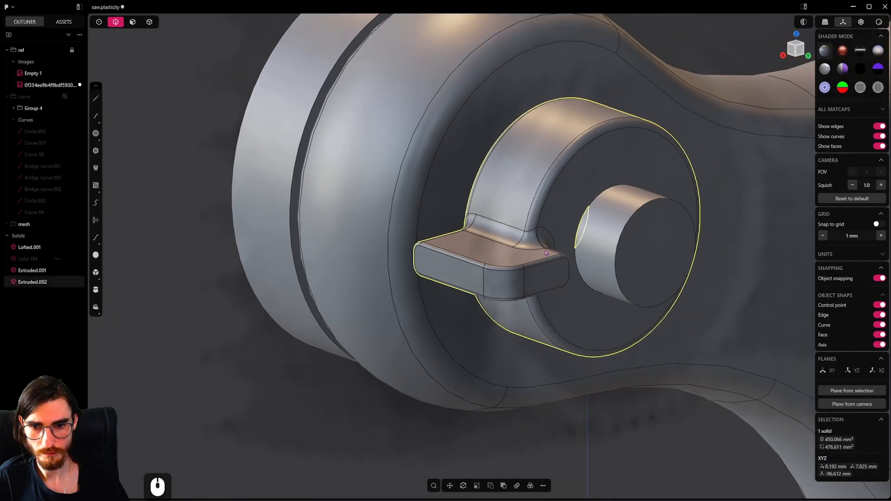
Step: Mirror the nut in the back view across a vertical plane through the pin's centre to get a second tab
middle_click_drag(546, 253, 596, 289)
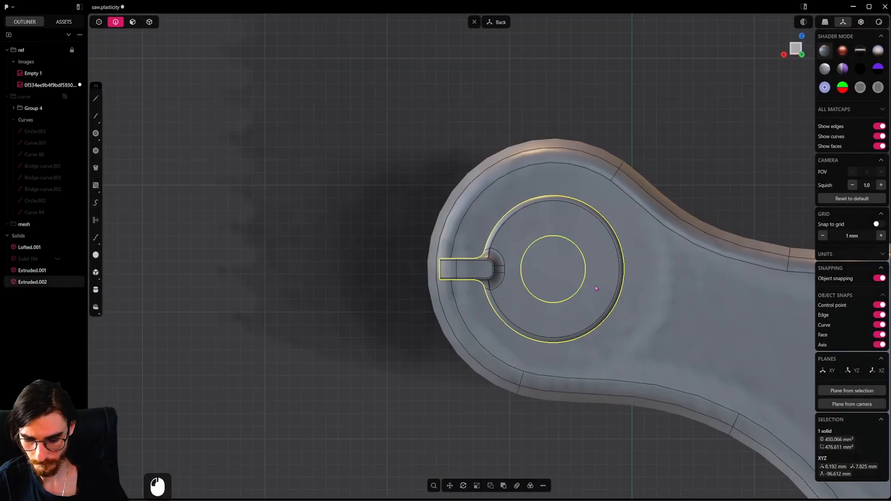
key("alt+x")
key("f")
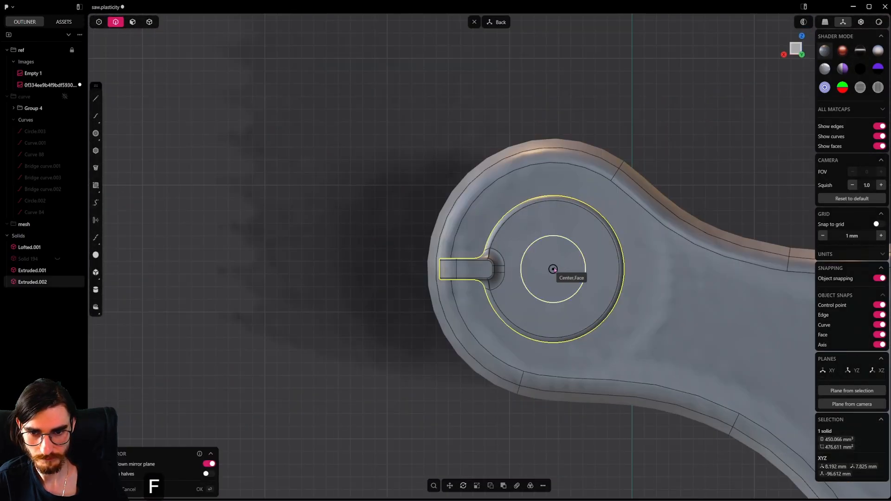
left_click(553, 270)
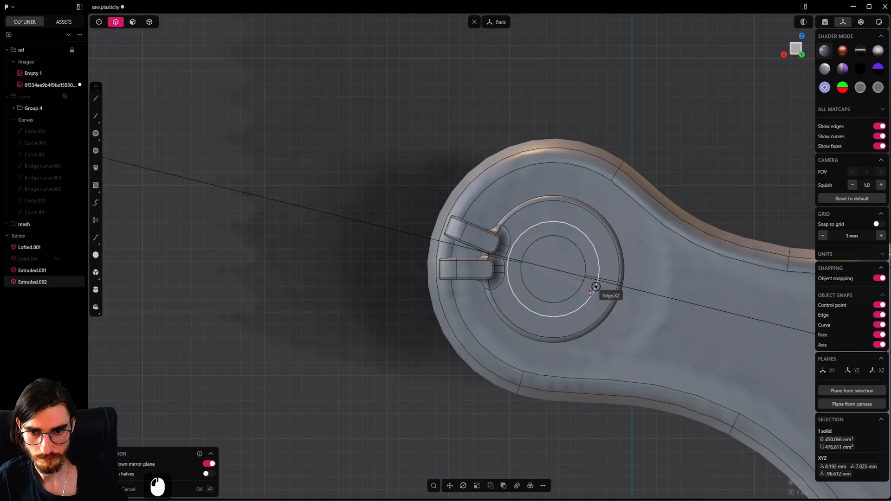
left_click(548, 328)
Step: Unite the two mirrored nut halves into one solid
scroll(557, 316, "down", 6)
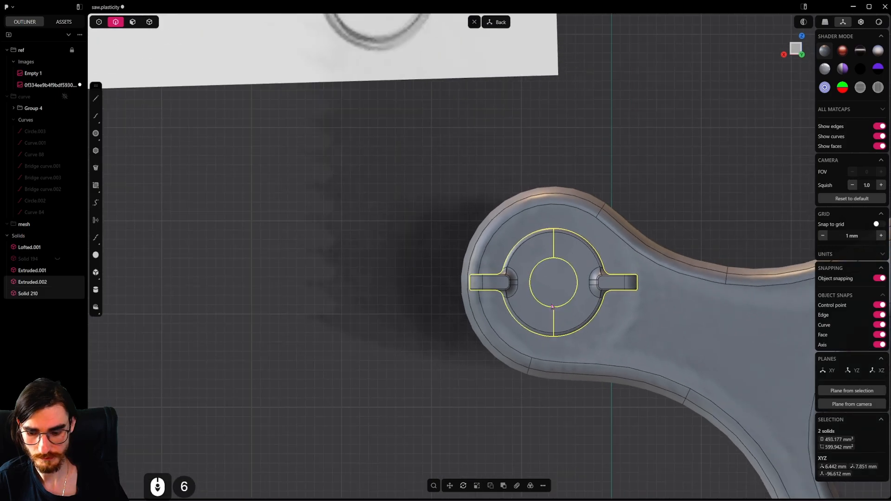
key("q")
key("q")
right_click(552, 307)
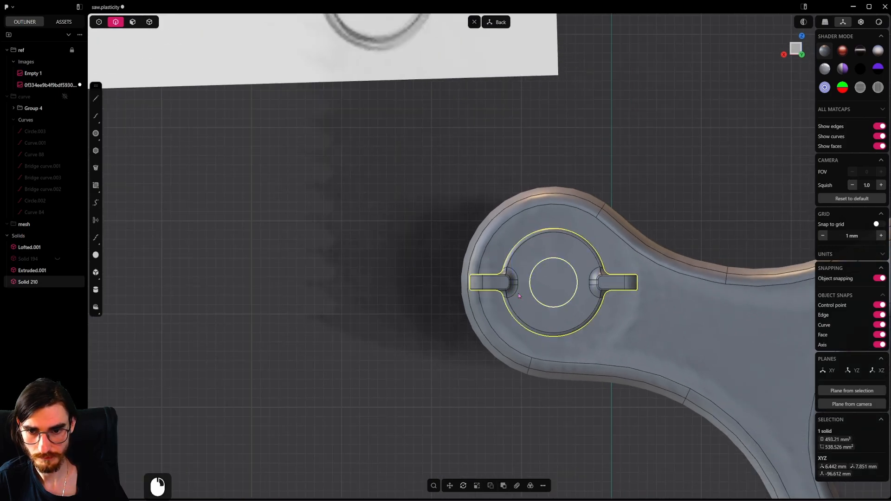
Step: Chamfer the nut's central hole rim on the side facing away from the handle
left_click(149, 22)
left_click(418, 199)
left_click(520, 274)
middle_click_drag(520, 275, 541, 316)
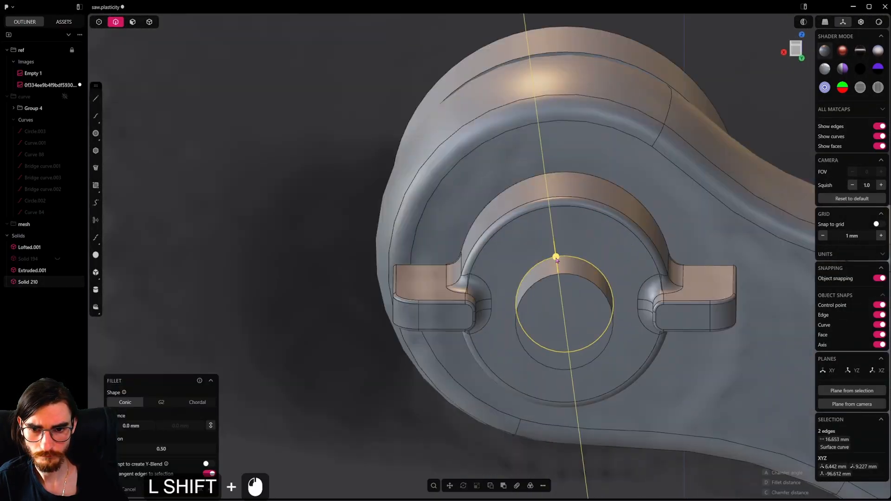
left_click_drag(556, 258, 560, 465)
right_click(592, 284)
middle_click_drag(576, 286, 507, 196)
key("2")
key("2")
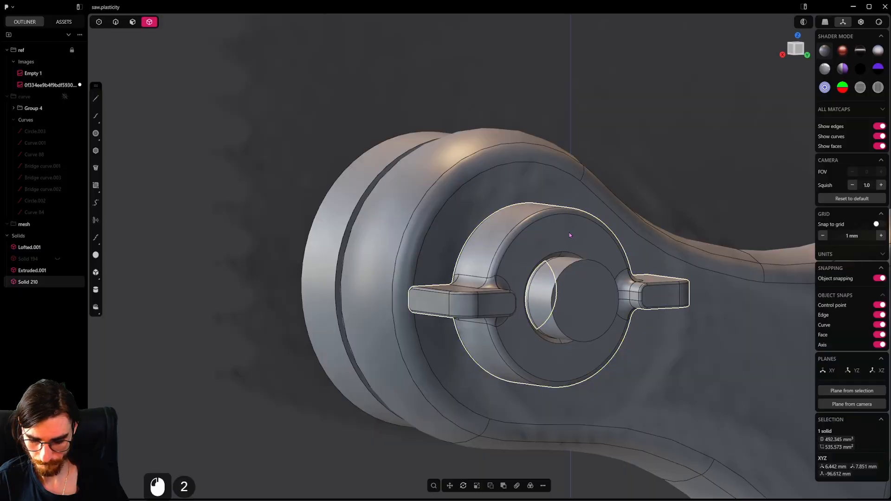
key("alt+h")
middle_click_drag(519, 255, 497, 294)
key("ctrl+z")
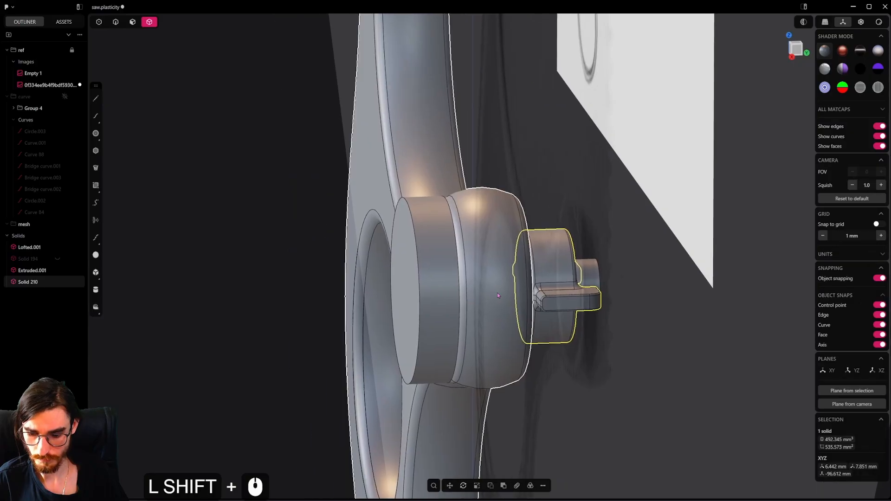
key("alt+h")
key("ctrl+z")
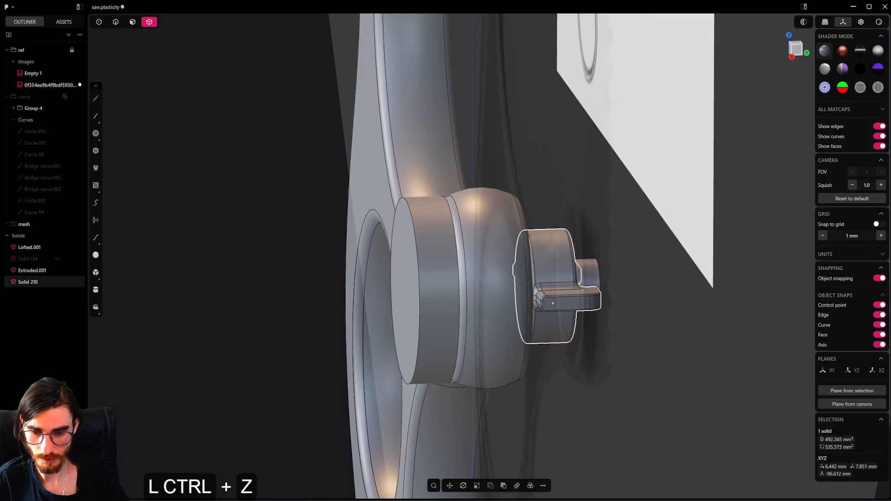
Step: Hide everything except the nut and chamfer its hole rim on the side that faces the handle
key("shift+h")
middle_click_drag(552, 303, 354, 189)
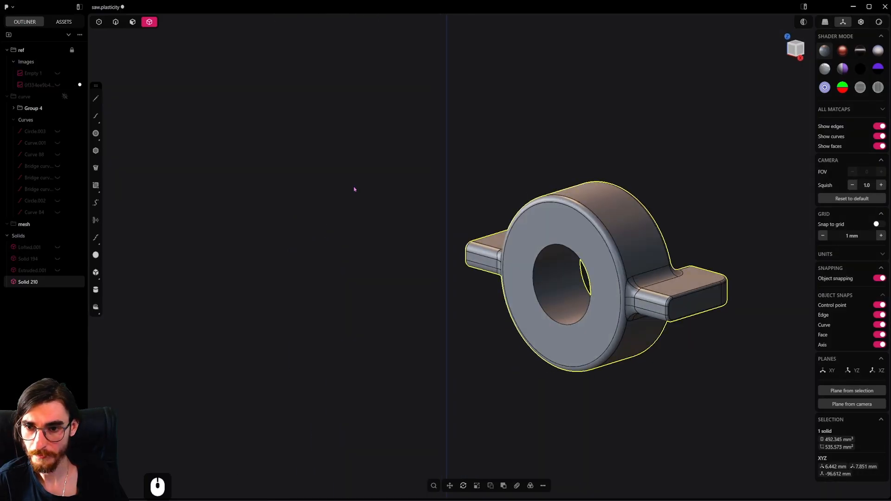
mouse_move(569, 252)
left_mouse_down("alt")
mouse_move(563, 240)
mouse_move(556, 260)
left_mouse_up("alt")
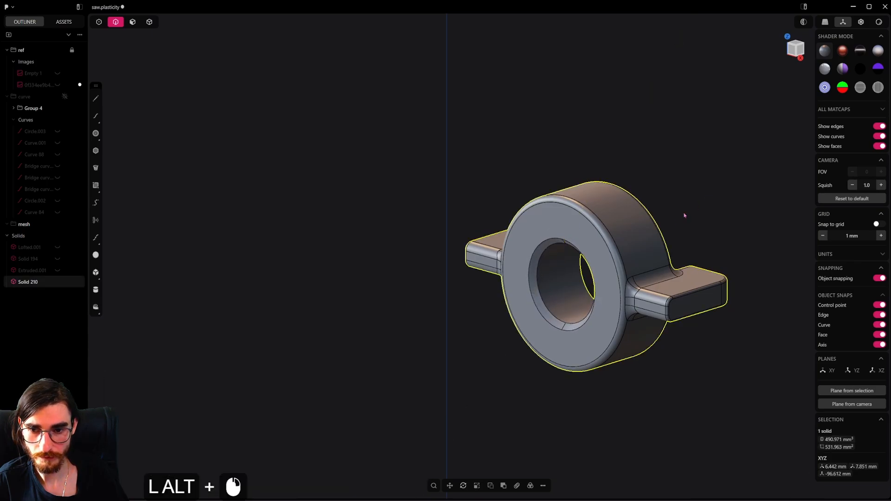
Step: Unhide all hidden objects in the scene
key("alt+h")
scroll(520, 296, "down", 5)
middle_click_drag(519, 296, 191, 85)
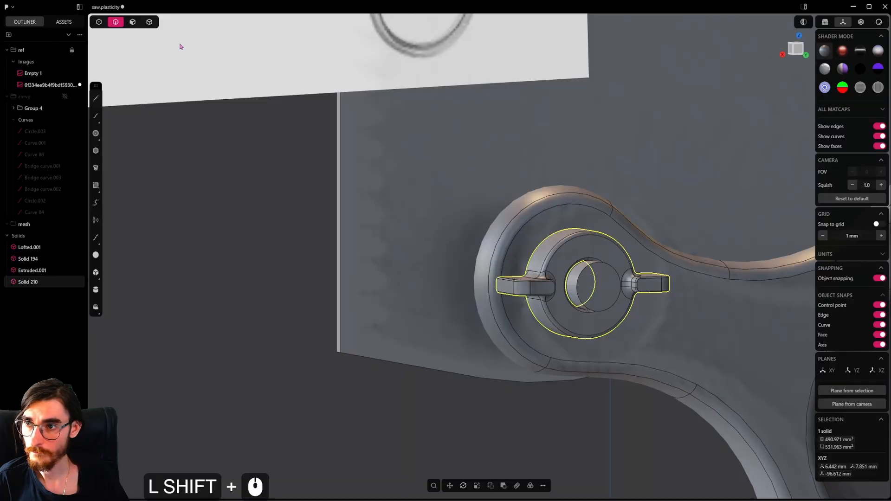
Step: Isolate the pivot bolt together with the winged nut
left_click(152, 21)
left_click(582, 291)
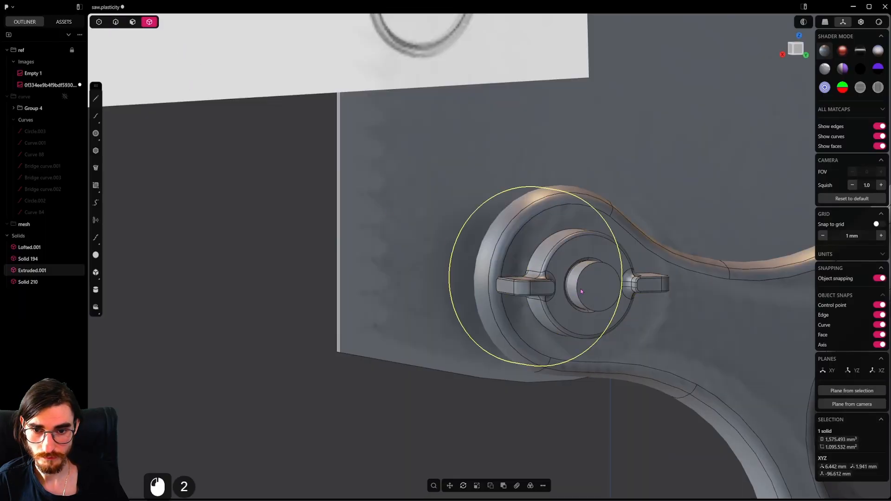
left_click(554, 290, "shift")
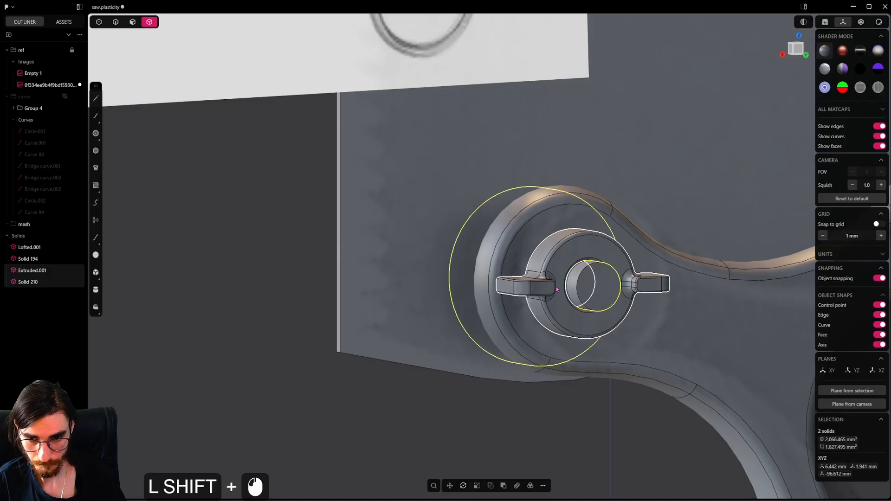
key("slash")
Step: Try to fillet both outer rim edges of the bolt's round cap
middle_click_drag(482, 279, 538, 277)
middle_click_drag(539, 278, 529, 307, "shift")
left_click(540, 302)
middle_click_drag(534, 310, 572, 320, "alt")
middle_click_drag(459, 308, 513, 315, "shift")
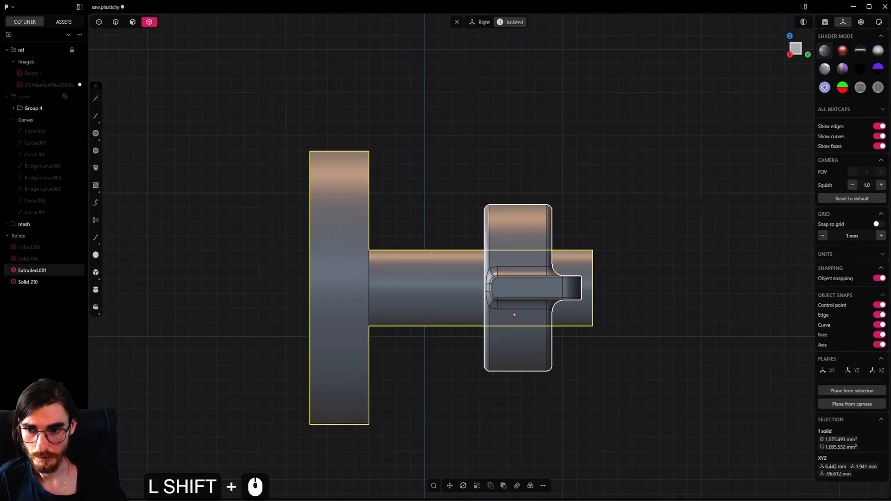
left_click(119, 22)
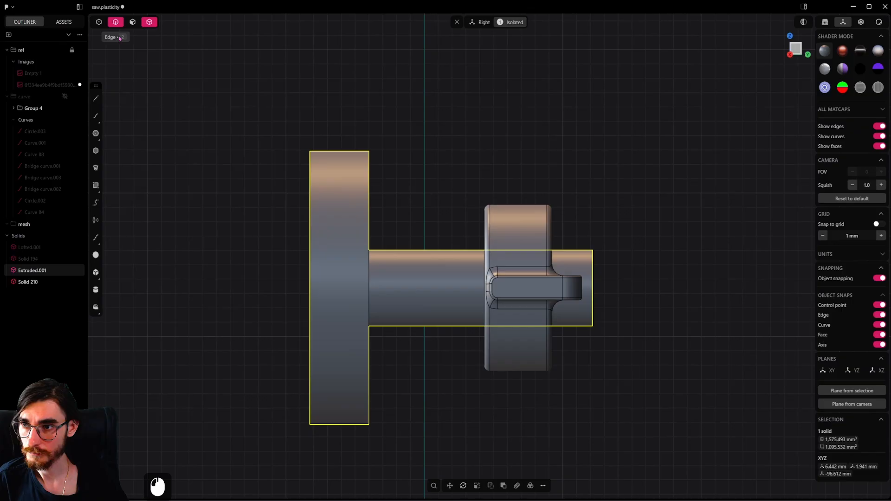
left_click(311, 168)
left_click(368, 172, "shift")
left_click_drag(370, 173, 343, 187, "shift")
right_click(419, 194)
Step: Try to fillet the edge where the bolt's pin meets the cap
middle_click_drag(382, 256, 346, 283)
left_click(388, 244)
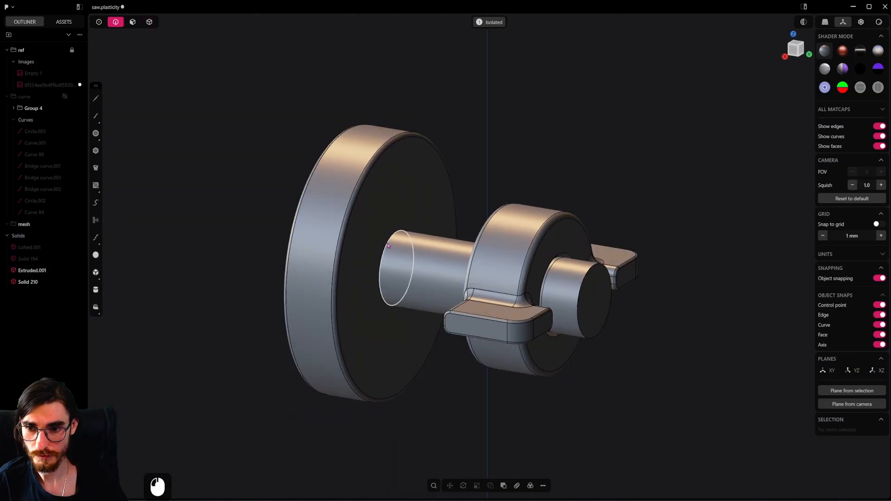
mouse_move(389, 243)
left_mouse_down("shift")
mouse_move(400, 246)
mouse_move(377, 251)
left_mouse_up("shift")
right_click(448, 209)
Step: Undo the fillets on the pin's base and on the cap's rim edges
middle_click_drag(449, 209, 485, 215)
key("ctrl+z")
key("ctrl+z")
key("ctrl+z")
key("ctrl+z")
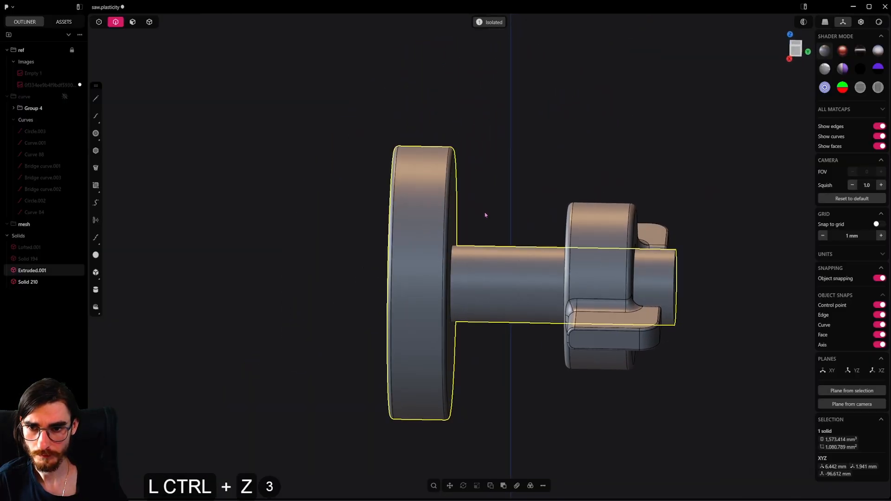
Step: Fillet both rim edges of the bolt's cap by about 0.39 mm using the G2 shape
left_click_drag(452, 159, 479, 139, "shift")
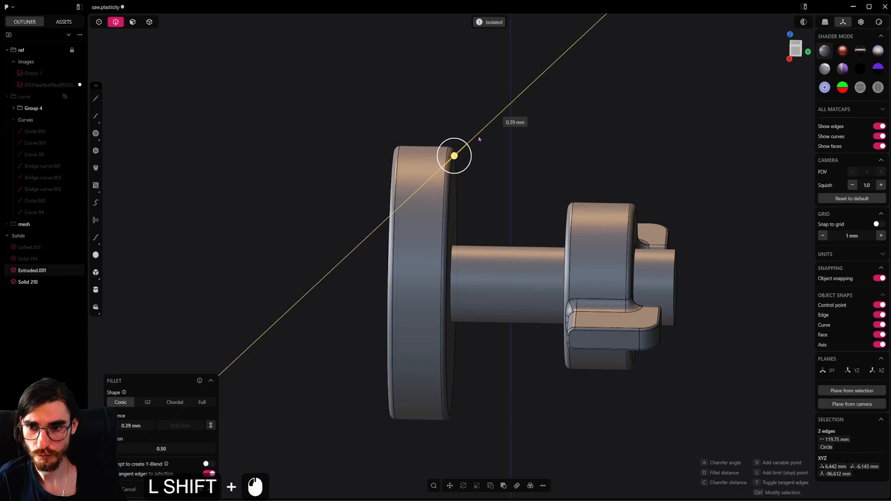
left_click(155, 404)
right_click(473, 311)
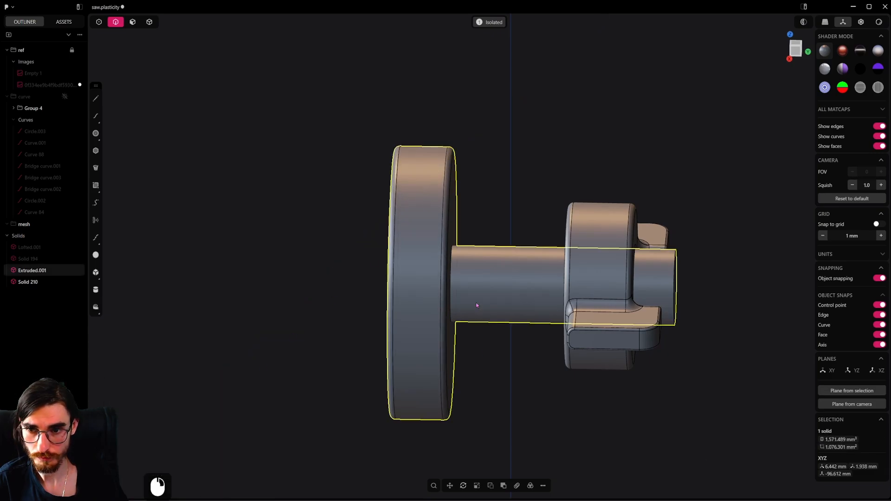
Step: Fillet the junction between the pin and the cap by about 0.44 mm and save the file
middle_click_drag(475, 306, 438, 314)
left_click(468, 258)
left_click_drag(469, 258, 466, 257, "shift")
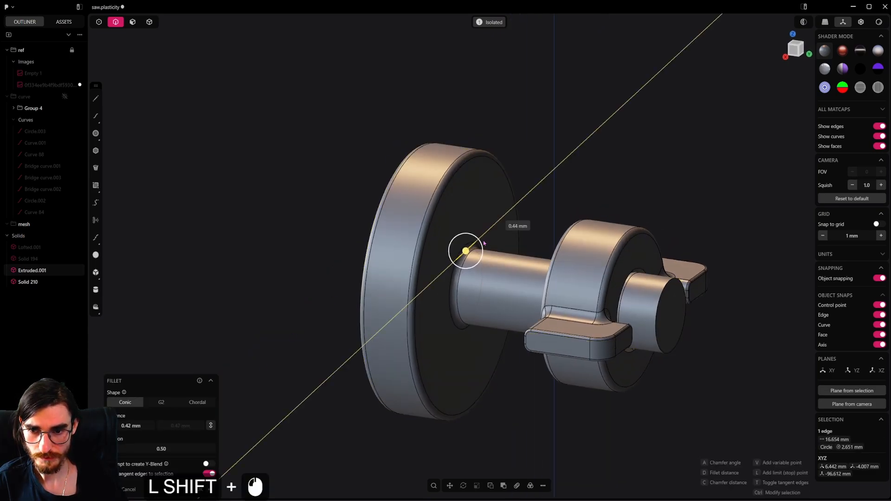
right_click(541, 223)
key("ctrl+s")
Step: Chamfer the edge at the pin's free end and save the file
middle_click_drag(526, 259, 536, 294)
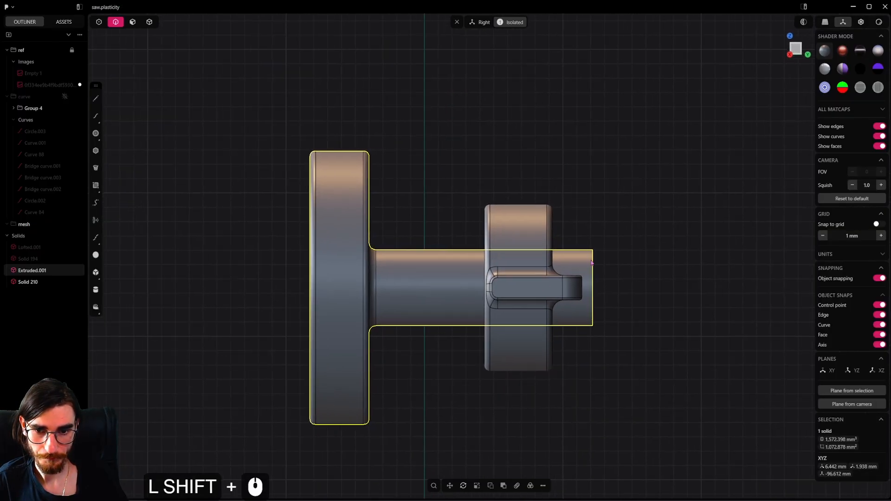
left_click(596, 281)
middle_click_drag(597, 281, 571, 293)
left_click_drag(595, 248, 540, 287, "shift")
right_click(506, 302)
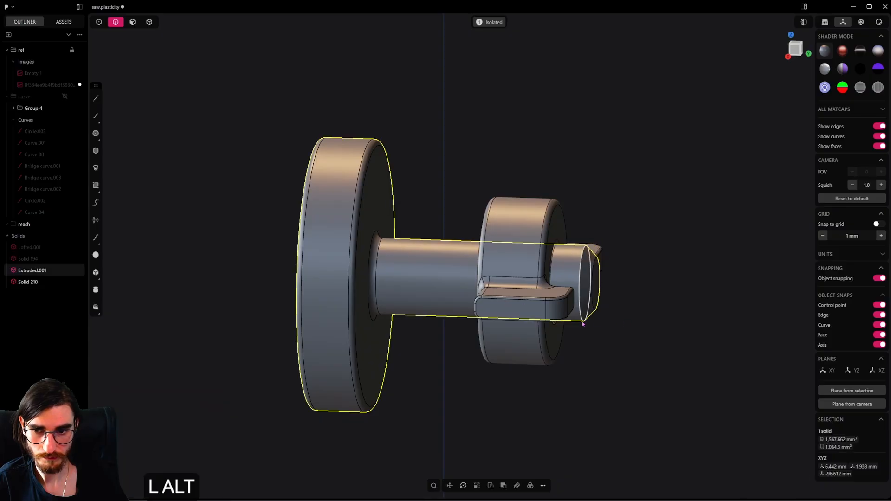
middle_click_drag(506, 302, 681, 323, "alt")
key("ctrl+s")
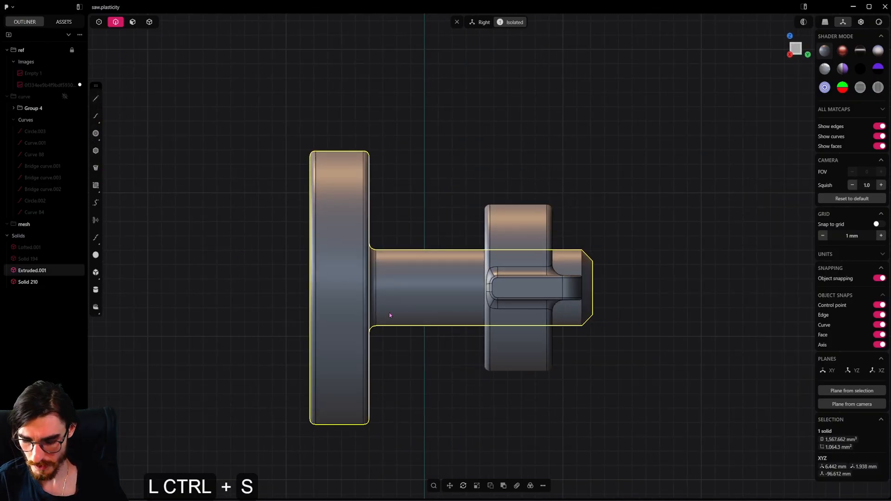
Step: Create a spiral around the bolt's axis, about 20.79 mm long with a radius of about 2.81 mm, wrapping the pin
type("f")
type("s")
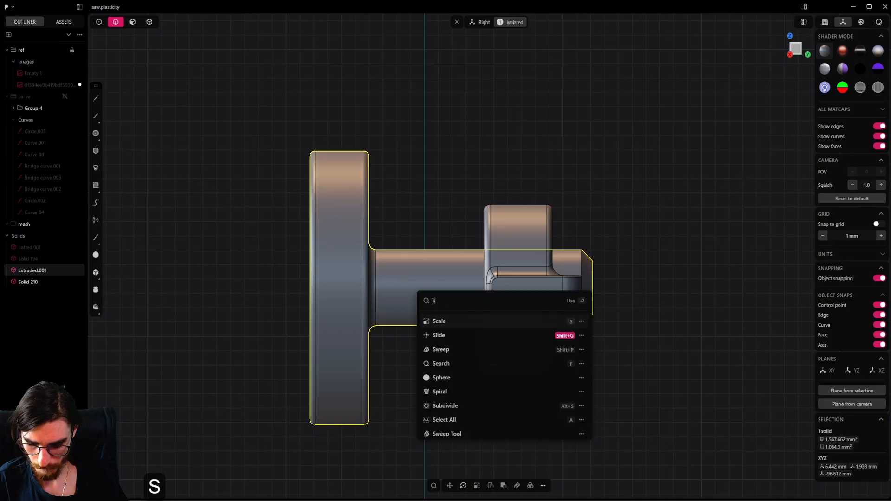
type("pi")
left_click(441, 320)
middle_click_drag(427, 294, 358, 396)
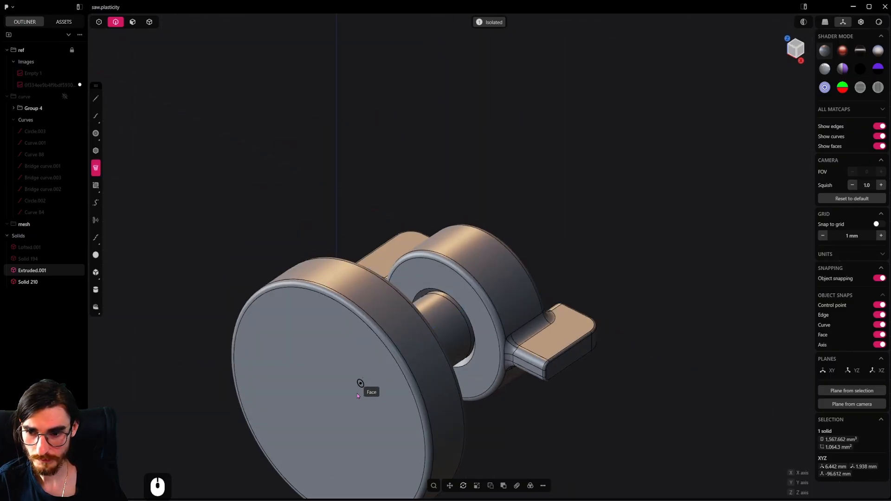
middle_click(329, 406, "alt")
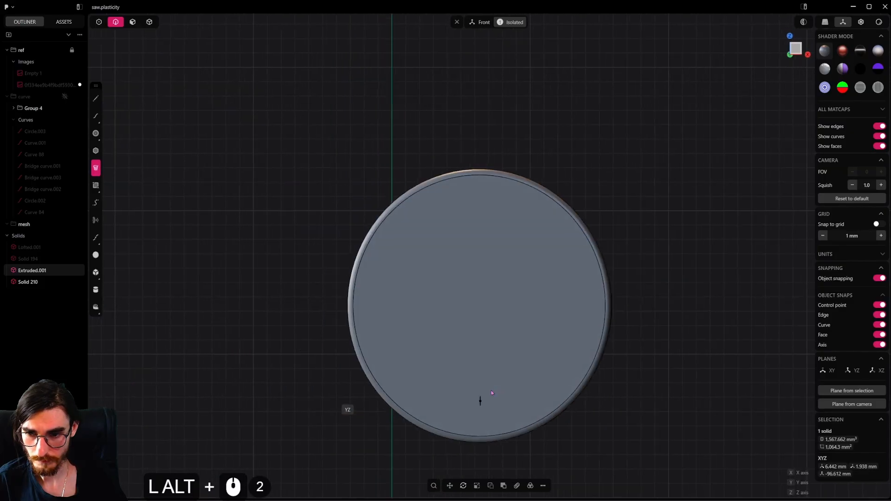
middle_click_drag(472, 308, 661, 320)
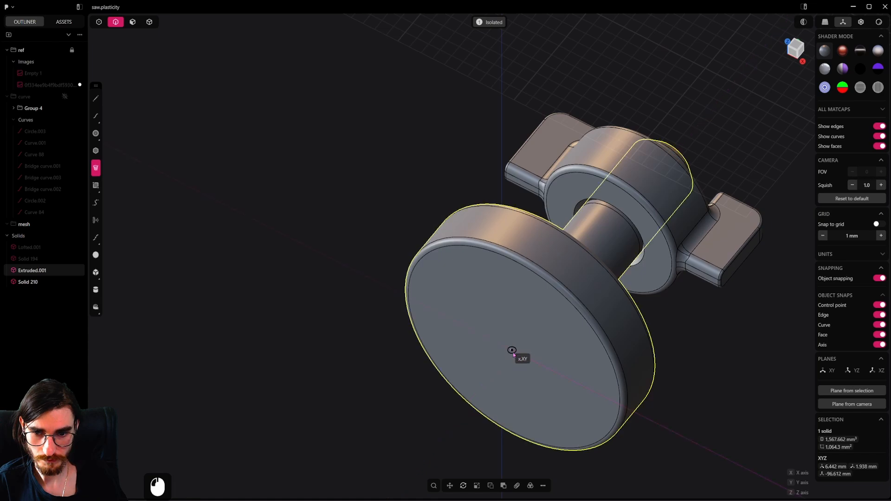
middle_click(514, 223, "alt")
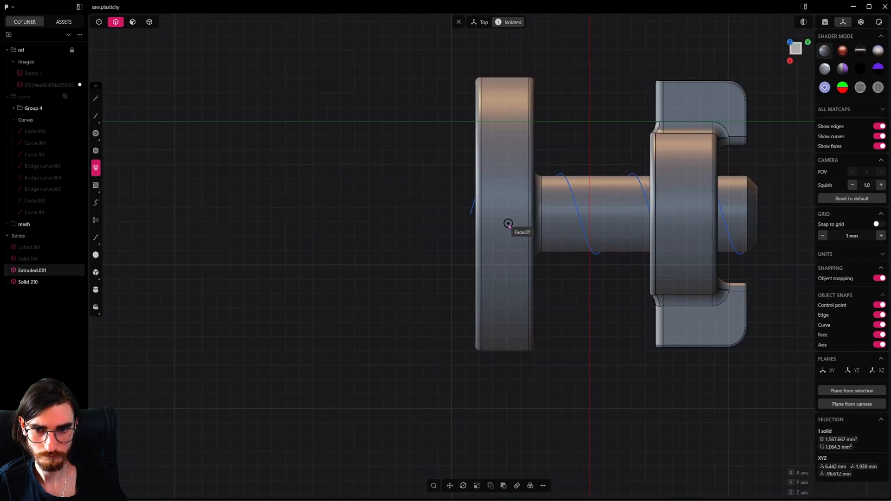
left_click(508, 224)
Step: Set the spiral to 16 turns and confirm it
middle_click_drag(622, 256, 594, 287, "shift")
scroll(598, 285, "up", 2)
middle_click_drag(729, 275, 639, 303, "shift")
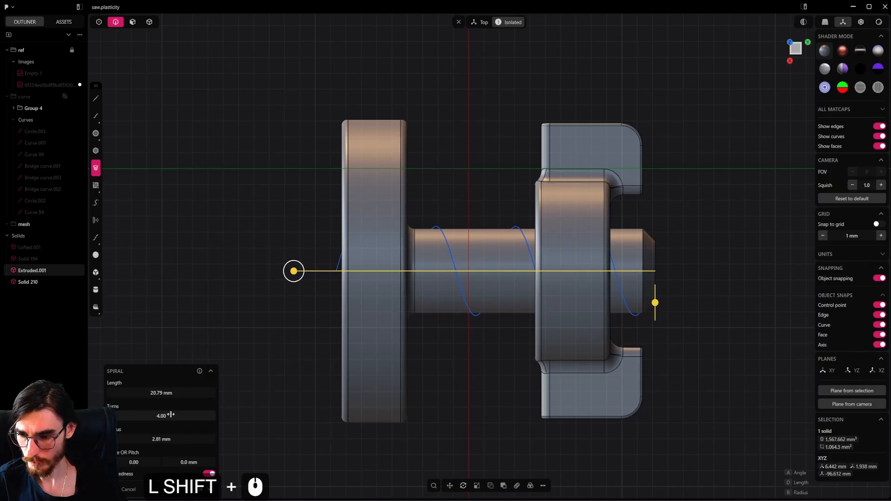
left_click_drag(171, 414, 174, 414, "shift")
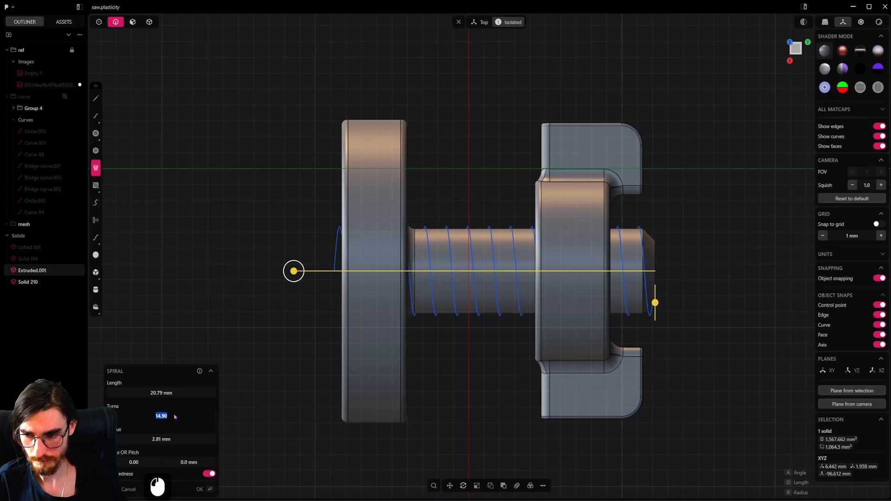
key("Return")
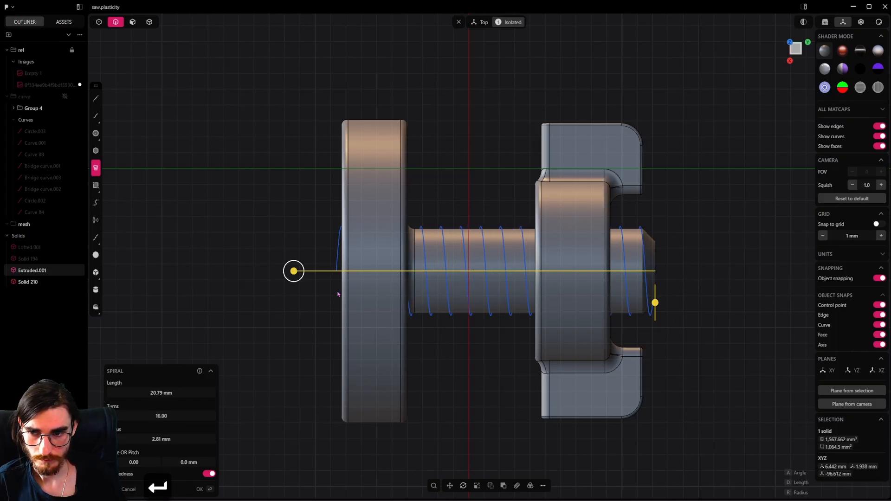
right_click(444, 354)
Step: Move the spiral about 0.3 mm along the pin's axis toward its free end and save the file
double_click(504, 298)
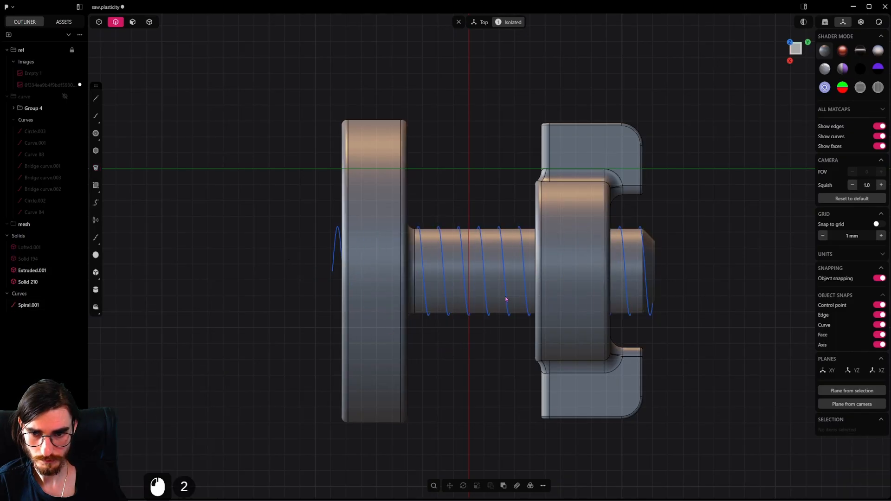
key("g")
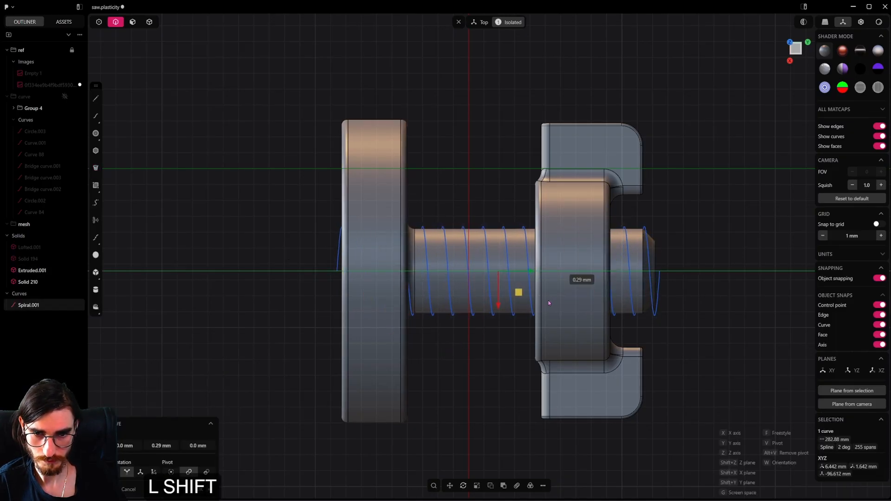
left_click(681, 322, "shift")
key("ctrl+s")
Step: Start a pipe along the spiral and give it a triangular section with a vertex count of 3
middle_click_drag(718, 315, 655, 307)
key("p")
left_click_drag(788, 382, 783, 369)
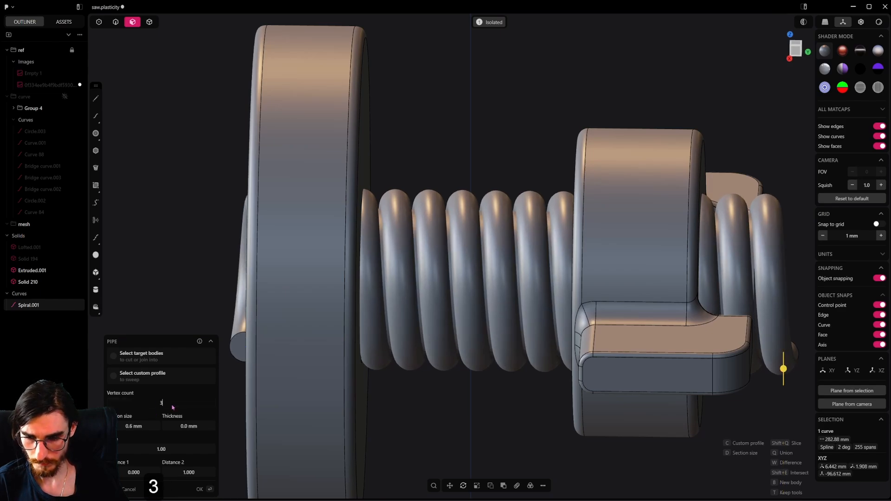
left_click(172, 407)
type("3")
key("Return")
Step: Enlarge the pipe's section size to about 1.01 mm and finish the pipe
left_click_drag(588, 356, 589, 369, "shift")
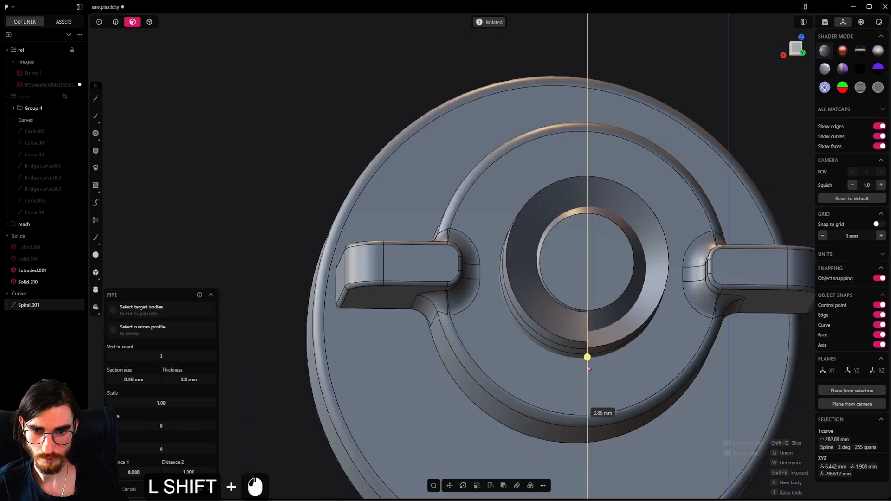
middle_click_drag(531, 282, 581, 303)
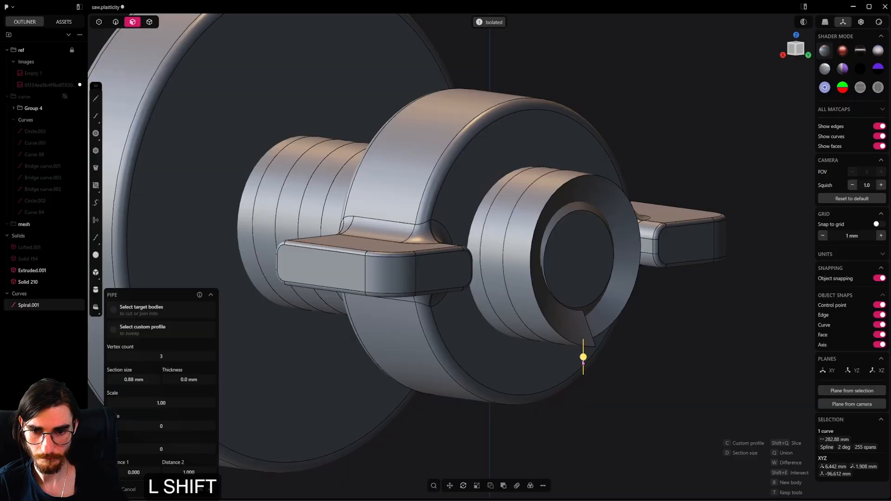
left_click_drag(583, 362, 585, 367, "shift")
scroll(509, 293, "down", 3)
middle_click_drag(423, 268, 544, 293, "shift")
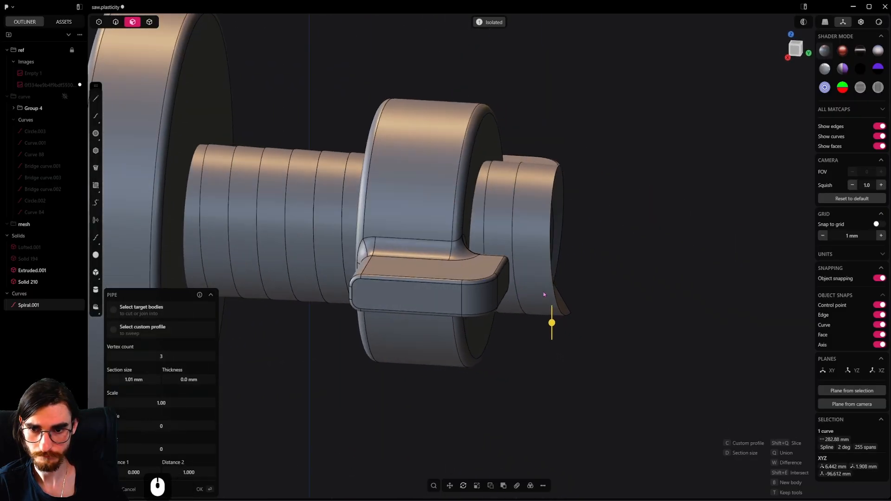
right_click(544, 293)
Step: Move the triangular pipe about 4.89 mm along Y, away from the cap
scroll(469, 293, "down", 5)
middle_click_drag(269, 222, 433, 299, "shift")
scroll(434, 298, "down", 1)
key("g")
key("y")
key("shift")
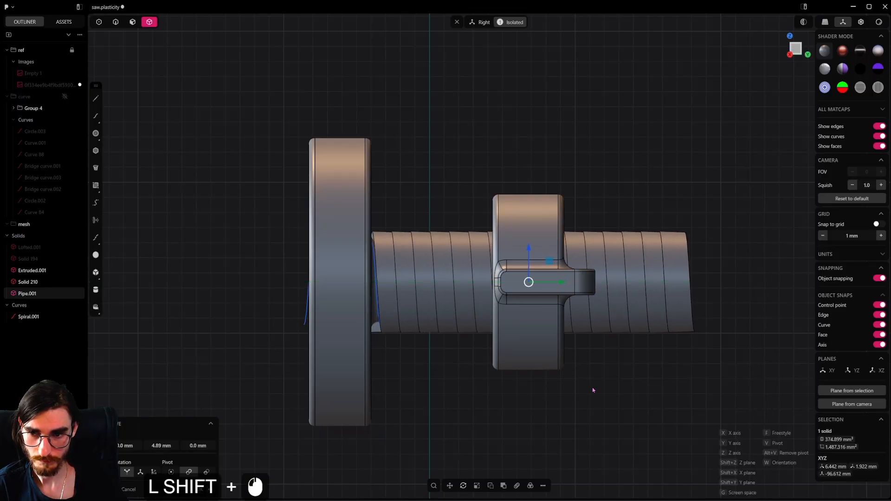
left_click(450, 288)
Step: Shift the triangular pipe a further 0.45 mm or so along Y toward the pin's free end
scroll(419, 305, "up", 3)
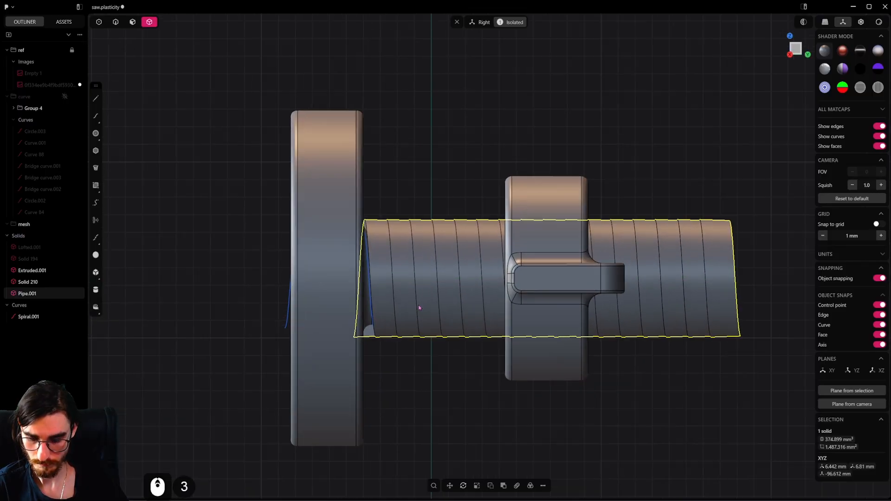
key("g")
key("y")
key("shift")
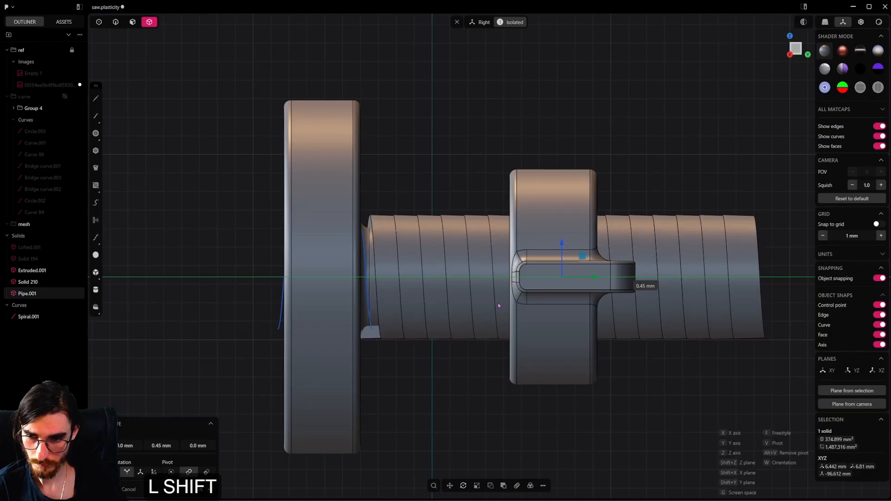
left_click(466, 324)
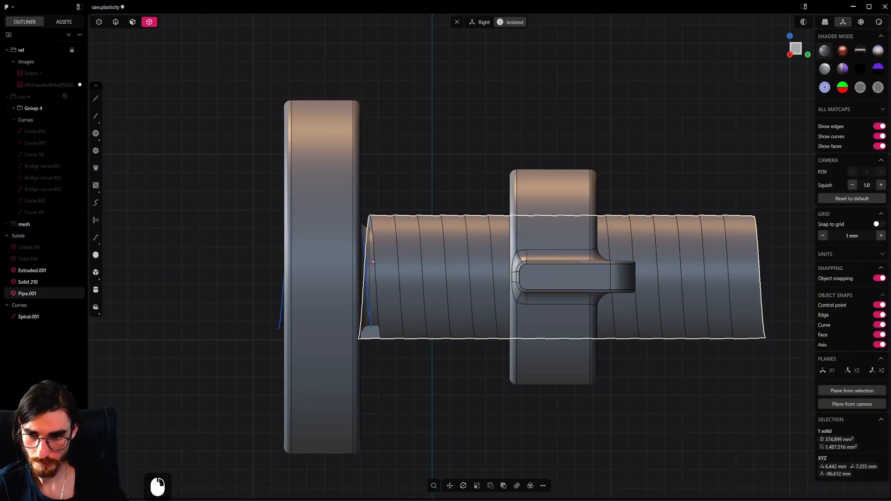
Step: Subtract the triangular pipe from the bolt with a Boolean difference to cut the pin's thread
left_click(355, 259)
left_click(413, 246, "shift")
key("q")
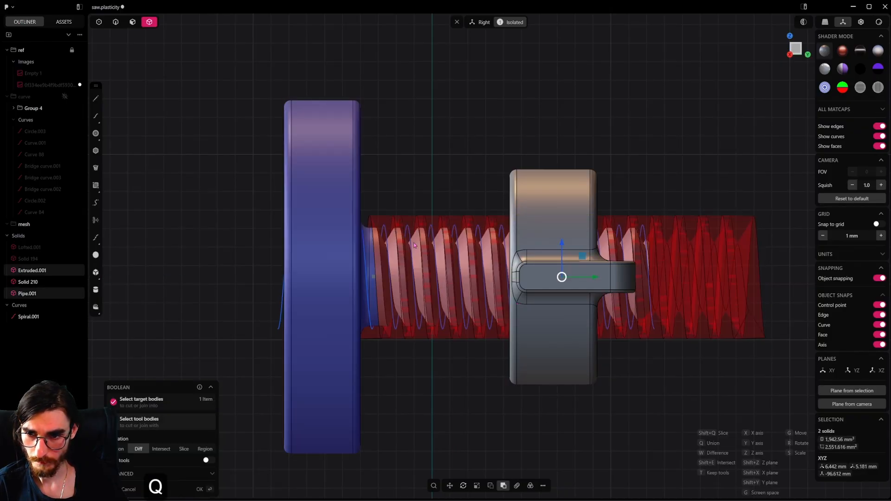
right_click(427, 325)
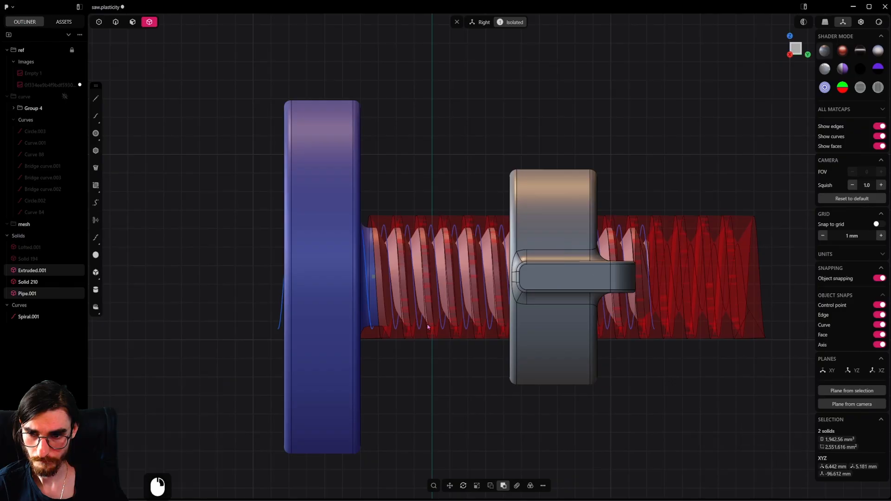
middle_click_drag(457, 287, 417, 244)
left_click_drag(487, 305, 470, 324)
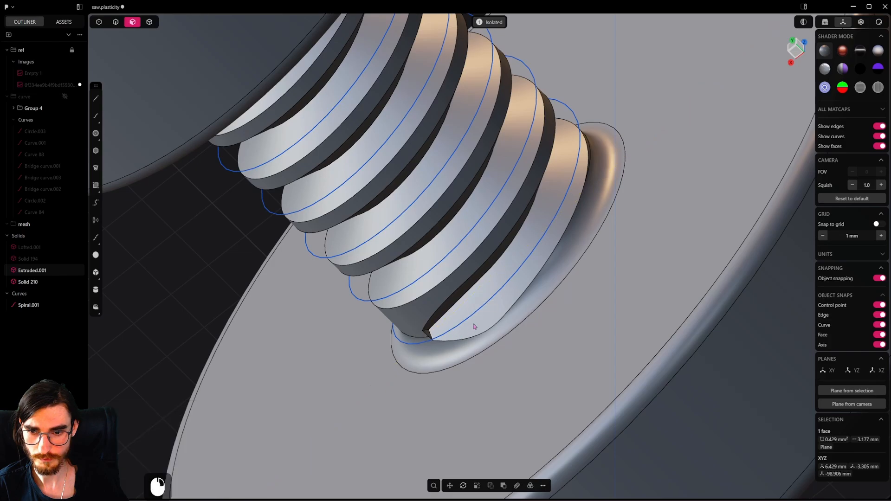
middle_click_drag(455, 336, 428, 301)
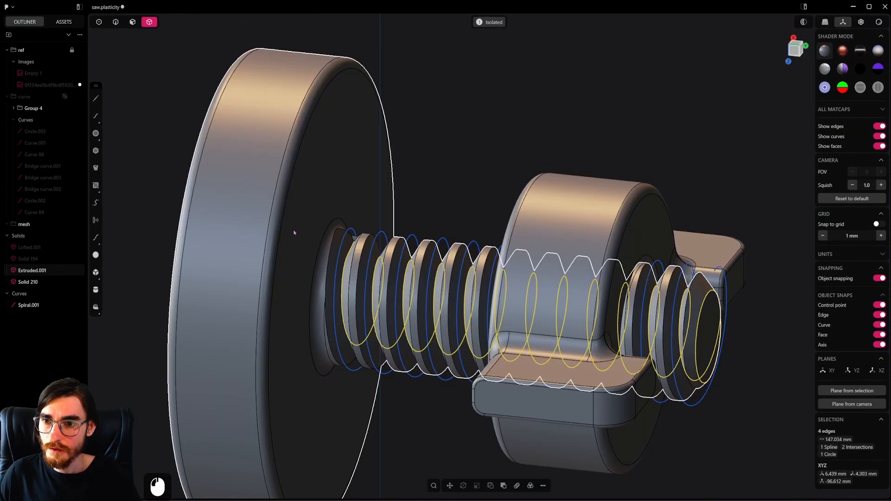
Step: Try to fillet the helical edge of the bolt's thread
left_click(297, 233)
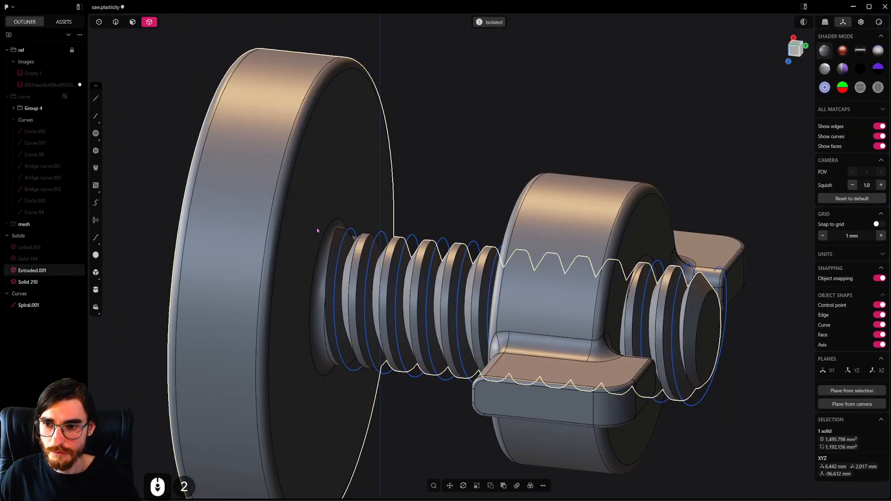
scroll(362, 267, "down", 3)
middle_click_drag(381, 278, 368, 245)
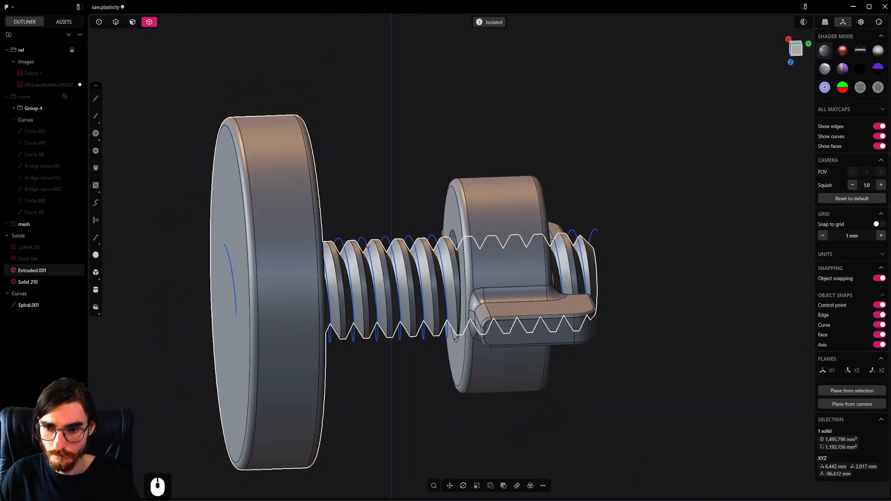
left_click(116, 22)
double_click(380, 239)
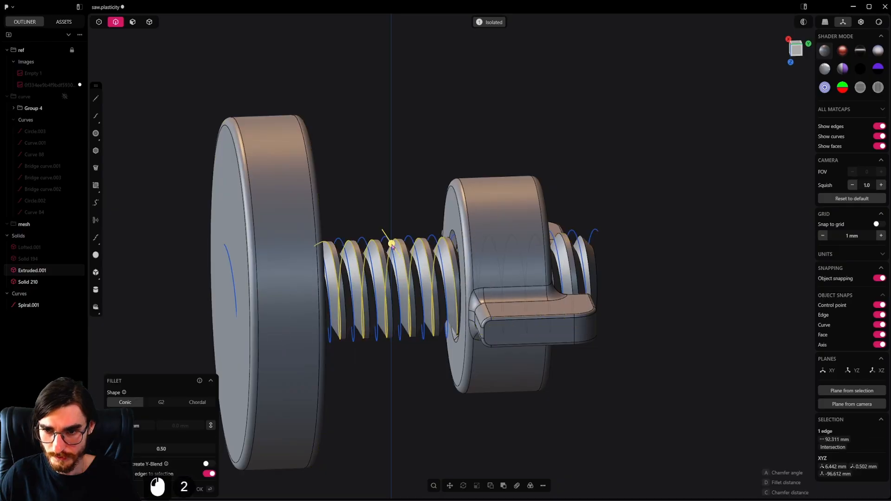
left_click(380, 239)
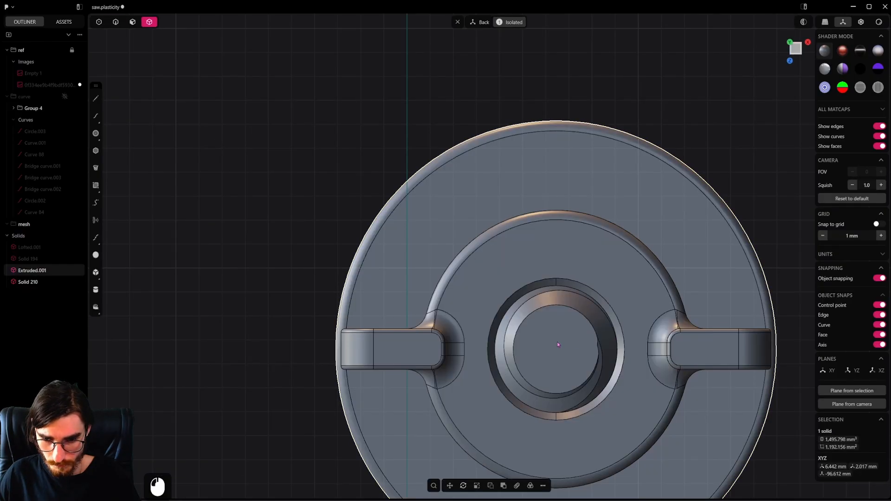
Step: Hide the large threaded screw solid so the bore of the wing nut is exposed
middle_click_drag(586, 298, 561, 327)
middle_click_drag(561, 328, 550, 333, "shift")
scroll(517, 342, "up", 4)
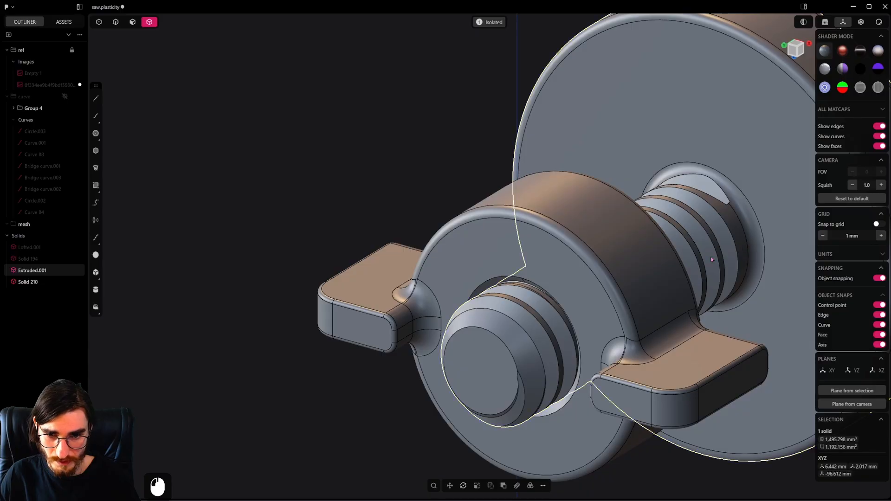
scroll(711, 259, "down", 3)
middle_click_drag(711, 258, 697, 247)
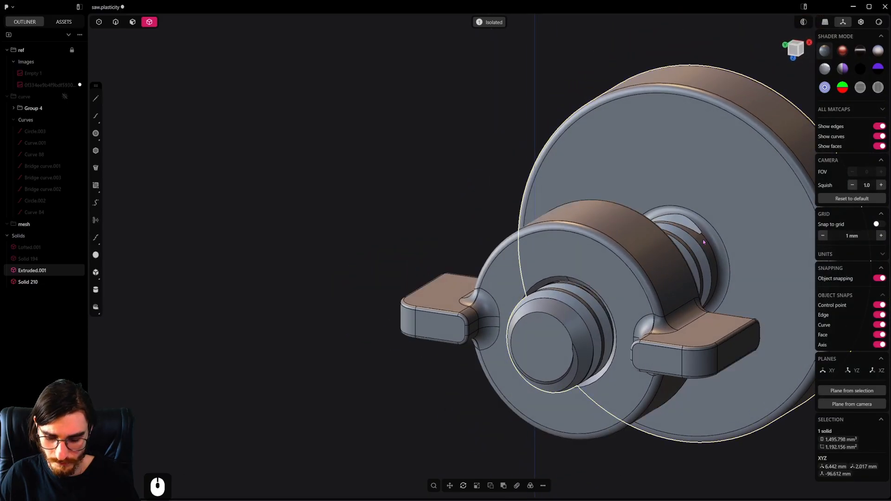
key("h")
scroll(622, 299, "up", 5)
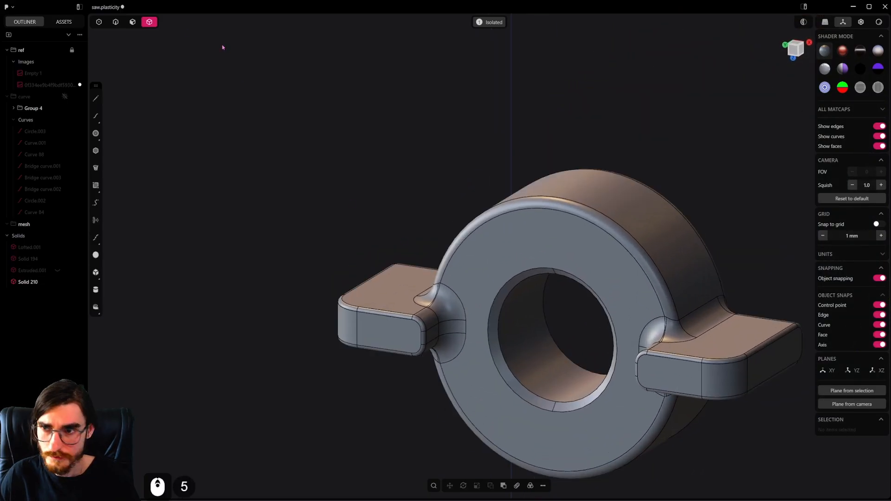
Step: Select the nut's cylindrical bore face, unhide the screw, and push the face inward to a radius of about 2.18 mm
left_click(133, 23)
double_click(547, 347)
key("alt+h")
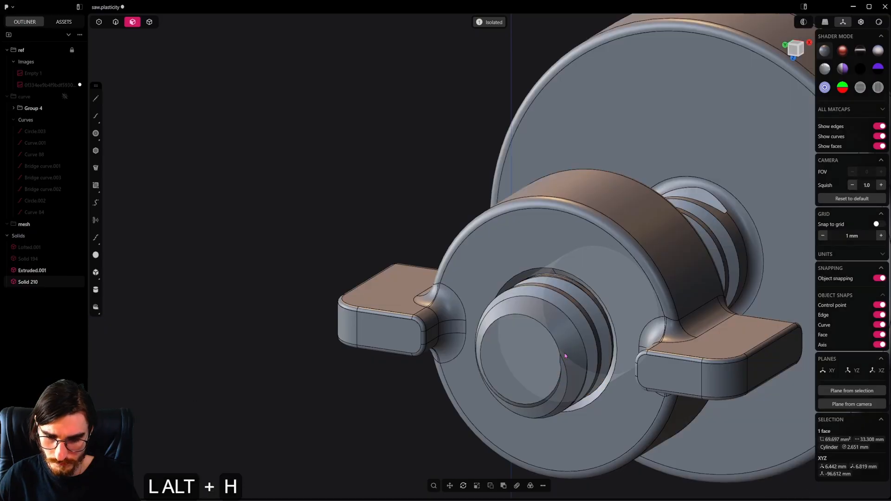
left_click_drag(571, 352, 575, 337, "shift")
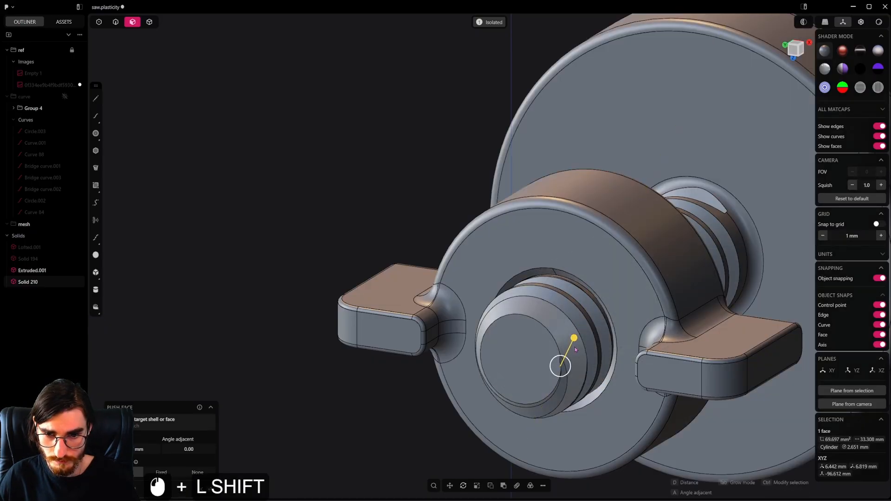
middle_click_drag(597, 246, 697, 347, "alt")
scroll(653, 385, "down", 6)
middle_click_drag(268, 106, 234, 59, "shift")
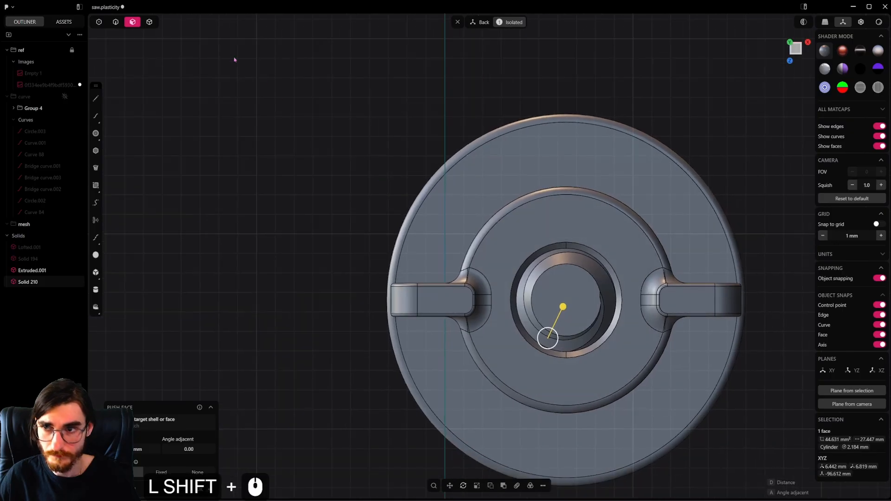
Step: Subtract the threaded screw from the wing nut with a Boolean difference, keeping the tool body
left_click(150, 23)
left_click(475, 167)
middle_click_drag(475, 167, 571, 223)
scroll(570, 223, "down", 3)
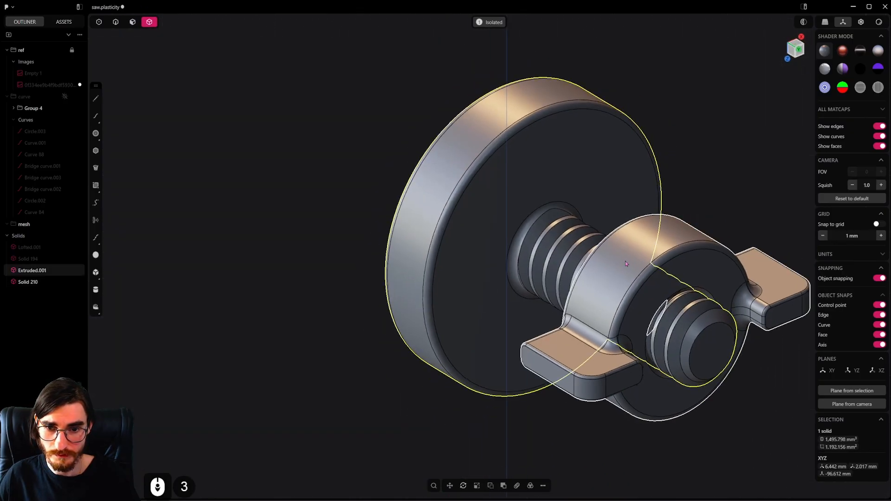
left_click(624, 264)
left_click(528, 246, "shift")
key("q")
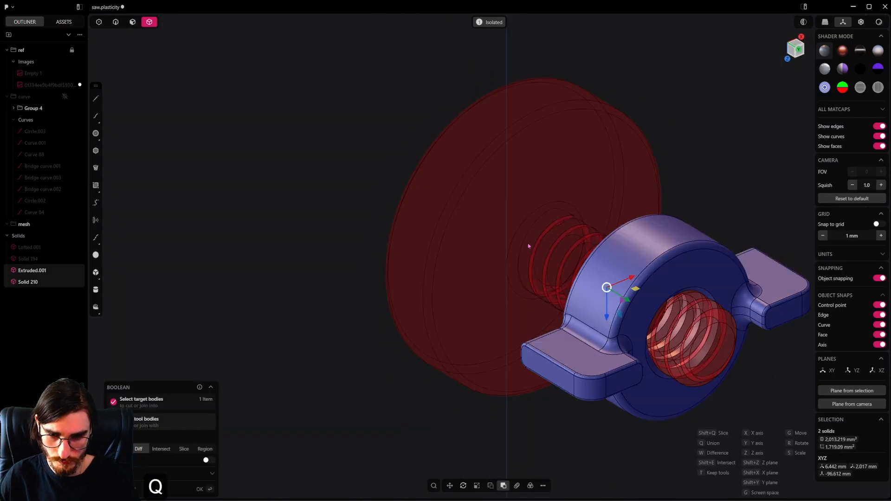
key("t")
right_click(675, 272)
middle_click_drag(675, 272, 592, 254, "shift")
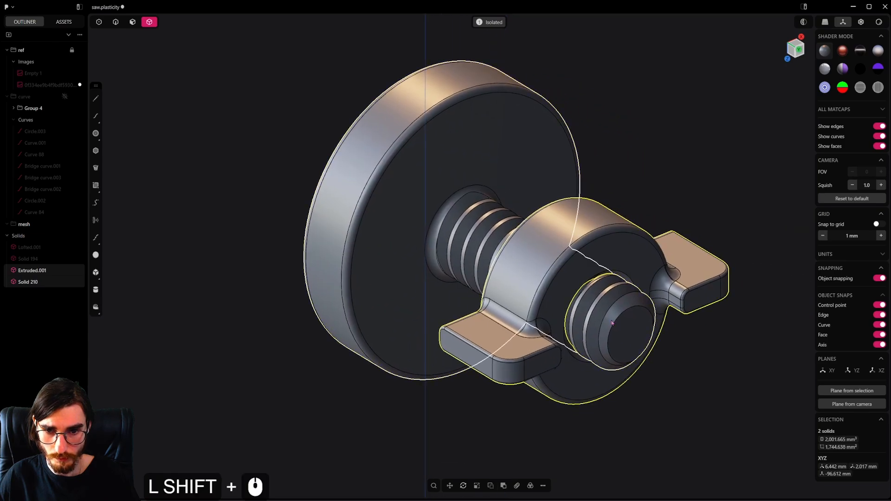
Step: Hide the screw solid to expose the newly cut thread inside the wing nut
left_click(606, 296)
scroll(606, 296, "up", 5)
key("h")
middle_click_drag(605, 294, 594, 232)
scroll(588, 209, "up", 18)
Step: Split the nut's spline thread face with one V-direction isoparam line where the thread runs out into the bore chamfer
key("2")
left_click(522, 241)
key("3")
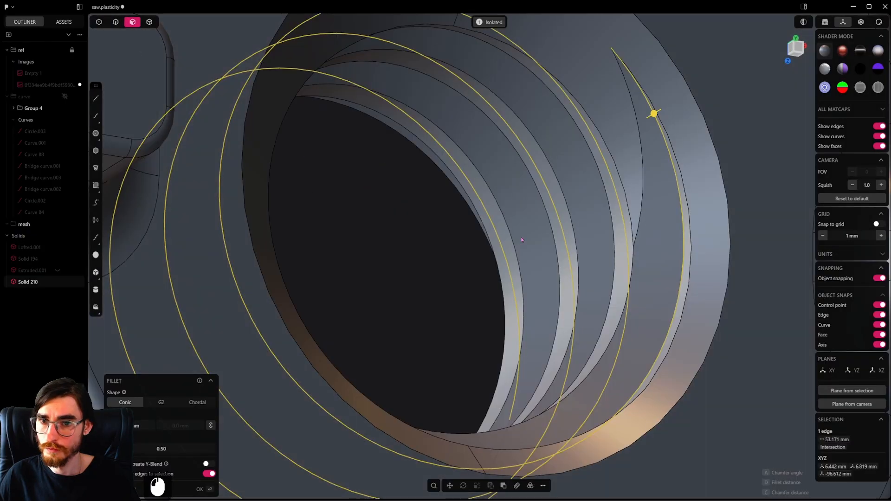
left_click(652, 241)
key("ctrl+r")
key("Tab")
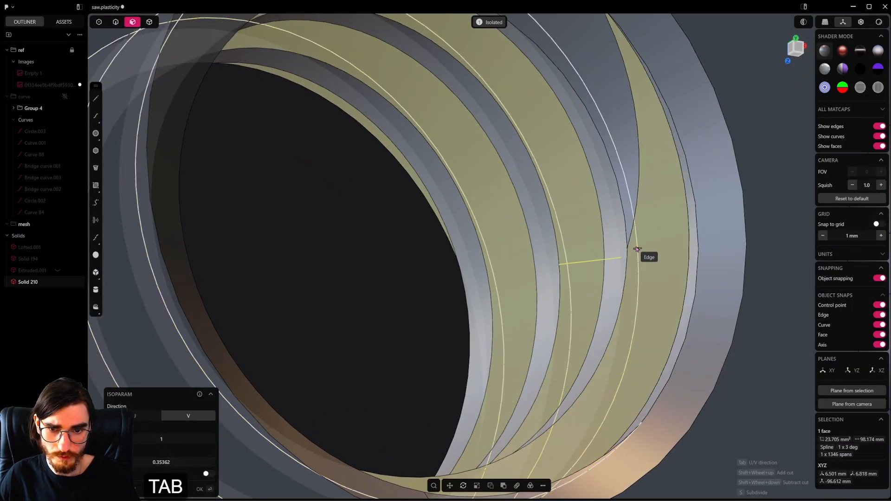
left_click(639, 249)
middle_click_drag(639, 248, 658, 272)
Step: Try to scale the whole wing nut up slightly in the front view
key("5")
left_click(556, 336)
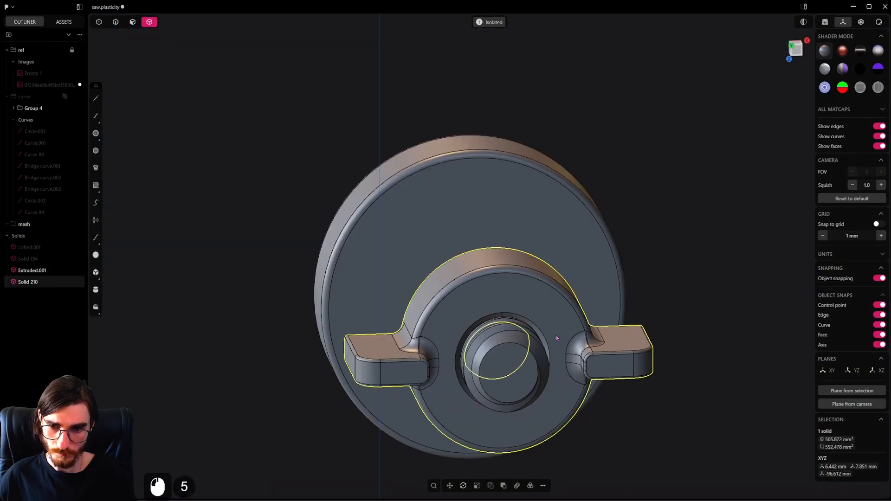
middle_click_drag(556, 335, 556, 350, "alt")
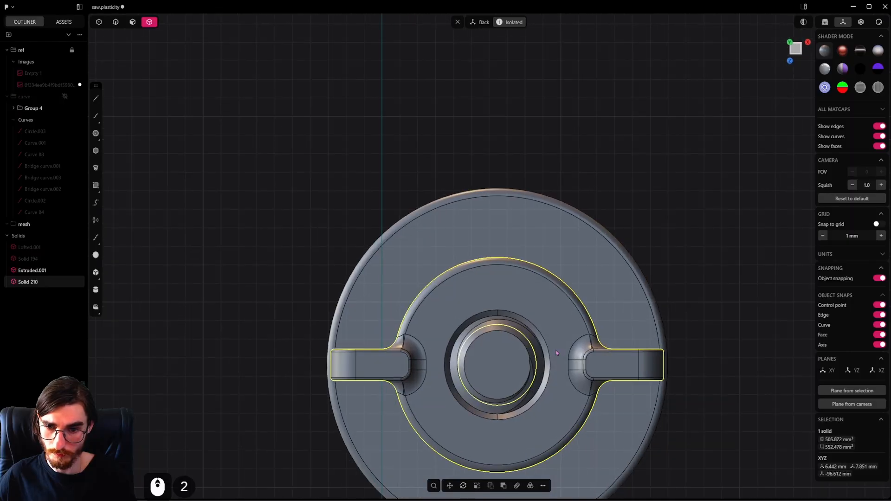
key("s")
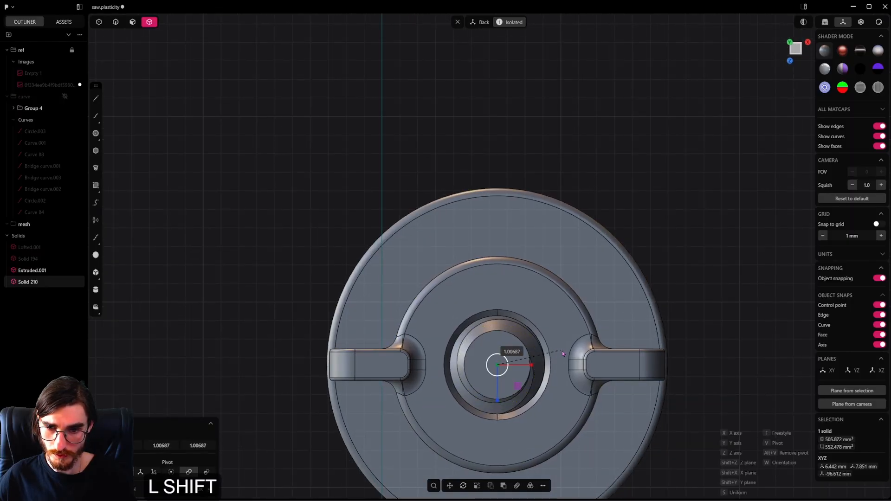
left_click(565, 351, "shift")
key("Escape")
middle_click_drag(553, 301, 545, 334)
scroll(553, 298, "up", 2)
key("ctrl+z")
key("ctrl+z")
Step: Hide the screw again and push the cylindrical thread crest face inside the nut by about -0.04 mm
scroll(550, 299, "down", 6)
left_click(513, 293)
key("h")
scroll(503, 305, "up", 18)
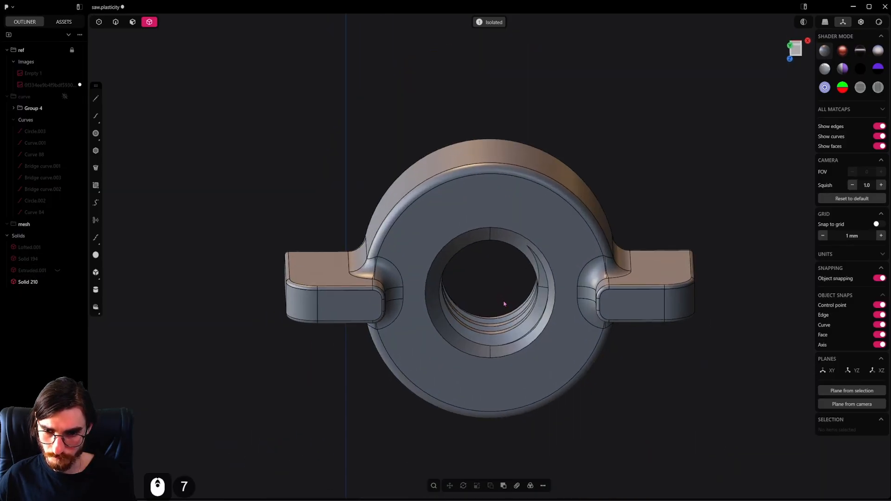
left_click(134, 26)
scroll(505, 331, "up", 8)
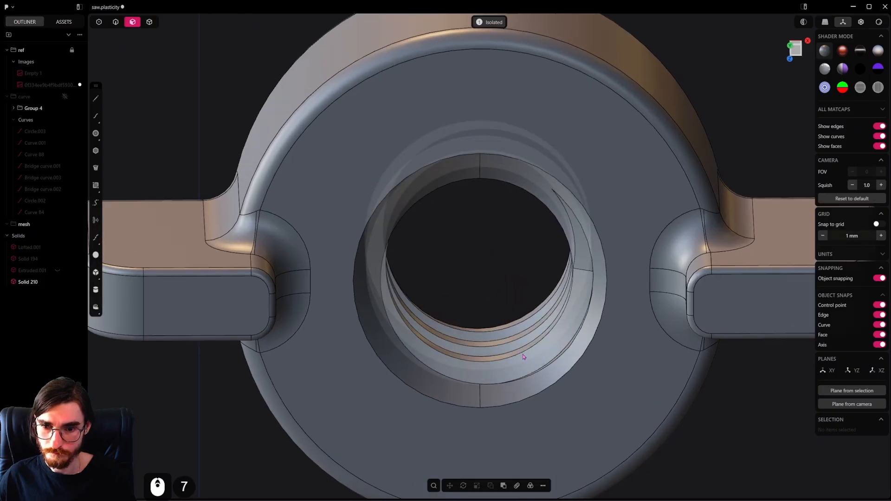
left_click(509, 354)
left_click_drag(497, 322, 498, 328, "shift")
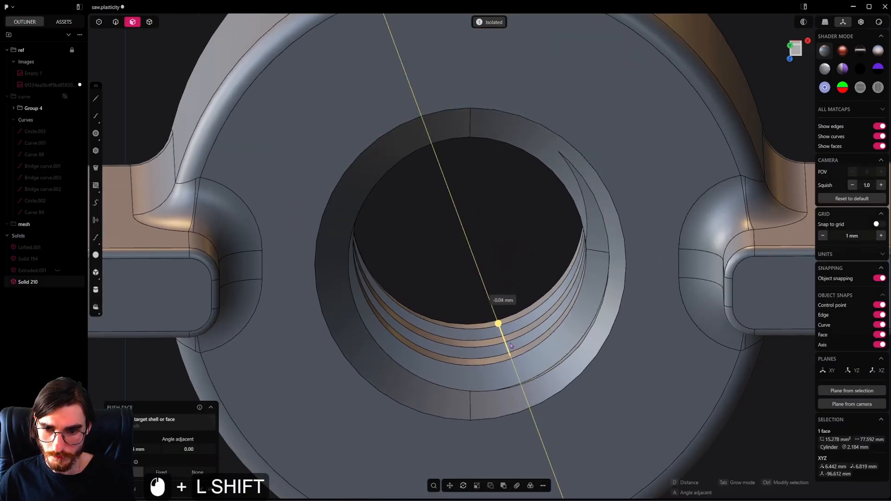
scroll(502, 325, "down", 4)
middle_click_drag(510, 339, 570, 310)
Step: Push the split-off sliver face at the thread run-out by about 0.22 mm to remove the thin tapered tip
left_click(570, 310)
left_click(585, 244)
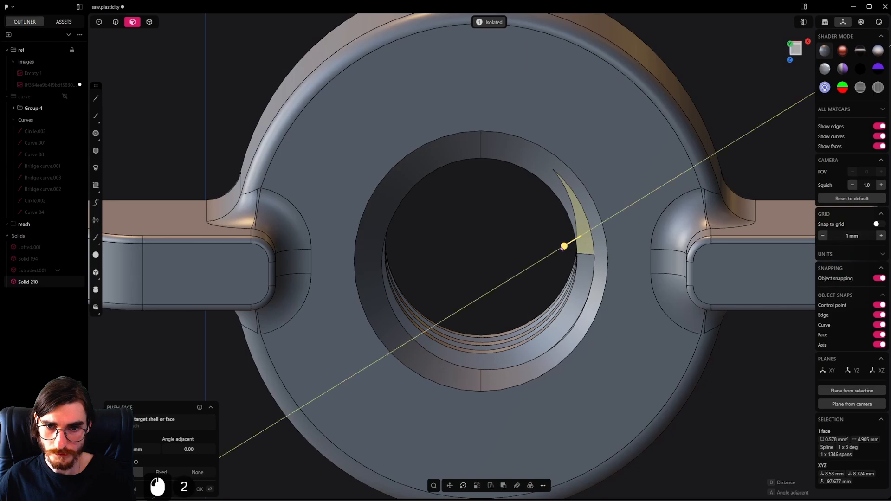
left_click_drag(562, 248, 584, 240)
middle_click_drag(583, 240, 644, 206)
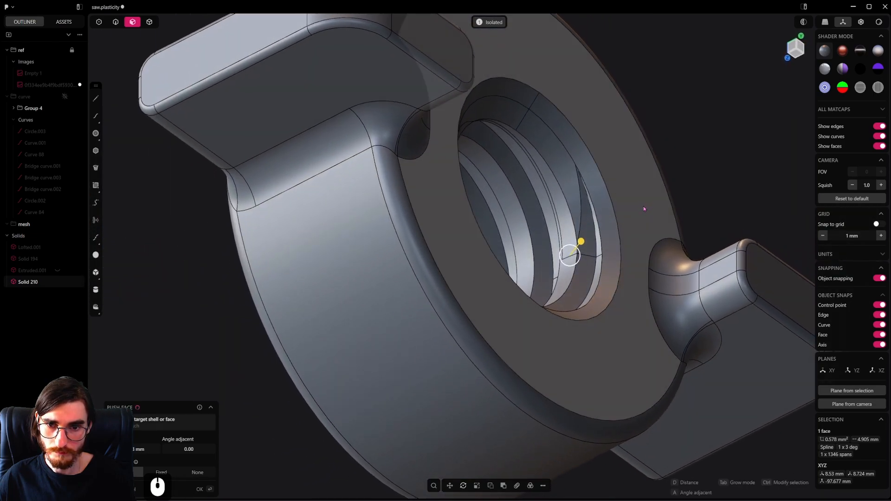
key("ctrl+z")
left_click_drag(597, 236, 623, 217)
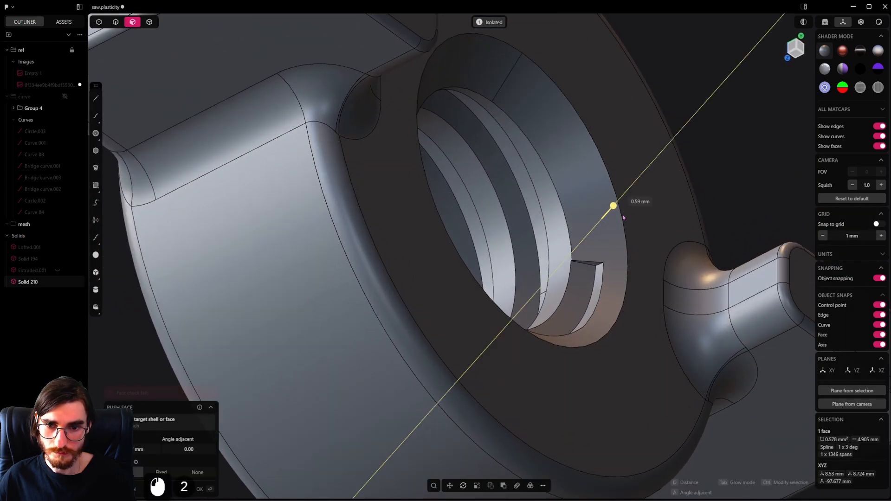
right_click(622, 234)
scroll(622, 235, "down", 2)
middle_click_drag(622, 235, 599, 239)
scroll(590, 238, "up", 3)
key("2")
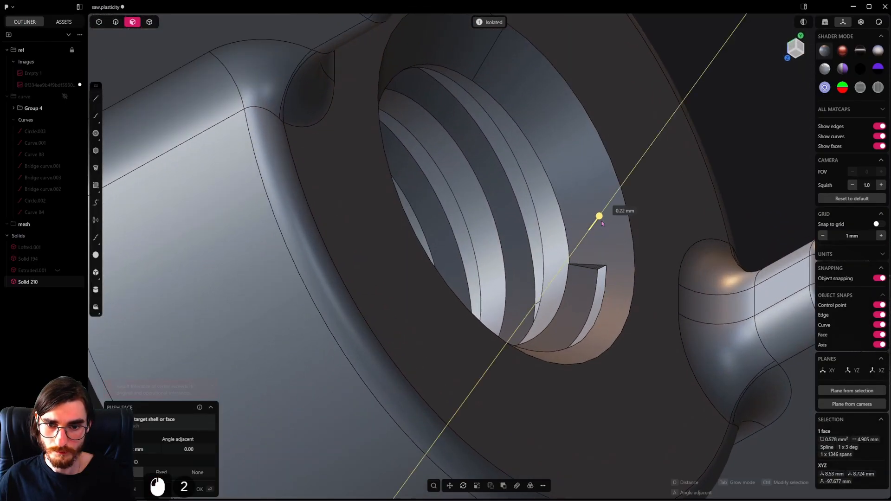
right_click(611, 246)
Step: Try to imprint an isoparam line across the thread face at the opposite end of the bore
middle_click_drag(601, 256, 523, 316)
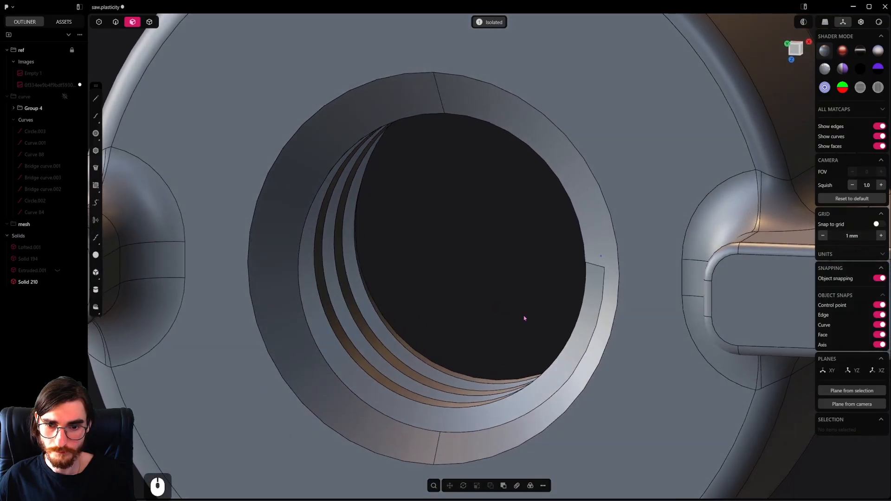
scroll(539, 266, "up", 3)
middle_click_drag(540, 265, 584, 227)
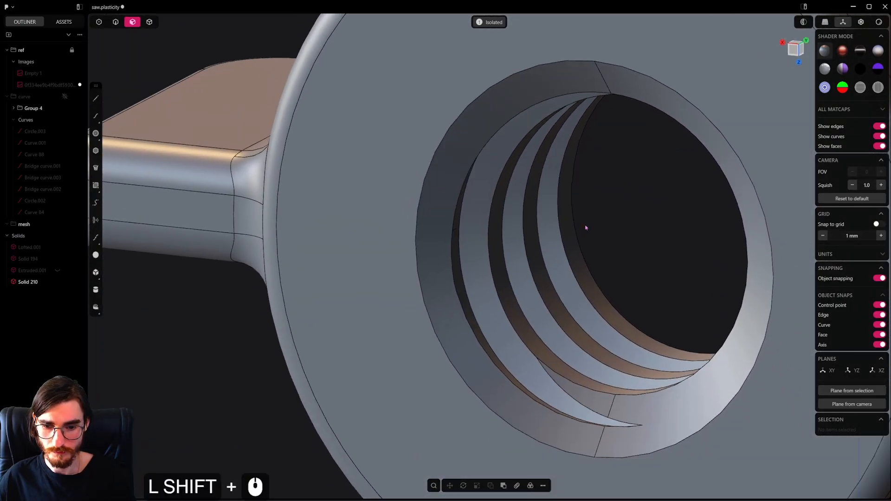
scroll(526, 344, "up", 3)
left_click(527, 344)
middle_click_drag(526, 344, 514, 304)
key("ctrl+r")
key("Tab")
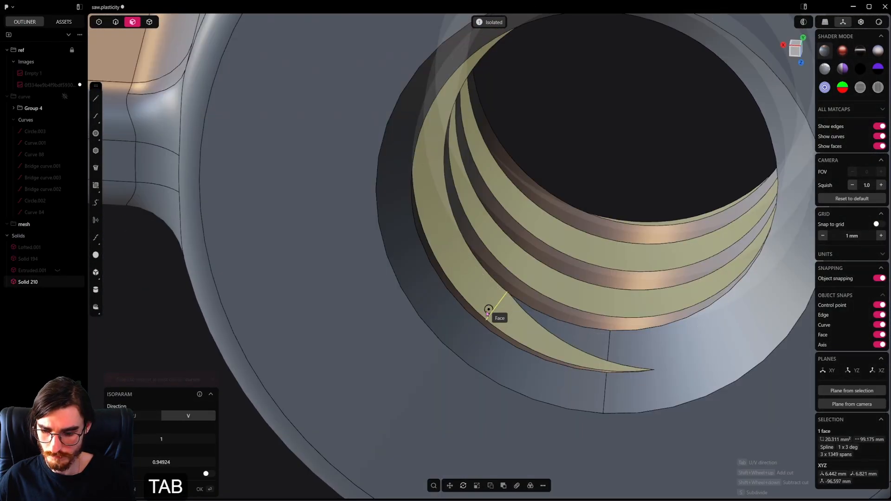
key("Tab")
left_click(505, 294)
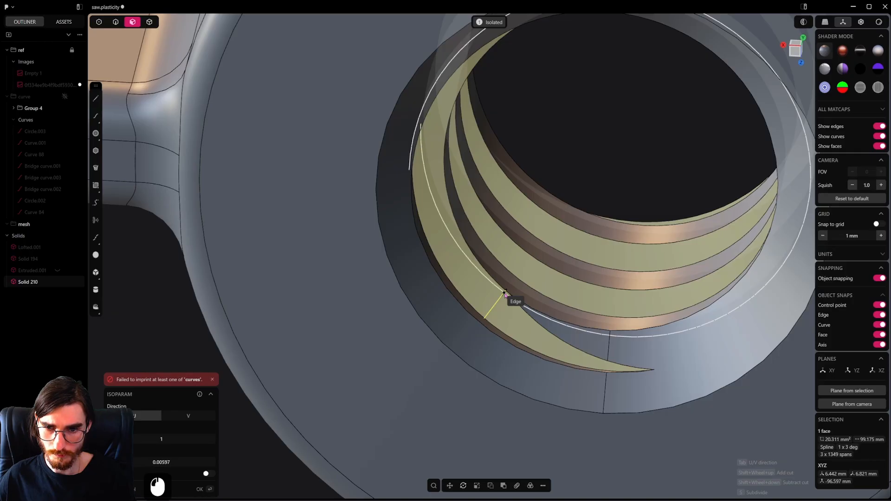
left_click(505, 295)
key("Escape")
Step: Split the thread face with a V-direction isoparam line at the point where it starts tapering into the chamfer
scroll(509, 319, "up", 6)
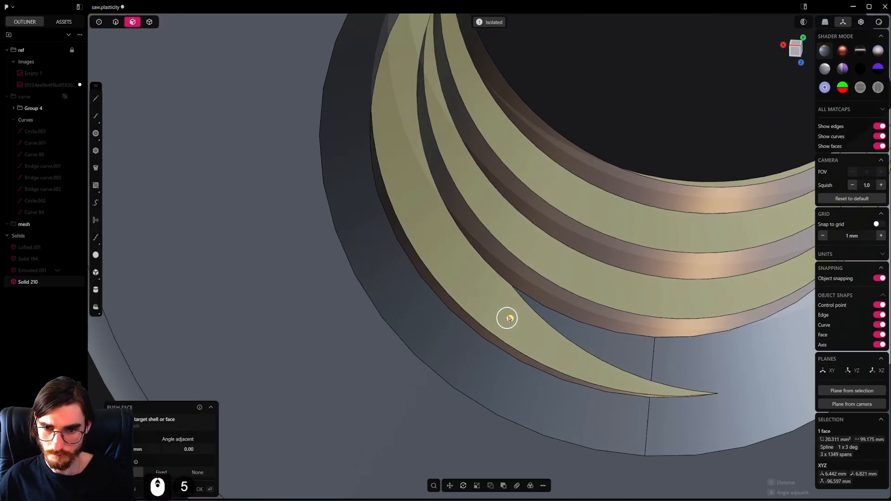
scroll(509, 318, "up", 3)
key("ctrl+r")
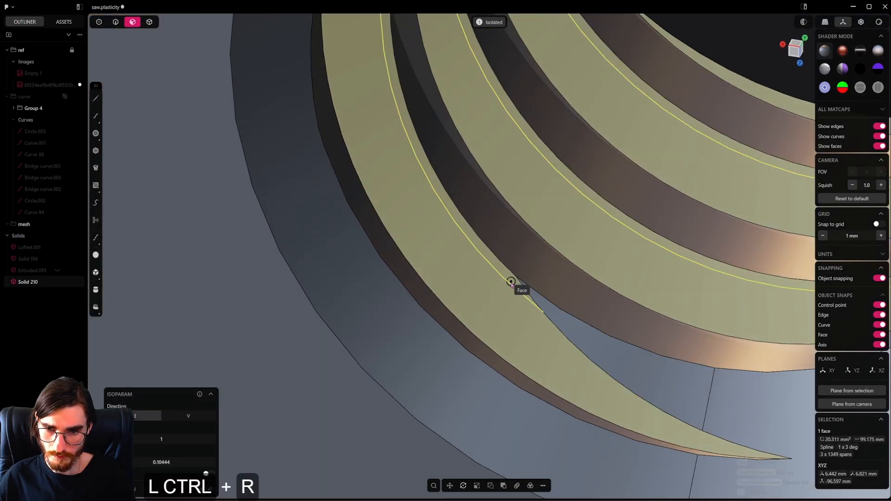
key("Tab")
left_click(516, 282)
Step: Push the split-off tapered tip of the thread face until it disappears into the bore chamfer, leaving a blunt thread end
left_click(518, 308)
scroll(518, 309, "down", 10)
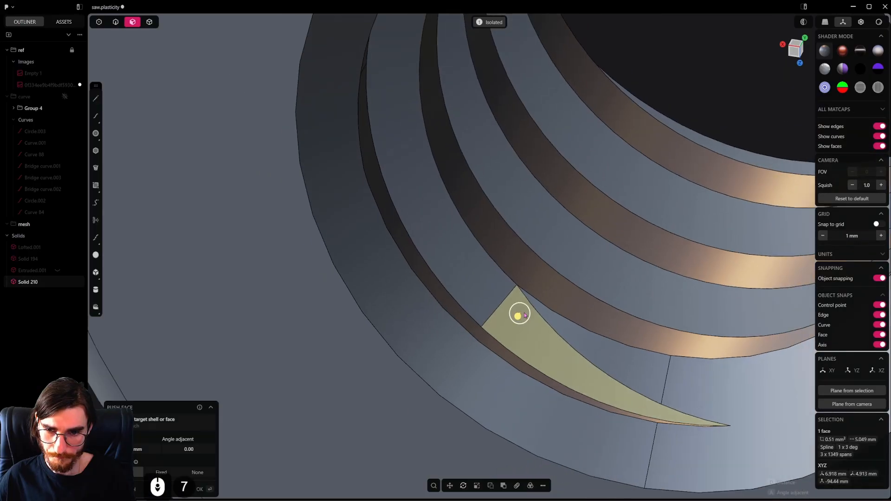
middle_click_drag(518, 308, 469, 347)
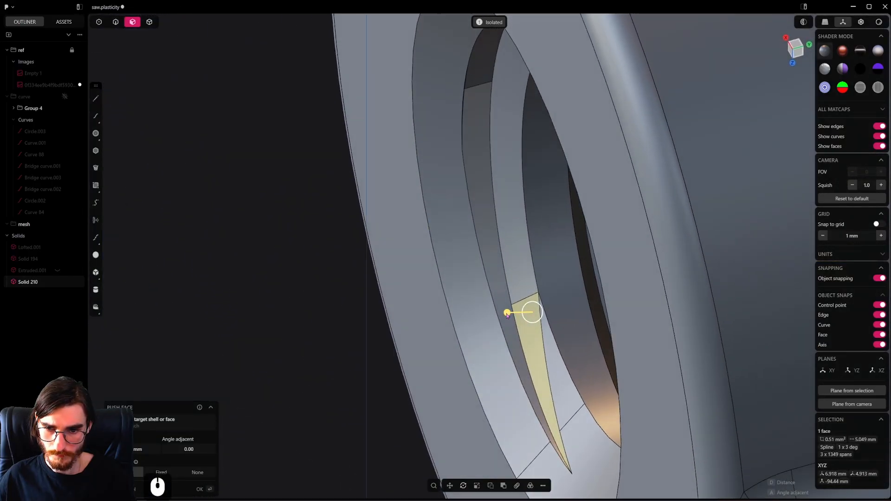
left_click_drag(507, 314, 493, 321)
key("2")
scroll(508, 335, "down", 2)
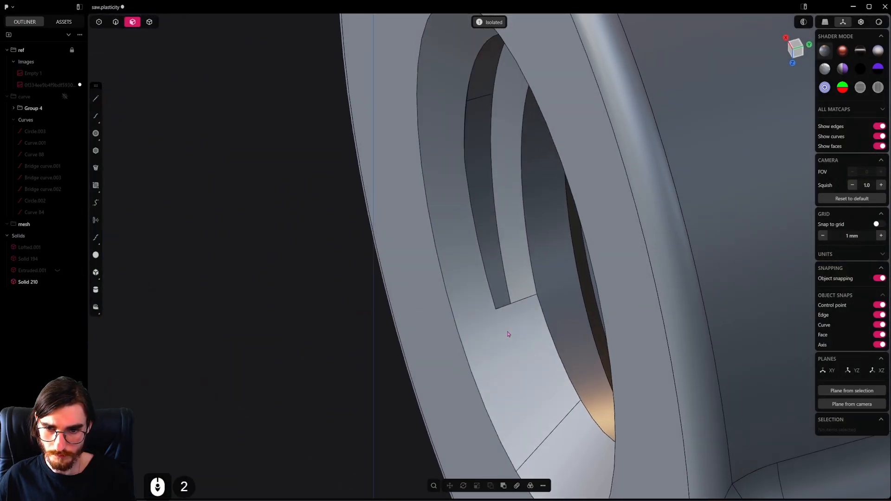
Step: Fillet the short corner edge where the first trimmed thread end meets the bore chamfer
middle_click_drag(507, 336, 645, 227)
scroll(649, 223, "up", 4)
key("4")
left_click(659, 218)
left_click_drag(659, 217, 655, 224)
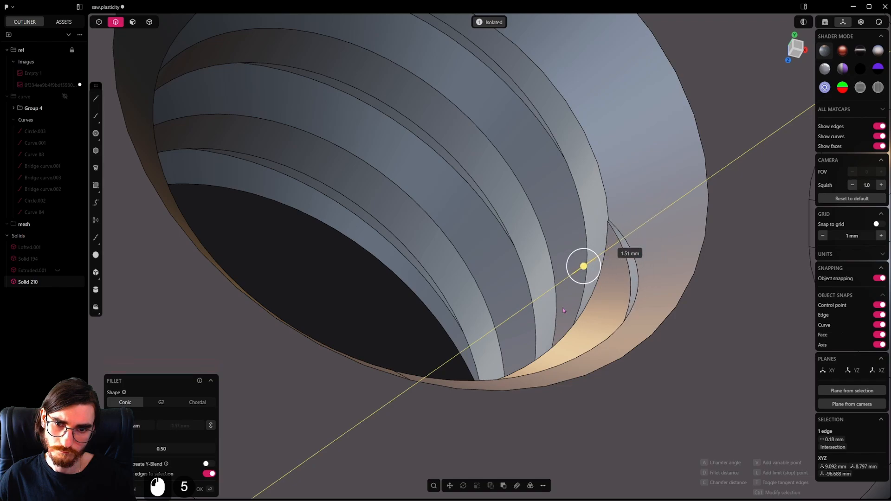
scroll(514, 326, "down", 10)
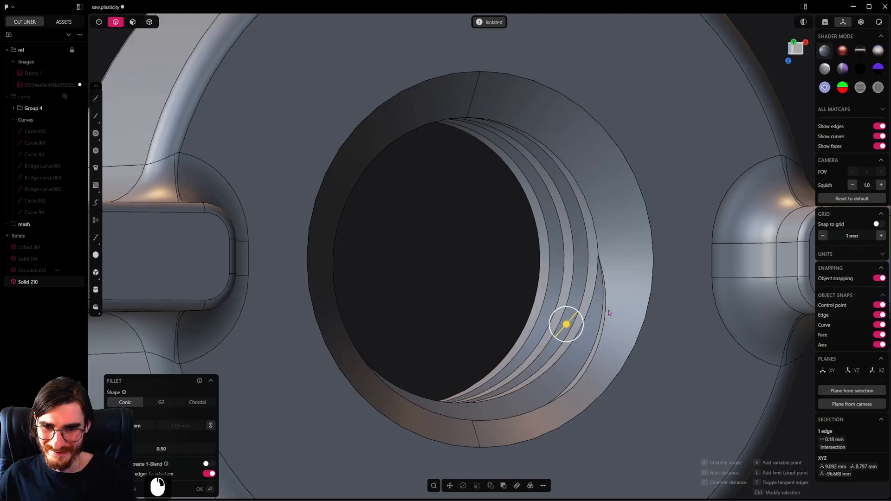
right_click(610, 313)
Step: Fillet the short corner edge where the second trimmed thread end meets the wing nut's bore chamfer
middle_click_drag(609, 313, 786, 292)
scroll(524, 348, "up", 2)
middle_click_drag(522, 345, 514, 260, "shift")
scroll(570, 263, "up", 2)
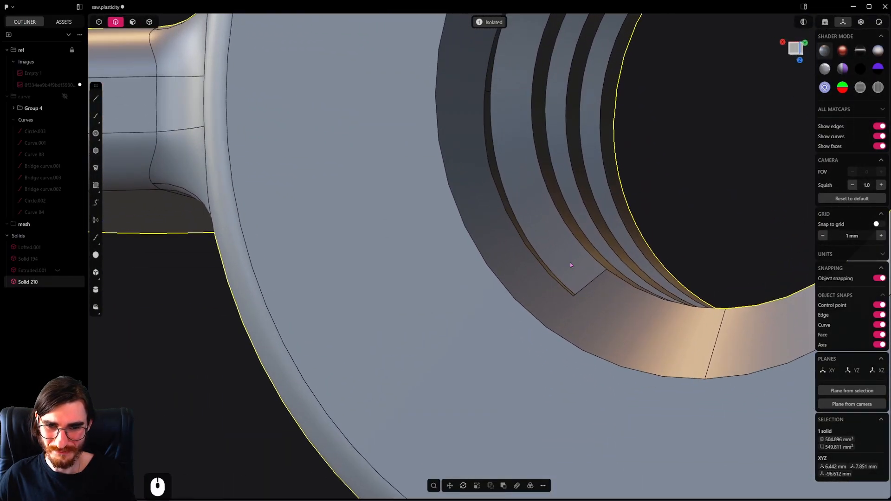
middle_click_drag(570, 263, 580, 304)
left_click(583, 305)
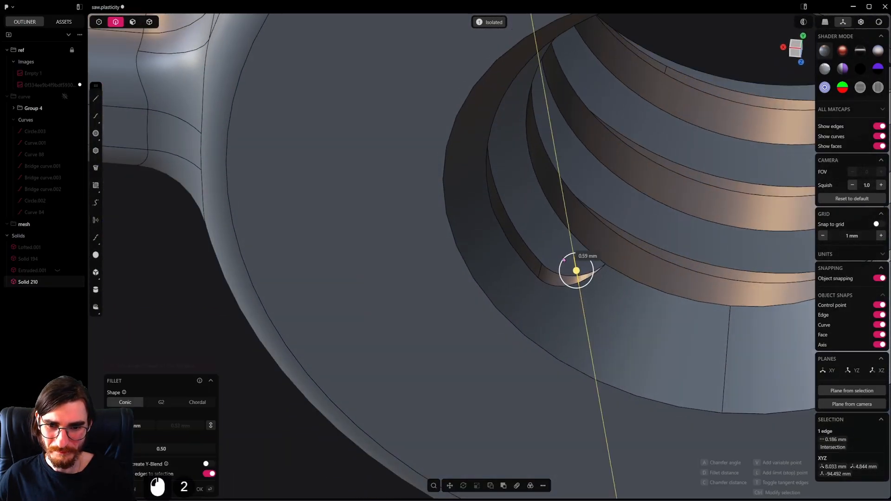
left_click_drag(548, 220, 543, 214)
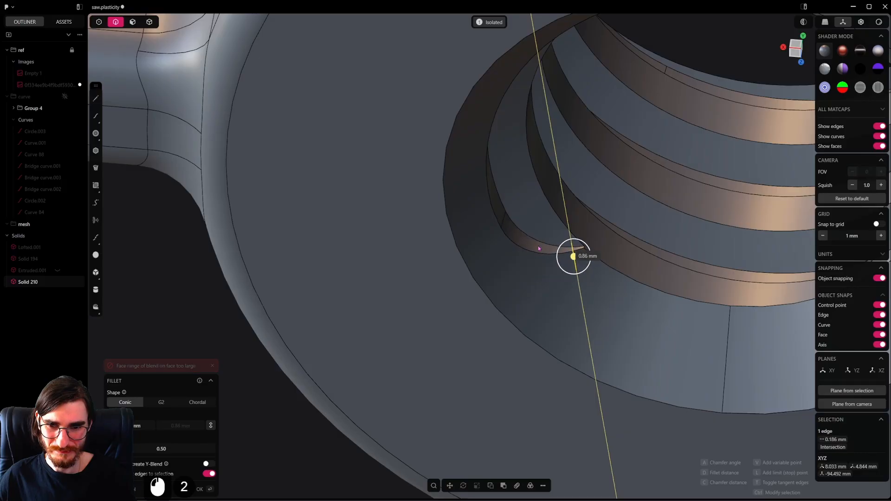
right_click(555, 271)
Step: Show the hidden screw again alongside the wing nut and leave isolation to display the whole assembly
scroll(555, 271, "down", 6)
middle_click_drag(555, 271, 564, 183)
scroll(572, 204, "down", 10)
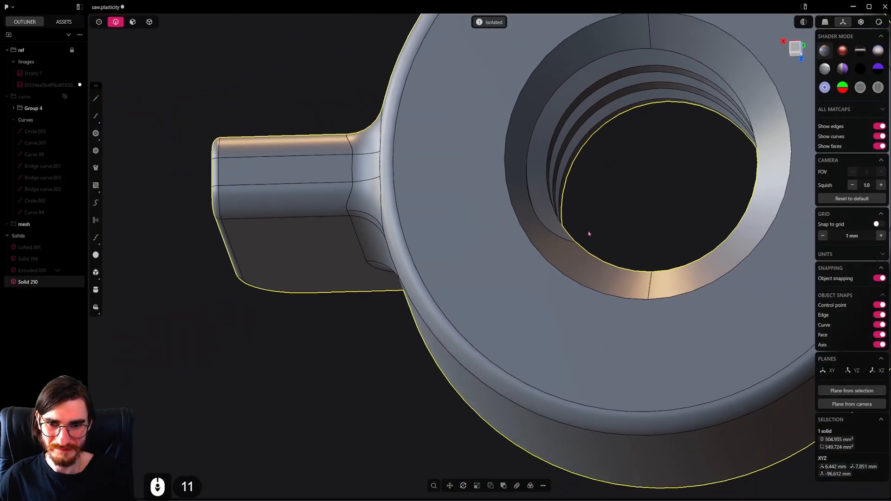
middle_click_drag(589, 233, 659, 237)
scroll(548, 246, "down", 6)
key("alt+h")
scroll(559, 252, "down", 3)
scroll(659, 238, "down", 2)
middle_click_drag(524, 214, 605, 262, "shift")
middle_click_drag(605, 262, 554, 285)
scroll(556, 254, "down", 2)
middle_click_drag(555, 246, 540, 273, "shift")
scroll(510, 285, "down", 3)
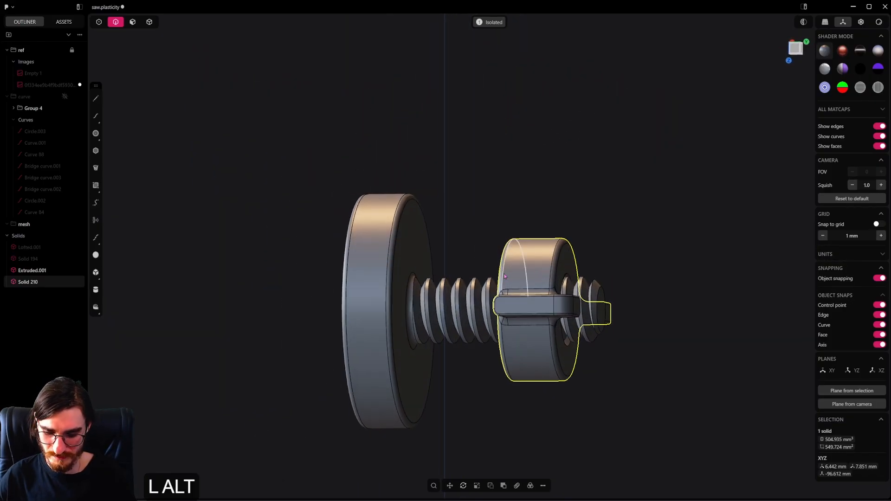
key("period")
key("period")
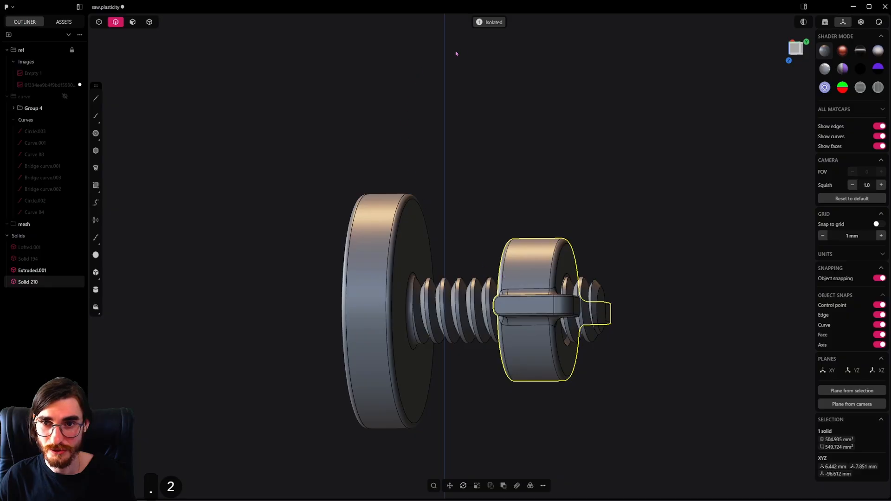
left_click(490, 22)
scroll(525, 251, "down", 6)
middle_click_drag(526, 251, 455, 254)
Step: Isolate the screw together with the large Lofted.001 body it passes through
left_click(372, 186)
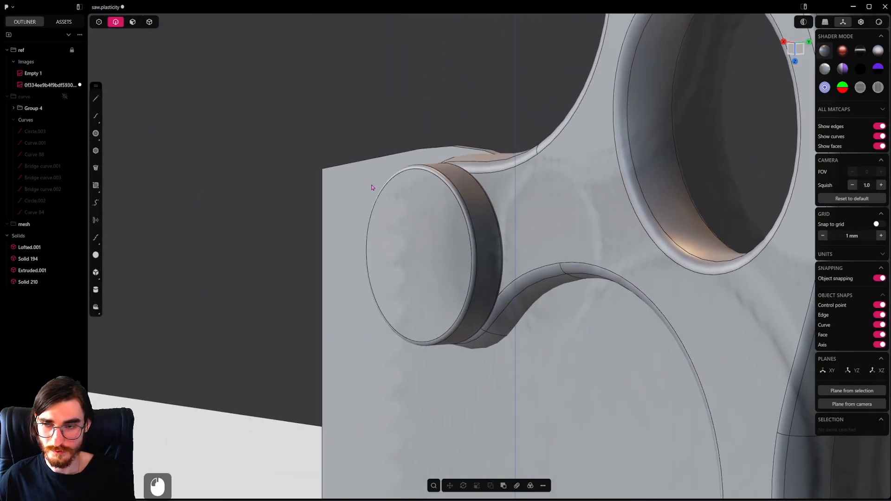
left_click(493, 223)
scroll(493, 222, "up", 5)
mouse_move(495, 222)
middle_mouse_down()
mouse_move(587, 194)
mouse_move(483, 234)
middle_mouse_up()
left_click(456, 188, "shift")
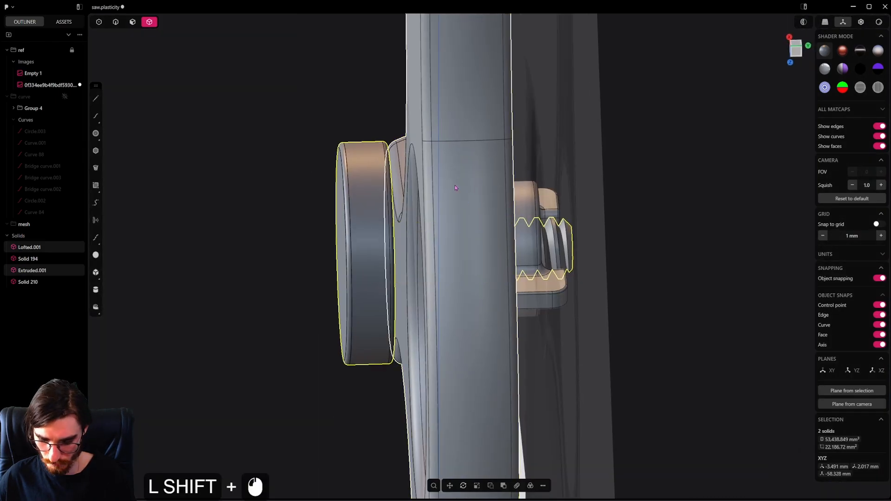
key("/")
Step: Hide the screw to expose the smooth hole in the rounded end of the large body
left_click(433, 221)
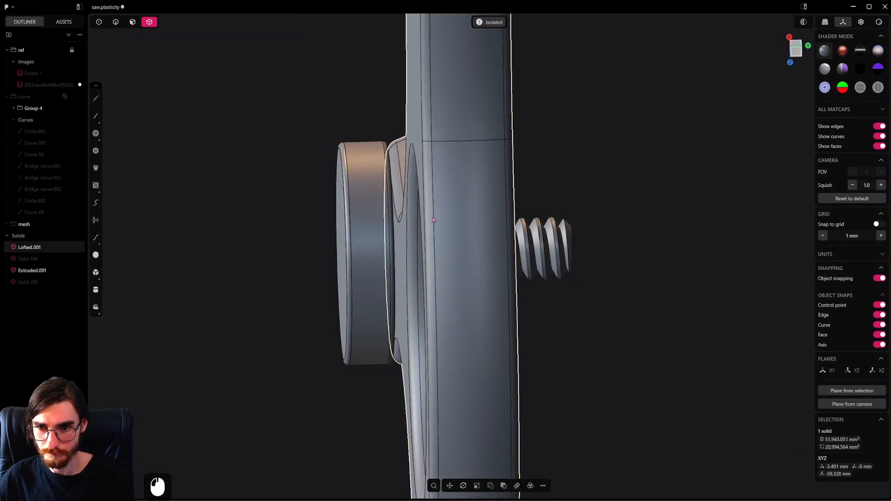
middle_click_drag(517, 242, 167, 94)
scroll(408, 194, "up", 6)
middle_click_drag(748, 277, 269, 149, "shift")
left_click(459, 228)
key("h")
scroll(443, 214, "up", 4)
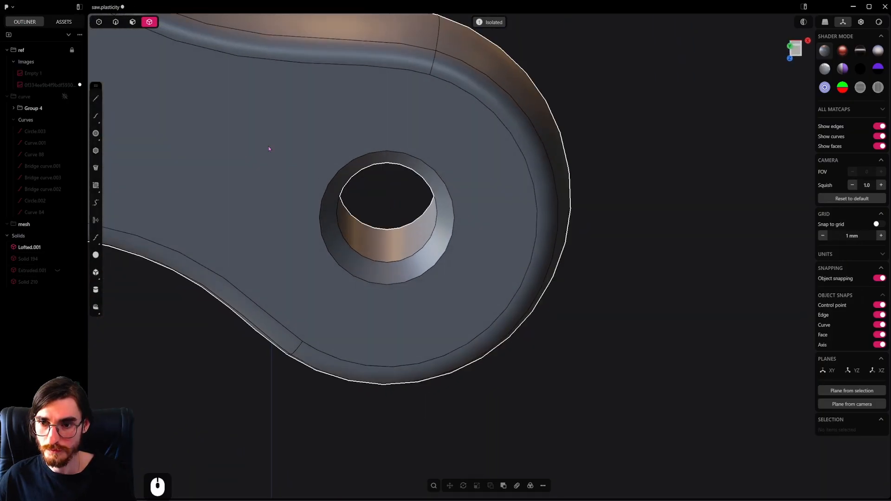
Step: Push the hole's cylindrical wall inward to a radius of about 2.4 mm and narrow the chamfer around its mouth
left_click(397, 242)
left_click_drag(391, 213, 390, 210)
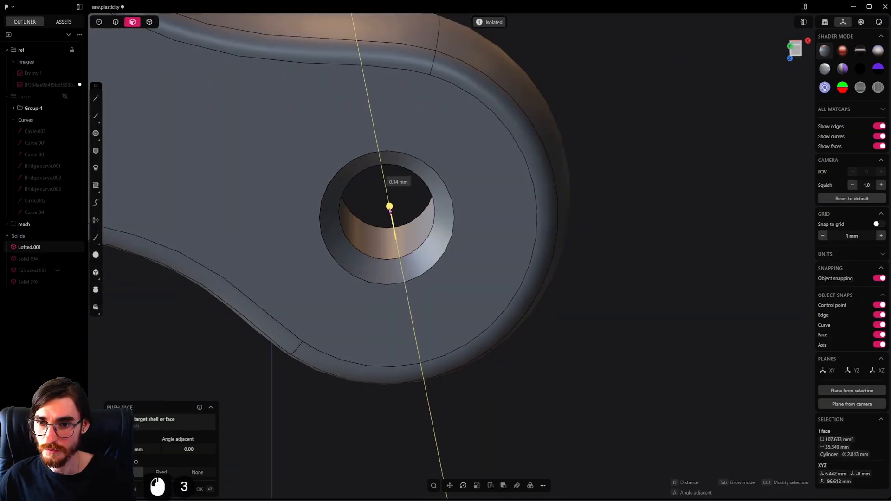
left_click(511, 227)
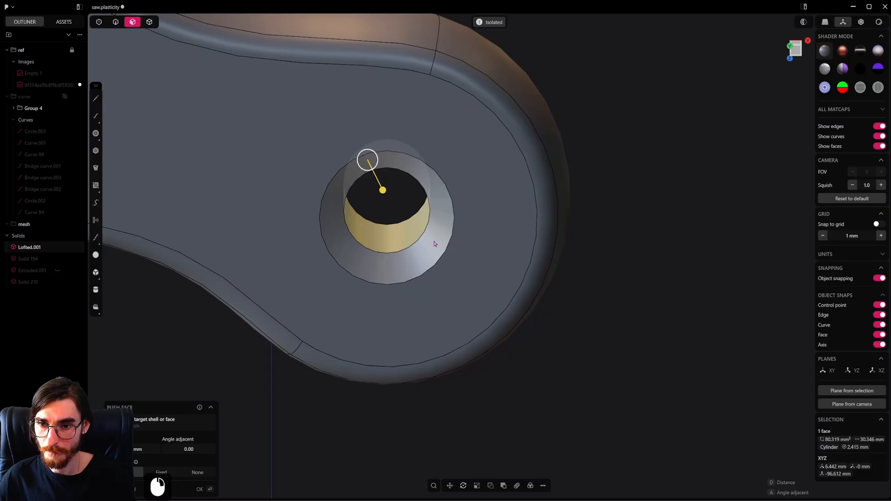
left_click(432, 239)
left_click_drag(431, 239, 409, 236)
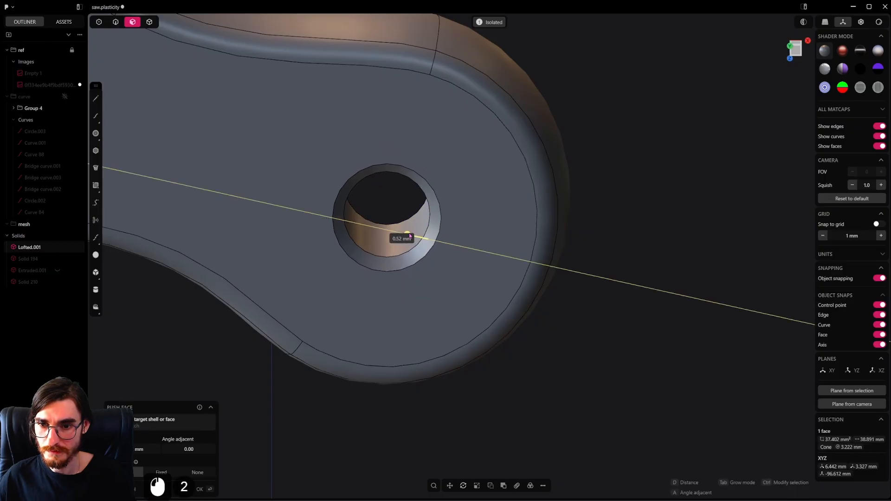
right_click(543, 273)
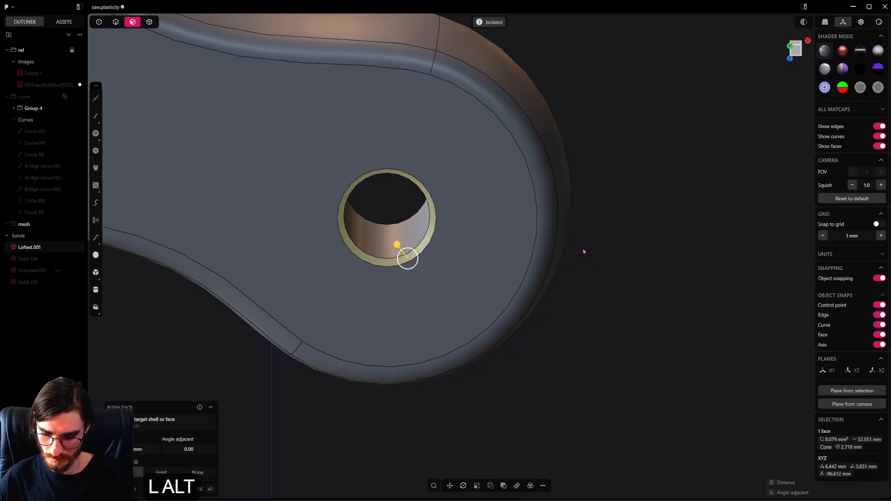
Step: Show the screw again and compare its thread diameter with the narrowed hole from straight on and at an angle
key("alt+h")
middle_click_drag(460, 260, 504, 313)
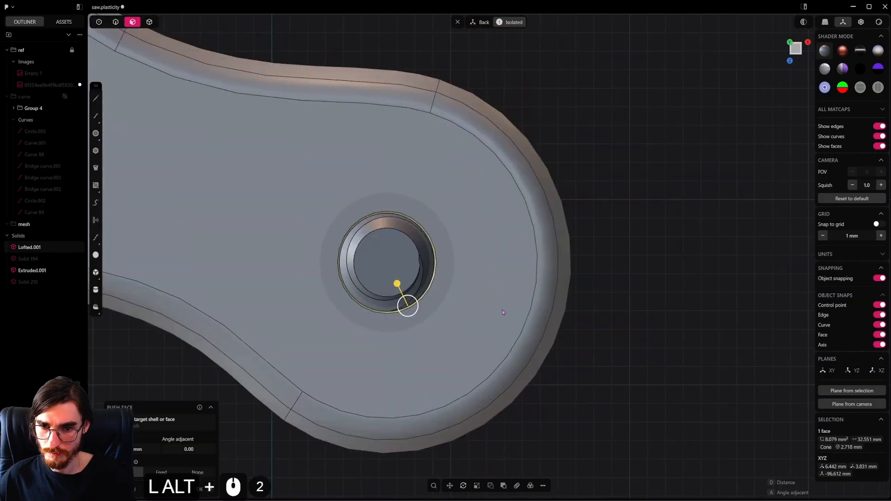
scroll(502, 312, "up", 11)
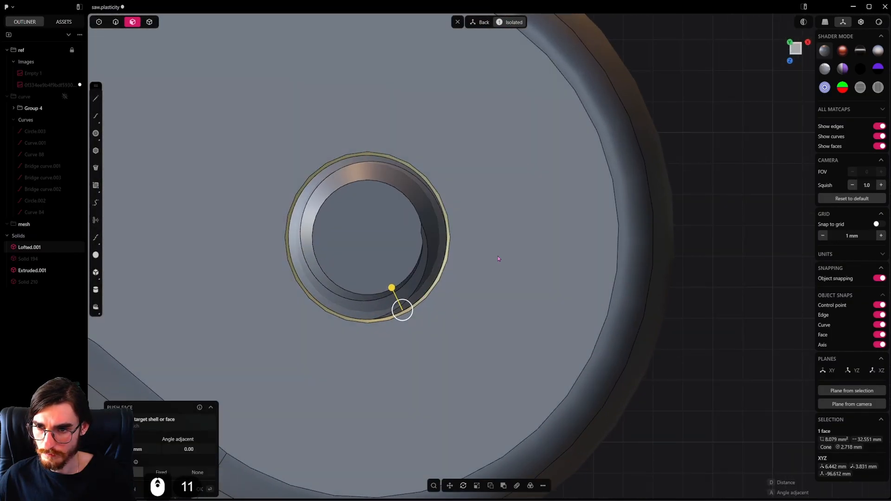
middle_click_drag(498, 258, 468, 271)
scroll(468, 271, "down", 5)
left_click(149, 22)
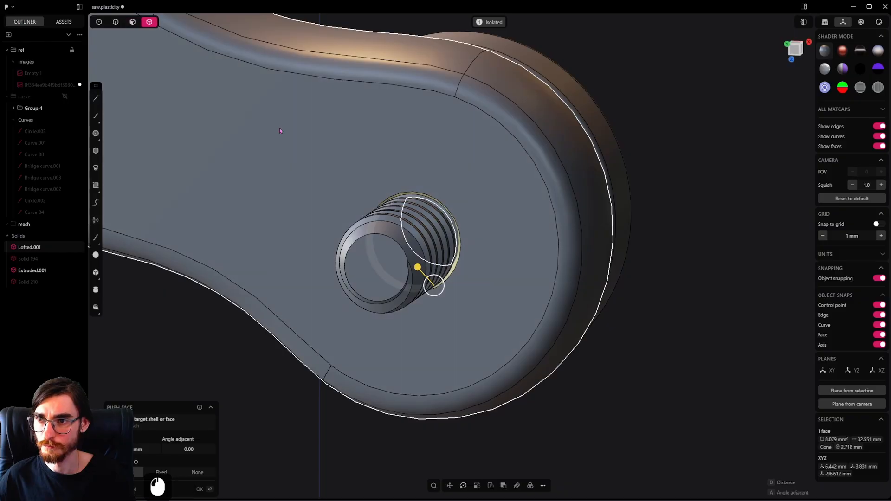
left_click(628, 315)
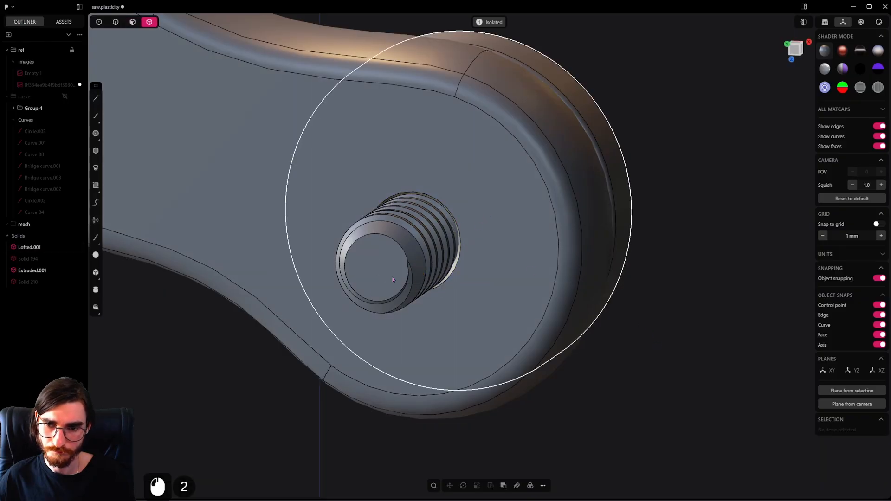
Step: With the screw hidden, push the hole's wall further inward to a radius of about 2.19 mm and show the screw again
left_click(436, 236)
key("h")
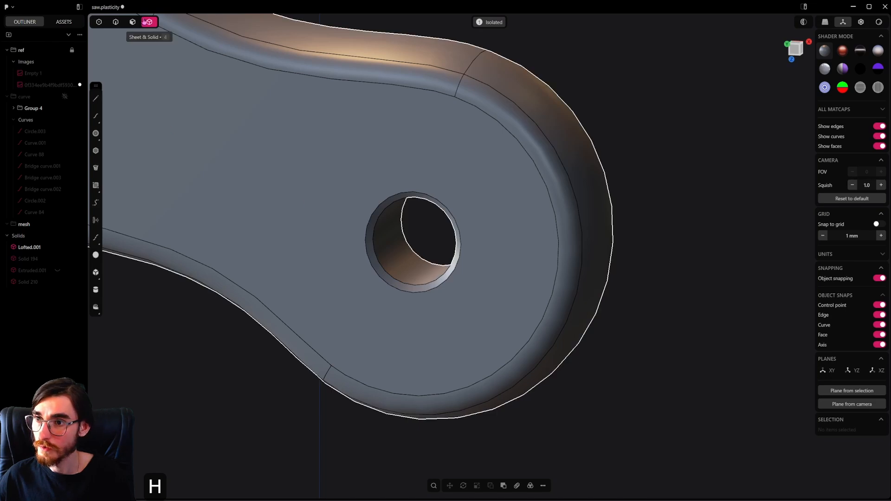
key("3")
left_click(407, 258)
left_click_drag(428, 234, 437, 236, "shift")
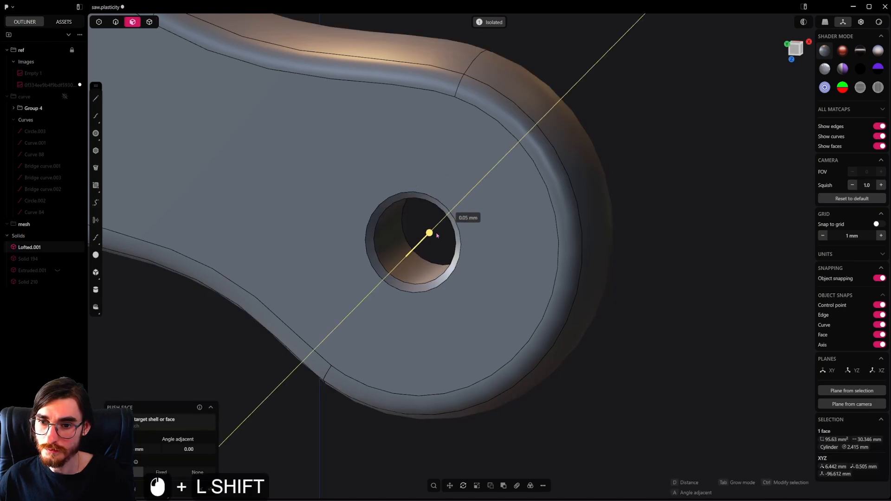
mouse_move(466, 250)
middle_mouse_down()
mouse_move(475, 260)
mouse_move(480, 248)
middle_mouse_up()
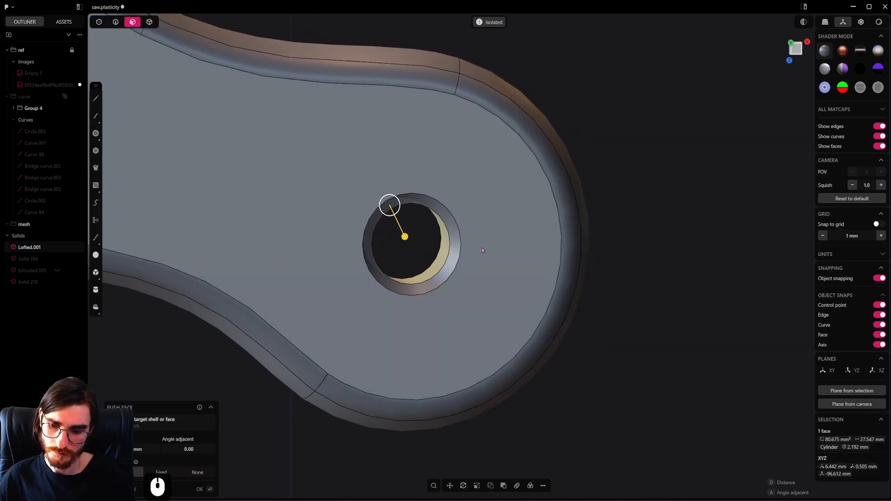
key("alt+h")
middle_click(493, 266, "alt")
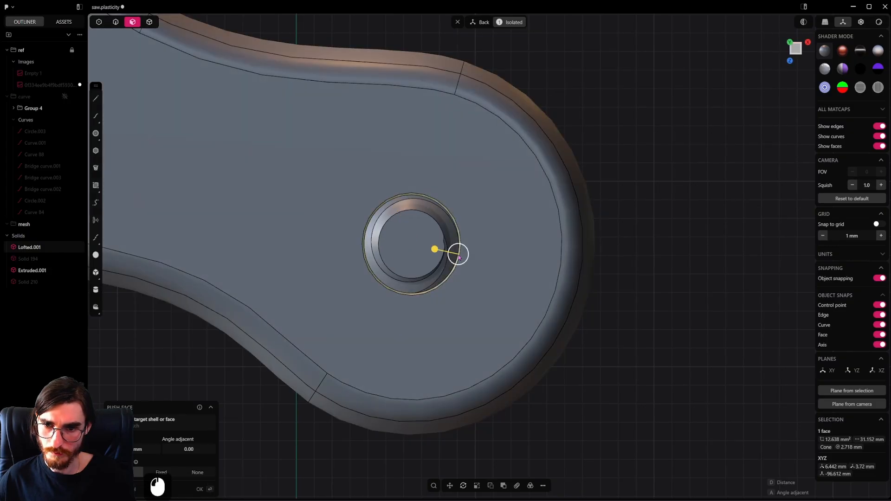
Step: Try to push the chamfer face around the hole's mouth
left_click_drag(459, 257, 481, 267)
key("ctrl+z")
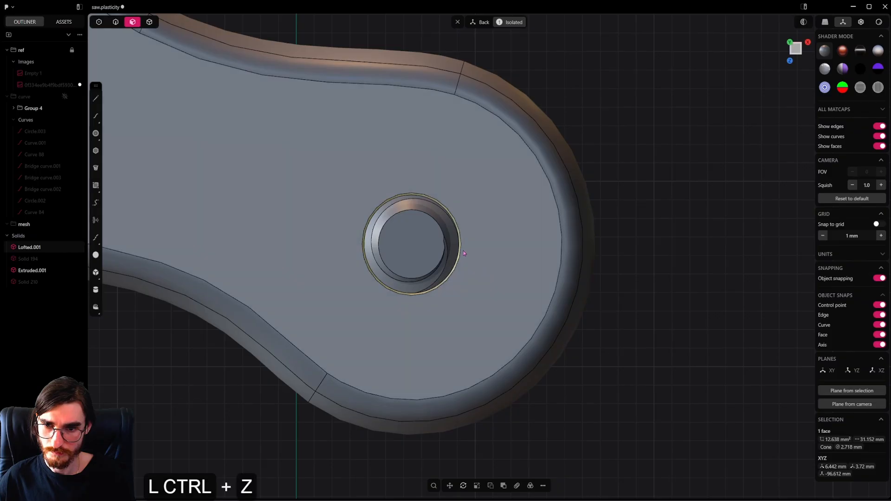
middle_click_drag(476, 268, 429, 246)
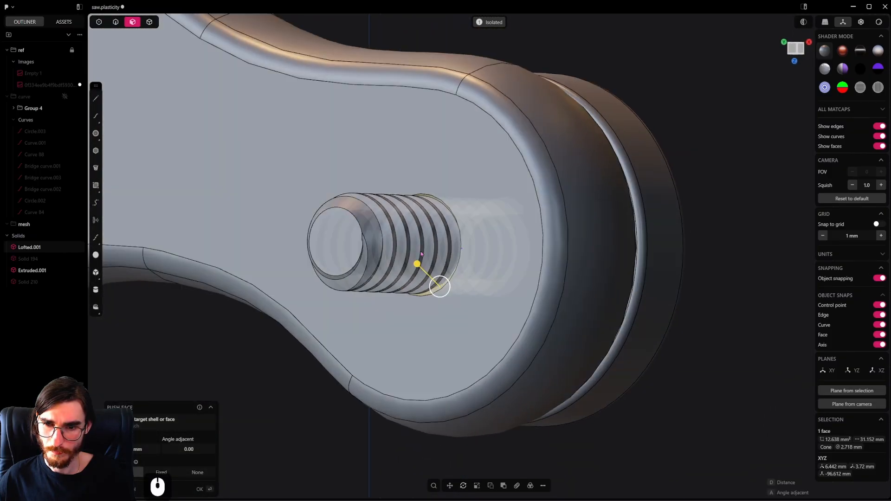
right_click(427, 245)
Step: Subtract the screw from the large body with a Boolean difference, keeping the screw as a separate solid
left_click(150, 23)
left_click(436, 228)
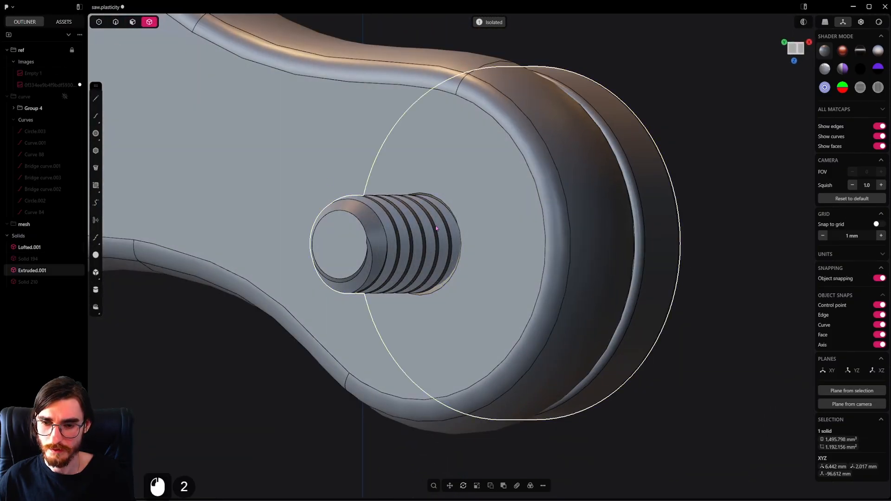
left_click(501, 208, "shift")
key("q")
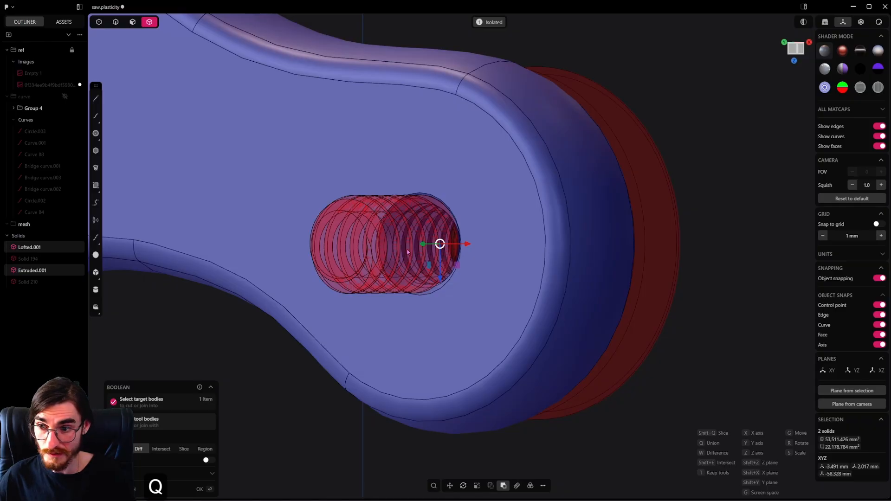
key("t")
right_click(407, 252)
Step: Hide the screw to expose the newly cut internal thread in the large body's hole
left_click(649, 213)
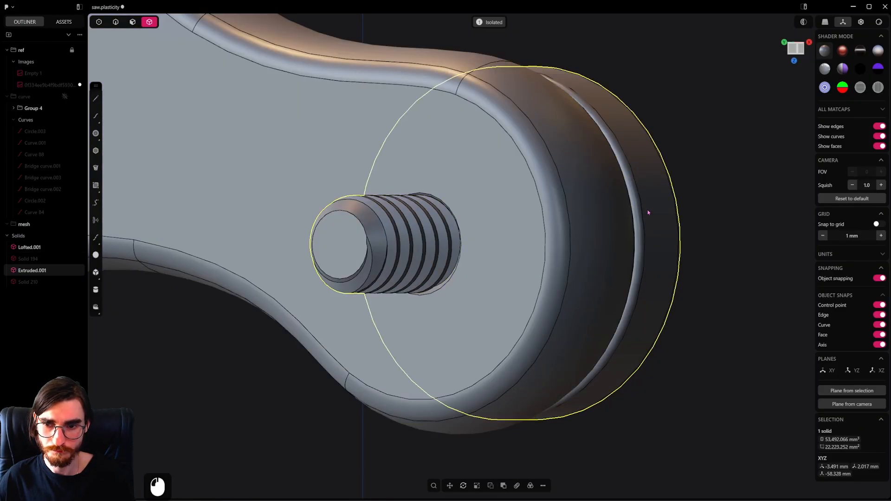
key("h")
middle_click_drag(649, 213, 414, 207)
scroll(414, 197, "up", 17)
left_click(383, 171)
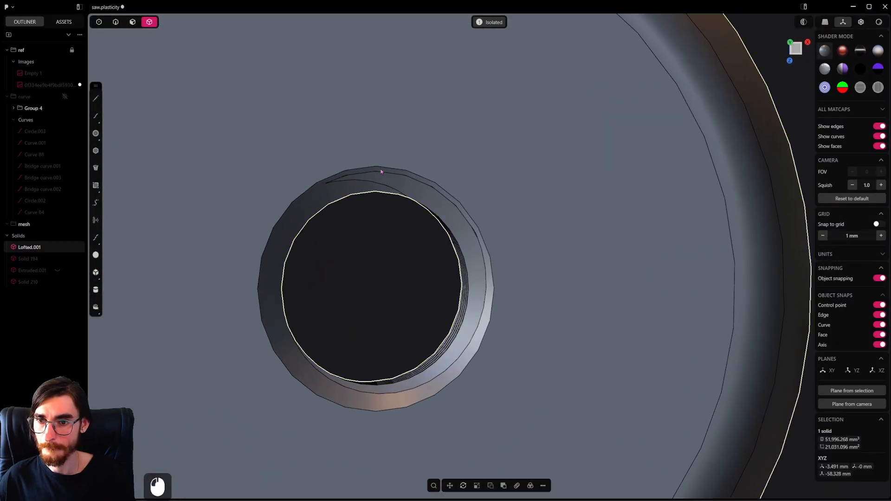
scroll(344, 142, "up", 7)
Step: Split the helical thread face with a V-direction isoparam line where it starts tapering into the hole's chamfer
left_click(132, 22)
scroll(387, 202, "up", 4)
left_click(459, 216)
scroll(459, 216, "up", 8)
middle_click_drag(459, 225, 460, 204)
scroll(460, 212, "up", 2)
key("ctrl+r")
key("Tab")
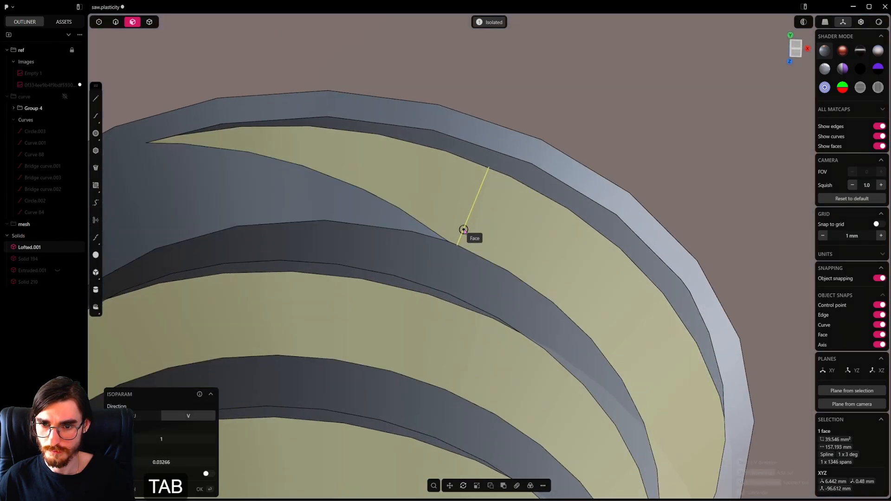
left_click(447, 243)
Step: Try to push the split-off tapered tip of the thread face far outward past the chamfer
left_click(453, 194)
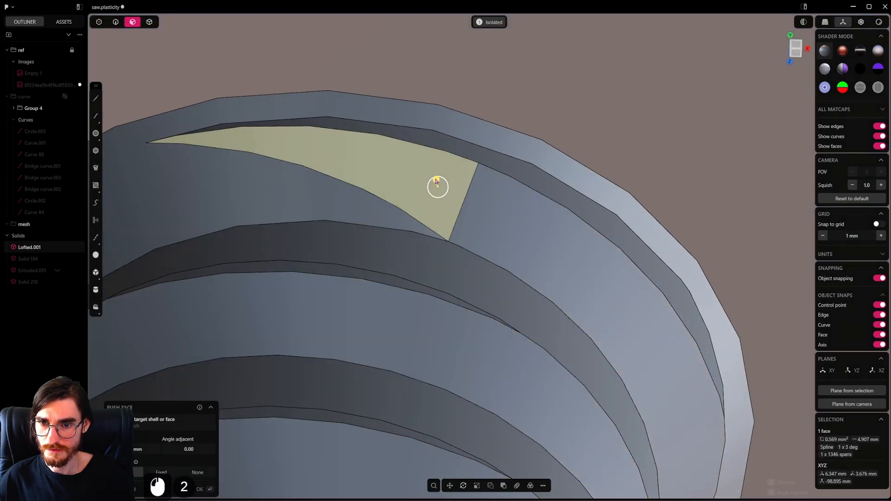
mouse_move(436, 181)
left_mouse_down()
mouse_move(433, 164)
mouse_move(448, 178)
left_mouse_up()
scroll(458, 162, "down", 6)
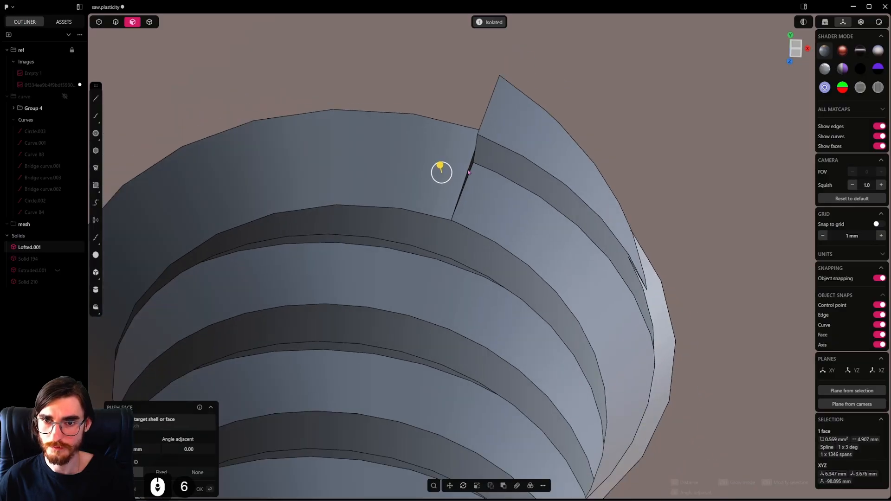
middle_click_drag(460, 165, 437, 174)
scroll(480, 143, "up", 4)
key("ctrl+z")
Step: Push the split-off thread tip by a smaller amount towards the chamfer surface, leaving a blunt thread end
left_click(434, 175)
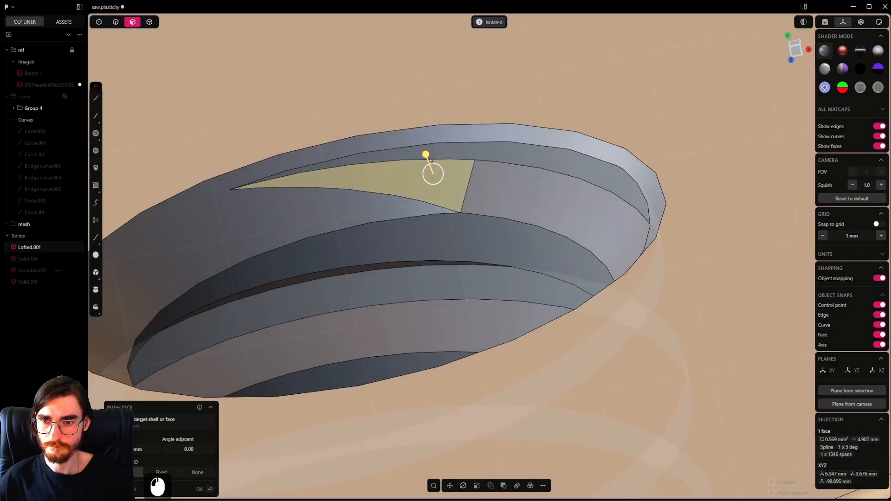
left_click_drag(427, 158, 428, 157)
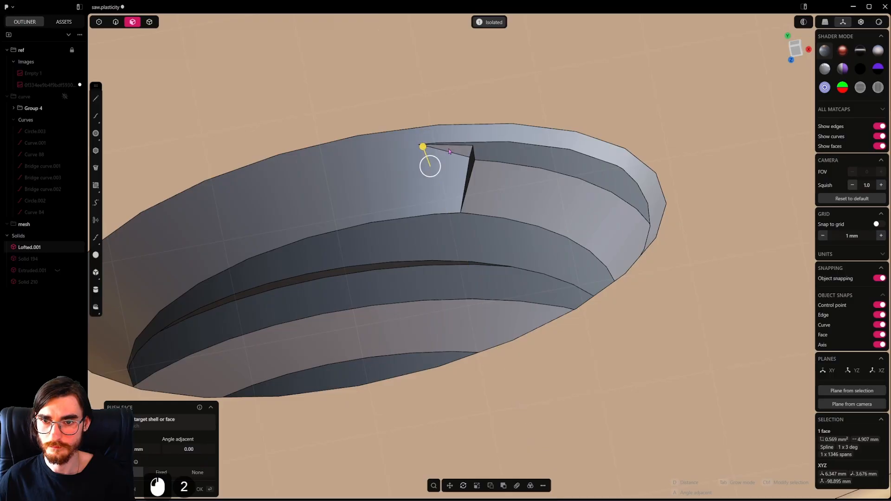
middle_click_drag(460, 147, 444, 187, "shift")
scroll(443, 185, "up", 10)
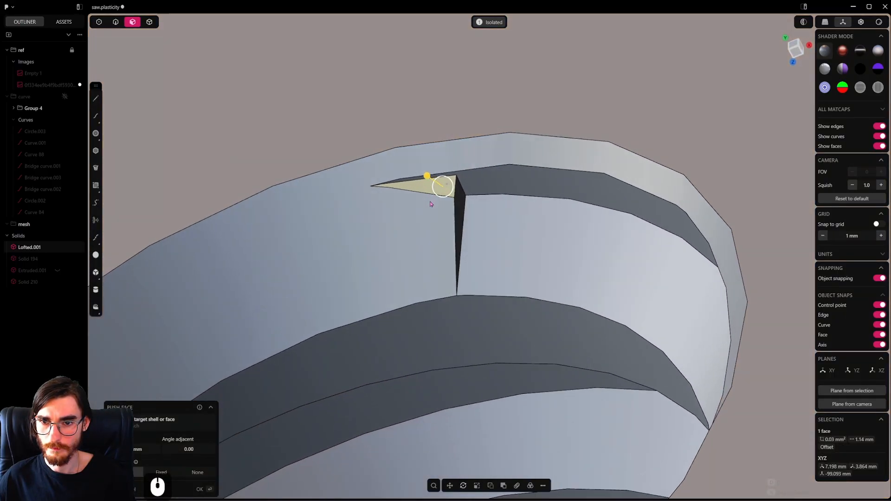
Step: Match the leftover sliver face at the blunt thread end to the hole's chamfer surface
key("f")
left_click(547, 228)
left_click(474, 163)
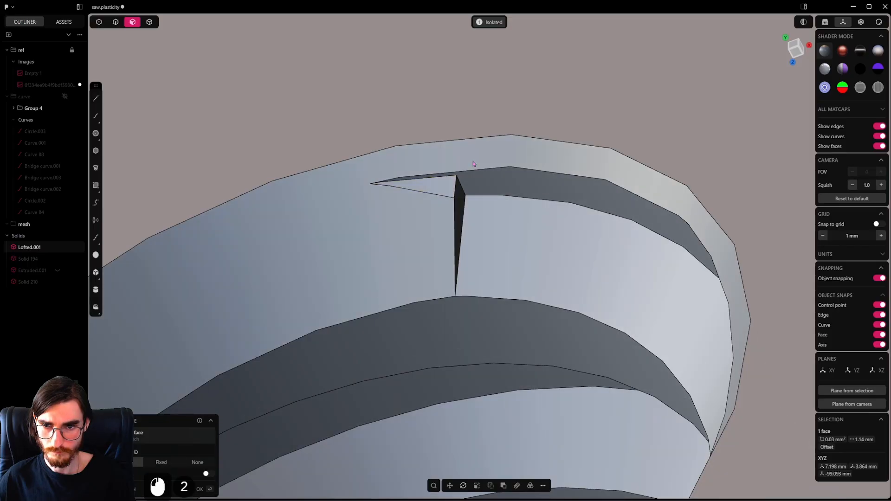
scroll(474, 207, "down", 20)
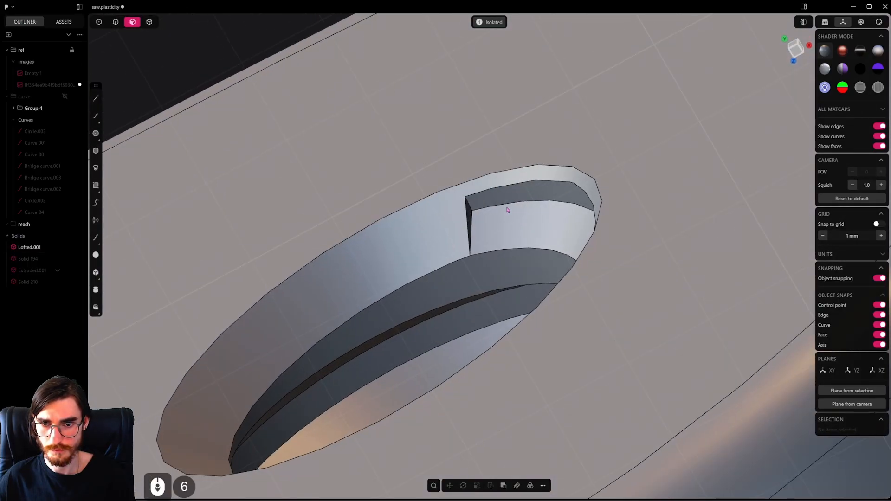
Step: Fillet the short corner edge at the blunt end of the thread groove to about 0.68 mm
left_click(477, 205)
left_click_drag(477, 205, 510, 265)
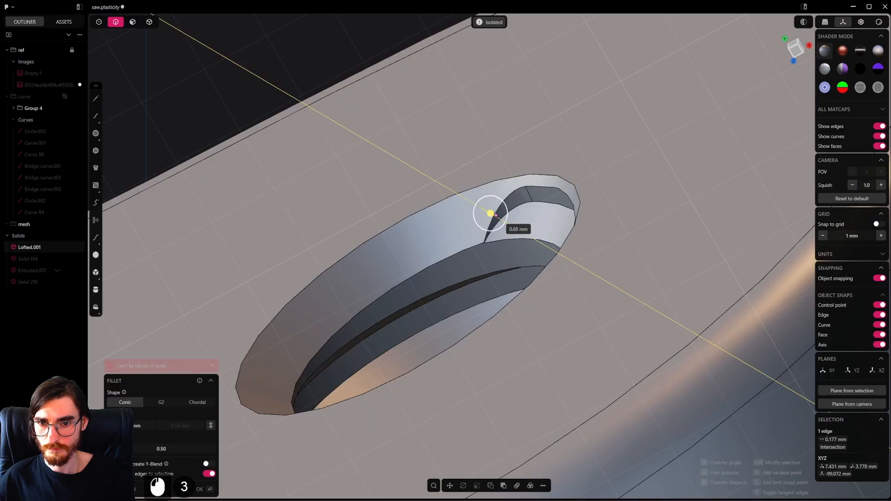
right_click(511, 235)
left_click(511, 235)
middle_click_drag(511, 235, 351, 216)
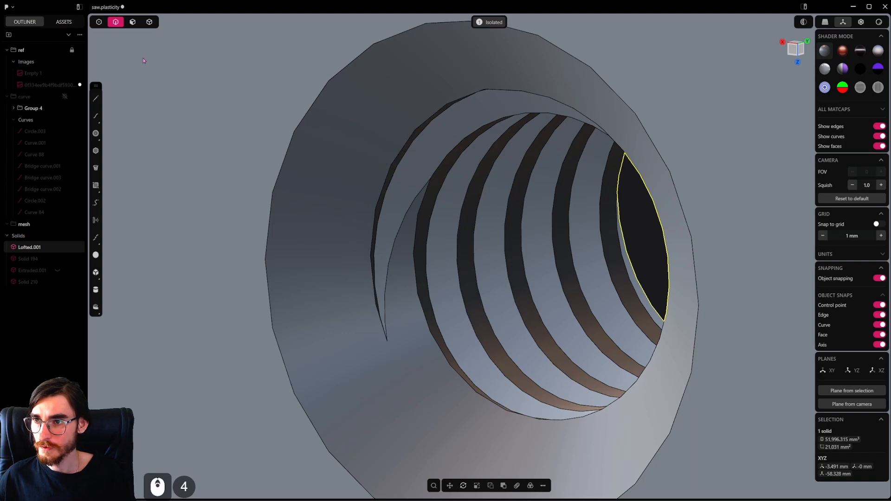
Step: Split the helical thread face at the hole's opposite opening with a V-direction isoparam line where it starts tapering
left_click(135, 23)
left_click(411, 189)
scroll(410, 189, "up", 7)
middle_click_drag(411, 189, 428, 160)
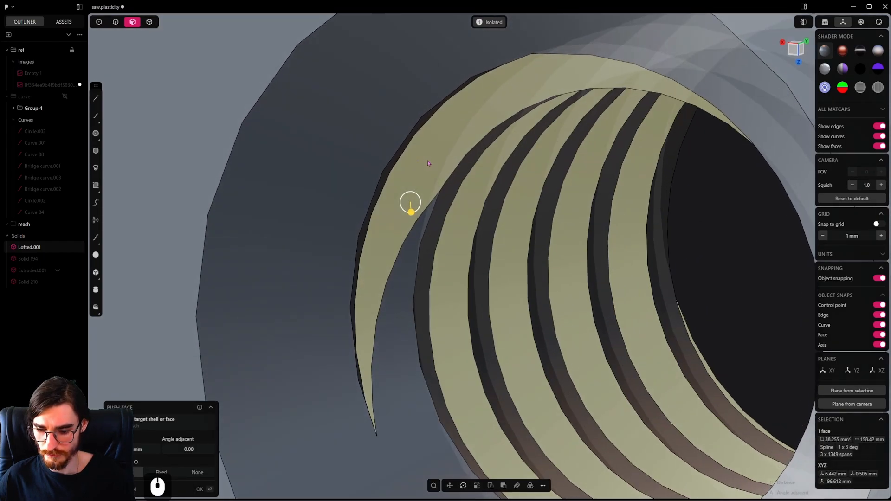
key("ctrl+r")
key("Tab")
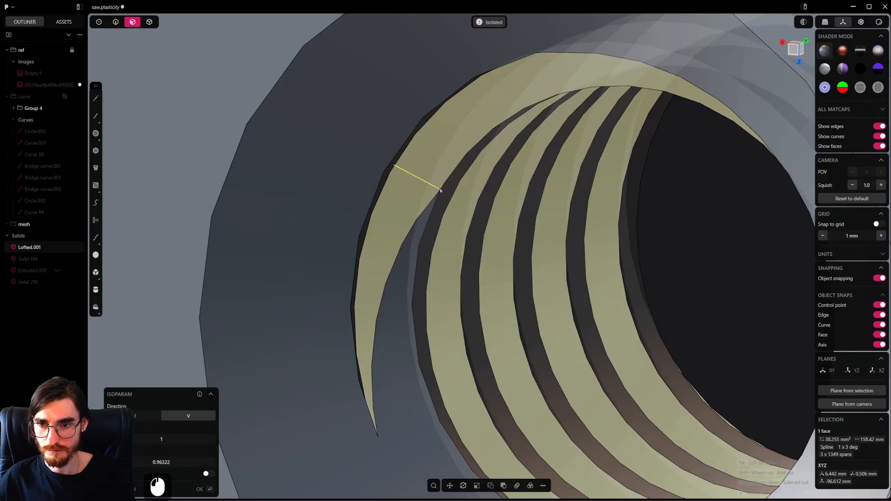
left_click(440, 190)
Step: Push the split-off tapered tip of this thread end towards the chamfer surface
left_click(419, 196)
scroll(420, 197, "down", 6)
middle_click_drag(420, 196, 362, 221)
scroll(402, 209, "up", 2)
left_click_drag(362, 222, 358, 230)
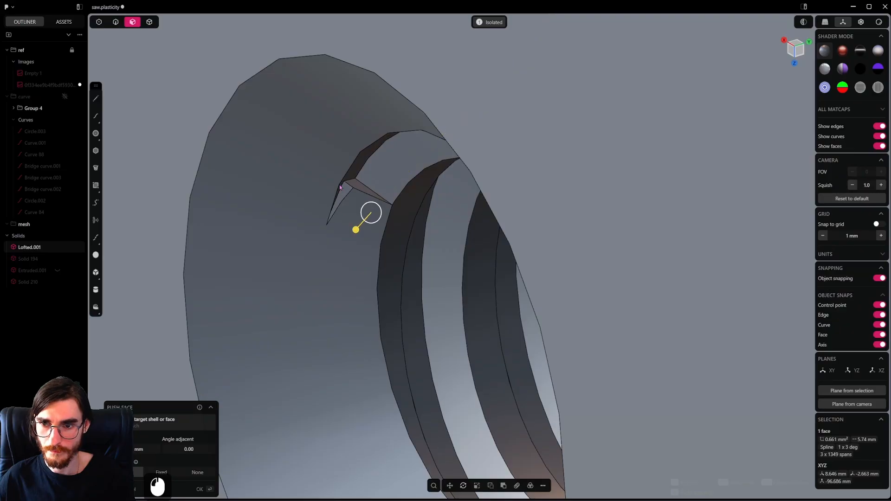
Step: Match the remaining sliver face at this thread end to the surrounding chamfer surface
middle_click_drag(363, 201, 341, 189)
left_click(339, 191)
left_click(343, 191)
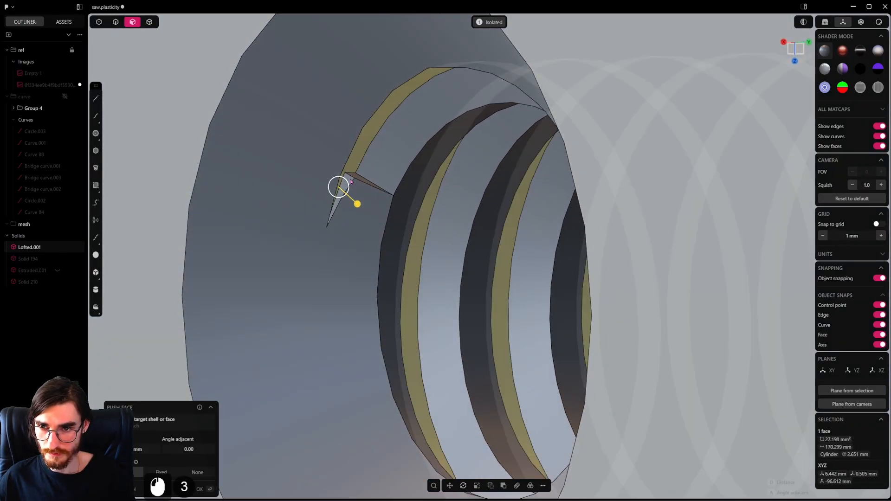
left_click(350, 179)
key("f")
left_click(448, 211)
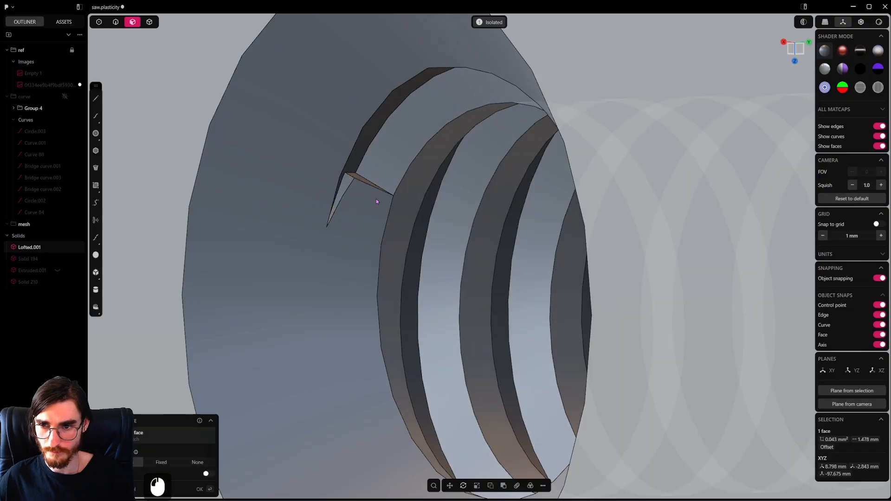
left_click(344, 219)
right_click(345, 219)
scroll(344, 219, "down", 7)
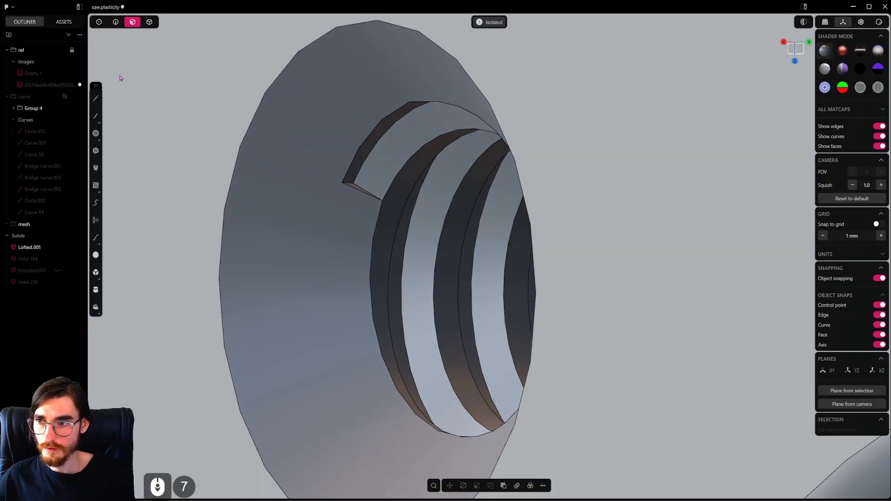
Step: Fillet the short corner edge of this second thread end into a rounded run-out
key("2")
left_click(354, 184)
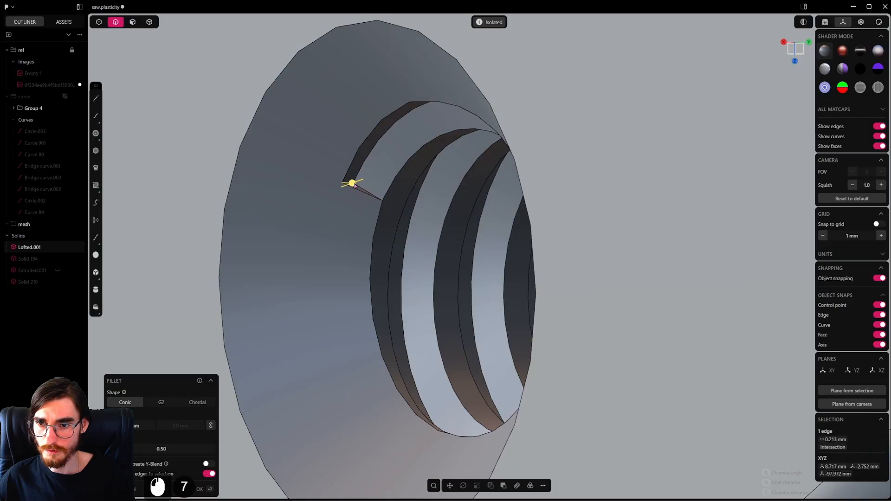
left_click_drag(354, 185, 390, 174)
right_click(348, 190)
middle_click_drag(347, 190, 431, 153)
scroll(431, 155, "down", 11)
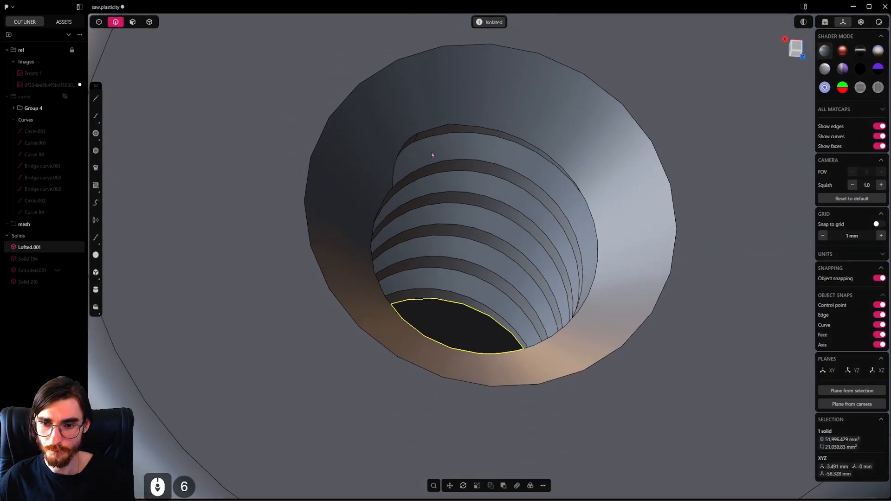
middle_click_drag(422, 183, 352, 192)
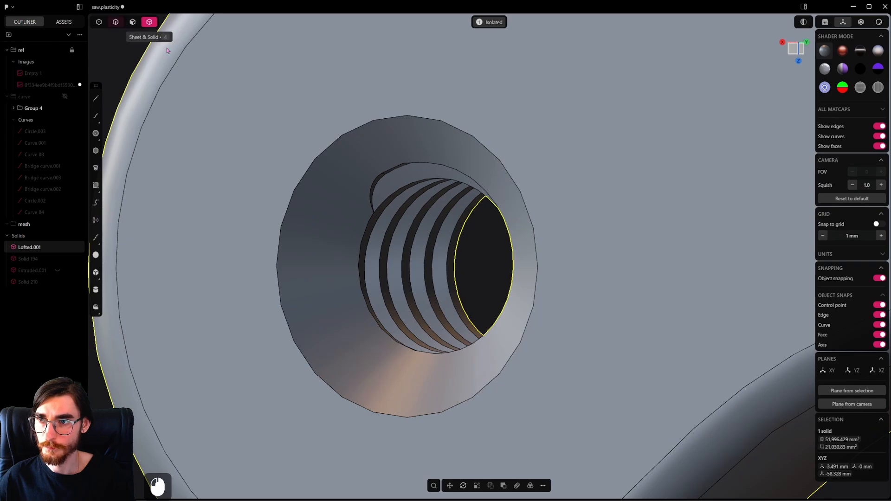
Step: Leave the isolated view so all saw parts are shown again, and clear the selection
key("alt+h")
left_click(505, 27)
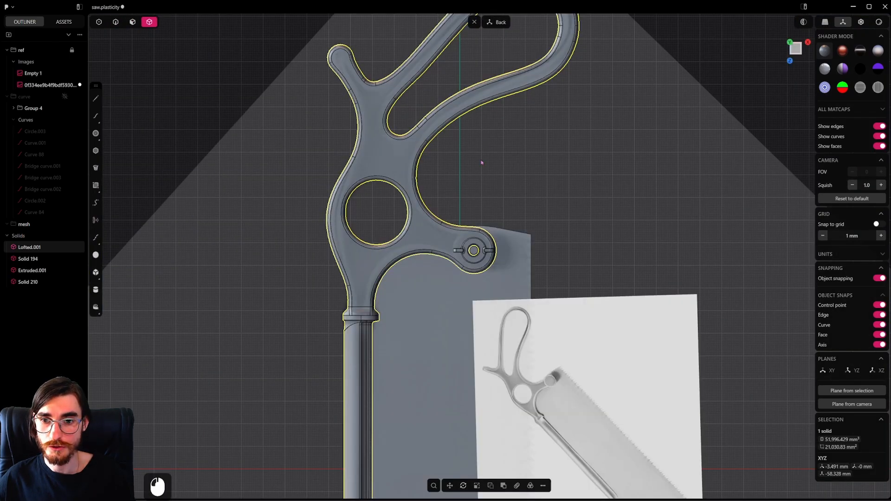
scroll(477, 232, "up", 15)
mouse_move(477, 233)
middle_mouse_down()
mouse_move(376, 257)
mouse_move(249, 247)
mouse_move(463, 133)
mouse_move(460, 236)
middle_mouse_up()
middle_click_drag(459, 237, 520, 321, "alt")
scroll(586, 270, "down", 6)
middle_click_drag(501, 287, 562, 295, "alt")
left_click(585, 270)
scroll(511, 232, "down", 4)
middle_click_drag(510, 231, 279, 241)
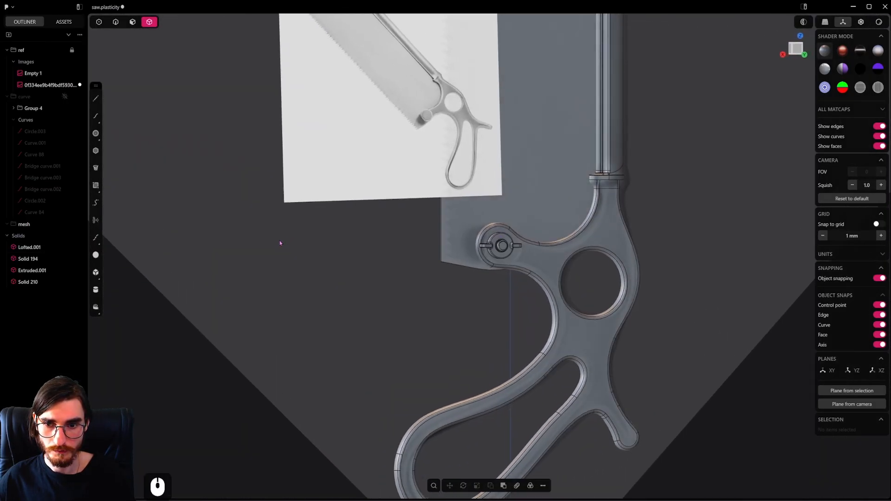
Step: Rotate the wing nut around the screw axis in the back view
scroll(501, 239, "up", 6)
left_click(493, 235)
middle_click_drag(493, 235, 513, 241, "alt")
scroll(514, 240, "up", 12)
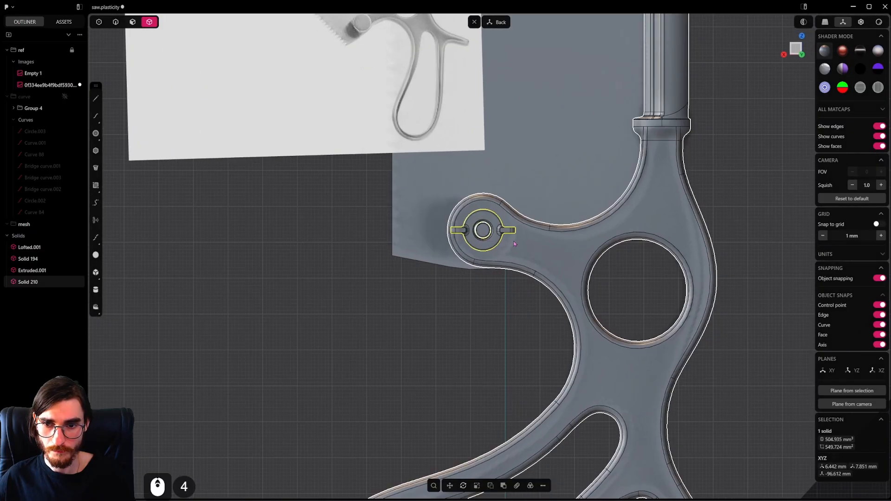
key("r")
left_click(533, 219)
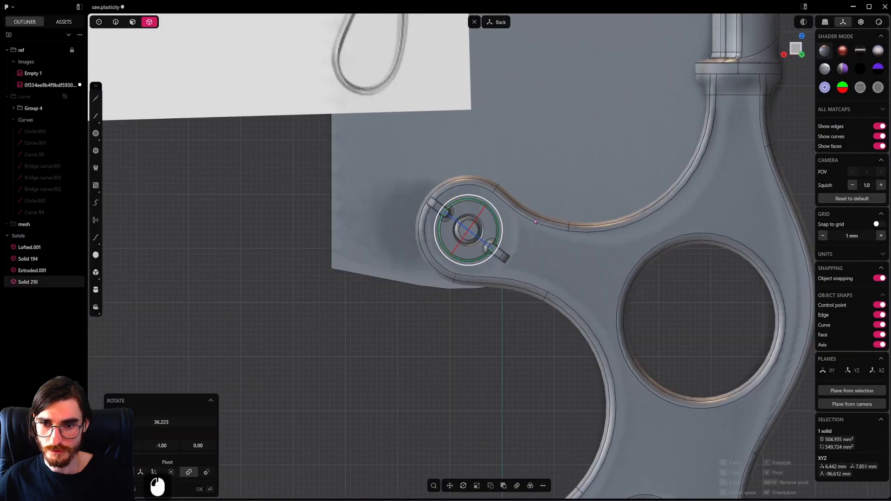
Step: Add the screw to the selection and rotate it together with the wing nut to a steep diagonal wing position
left_click(555, 215, "shift")
key("r")
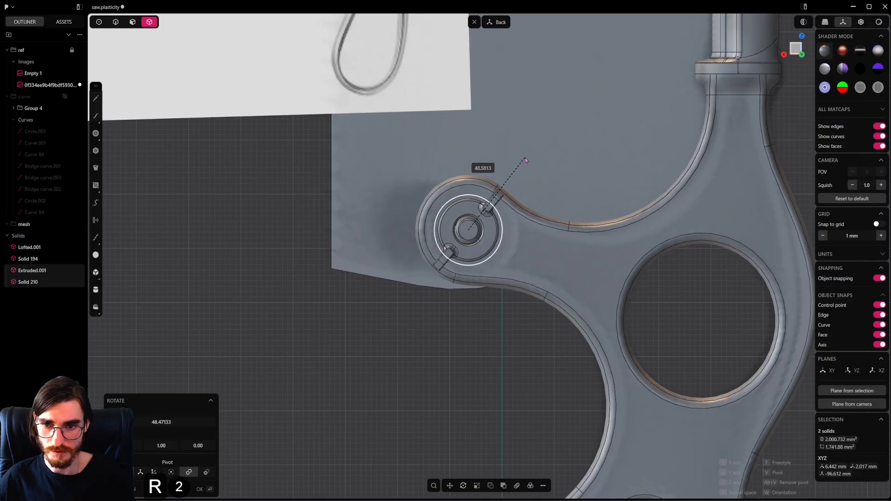
left_click(527, 258)
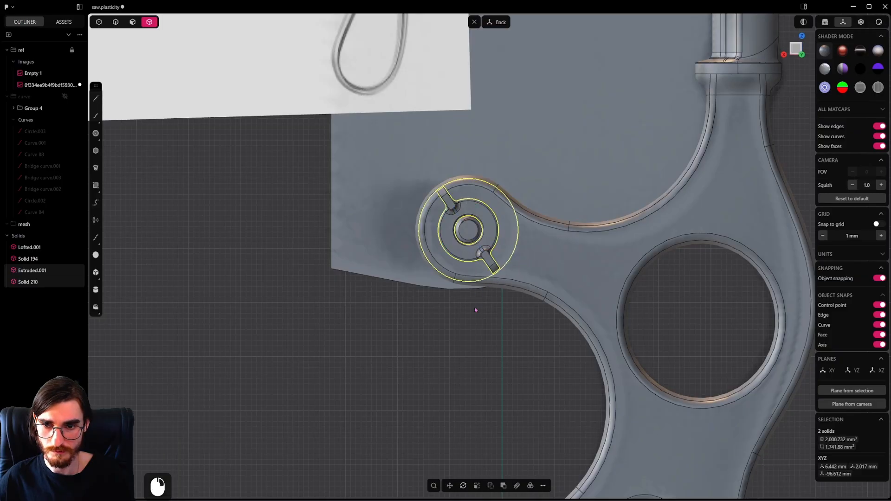
Step: Push both flat faces of the saw blade inward together, thinning it to about 0.69 mm
middle_click_drag(475, 307, 576, 294)
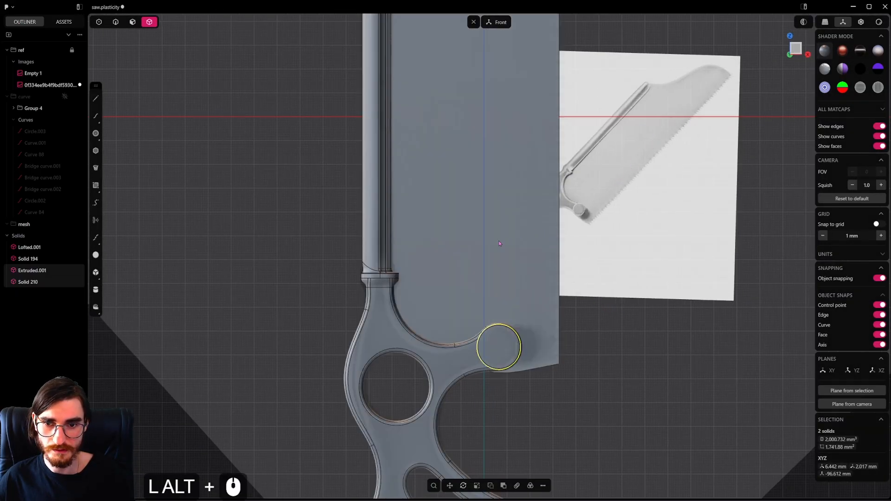
middle_click_drag(500, 244, 546, 345, "alt")
left_click(486, 287)
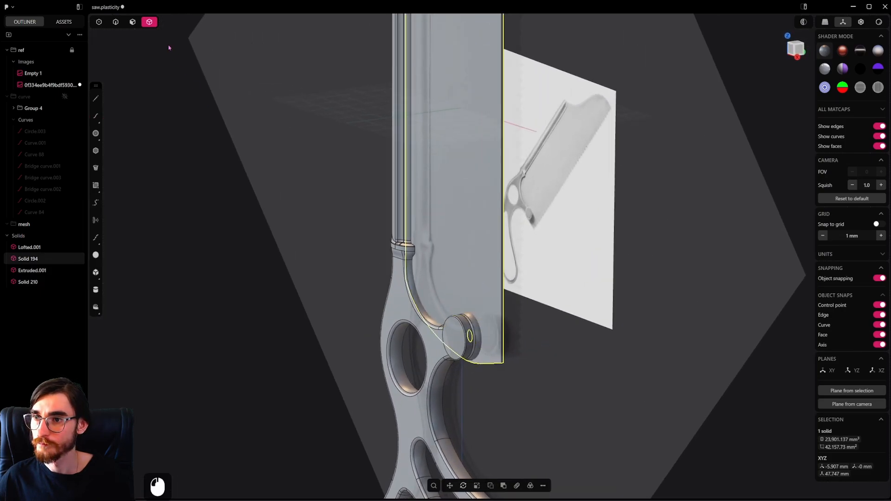
left_click(137, 27)
left_click(489, 242)
scroll(490, 242, "up", 3)
middle_click_drag(556, 246, 489, 261)
scroll(490, 263, "up", 3)
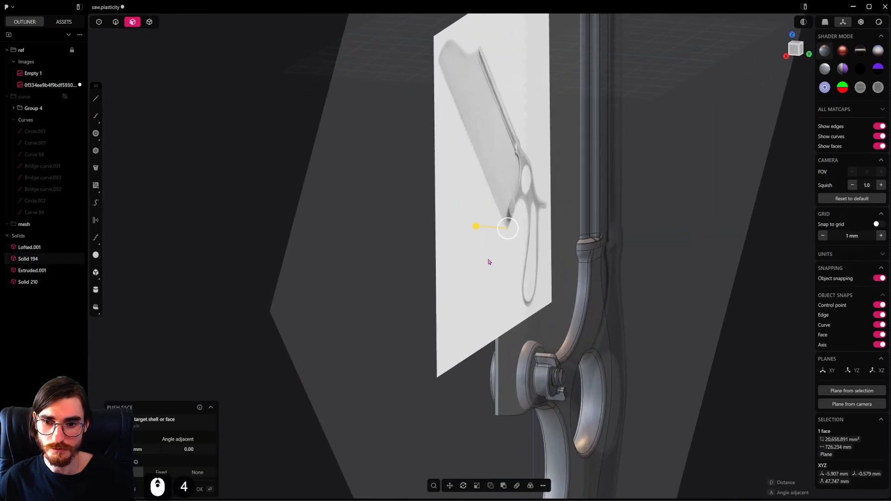
left_click(517, 362, "shift")
scroll(525, 362, "up", 15)
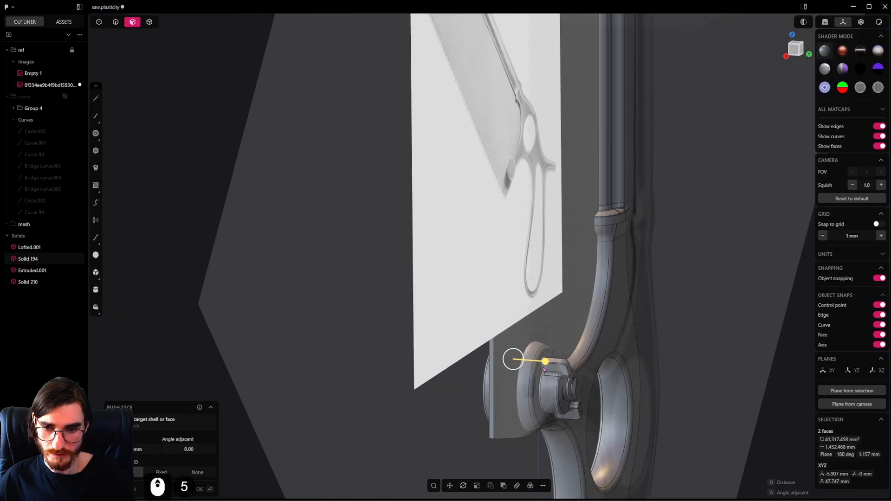
left_click_drag(530, 360, 516, 364)
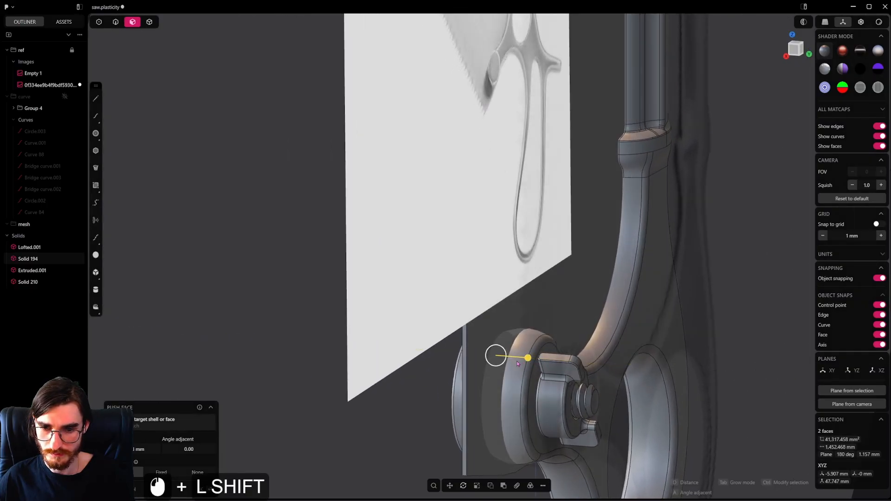
middle_click_drag(474, 409, 501, 394)
middle_click_drag(501, 395, 541, 287, "shift")
scroll(466, 319, "up", 4)
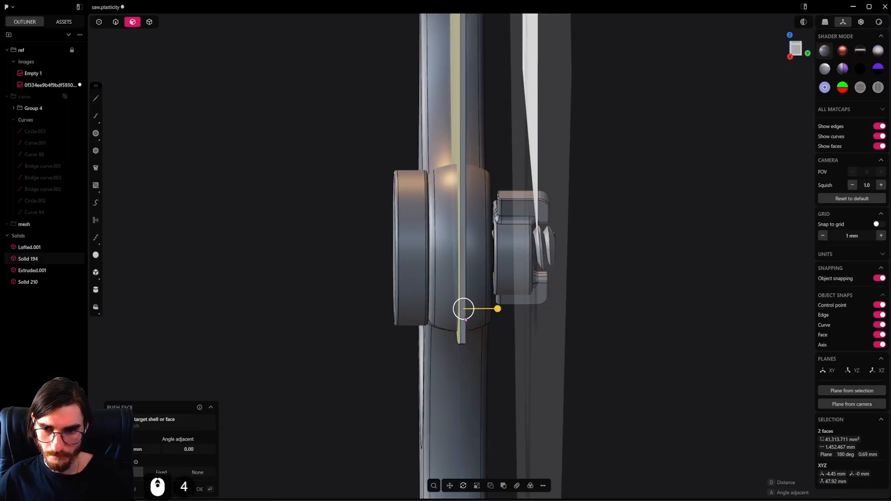
middle_click_drag(462, 338, 480, 354, "alt")
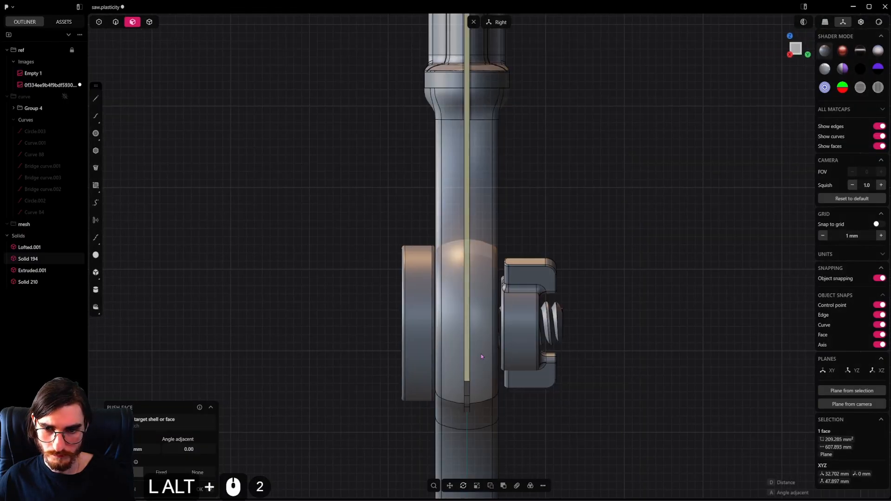
scroll(480, 354, "up", 7)
scroll(471, 373, "up", 4)
double_click(99, 109)
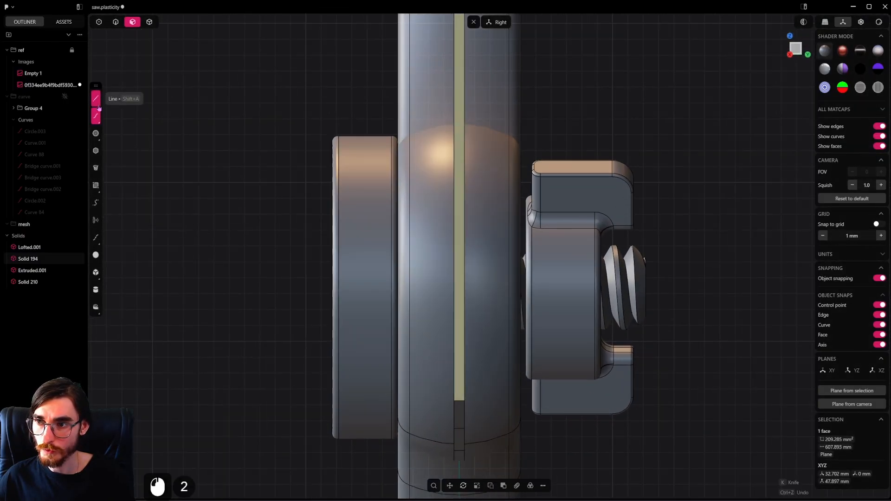
left_click(454, 402)
key("Escape")
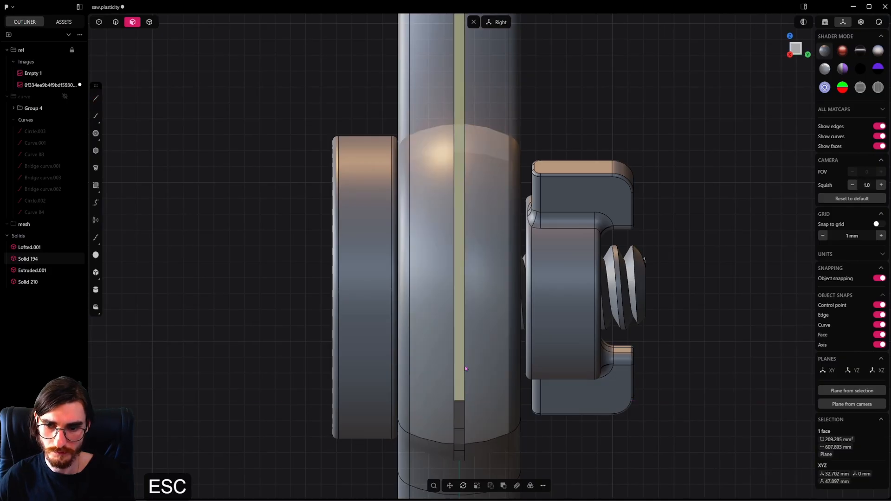
Step: Examine the thinned blade from the pivot knob up to its tip
scroll(462, 362, "down", 3)
middle_click_drag(453, 346, 527, 356)
key("d")
scroll(504, 261, "down", 20)
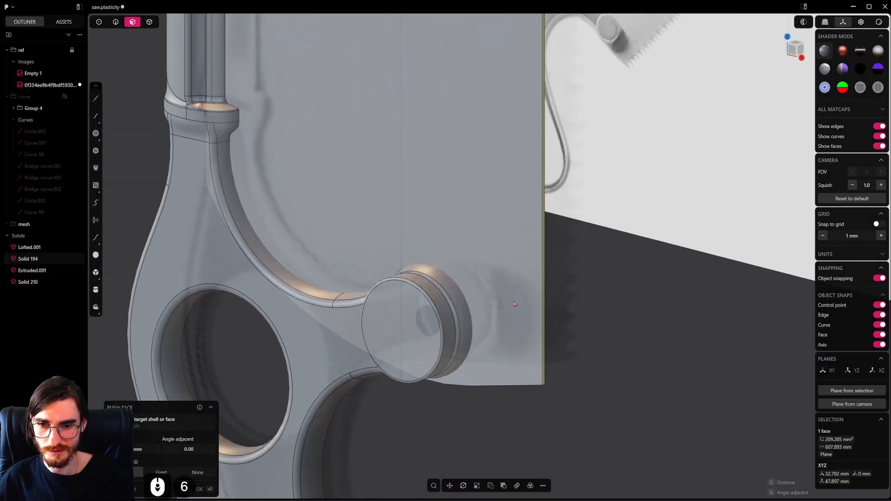
middle_click_drag(501, 190, 503, 337, "shift")
scroll(503, 338, "down", 6)
middle_click_drag(492, 197, 592, 220)
key("Escape")
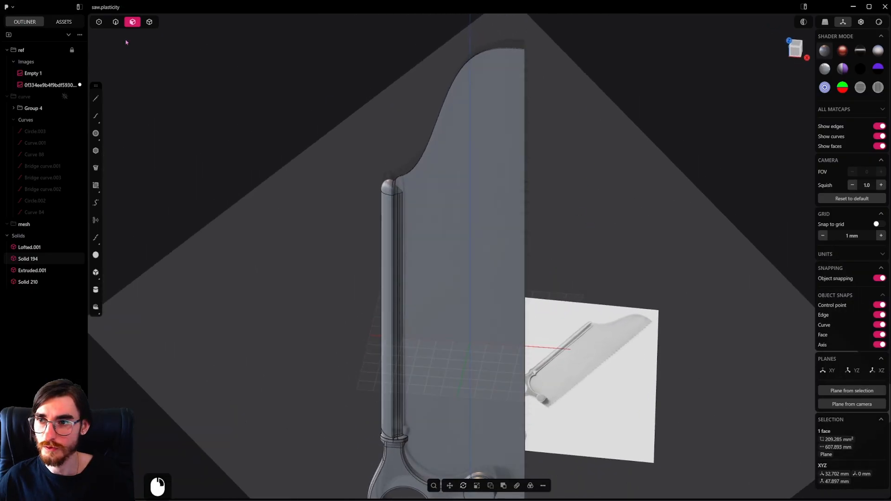
Step: Subtract the blade from the saw body with a Boolean difference, keeping the blade as a separate solid
left_click(500, 269)
middle_click_drag(499, 269, 475, 371, "alt")
middle_click_drag(476, 380, 489, 246, "shift")
scroll(489, 247, "down", 4)
scroll(489, 246, "up", 1)
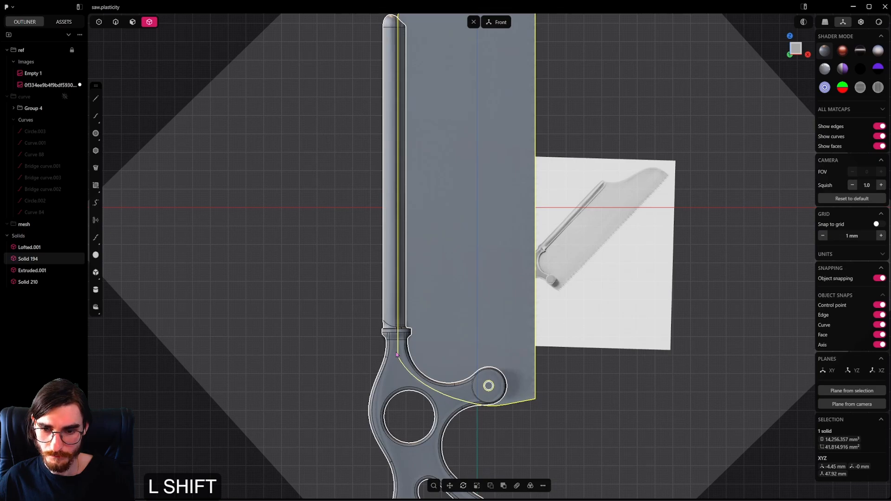
left_click(454, 354, "shift")
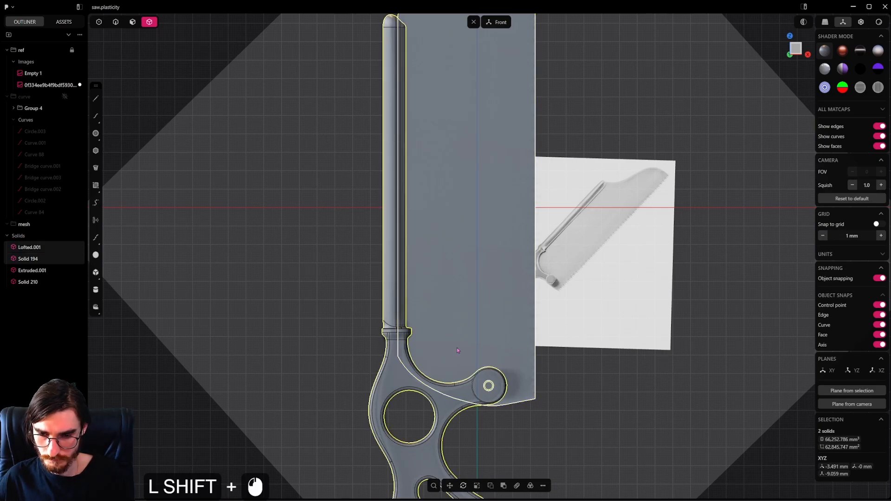
left_click(370, 364)
left_click(391, 364)
left_click(448, 330, "shift")
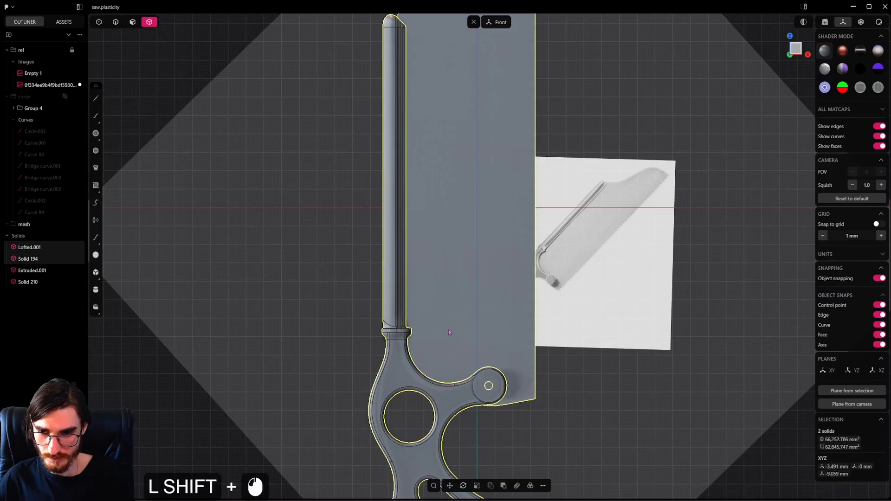
key("q")
key("t")
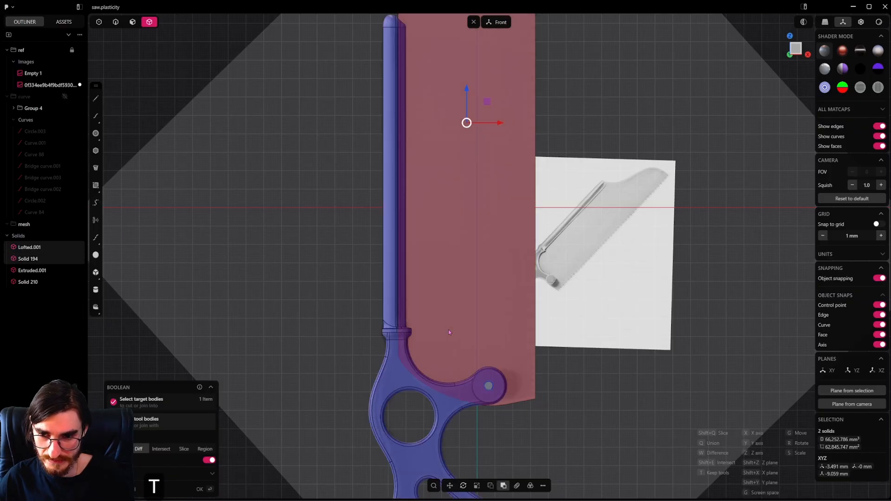
left_click(448, 329)
Step: Hide the blade to expose the slot cut into the saw body, and select the body
middle_click_drag(473, 270, 451, 353)
key("h")
scroll(421, 328, "up", 19)
left_click(429, 337)
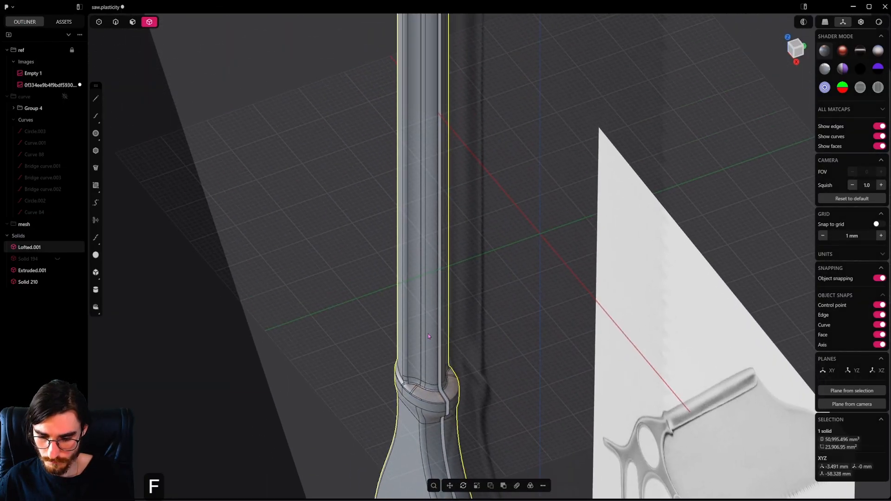
Step: Hide the blade at the tip of the saw's shaft to expose the end of its slot
key("f")
left_click(490, 360)
middle_click_drag(439, 114, 466, 413, "shift")
scroll(464, 408, "up", 4)
middle_click_drag(468, 176, 445, 214)
scroll(470, 206, "up", 6)
scroll(470, 206, "up", 11)
left_click(562, 343)
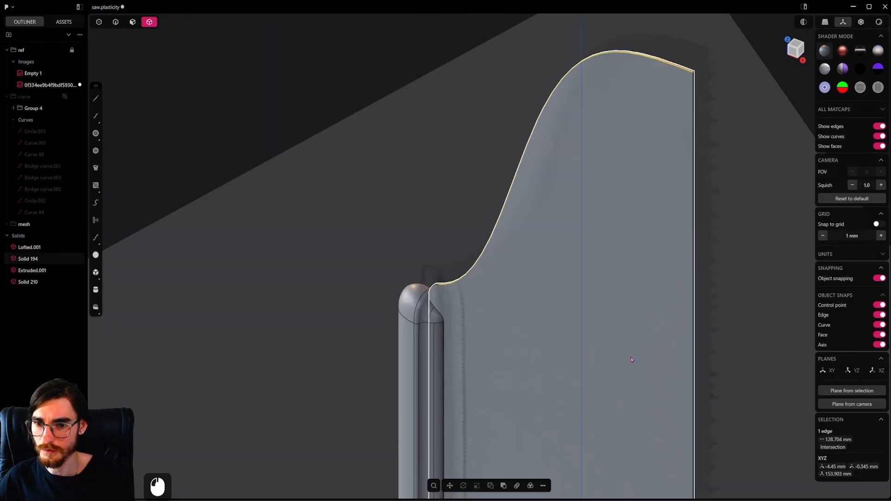
scroll(553, 342, "up", 5)
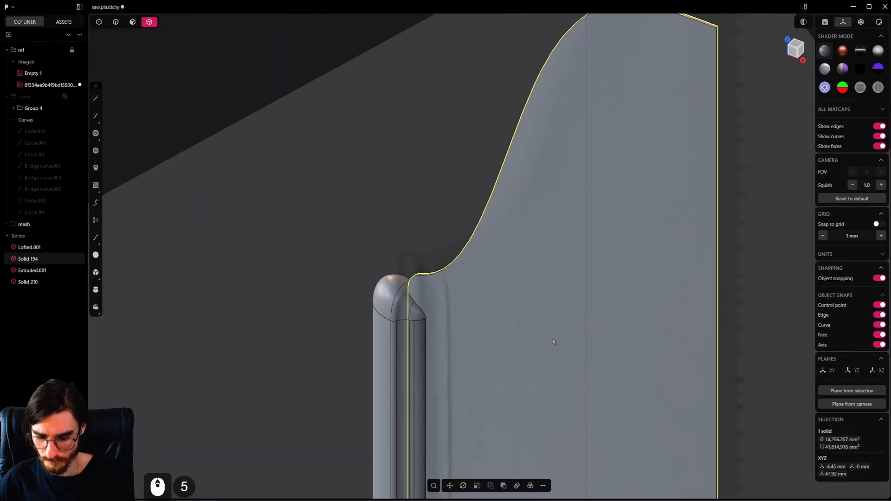
key("h")
scroll(417, 297, "up", 20)
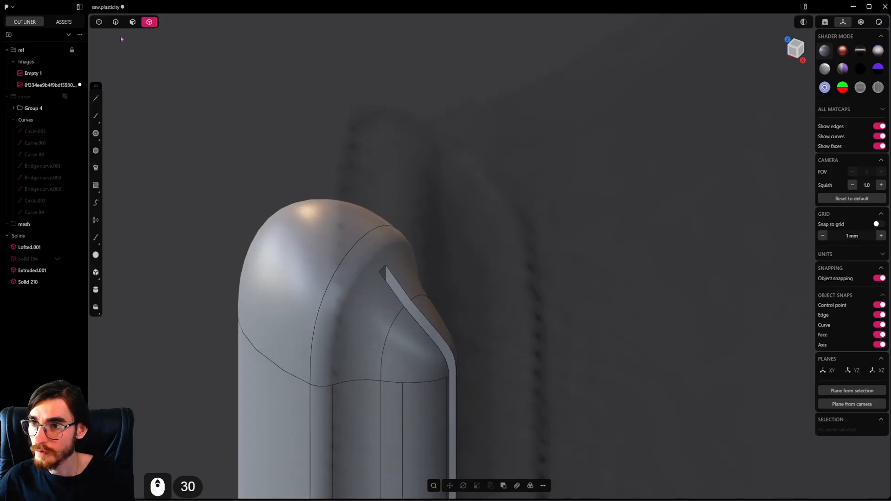
Step: Fillet the two long inner corner edges of the blade slot at the shaft's tip to round the slot's end
middle_click_drag(325, 278, 342, 314)
left_click(419, 298)
key("f")
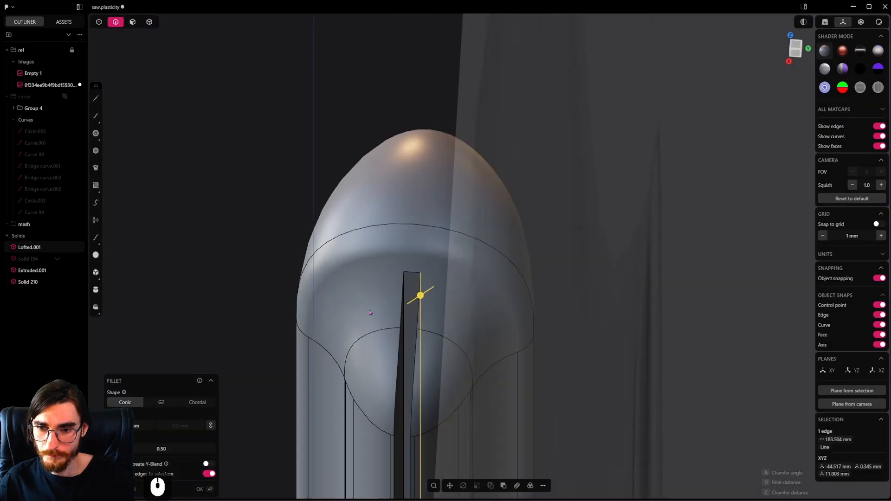
left_click_drag(406, 307, 416, 327, "shift")
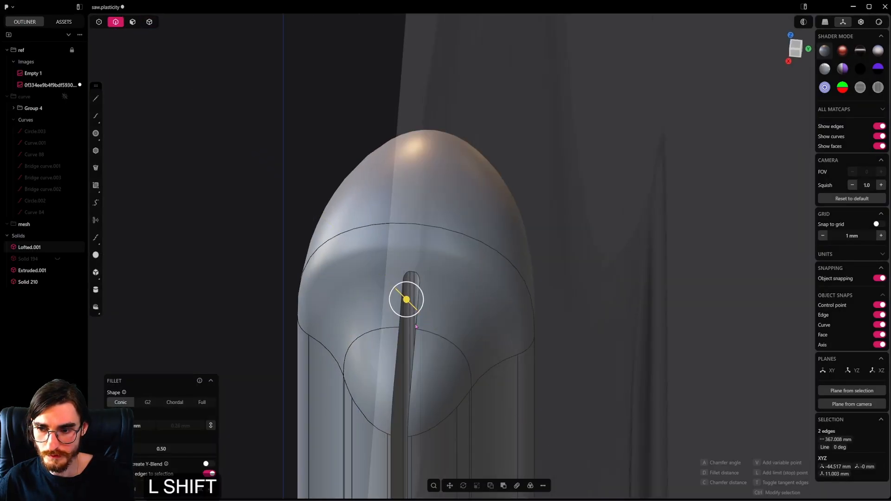
left_click(403, 359, "shift")
Step: Try to chamfer both circular slot edges around the pivot boss by about 0.14 mm
scroll(451, 338, "down", 20, "shift")
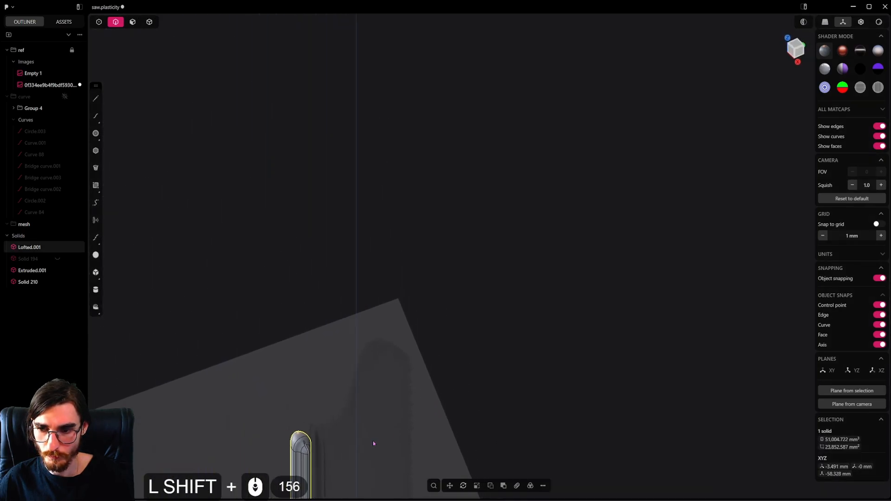
scroll(374, 444, "up", 15, "shift")
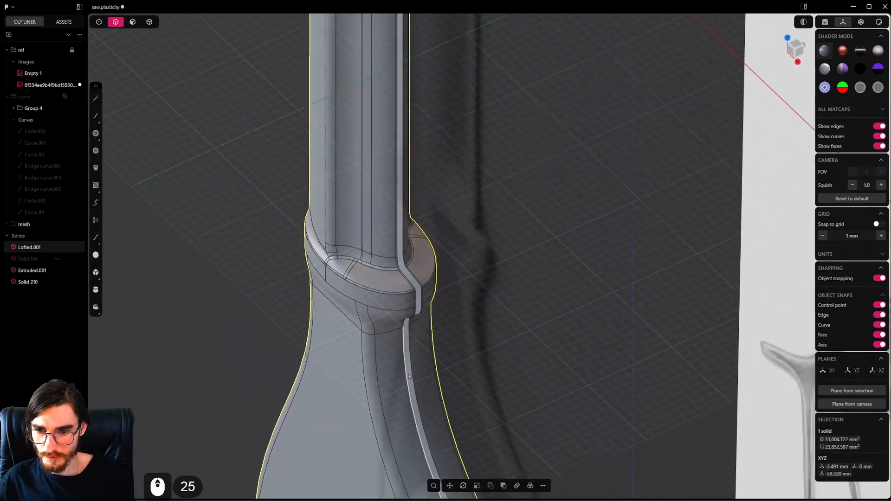
middle_click_drag(409, 377, 420, 84)
scroll(441, 255, "down", 4, "shift")
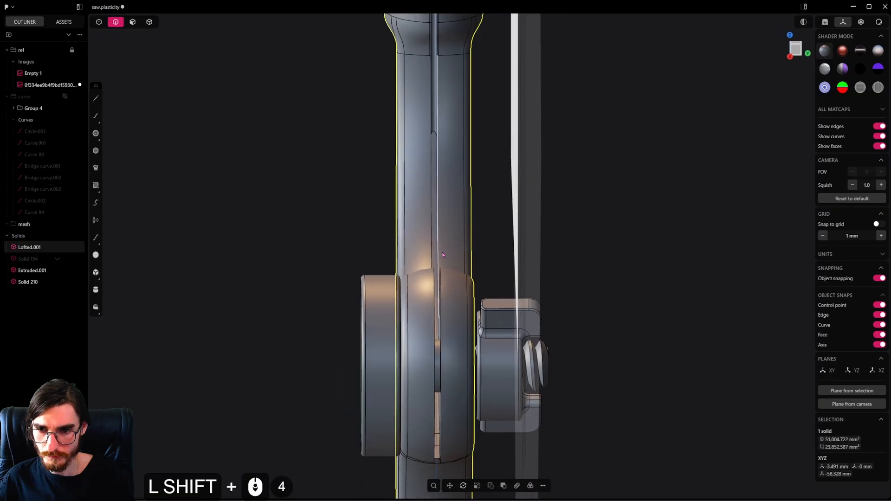
middle_click_drag(443, 324, 466, 305, "shift")
scroll(447, 263, "down", 1)
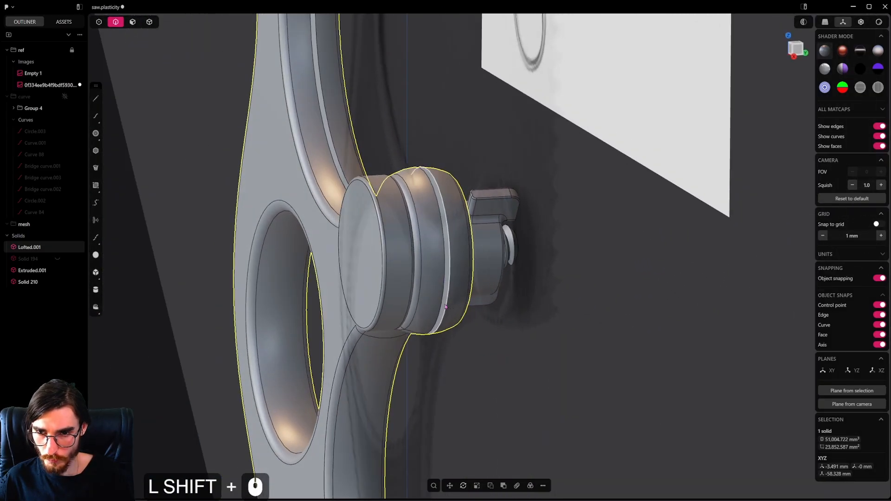
left_click(445, 307, "shift")
key("f")
left_click(443, 286)
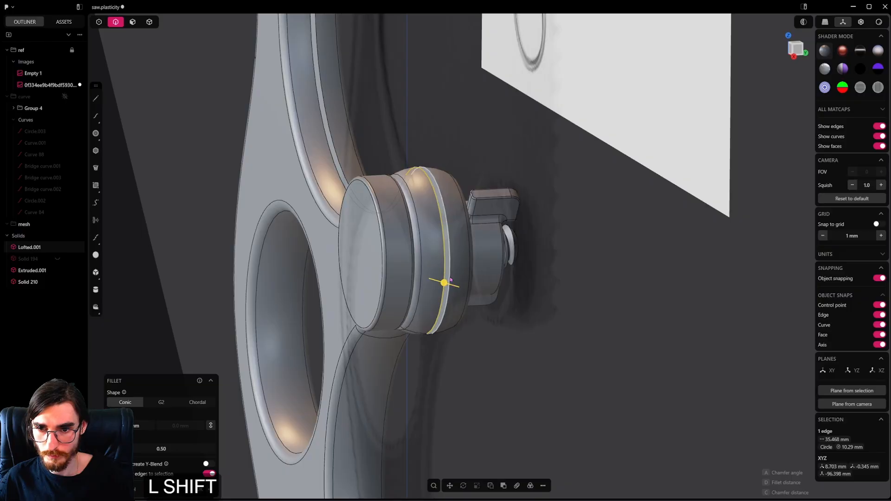
left_click_drag(450, 270, 451, 270)
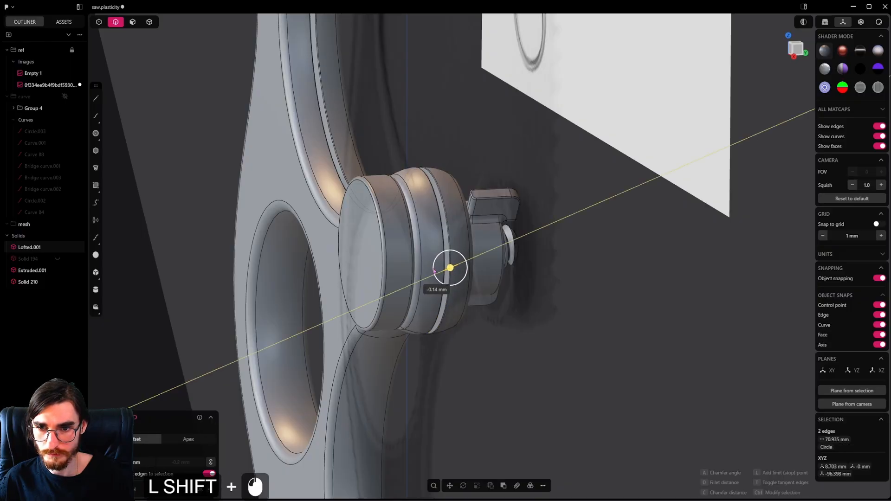
key("ctrl+z")
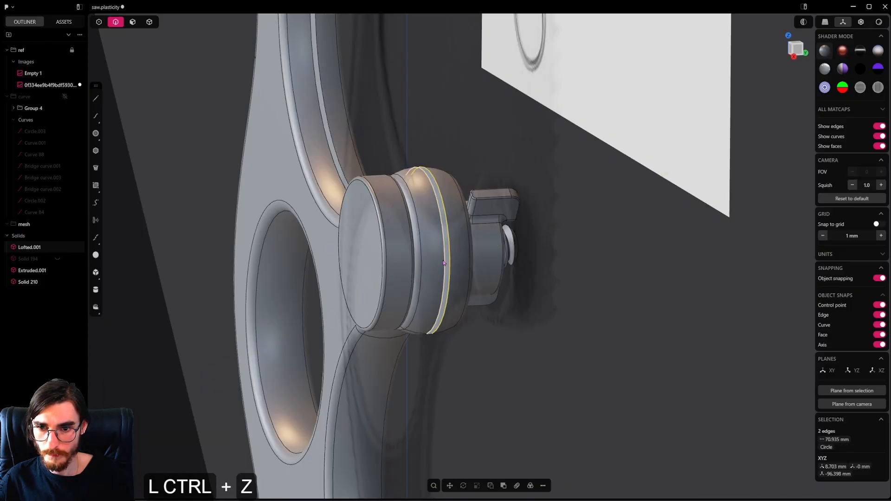
Step: Try to fillet a single circular slot edge on the pivot boss
left_click(444, 262)
scroll(441, 271, "up", 5)
left_click_drag(444, 263, 450, 263)
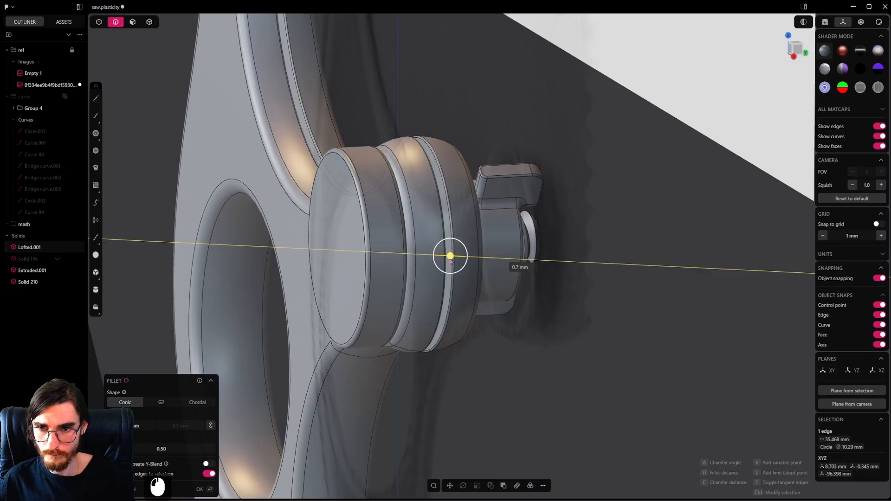
middle_click_drag(424, 303, 433, 418)
key("ctrl+z")
Step: Fillet the two inner corner edges at the slot's lower end beneath the pivot boss by about 0.24 mm
scroll(420, 321, "up", 5)
scroll(428, 326, "up", 10)
middle_click_drag(433, 419, 434, 337, "shift")
left_click(439, 347)
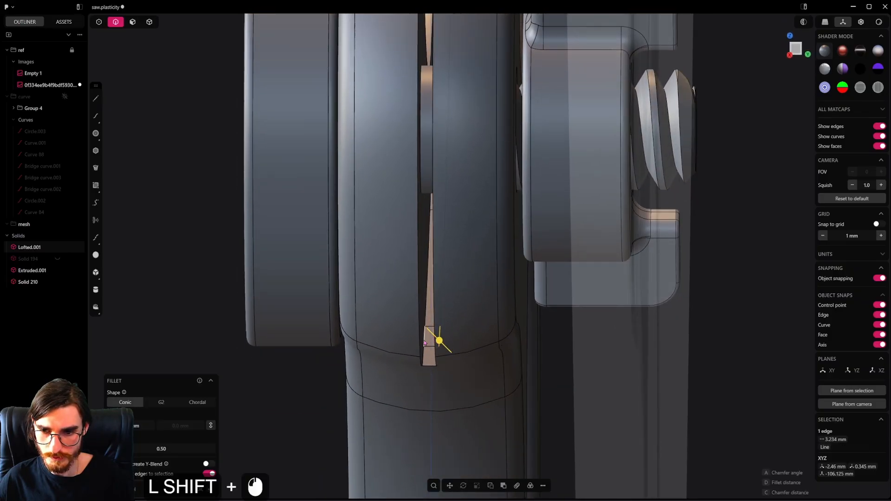
left_click_drag(426, 342, 472, 324, "shift")
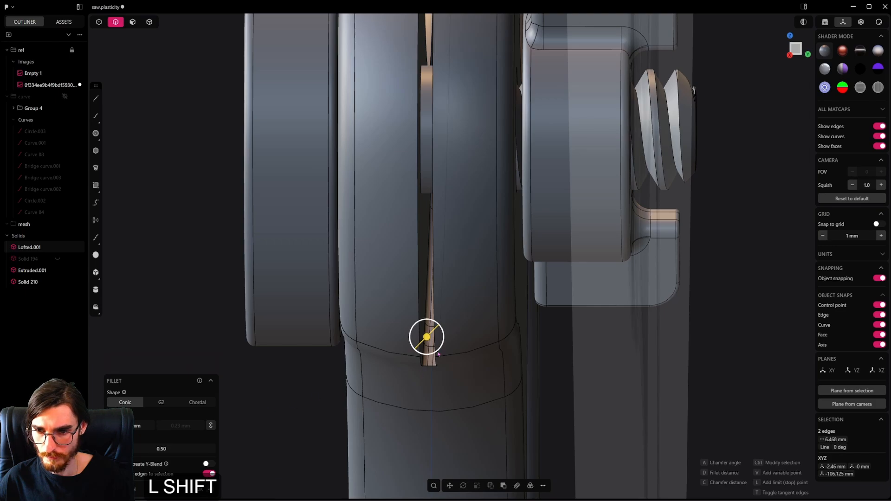
middle_click_drag(438, 354, 424, 398, "shift")
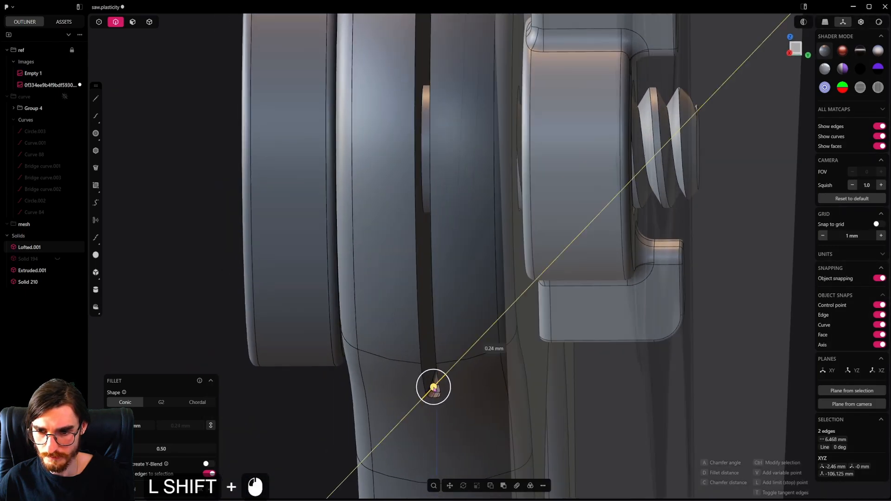
left_click(433, 326)
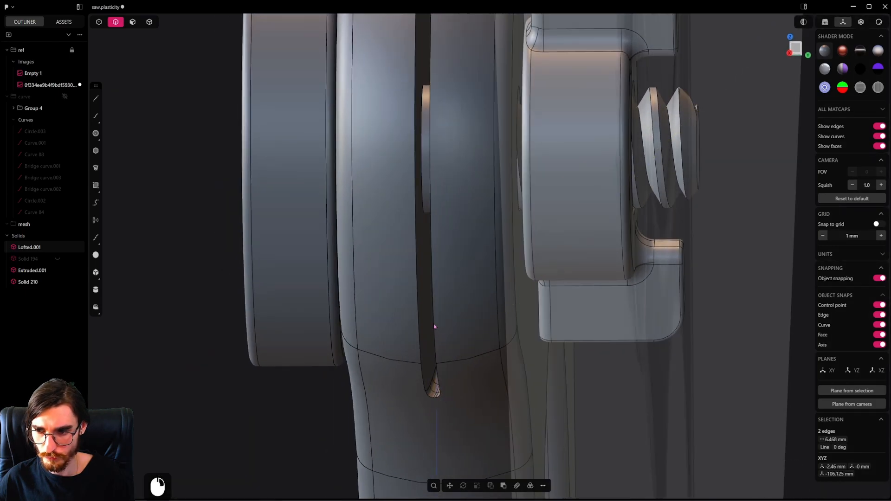
Step: Fillet both circular rim edges of the slot around the pivot boss, and save the file
left_click(434, 318)
left_click(419, 326, "shift")
left_click_drag(419, 326, 383, 330, "shift")
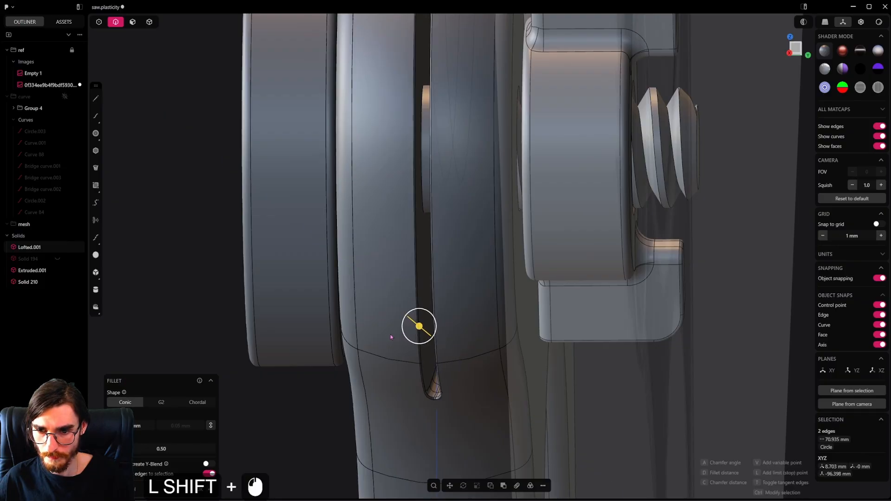
scroll(435, 184, "down", 5)
middle_click_drag(435, 185, 453, 247, "shift")
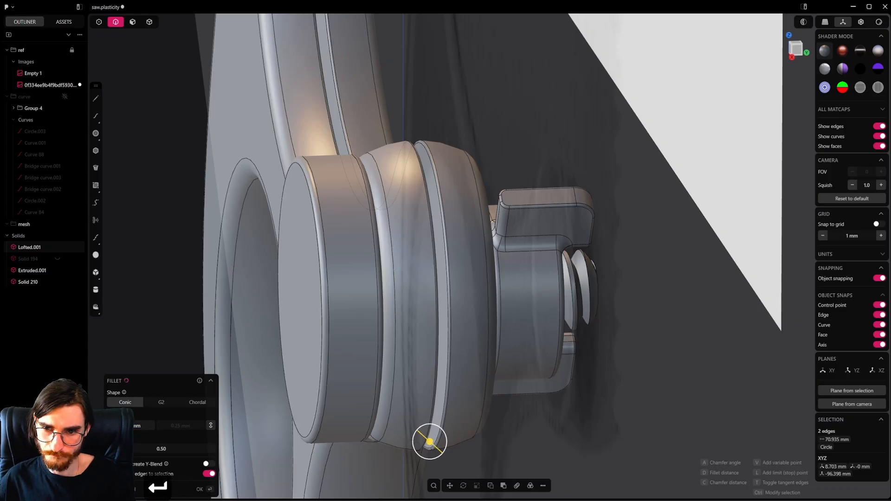
scroll(472, 275, "down", 4)
middle_click_drag(472, 275, 464, 302)
right_click(466, 266)
scroll(466, 266, "down", 3)
middle_click_drag(464, 301, 515, 403, "shift")
key("ctrl+s")
Step: Examine the rounded lower end of the slot with and without edge display, and the pivot arm from the side
scroll(462, 267, "down", 6)
middle_click_drag(515, 325, 483, 283)
scroll(571, 396, "up", 20)
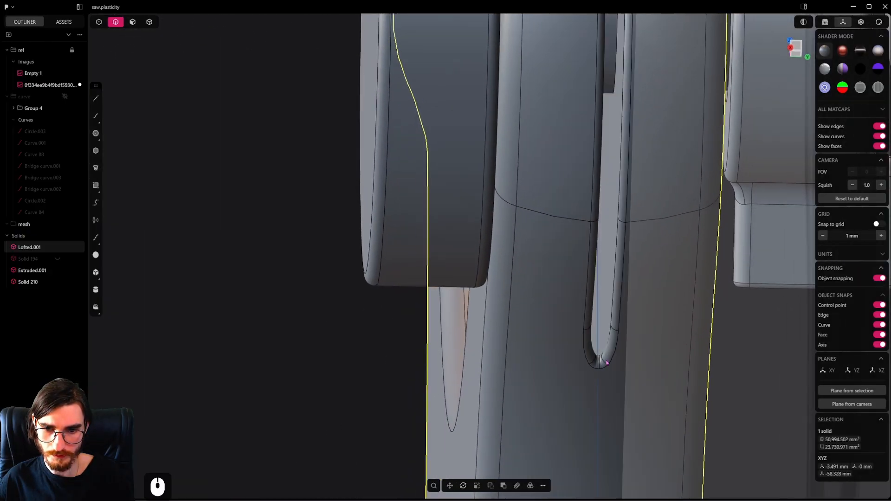
middle_click_drag(607, 363, 599, 368)
key("grave")
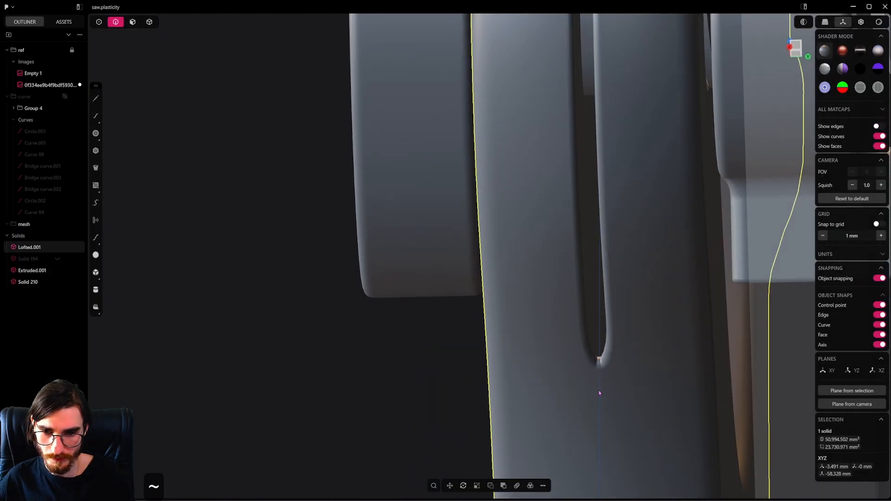
key("grave")
scroll(599, 393, "down", 20)
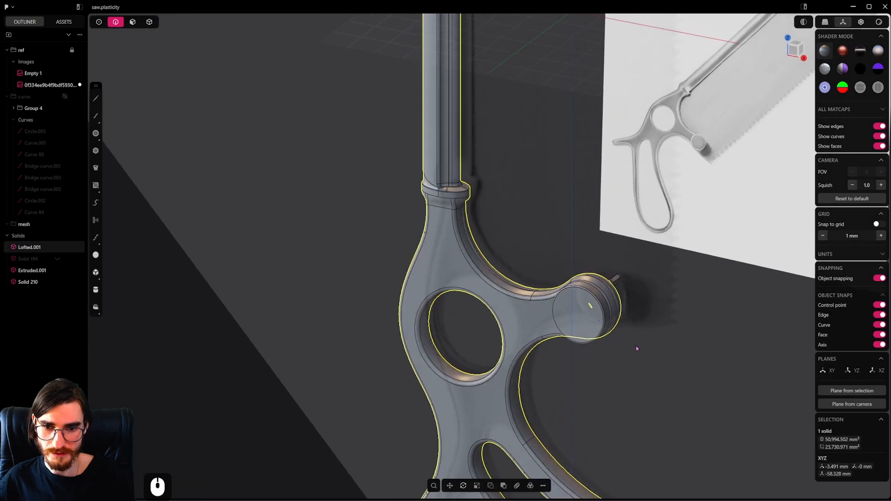
middle_click_drag(637, 348, 658, 316)
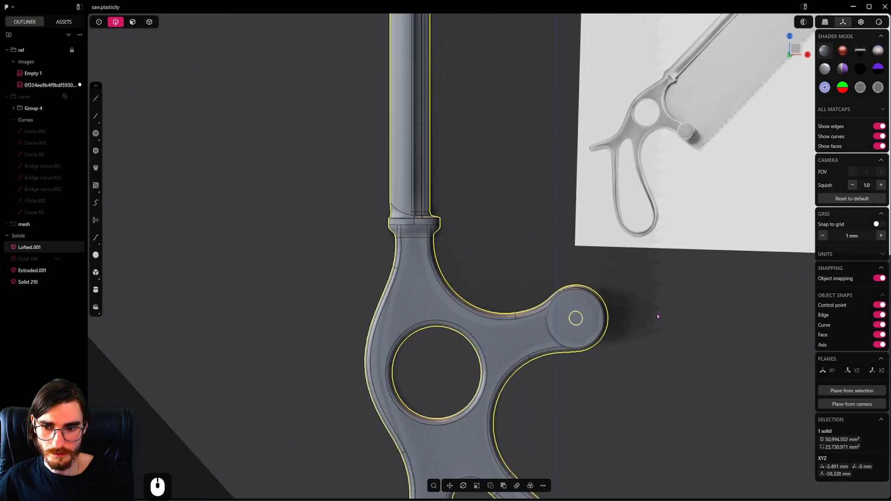
Step: Unhide the blade and isolate it from the other solids
scroll(650, 314, "down", 9)
key("alt+h")
scroll(610, 299, "up", 6)
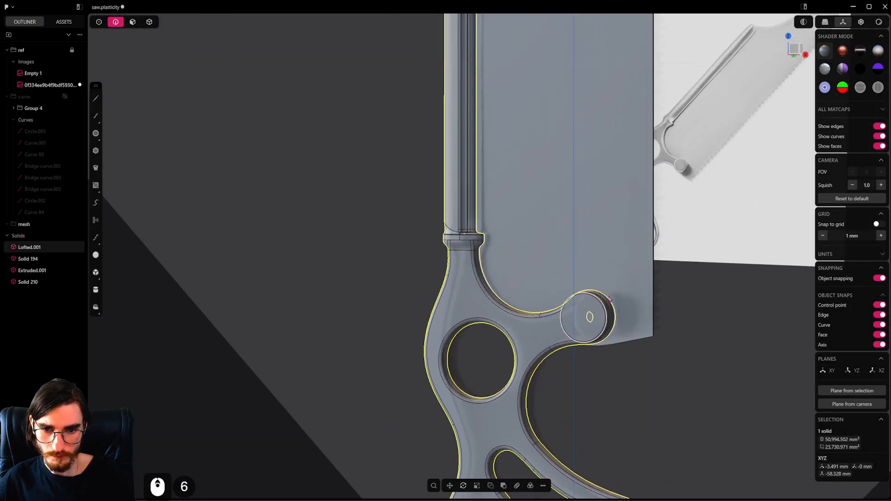
left_click(627, 268)
scroll(627, 269, "up", 5)
left_click(149, 22)
left_click(541, 261)
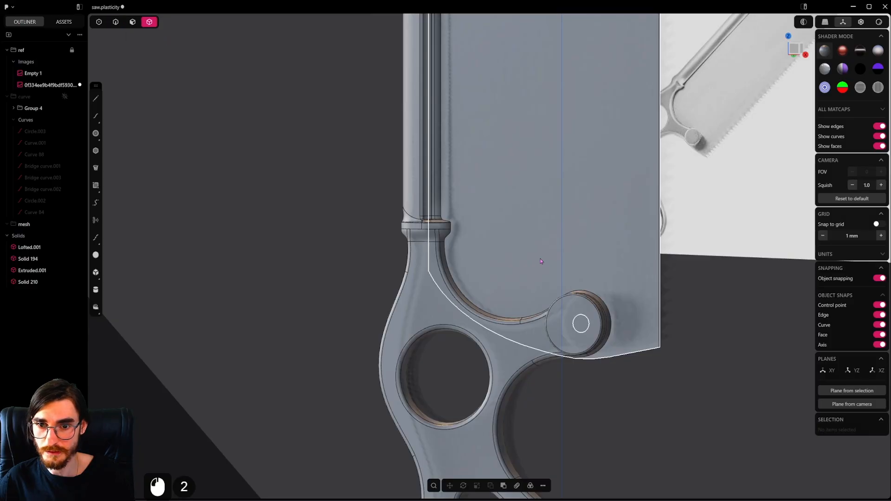
key("slash")
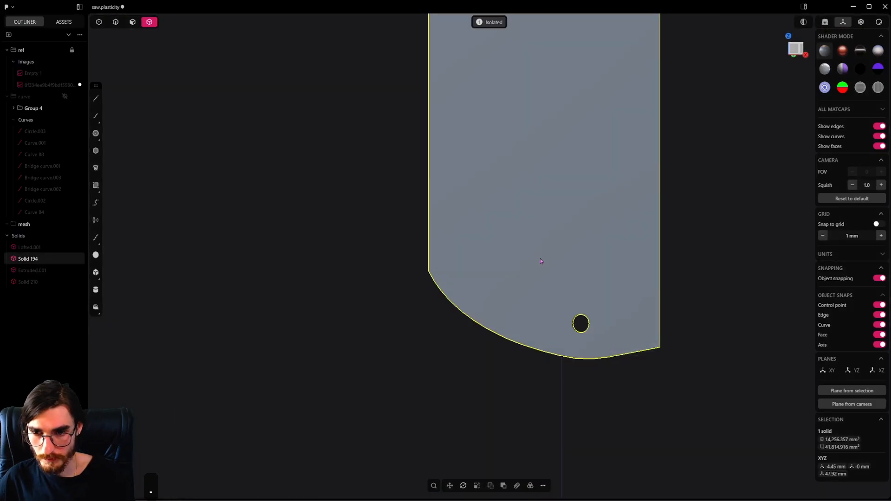
Step: Fillet the blade's corner where the straight back meets the curved lower end, with a radius of about 26 mm
middle_click_drag(313, 201, 270, 340)
left_click(390, 293)
key("b")
left_click_drag(445, 292, 342, 325)
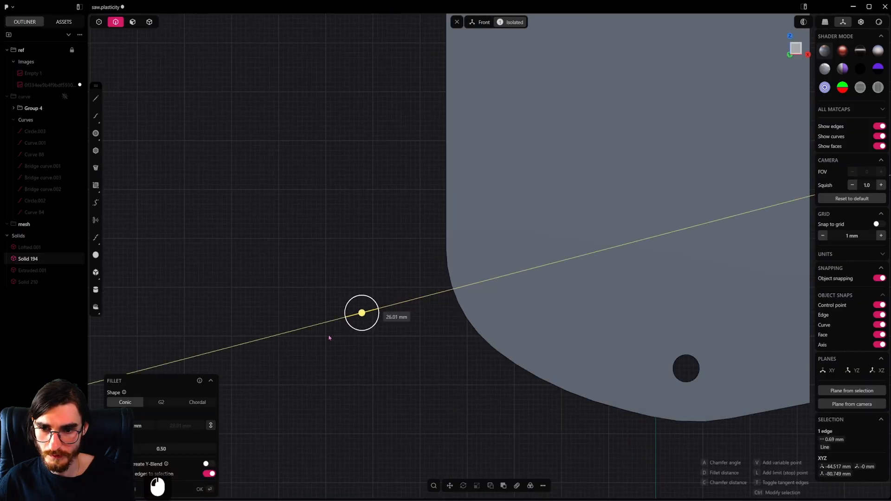
right_click(437, 334)
Step: End the blade's isolation so the saw body and the other parts are displayed again
scroll(481, 302, "down", 14)
middle_click_drag(499, 70, 494, 247, "shift")
scroll(493, 243, "down", 3)
middle_click_drag(505, 307, 553, 142)
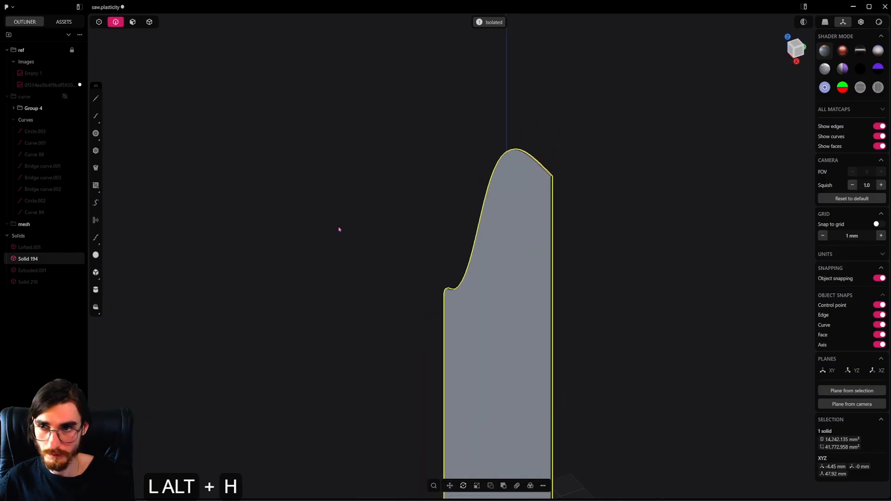
left_click(485, 23)
middle_click_drag(508, 241, 586, 216, "alt")
left_click(150, 23)
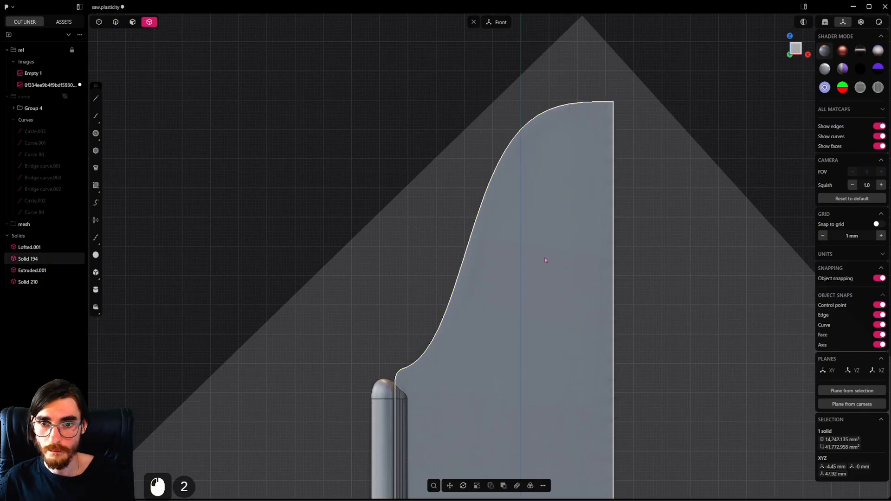
key("g")
left_click(429, 264)
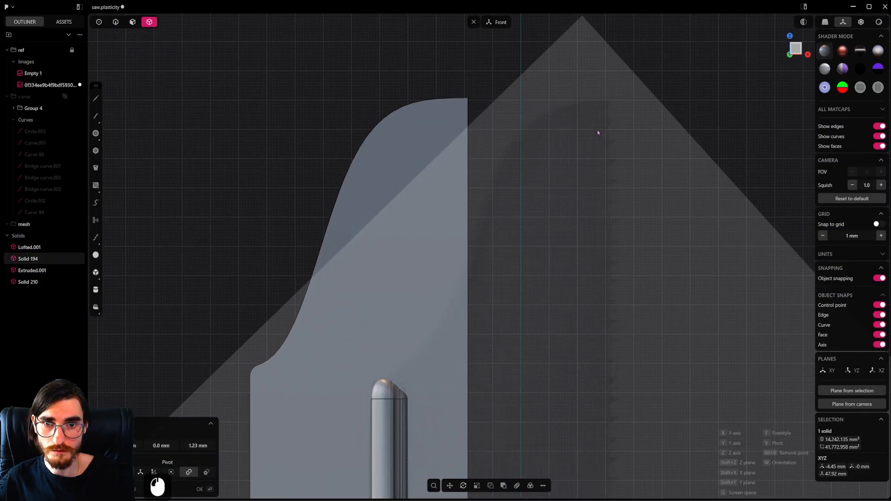
scroll(621, 116, "down", 20)
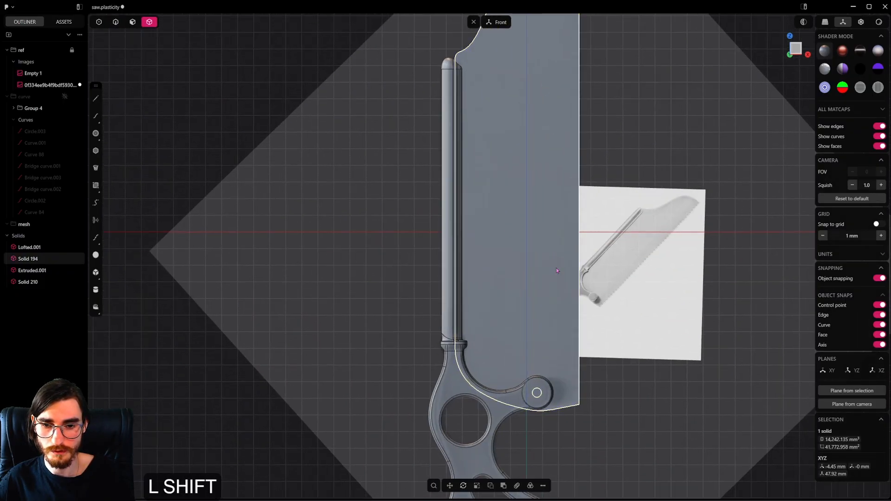
Step: Draw a circle in the back view, centred on the blade's pivot hole and reaching out to the hole's rim
middle_click_drag(556, 268, 559, 178, "shift")
scroll(565, 265, "up", 3)
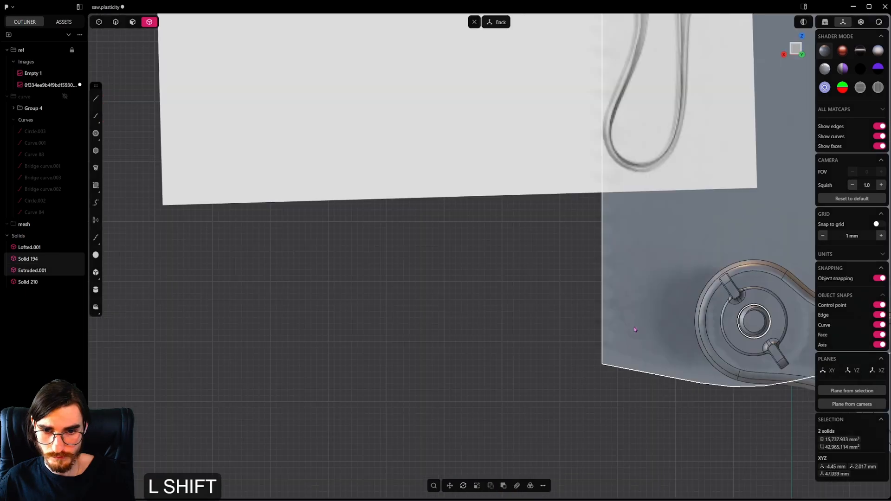
middle_click_drag(765, 332, 602, 300, "shift")
scroll(603, 301, "up", 6)
left_click(667, 185)
middle_click_drag(666, 185, 648, 183, "shift")
scroll(648, 184, "up", 3)
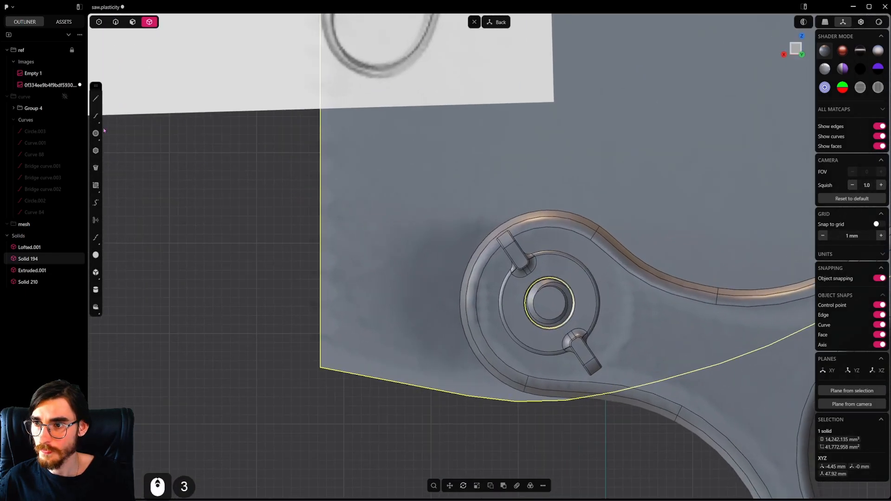
scroll(558, 311, "up", 7)
left_click(562, 305)
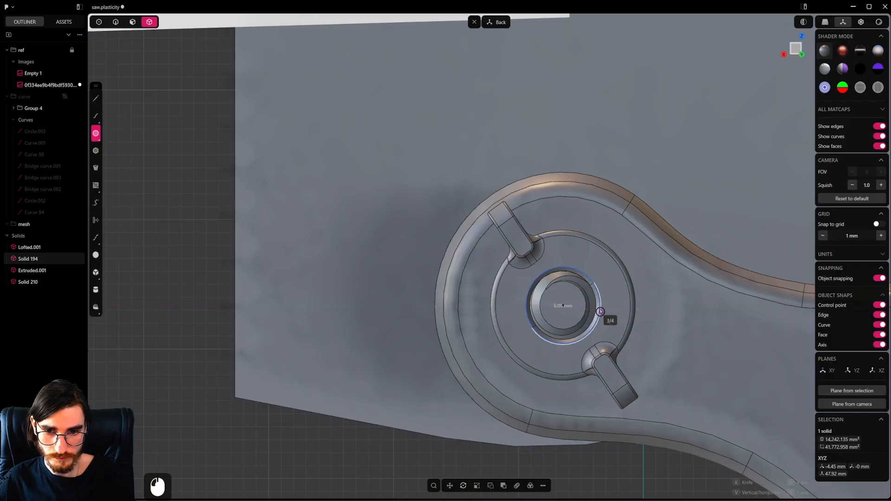
left_click(600, 312)
scroll(562, 308, "down", 9)
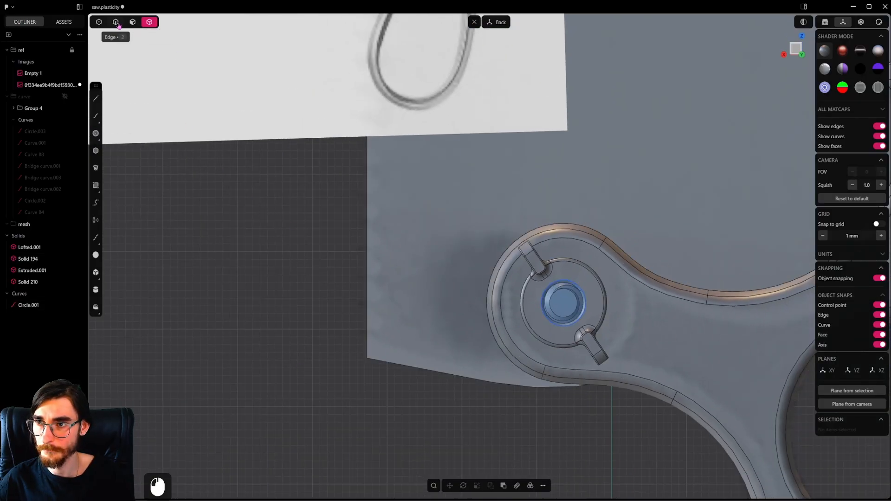
Step: Cut the blade with the circle drawn around its pivot hole, and delete the cut-out piece together with the circle
left_click(574, 285)
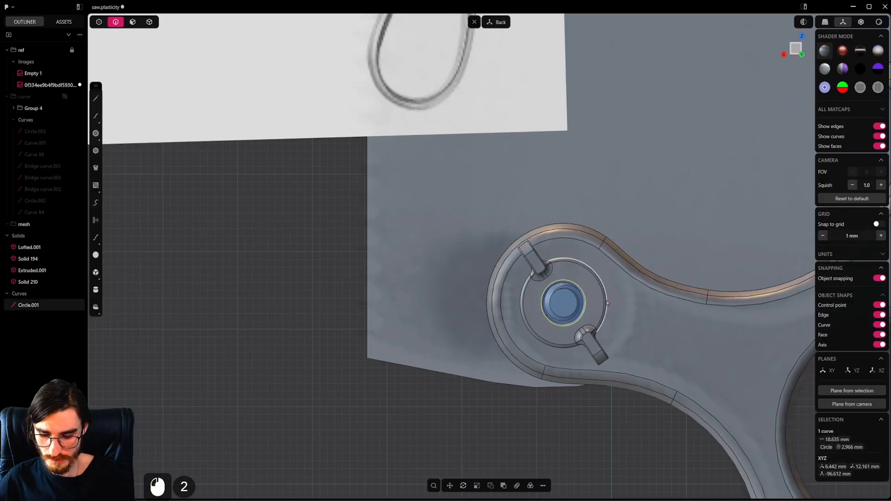
key("c")
left_click(531, 308)
right_click(519, 311)
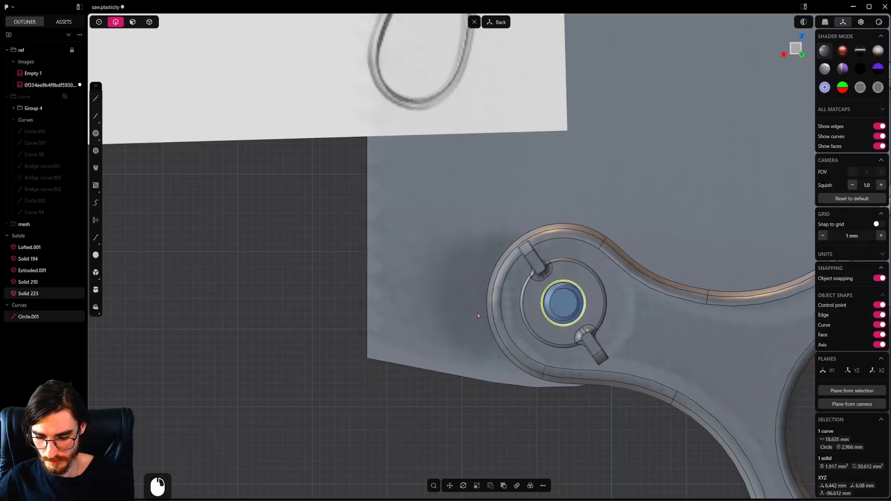
key("x")
Step: Hide the saw body and the round fitting around the pivot, leaving the blade and the threaded pivot screw displayed
left_click(149, 23)
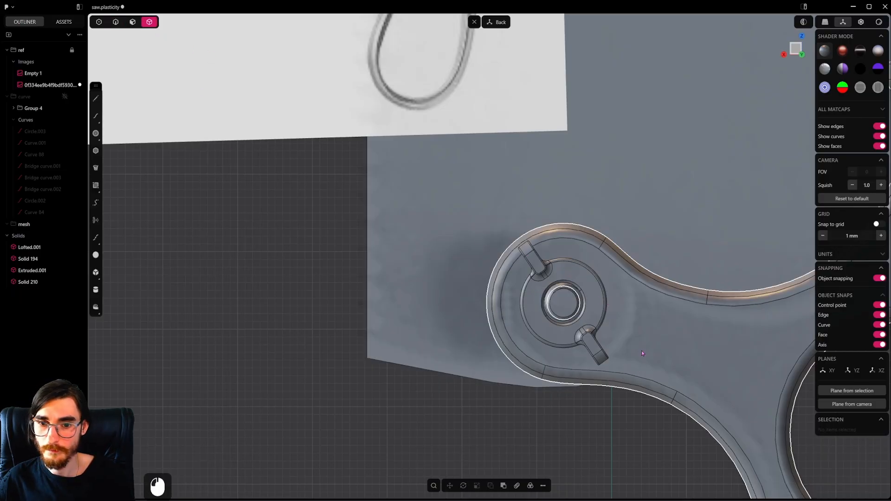
left_click(642, 350)
key("h")
left_click(599, 318)
key("h")
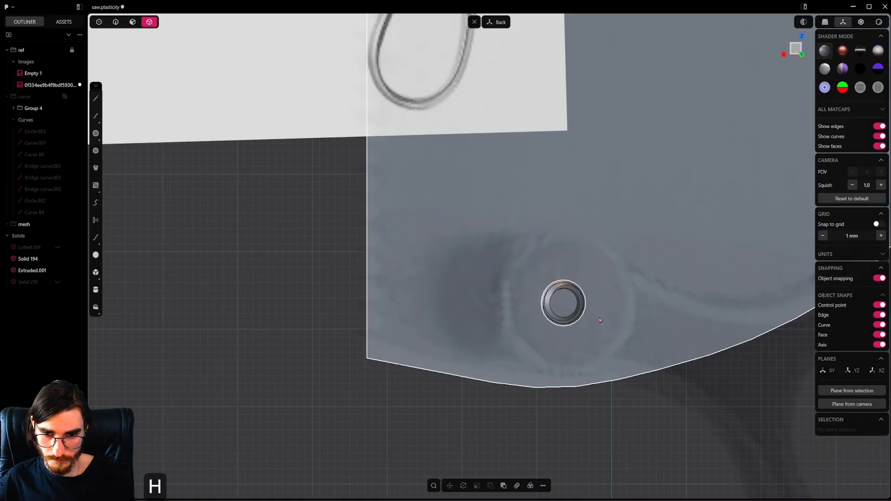
Step: Enlarge the blade's pivot hole by pushing its inner cylindrical face outward to a radius of about 3.16 mm
scroll(592, 332, "up", 8)
middle_click_drag(592, 332, 743, 311)
scroll(459, 246, "up", 5)
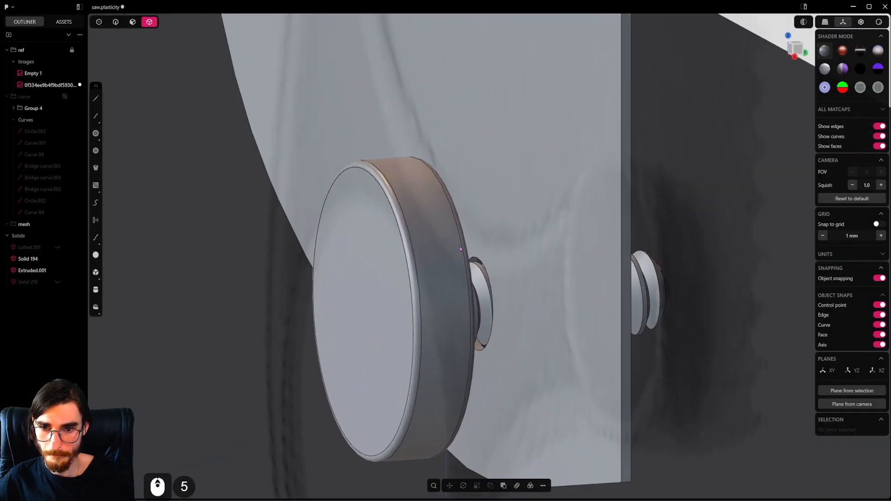
left_click(133, 23)
scroll(434, 239, "up", 6)
left_click(483, 265)
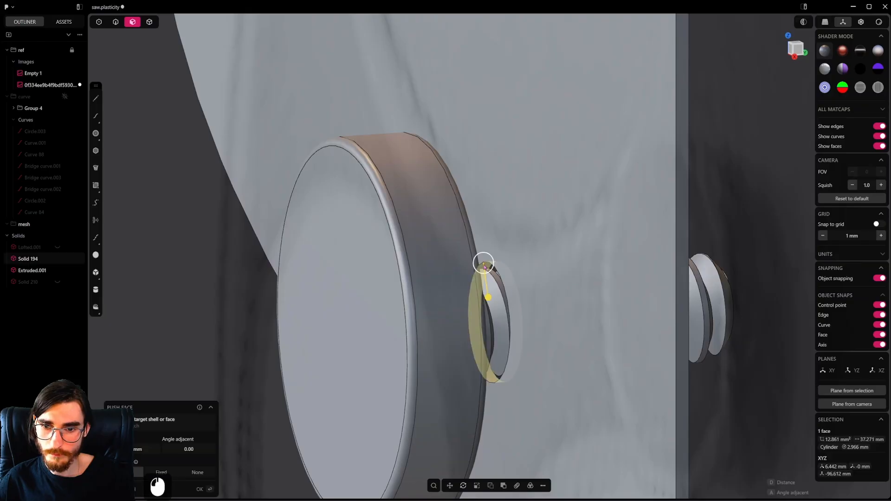
left_click(487, 292)
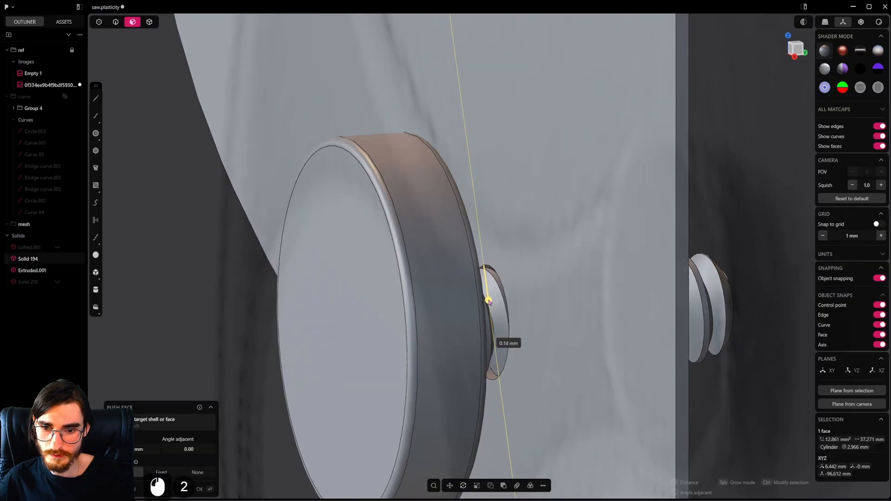
middle_click_drag(489, 301, 699, 294)
left_click_drag(499, 308, 500, 311)
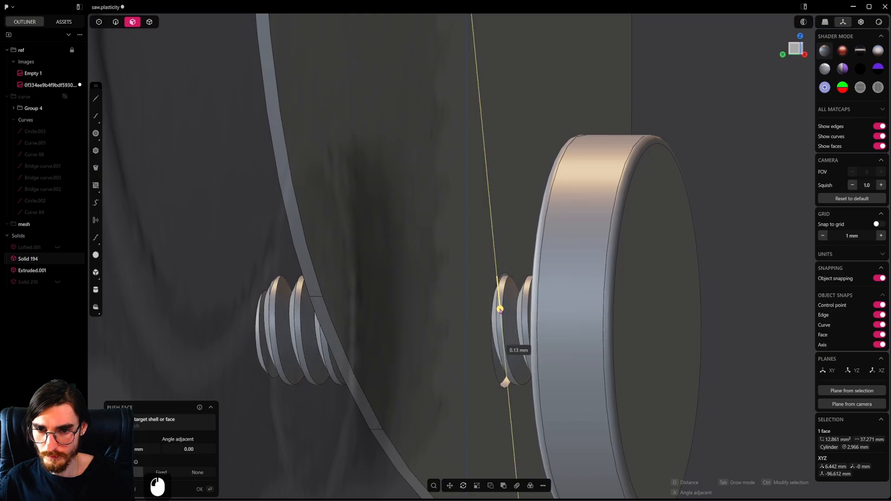
Step: Round both rim edges of the blade's pivot hole with a fillet of the Full shape, and save the file
middle_click_drag(500, 305, 302, 247)
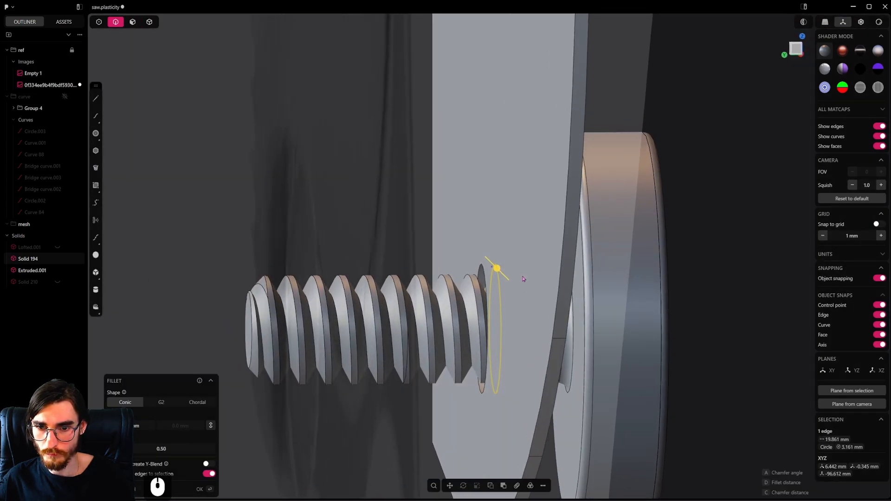
left_click(483, 273, "shift")
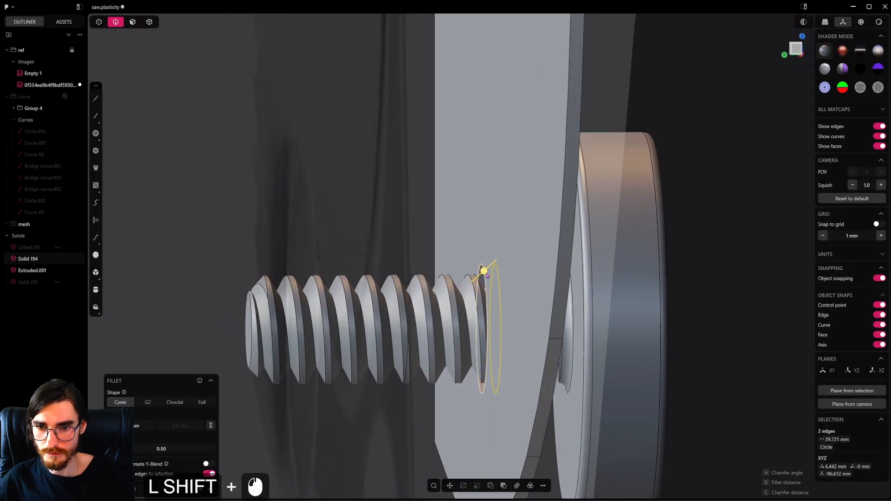
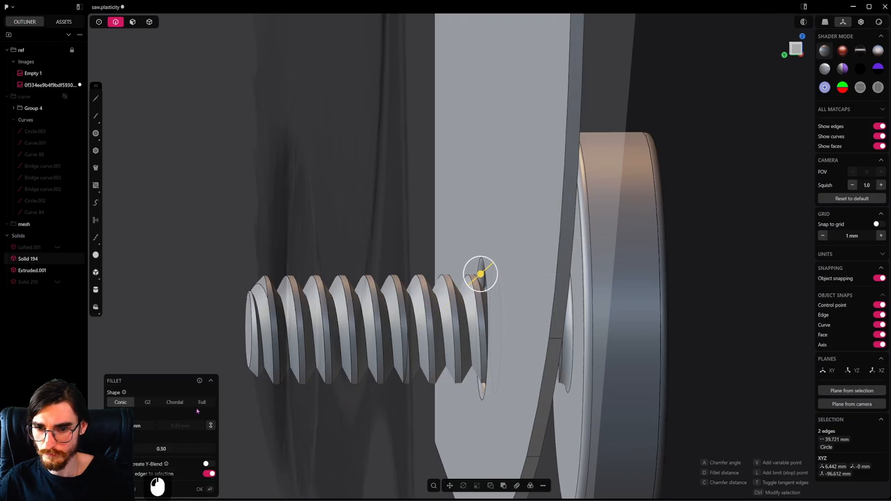
middle_click_drag(475, 333, 486, 325)
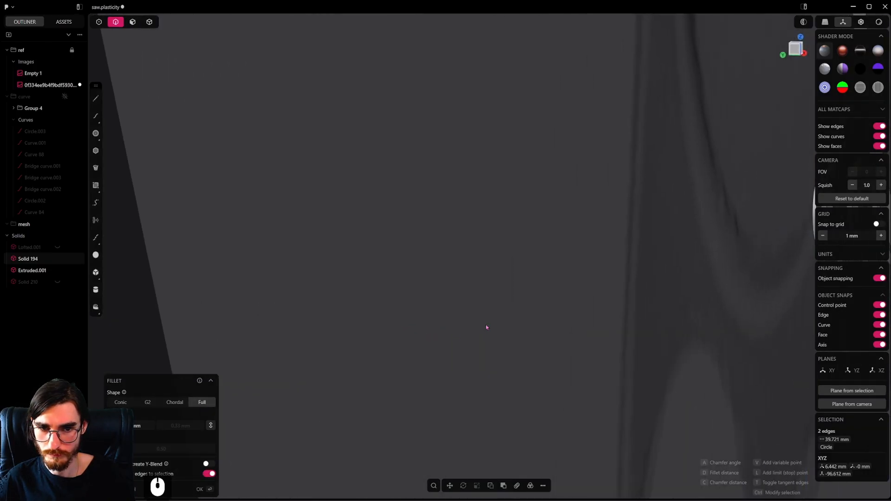
right_click(492, 319)
scroll(506, 317, "down", 20)
middle_click_drag(619, 307, 522, 353, "shift")
scroll(552, 364, "up", 14)
key("ctrl+s")
Step: Unhide the saw body and the round pivot fitting
scroll(500, 355, "down", 10)
scroll(518, 334, "down", 20)
middle_click_drag(517, 302, 505, 308, "shift")
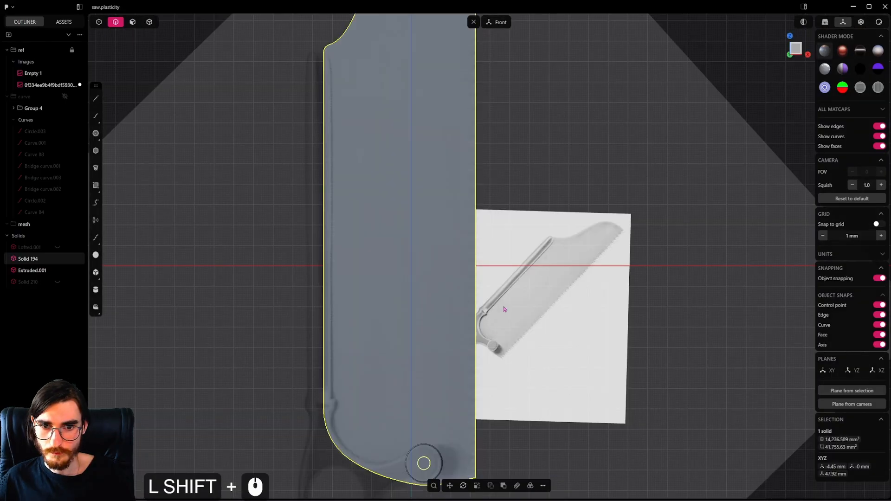
scroll(517, 362, "up", 16)
middle_click_drag(452, 358, 512, 333, "shift")
scroll(476, 351, "down", 1)
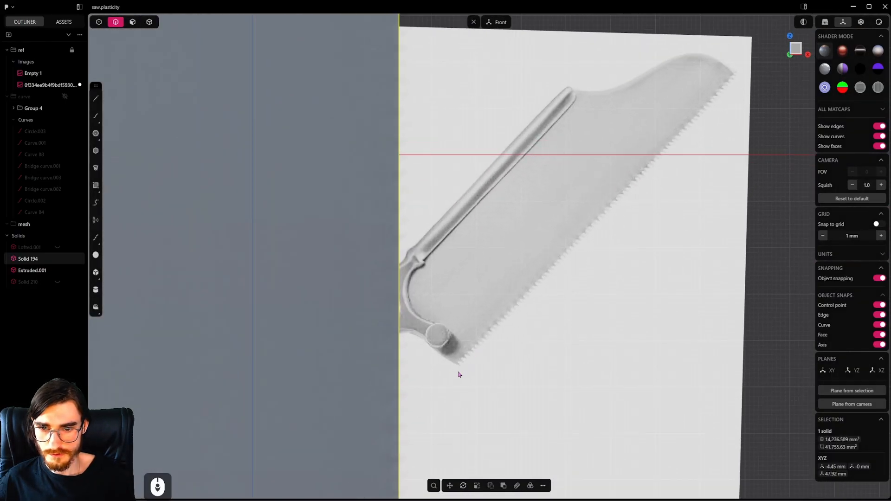
scroll(591, 274, "down", 19)
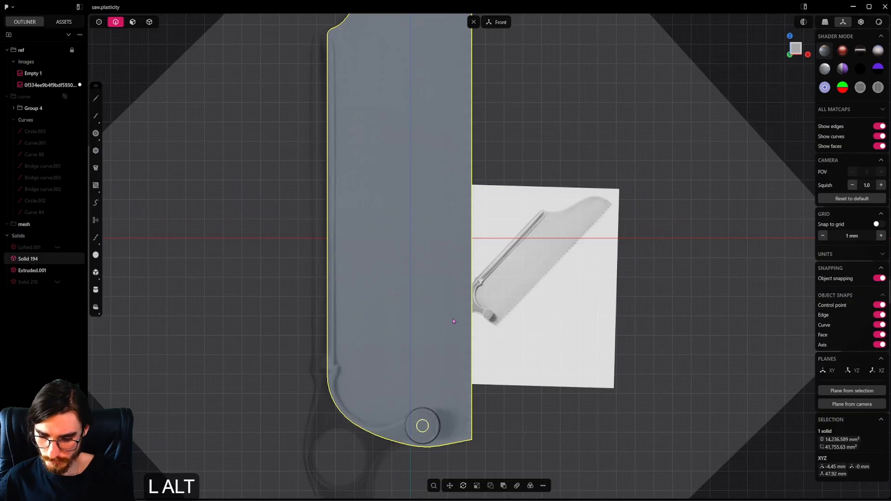
key("alt+h")
Step: Draw a straight line about 303 mm long in the front view along the blade's straight cutting edge, starting from its lower corner
scroll(453, 322, "down", 4)
middle_click_drag(453, 321, 499, 310, "shift")
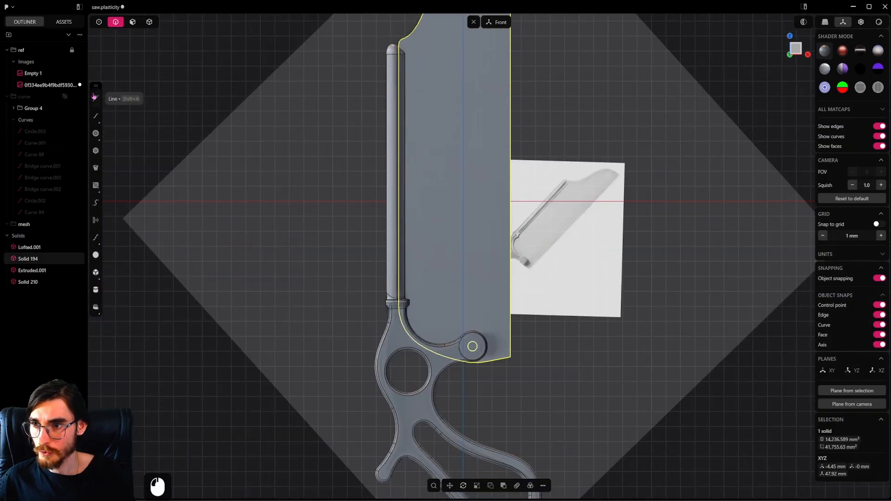
left_click(511, 357)
middle_click_drag(510, 185, 513, 168, "shift")
left_click(517, 175)
scroll(532, 208, "up", 6)
middle_click_drag(514, 300, 506, 141, "shift")
middle_click_drag(495, 378, 506, 197, "shift")
scroll(506, 196, "up", 20)
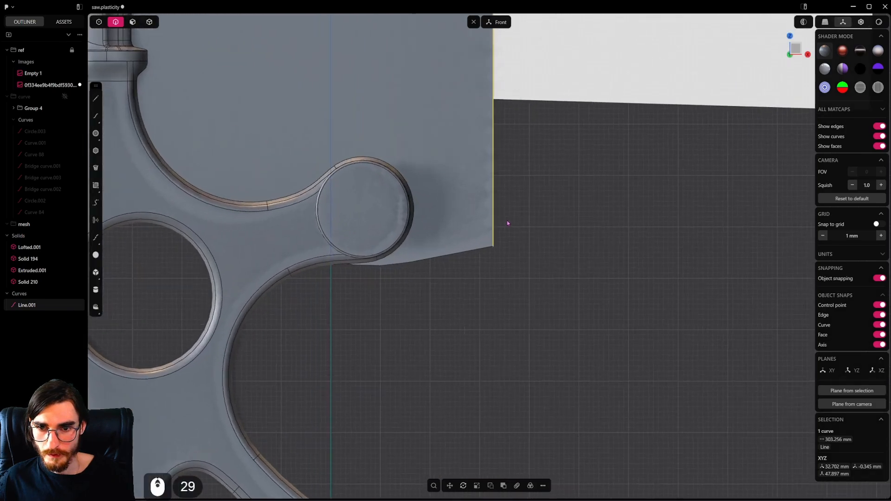
left_click(95, 113)
left_click(112, 124)
middle_click_drag(597, 97, 603, 346, "shift")
middle_click_drag(539, 100, 492, 327, "shift")
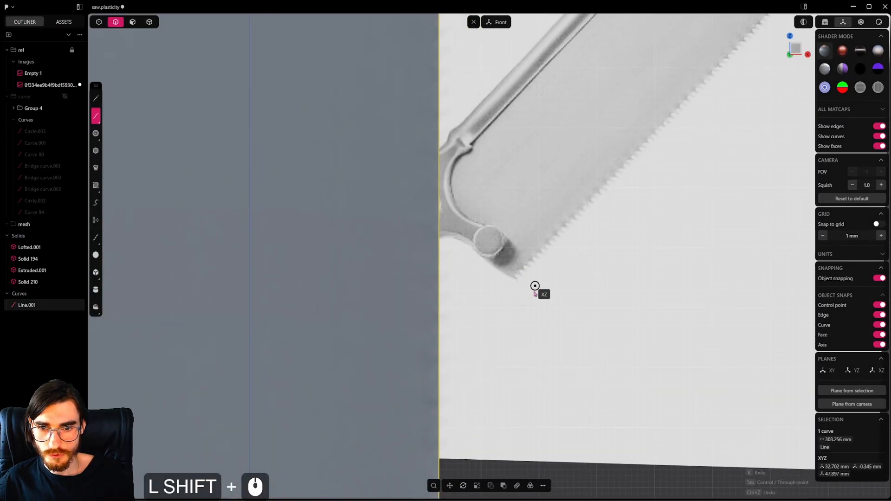
middle_click_drag(492, 377, 523, 243, "shift")
middle_click_drag(520, 322, 528, 168, "shift")
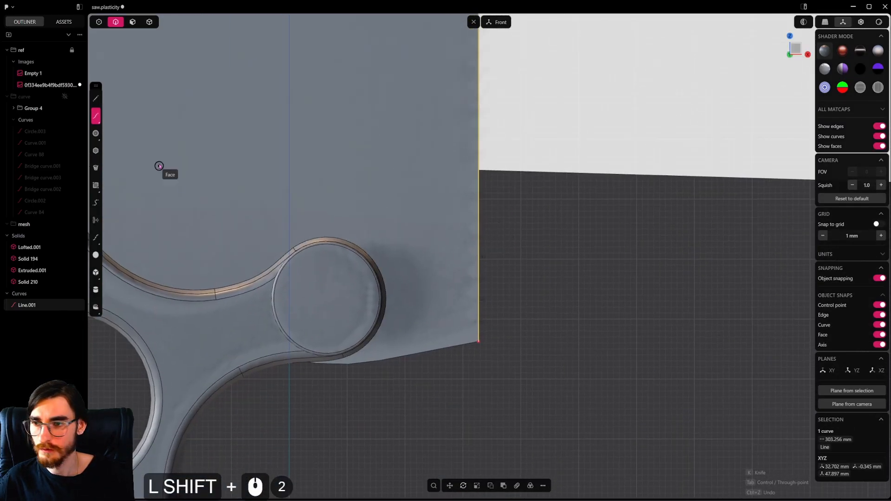
left_click(95, 133)
scroll(483, 334, "up", 9)
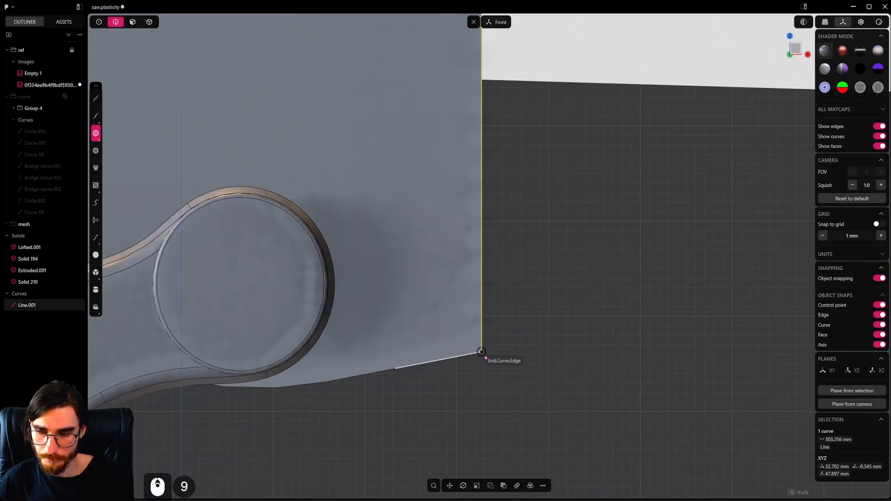
left_click(96, 133)
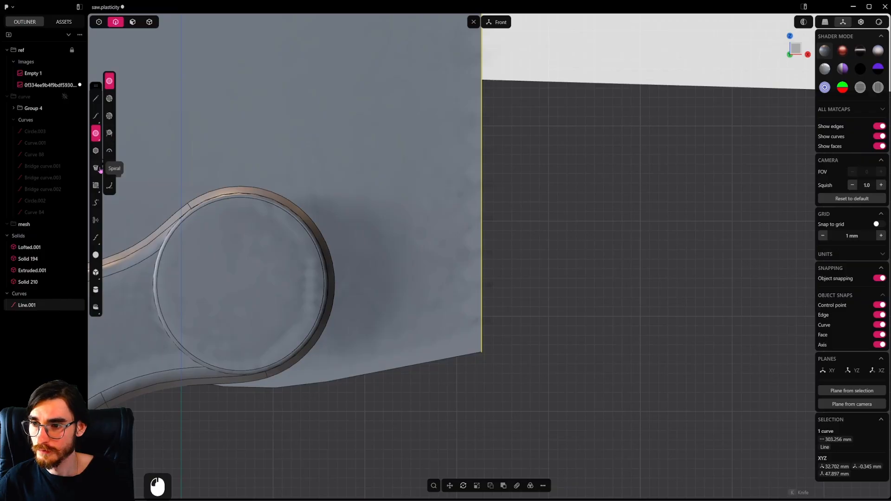
left_click(95, 185)
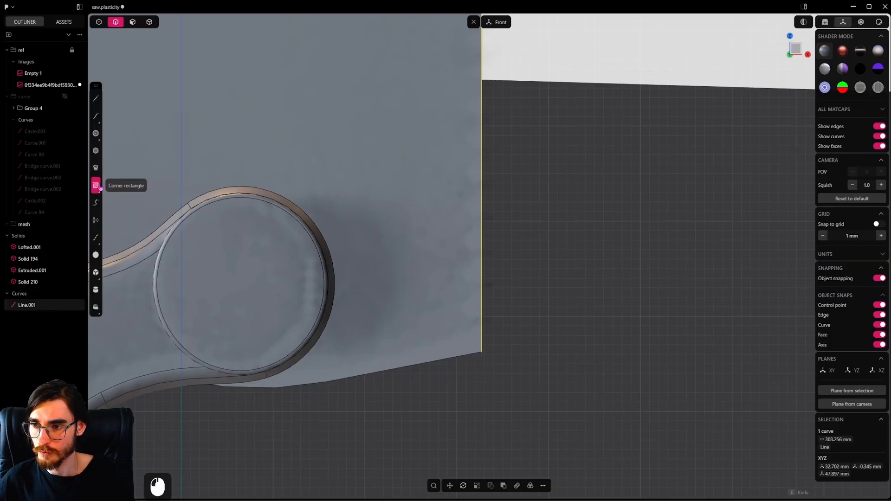
left_click(485, 357)
left_click(485, 341)
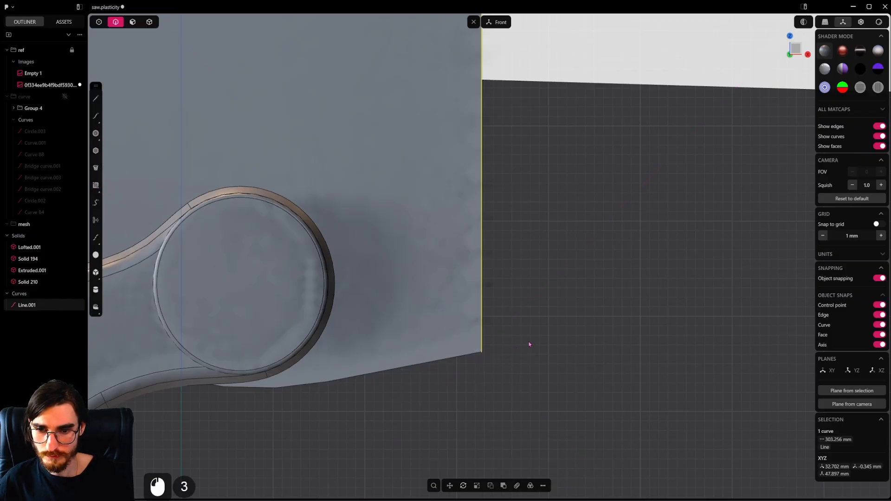
key("Escape")
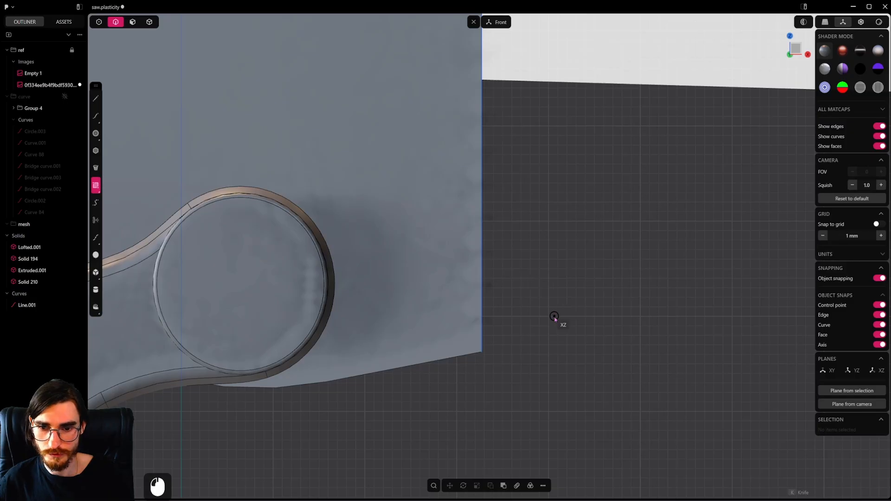
Step: Draw a small corner rectangle with a perimeter of about 9 mm beside the blade's cutting edge, near its lower corner
left_click(554, 317)
left_click(528, 332)
scroll(546, 321, "down", 3)
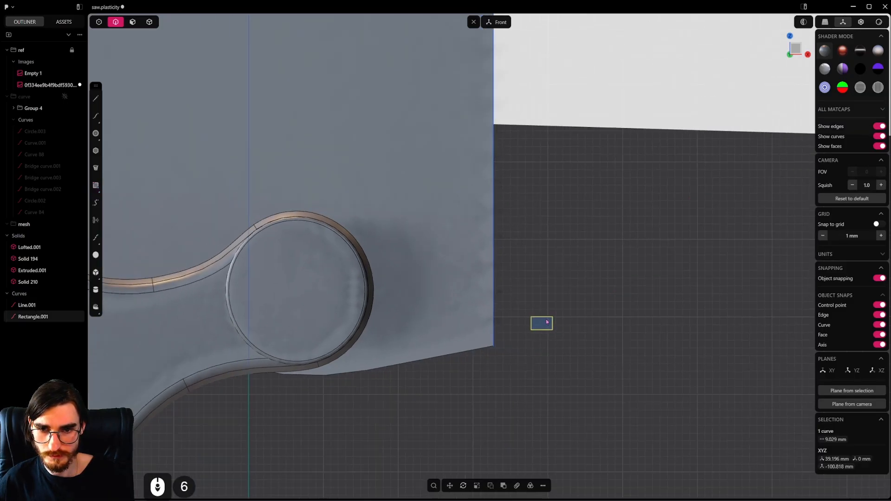
scroll(547, 320, "down", 4)
middle_click_drag(561, 264, 523, 408, "shift")
scroll(525, 406, "down", 5)
middle_click_drag(531, 370, 598, 277, "shift")
scroll(597, 279, "down", 3)
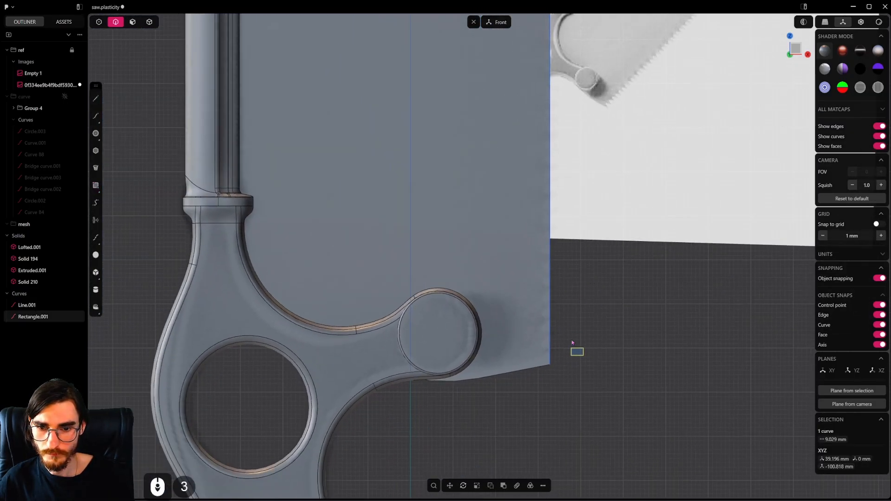
Step: Move the small rectangle closer to the blade's cutting edge and scale it up to a perimeter of about 17 mm
scroll(572, 349, "up", 8)
key("g")
key("g")
left_click(576, 350)
key("s")
key("s")
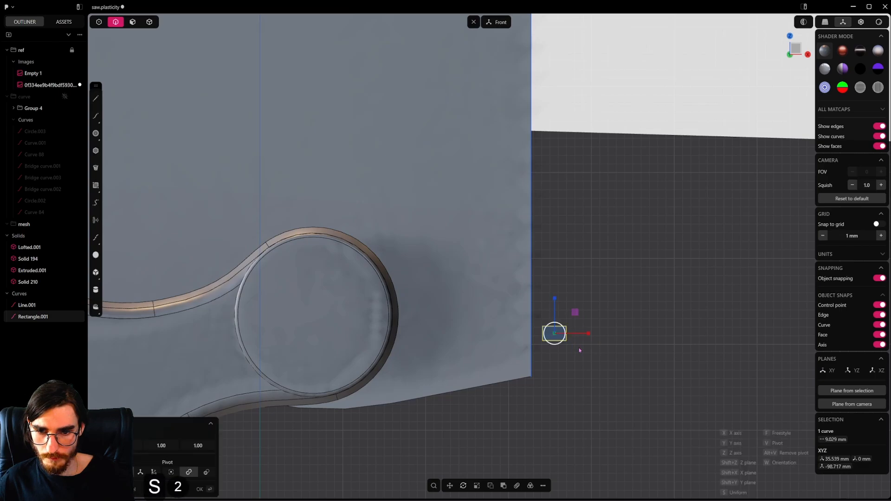
left_click(609, 356)
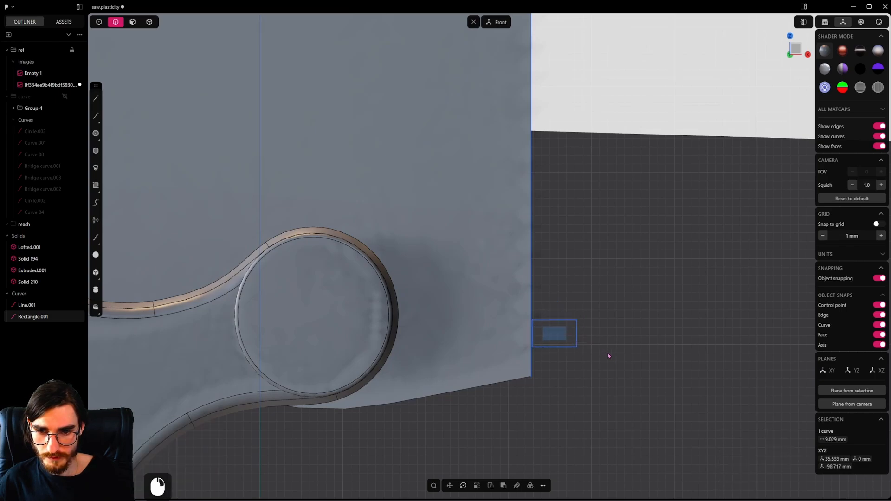
Step: Draw a center-point arc of about 1.57 mm radius as a semicircle on the rectangle's side facing the blade, bulging into the blade
scroll(501, 329, "up", 10)
left_click(96, 133)
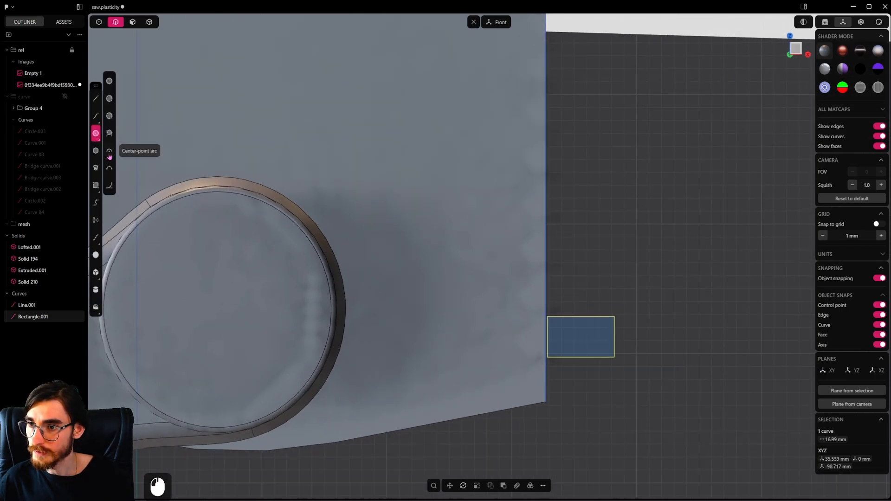
left_click(109, 155)
scroll(548, 315, "up", 3)
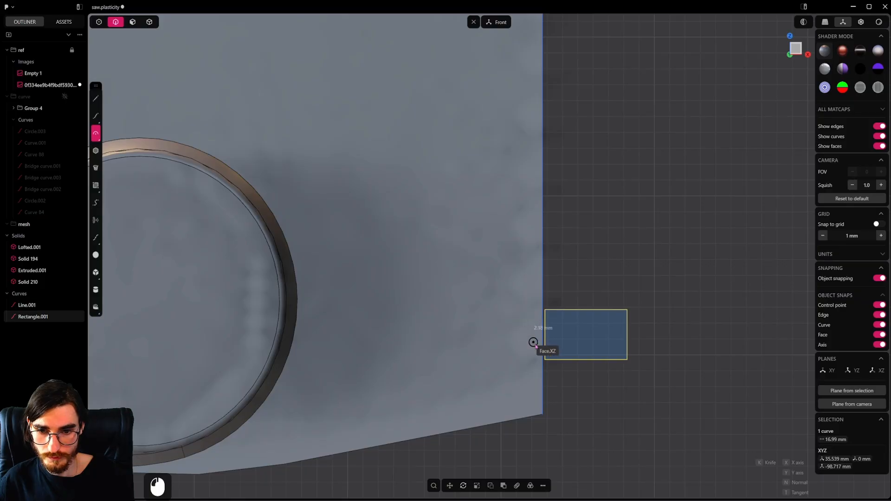
key("Escape")
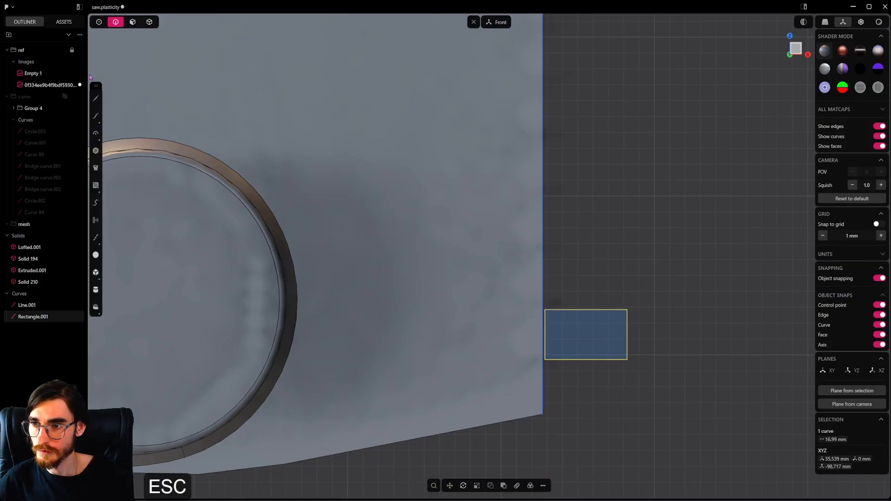
left_click(95, 133)
key("2")
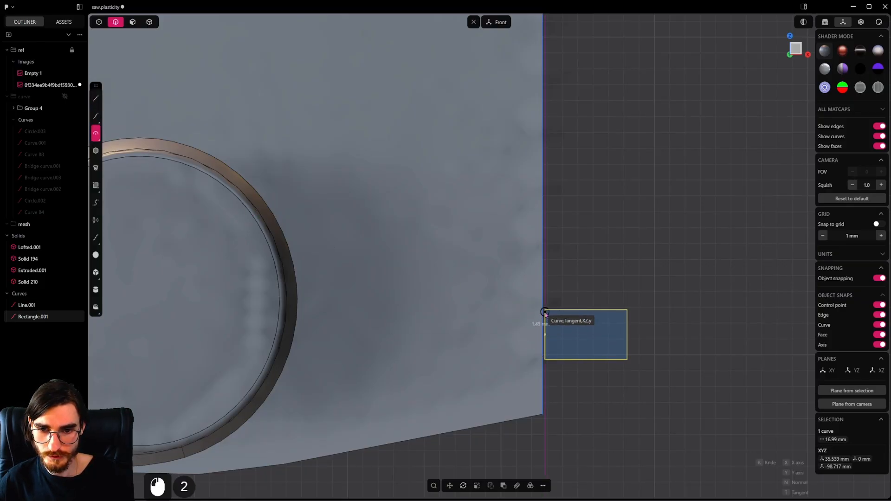
left_click(545, 335)
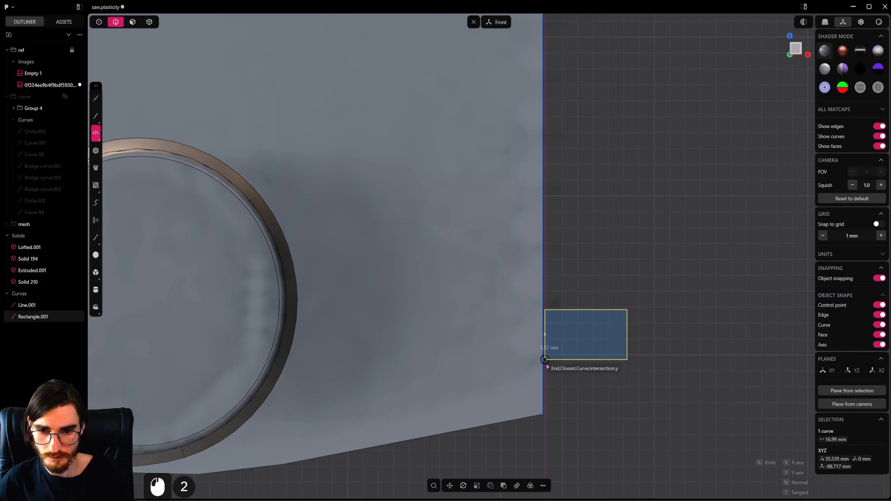
left_click(545, 360)
left_click(545, 310)
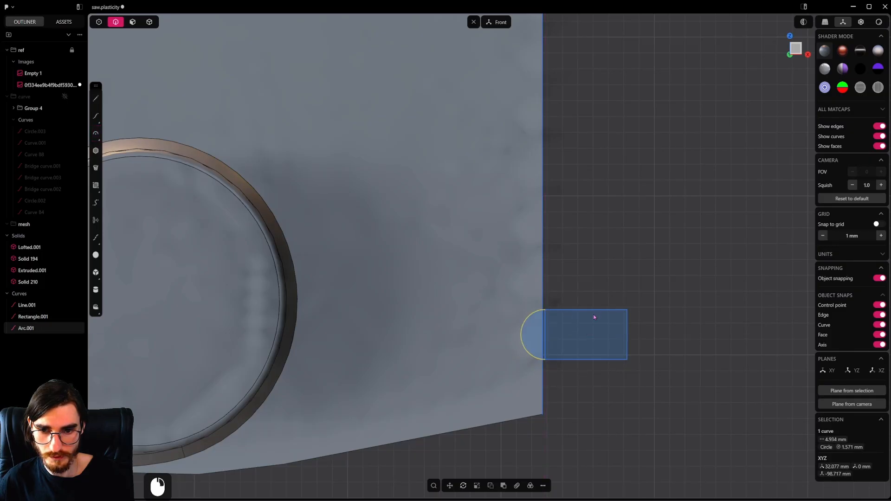
Step: Create one closed outline curve from the combined rectangle and semicircle regions at the blade's cutting edge
left_click(570, 349)
key("e")
left_click(543, 325, "shift")
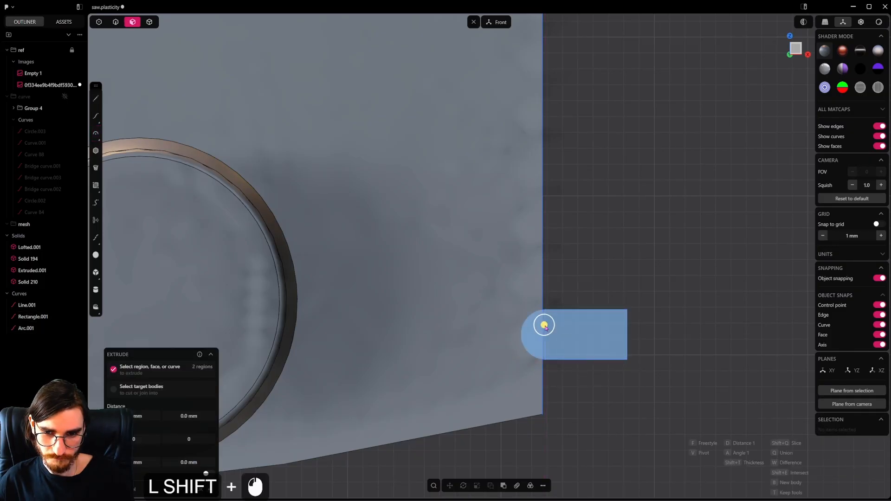
key("shift+d")
right_click(565, 305)
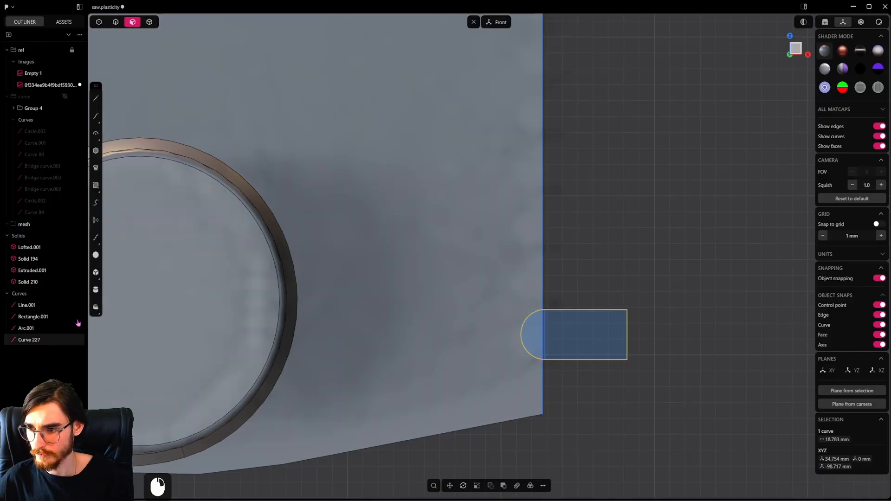
Step: Delete the original rectangle and arc curves, keeping the combined outline and the cutting-edge line
left_click(31, 328)
left_click(34, 306, "shift")
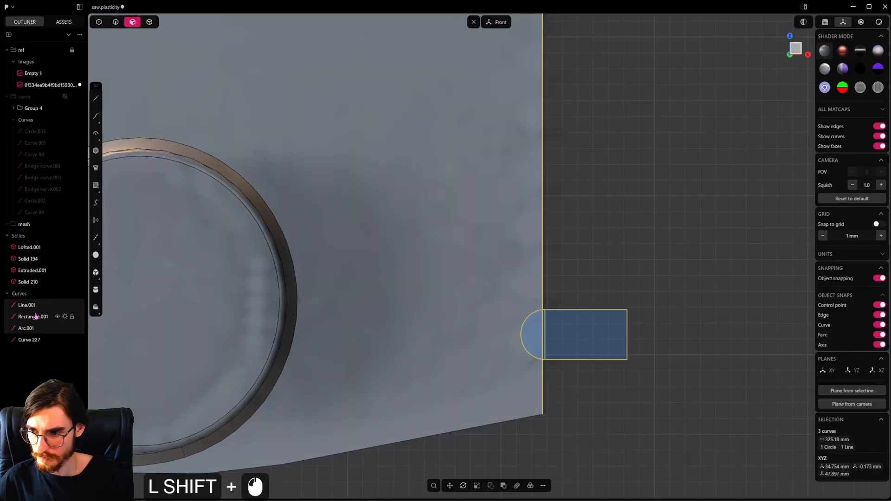
left_click(37, 317)
left_click(39, 329, "shift")
key("x")
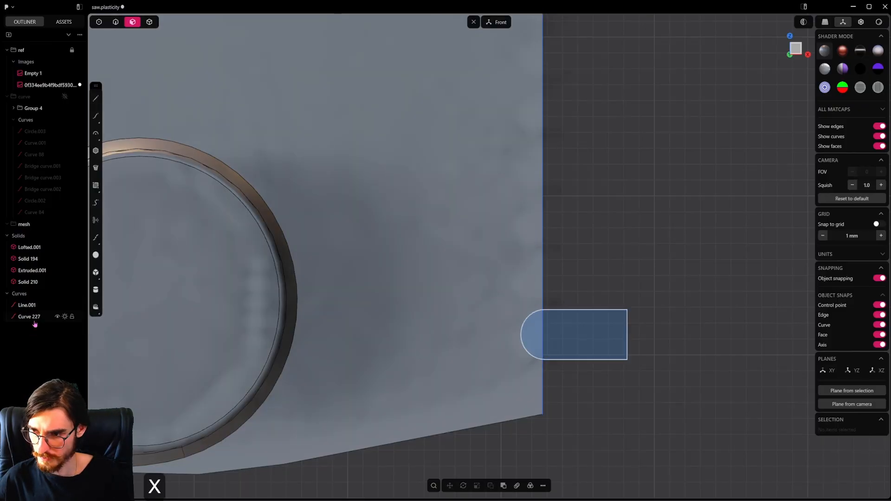
Step: Move the combined outline along X farther into the blade, to an X position of about 33.5 mm
left_click(32, 317)
key("g")
key("x")
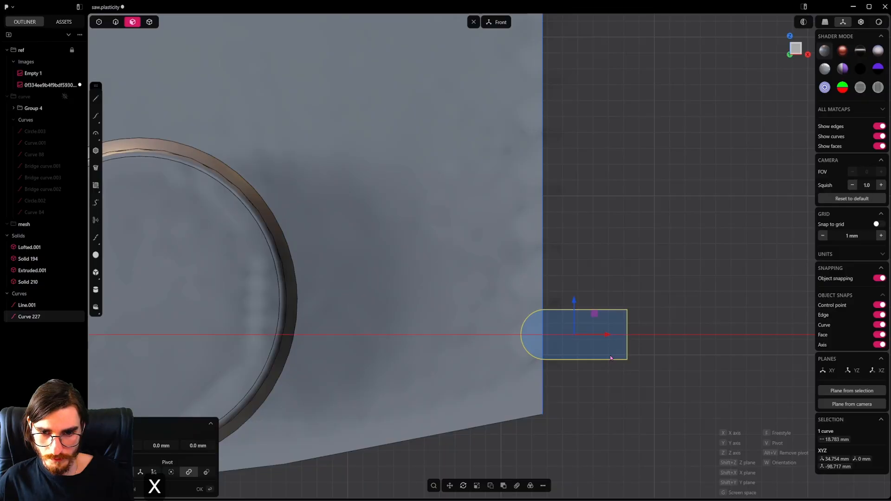
key("shift")
left_click(583, 362)
scroll(583, 361, "down", 9)
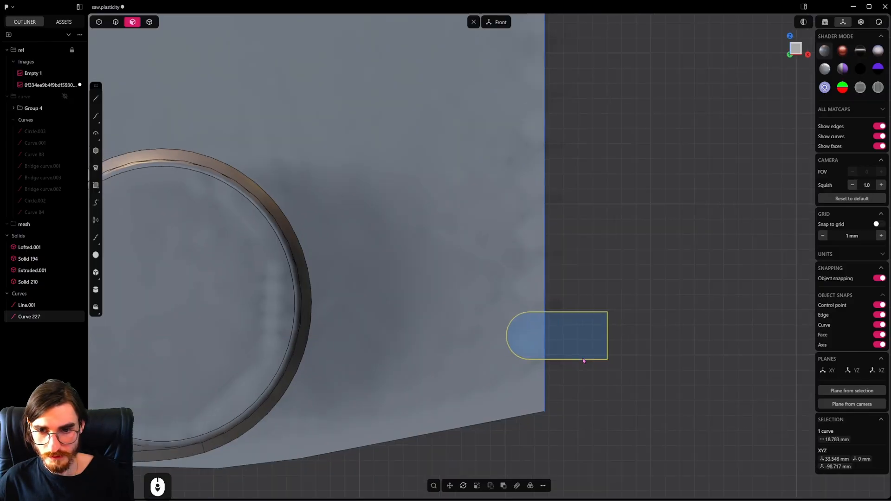
Step: Scale the two outer corner vertices of the outline apart to about 4.7 mm so its sides flare away from the blade
scroll(584, 361, "down", 1)
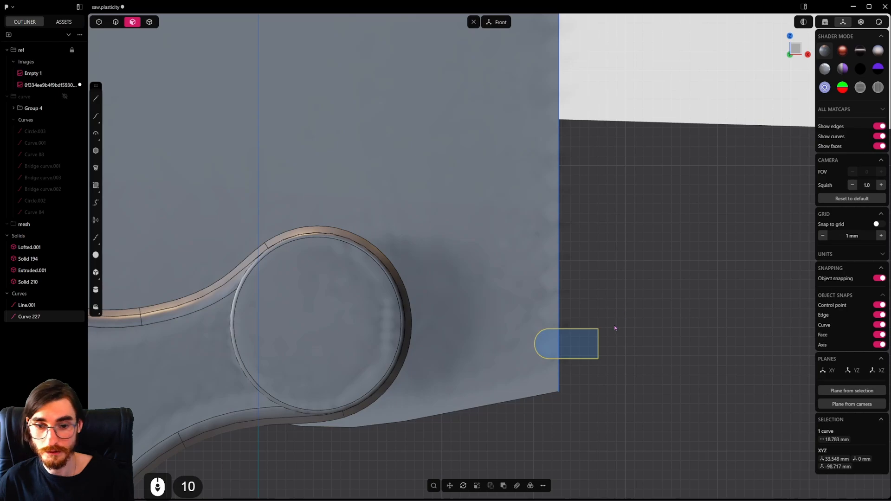
scroll(607, 334, "up", 5)
left_click(117, 26)
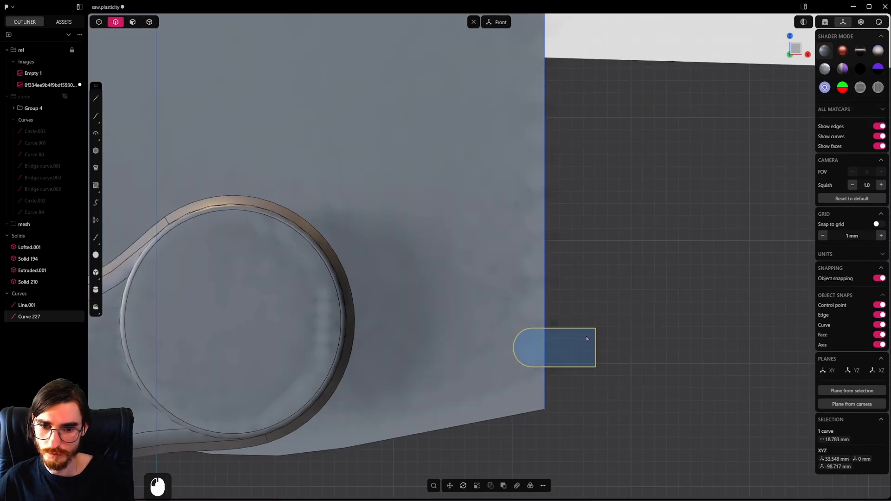
left_click(99, 25)
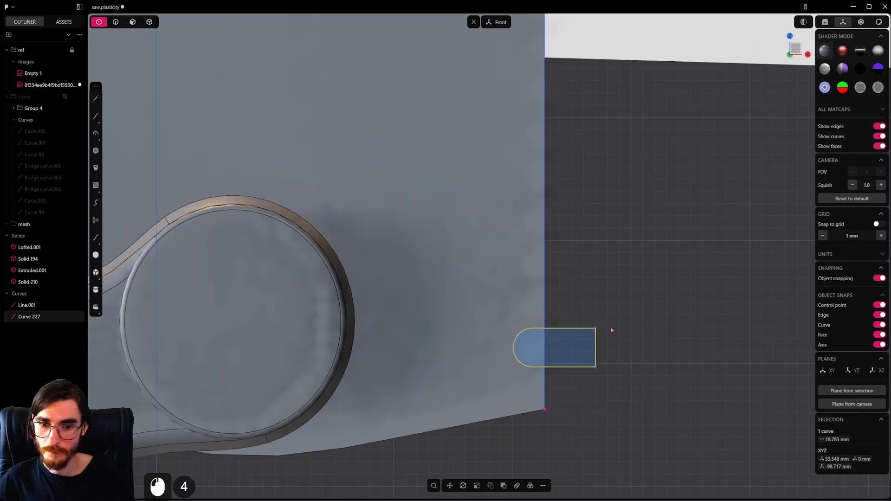
left_click(596, 349)
scroll(625, 335, "up", 3)
key("s")
key("s")
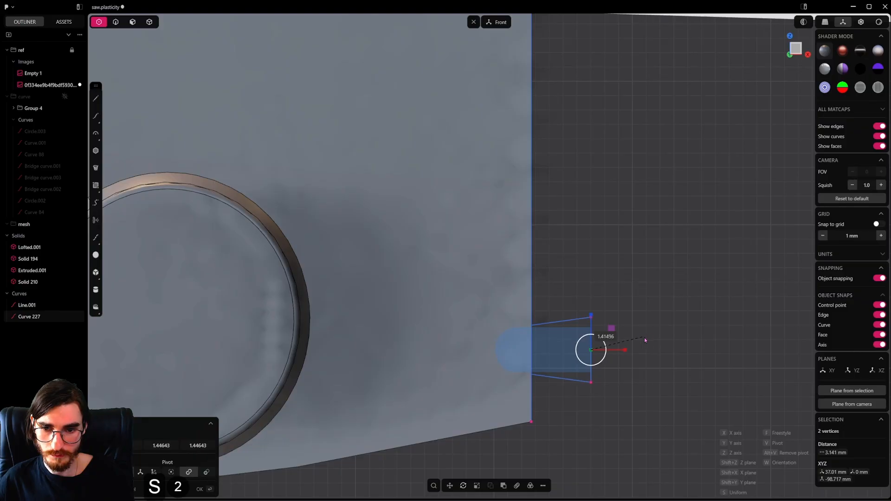
left_click(547, 374)
scroll(546, 374, "up", 1)
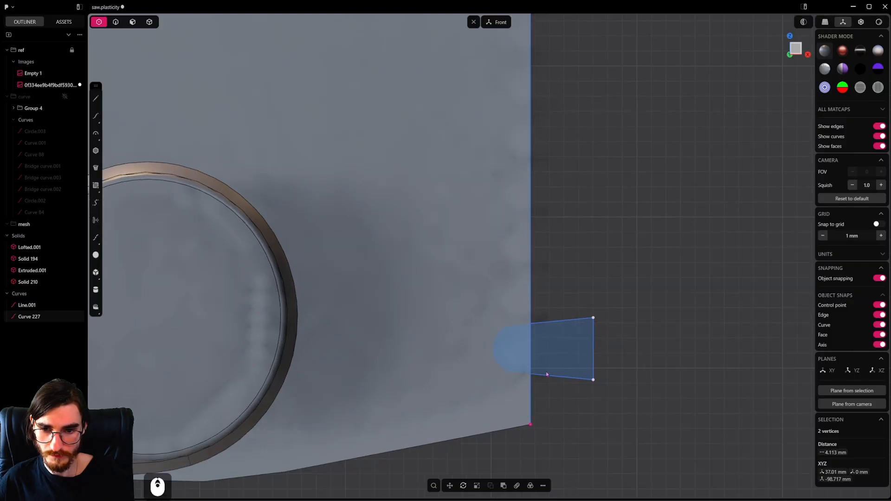
scroll(499, 339, "up", 5)
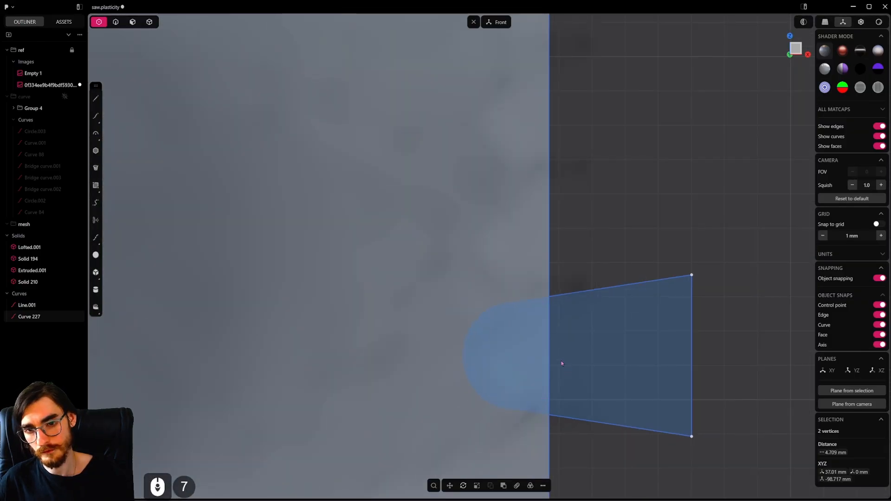
Step: Isolate the flared, round-ended outline curve
left_click(114, 27)
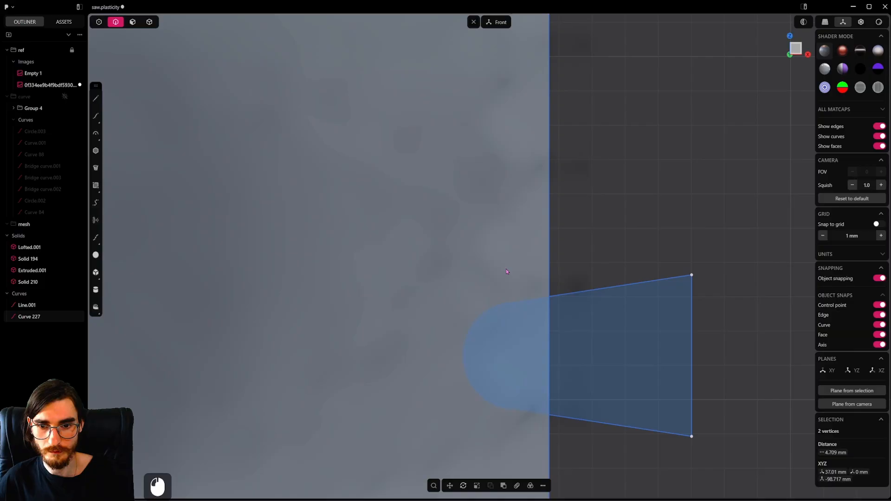
left_click(571, 295)
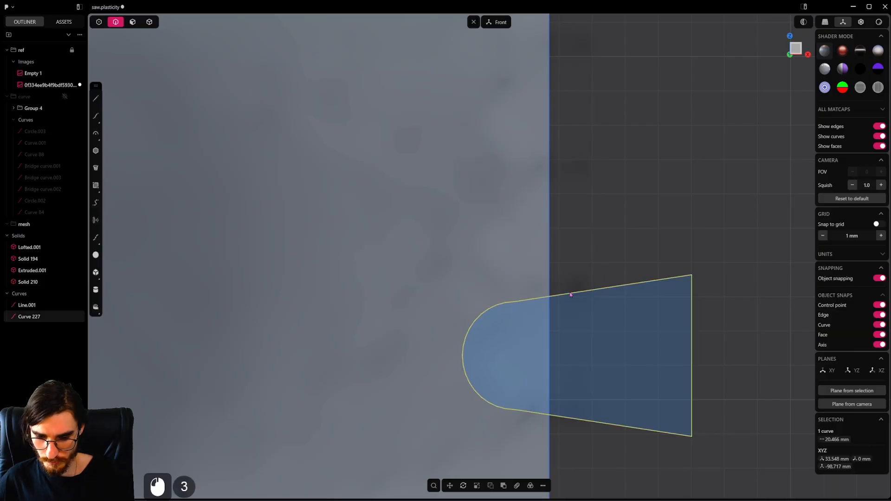
key("/")
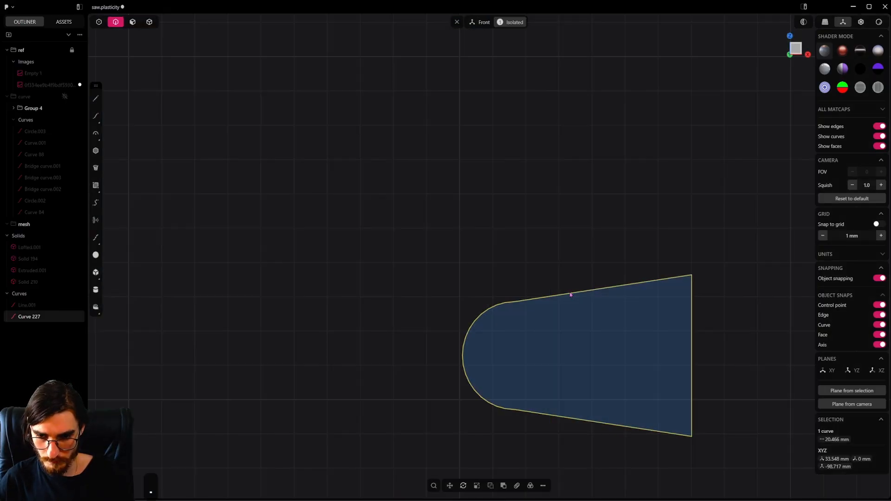
Step: Smooth the two vertices where the outline's round end meets its straight sides with a fillet
left_click(98, 22)
scroll(490, 317, "up", 1)
left_click_drag(533, 272, 492, 432)
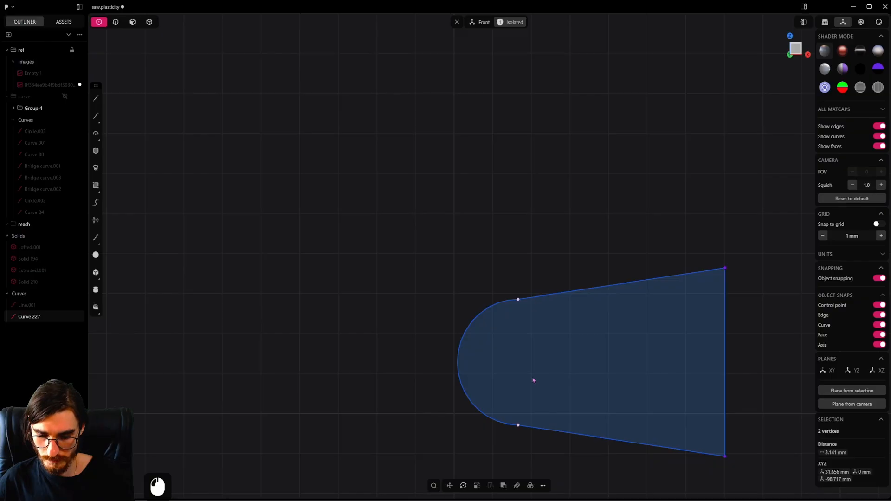
key("b")
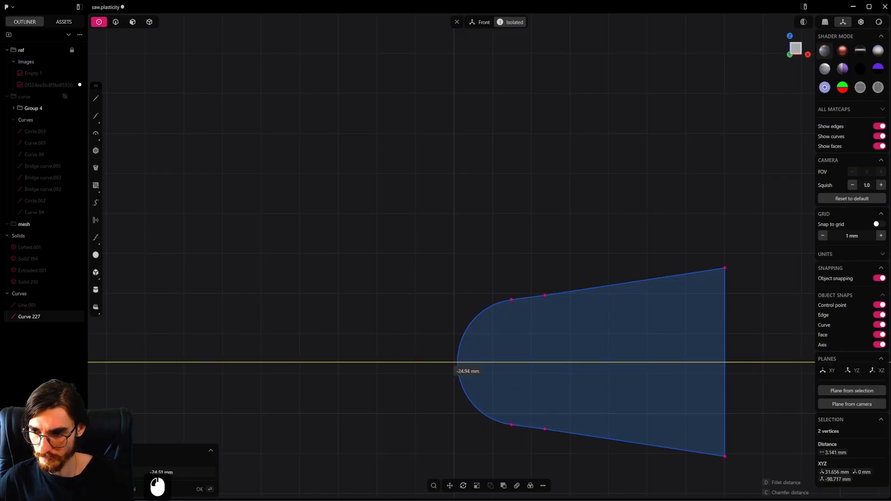
left_click(827, 316)
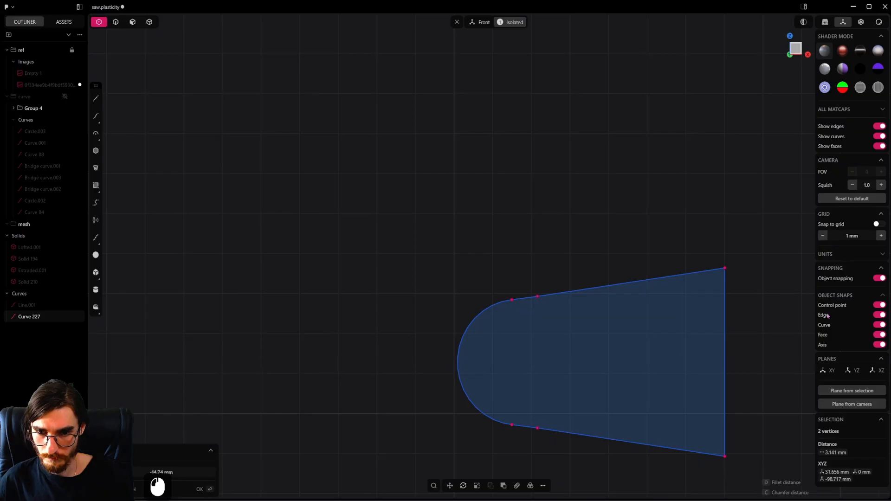
scroll(568, 346, "down", 14)
middle_click_drag(814, 356, 684, 354, "shift")
left_click_drag(655, 356, 829, 349)
left_click(211, 149)
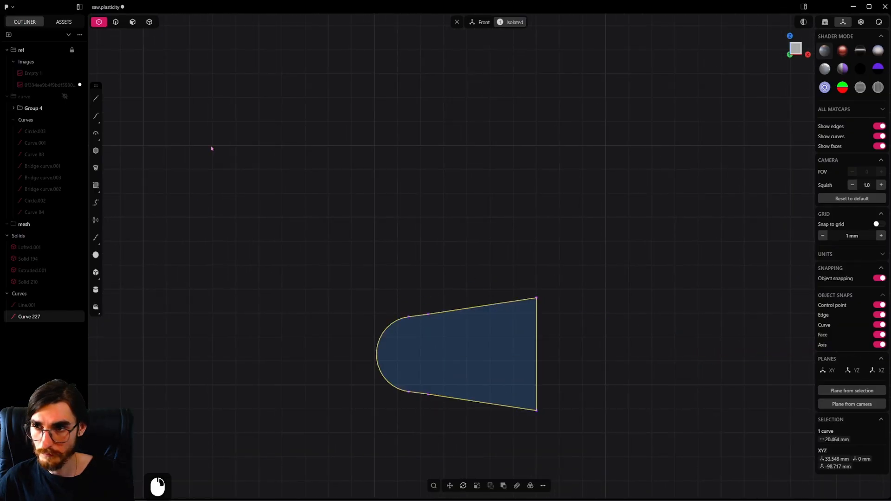
Step: Leave isolation so the saw and the reference image are shown again
left_click(117, 24)
scroll(402, 278, "up", 5)
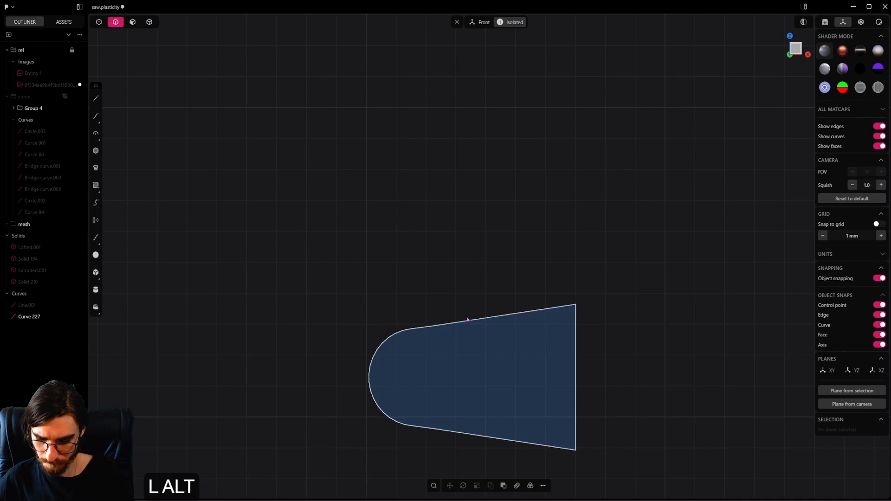
key("alt+h")
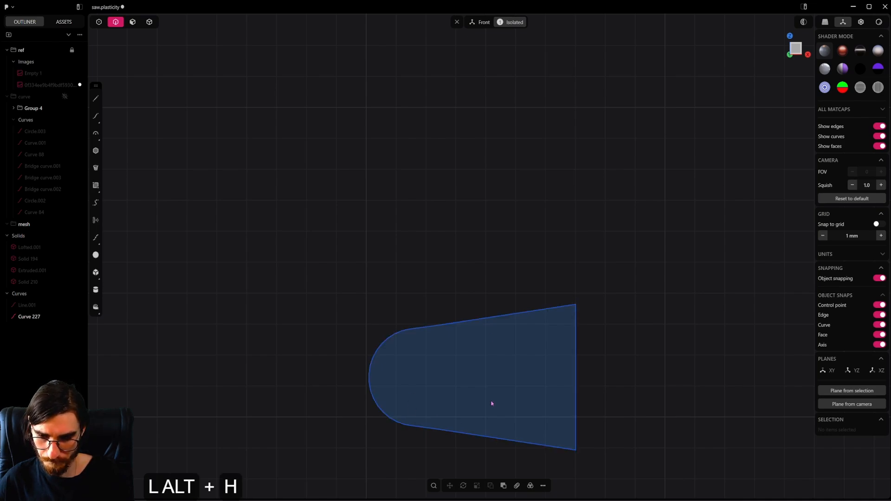
left_click(456, 22)
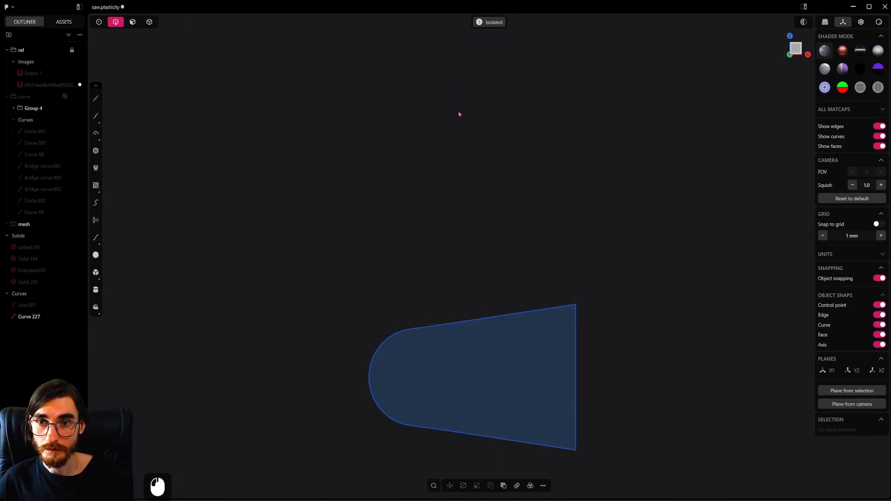
left_click(488, 28)
scroll(503, 228, "down", 6)
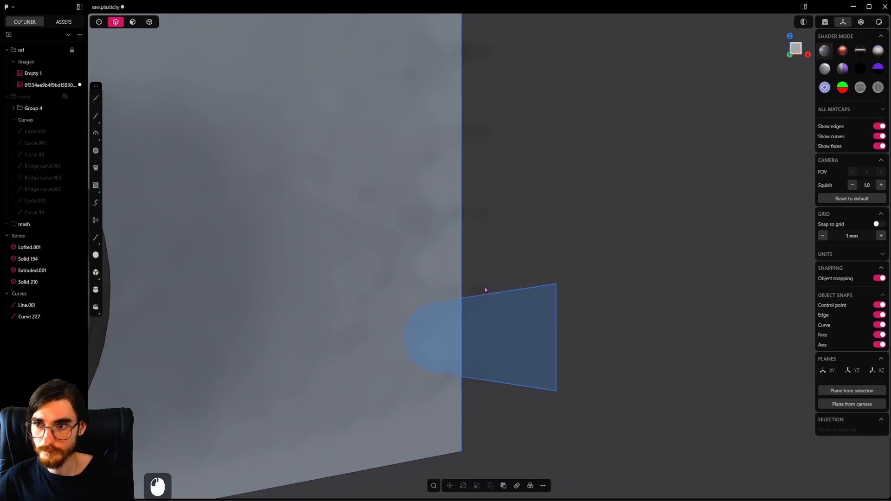
Step: Move the flared outline -3.2 mm along Z in the front view, down to the blade's lower corner
left_click(485, 291)
middle_click_drag(486, 290, 578, 319, "alt")
scroll(571, 316, "down", 3)
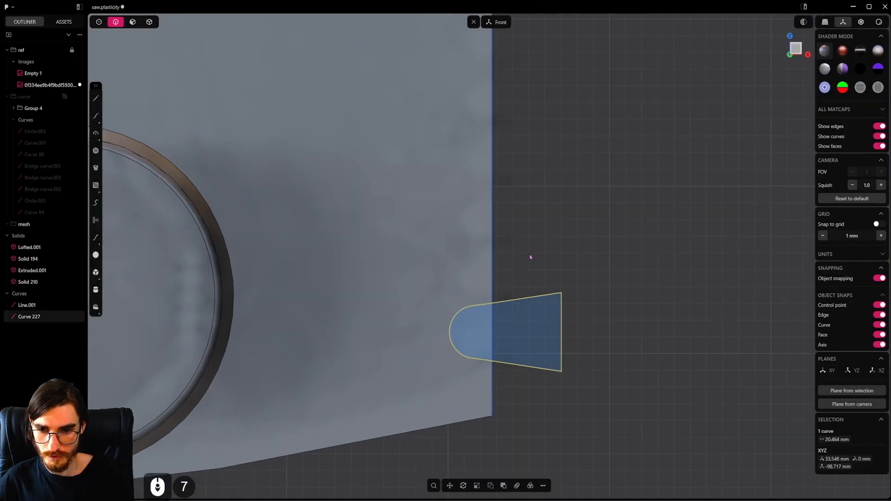
scroll(516, 252, "down", 8)
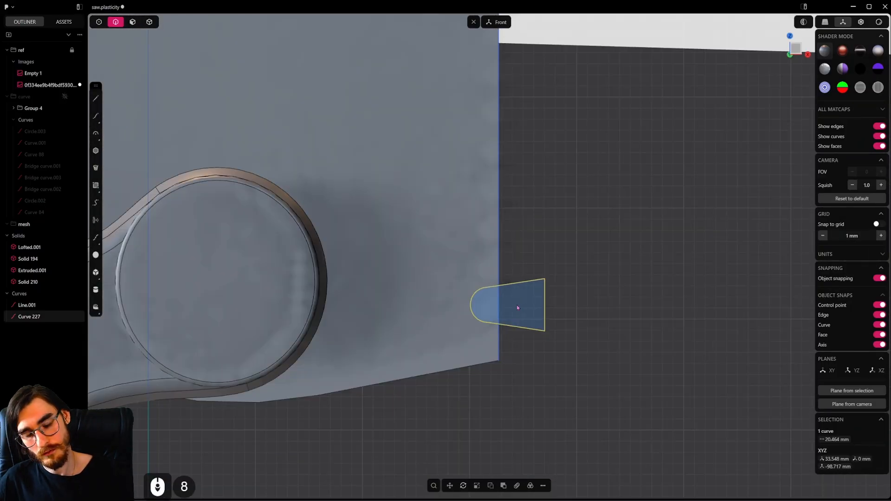
key("g")
key("z")
key("shift")
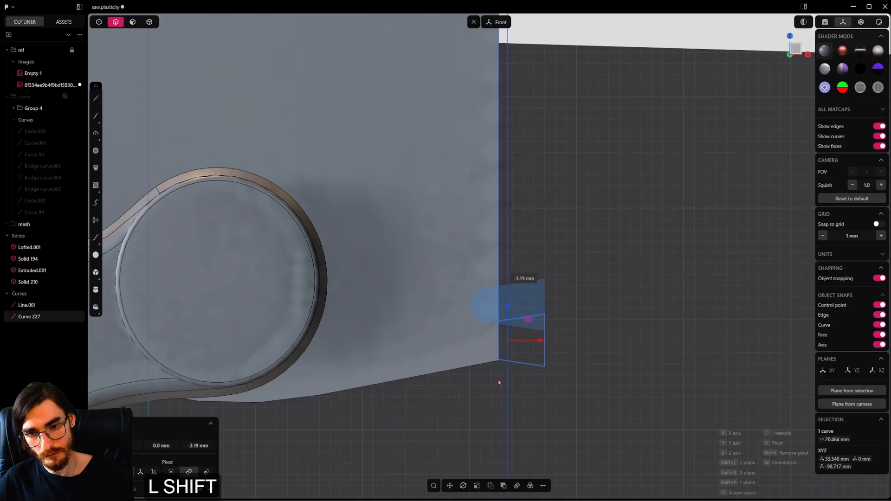
middle_click_drag(547, 165, 508, 357, "shift")
middle_click_drag(616, 149, 467, 349, "shift")
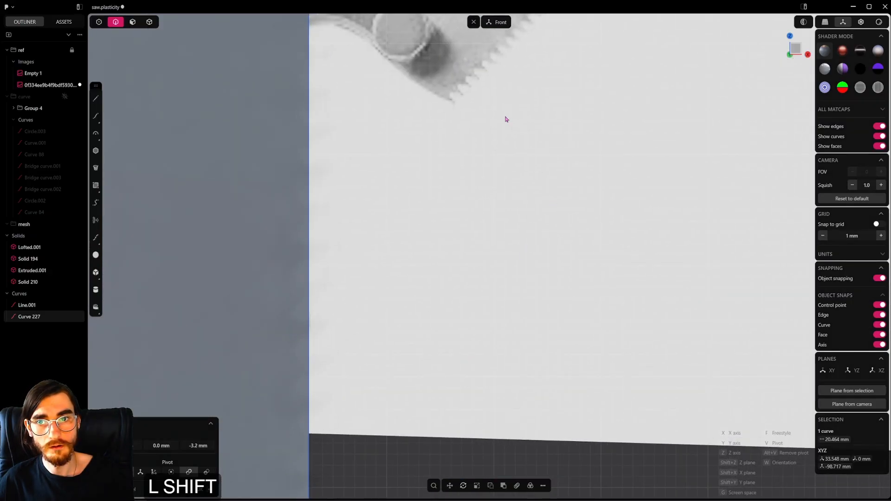
middle_click_drag(502, 250, 581, 98, "shift")
middle_click_drag(450, 419, 563, 151, "shift")
scroll(504, 315, "up", 16)
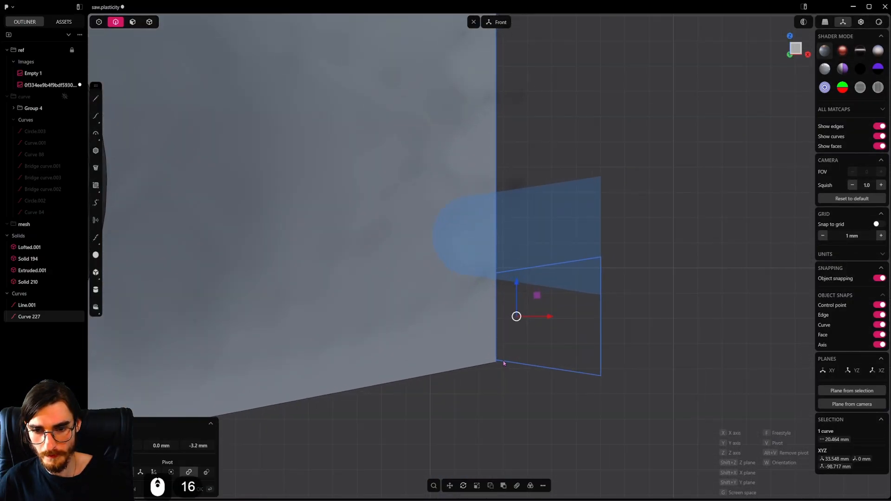
Step: Place the move pivot at the blade's lower corner and shift the outline slightly farther into the blade along its flared side
key("v")
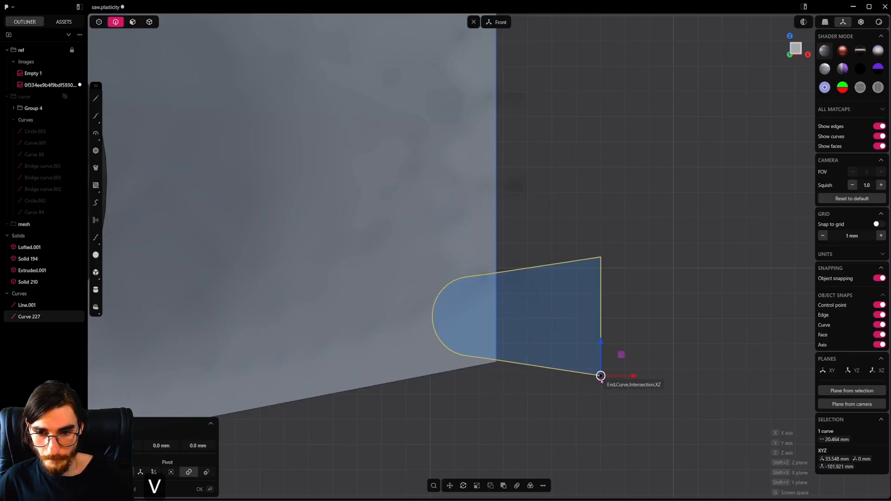
left_click(502, 361)
key("g")
key("g")
left_click(496, 362, "ctrl")
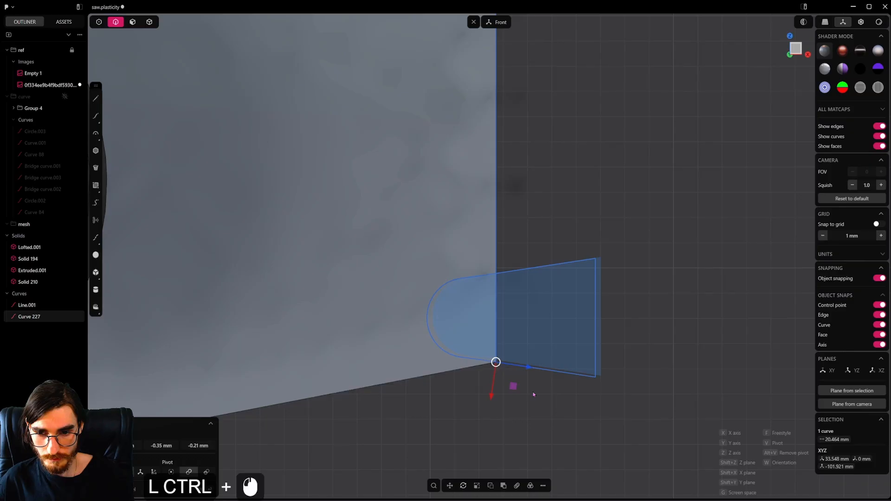
Step: Start a Curve Array of the flared outline, using the line along the blade's straight cutting edge as the path
scroll(533, 394, "down", 20)
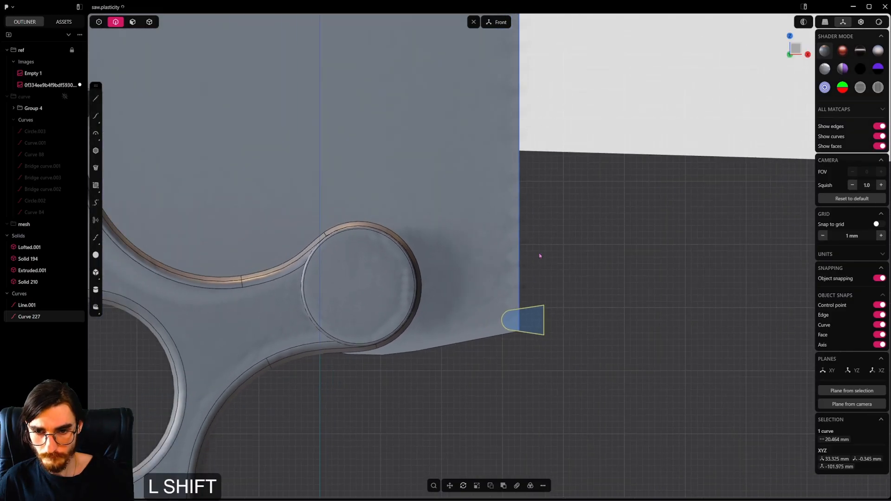
scroll(550, 330, "down", 16)
middle_click_drag(540, 256, 548, 283, "shift")
scroll(536, 372, "down", 13)
scroll(532, 393, "down", 3)
scroll(525, 353, "up", 8)
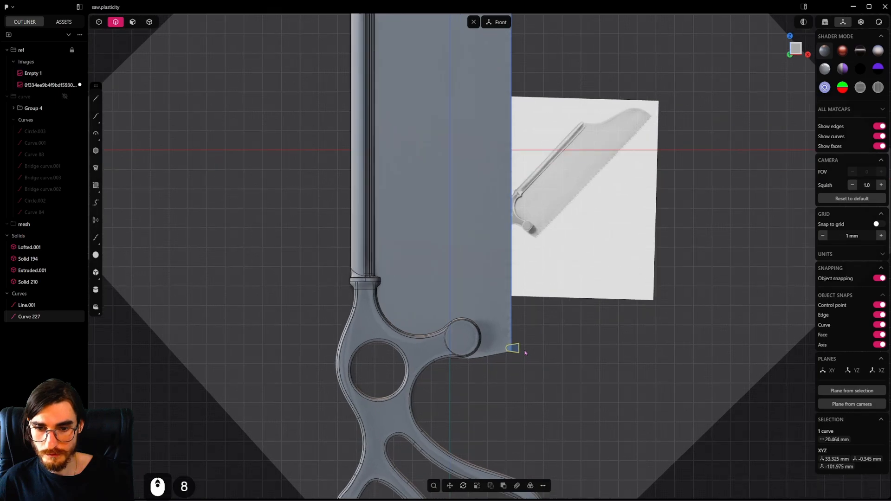
scroll(526, 353, "up", 5)
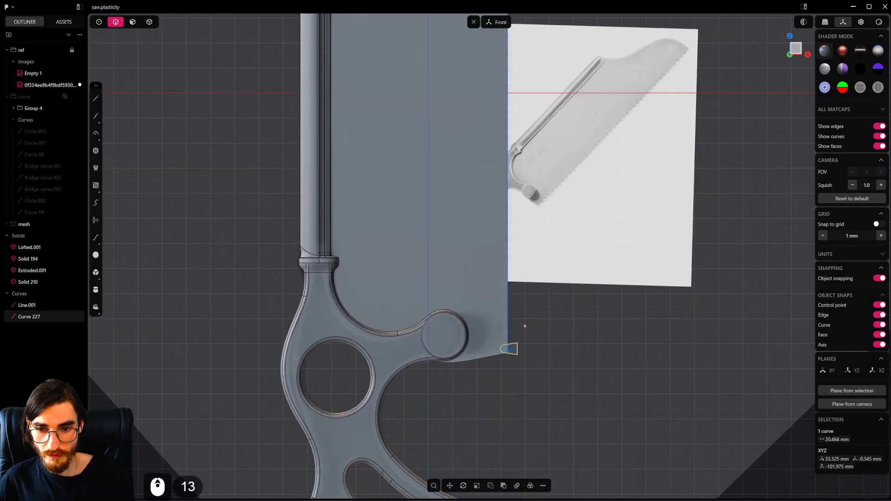
scroll(525, 326, "up", 6)
key("f")
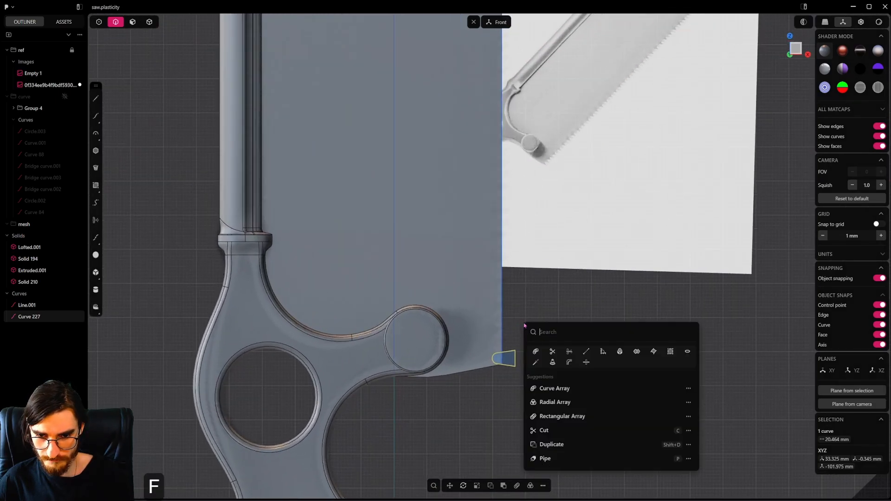
left_click(560, 390)
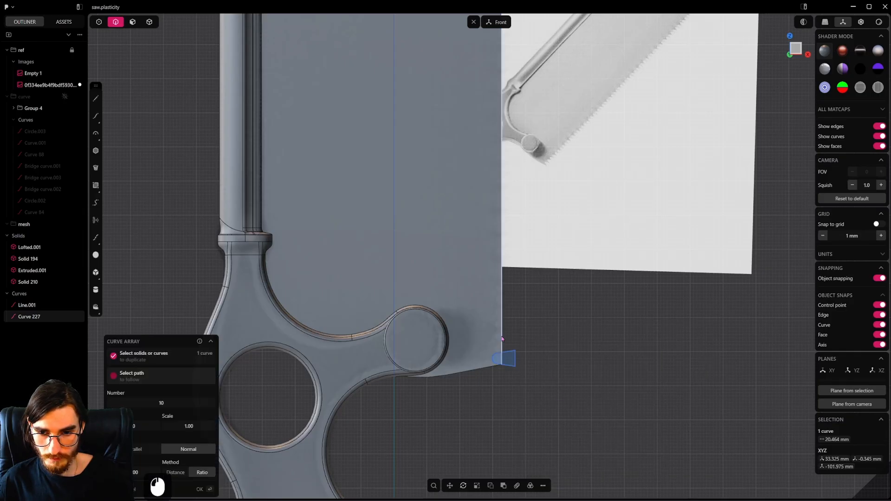
left_click(502, 339)
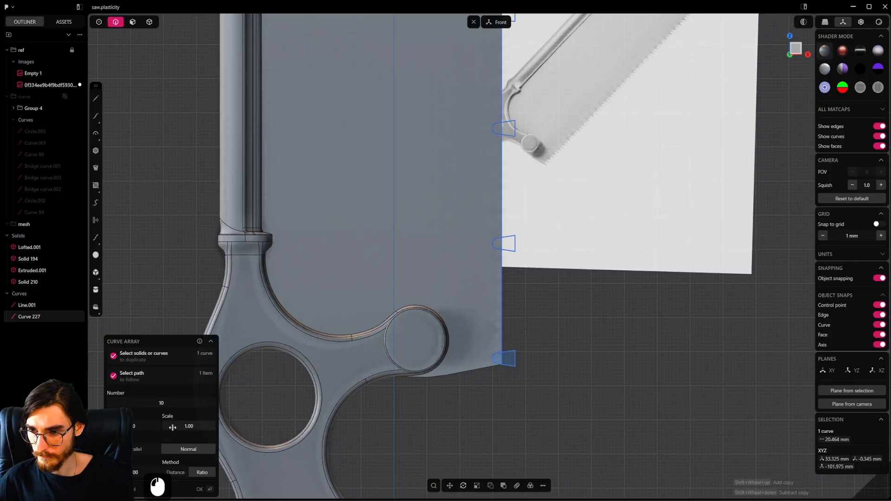
Step: Raise the array's number of copies to 82 while comparing how neighbouring outlines overlap at the blade's lower corner
left_click_drag(161, 404, 222, 405)
scroll(190, 394, "up", 20)
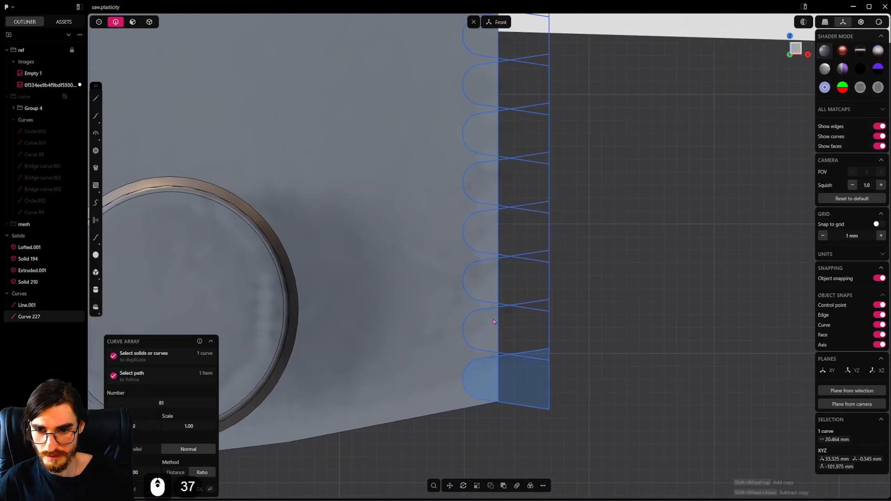
left_click_drag(166, 404, 183, 404)
scroll(465, 358, "up", 8)
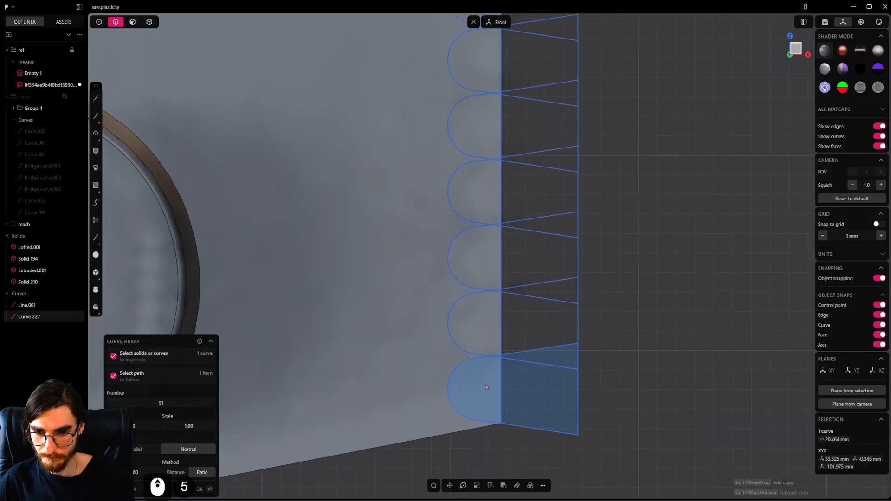
scroll(511, 354, "up", 3)
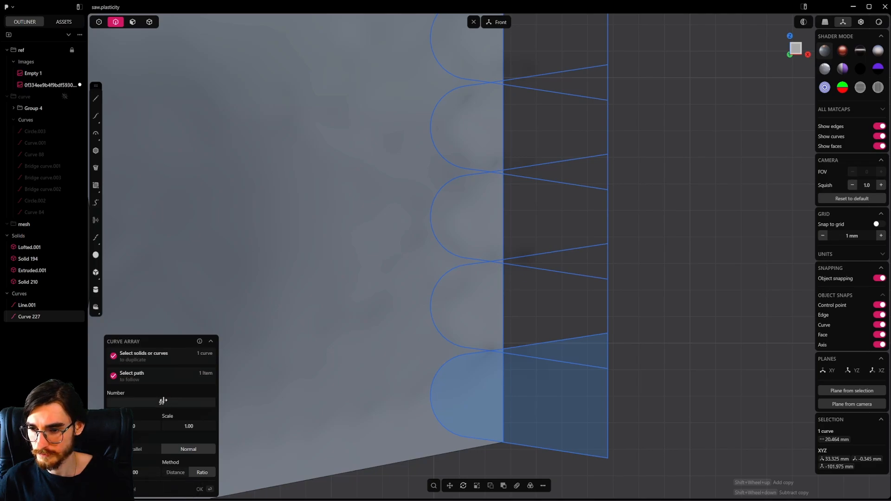
left_click_drag(163, 401, 149, 401)
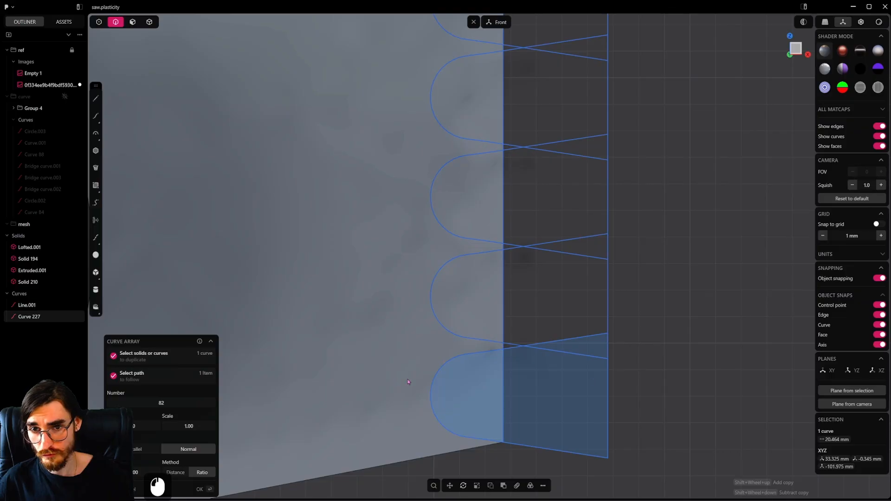
Step: Reduce the array to 79 copies, check the spacing at the blade's upper tip and accept the Curve Array
scroll(526, 342, "down", 18)
scroll(524, 306, "down", 3, "shift")
middle_click_drag(520, 93, 516, 408, "shift")
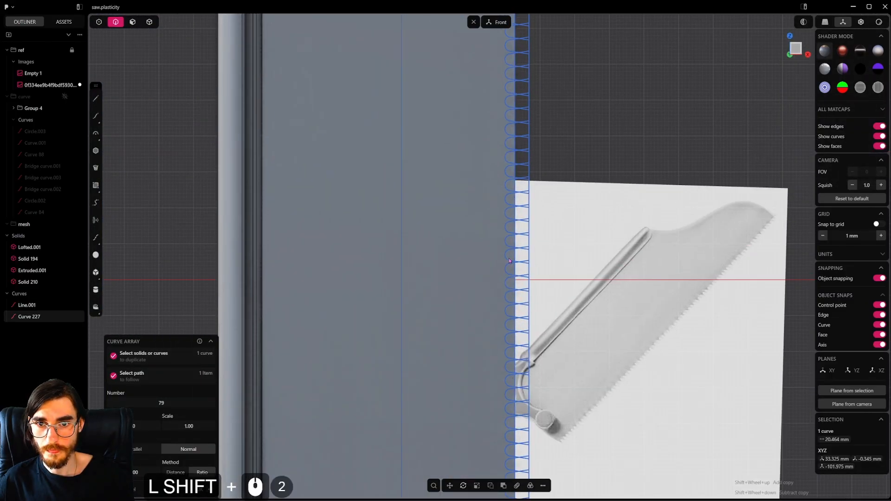
middle_click_drag(513, 126, 506, 371, "shift")
middle_click_drag(502, 125, 507, 277, "shift")
scroll(514, 223, "up", 20)
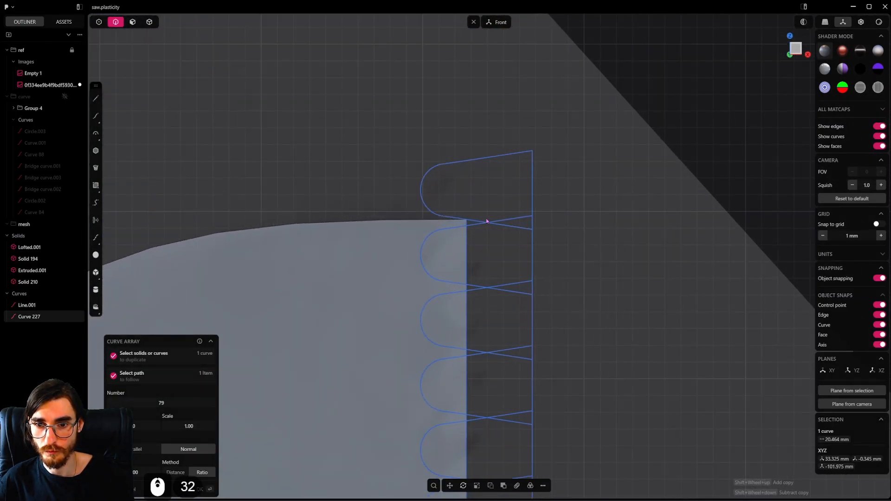
scroll(487, 221, "down", 2)
scroll(487, 222, "up", 2)
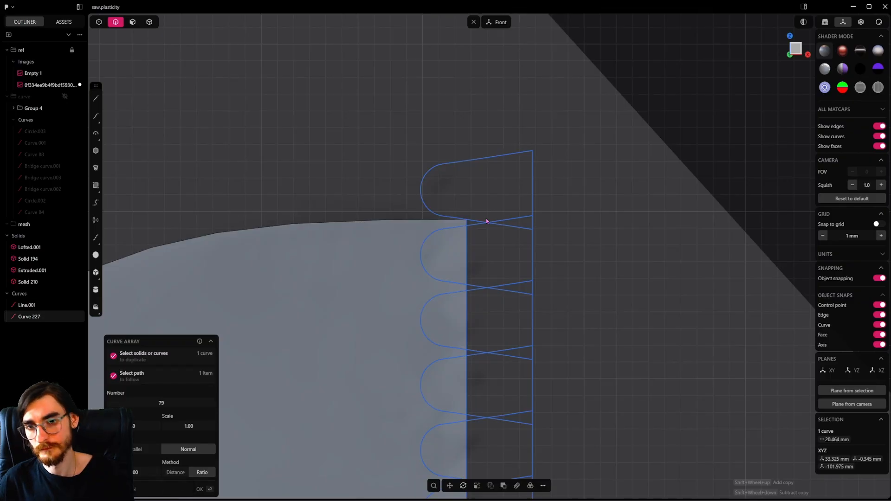
right_click(394, 136)
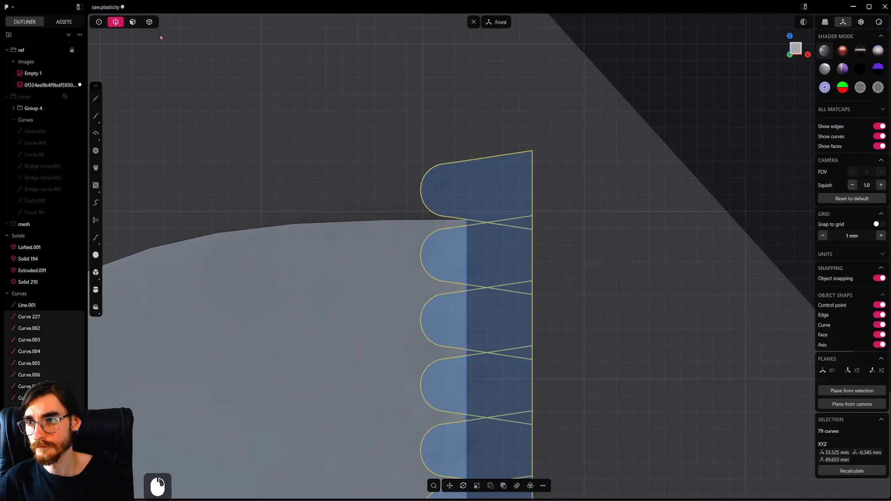
key("g")
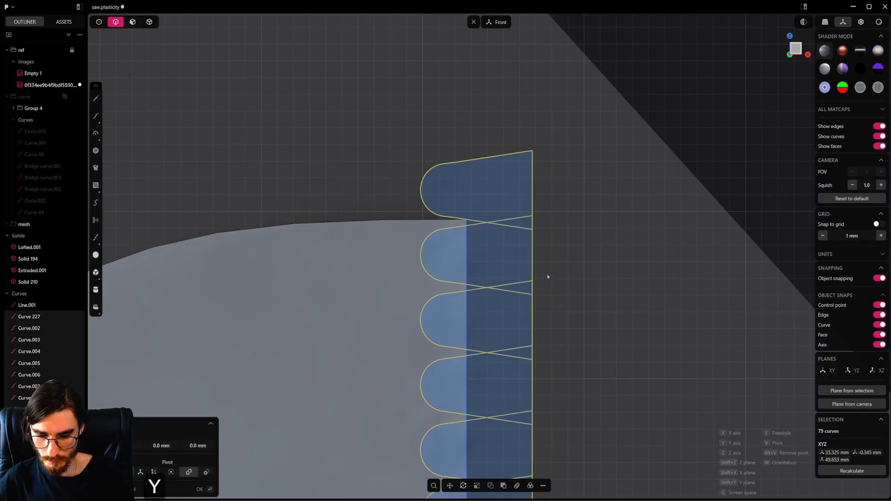
key("x")
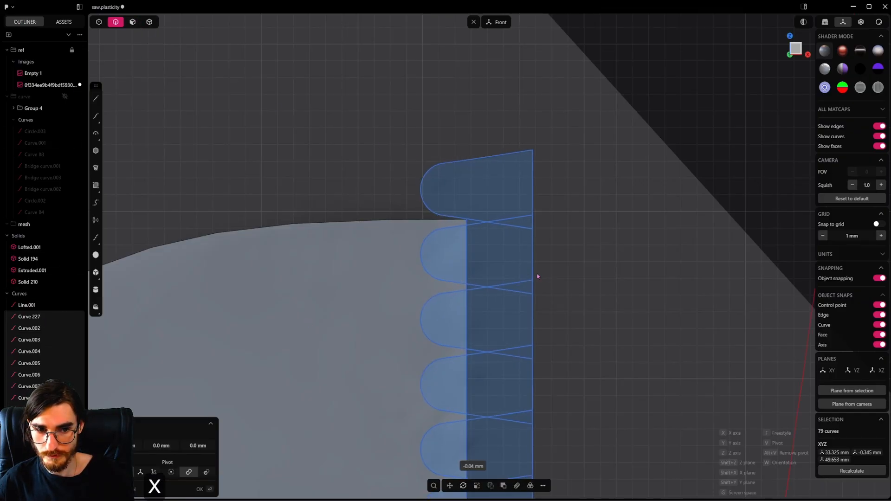
key("z")
key("Escape")
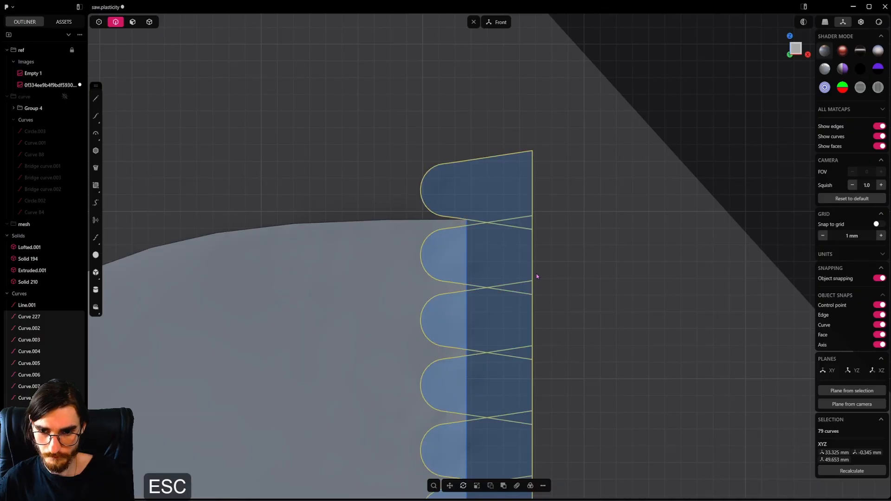
Step: Move all the arrayed outlines -1.4 mm along Z, deeper into the blade's cutting edge
scroll(527, 263, "down", 10)
middle_click_drag(545, 288, 544, 51, "shift")
middle_click_drag(544, 408, 555, 125, "shift")
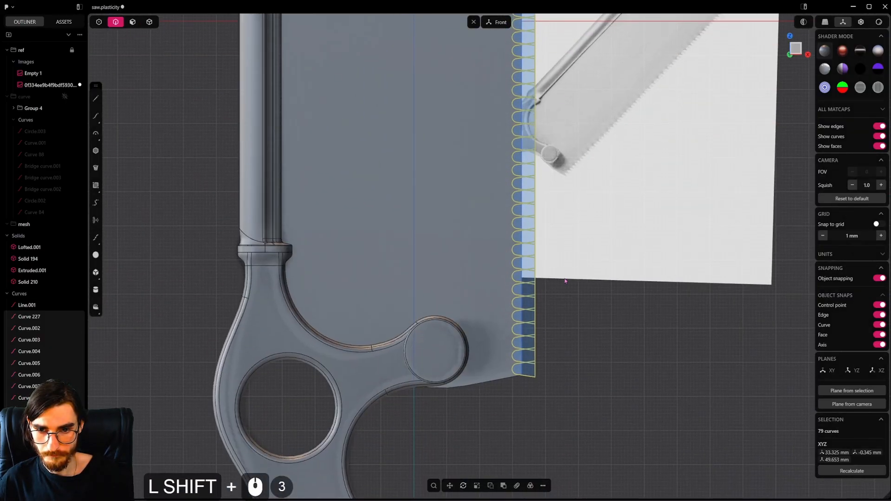
middle_click_drag(553, 384, 547, 326, "shift")
scroll(536, 310, "up", 20)
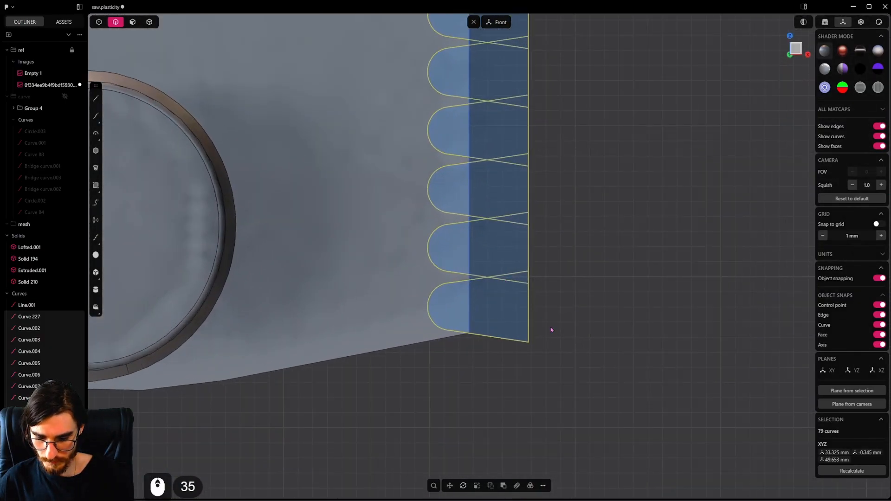
key("g")
key("x")
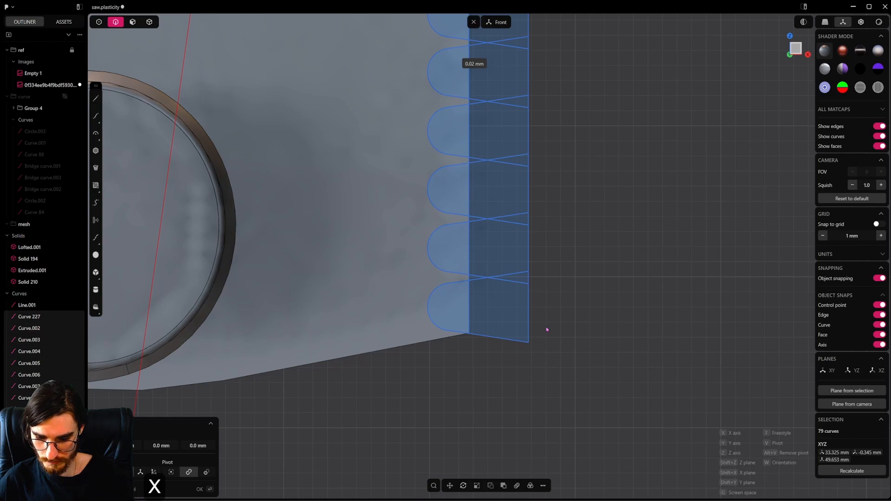
key("y")
key("z")
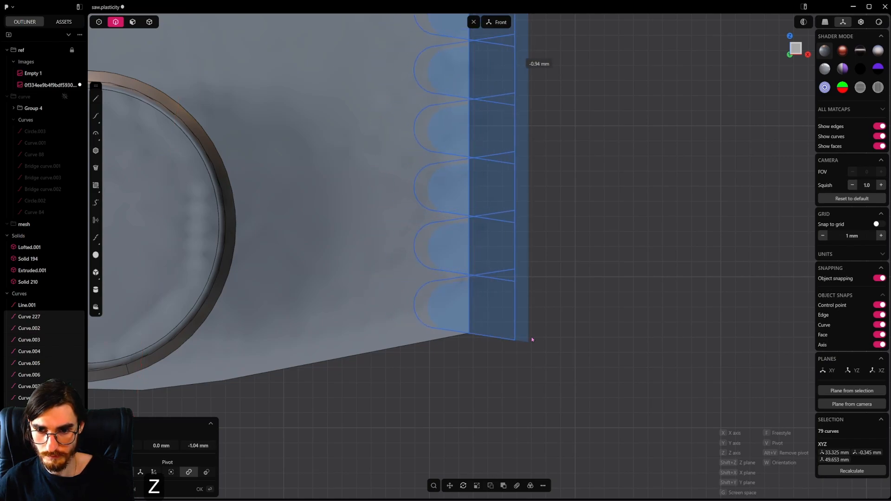
key("shift")
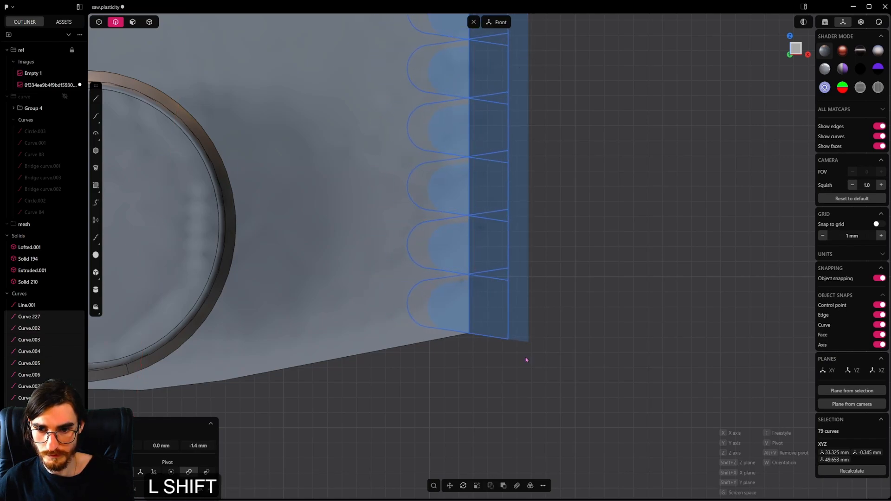
Step: Fine-tune the arrayed outlines' Z position by 0.19 mm and a further -0.48 mm so their sides cross near the blade's edge
scroll(525, 357, "down", 14, "shift")
scroll(521, 210, "down", 5)
middle_click_drag(523, 116, 527, 343, "shift")
middle_click_drag(525, 174, 526, 223, "shift")
scroll(525, 224, "up", 11)
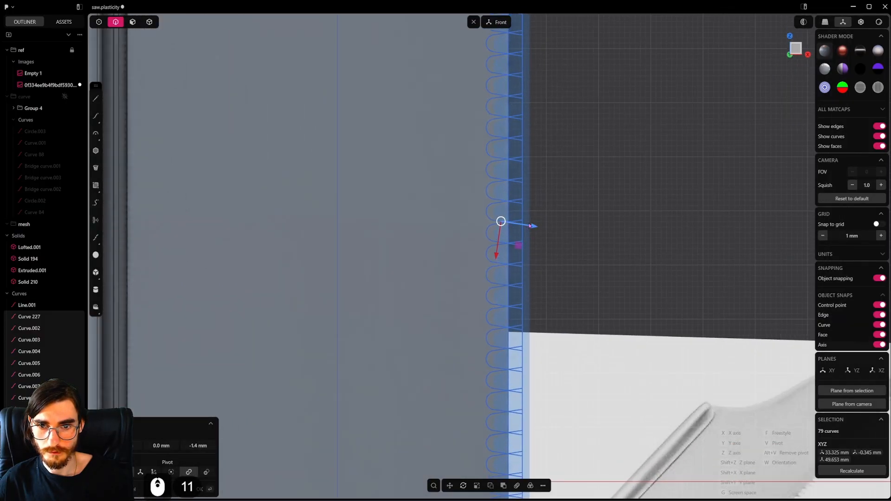
left_click_drag(531, 226, 519, 224, "shift")
scroll(532, 223, "up", 20, "shift")
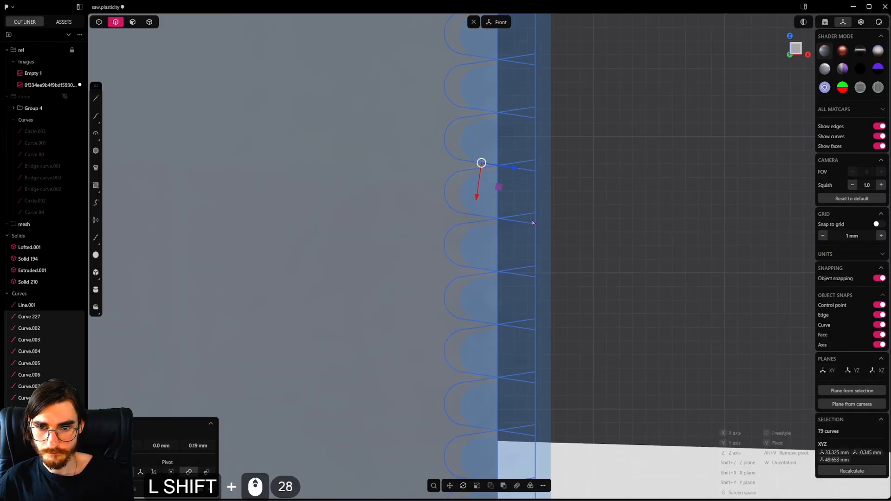
left_click_drag(511, 165, 438, 158, "shift")
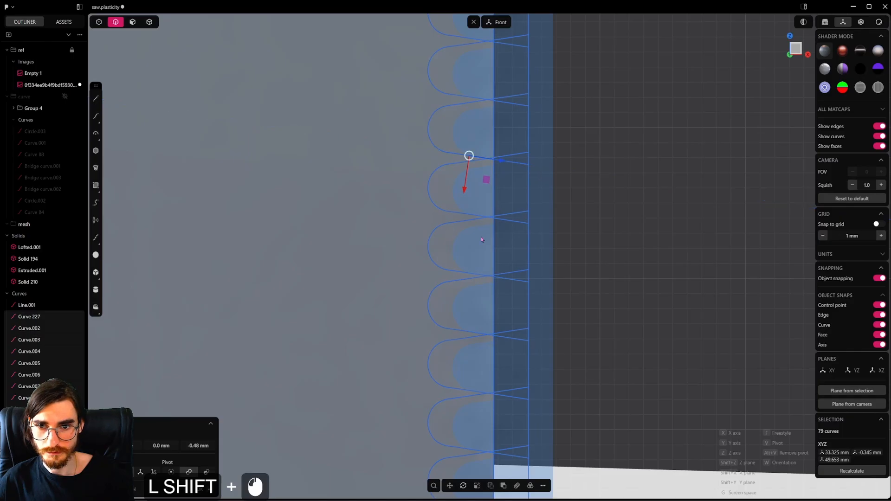
scroll(492, 228, "down", 17)
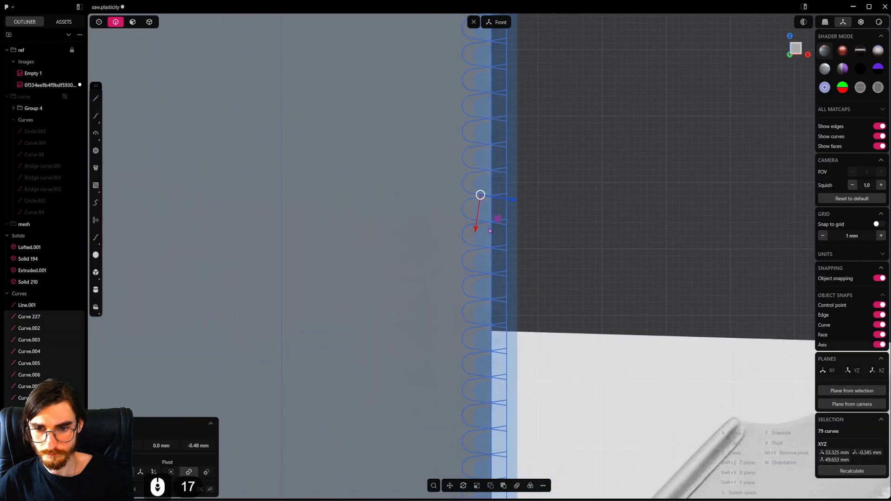
middle_click_drag(478, 233, 487, 349, "shift")
Step: Finish moving the outlines and delete the straight path line along the cutting edge
left_click(543, 160)
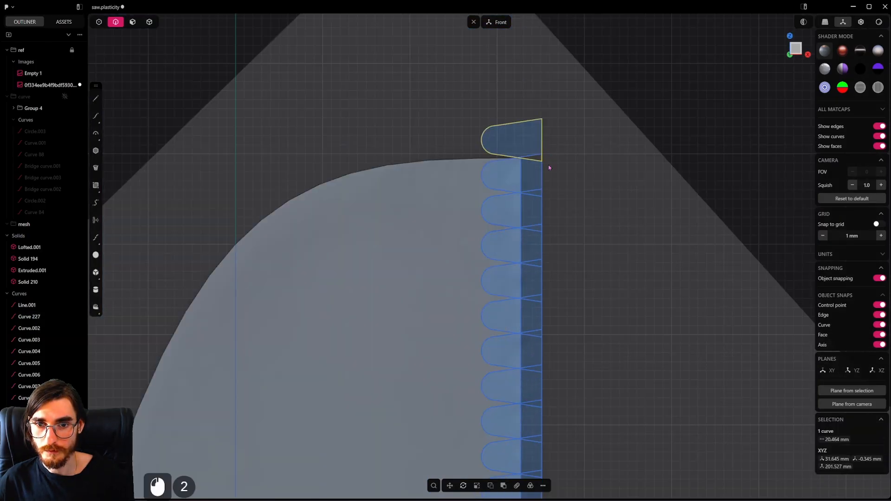
left_click(522, 212)
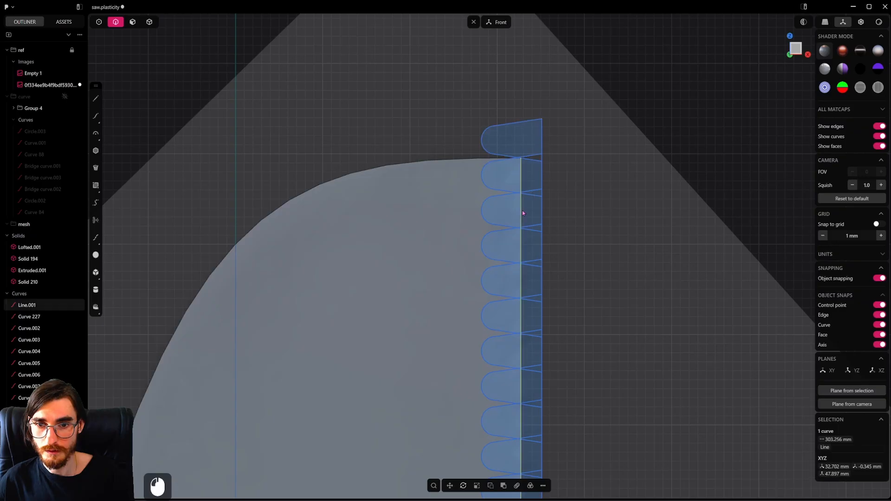
key("x")
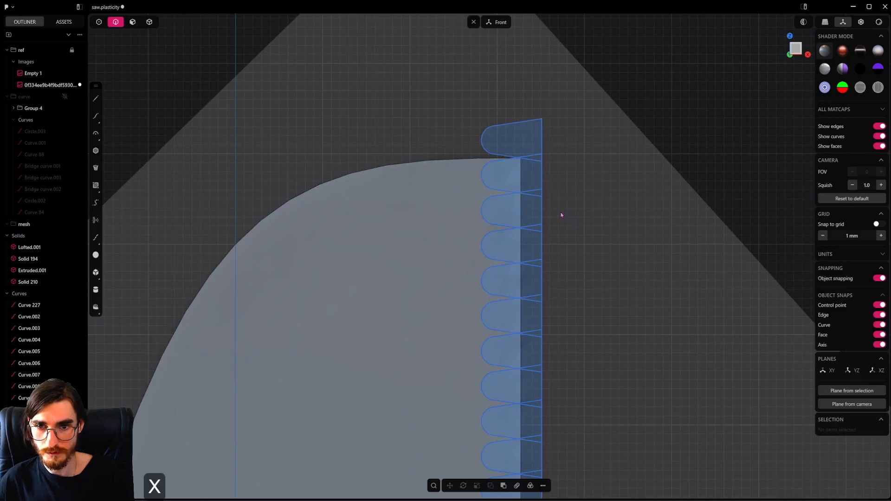
Step: Select all 79 flared outlines along the edge and cut the blade with them
scroll(561, 215, "down", 10)
middle_click_drag(577, 304, 571, 91, "shift")
scroll(569, 247, "down", 5)
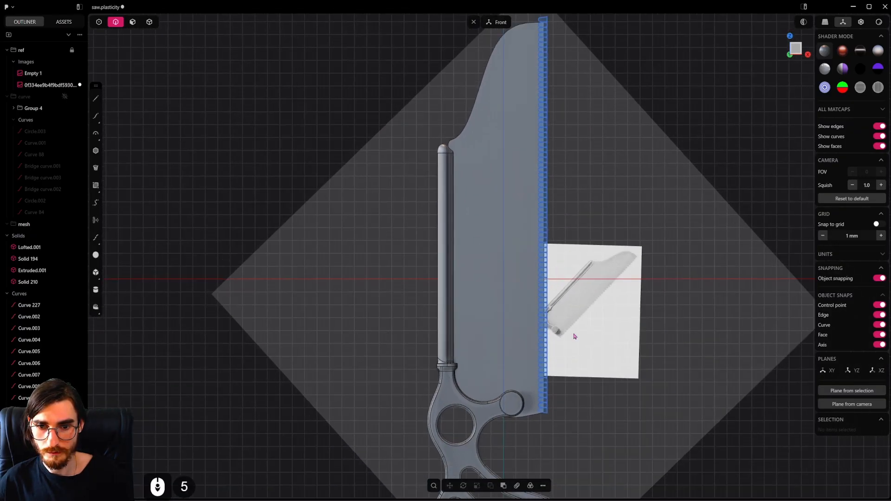
left_click_drag(579, 434, 547, 15)
scroll(549, 311, "up", 20)
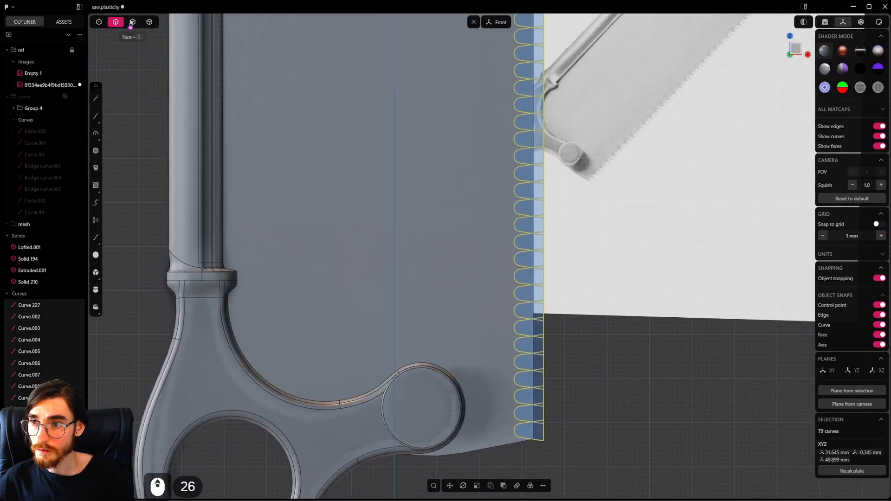
scroll(538, 310, "down", 3)
key("c")
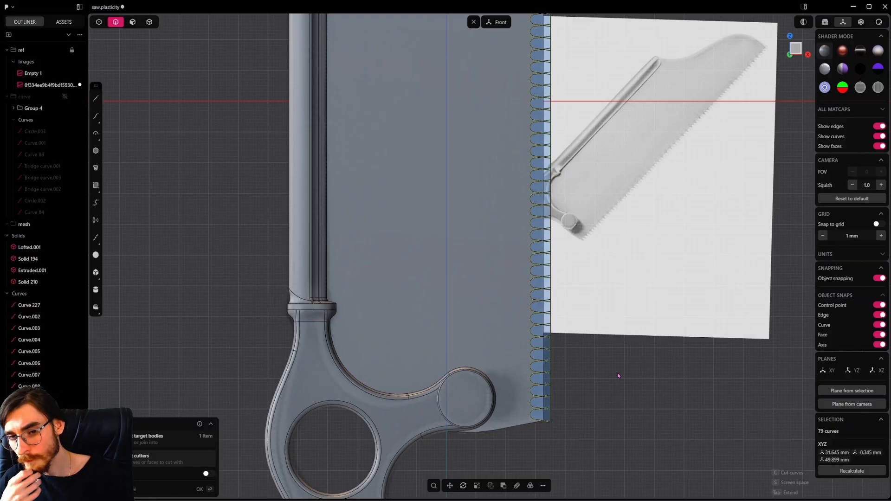
left_click(616, 376)
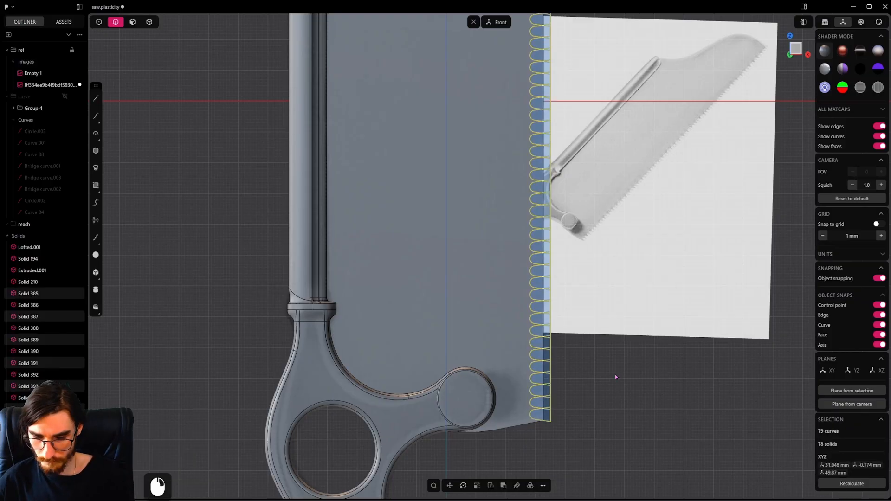
Step: Delete the selected solid pieces cut from the blade's edge and inspect the tooth gaps at an angle
key("x")
scroll(588, 368, "down", 3)
middle_click_drag(588, 368, 551, 318)
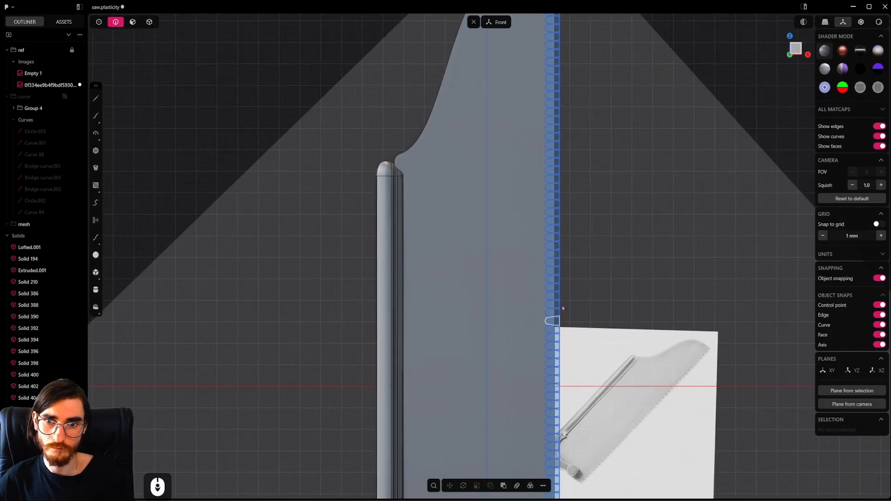
key("ctrl+z")
scroll(508, 239, "down", 4)
middle_click_drag(508, 239, 427, 237)
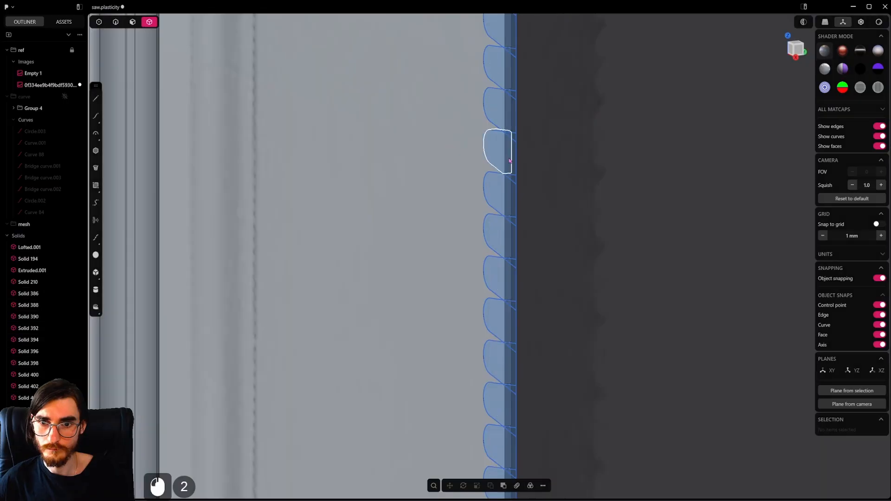
Step: Select all the solid pieces left in the tooth gaps along the blade's straight edge and delete them
left_click(504, 159)
middle_click_drag(504, 190, 592, 227, "alt")
scroll(533, 231, "down", 15, "alt")
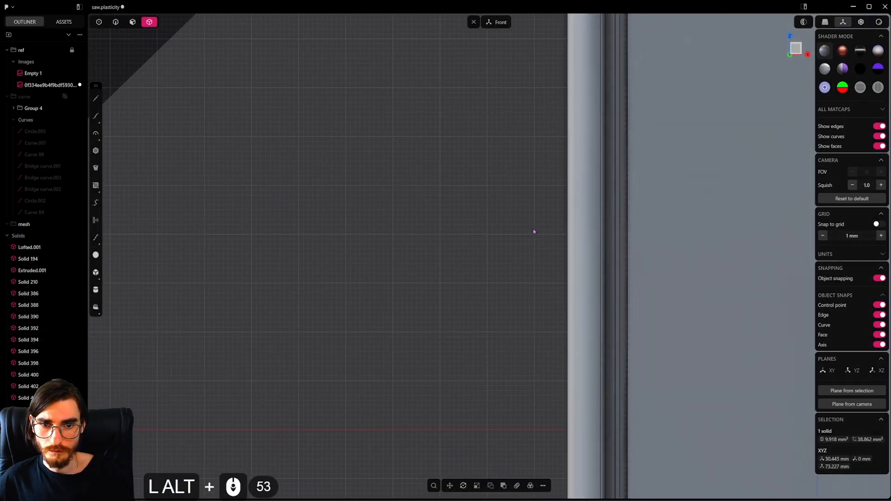
middle_click_drag(534, 232, 535, 153, "alt")
scroll(537, 248, "down", 6)
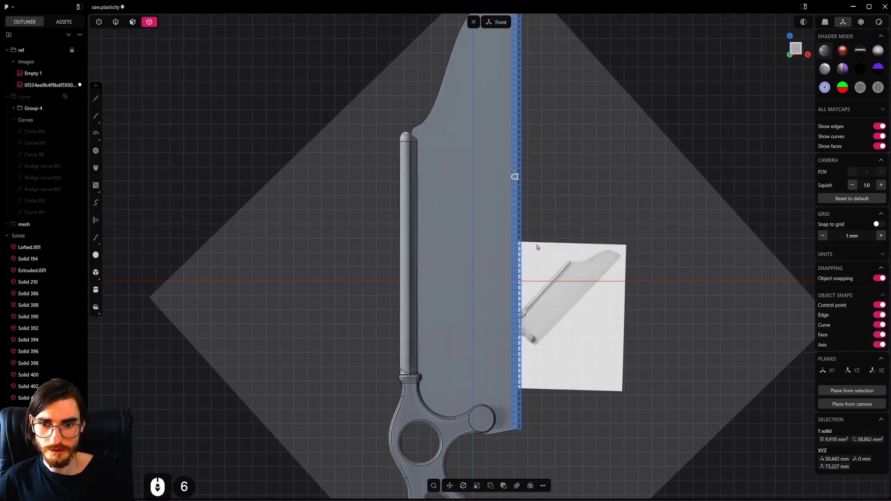
scroll(532, 119, "down", 2)
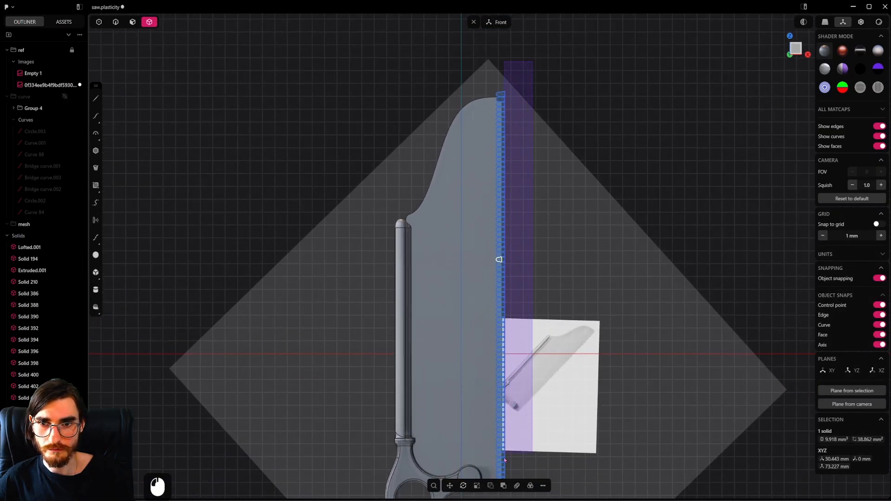
left_click_drag(548, 306, 548, 311)
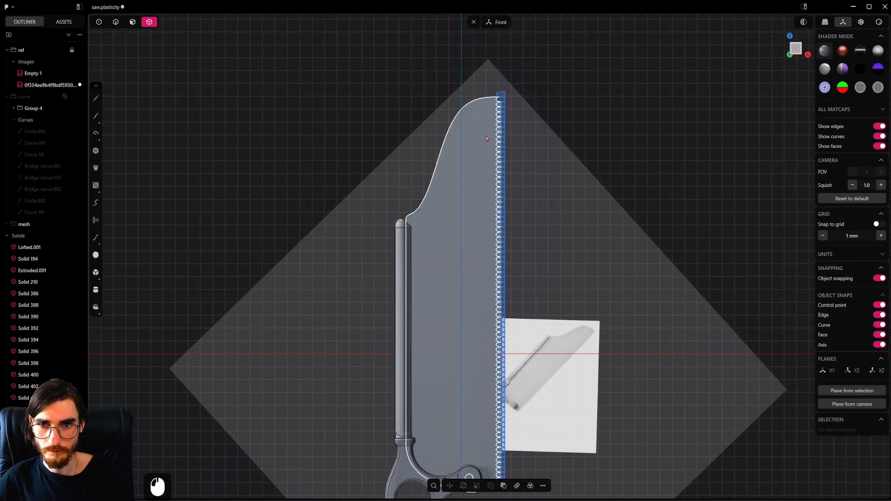
left_click_drag(475, 59, 523, 500)
middle_click_drag(550, 359, 567, 254, "shift")
key("x")
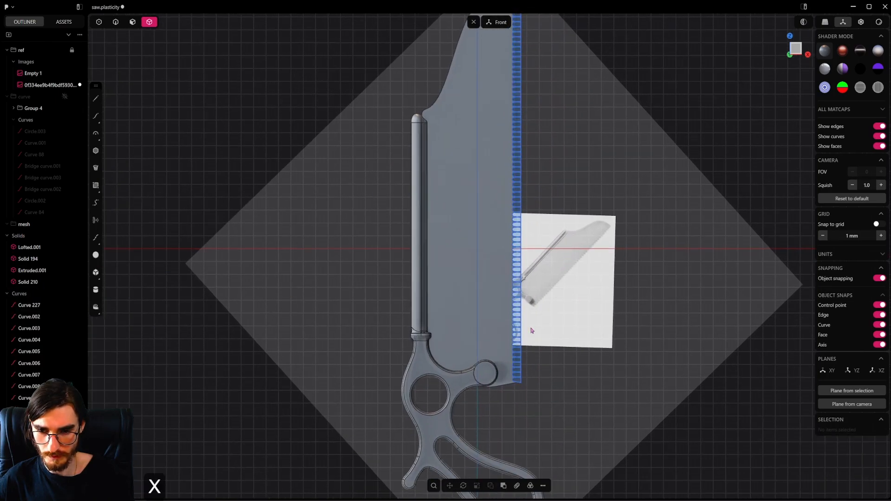
Step: Select all 79 flared outline curves along the blade's edge and delete them
middle_click_drag(529, 328, 527, 224, "shift")
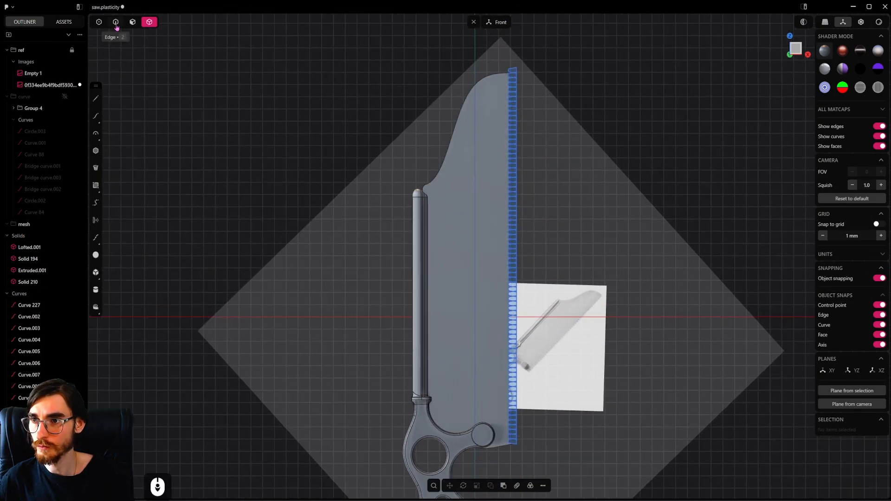
left_click(28, 294)
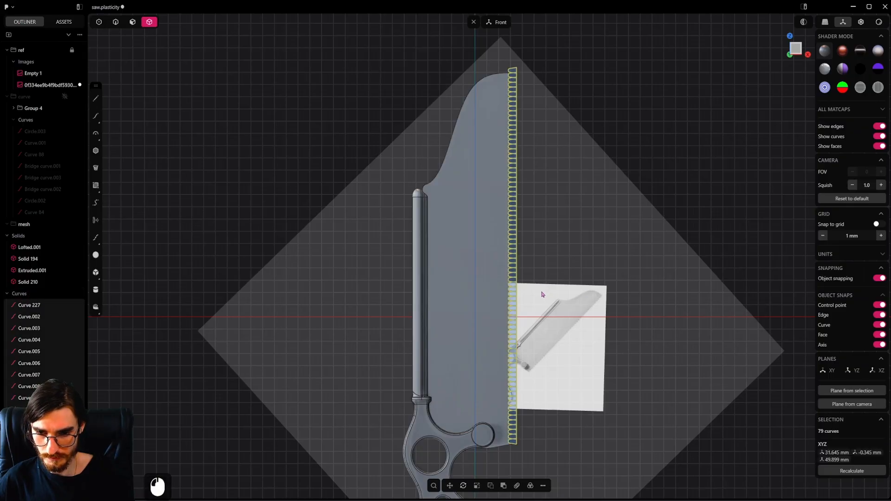
key("x")
scroll(520, 443, "up", 20)
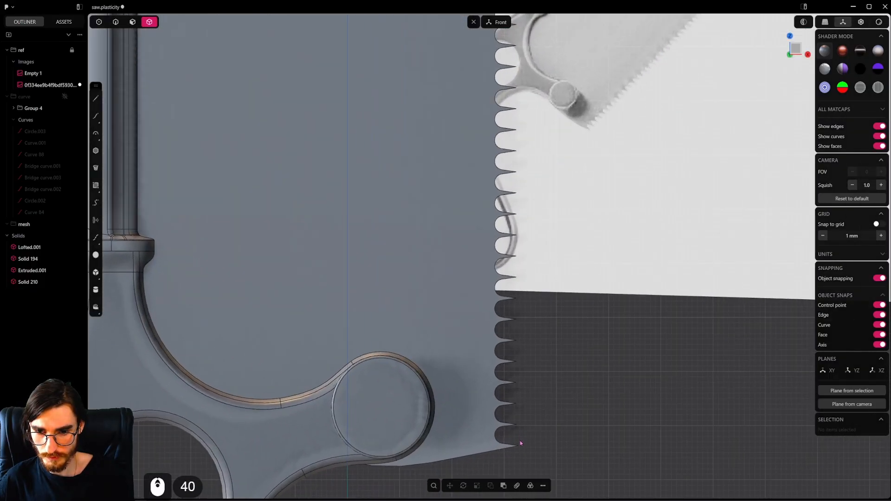
scroll(520, 443, "up", 13)
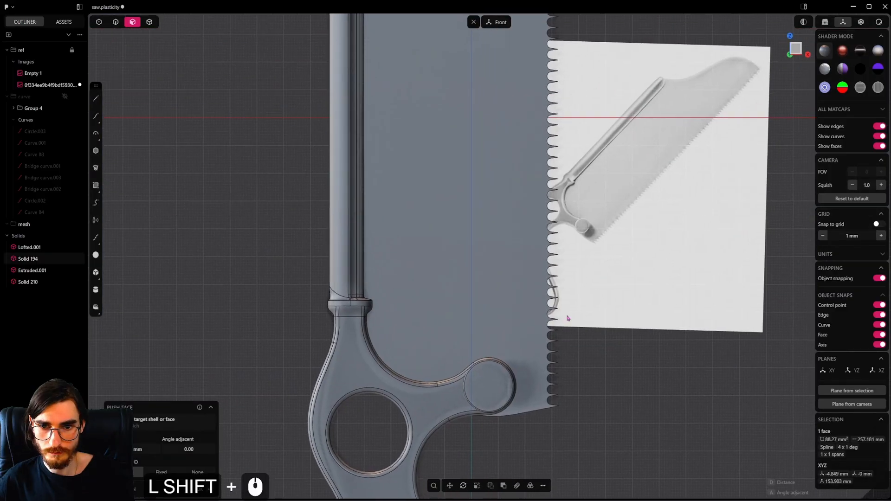
middle_click_drag(566, 318, 565, 329, "shift")
scroll(568, 312, "down", 3)
middle_click_drag(568, 265, 565, 322, "shift")
scroll(565, 322, "down", 5)
scroll(565, 322, "down", 6)
scroll(564, 320, "up", 10)
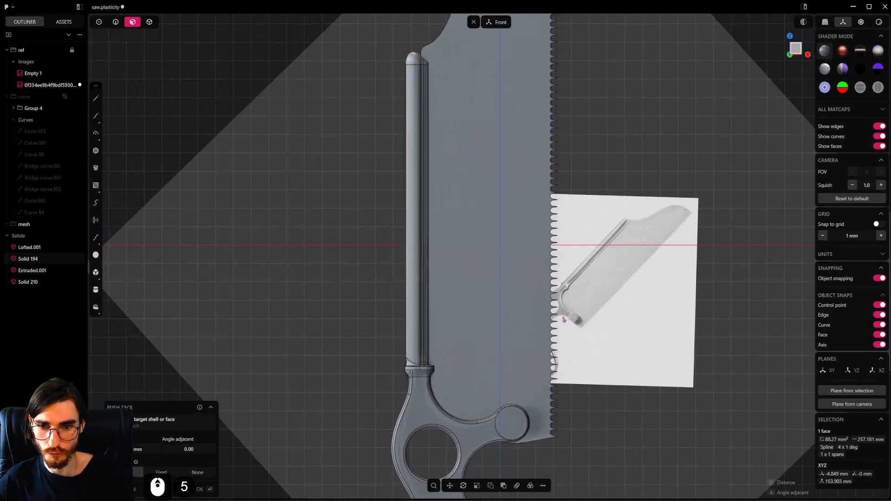
middle_click_drag(511, 368, 469, 377)
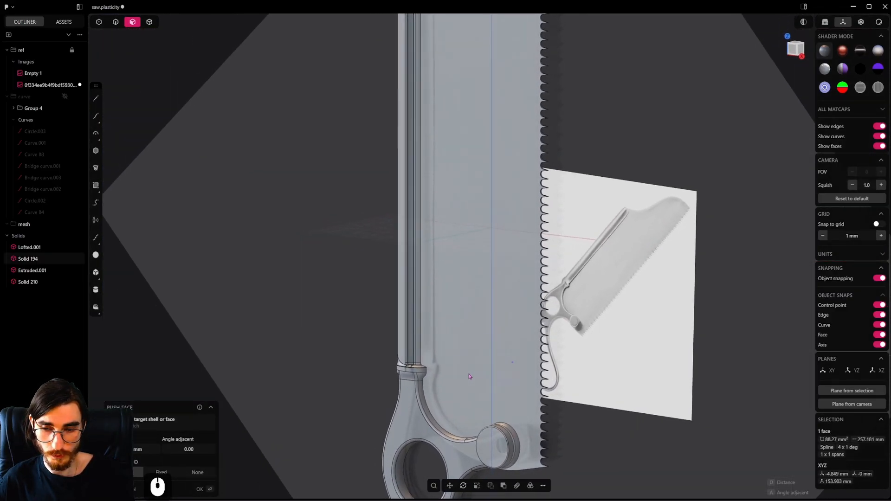
middle_click_drag(471, 164, 478, 322, "shift")
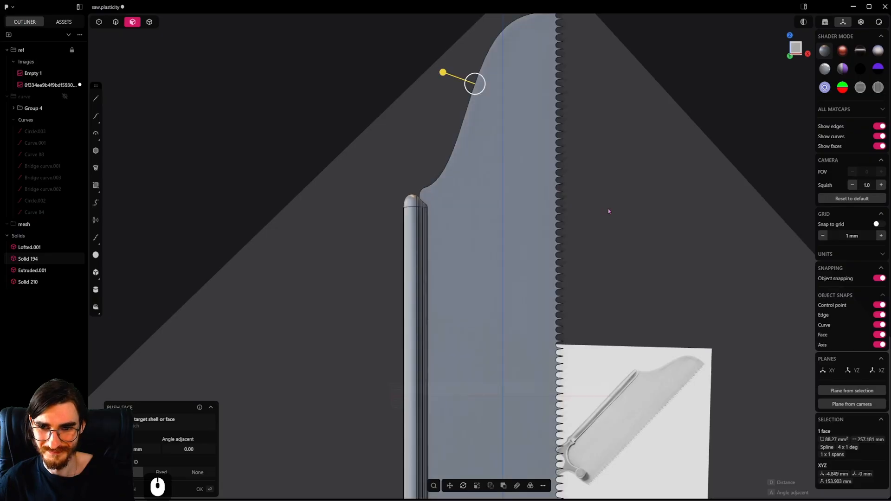
key("Escape")
Step: Select the outer outline edges of the blade's front face, leaving out the teeth, and apply a small fillet to them
middle_click_drag(611, 211, 597, 113, "shift")
scroll(546, 346, "up", 4)
scroll(547, 346, "up", 12)
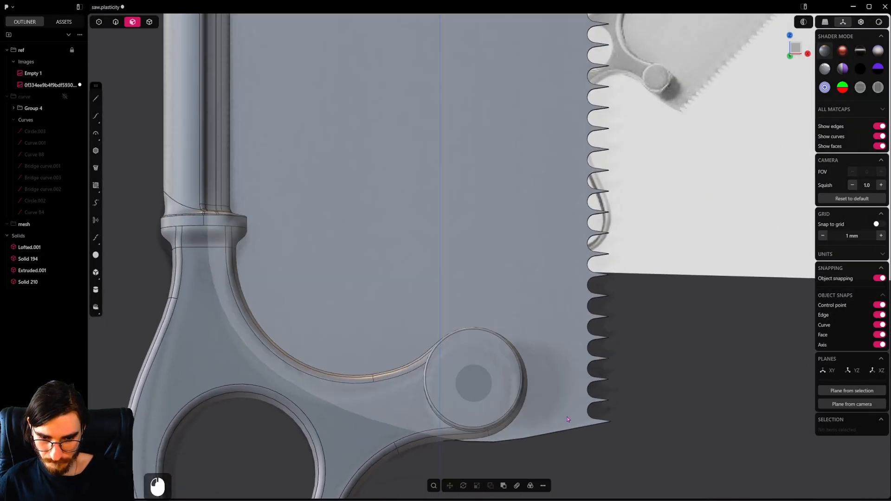
left_click(548, 415)
middle_click_drag(547, 415, 519, 291, "shift")
scroll(519, 291, "up", 11)
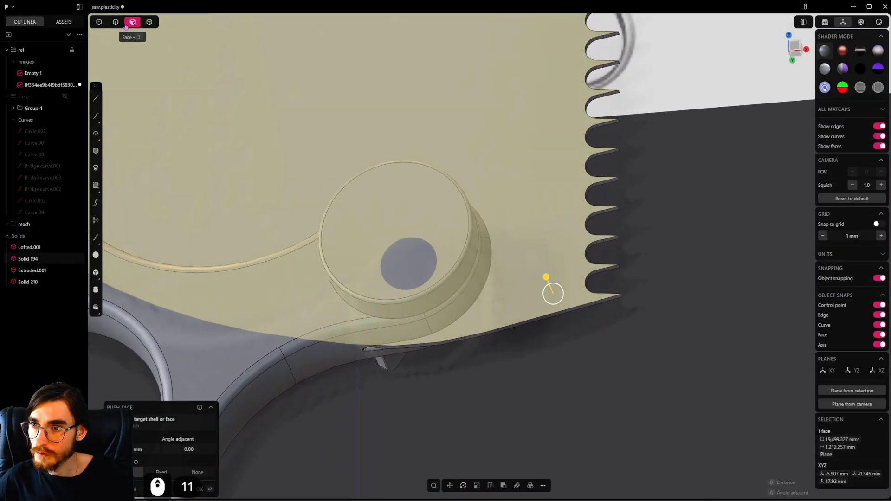
key("2")
scroll(557, 325, "up", 4)
left_click(602, 318, "alt")
scroll(597, 319, "up", 5)
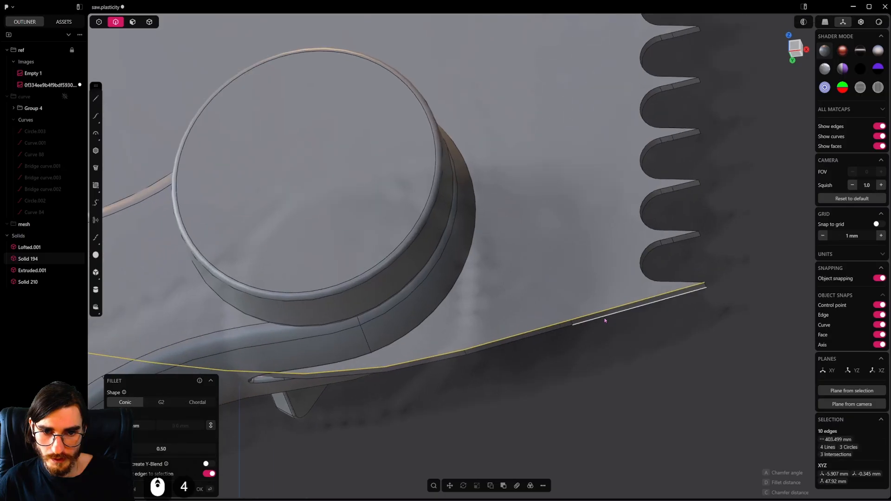
scroll(527, 348, "up", 8)
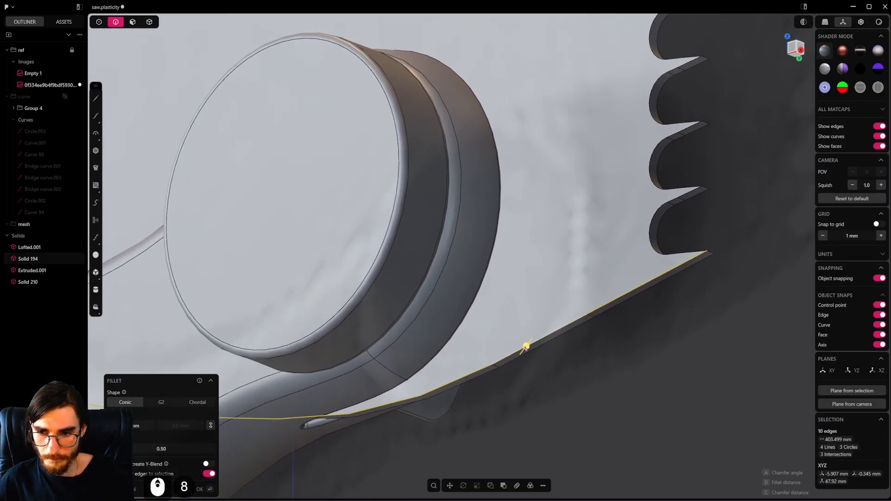
middle_click_drag(523, 348, 519, 353)
left_click_drag(521, 350, 495, 373, "shift")
right_click(545, 398)
Step: Mirror the blade solid across the mid-plane of its thickness so both sides get the same edge treatment
middle_click_drag(545, 398, 518, 338, "alt")
scroll(518, 338, "down", 6)
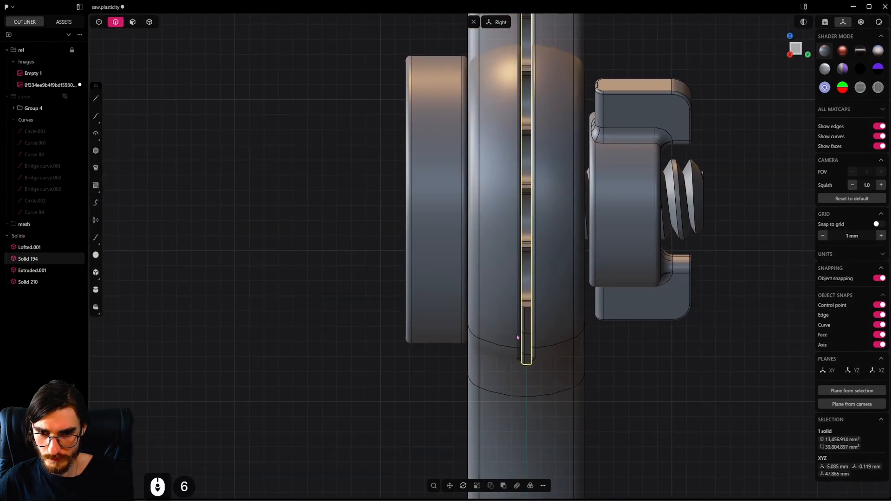
key("alt+x")
scroll(515, 181, "down", 10)
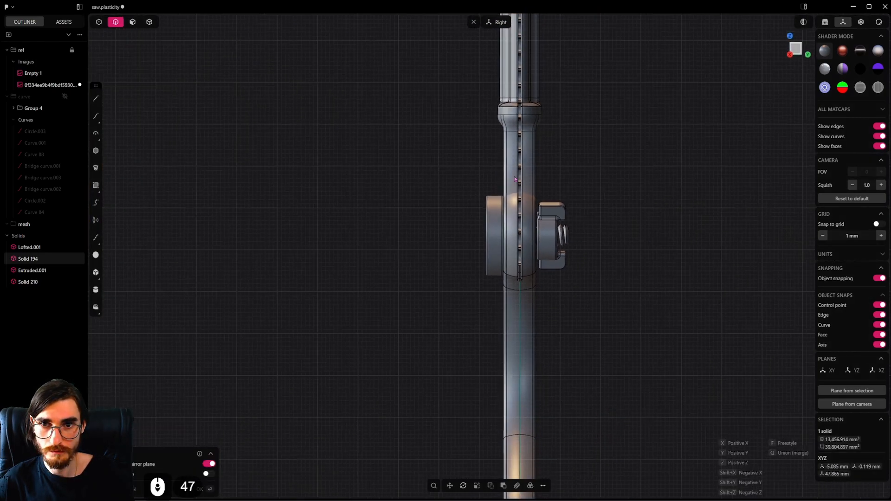
middle_click_drag(515, 179, 514, 416, "shift")
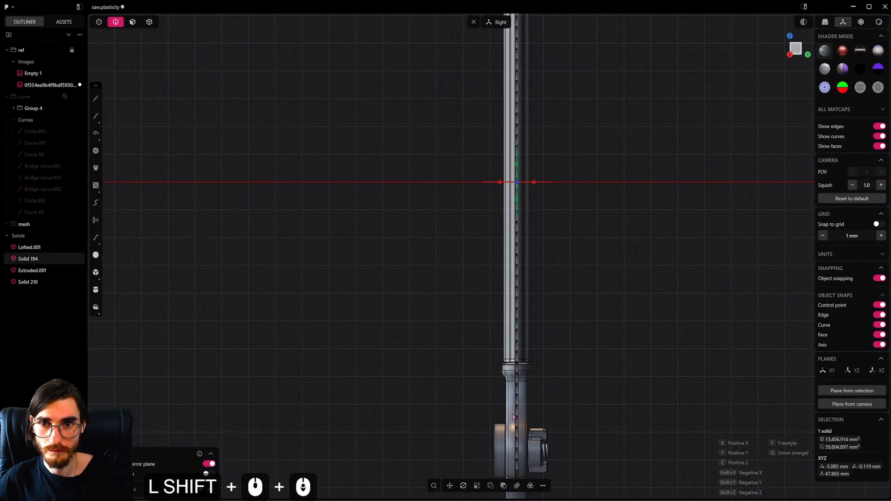
left_click(558, 269)
scroll(528, 176, "up", 20)
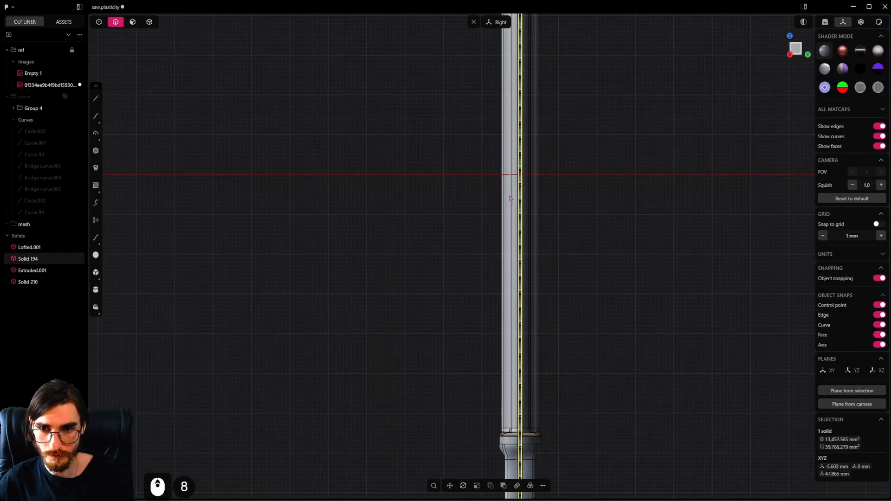
Step: Inspect the mirrored blade's teeth and outline edges along its length up to the tip, and the complete saw
scroll(527, 176, "down", 4)
middle_click_drag(529, 177, 548, 158)
scroll(535, 114, "down", 20)
middle_click_drag(535, 114, 544, 325, "shift")
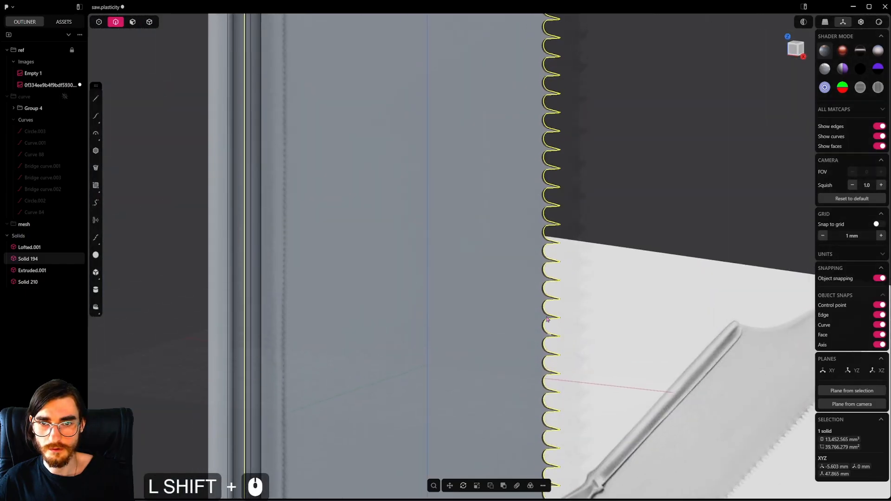
middle_click_drag(524, 88, 527, 344, "shift")
middle_click_drag(524, 56, 524, 297, "shift")
middle_click_drag(520, 158, 529, 406, "shift")
middle_click_drag(494, 270, 585, 291)
scroll(567, 201, "up", 15)
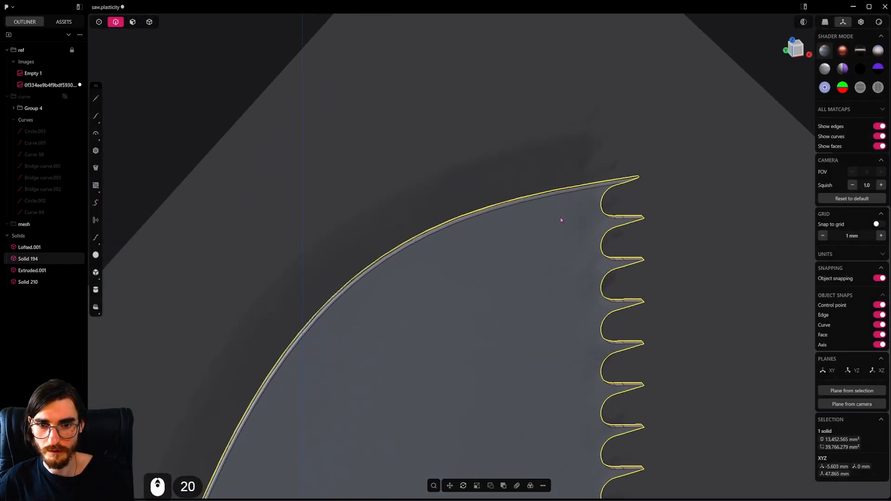
middle_click_drag(561, 219, 574, 212)
scroll(575, 212, "down", 20)
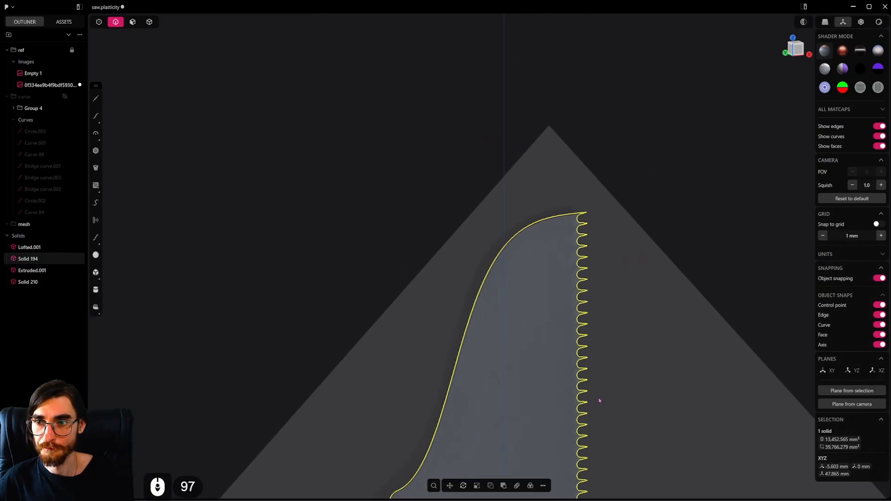
middle_click_drag(597, 400, 555, 128, "shift")
middle_click_drag(574, 234, 538, 227)
scroll(541, 232, "down", 6)
middle_click_drag(501, 385, 551, 327, "shift")
scroll(487, 275, "up", 4)
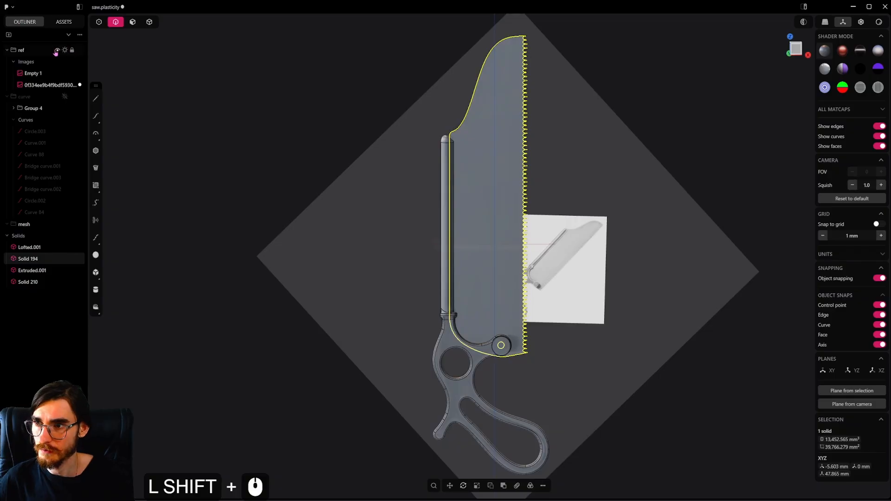
Step: Hide the ref group with the reference images and save the file
left_click(58, 50)
left_click(537, 313)
scroll(538, 307, "up", 4)
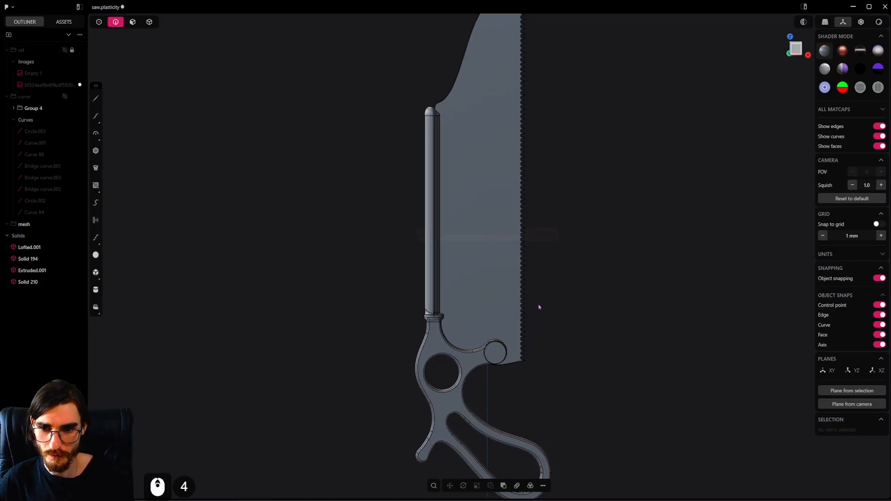
middle_click_drag(538, 306, 508, 272, "alt")
scroll(537, 246, "down", 5)
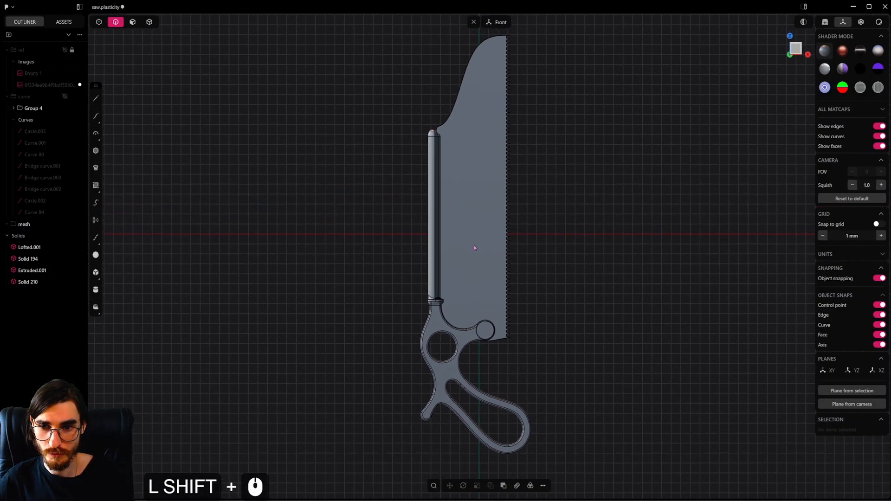
middle_click_drag(475, 248, 510, 249)
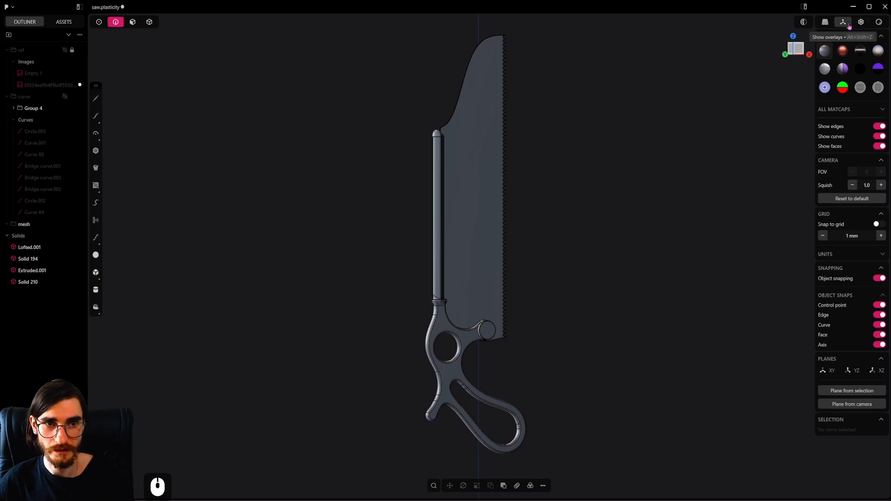
scroll(515, 269, "up", 3)
key("ctrl+s")
middle_click_drag(514, 269, 532, 260)
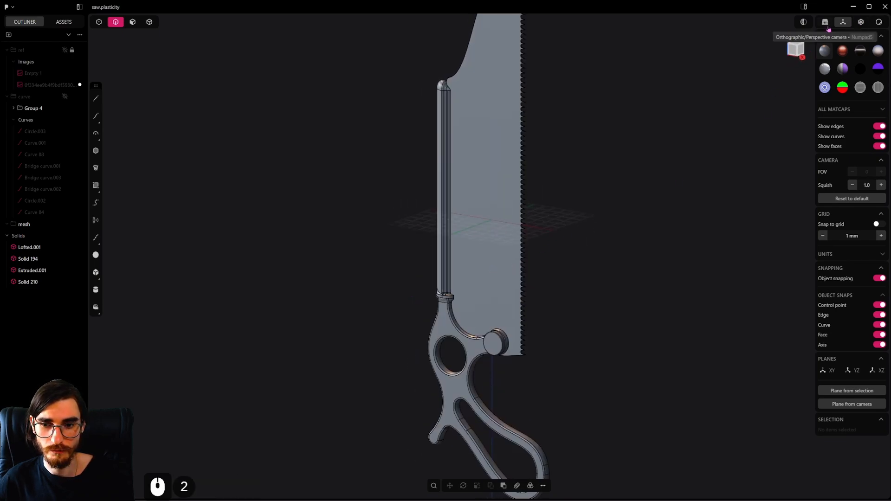
middle_click_drag(478, 284, 243, 257)
Step: Select the four solids from Lofted.001 to Solid 210 and move them into the mesh group
left_click(31, 248)
left_click(28, 283, "shift")
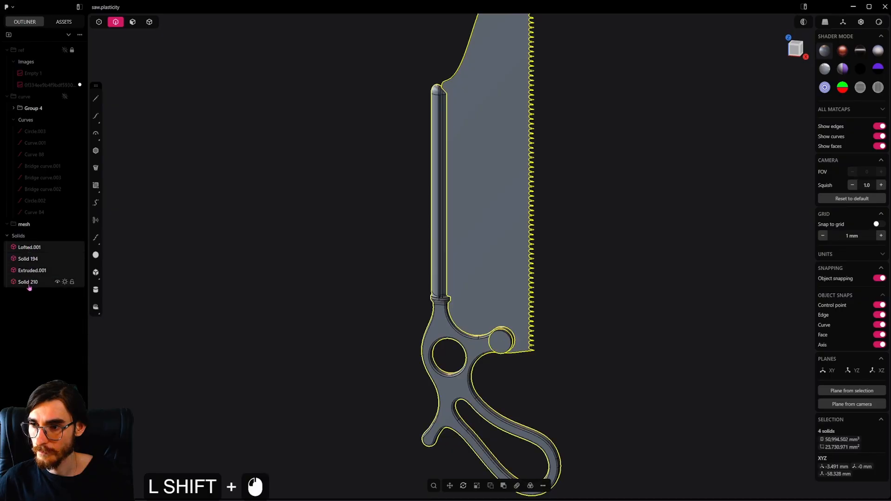
left_click_drag(28, 284, 24, 225)
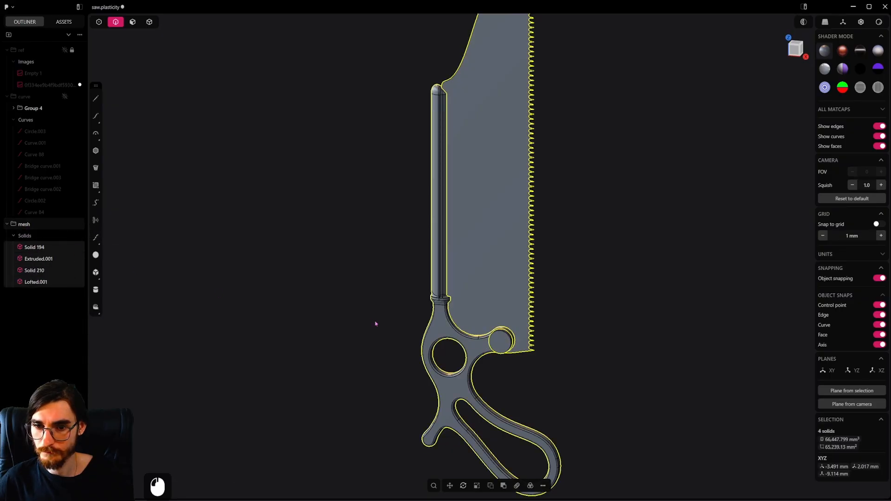
left_click(599, 301)
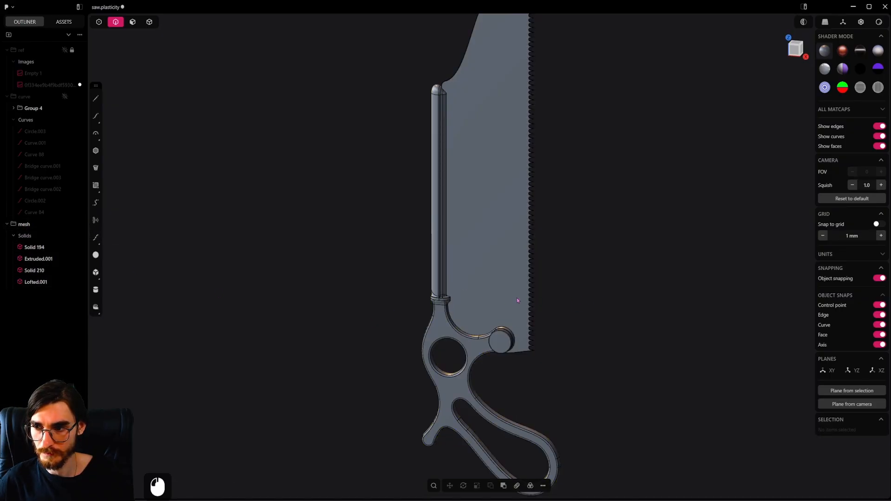
Step: Select all four saw solids as whole bodies and run Delete Redundant Topology on them
left_click(148, 22)
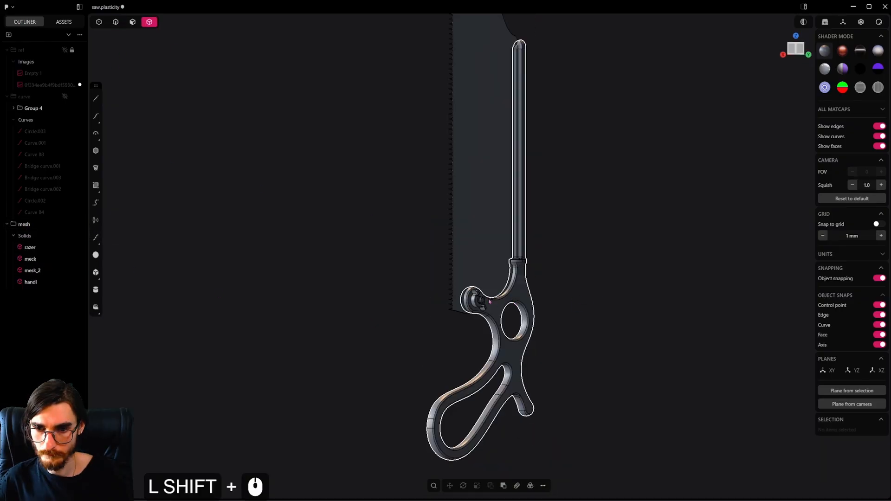
left_click_drag(583, 124, 371, 492)
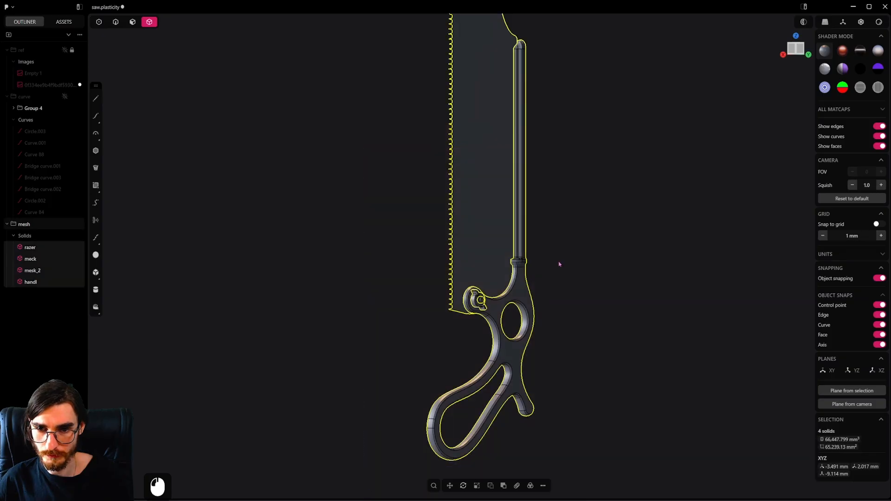
type("fred")
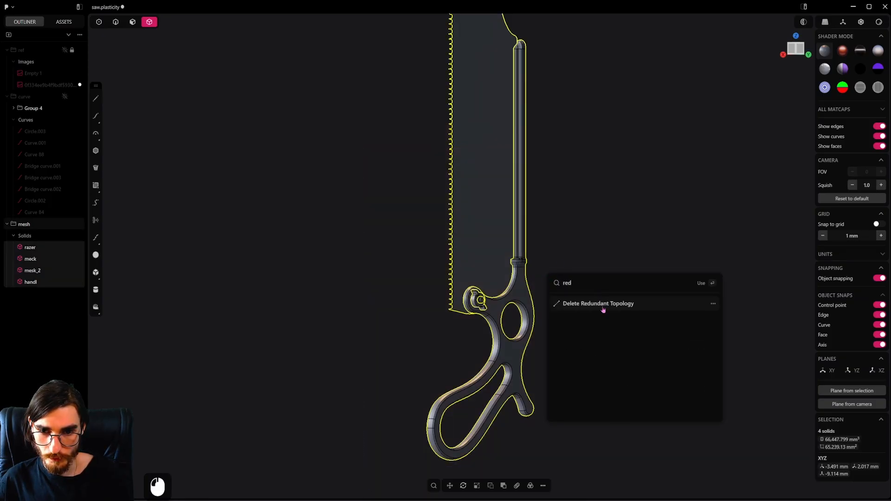
left_click(603, 310)
middle_click_drag(457, 322, 618, 314)
middle_click_drag(618, 315, 663, 312)
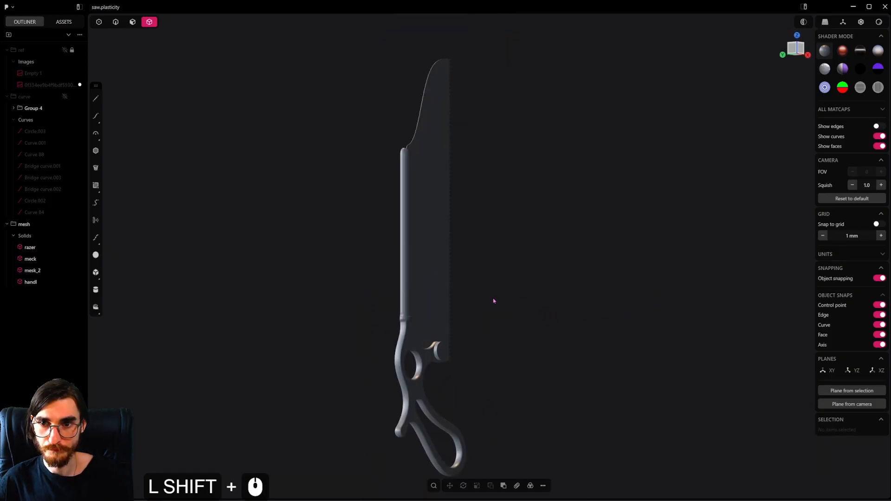
Step: Inspect the complete saw from several angles, including its blade teeth and handle
middle_click_drag(494, 301, 418, 334)
middle_click_drag(418, 335, 428, 245, "shift")
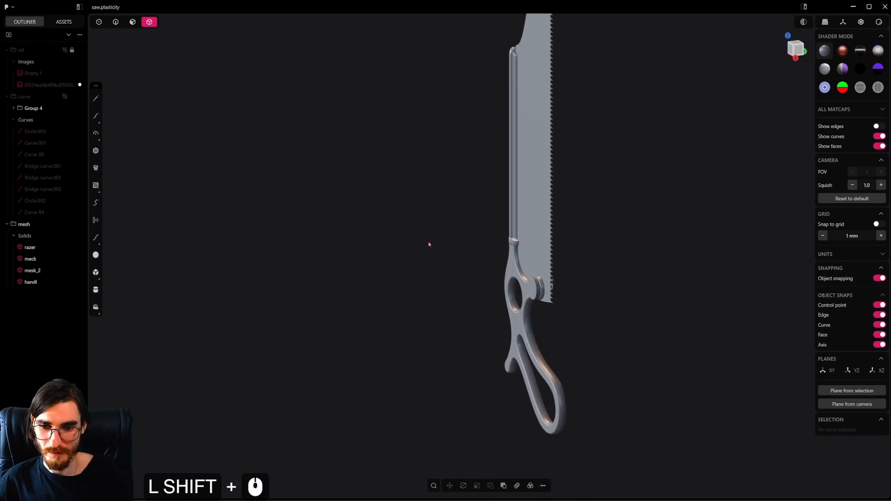
scroll(485, 252, "up", 5)
middle_click_drag(485, 253, 548, 297)
Step: Switch to Blender and move the selected saw parts into the character's grip by about -0.95, -1.77 and -0.09 mm in X, Y and Z
middle_click_drag(650, 333, 552, 334)
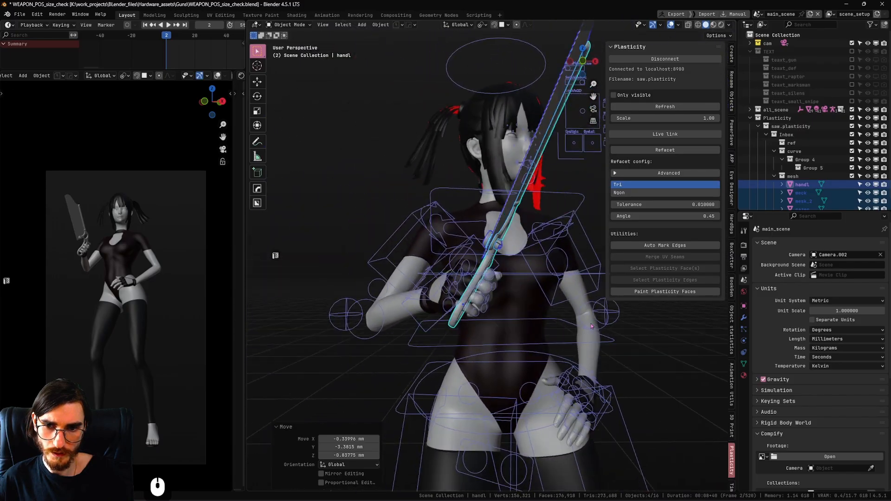
scroll(114, 222, "up", 8)
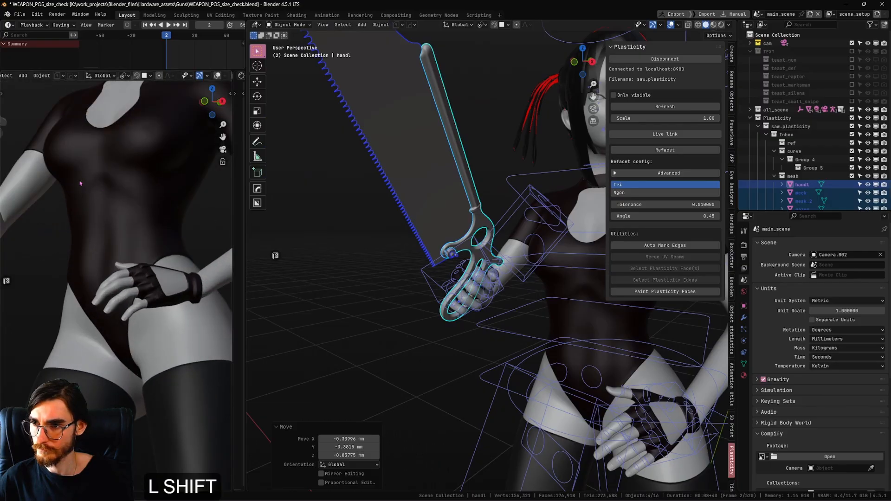
middle_click_drag(79, 183, 169, 321, "shift")
scroll(187, 325, "down", 5)
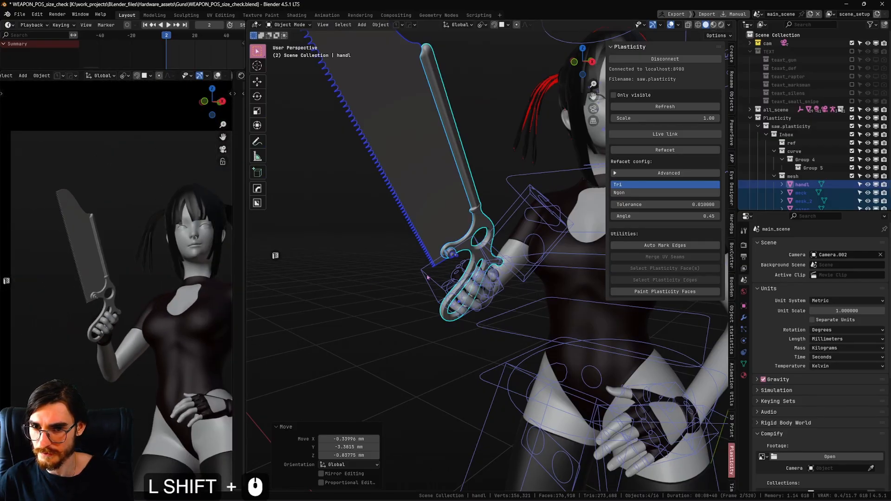
scroll(427, 278, "up", 8)
key("g")
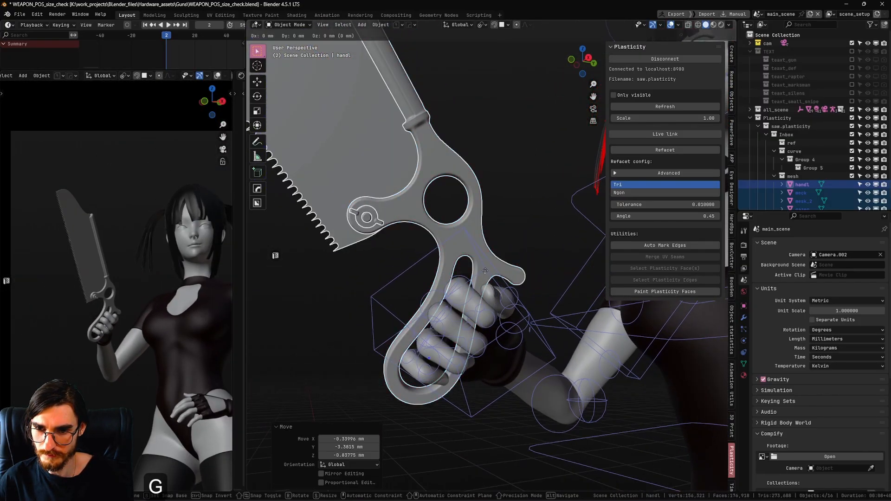
left_click(467, 267)
middle_click_drag(467, 267, 408, 253)
scroll(178, 308, "down", 2)
scroll(171, 307, "up", 5)
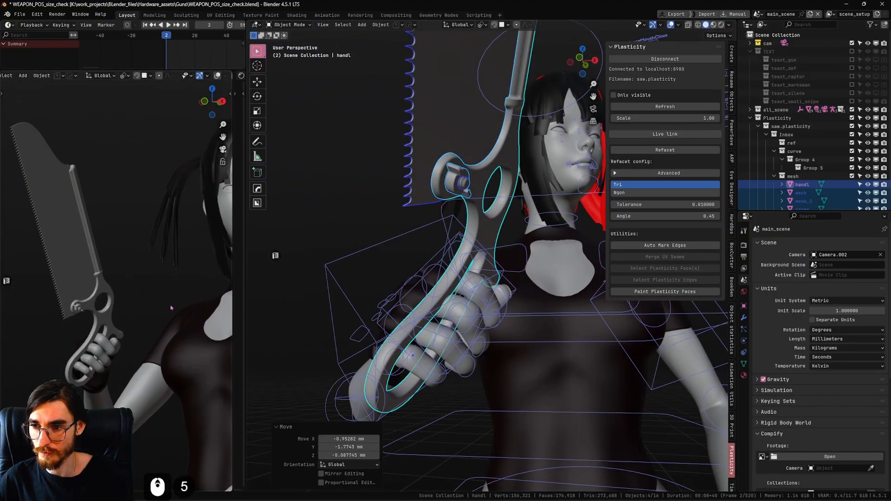
Step: Check the saw against the character's pose, then widen the preview viewport and frame her upper body with the saw
scroll(171, 307, "down", 4)
middle_click_drag(171, 307, 176, 342, "shift")
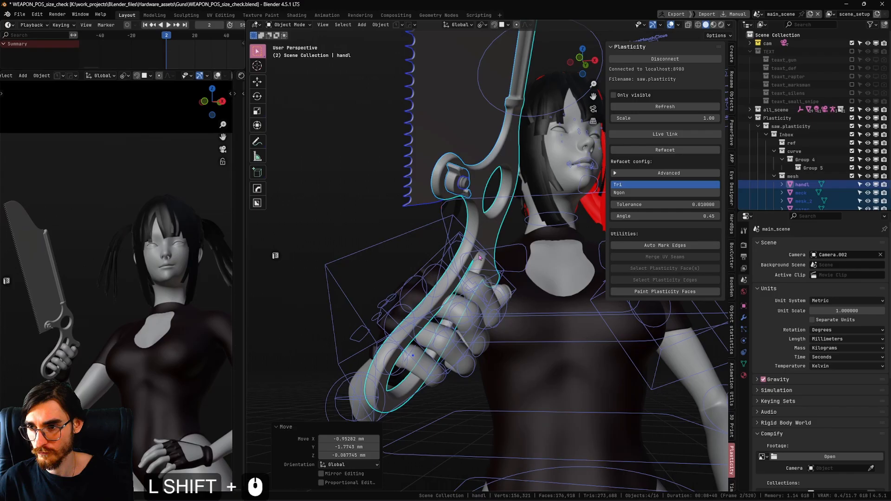
scroll(480, 257, "down", 6)
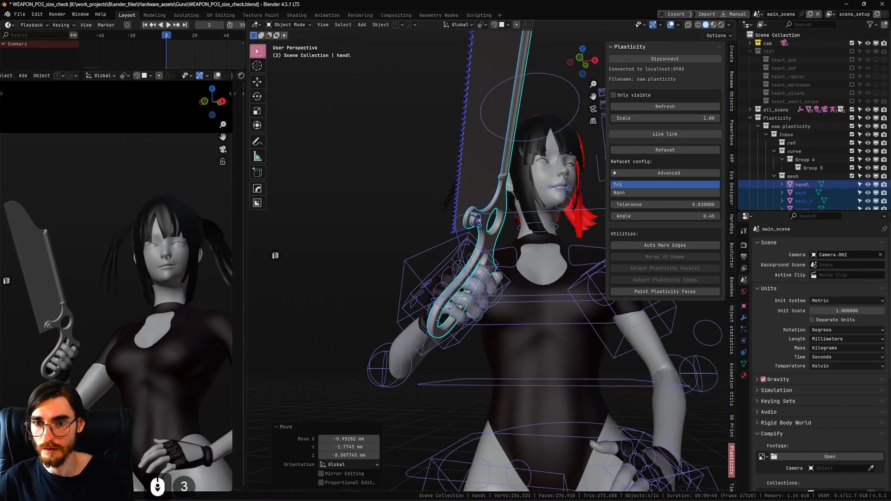
middle_click_drag(479, 257, 306, 269)
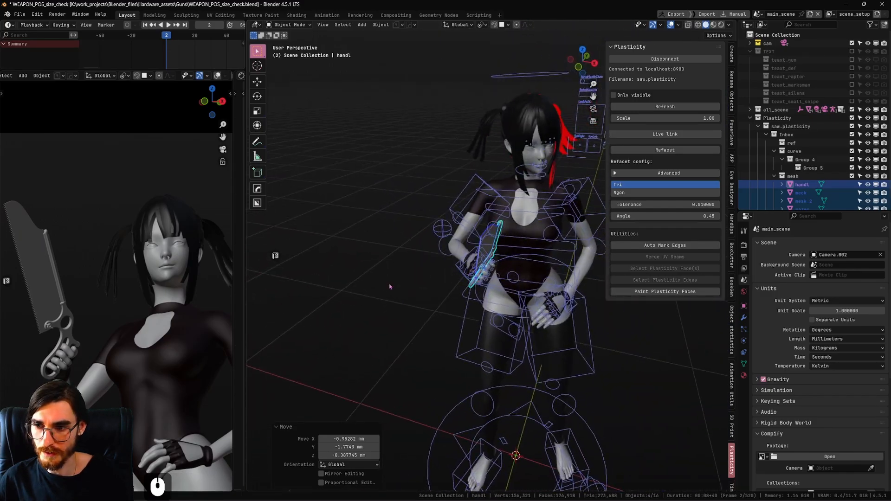
scroll(180, 335, "down", 4)
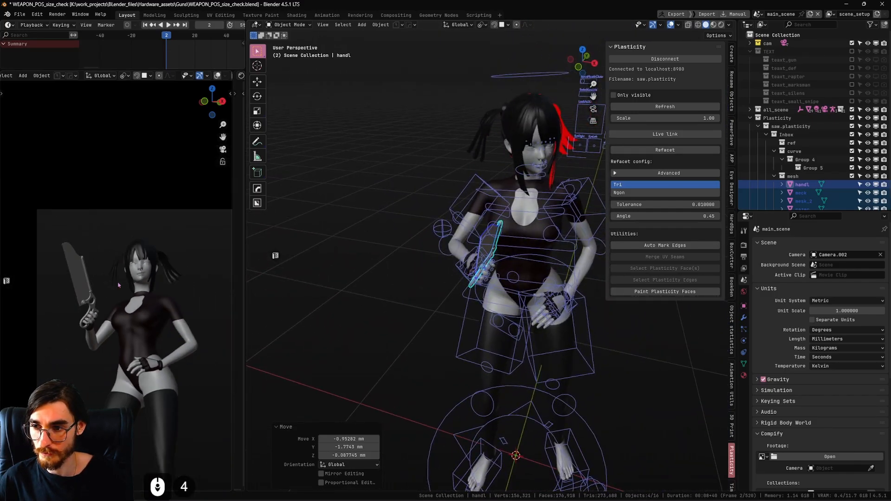
scroll(118, 285, "up", 2)
middle_click_drag(118, 285, 237, 279, "shift")
left_click_drag(246, 270, 328, 276)
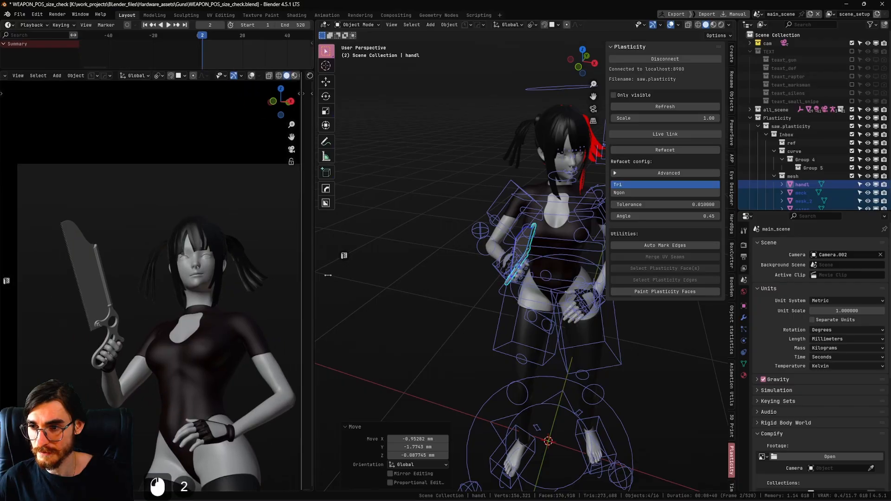
middle_click_drag(243, 302, 248, 282, "ctrl")
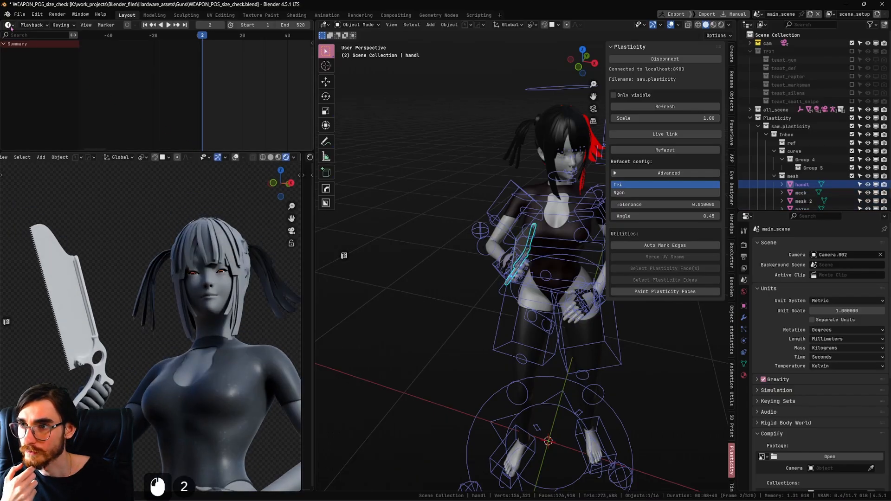
Step: Replace the timeline area with the Shader Editor and create a new material on the razer blade object
left_click(9, 25)
left_click(44, 92)
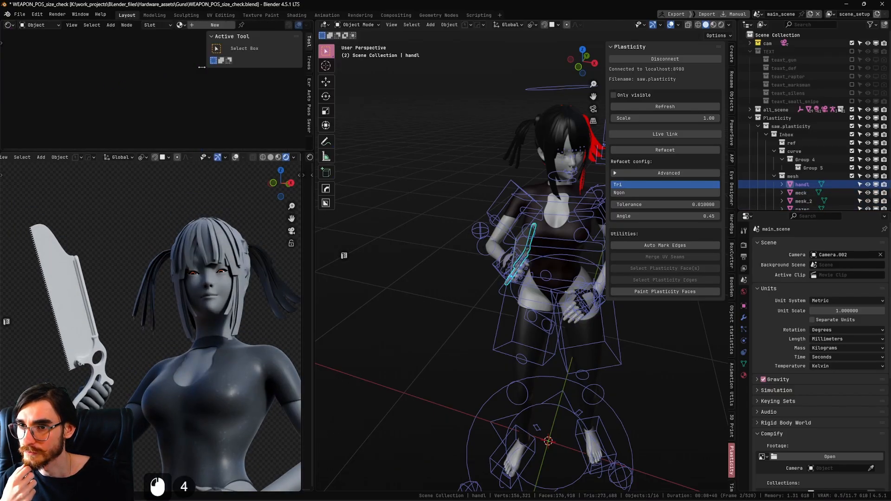
left_click(180, 25)
left_click(154, 47)
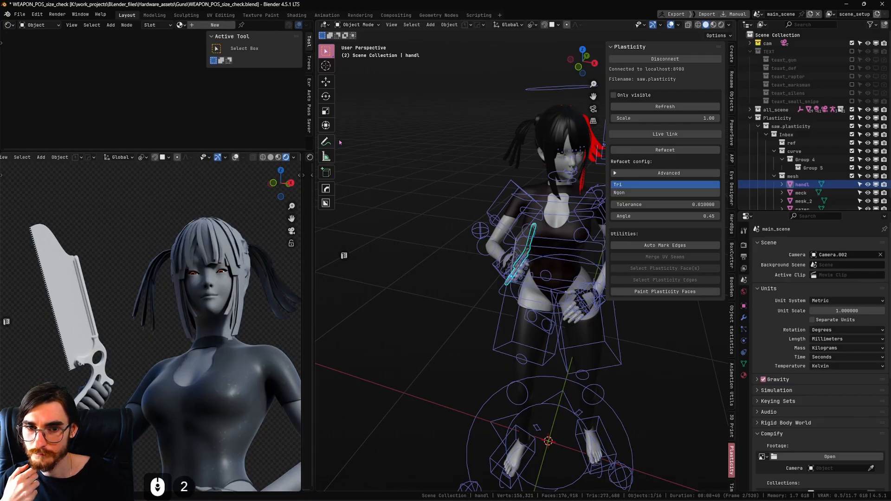
left_click(750, 118)
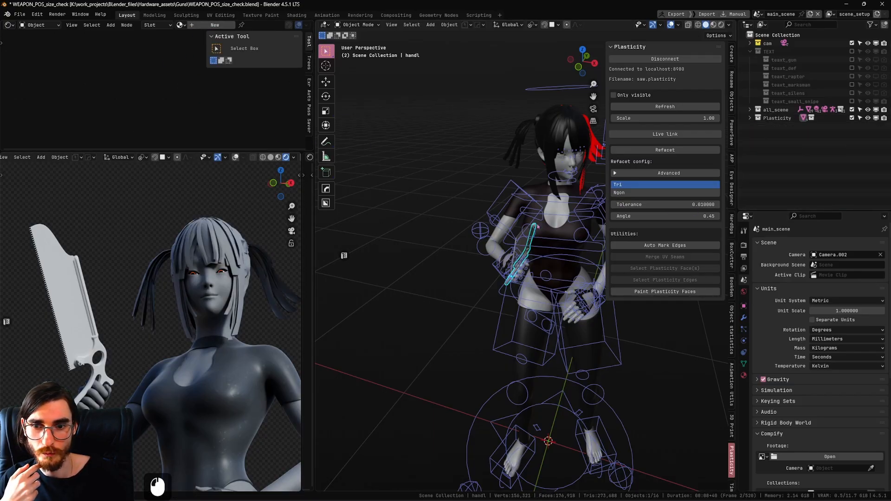
left_click(193, 26)
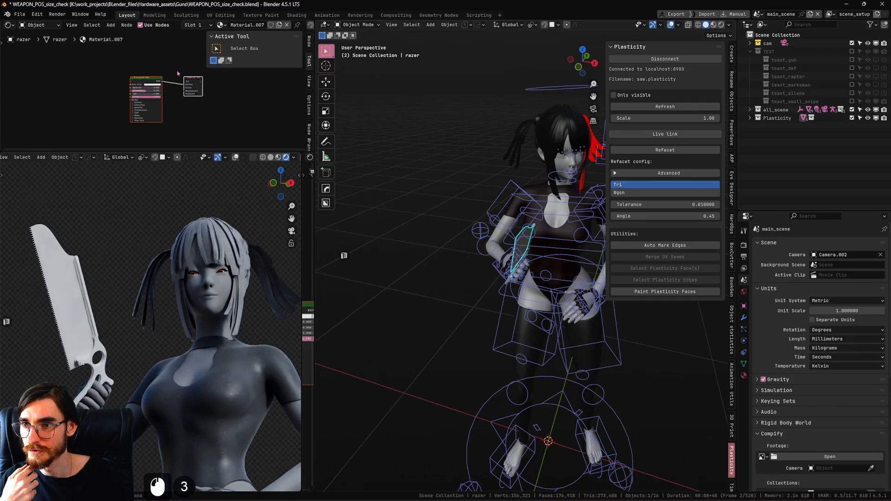
Step: Add a Metallic BSDF node to the blade material and connect it to the Material Output's Surface input
scroll(169, 96, "up", 12)
scroll(168, 95, "down", 4)
key("shift+a")
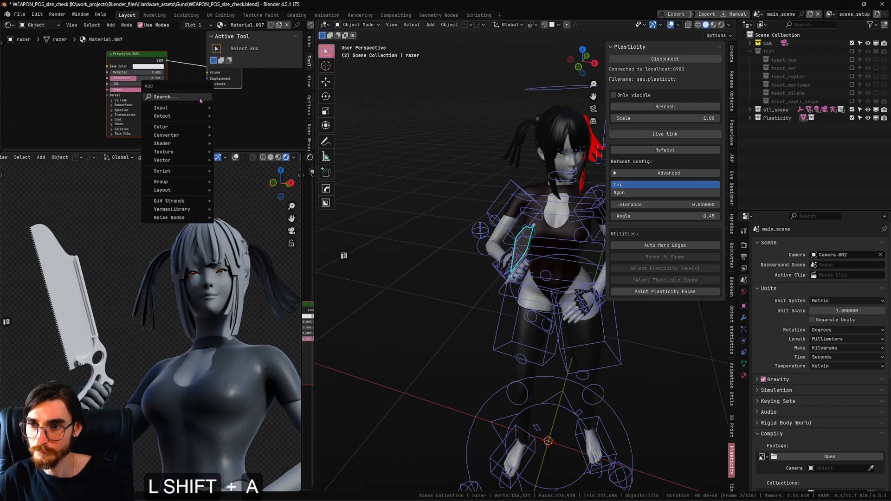
left_click(200, 98)
type("met")
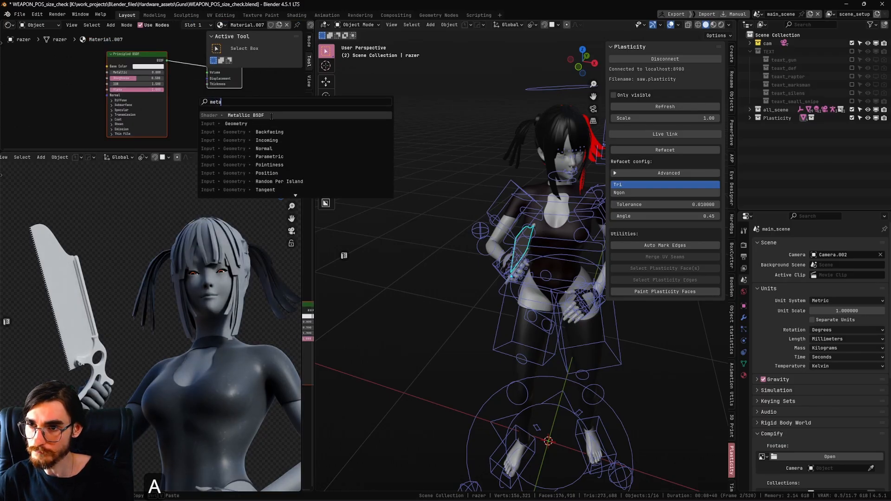
type("a")
left_click(272, 116)
left_click(215, 132)
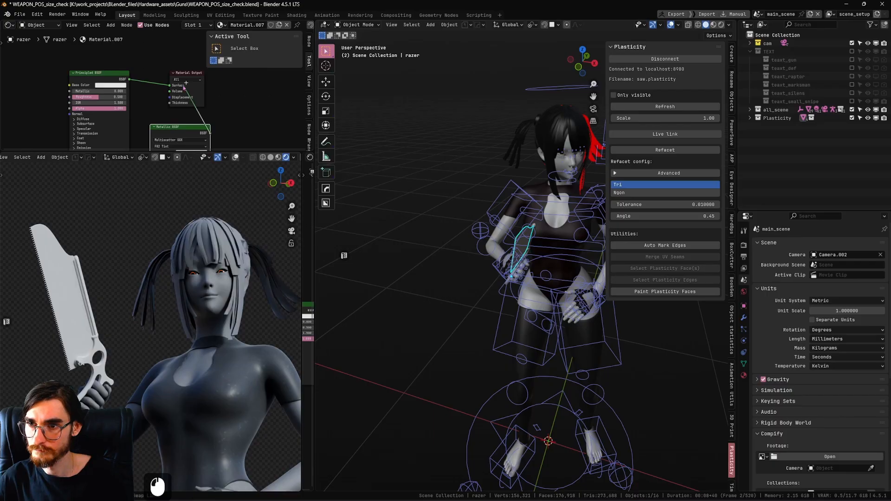
left_click_drag(192, 102, 239, 146)
Step: Enlarge the Shader Editor area and reframe the character with the saw blade in the preview viewport
left_click_drag(186, 152, 186, 215)
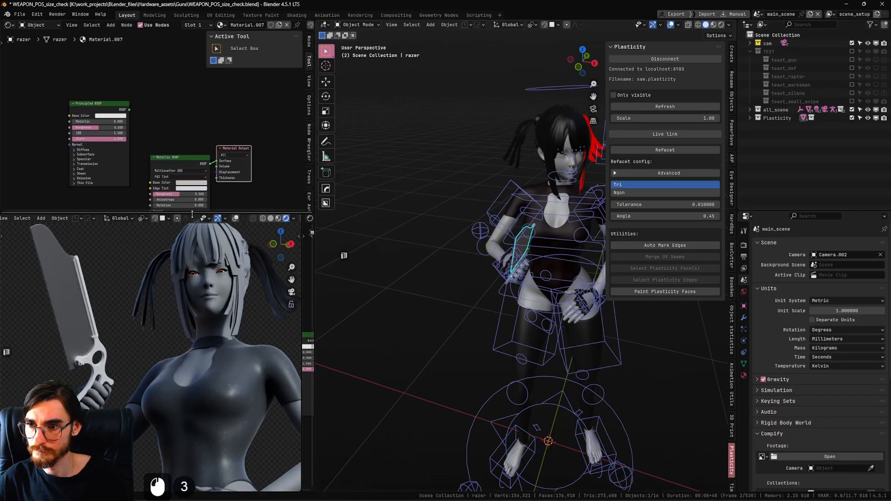
scroll(184, 290, "down", 3)
scroll(184, 289, "up", 2)
middle_click_drag(185, 290, 204, 329, "shift")
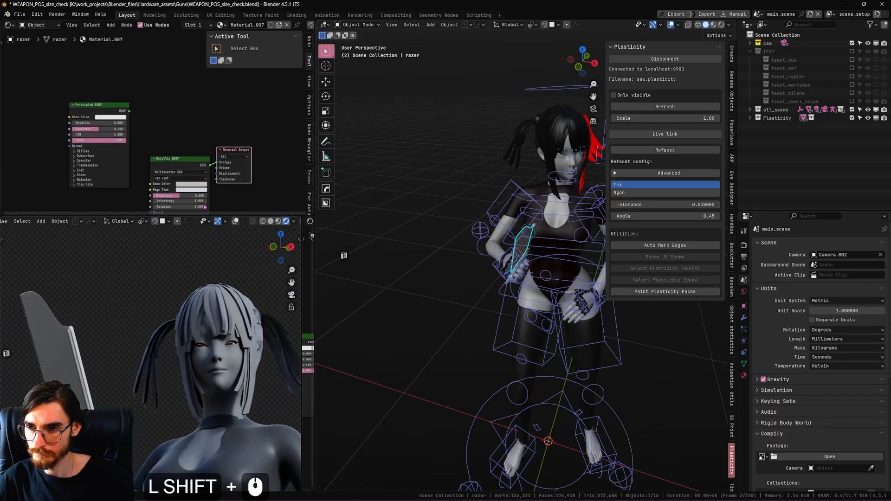
left_click_drag(231, 216, 231, 315)
middle_click_drag(154, 220, 163, 182, "shift")
scroll(163, 182, "up", 2)
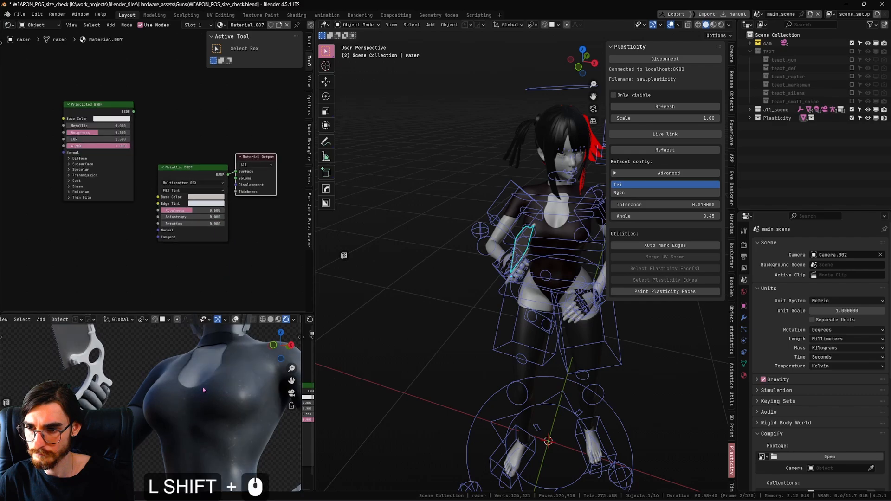
middle_click_drag(202, 388, 212, 425, "shift")
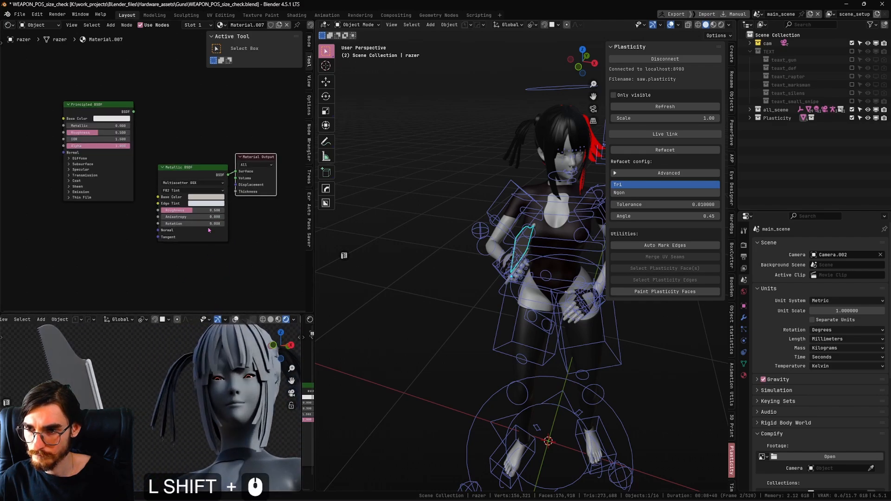
mouse_move(198, 394)
middle_mouse_down("ctrl")
mouse_move(200, 410)
mouse_move(212, 399)
middle_mouse_up("ctrl")
Step: Set the Metallic BSDF's roughness to 0.332, anisotropy to 0.608 and rotation to 0.644
scroll(233, 209, "up", 4)
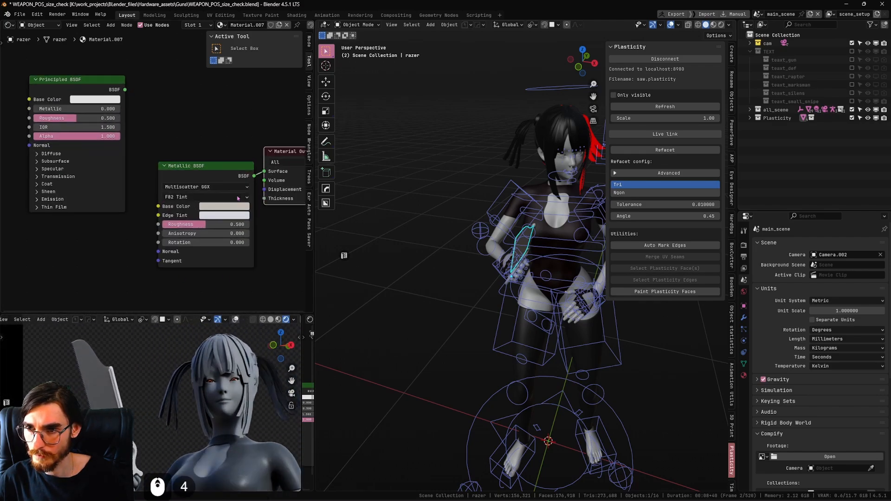
middle_click_drag(235, 209, 223, 203, "shift")
mouse_move(198, 219)
left_mouse_down()
mouse_move(179, 219)
mouse_move(239, 226)
left_mouse_up()
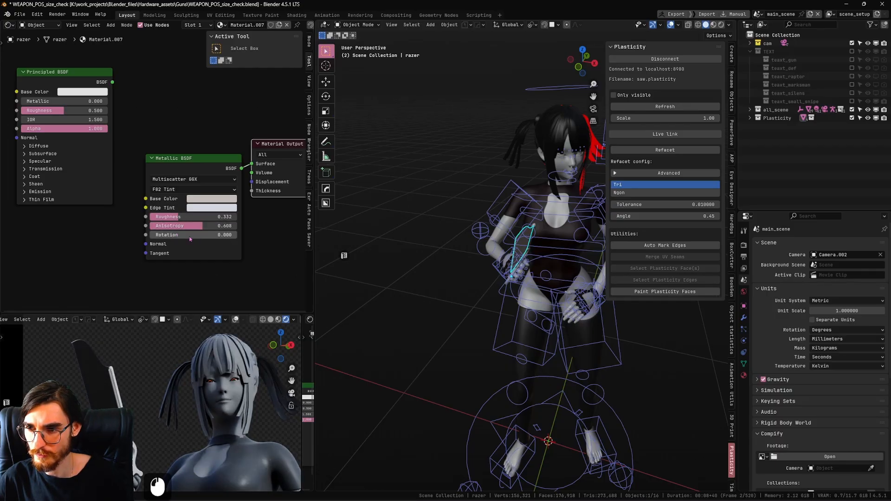
left_click_drag(207, 235, 206, 234)
middle_click_drag(198, 251, 217, 229)
Step: Connect a radial Tangent node to the Metallic BSDF's Tangent input, place it below that node and set its axis to Z
left_click_drag(165, 231, 125, 254)
left_click(74, 284)
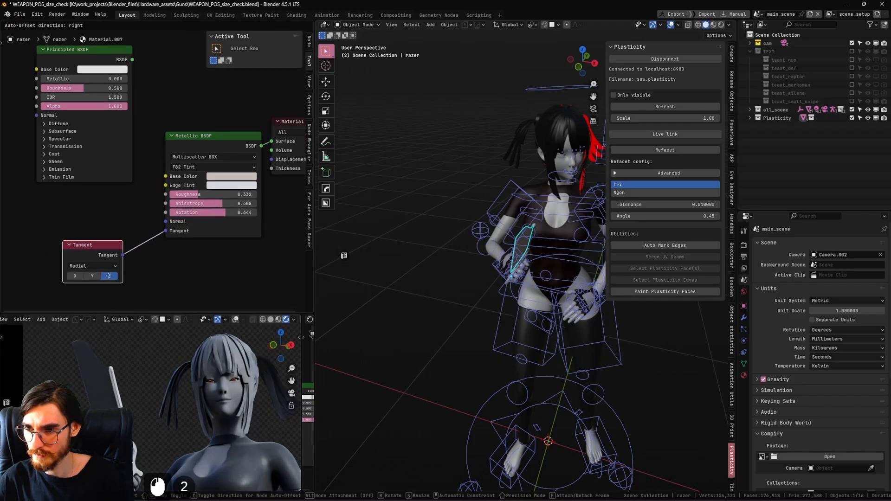
left_click(194, 285)
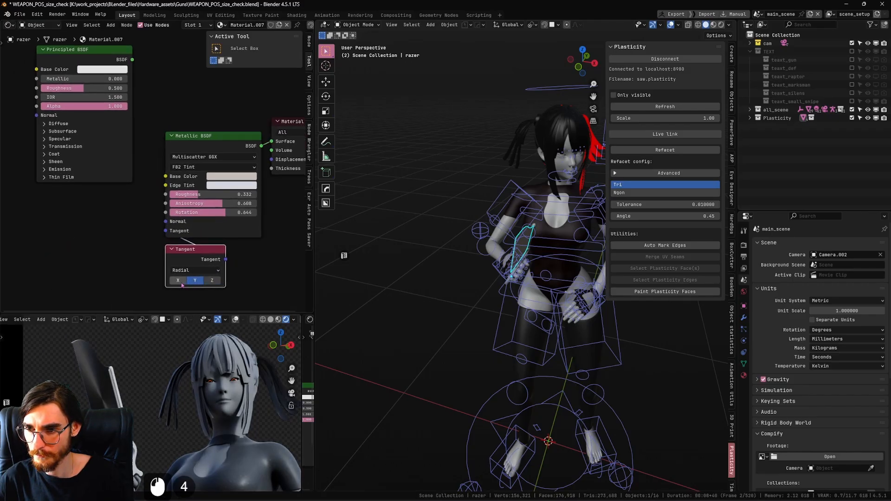
left_click(213, 281)
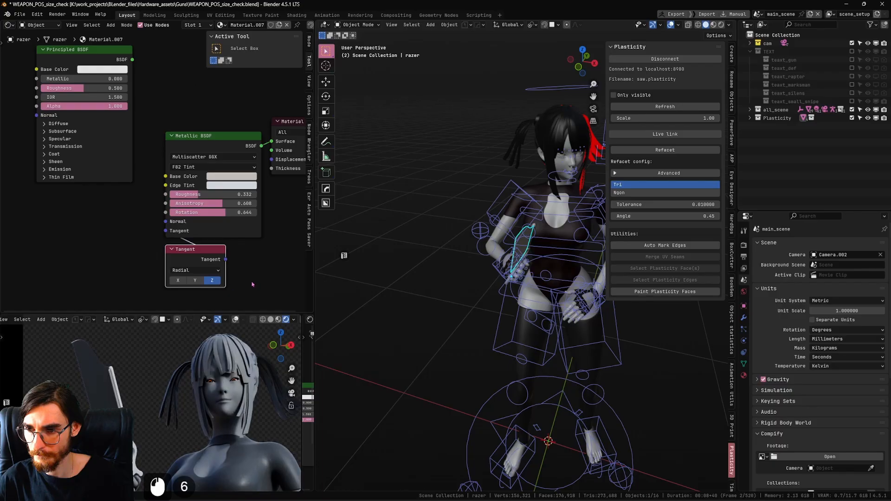
Step: Tint the Metallic BSDF's base color a light blue-green and set its anisotropy to 0.760
left_click(247, 177)
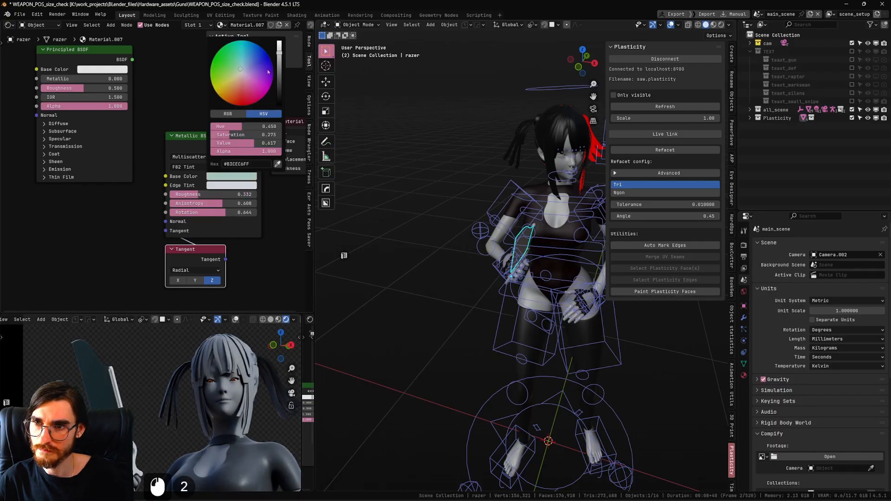
left_click_drag(280, 55, 280, 47)
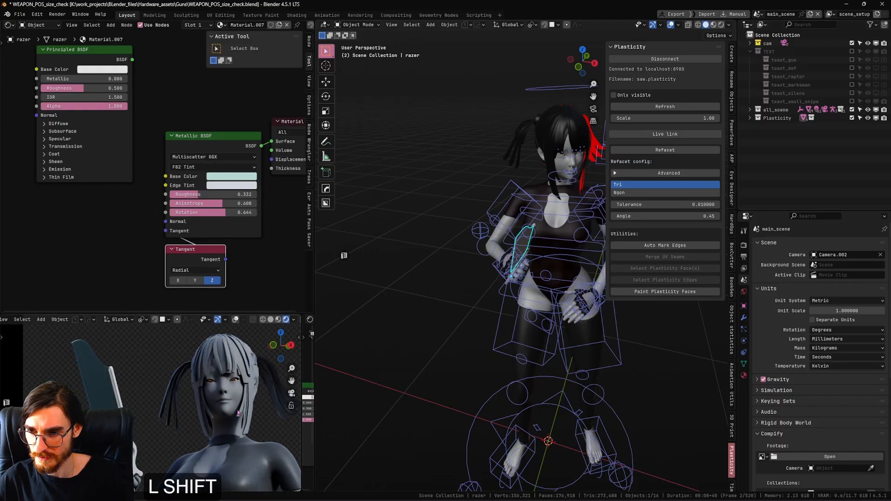
middle_click_drag(239, 395, 234, 387, "shift")
middle_click_drag(218, 214, 155, 179, "shift")
scroll(172, 170, "up", 2)
left_click_drag(162, 197, 178, 198)
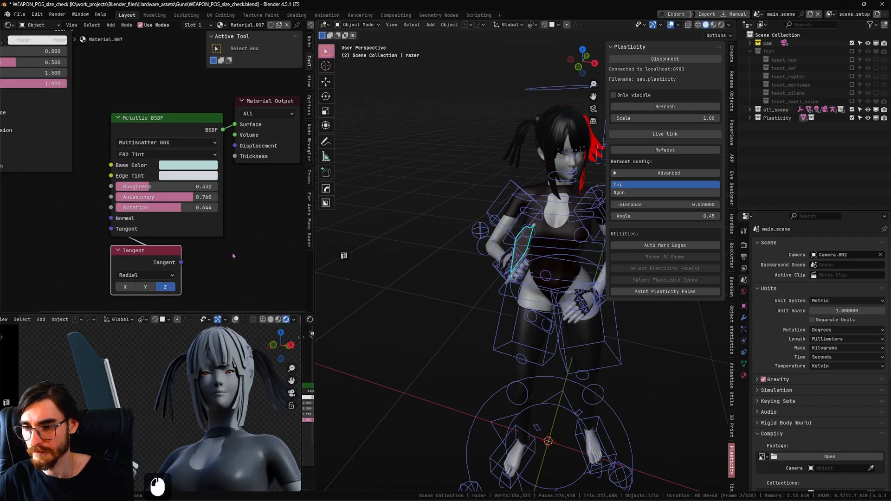
middle_click_drag(214, 415, 228, 404, "shift")
Step: Copy the Metallic BSDF node together with its Tangent node
scroll(207, 208, "down", 3)
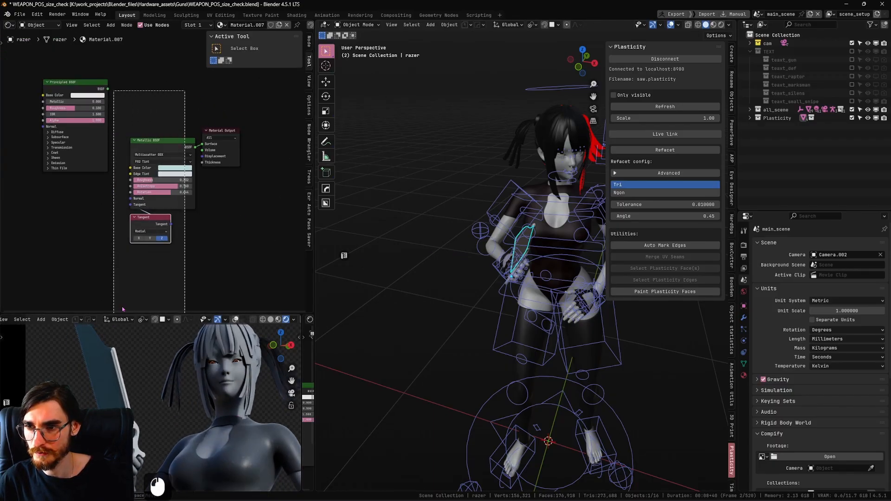
left_click(191, 162, "shift")
key("ctrl+c")
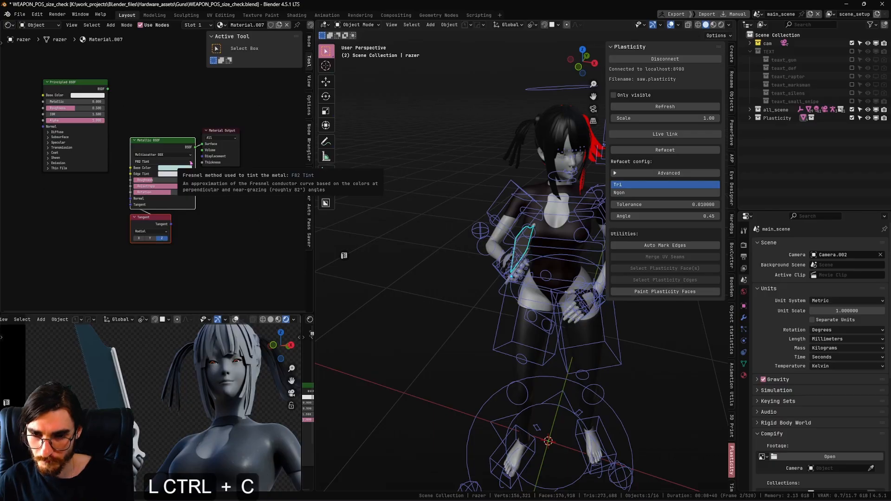
Step: Select the saw's handle and small fittings with the blade as active object, and copy the blade's material to them
scroll(418, 250, "up", 5)
scroll(475, 204, "down", 2)
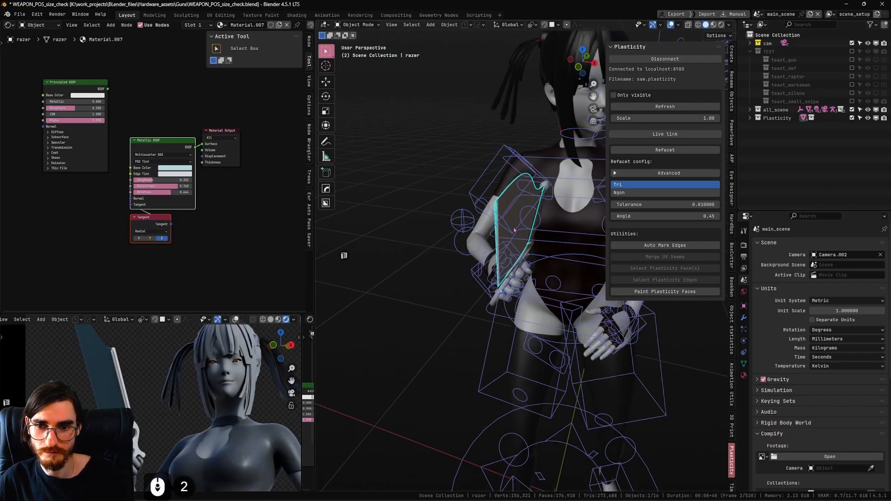
scroll(474, 205, "up", 3)
left_click(484, 176)
scroll(511, 269, "up", 3)
middle_click_drag(506, 264, 457, 240)
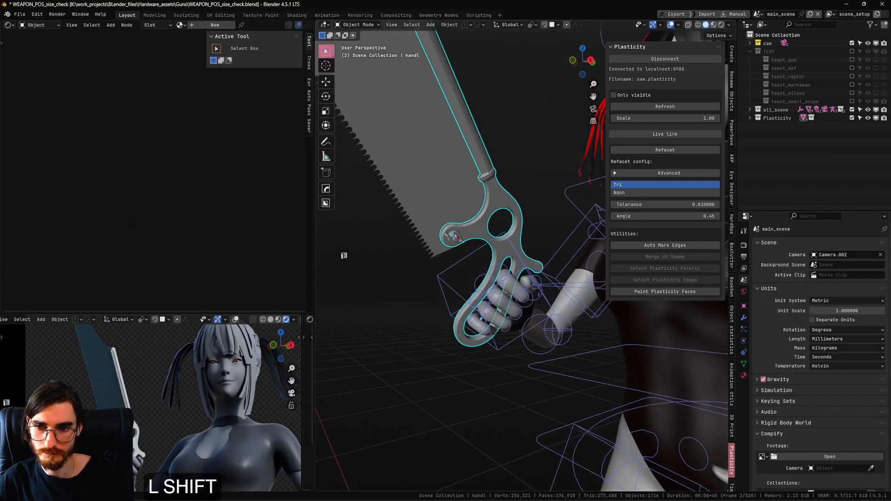
left_click(457, 239, "shift")
left_click(459, 241, "shift")
left_click(441, 199, "shift")
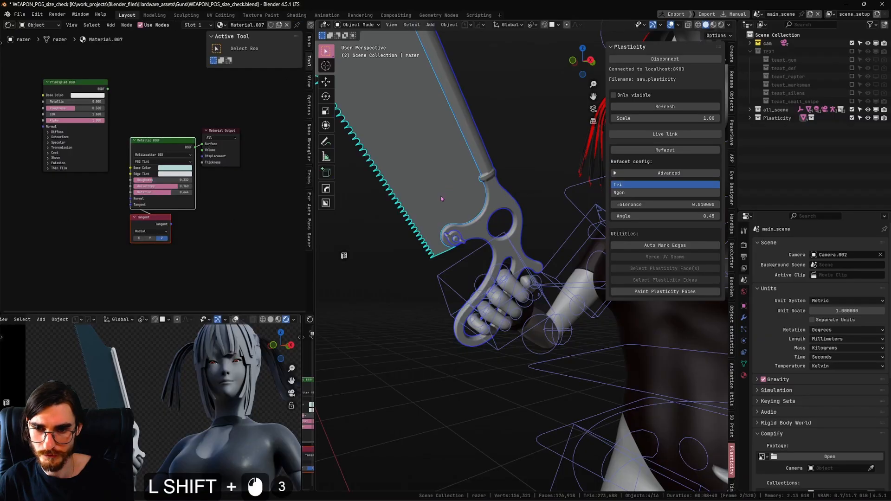
left_click(744, 376)
left_click(885, 262)
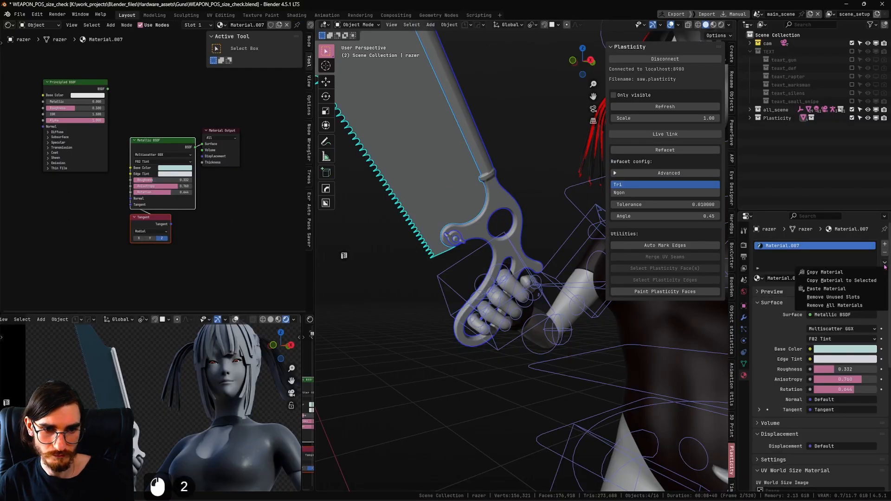
left_click(853, 280)
Step: Rename the saw's shared material as metal
double_click(784, 246)
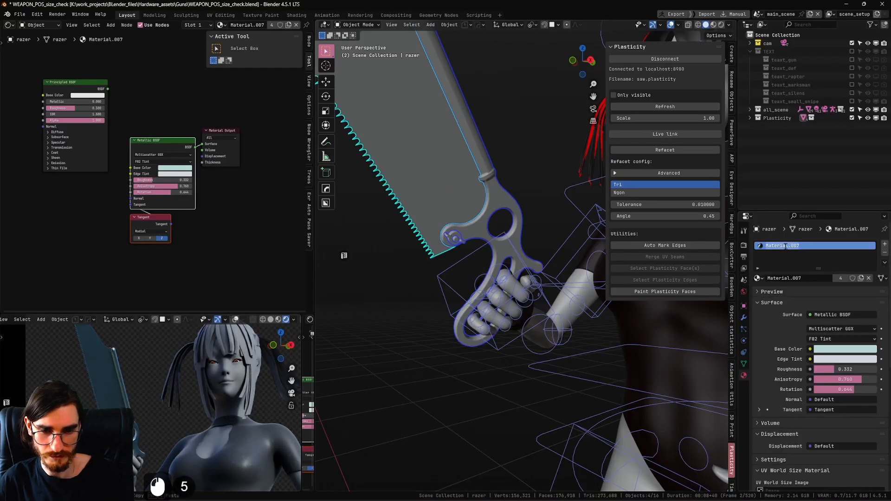
type("metak")
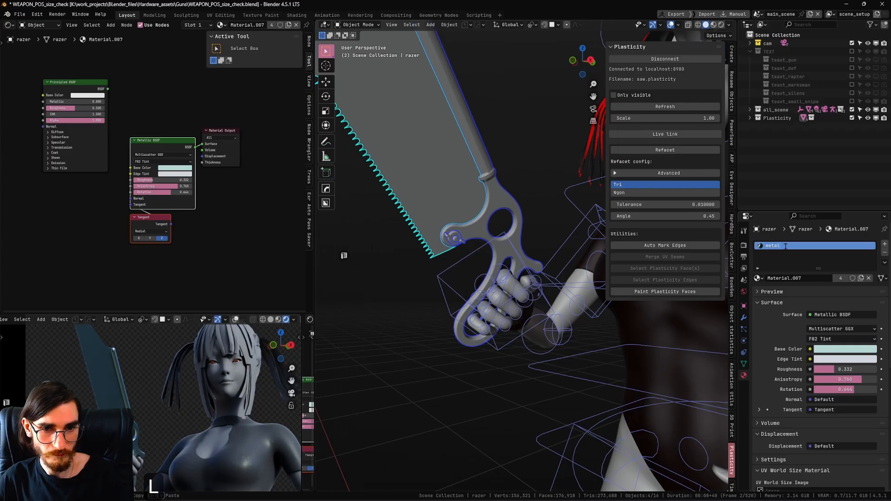
key("Return")
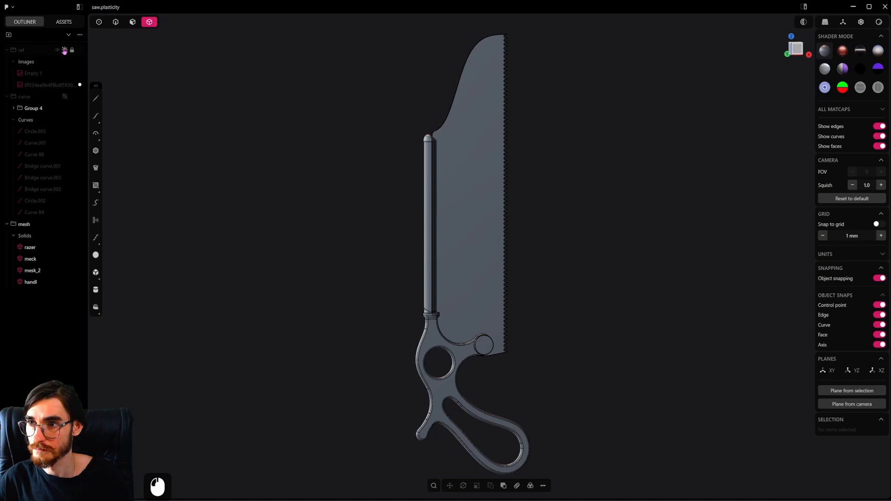
Step: Check the ref group's reference images in Plasticity by showing and hiding them, and return to Blender
left_click(65, 50)
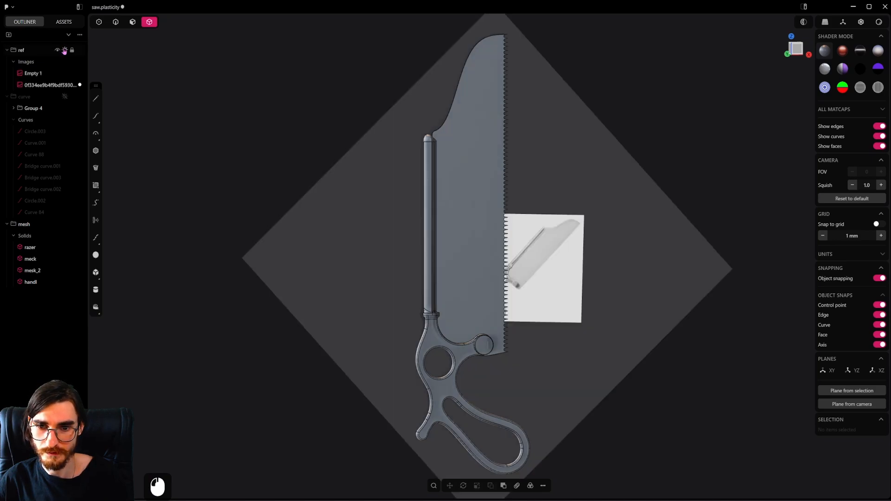
left_click(65, 50)
left_click(854, 5)
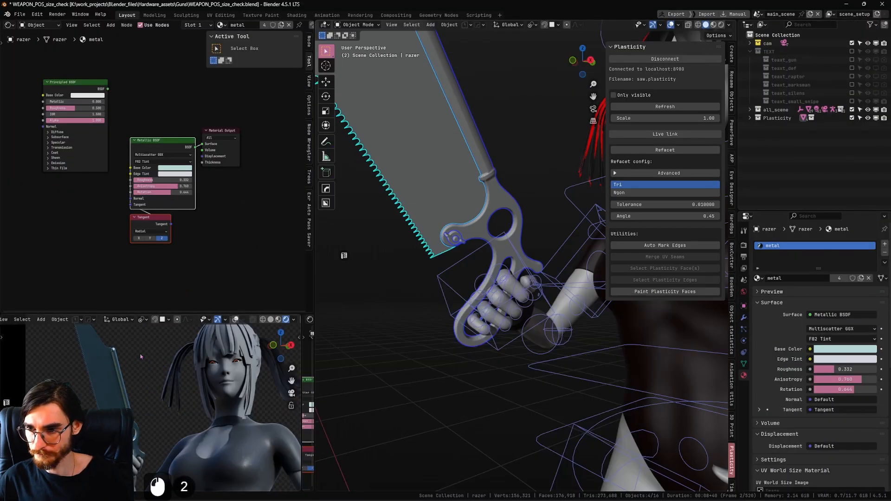
Step: Lighten the Metallic BSDF's base color to a near-white tone and frame the whole saw in the preview viewport
left_click_drag(266, 188, 267, 181)
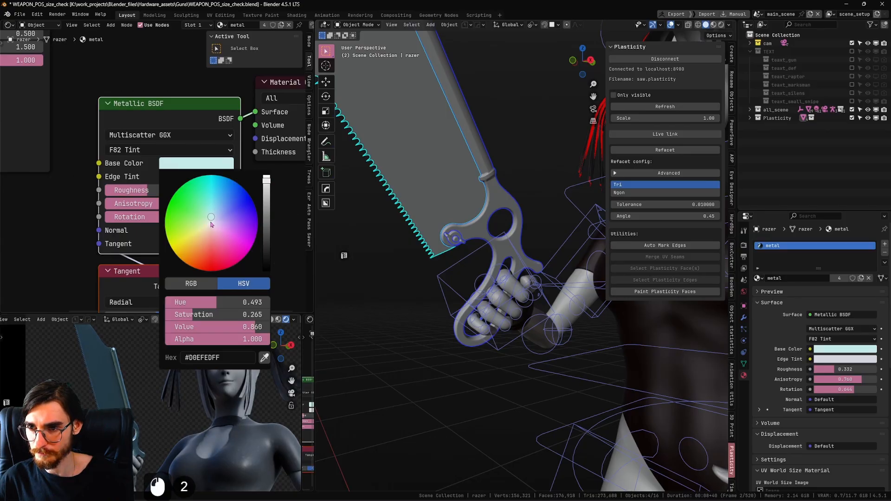
left_click_drag(211, 224, 211, 222)
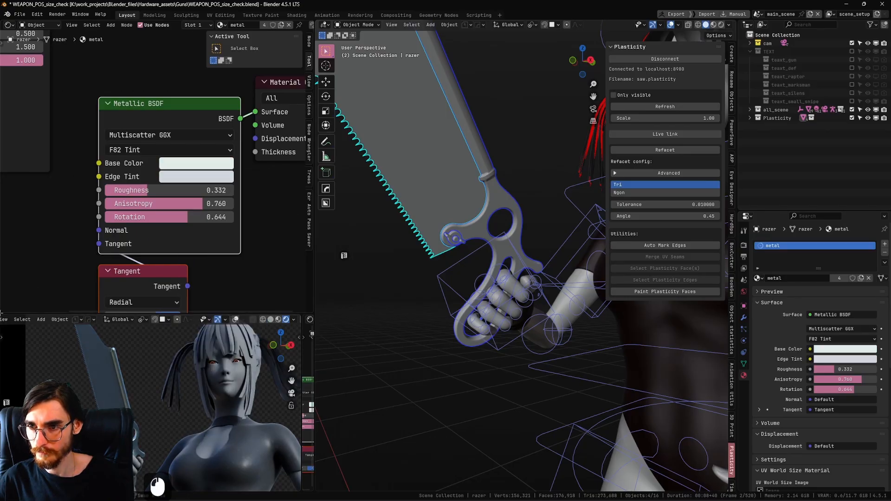
middle_click_drag(127, 403, 168, 383)
scroll(158, 172, "down", 8)
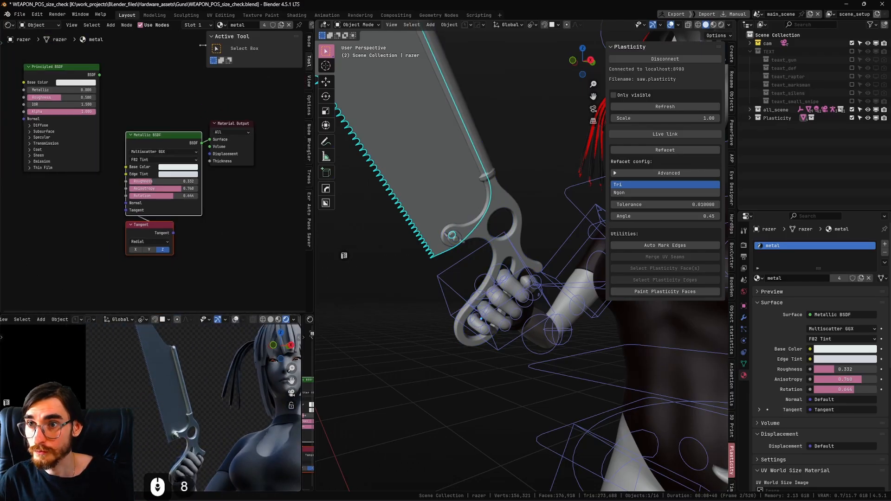
Step: Make the blade's metal material a separate single-user copy and place its Tangent node to the left of the Metallic BSDF
left_click(266, 26)
scroll(207, 251, "up", 4)
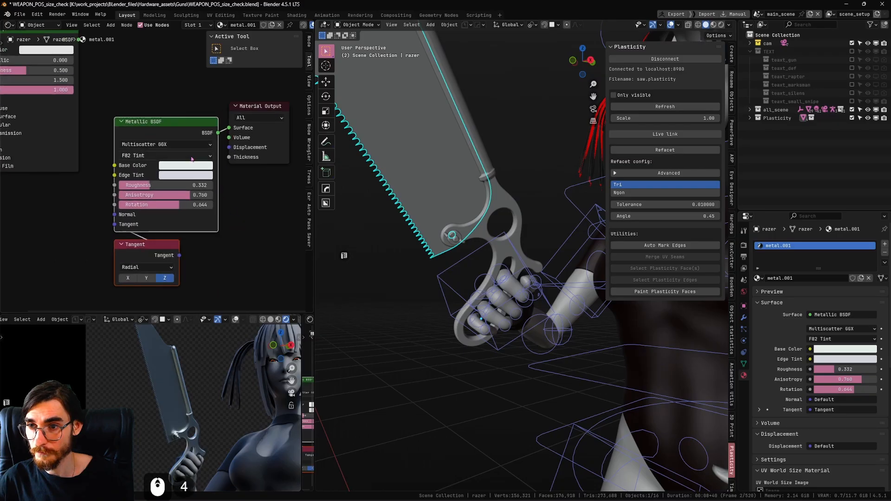
left_click_drag(192, 80, 132, 293)
left_click_drag(157, 255, 67, 244)
scroll(74, 245, "down", 2)
Step: Duplicate the Metallic BSDF with its Tangent link, combine both in a Mix Shader and move the Material Output further right
left_click(144, 139)
key("ctrl+shift+d")
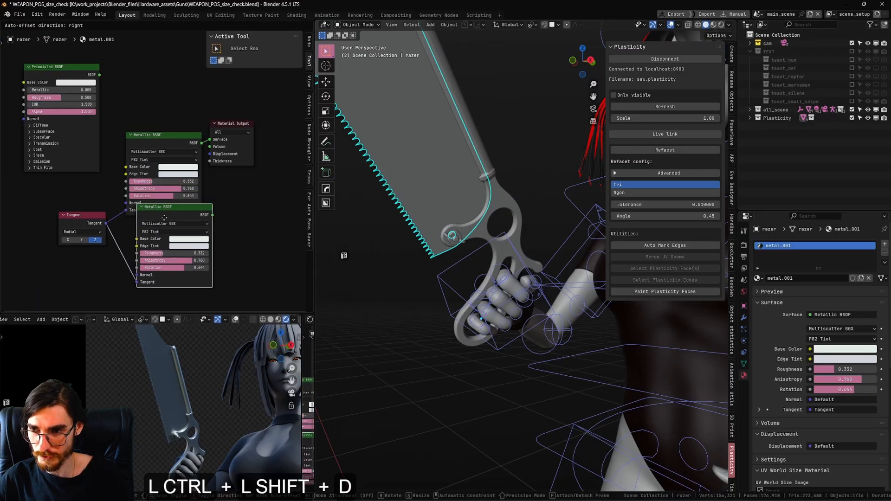
left_click(155, 232)
right_click_drag(154, 232, 164, 186, "ctrl+shift")
left_click_drag(225, 124, 315, 139)
middle_click_drag(243, 171, 181, 138, "shift")
scroll(209, 188, "up", 1)
middle_click_drag(211, 189, 189, 179, "shift")
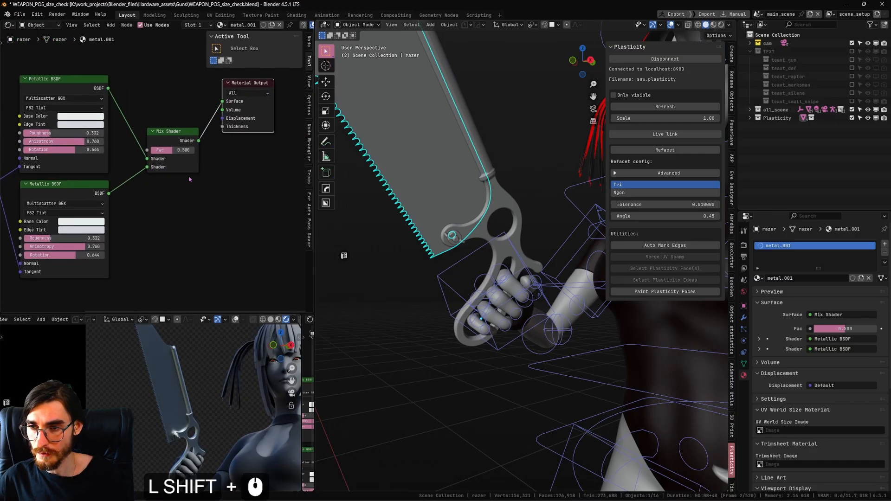
Step: Add a Perlin Noise node below the Mix Shader
key("shift+a")
left_click(206, 221)
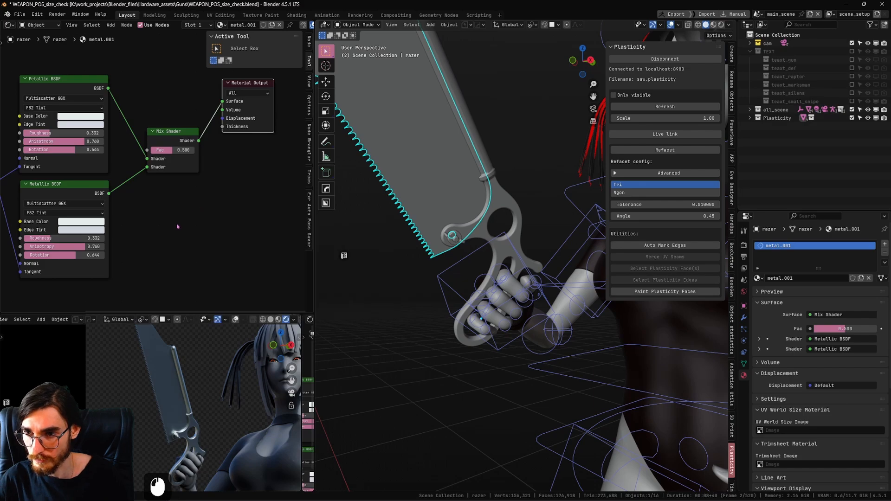
key("shift+a")
mouse_move(168, 346)
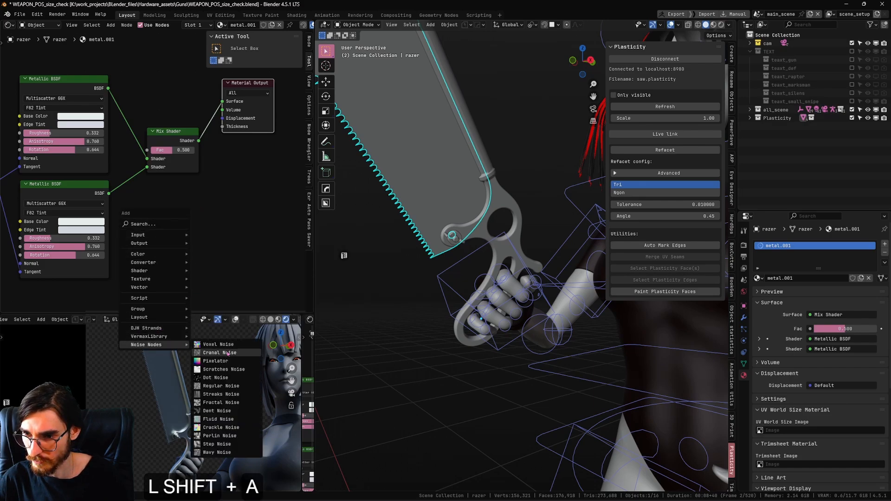
left_click(219, 436)
left_click(153, 198)
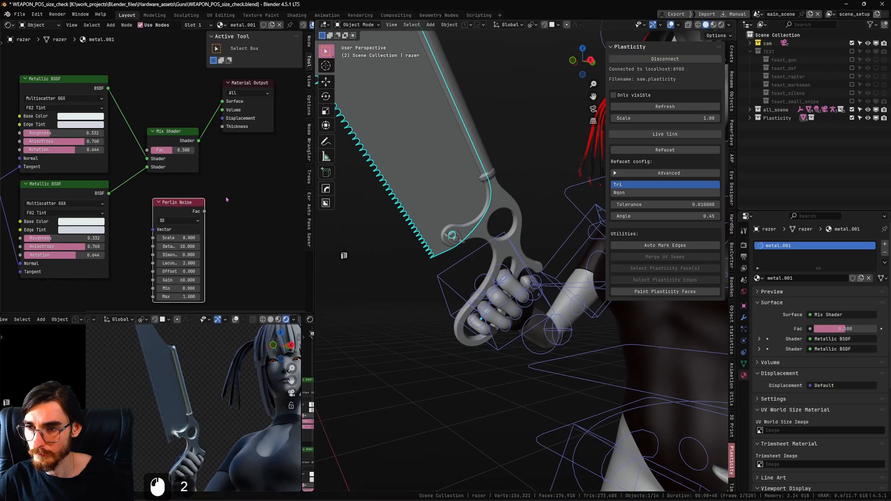
Step: Make more room before the Material Output and add a Color Ramp fed by the Perlin Noise's Fac output
middle_click_drag(227, 199, 197, 195)
scroll(196, 194, "down", 1)
left_click_drag(218, 88, 285, 122)
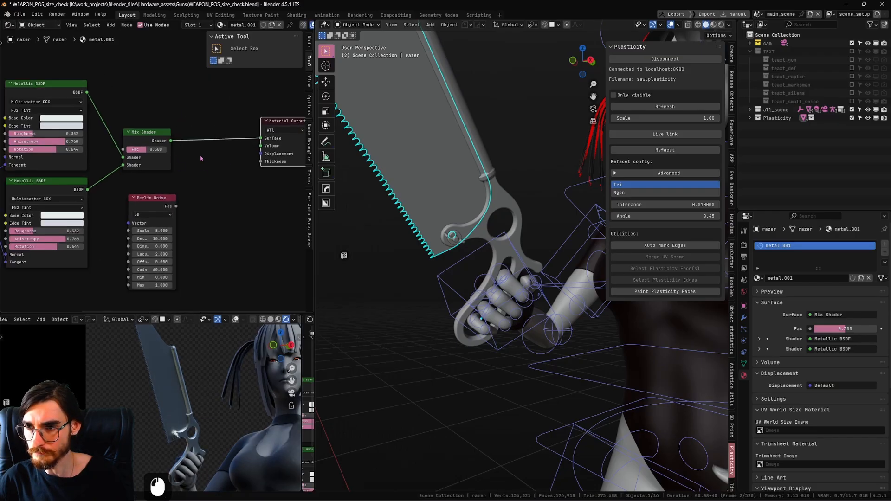
left_click_drag(176, 206, 237, 249)
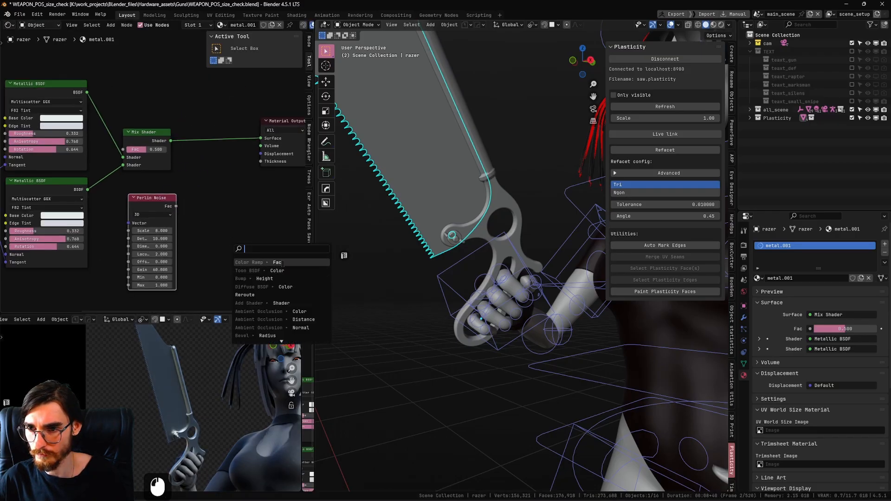
left_click(279, 262)
left_click(270, 234)
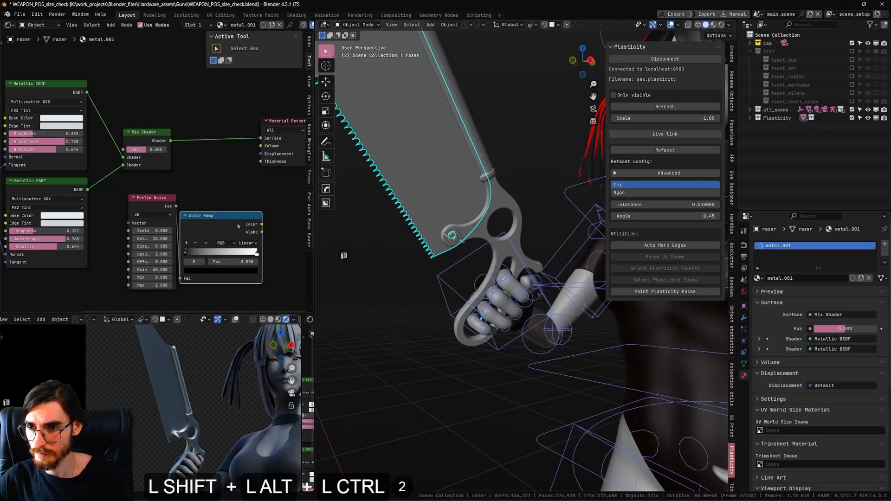
Step: Connect the Color Ramp's color output to the Mix Shader's Fac input
right_click_drag(238, 225, 138, 137, "alt+shift")
left_click(134, 138)
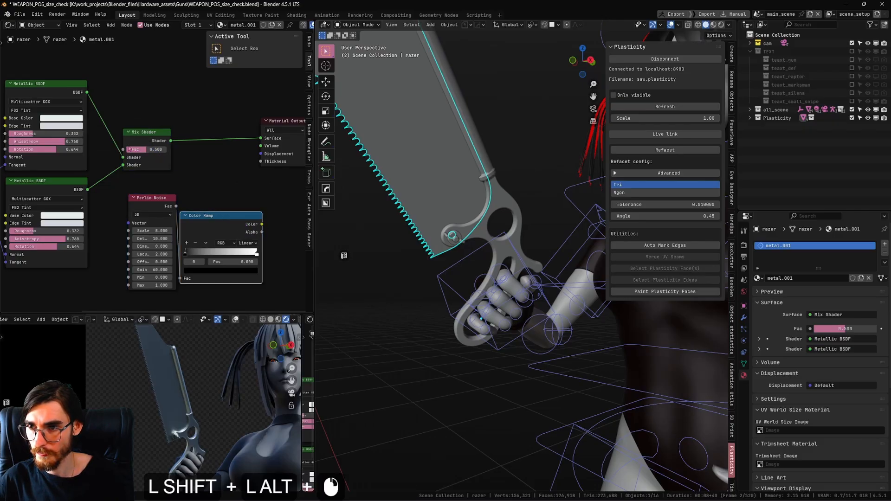
right_click_drag(209, 221, 148, 143, "alt+shift")
left_click(119, 142)
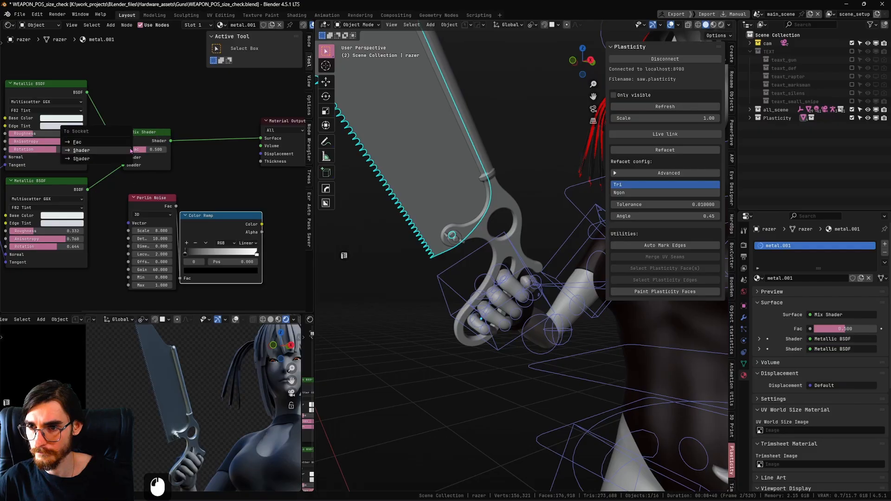
left_click(77, 142)
Step: Preview the Color Ramp on the blade and move its black stop to 0.304 and its white stop to 0.796
scroll(233, 238, "up", 1)
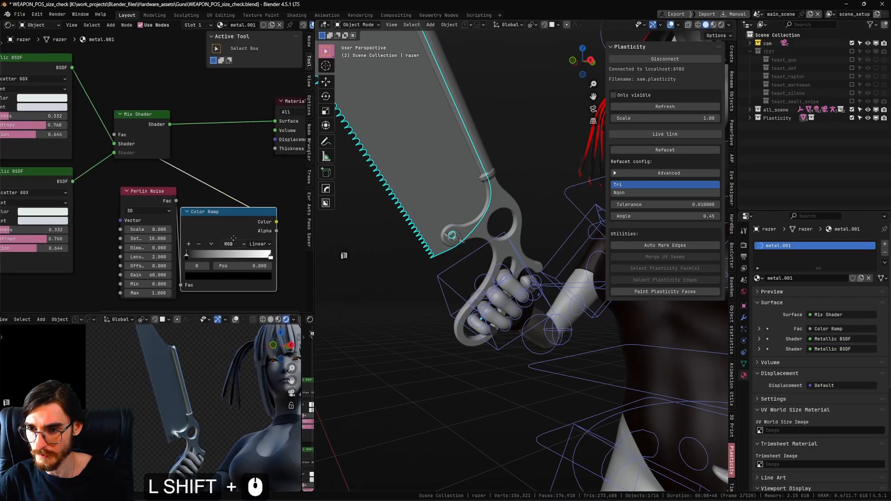
middle_click_drag(233, 238, 218, 203, "shift")
left_click(227, 180, "ctrl+shift")
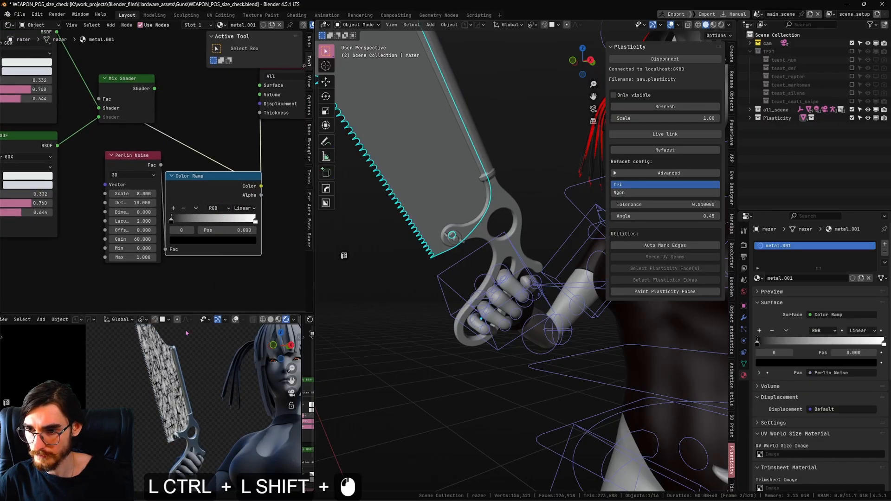
scroll(183, 260, "up", 3)
left_click_drag(175, 233, 207, 237)
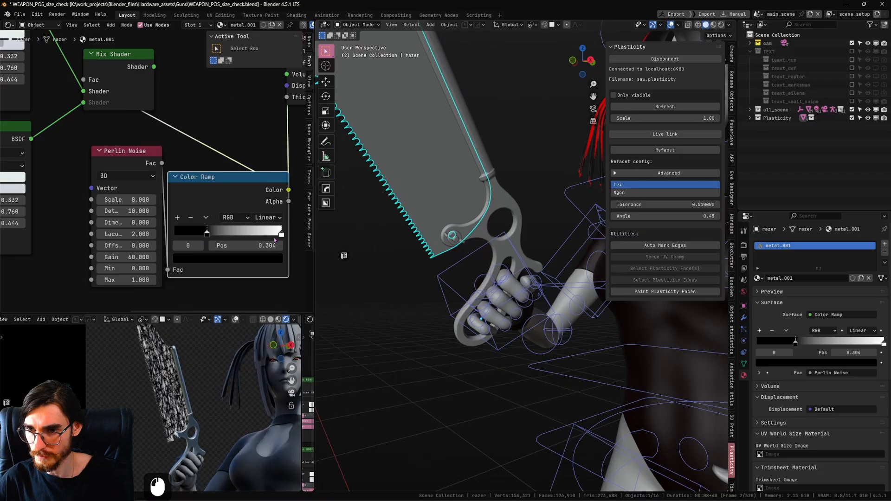
left_click_drag(281, 235, 260, 235)
Step: Add Texture Coordinate and Mapping nodes for the Perlin Noise, removing the Image Texture and linking Mapping to the noise's Vector input
scroll(158, 185, "down", 2)
key("ctrl+t")
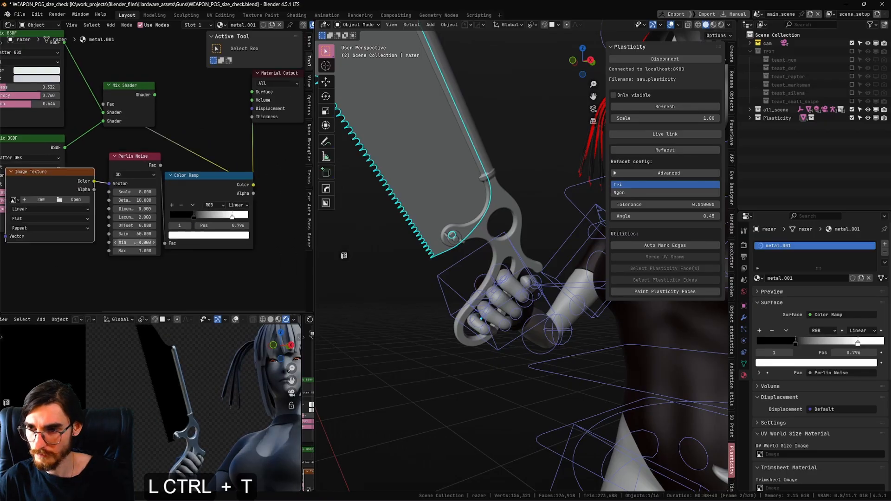
middle_click_drag(64, 181, 169, 143, "shift")
key("g")
left_click(187, 246)
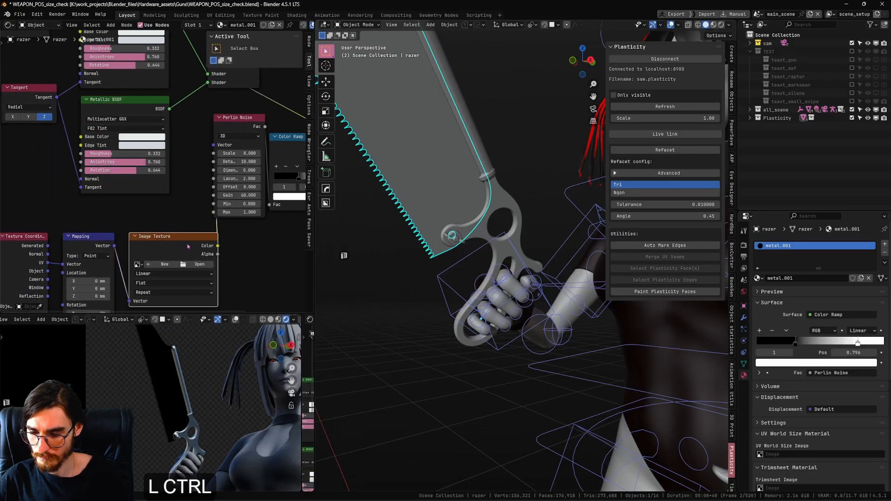
key("ctrl+x")
right_click_drag(112, 250, 242, 153, "alt")
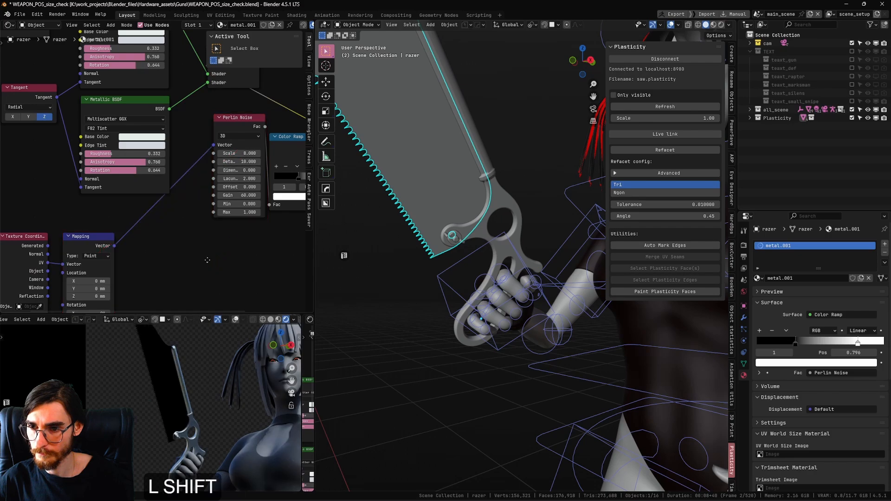
middle_click_drag(207, 260, 150, 239, "shift")
scroll(161, 167, "up", 2)
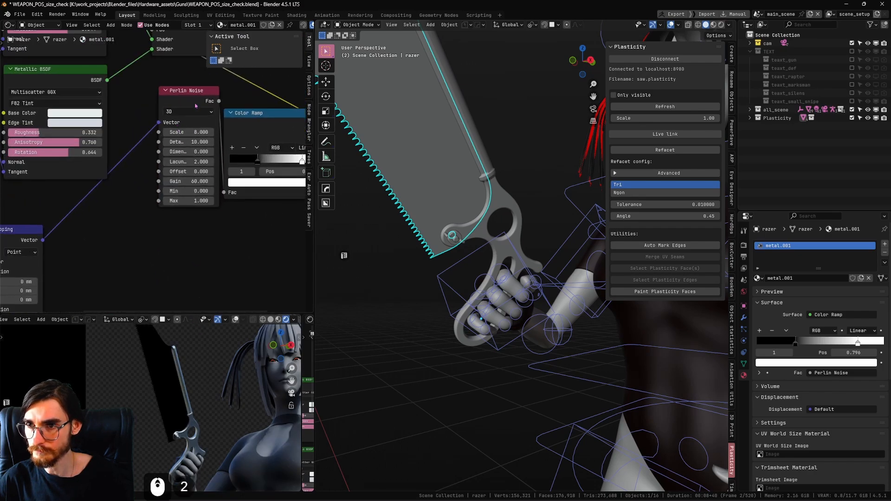
Step: Feed the Mapping node with the Object texture coordinates and place the Perlin Noise node just below and left of the Color Ramp
left_click_drag(178, 92, 164, 107)
middle_click_drag(77, 232, 197, 190, "shift")
left_click_drag(86, 207, 103, 220)
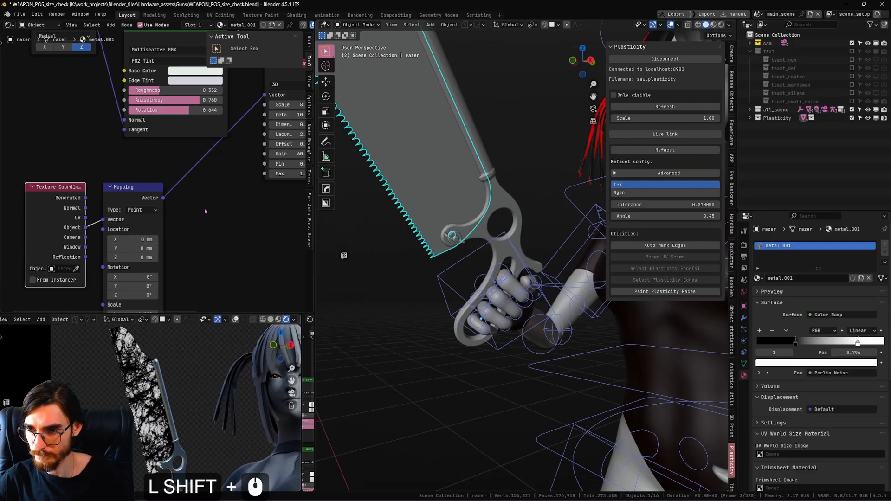
middle_click_drag(271, 187, 181, 209, "shift")
left_click_drag(201, 87, 196, 154)
middle_click_drag(197, 154, 157, 135, "shift")
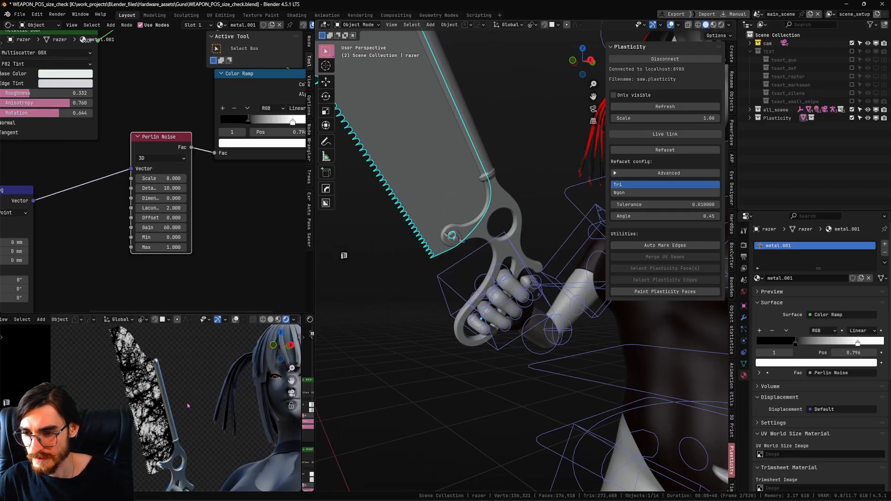
middle_click_drag(189, 406, 204, 408, "shift")
middle_click_drag(240, 246, 189, 241, "shift")
scroll(189, 241, "down", 2)
middle_click_drag(216, 198, 182, 214, "shift")
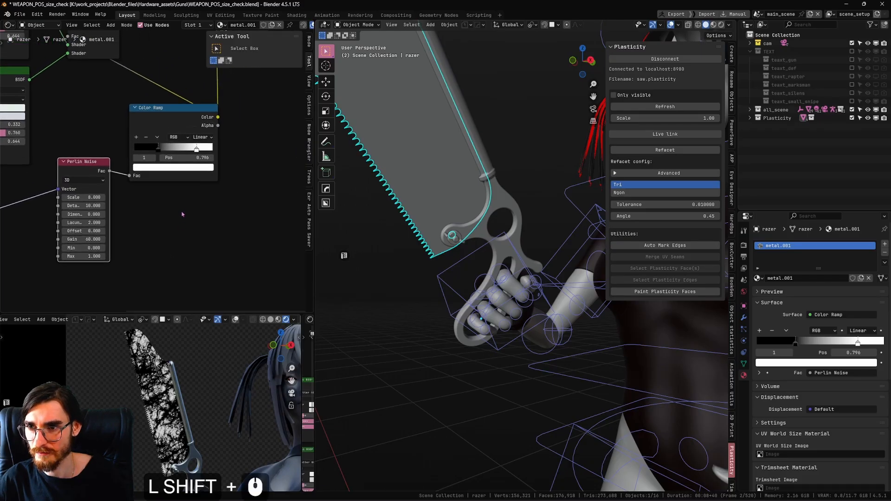
Step: Move the Color Ramp's white stop to 0.828 and its black stop to 0.104
scroll(157, 170, "up", 2)
left_click_drag(159, 135, 142, 138)
mouse_move(220, 136)
left_mouse_down()
mouse_move(190, 137)
mouse_move(224, 137)
left_mouse_up()
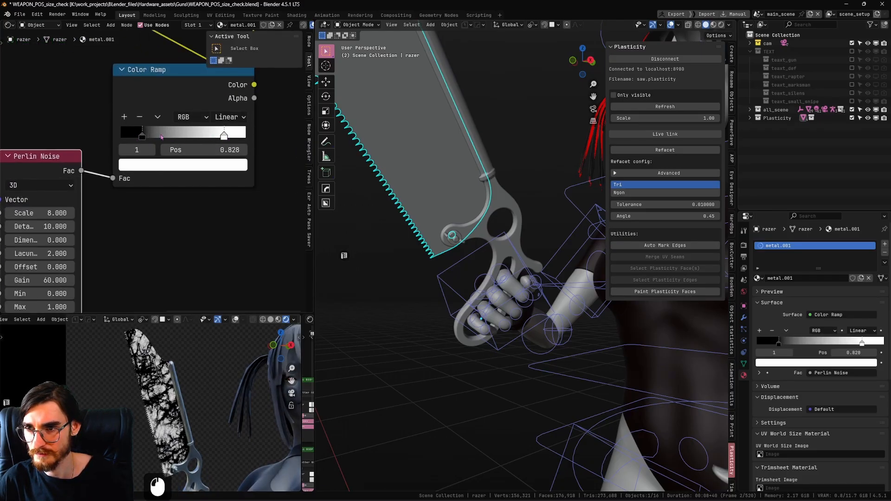
mouse_move(143, 137)
left_mouse_down()
mouse_move(167, 145)
mouse_move(134, 143)
left_mouse_up()
Step: Set the Perlin Noise scale to 16.580, detail to 6.500 and lacunarity to 1.360
middle_click_drag(137, 243, 221, 214, "shift")
scroll(213, 216, "up", 1)
left_click_drag(135, 179, 110, 179, "shift")
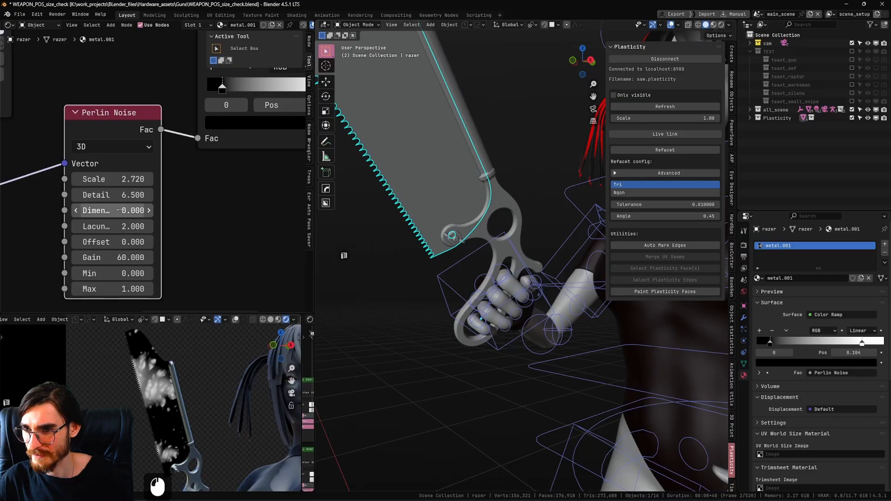
mouse_move(111, 211)
left_mouse_down()
mouse_move(126, 211)
mouse_move(110, 211)
left_mouse_up()
left_click_drag(112, 179, 163, 179)
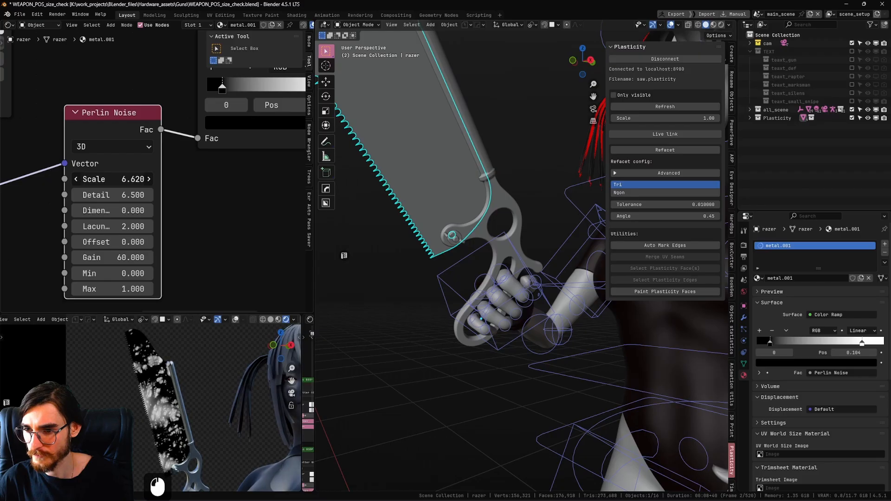
left_click_drag(112, 226, 122, 227)
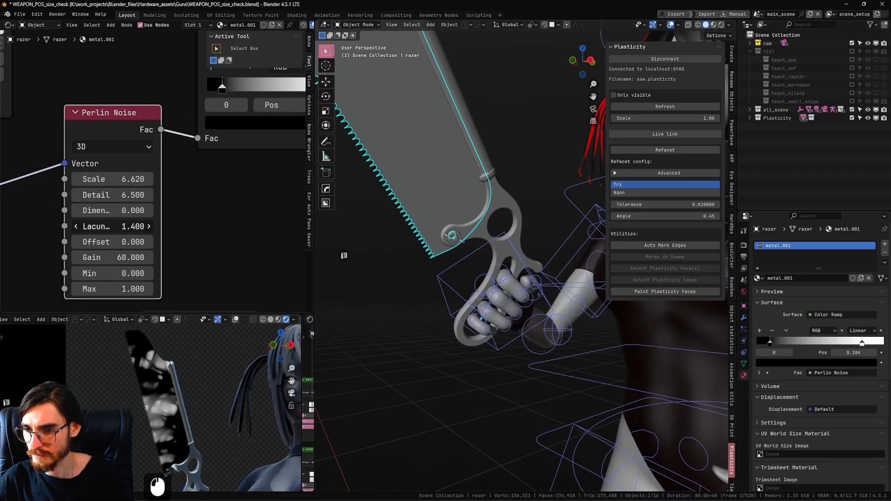
left_click_drag(112, 227, 106, 226, "shift")
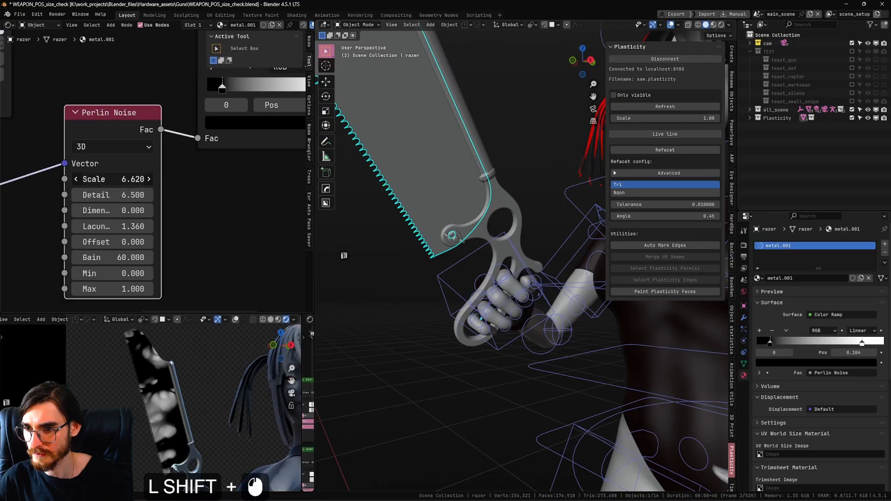
left_click_drag(111, 179, 147, 179, "shift")
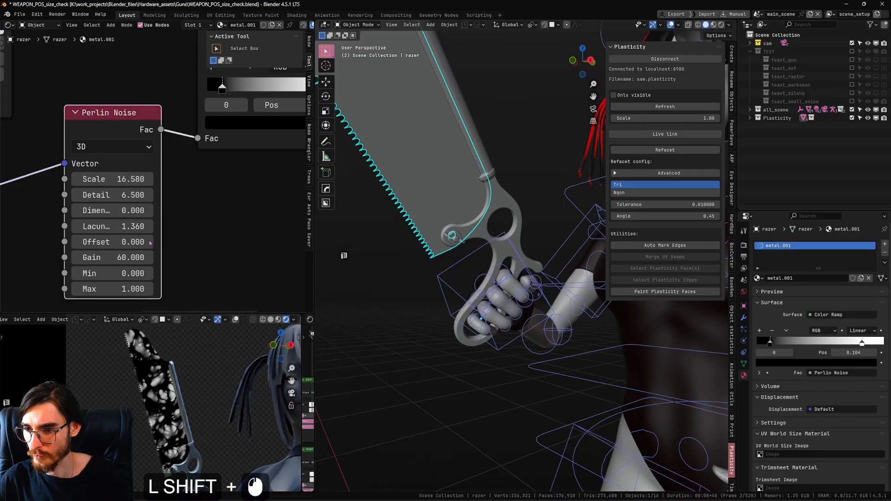
Step: Move the Color Ramp's black stop to 0.056 and its white stop to about 0.64
scroll(149, 223, "down", 4, "shift")
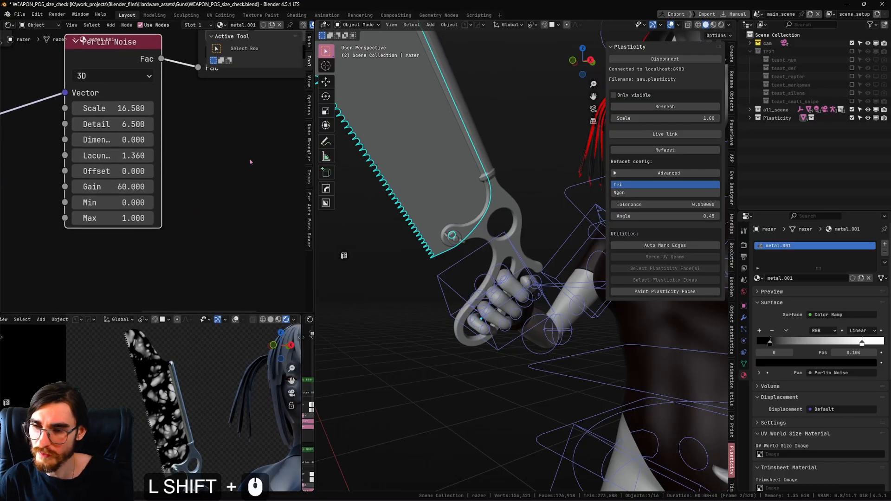
scroll(250, 162, "down", 5)
mouse_move(120, 161)
left_mouse_down()
mouse_move(139, 162)
mouse_move(115, 162)
left_mouse_up()
key("g")
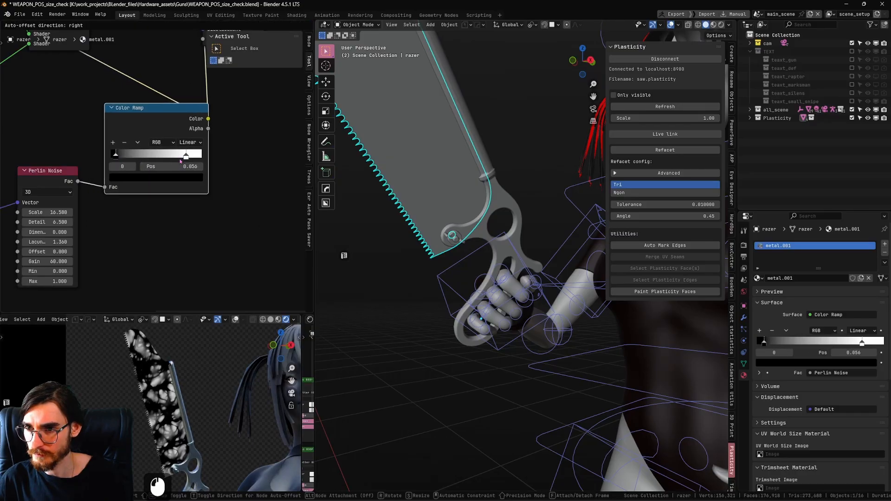
left_click_drag(187, 157, 168, 162)
Step: Move the Material Output node farther right and connect the Mix Shader's output to its Surface input
scroll(157, 171, "down", 5)
middle_click_drag(155, 172, 146, 228)
scroll(146, 218, "down", 3)
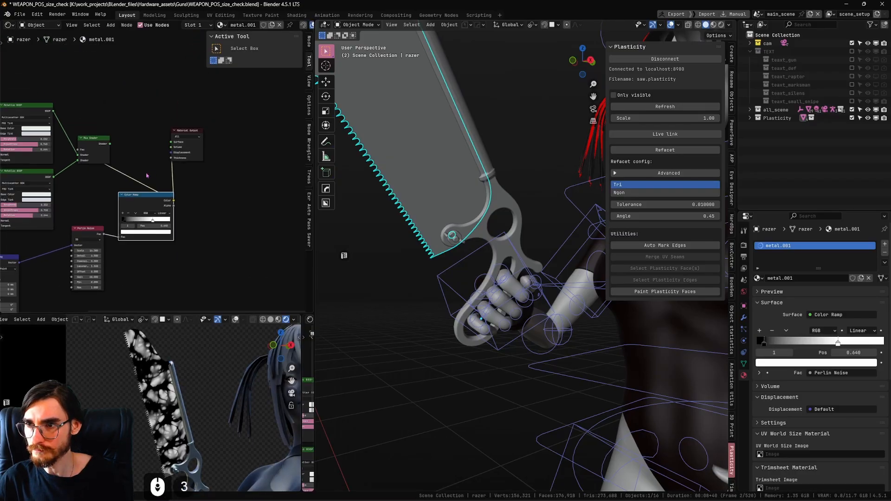
left_click_drag(181, 134, 219, 141)
left_click(105, 151, "ctrl+shift")
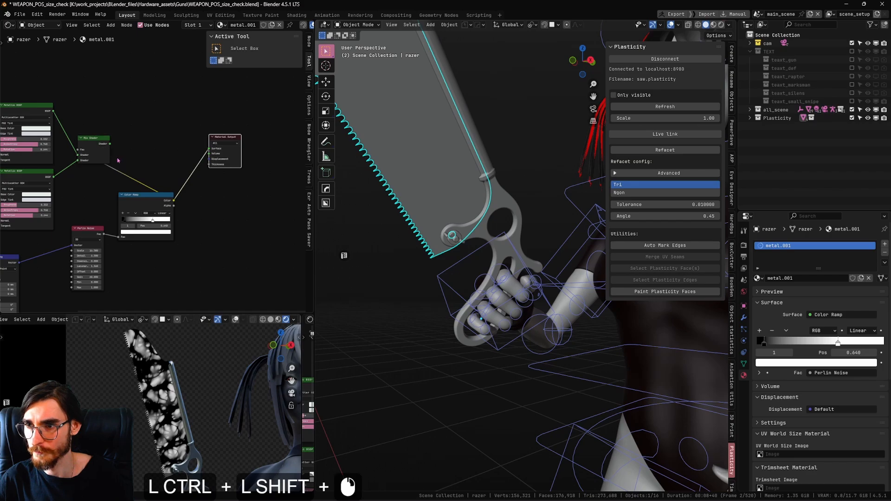
Step: Enlarge the rendered viewport below the node editor and frame the saw blade in it
middle_click_drag(148, 179, 173, 169, "shift")
scroll(158, 422, "up", 6)
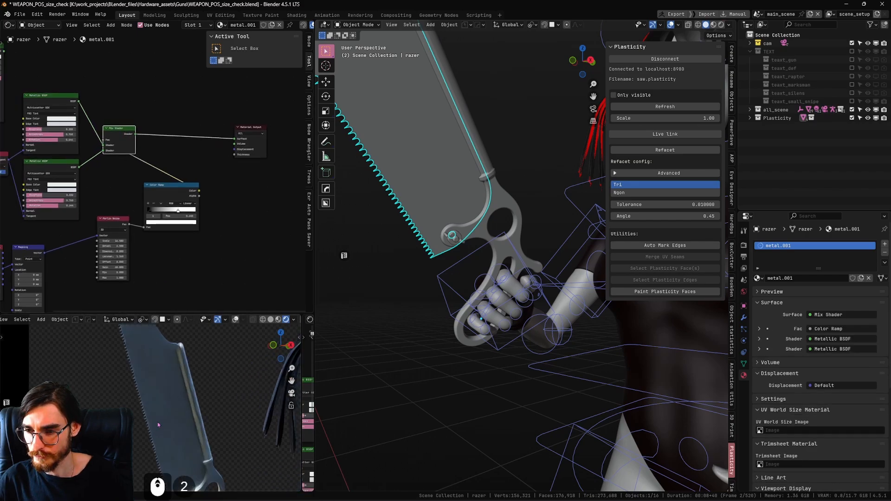
scroll(172, 419, "down", 2)
left_click_drag(215, 313, 218, 181)
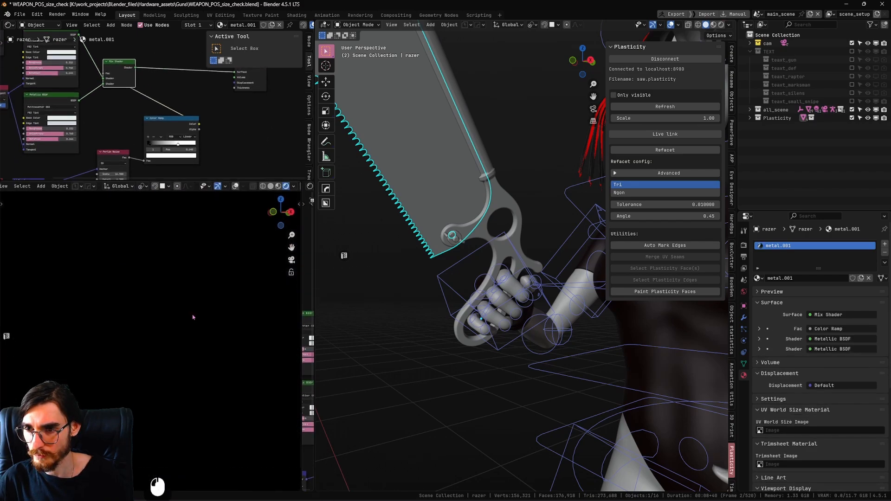
middle_click_drag(193, 317, 219, 391, "shift")
scroll(171, 346, "down", 5)
scroll(171, 346, "up", 4)
middle_click_drag(171, 347, 211, 295, "shift")
scroll(225, 347, "down", 3)
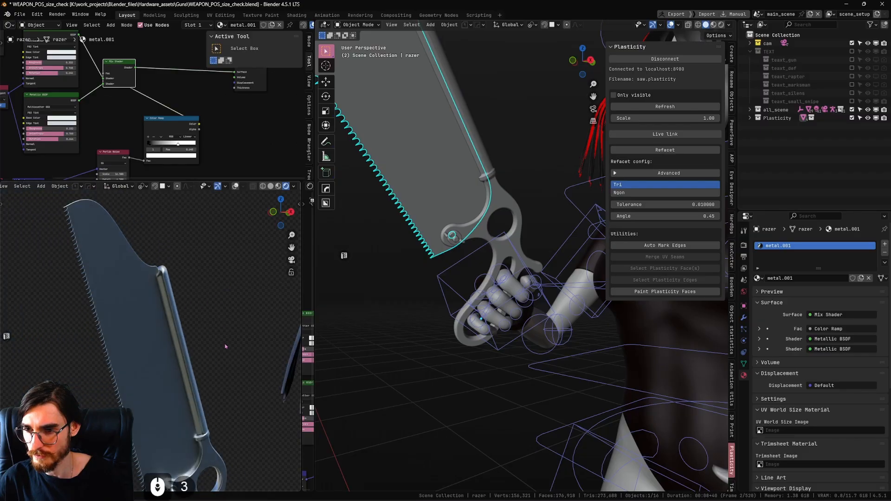
Step: Set the lower Metallic BSDF's roughness to 0.264, anisotropy to 0.832 and rotation to 0.260
middle_click_drag(174, 119, 229, 129, "shift")
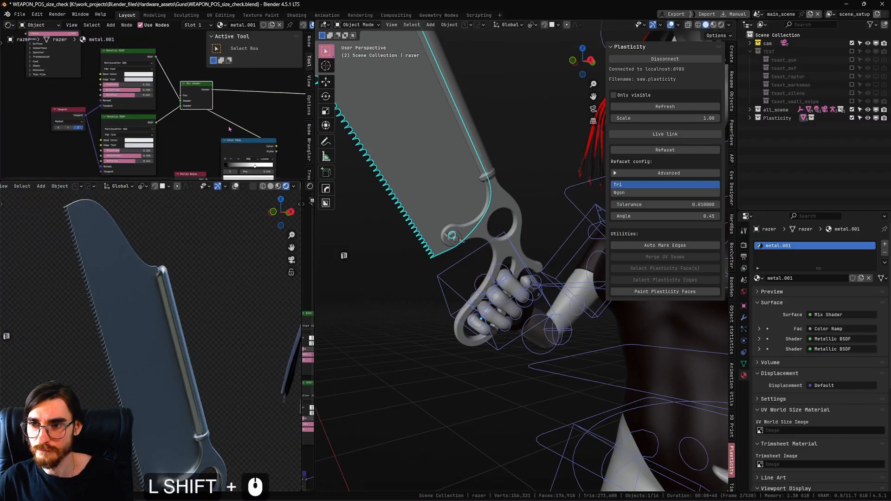
scroll(153, 104, "up", 4)
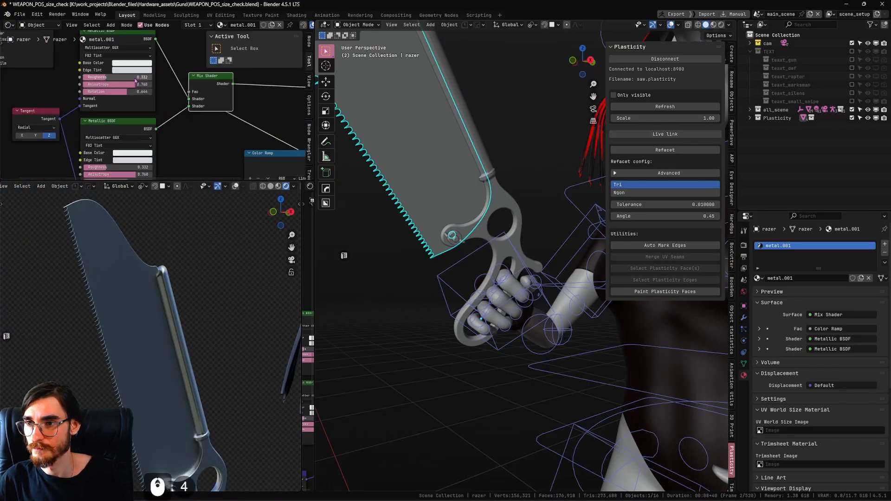
middle_click_drag(146, 82, 176, 64, "shift")
middle_click_drag(131, 151, 156, 135, "shift")
scroll(101, 137, "up", 4)
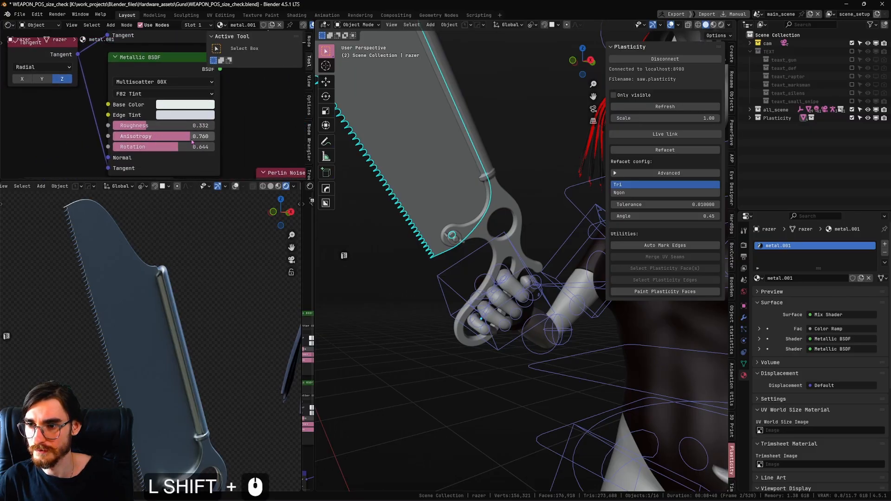
mouse_move(191, 146)
left_mouse_down()
mouse_move(143, 147)
mouse_move(196, 153)
left_mouse_up()
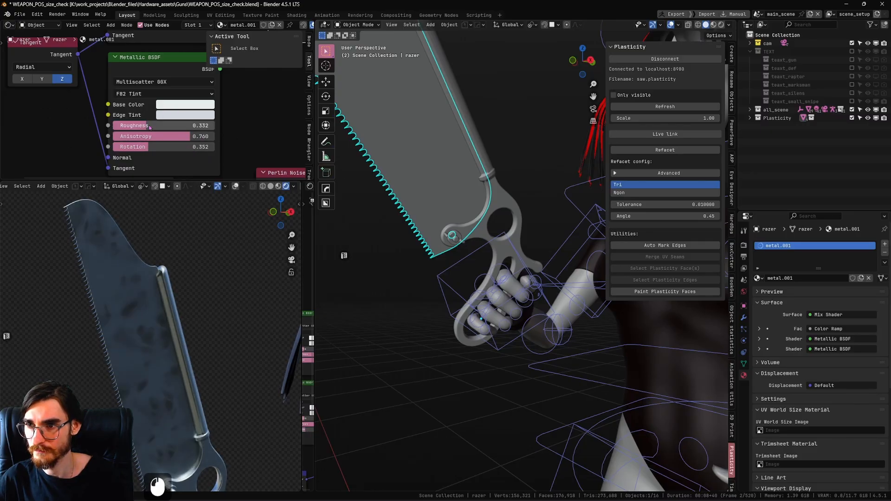
mouse_move(173, 125)
left_mouse_down()
mouse_move(189, 125)
mouse_move(159, 126)
mouse_move(207, 126)
mouse_move(161, 136)
mouse_move(164, 148)
mouse_move(173, 136)
mouse_move(188, 147)
mouse_move(182, 120)
mouse_move(190, 123)
left_mouse_up()
left_click_drag(190, 129, 142, 128)
left_click_drag(145, 138, 143, 138)
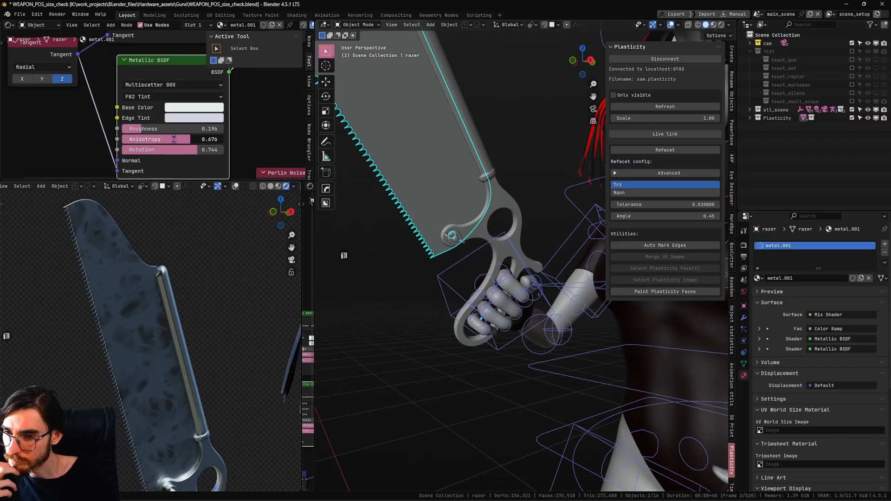
mouse_move(173, 139)
left_mouse_down()
mouse_move(206, 140)
mouse_move(202, 150)
mouse_move(149, 150)
mouse_move(131, 132)
mouse_move(157, 129)
left_mouse_up()
Step: Move the Color Ramp's black stop to 0.000 and bring its white stop down to about 0.4
scroll(175, 120, "down", 8)
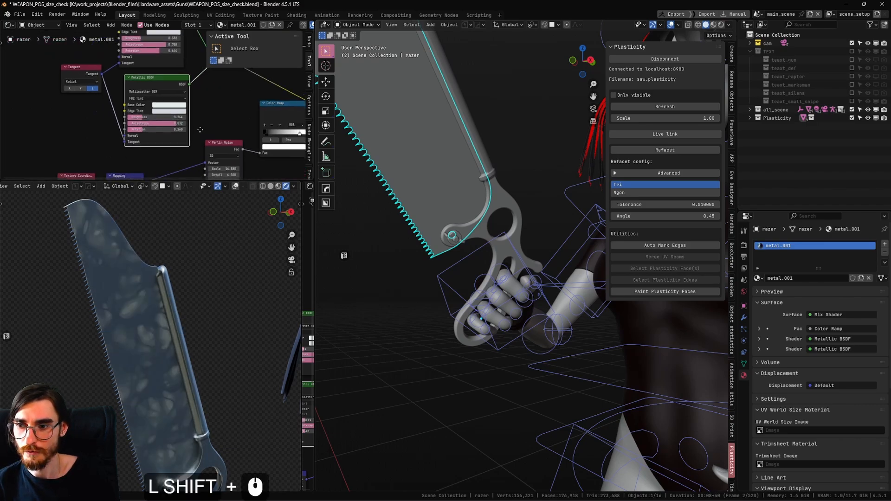
middle_click_drag(232, 133, 192, 79, "shift")
scroll(181, 114, "up", 8)
mouse_move(128, 125)
left_mouse_down()
mouse_move(182, 129)
mouse_move(127, 126)
left_mouse_up()
left_click_drag(208, 123, 179, 124)
Step: Recolor the Color Ramp's black stop to light grey
left_click(128, 123)
left_click(198, 153)
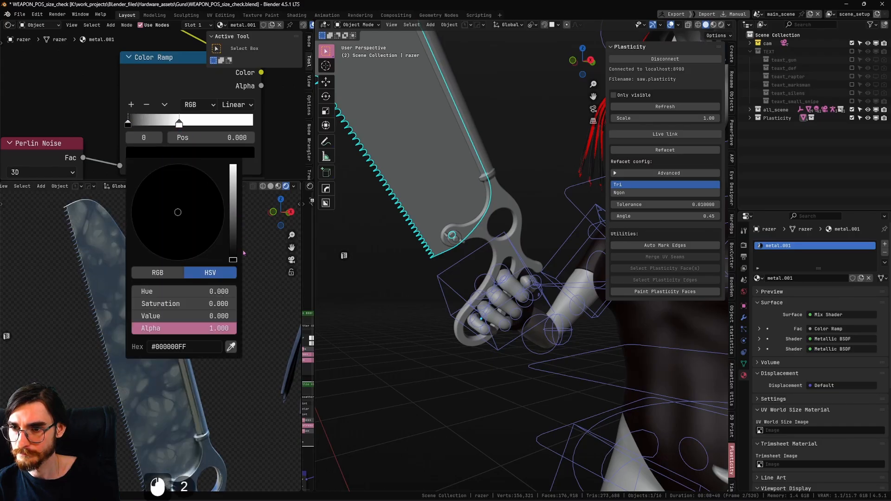
left_click_drag(235, 258, 233, 184)
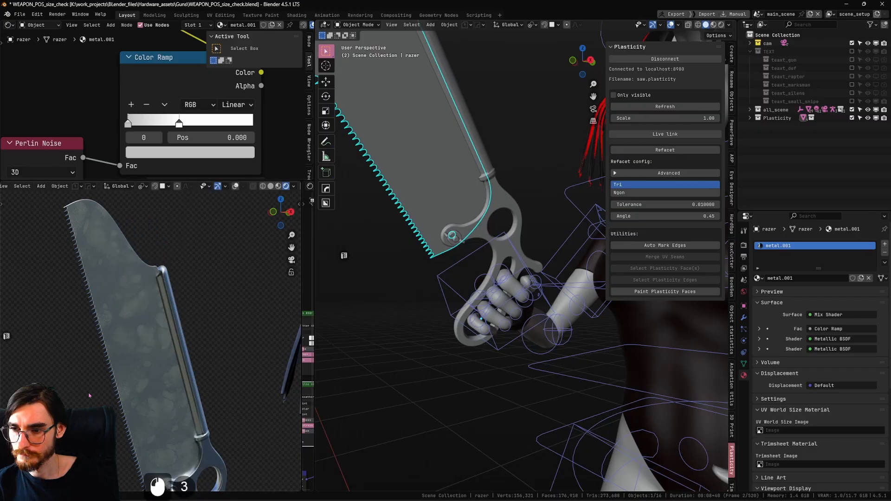
scroll(209, 398, "down", 3)
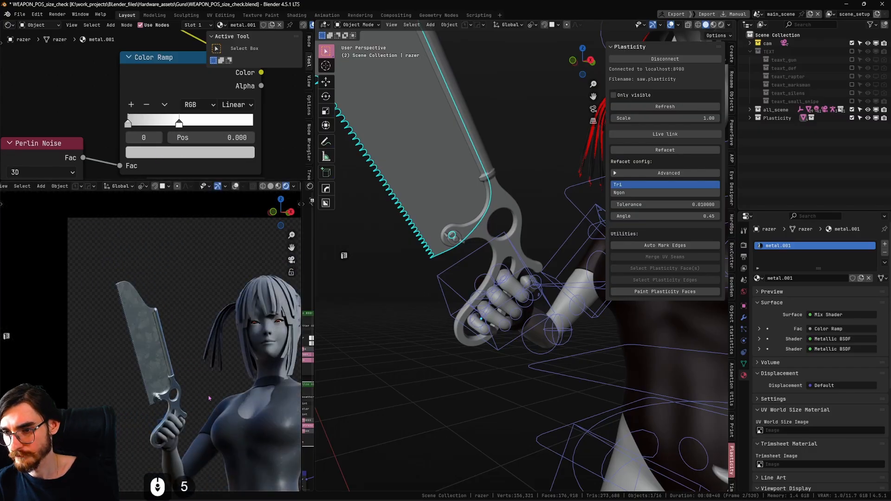
Step: Try a saturated red base color on the lower Metallic BSDF and undo it
scroll(154, 106, "down", 10)
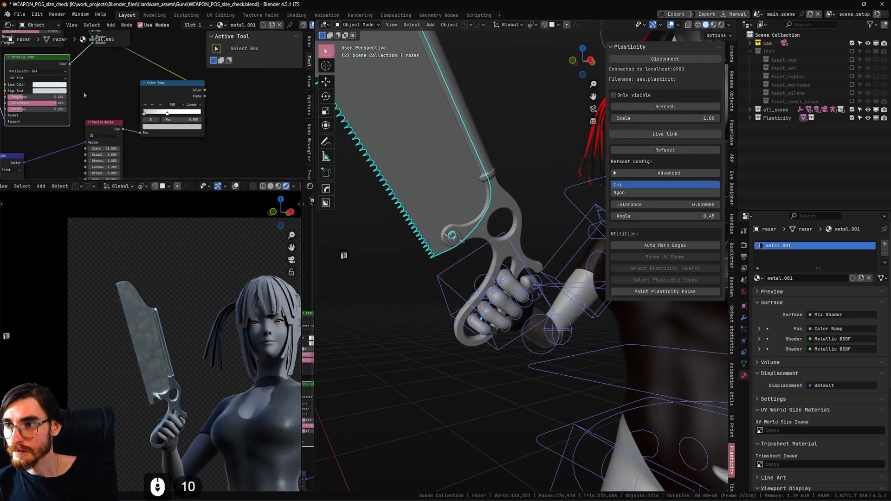
middle_click_drag(55, 86, 133, 106)
scroll(133, 105, "up", 8)
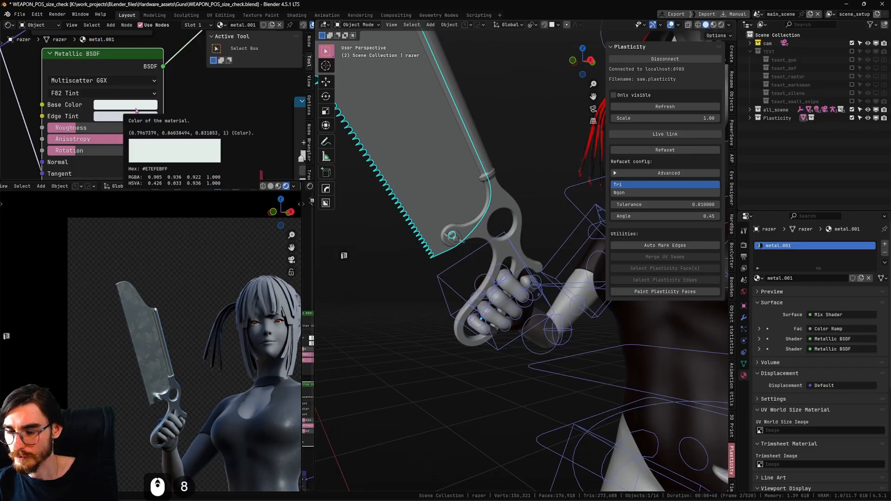
left_click(138, 110)
left_click(142, 183)
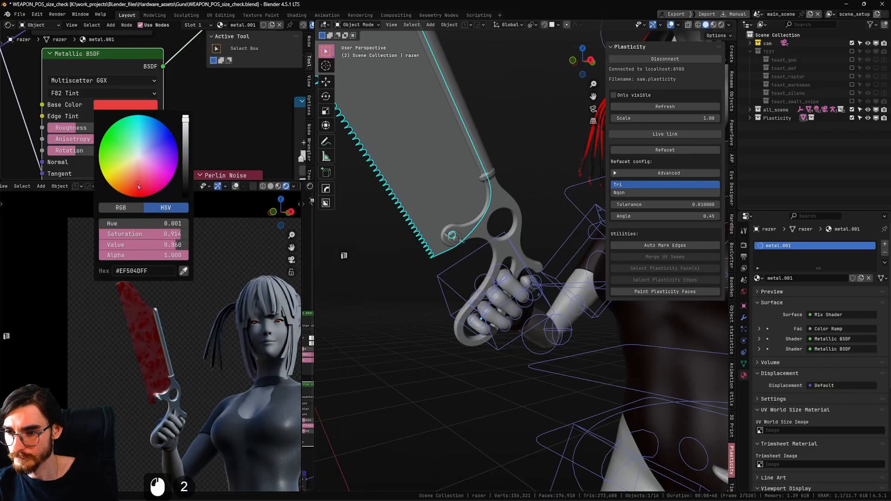
key("ctrl+z")
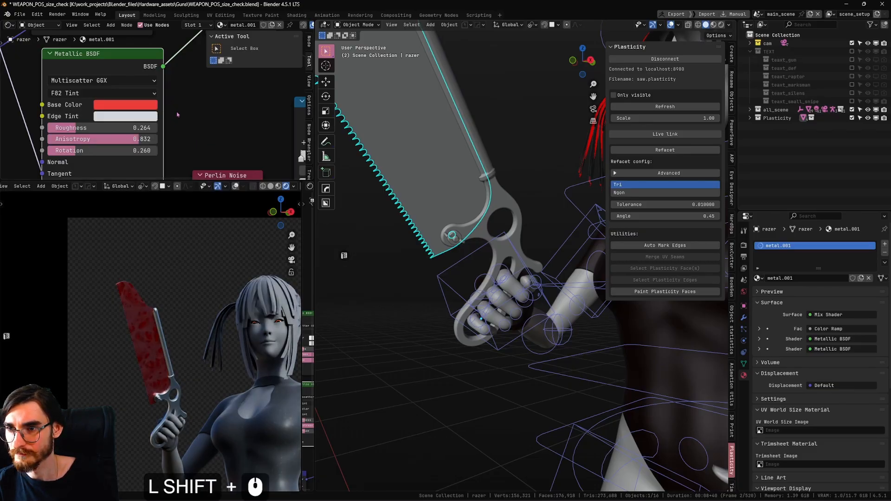
Step: Set the upper Metallic BSDF's base color to a light peach, #EFC9BD
middle_click_drag(161, 61, 175, 133, "shift")
scroll(190, 151, "down", 1)
scroll(184, 100, "down", 2)
scroll(175, 133, "up", 5)
left_click(149, 79)
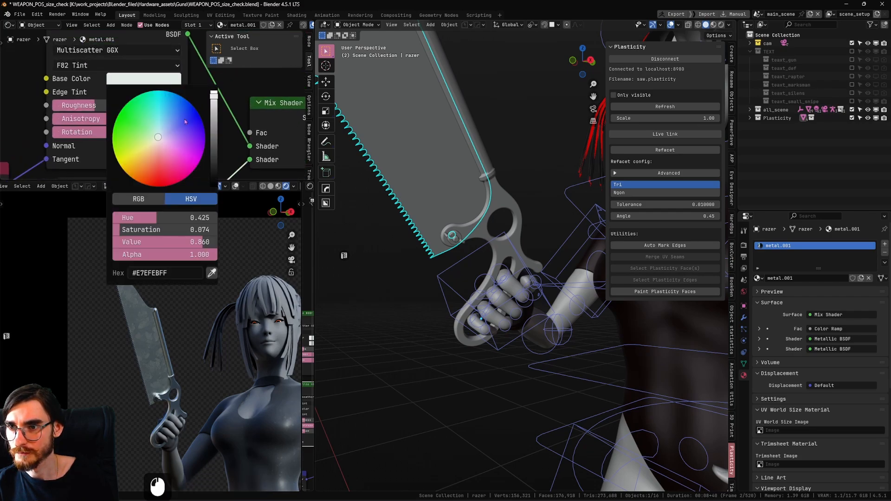
left_click(156, 150)
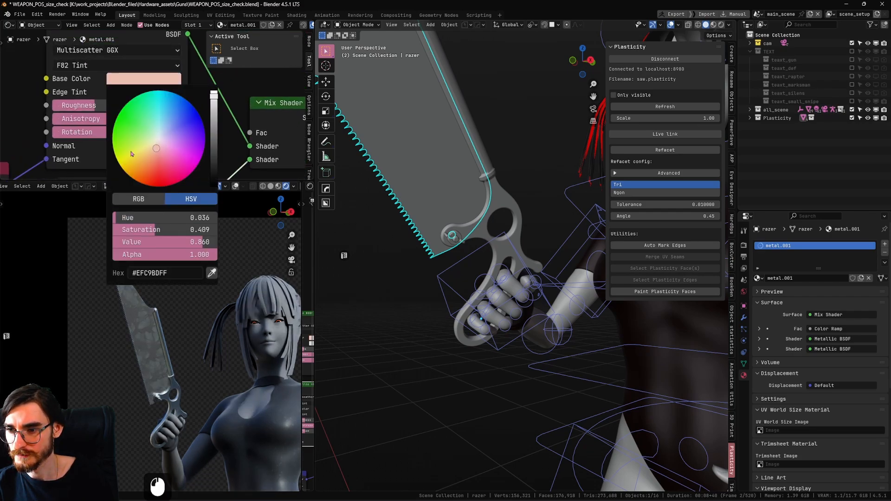
Step: Examine the blade's mixed metal finish up close and together with the character in the rendered view
scroll(160, 317, "up", 5)
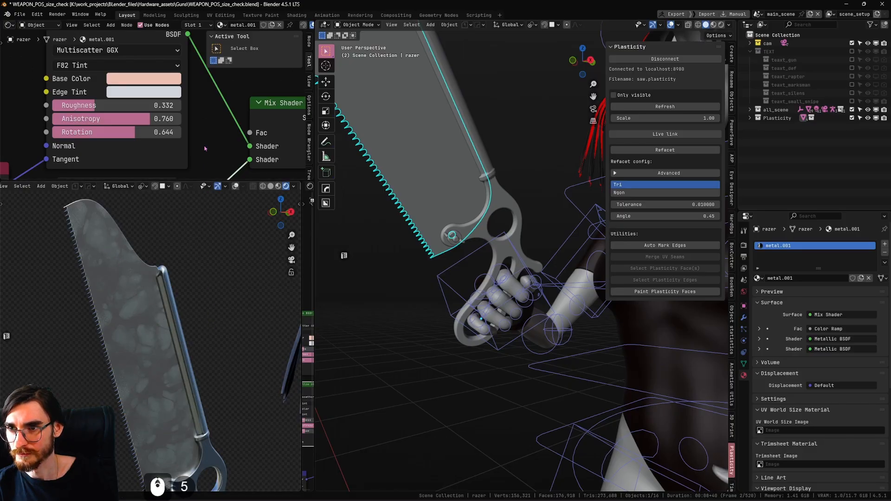
scroll(195, 325, "down", 5)
mouse_move(200, 343)
middle_mouse_down("shift")
mouse_move(192, 371)
mouse_move(181, 365)
mouse_move(199, 361)
middle_mouse_up("shift")
scroll(192, 372, "up", 2)
scroll(180, 364, "up", 2)
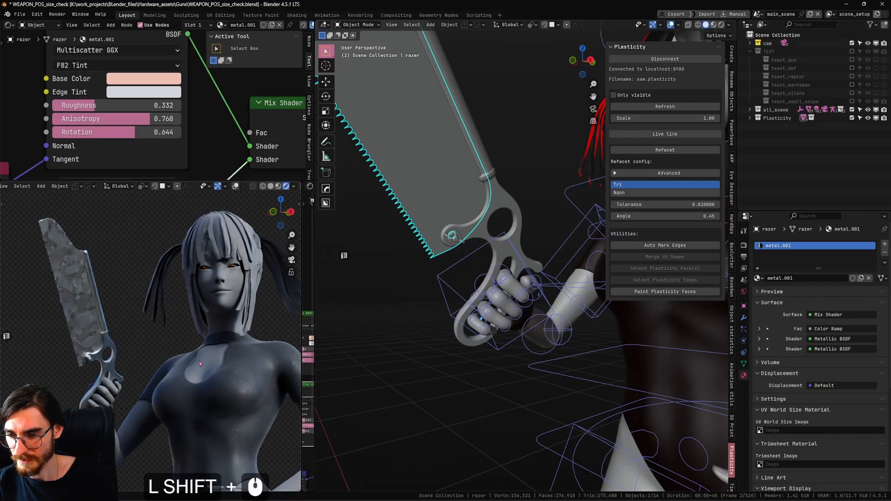
scroll(242, 361, "down", 1)
scroll(264, 346, "up", 1)
middle_click_drag(274, 332, 271, 342, "shift")
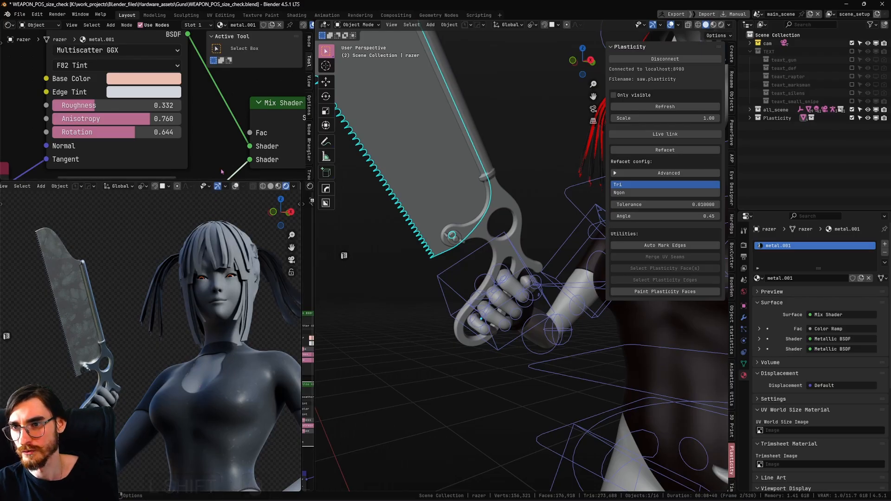
scroll(207, 130, "down", 7)
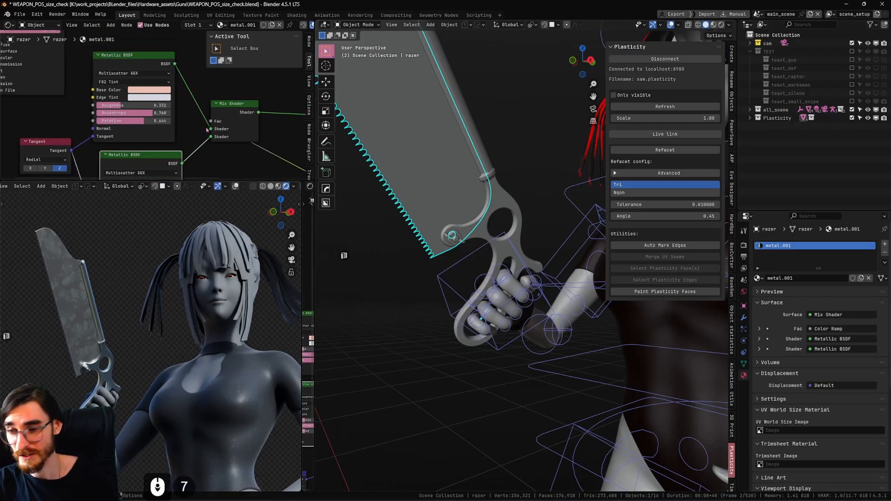